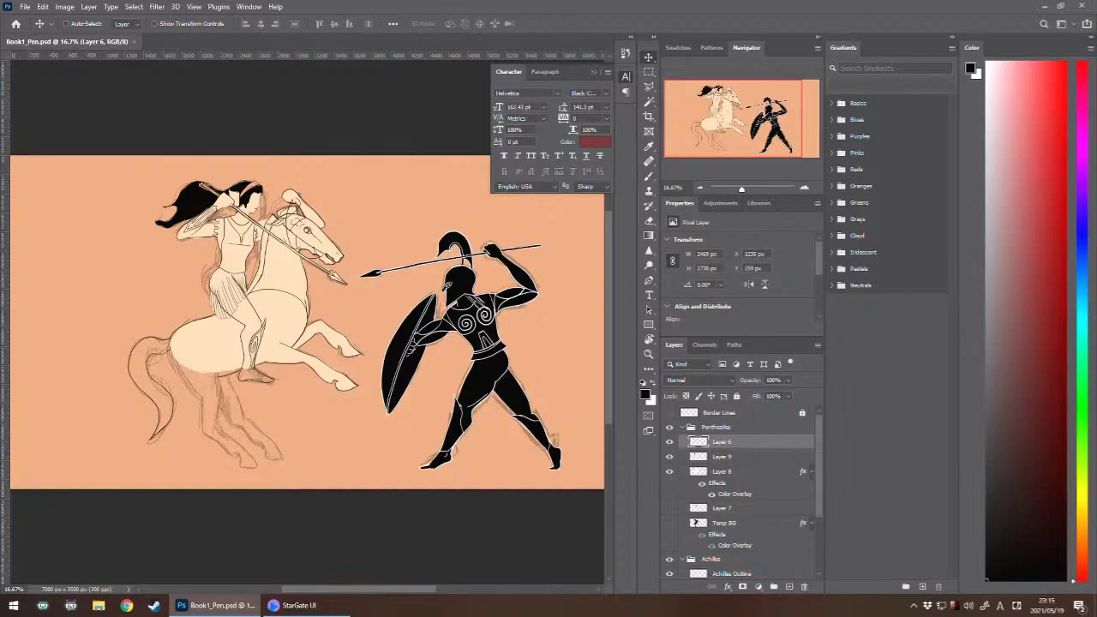
- Return the rotated canvas to a 0° rotation angle and activate the Brush tool
{"action": "scroll", "coordinate": [180, 355], "scroll_direction": "up", "scroll_amount": 5}
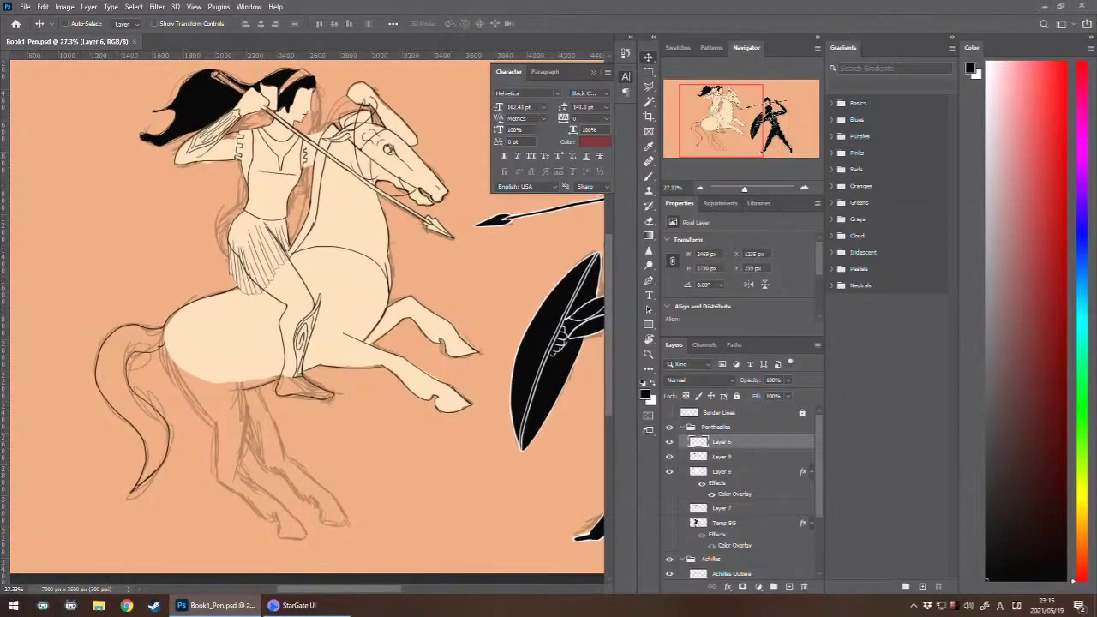
{"action": "left_click_drag", "start_coordinate": [180, 355], "coordinate": [439, 374]}
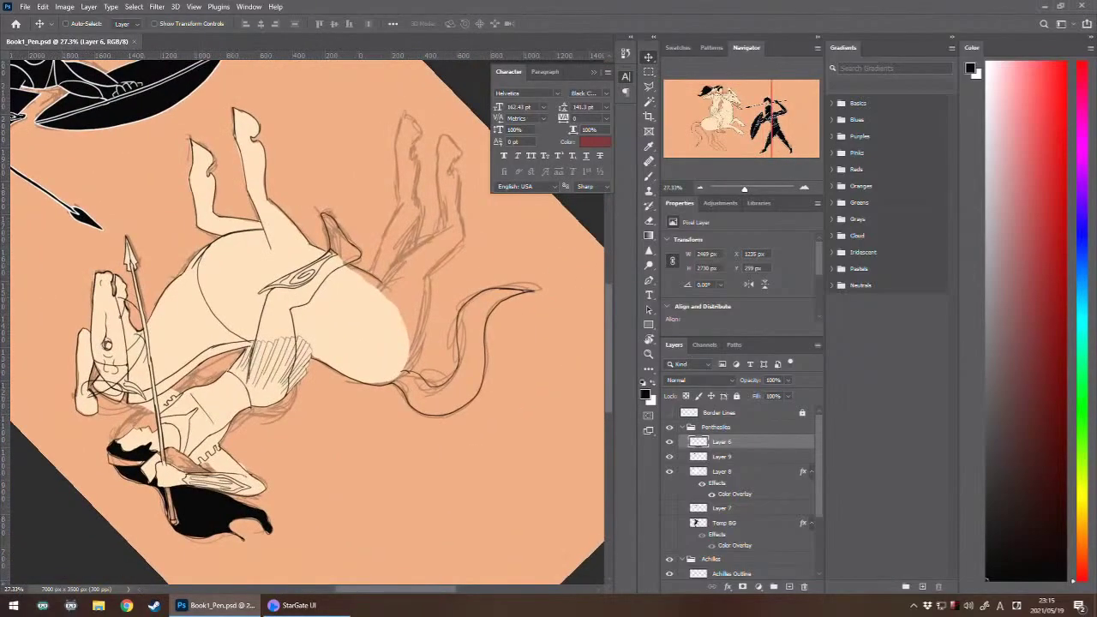
{"action": "key", "text": "r"}
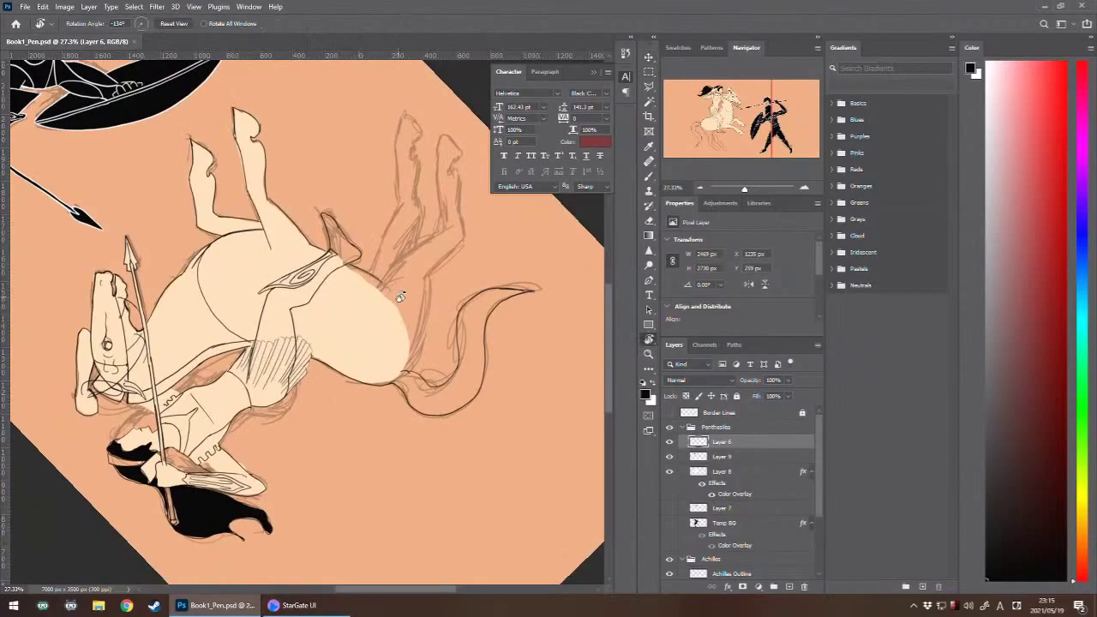
{"action": "left_click_drag", "start_coordinate": [399, 296], "coordinate": [293, 345]}
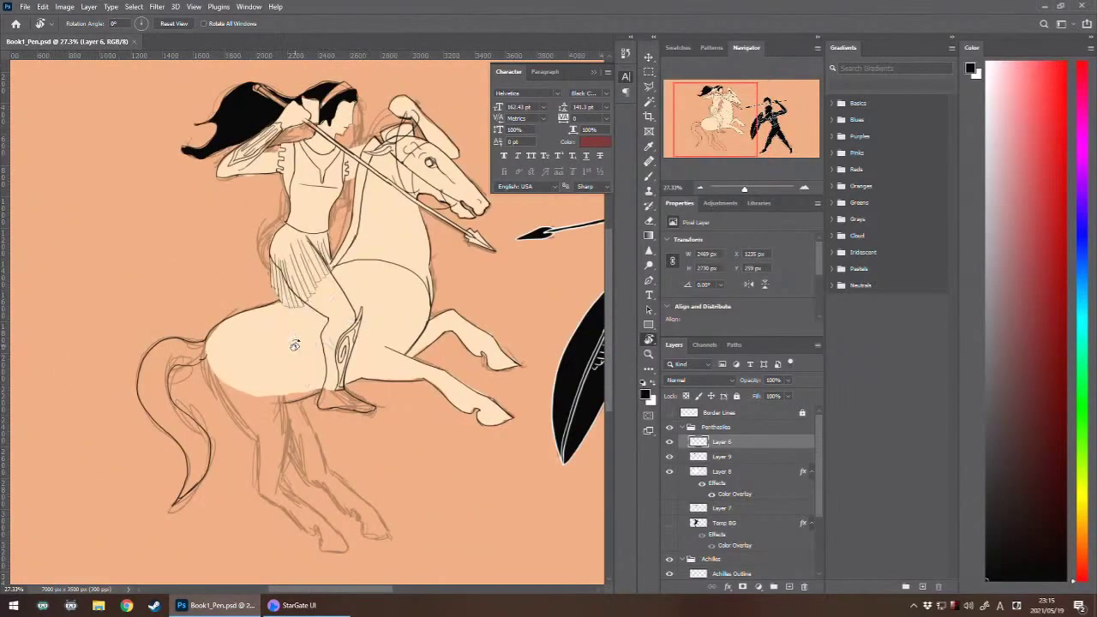
{"action": "scroll", "coordinate": [294, 345], "scroll_direction": "up", "scroll_amount": 4}
{"action": "scroll", "coordinate": [294, 345], "scroll_direction": "down", "scroll_amount": 2}
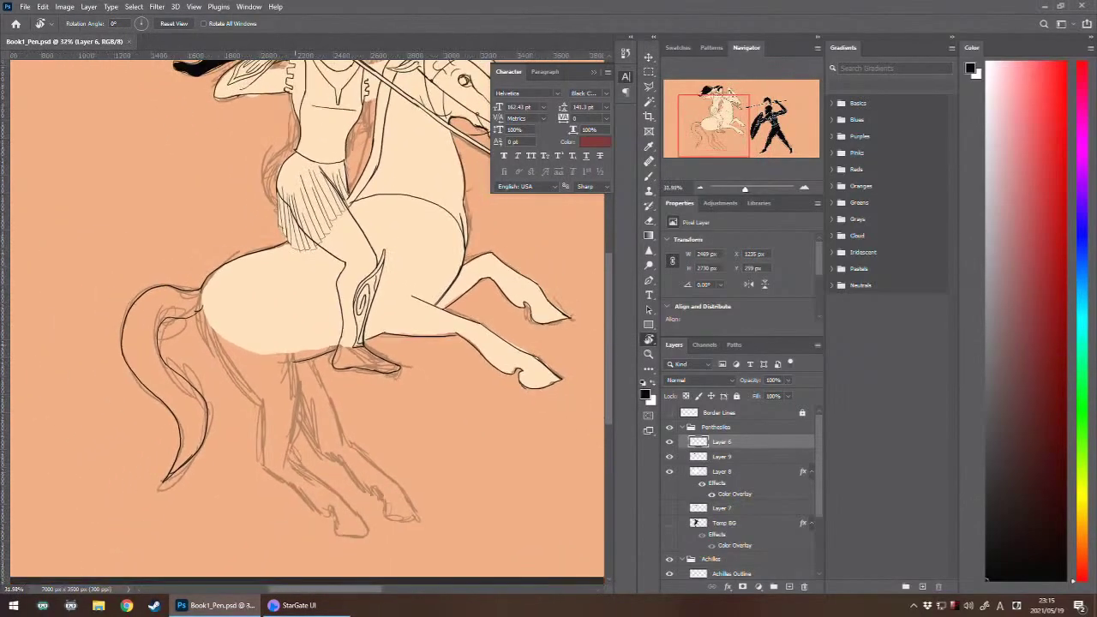
{"action": "key", "text": "b"}
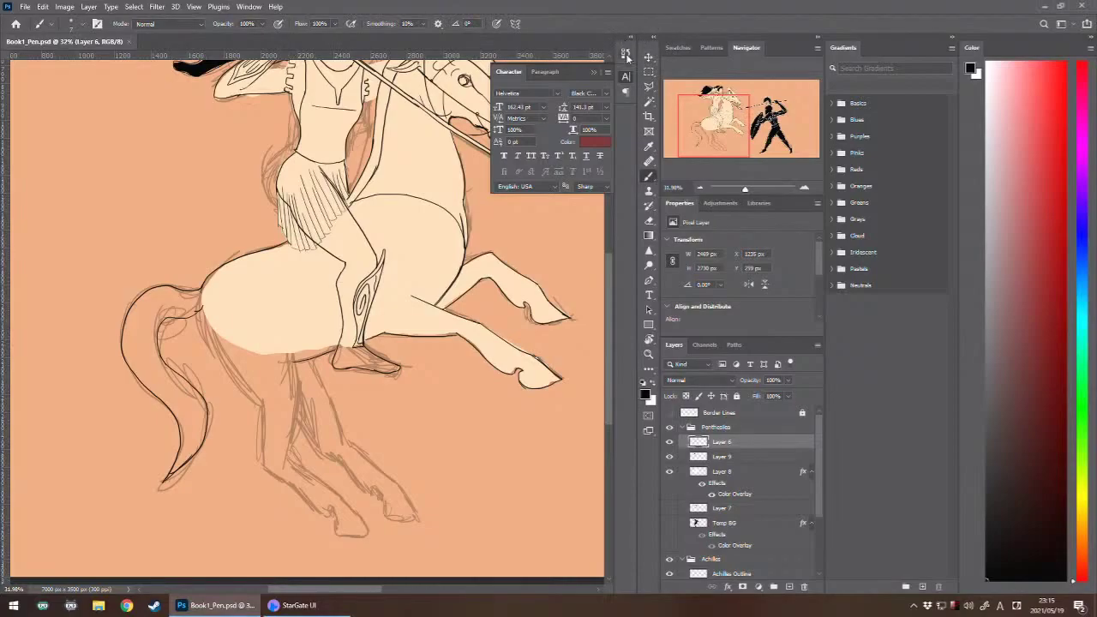
- Collapse the Character panel, and dock the Tools panel along the left edge of the workspace
{"action": "left_click_drag", "start_coordinate": [649, 40], "coordinate": [1093, 79]}
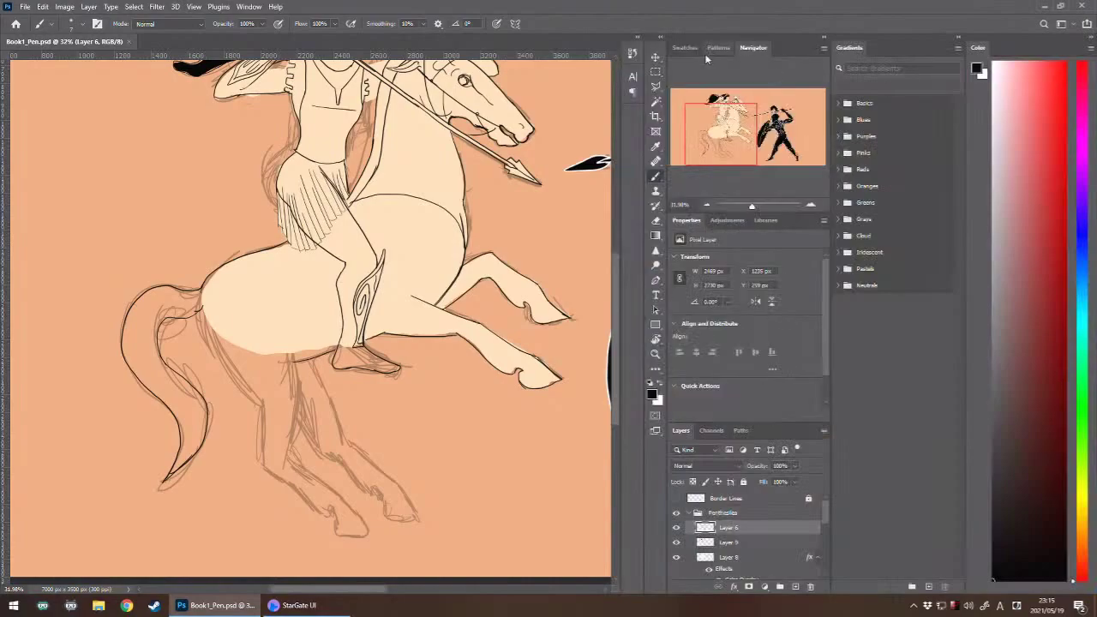
{"action": "mouse_move", "coordinate": [662, 41]}
{"action": "left_mouse_down"}
{"action": "mouse_move", "coordinate": [651, 51]}
{"action": "mouse_move", "coordinate": [6, 89]}
{"action": "mouse_move", "coordinate": [10, 257]}
{"action": "left_mouse_up"}
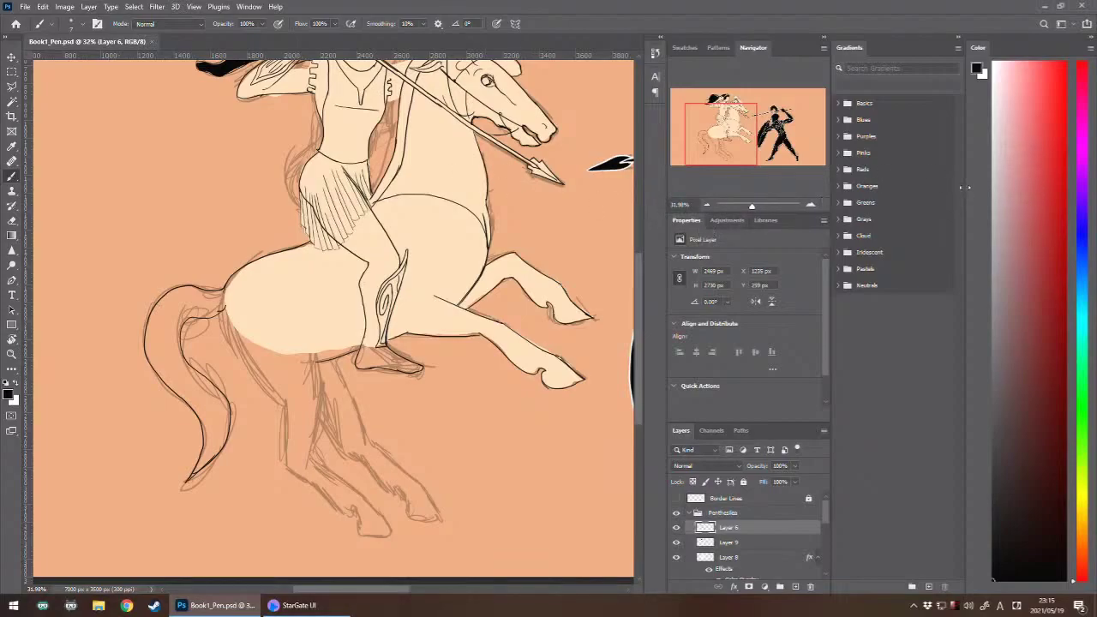
{"action": "left_click_drag", "start_coordinate": [968, 187], "coordinate": [958, 195]}
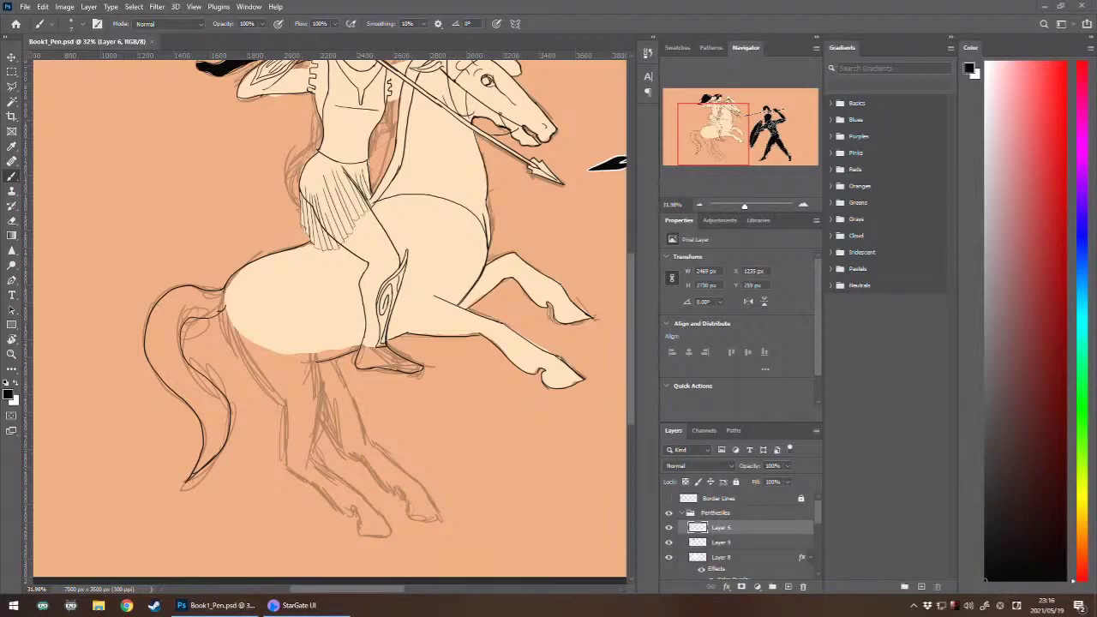
{"action": "scroll", "coordinate": [330, 317], "scroll_direction": "up", "scroll_amount": 2}
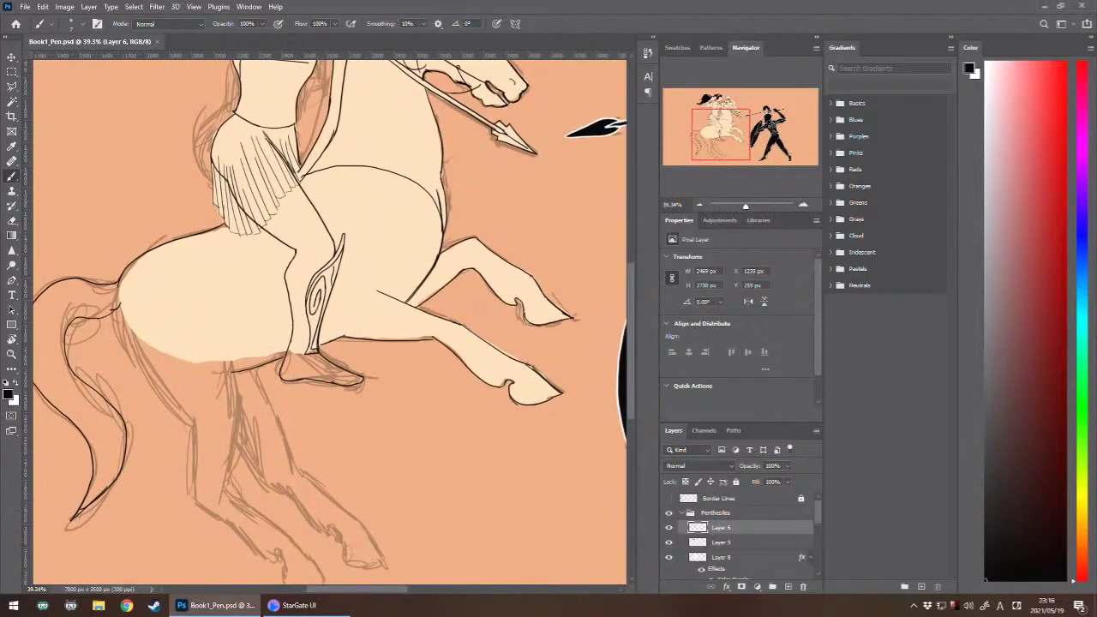
{"action": "scroll", "coordinate": [330, 317], "scroll_direction": "right", "scroll_amount": 3}
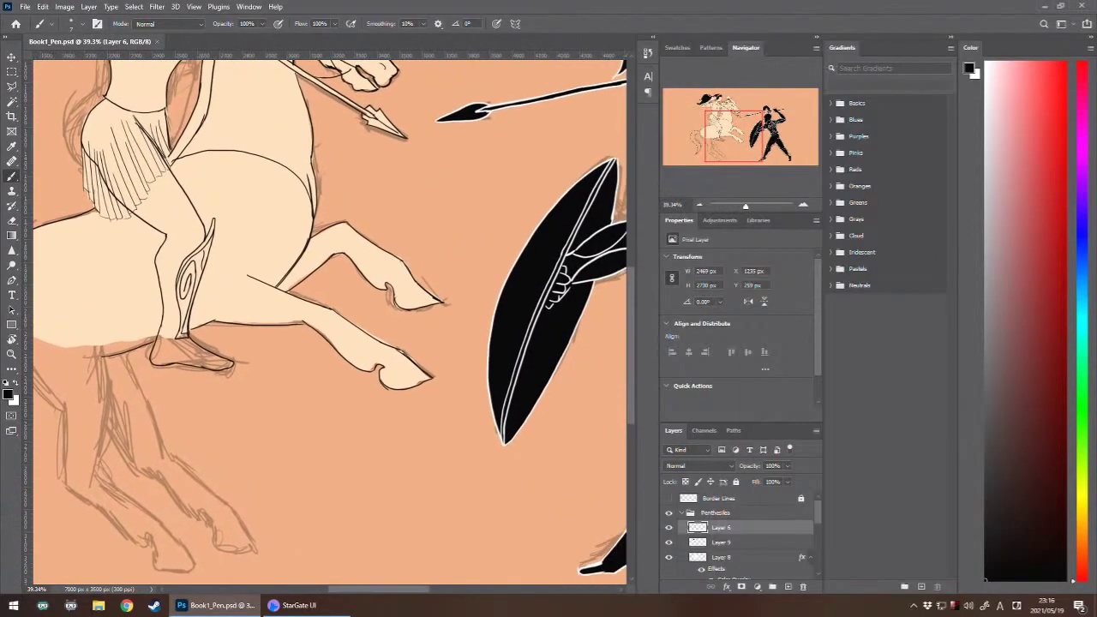
{"action": "scroll", "coordinate": [420, 304], "scroll_direction": "up", "scroll_amount": 2}
{"action": "scroll", "coordinate": [330, 318], "scroll_direction": "down", "scroll_amount": 1}
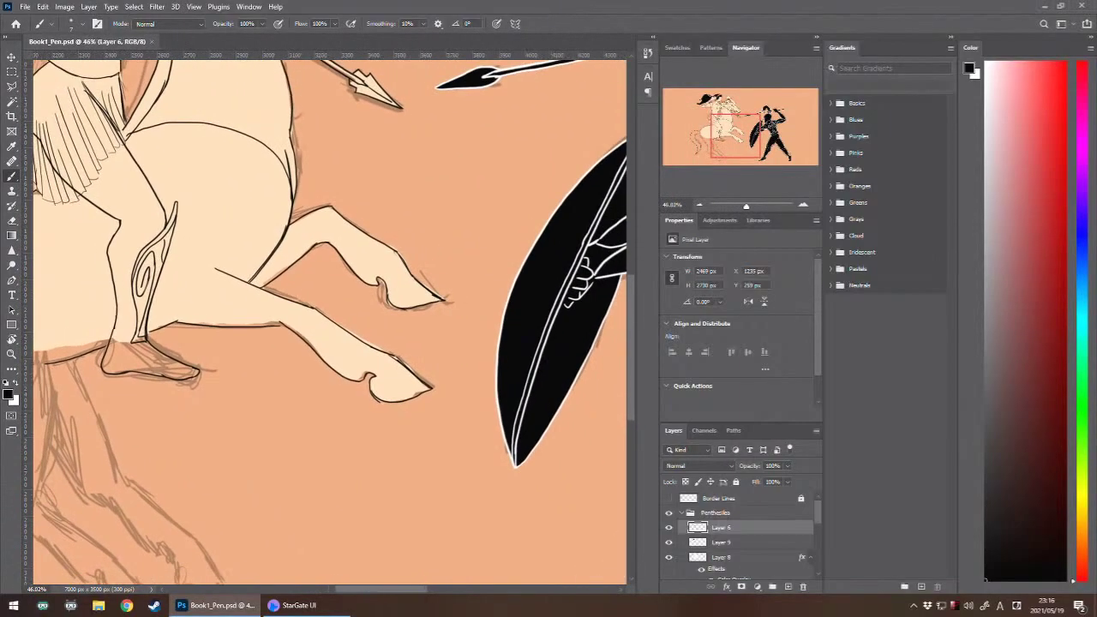
- Look through the General, Interface, Workspace, Tools, History Log, File Handling and Scratch Disks preferences, and leave without saving changes
{"action": "left_click", "coordinate": [43, 7]}
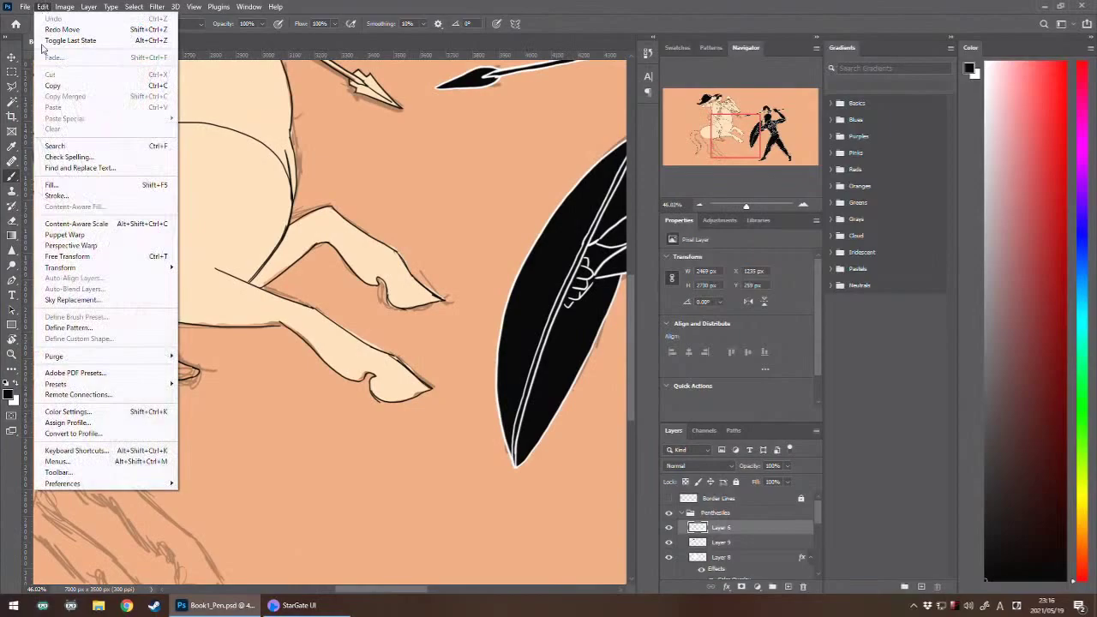
{"action": "mouse_move", "coordinate": [142, 484]}
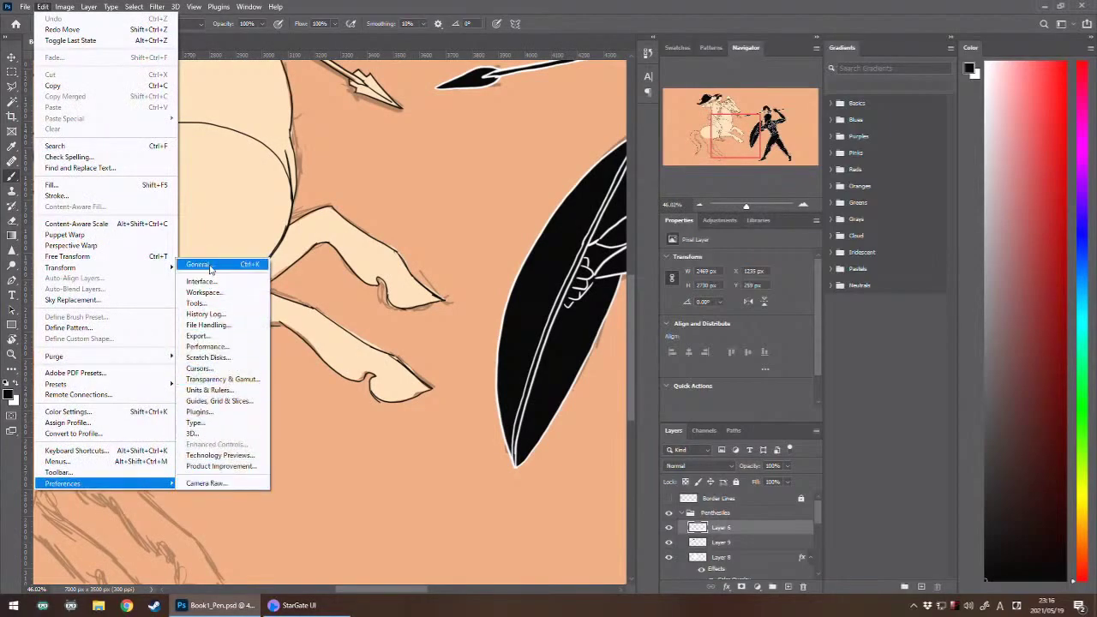
{"action": "left_click", "coordinate": [211, 269]}
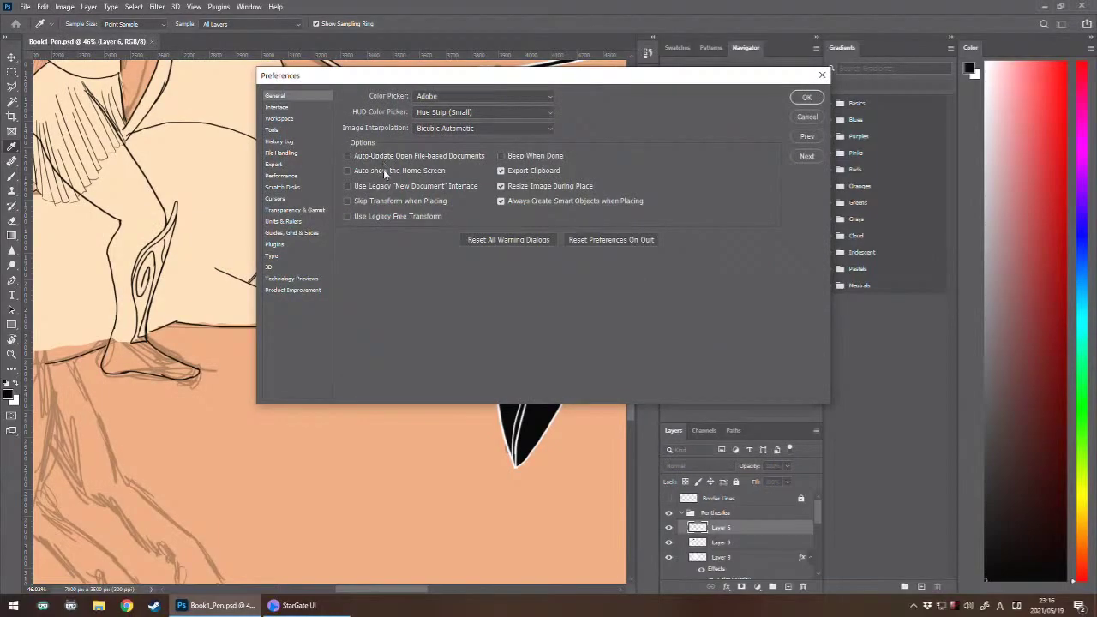
{"action": "left_click", "coordinate": [284, 108]}
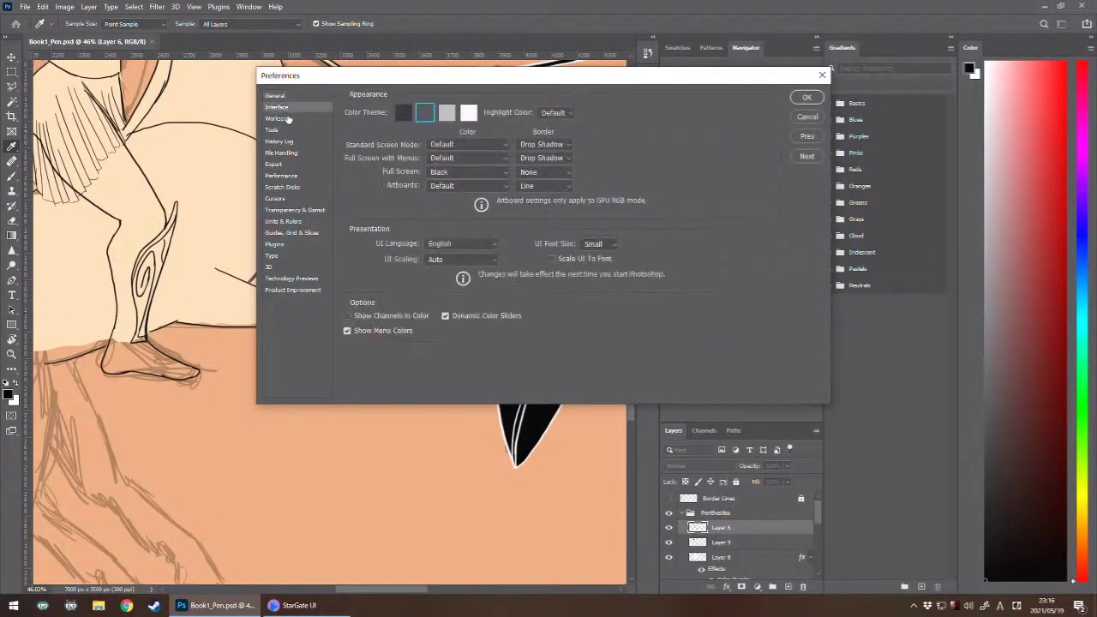
{"action": "left_click", "coordinate": [286, 119]}
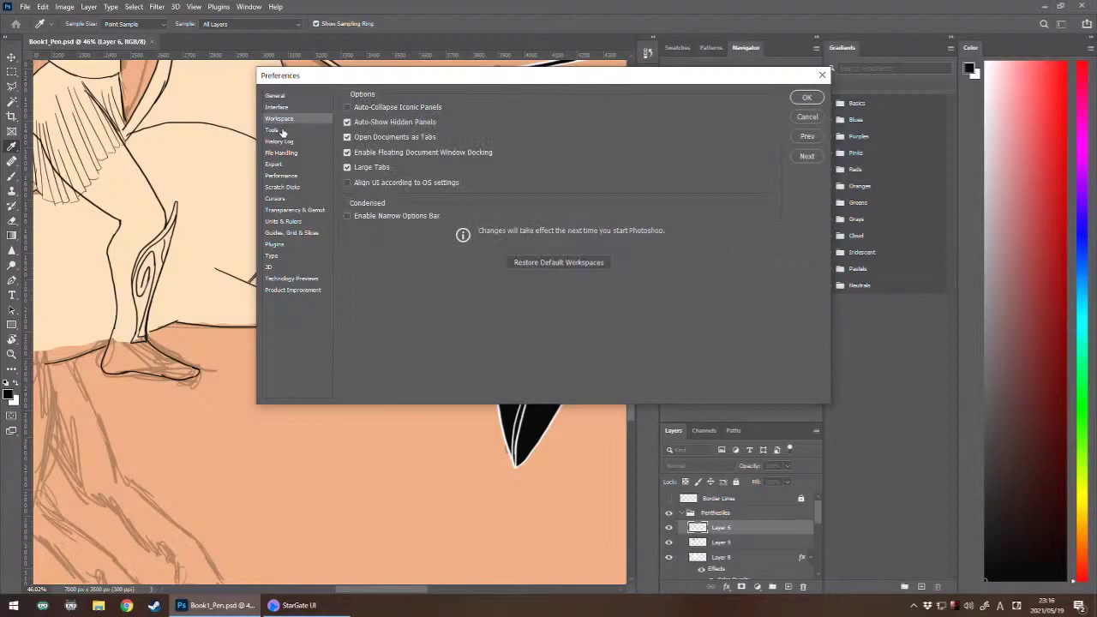
{"action": "left_click", "coordinate": [272, 130]}
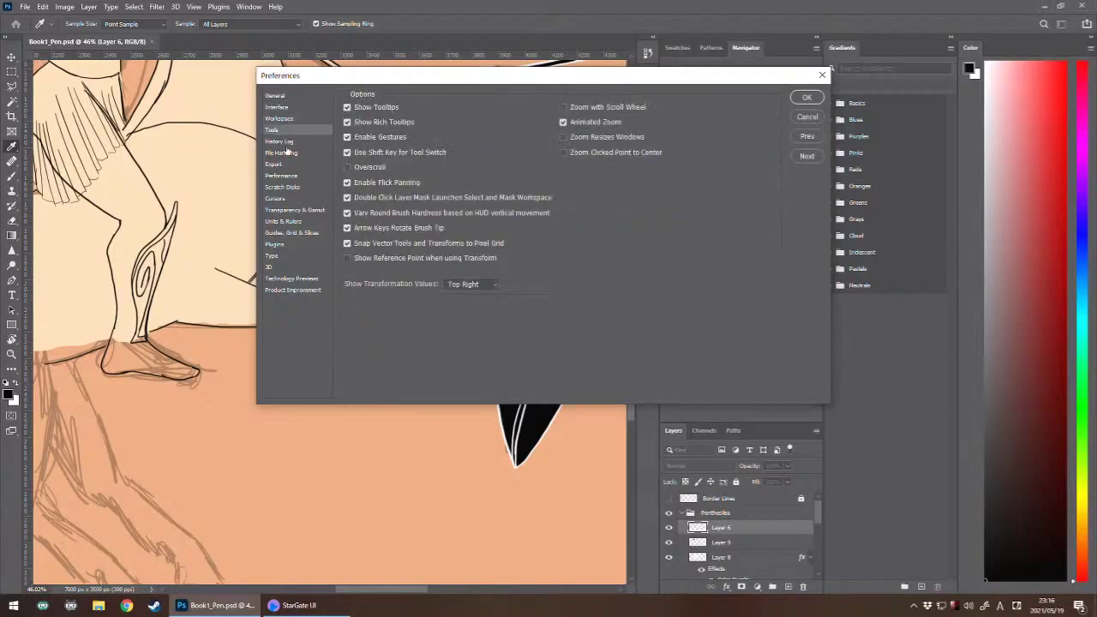
{"action": "left_click", "coordinate": [287, 143]}
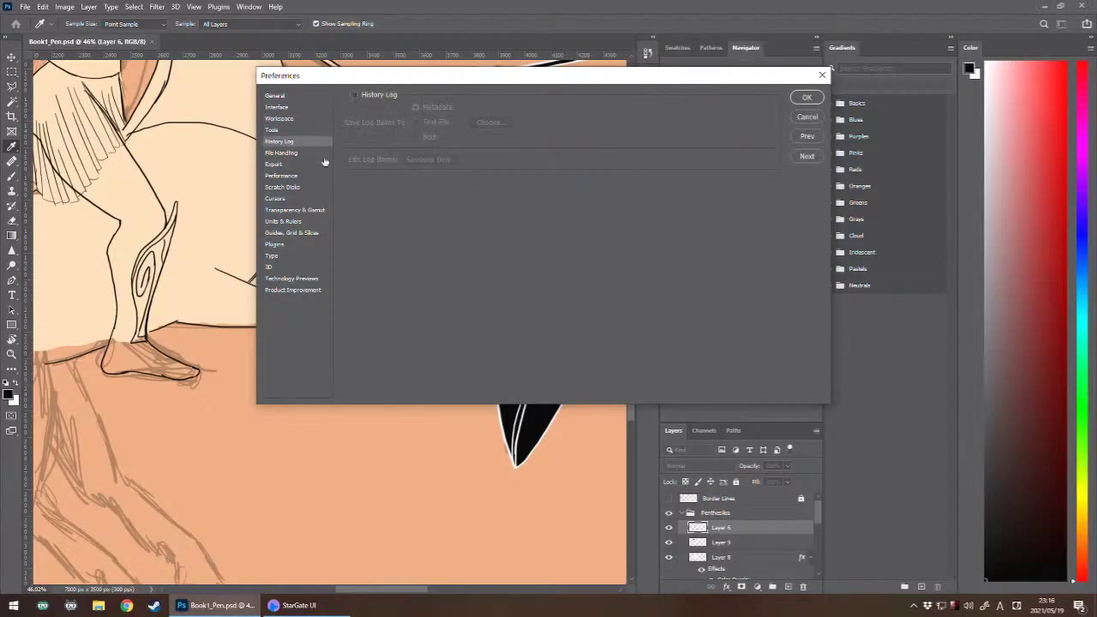
{"action": "left_click", "coordinate": [291, 155]}
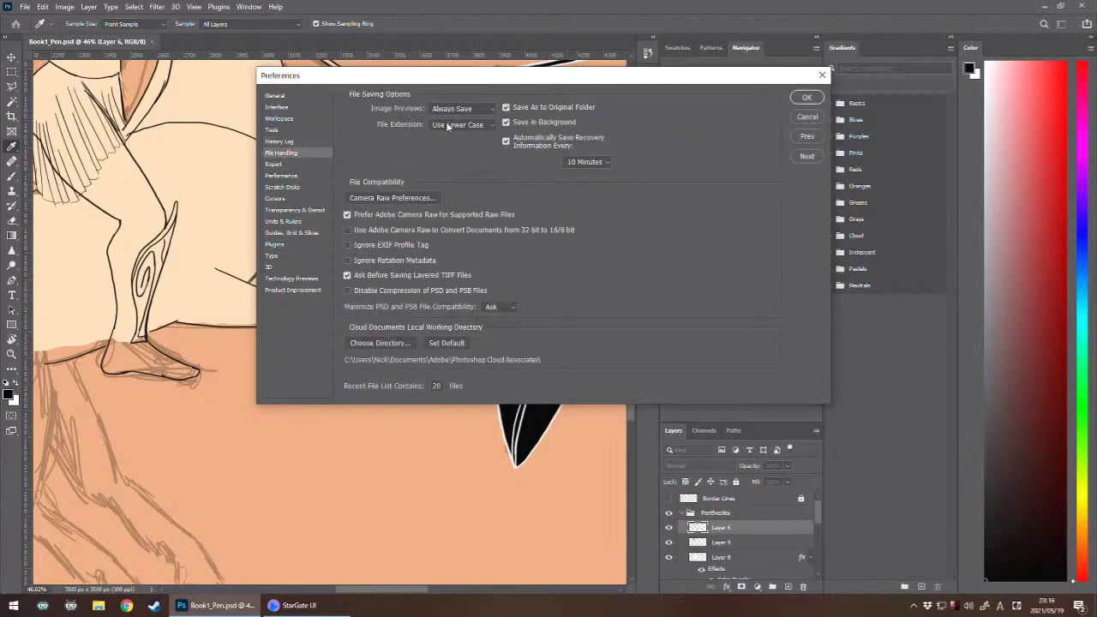
{"action": "left_click", "coordinate": [284, 186]}
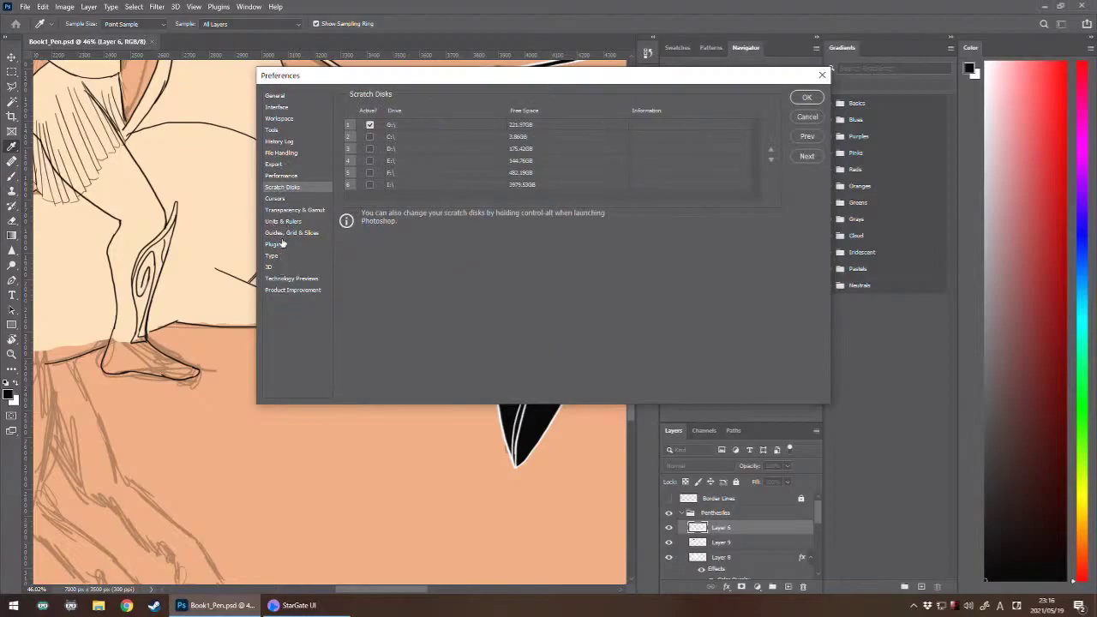
{"action": "left_click", "coordinate": [807, 116]}
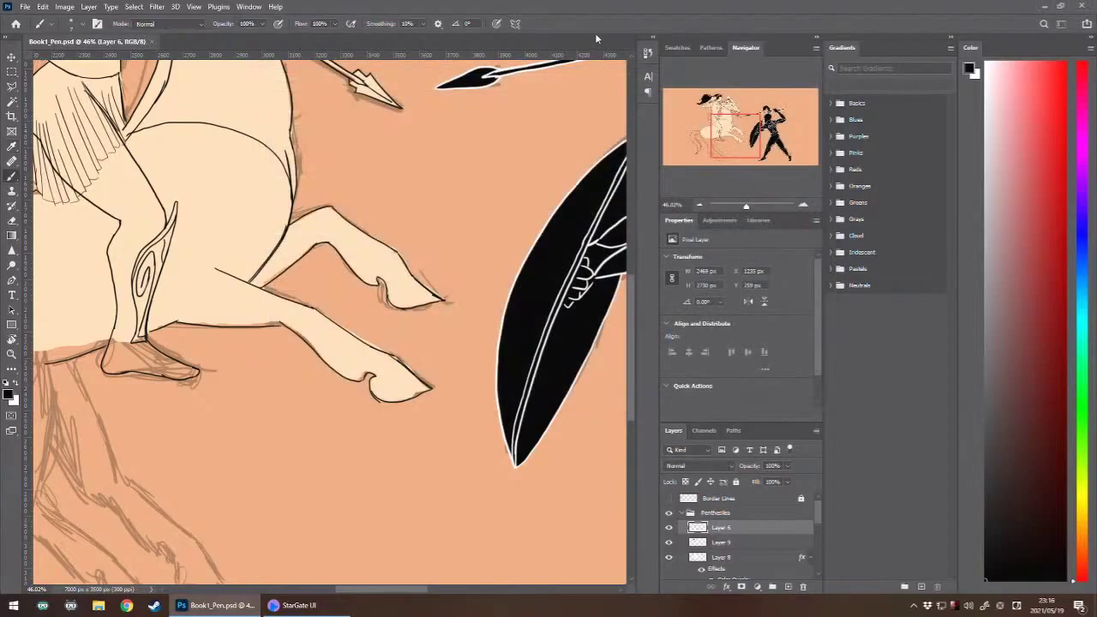
{"action": "left_click", "coordinate": [65, 7]}
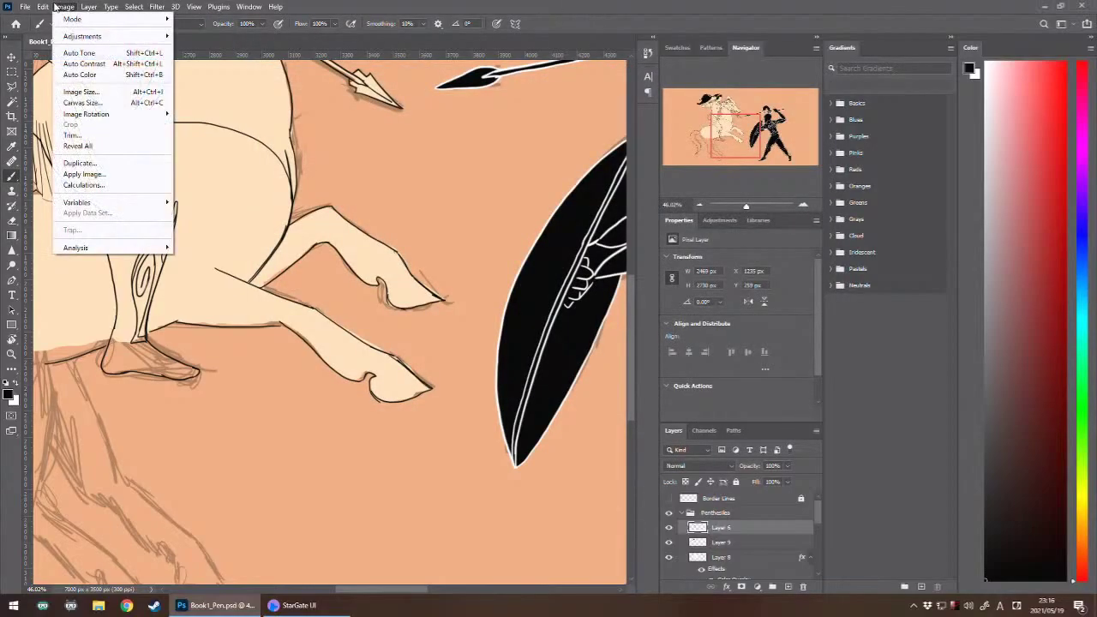
{"action": "left_click", "coordinate": [30, 6]}
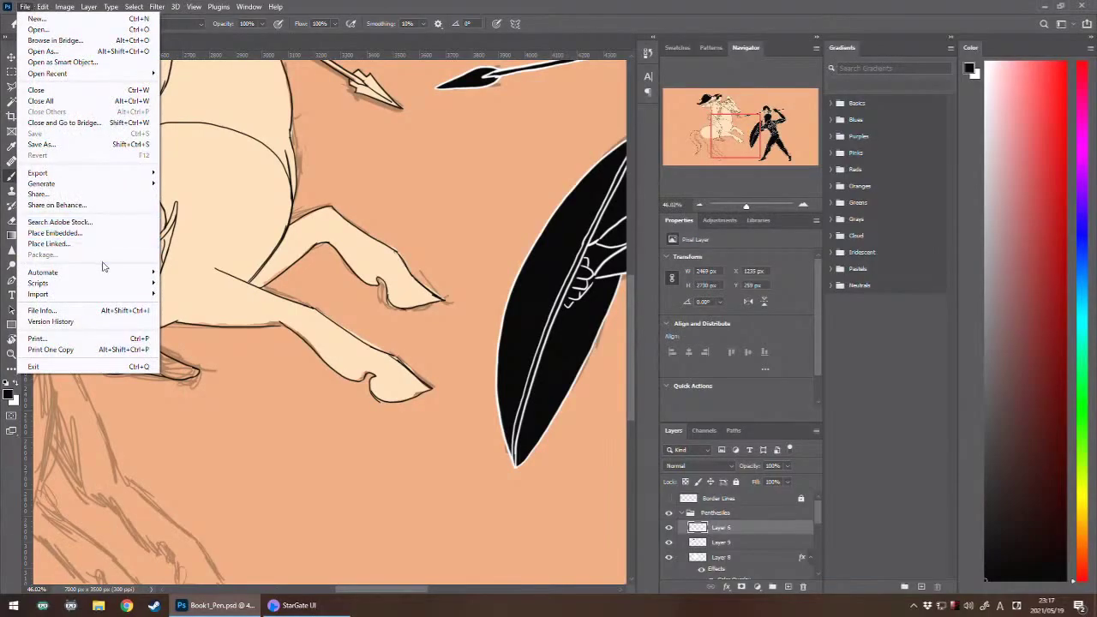
{"action": "mouse_move", "coordinate": [107, 272]}
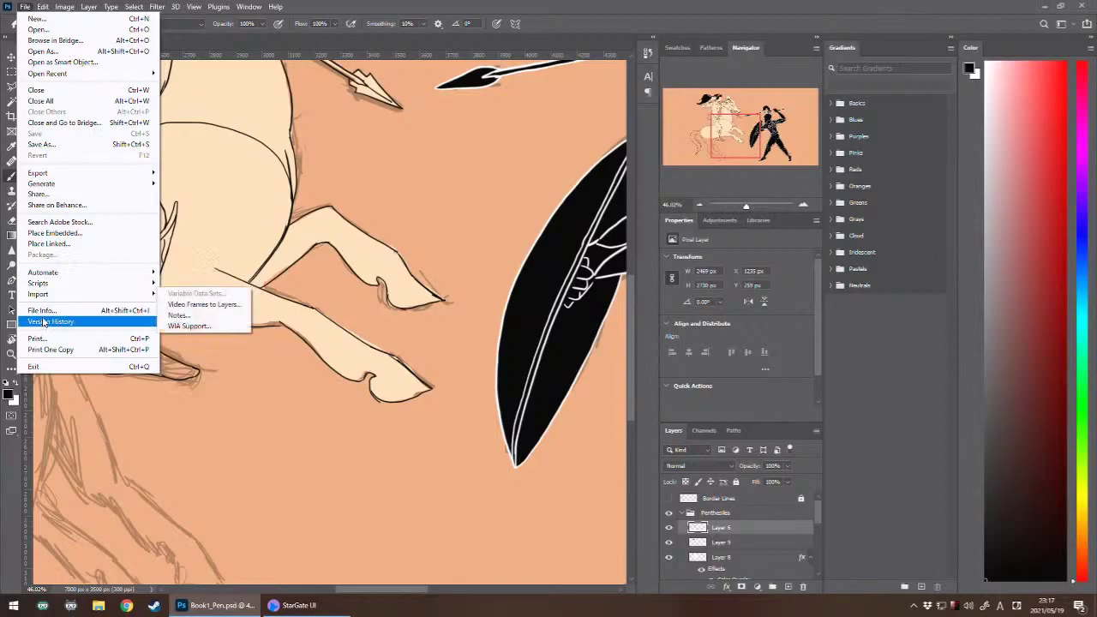
{"action": "left_click", "coordinate": [393, 4]}
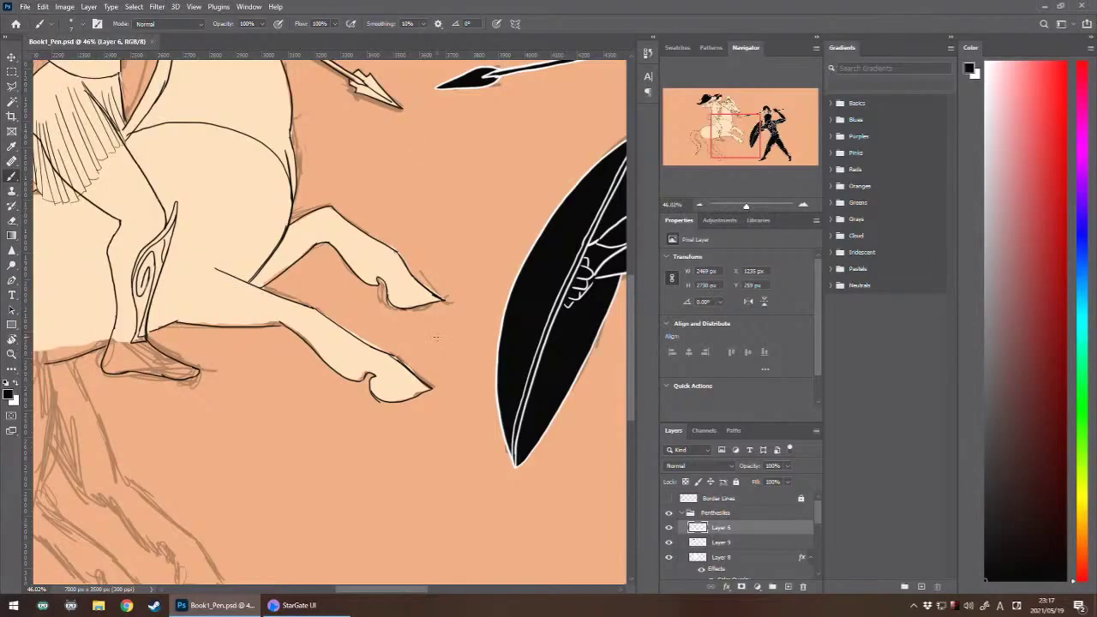
- Check what Layer 6 holds by hiding and reshowing it, and rename the layer as Outline
{"action": "left_click", "coordinate": [668, 527]}
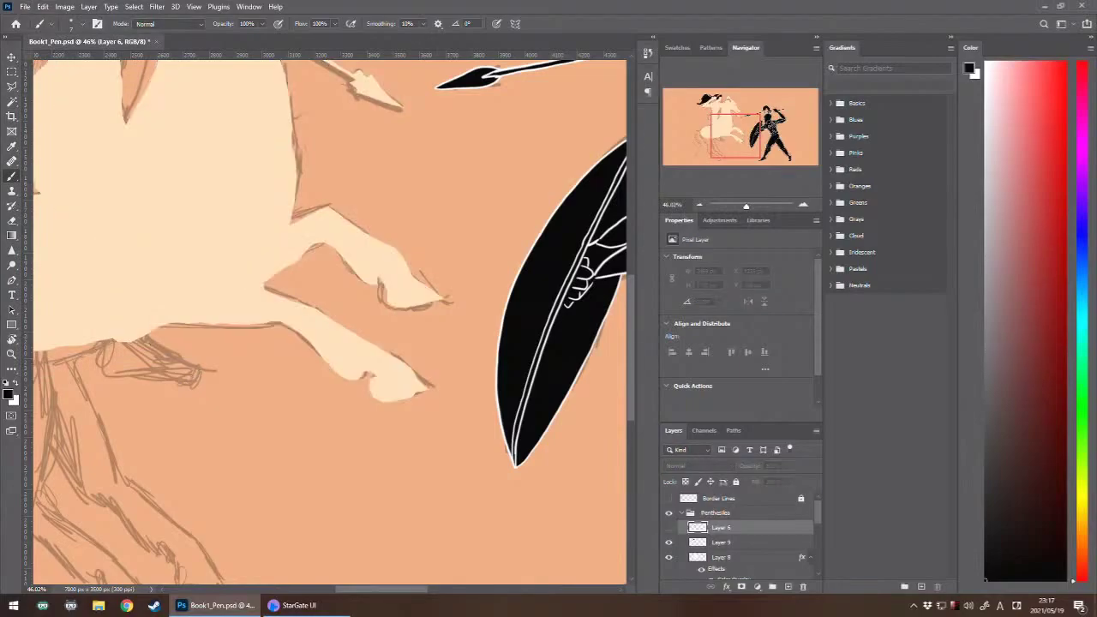
{"action": "left_click", "coordinate": [669, 527]}
{"action": "double_click", "coordinate": [721, 527]}
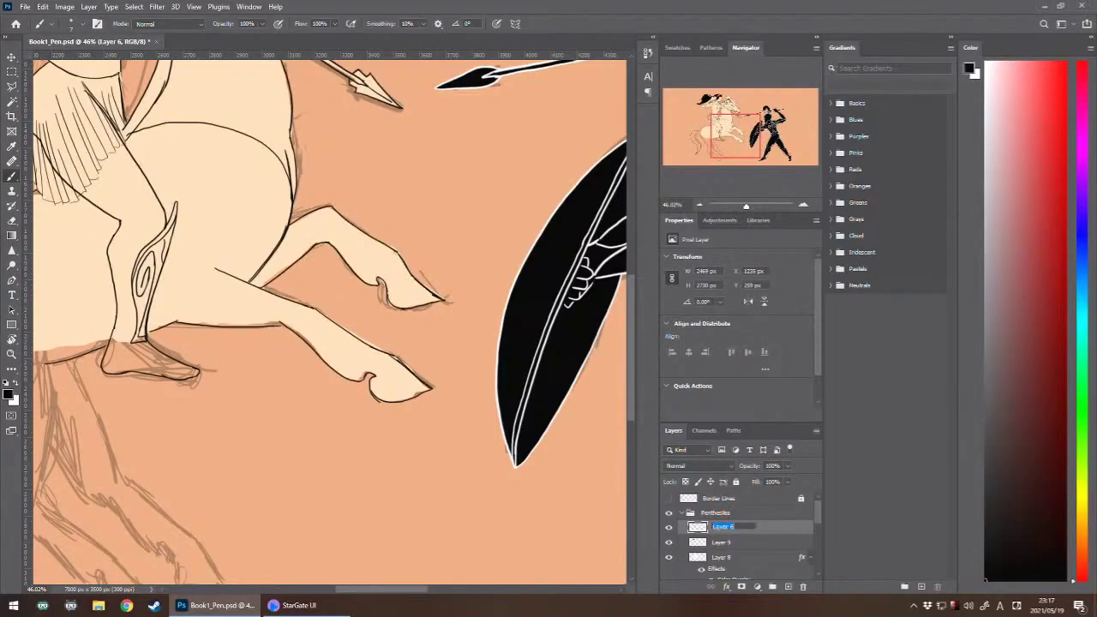
{"action": "type", "text": "Outline"}
{"action": "key", "text": "Return"}
- Hide and reshow Layer 9 to identify its artwork, and select that layer
{"action": "key", "text": "ctrl+minus"}
{"action": "key", "text": "ctrl+minus"}
{"action": "key", "text": "ctrl+minus"}
{"action": "key", "text": "ctrl+minus"}
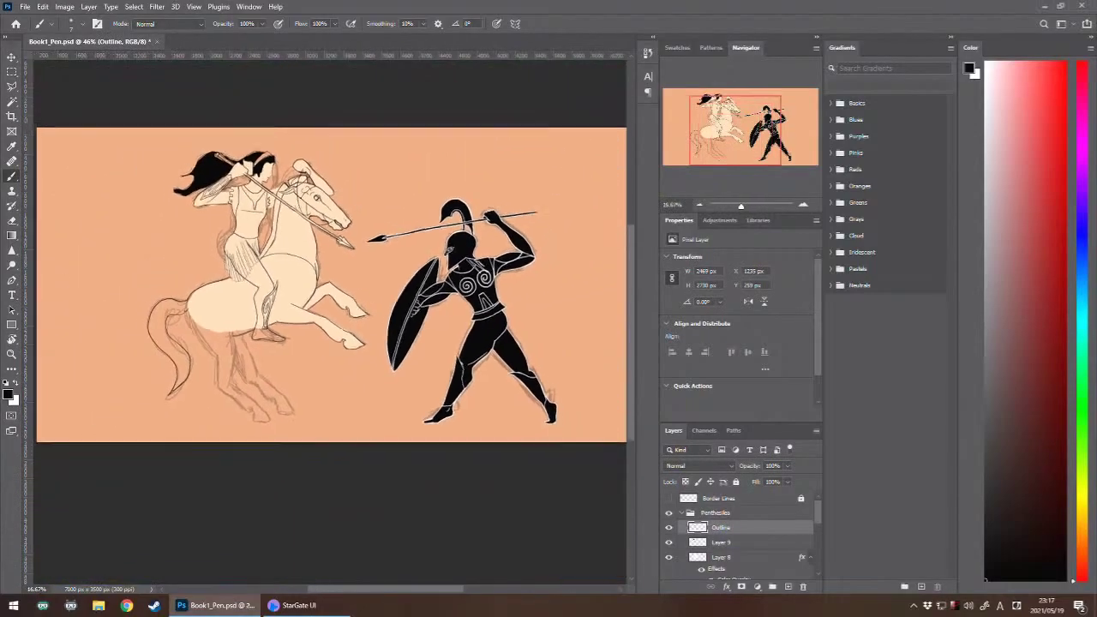
{"action": "left_click", "coordinate": [668, 543]}
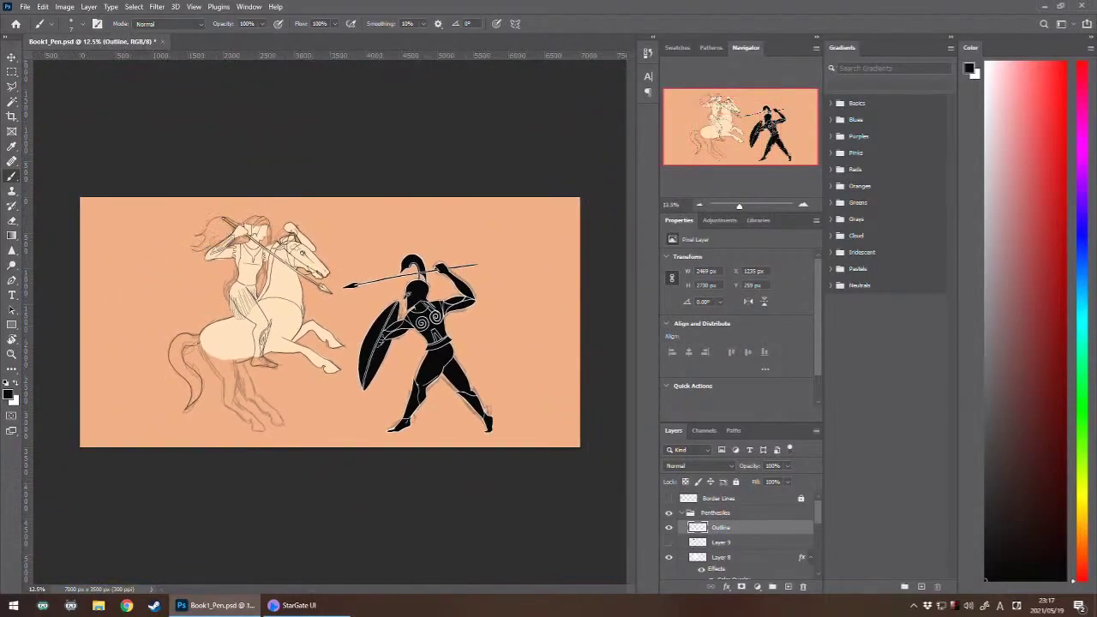
{"action": "left_click", "coordinate": [668, 542]}
{"action": "left_click", "coordinate": [721, 542]}
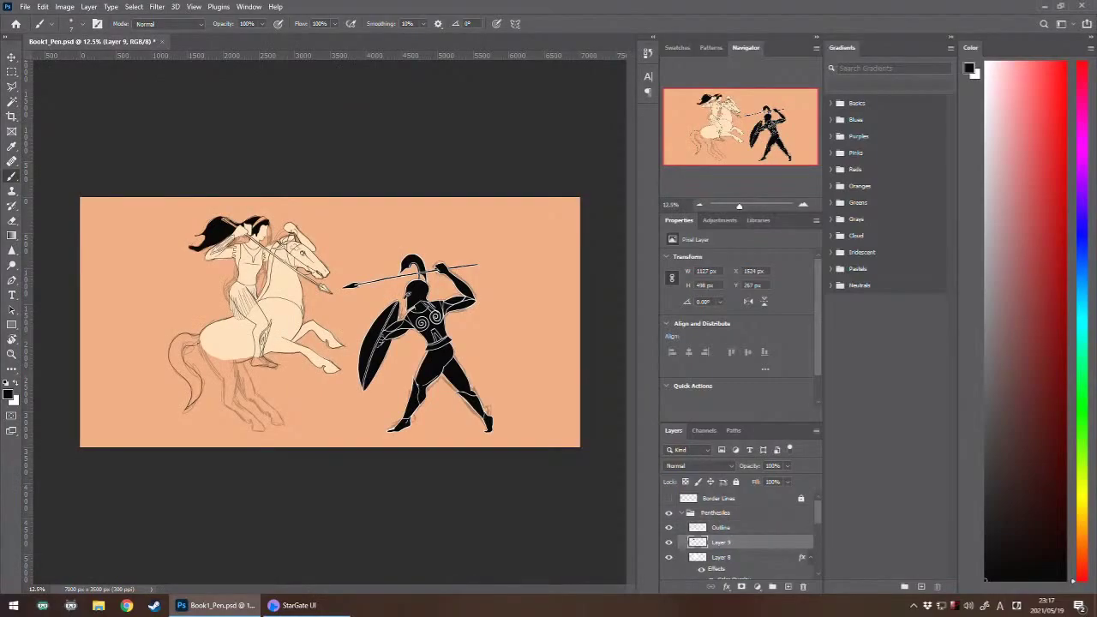
- Check what Layer 8 holds by hiding and reshowing it, and rename the layer as White Fill
{"action": "left_click", "coordinate": [669, 557]}
{"action": "left_click", "coordinate": [668, 557]}
{"action": "mouse_move", "coordinate": [722, 557]}
{"action": "left_mouse_down"}
{"action": "mouse_move", "coordinate": [725, 541]}
{"action": "mouse_move", "coordinate": [722, 558]}
{"action": "left_mouse_up"}
{"action": "left_click", "coordinate": [723, 558]}
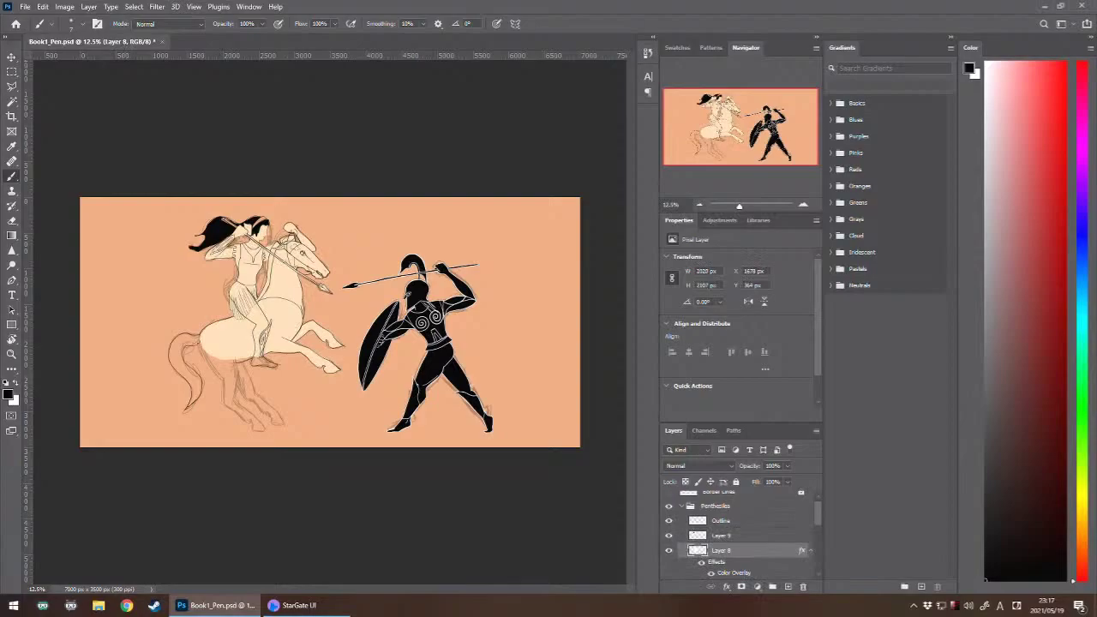
{"action": "double_click", "coordinate": [721, 550]}
{"action": "type", "text": "Wris"}
{"action": "type", "text": "e Fill"}
{"action": "key", "text": "Return"}
- Rename Layer 9 in the rider's group as Black Fill
{"action": "double_click", "coordinate": [721, 535]}
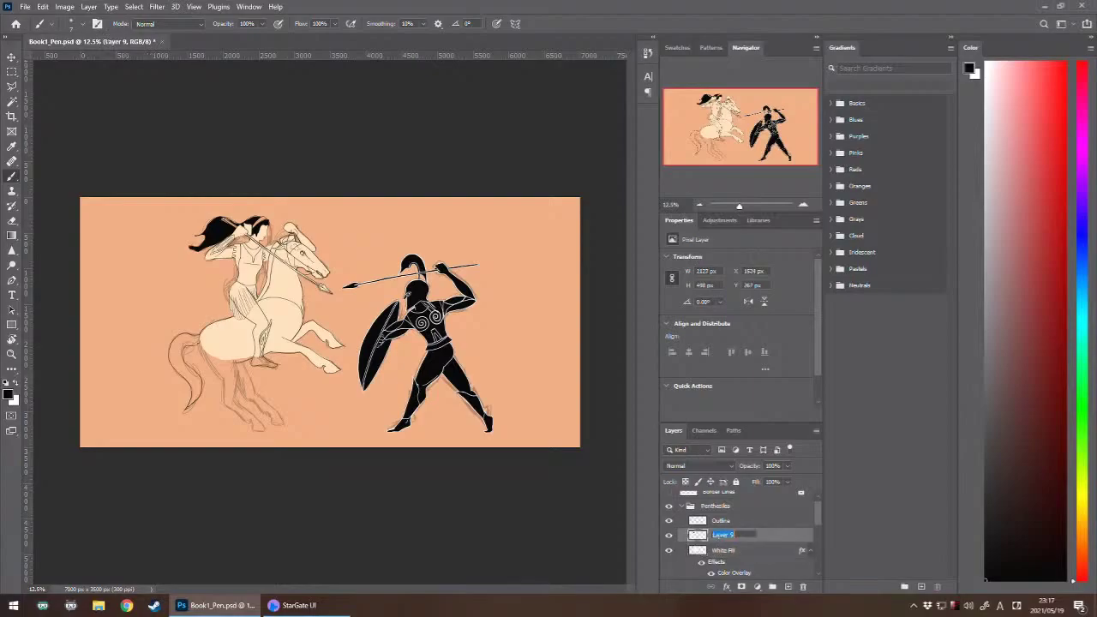
{"action": "type", "text": "Black Fill"}
{"action": "key", "text": "Return"}
{"action": "key", "text": "ctrl+plus"}
{"action": "key", "text": "ctrl+plus"}
{"action": "key", "text": "ctrl+plus"}
{"action": "key", "text": "ctrl+plus"}
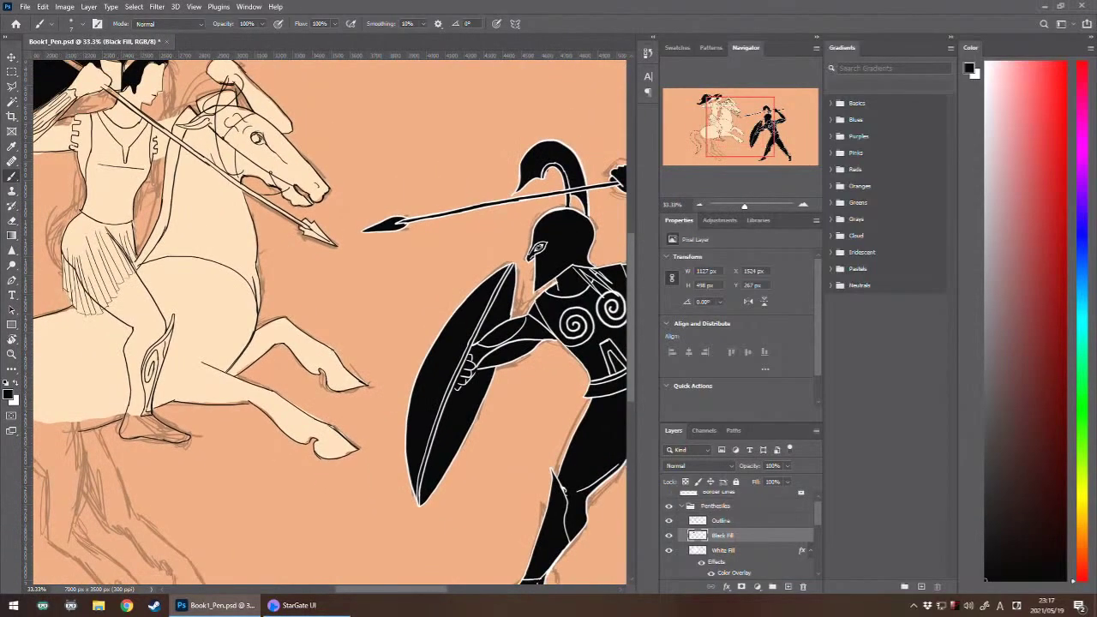
{"action": "scroll", "coordinate": [154, 331], "scroll_direction": "up", "scroll_amount": 1}
{"action": "left_click_drag", "start_coordinate": [154, 332], "coordinate": [242, 293]}
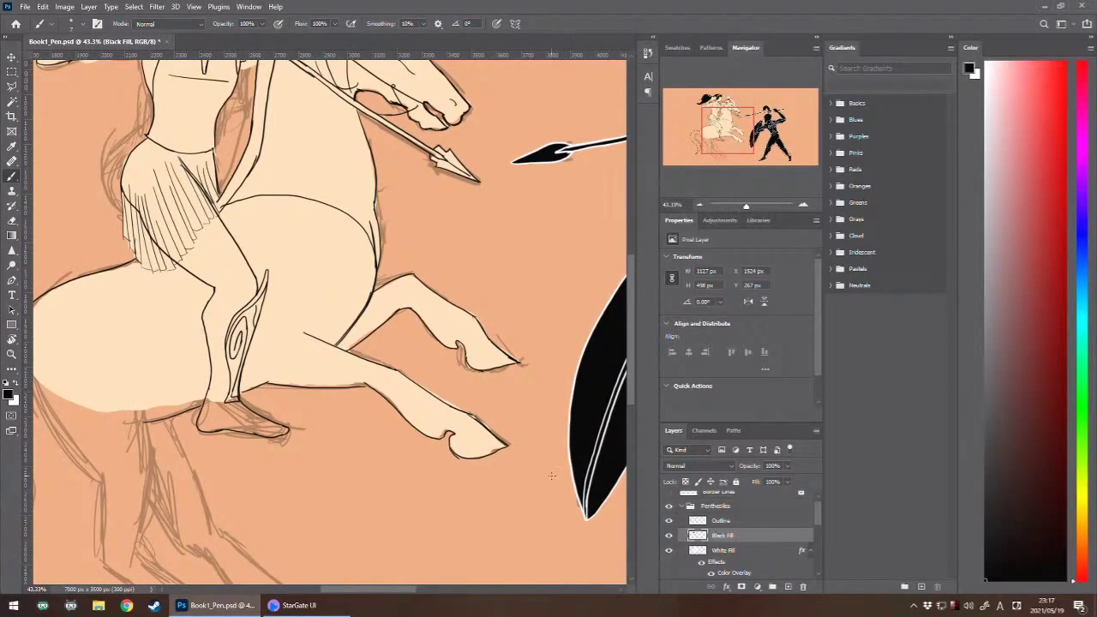
- Set the Eraser's brush size to 61 px
{"action": "key", "text": "e"}
{"action": "key", "text": "e"}
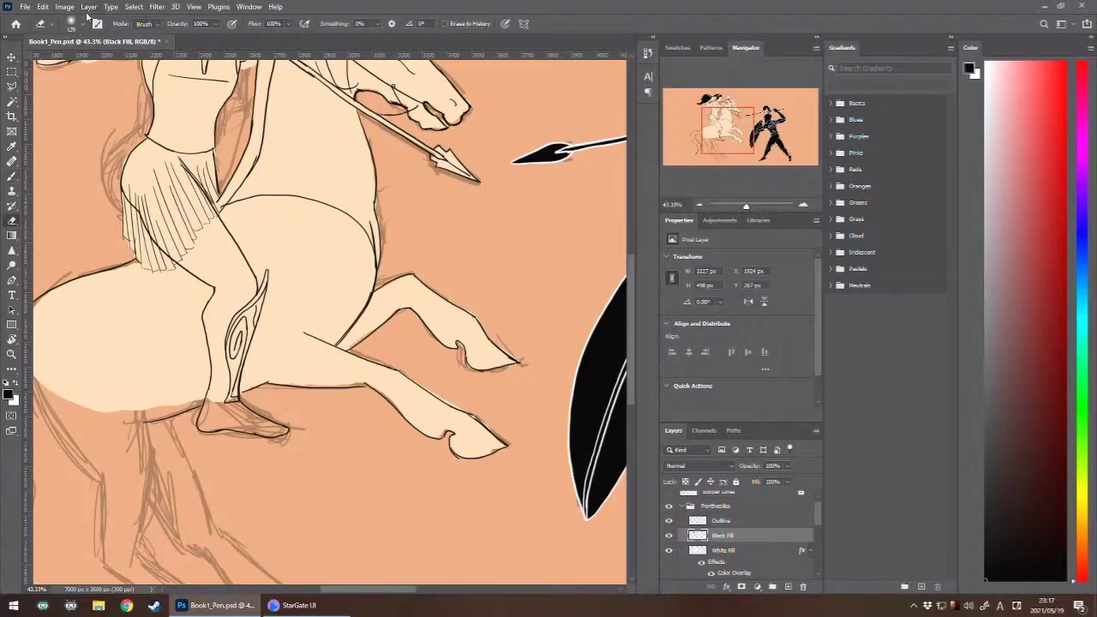
{"action": "left_click", "coordinate": [82, 24]}
{"action": "left_click_drag", "start_coordinate": [96, 89], "coordinate": [86, 61]}
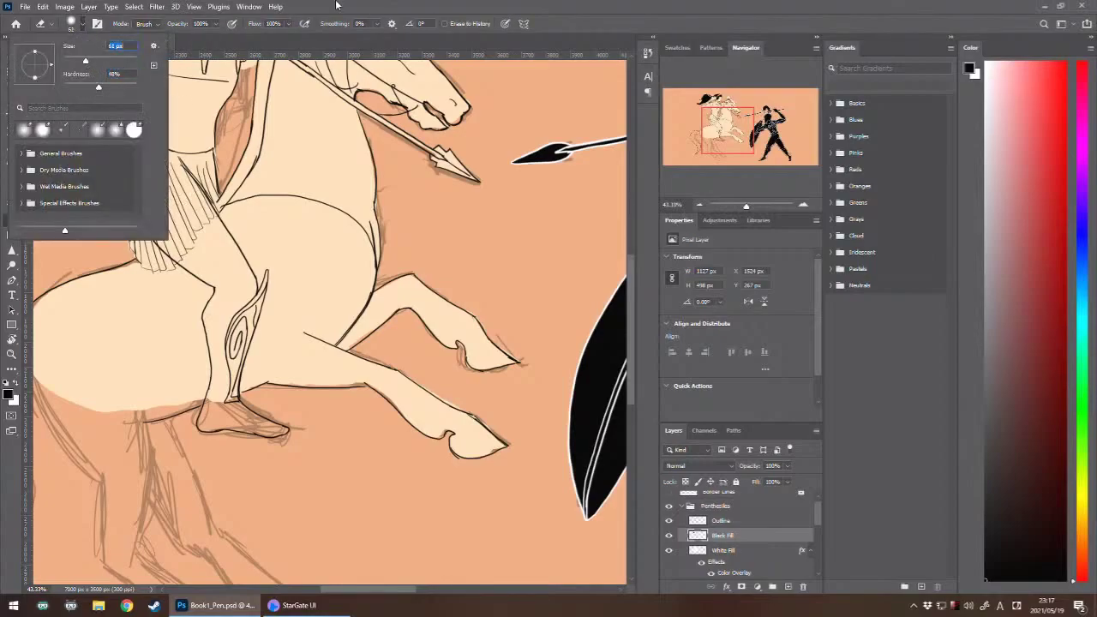
{"action": "left_click", "coordinate": [341, 4]}
{"action": "left_click", "coordinate": [250, 7]}
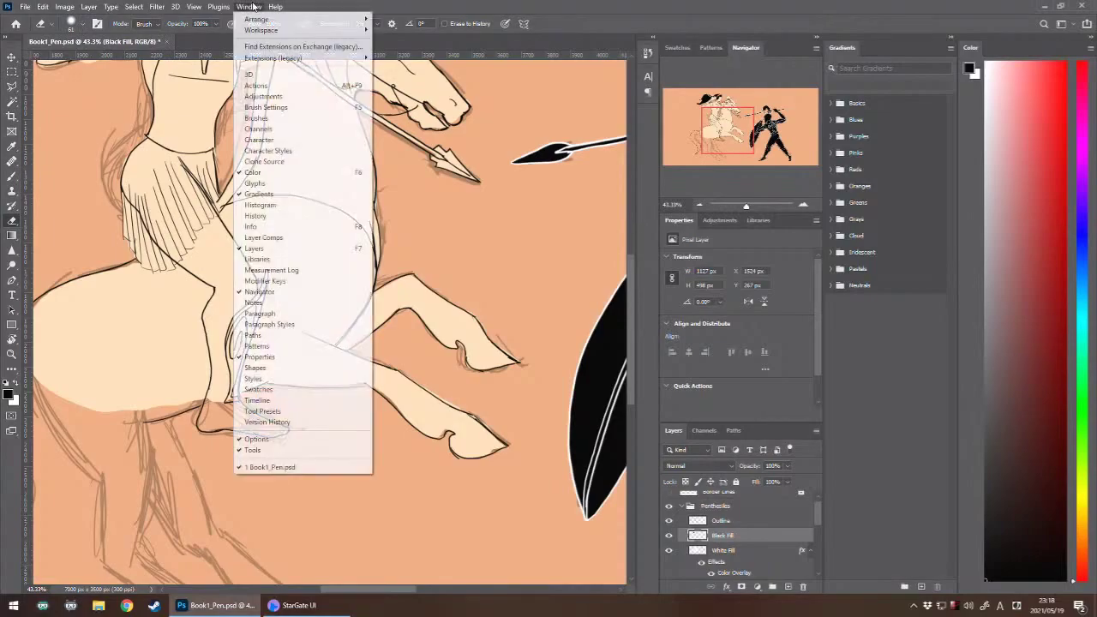
{"action": "mouse_move", "coordinate": [279, 31]}
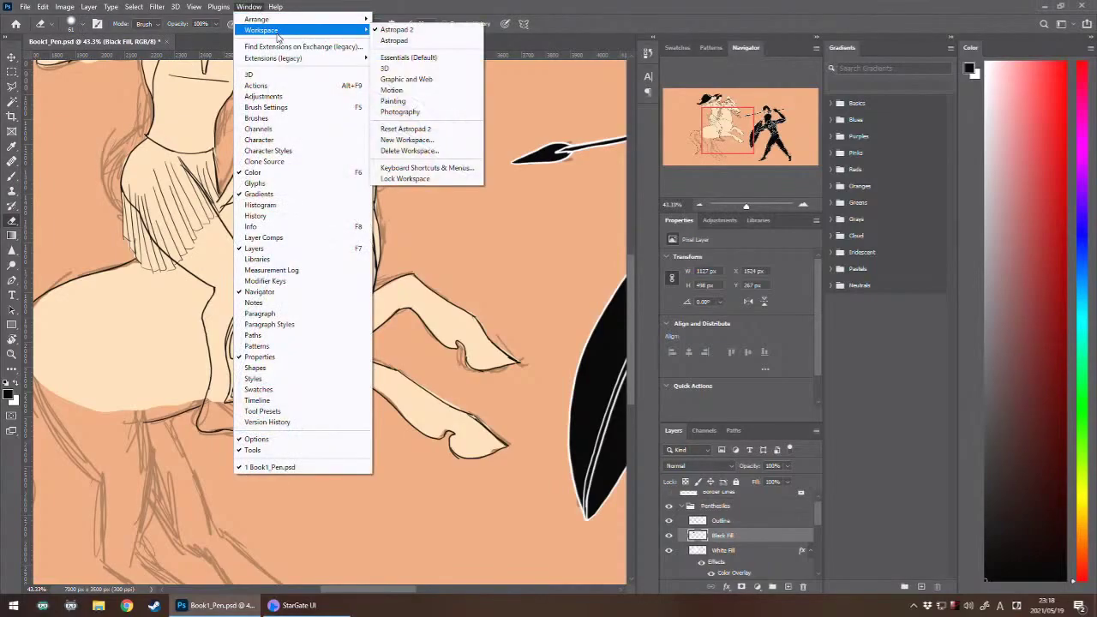
{"action": "left_click", "coordinate": [431, 140]}
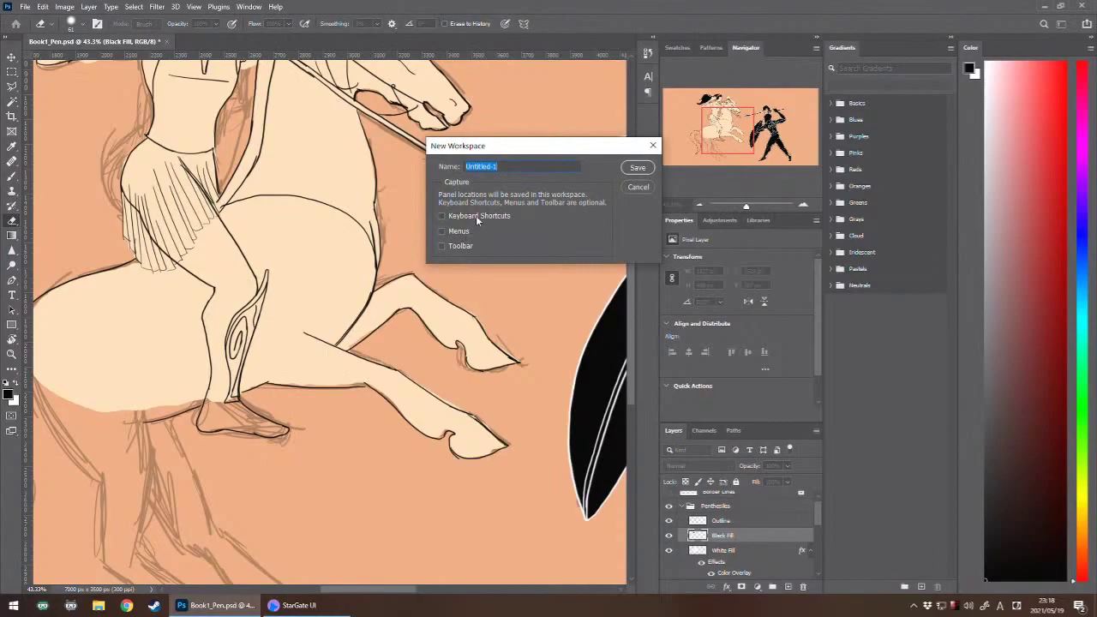
{"action": "left_click", "coordinate": [635, 186]}
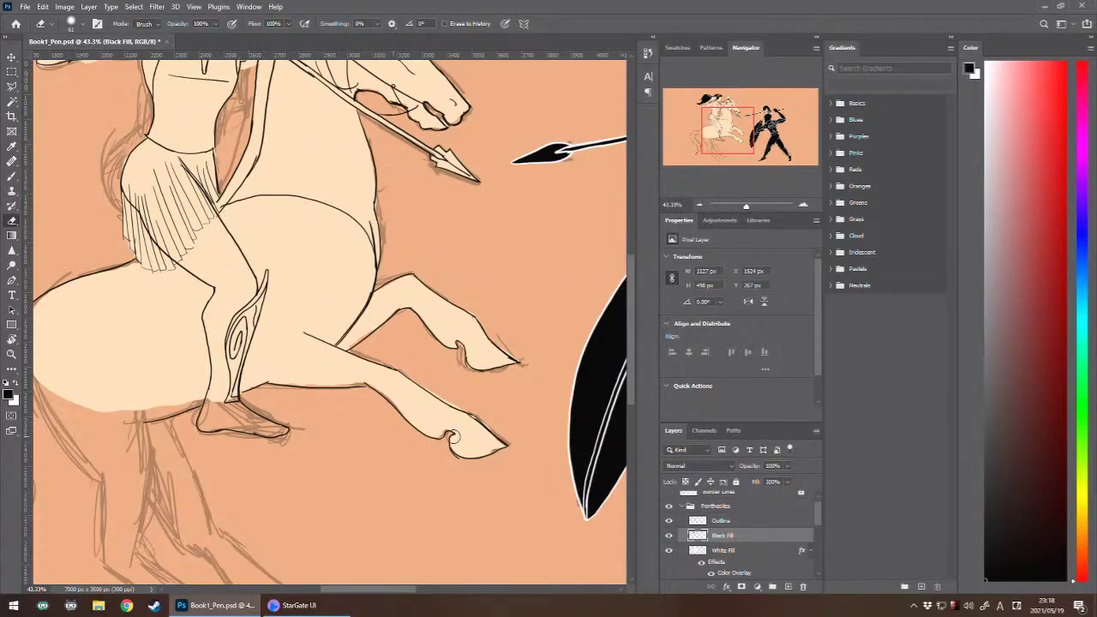
- With the black brush, draw a line across each of the horse's two front legs to mark off the hooves
{"action": "key", "text": "b"}
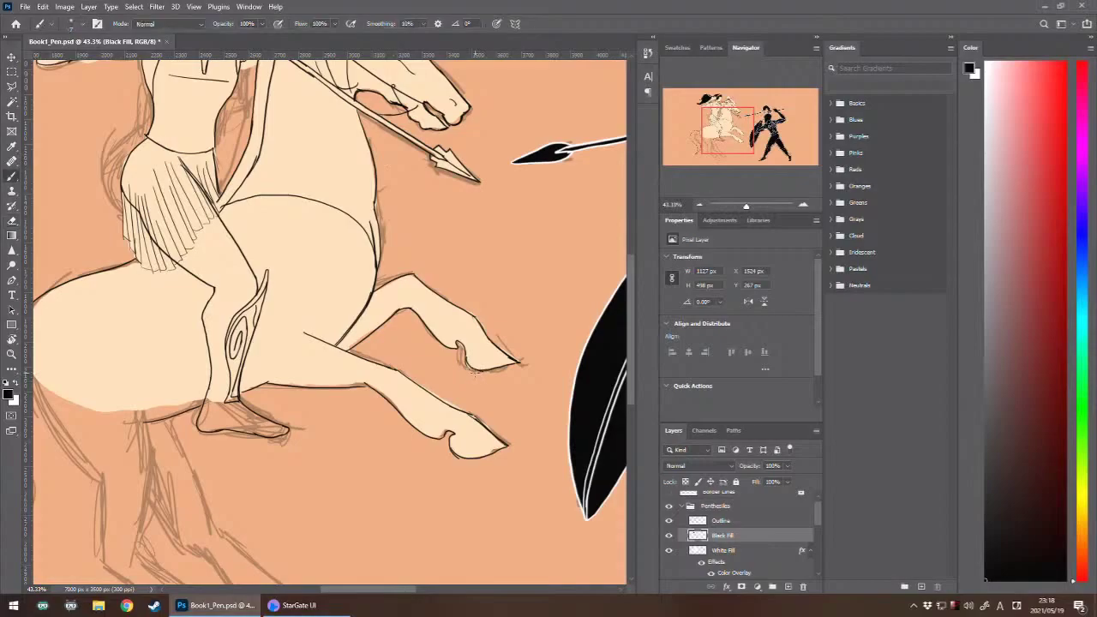
{"action": "left_click_drag", "start_coordinate": [474, 371], "coordinate": [353, 273]}
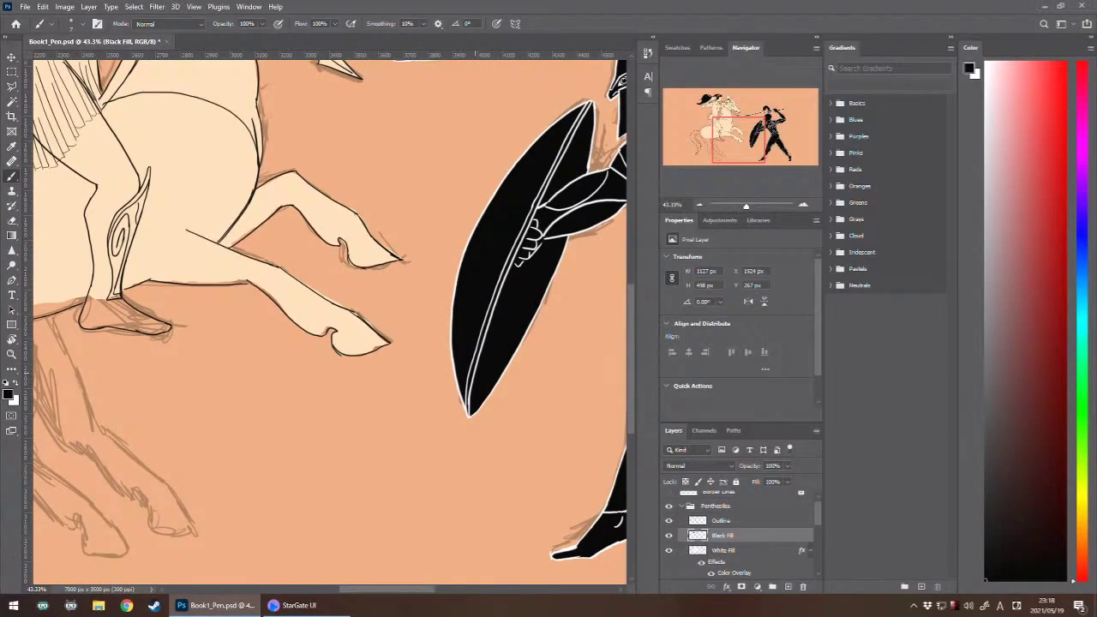
{"action": "left_click_drag", "start_coordinate": [335, 333], "coordinate": [355, 326]}
{"action": "key", "text": "ctrl+z"}
{"action": "left_click_drag", "start_coordinate": [334, 327], "coordinate": [367, 323]}
{"action": "left_click_drag", "start_coordinate": [403, 257], "coordinate": [562, 203]}
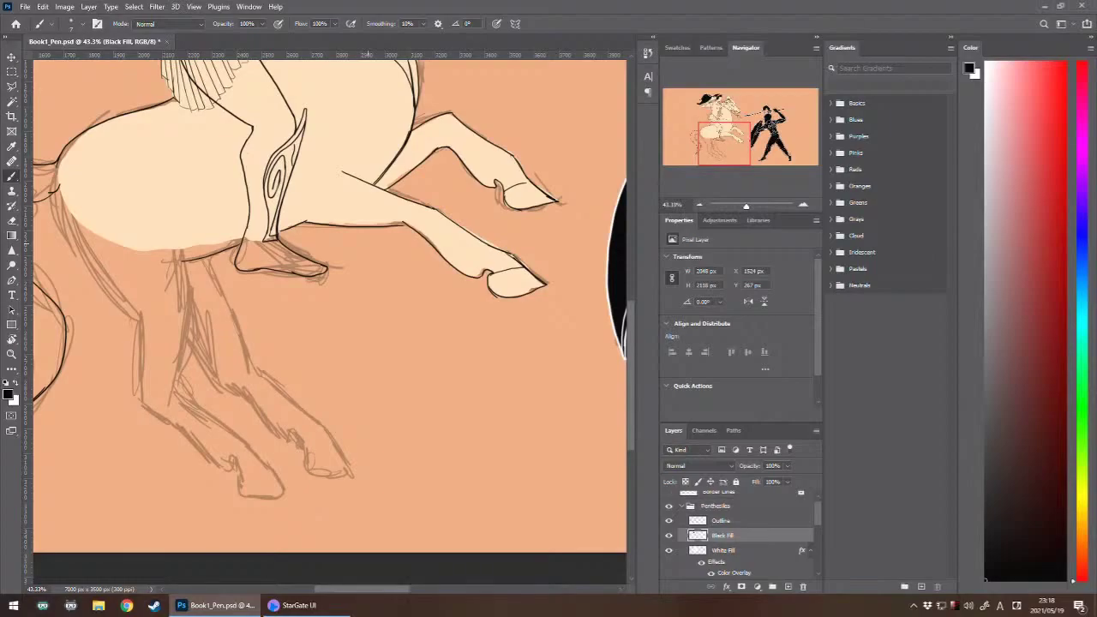
- Ink the horse's near hind leg over the sketch, from the rump and belly down to the hoof, redoing stray strokes
{"action": "left_click_drag", "start_coordinate": [369, 244], "coordinate": [456, 207]}
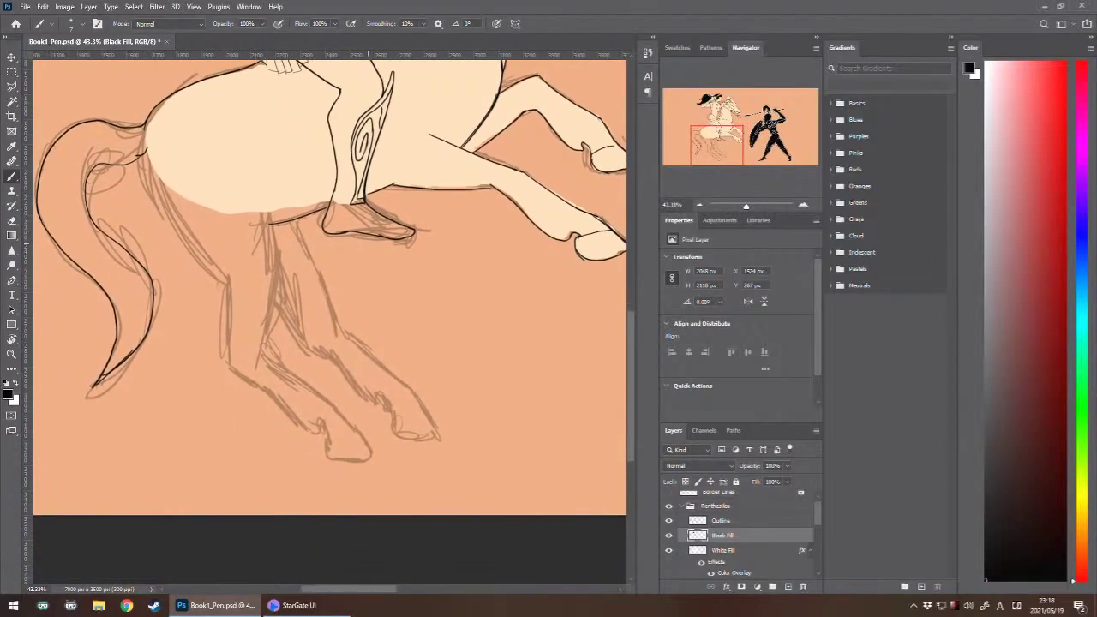
{"action": "left_click_drag", "start_coordinate": [223, 323], "coordinate": [264, 324]}
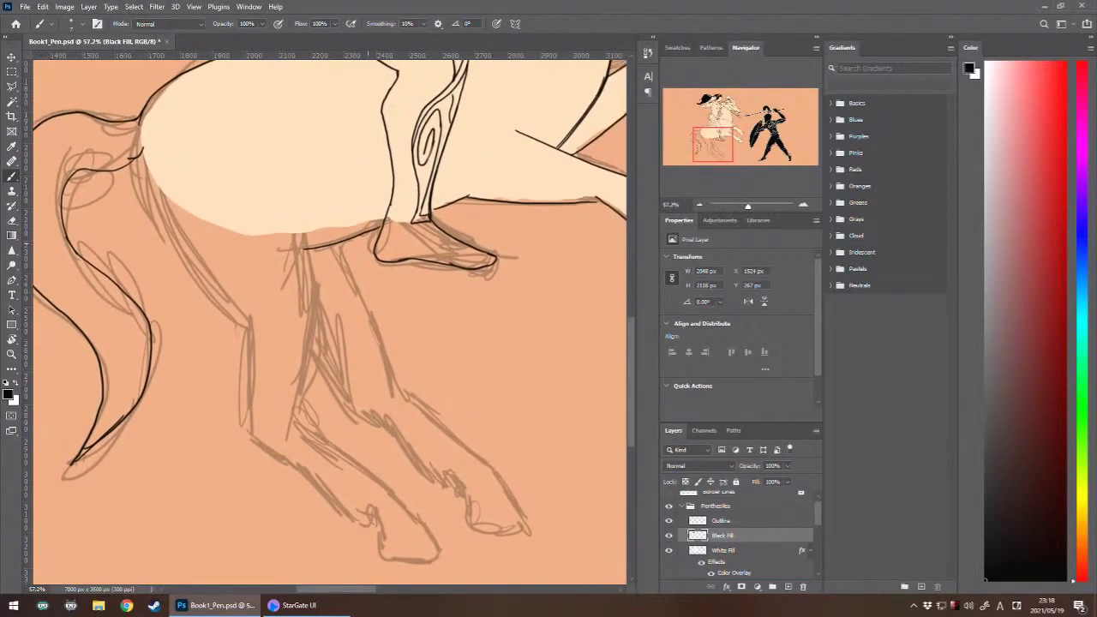
{"action": "mouse_move", "coordinate": [137, 154]}
{"action": "left_mouse_down"}
{"action": "mouse_move", "coordinate": [174, 241]}
{"action": "mouse_move", "coordinate": [248, 324]}
{"action": "left_mouse_up"}
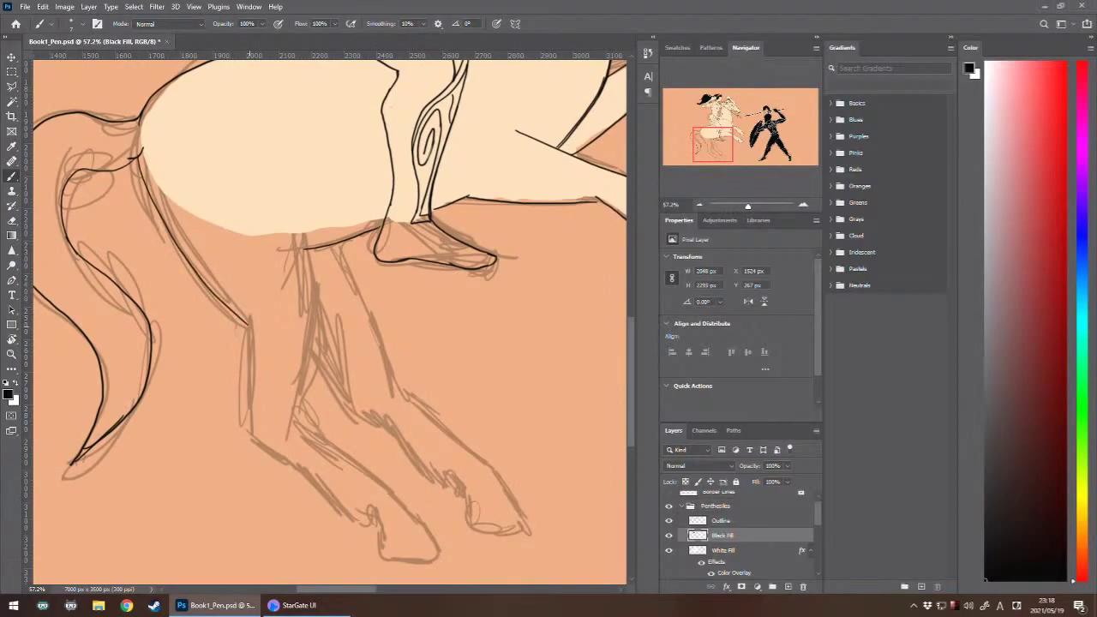
{"action": "mouse_move", "coordinate": [307, 251]}
{"action": "left_mouse_down"}
{"action": "mouse_move", "coordinate": [315, 310]}
{"action": "mouse_move", "coordinate": [299, 424]}
{"action": "left_mouse_up"}
{"action": "mouse_move", "coordinate": [249, 325]}
{"action": "left_mouse_down"}
{"action": "mouse_move", "coordinate": [256, 435]}
{"action": "mouse_move", "coordinate": [335, 448]}
{"action": "mouse_move", "coordinate": [401, 495]}
{"action": "mouse_move", "coordinate": [439, 550]}
{"action": "left_mouse_up"}
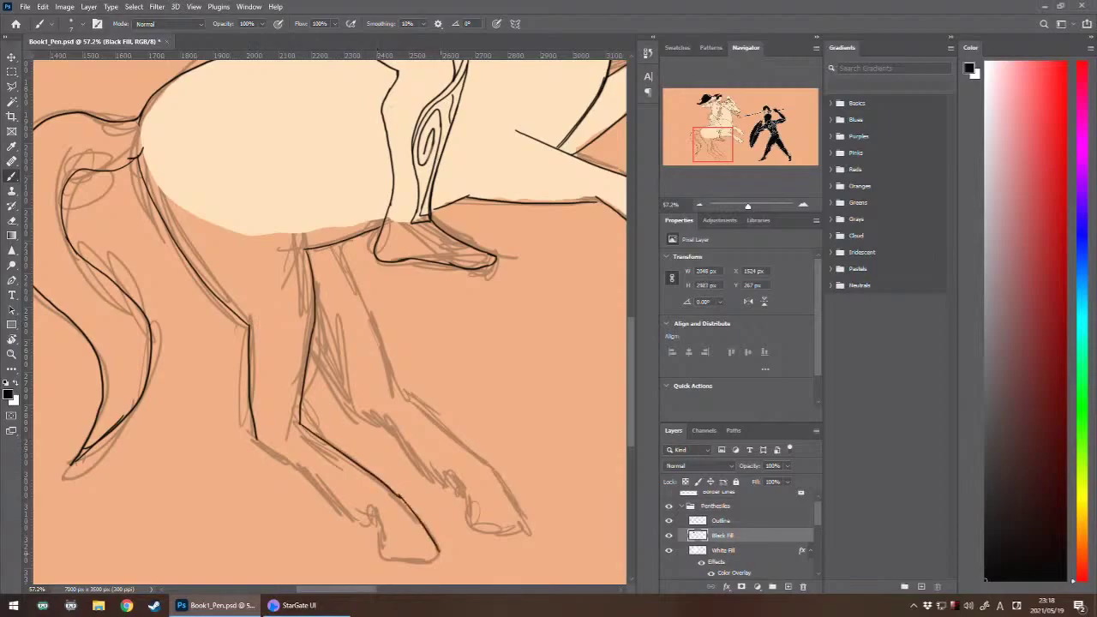
{"action": "key", "text": "ctrl+z"}
{"action": "mouse_move", "coordinate": [399, 497]}
{"action": "left_mouse_down"}
{"action": "mouse_move", "coordinate": [439, 557]}
{"action": "mouse_move", "coordinate": [425, 558]}
{"action": "mouse_move", "coordinate": [441, 555]}
{"action": "mouse_move", "coordinate": [383, 559]}
{"action": "mouse_move", "coordinate": [372, 507]}
{"action": "mouse_move", "coordinate": [363, 523]}
{"action": "mouse_move", "coordinate": [256, 437]}
{"action": "mouse_move", "coordinate": [322, 484]}
{"action": "left_mouse_up"}
{"action": "key", "text": "ctrl+z"}
{"action": "key", "text": "ctrl+z"}
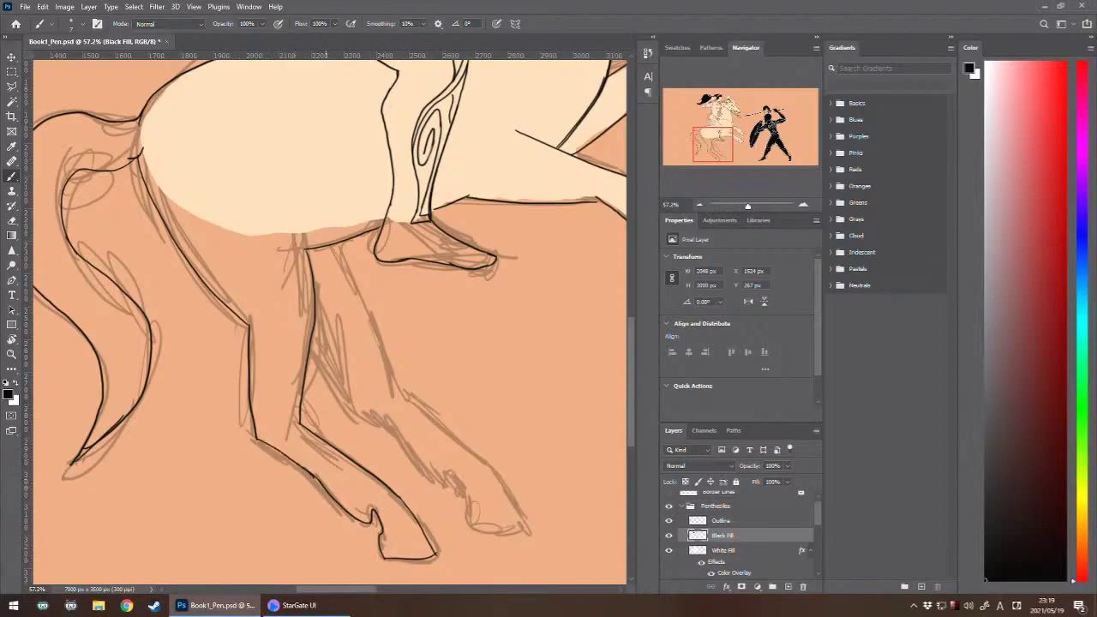
- Try to ink the horse's far hind leg over the sketch and undo its strokes
{"action": "left_click_drag", "start_coordinate": [335, 244], "coordinate": [406, 396]}
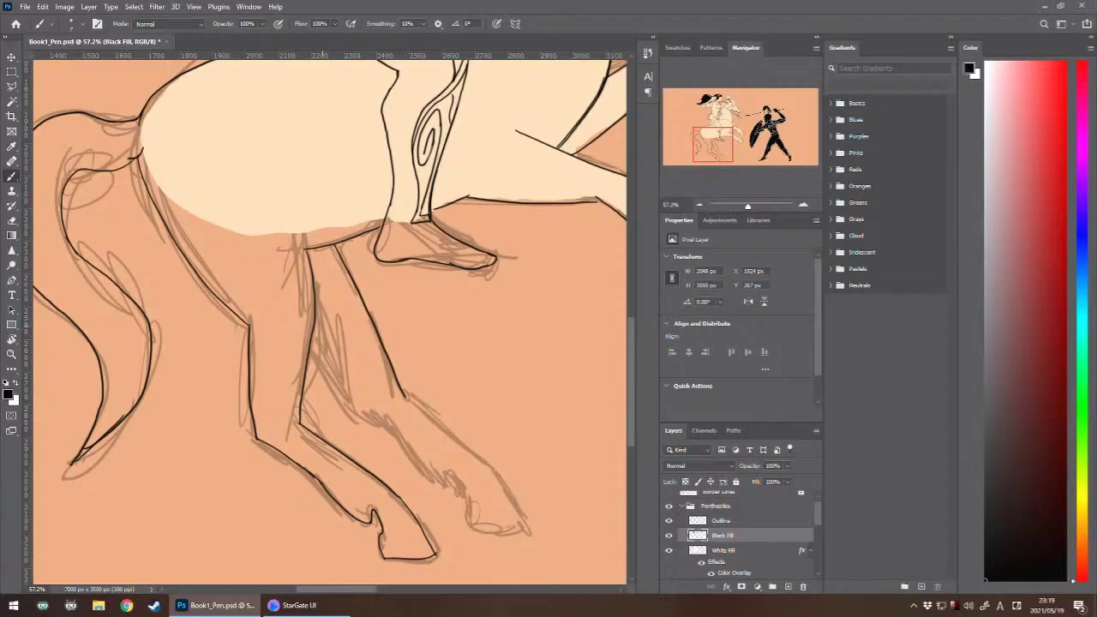
{"action": "left_click_drag", "start_coordinate": [365, 412], "coordinate": [445, 483]}
{"action": "key", "text": "ctrl+z"}
{"action": "mouse_move", "coordinate": [406, 397]}
{"action": "left_mouse_down"}
{"action": "mouse_move", "coordinate": [492, 476]}
{"action": "mouse_move", "coordinate": [529, 531]}
{"action": "left_mouse_up"}
{"action": "key", "text": "ctrl+z"}
{"action": "key", "text": "ctrl+z"}
{"action": "mouse_move", "coordinate": [408, 400]}
{"action": "left_mouse_down"}
{"action": "mouse_move", "coordinate": [508, 490]}
{"action": "mouse_move", "coordinate": [540, 545]}
{"action": "left_mouse_up"}
{"action": "key", "text": "ctrl+z"}
{"action": "left_click_drag", "start_coordinate": [508, 492], "coordinate": [523, 536]}
{"action": "mouse_move", "coordinate": [507, 493]}
{"action": "left_mouse_down"}
{"action": "mouse_move", "coordinate": [524, 535]}
{"action": "mouse_move", "coordinate": [509, 542]}
{"action": "mouse_move", "coordinate": [531, 540]}
{"action": "mouse_move", "coordinate": [523, 545]}
{"action": "left_mouse_up"}
{"action": "key", "text": "ctrl+z"}
{"action": "key", "text": "ctrl+z"}
{"action": "key", "text": "ctrl+z"}
{"action": "key", "text": "ctrl+z"}
{"action": "key", "text": "ctrl+z"}
{"action": "key", "text": "ctrl+z"}
- Ink the far hind leg's front edge from the belly down, then its hoof and back edge
{"action": "mouse_move", "coordinate": [333, 249]}
{"action": "left_mouse_down"}
{"action": "mouse_move", "coordinate": [402, 405]}
{"action": "mouse_move", "coordinate": [491, 481]}
{"action": "left_mouse_up"}
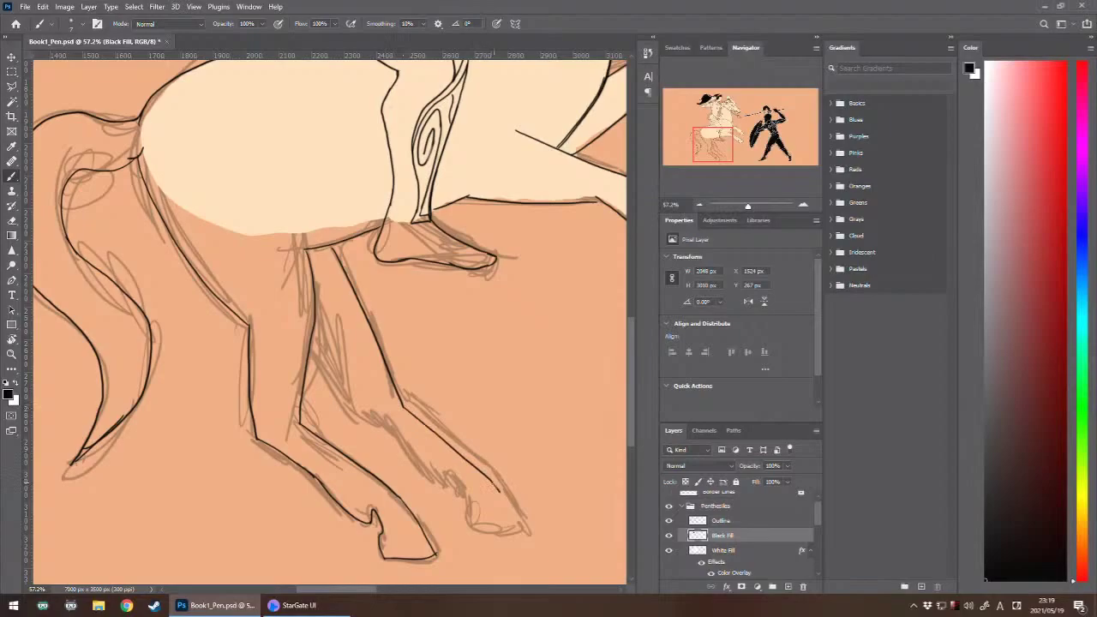
{"action": "mouse_move", "coordinate": [499, 491]}
{"action": "left_mouse_down"}
{"action": "mouse_move", "coordinate": [525, 551]}
{"action": "mouse_move", "coordinate": [506, 552]}
{"action": "mouse_move", "coordinate": [529, 548]}
{"action": "mouse_move", "coordinate": [474, 549]}
{"action": "mouse_move", "coordinate": [525, 549]}
{"action": "left_mouse_up"}
{"action": "key", "text": "ctrl+z"}
{"action": "key", "text": "ctrl+z"}
{"action": "key", "text": "ctrl+z"}
{"action": "mouse_move", "coordinate": [469, 525]}
{"action": "left_mouse_down"}
{"action": "mouse_move", "coordinate": [474, 548]}
{"action": "mouse_move", "coordinate": [468, 498]}
{"action": "mouse_move", "coordinate": [455, 508]}
{"action": "mouse_move", "coordinate": [399, 442]}
{"action": "left_mouse_up"}
{"action": "key", "text": "ctrl+z"}
{"action": "mouse_move", "coordinate": [454, 506]}
{"action": "left_mouse_down"}
{"action": "mouse_move", "coordinate": [363, 413]}
{"action": "mouse_move", "coordinate": [313, 327]}
{"action": "left_mouse_up"}
{"action": "key", "text": "ctrl+z"}
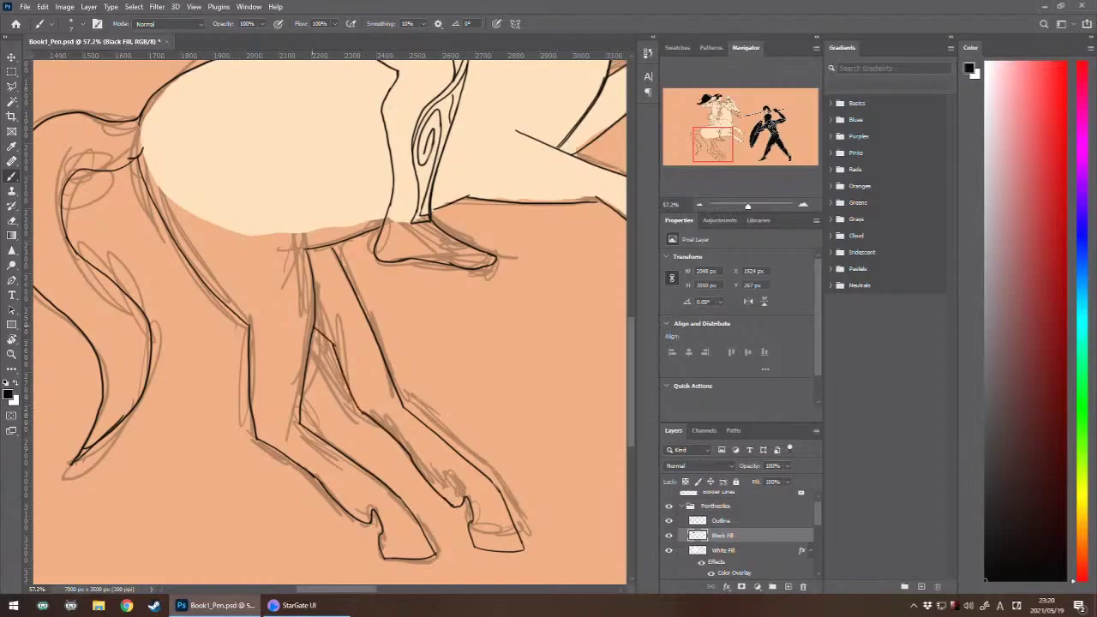
- Redraw the upper back edge of the far hind leg so it joins the near hind leg
{"action": "key", "text": "ctrl+z"}
{"action": "key", "text": "ctrl+z"}
{"action": "left_click_drag", "start_coordinate": [361, 411], "coordinate": [332, 345]}
{"action": "key", "text": "ctrl+z"}
{"action": "left_click_drag", "start_coordinate": [360, 411], "coordinate": [320, 331]}
{"action": "key", "text": "ctrl+z"}
{"action": "key", "text": "ctrl+shift+z"}
{"action": "key", "text": "ctrl+z"}
{"action": "key", "text": "ctrl+shift+z"}
{"action": "key", "text": "ctrl+z"}
{"action": "key", "text": "ctrl+shift+z"}
{"action": "mouse_move", "coordinate": [330, 340]}
{"action": "left_mouse_down"}
{"action": "mouse_move", "coordinate": [314, 328]}
{"action": "mouse_move", "coordinate": [329, 339]}
{"action": "left_mouse_up"}
- Examine the inked horse and rider against the opposing warrior across the whole composition
{"action": "scroll", "coordinate": [338, 349], "scroll_direction": "down", "scroll_amount": 1}
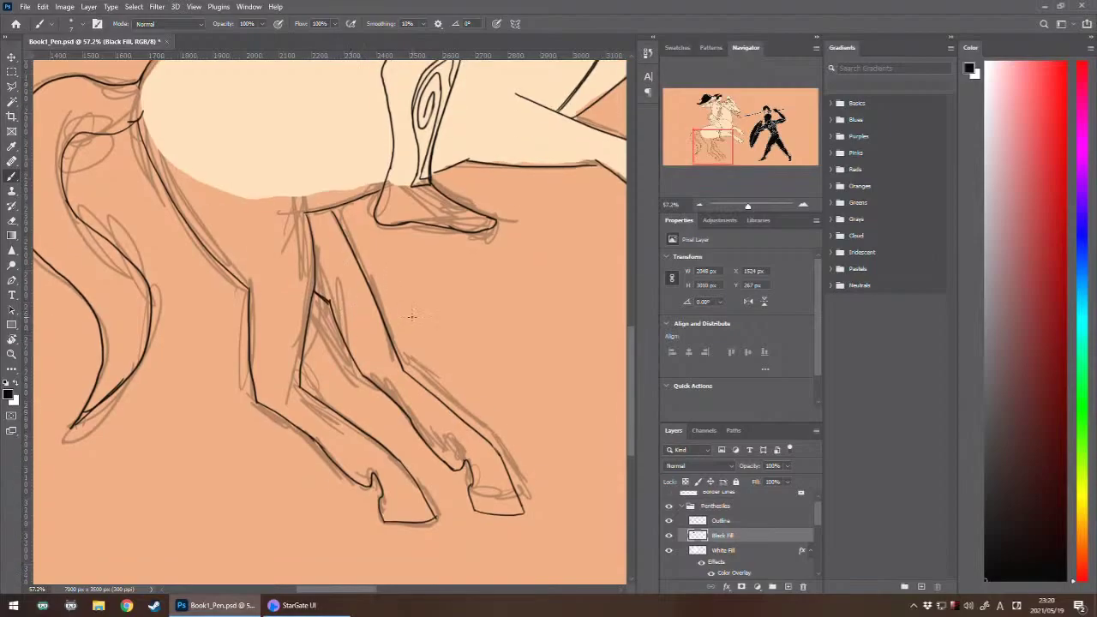
{"action": "scroll", "coordinate": [330, 317], "scroll_direction": "down", "scroll_amount": 5}
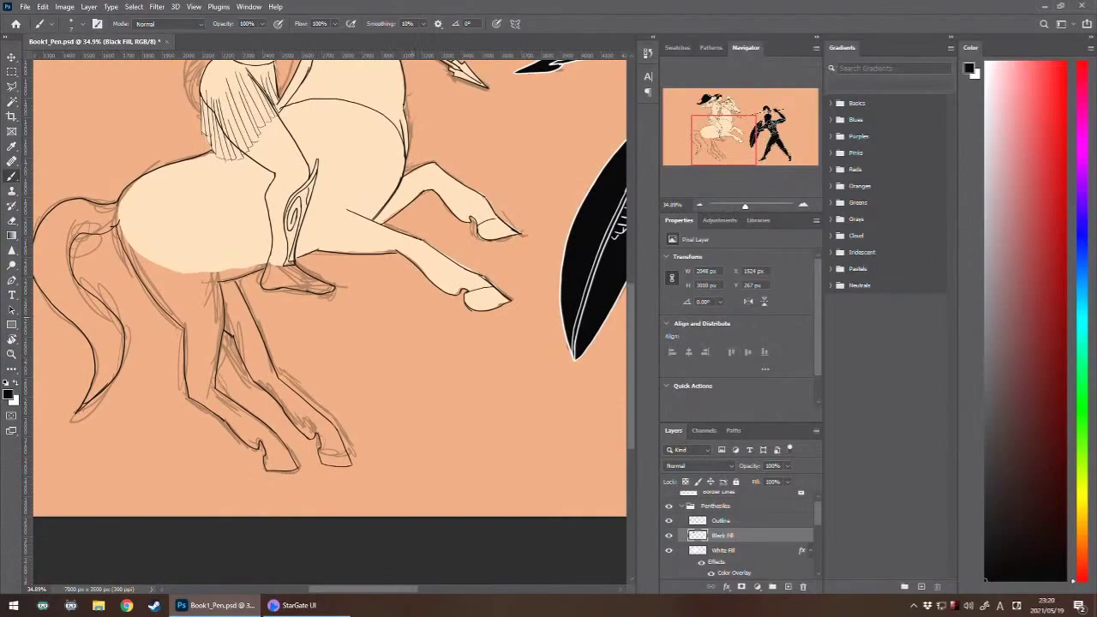
{"action": "scroll", "coordinate": [309, 394], "scroll_direction": "down", "scroll_amount": 3}
{"action": "mouse_move", "coordinate": [413, 317]}
{"action": "left_mouse_down"}
{"action": "mouse_move", "coordinate": [410, 451]}
{"action": "mouse_move", "coordinate": [250, 312]}
{"action": "left_mouse_up"}
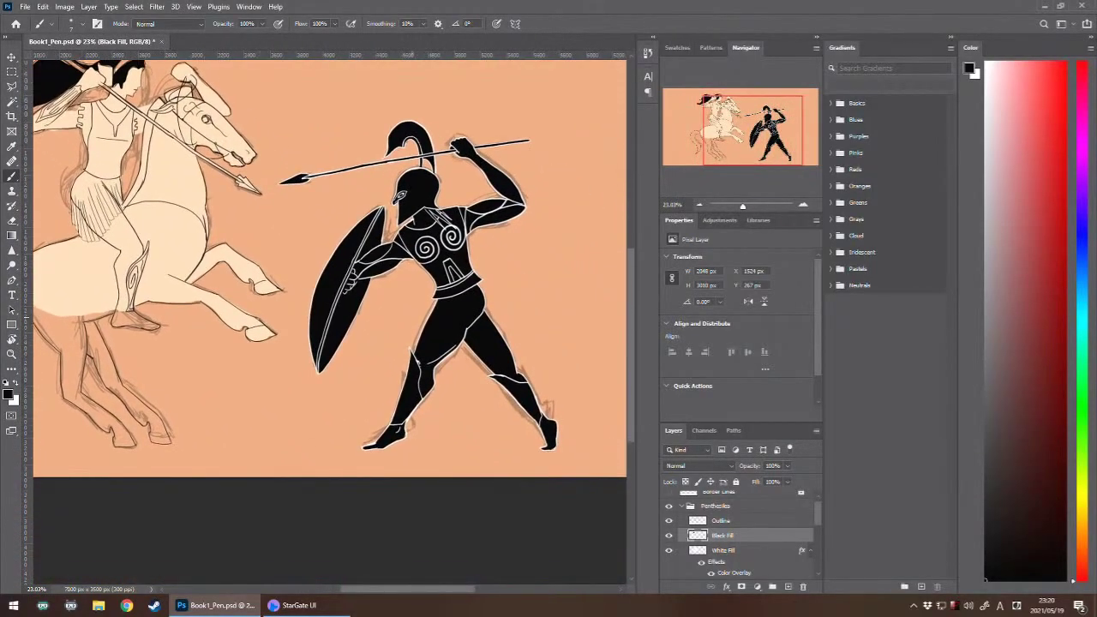
{"action": "scroll", "coordinate": [330, 317], "scroll_direction": "up", "scroll_amount": 2}
{"action": "scroll", "coordinate": [330, 317], "scroll_direction": "left", "scroll_amount": 4}
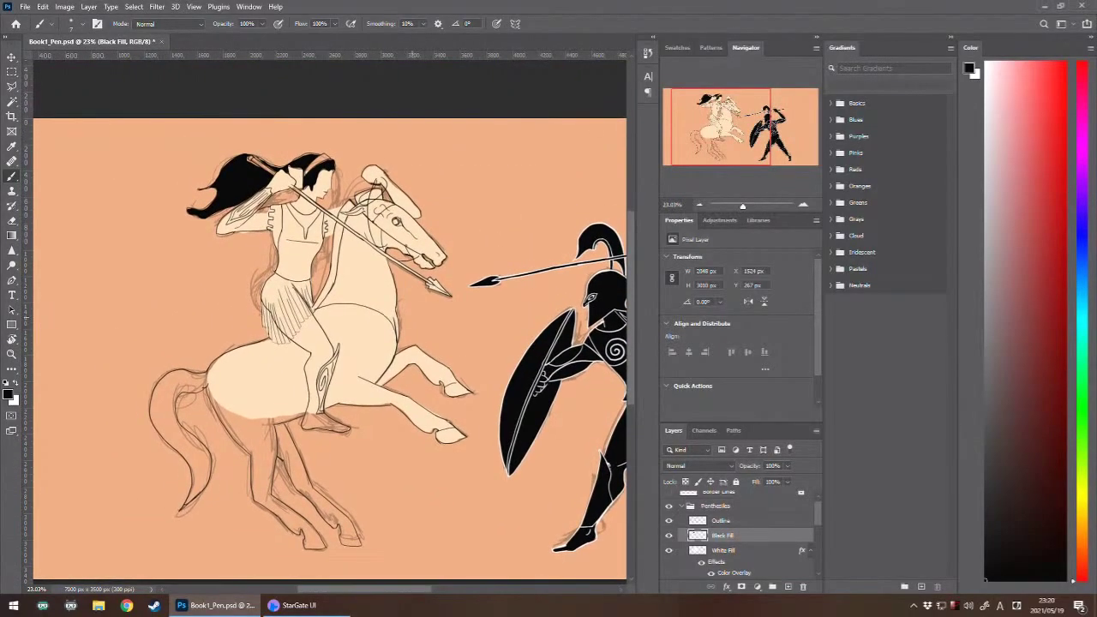
- Select the White Fill layer and sample the cream color from the horse's body as the foreground color
{"action": "scroll", "coordinate": [299, 412], "scroll_direction": "up", "scroll_amount": 2}
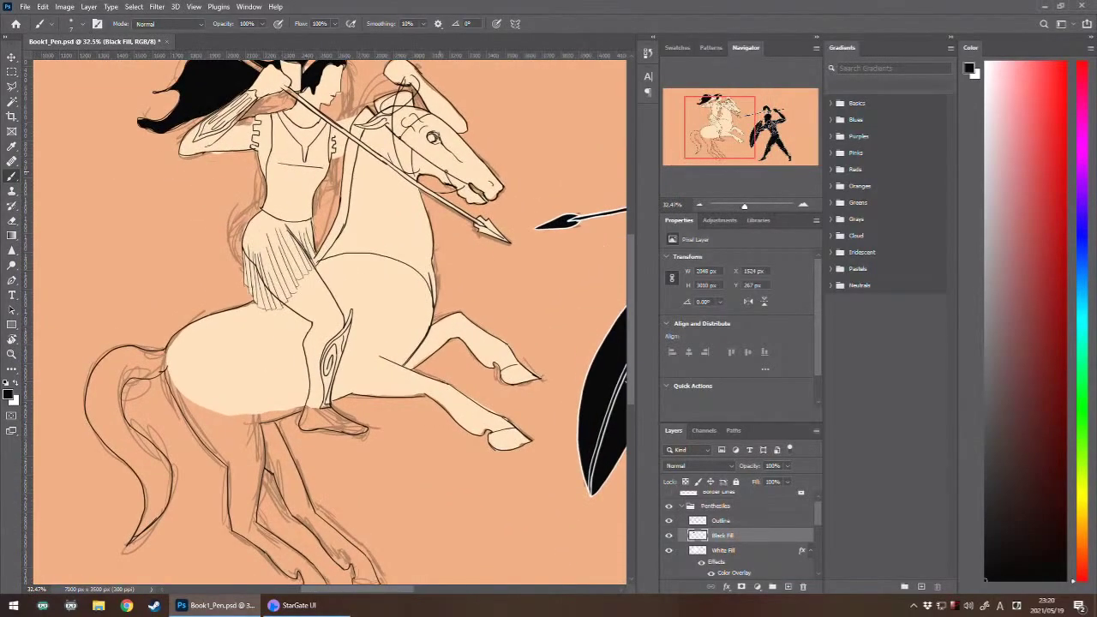
{"action": "scroll", "coordinate": [214, 429], "scroll_direction": "up", "scroll_amount": 5}
{"action": "left_click_drag", "start_coordinate": [266, 394], "coordinate": [334, 356]}
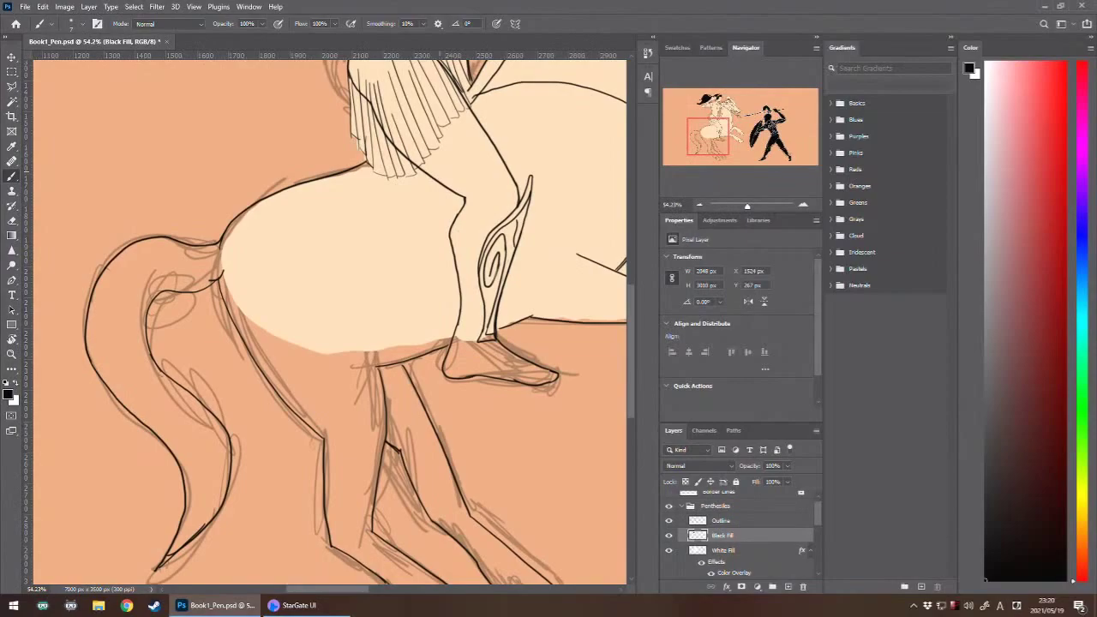
{"action": "left_click", "coordinate": [723, 550]}
{"action": "key", "text": "i"}
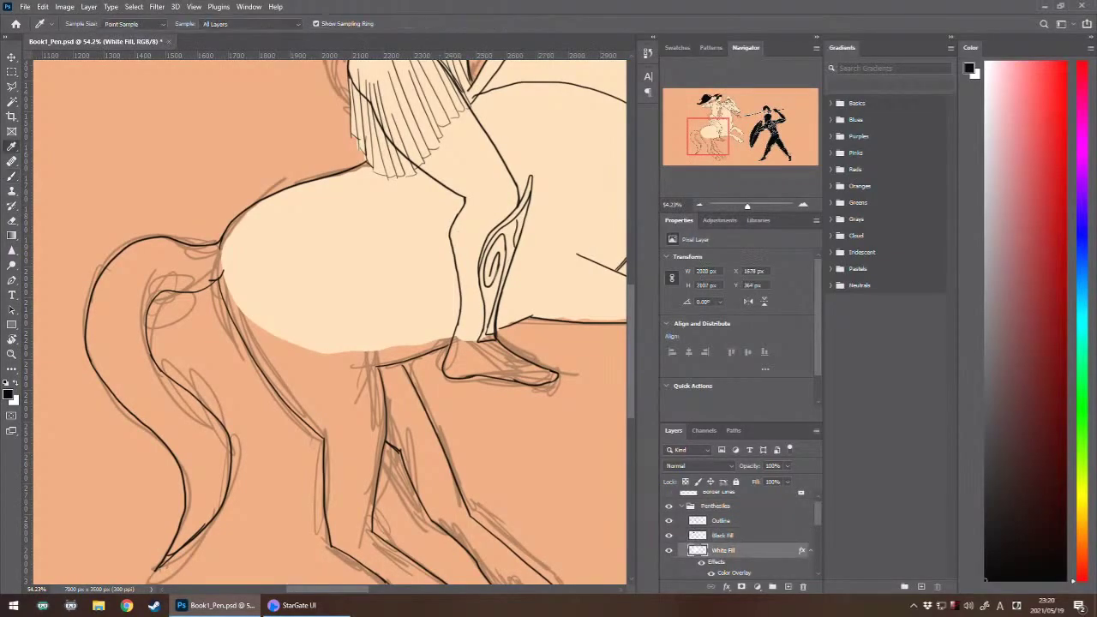
{"action": "left_click", "coordinate": [325, 296]}
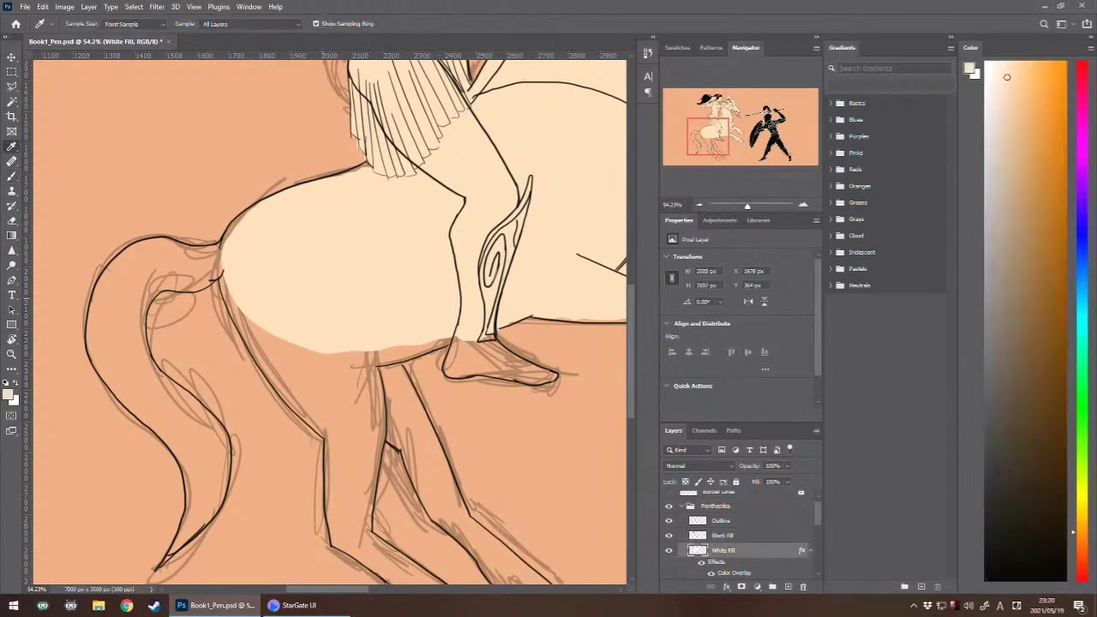
- Select the unfilled rear edge of the horse's thigh with the freehand Lasso and fill it with cream
{"action": "key", "text": "l"}
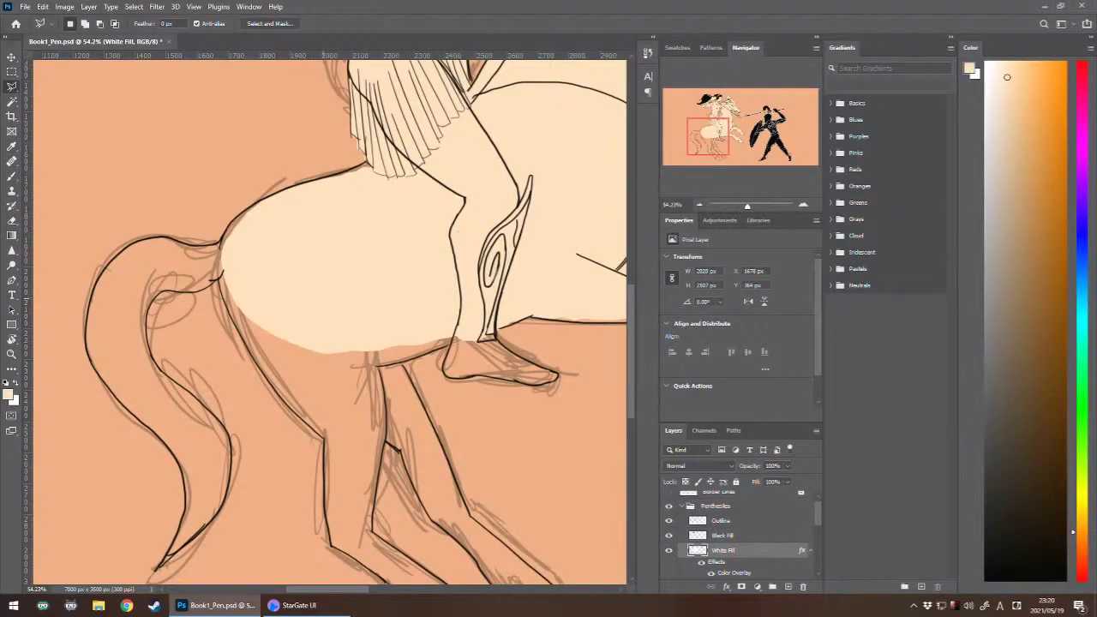
{"action": "key", "text": "shift+l"}
{"action": "key", "text": "shift+l"}
{"action": "mouse_move", "coordinate": [225, 290]}
{"action": "left_mouse_down"}
{"action": "mouse_move", "coordinate": [294, 415]}
{"action": "mouse_move", "coordinate": [334, 451]}
{"action": "mouse_move", "coordinate": [346, 447]}
{"action": "mouse_move", "coordinate": [343, 372]}
{"action": "mouse_move", "coordinate": [285, 278]}
{"action": "mouse_move", "coordinate": [225, 273]}
{"action": "left_mouse_up"}
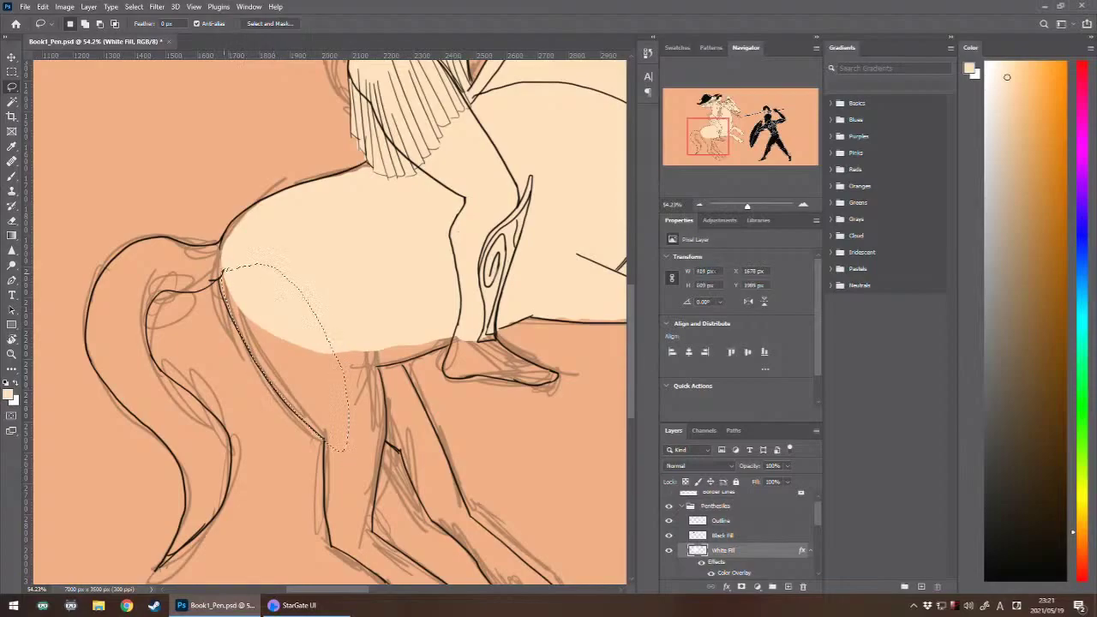
{"action": "key", "text": "alt+BackSpace"}
{"action": "key", "text": "ctrl+d"}
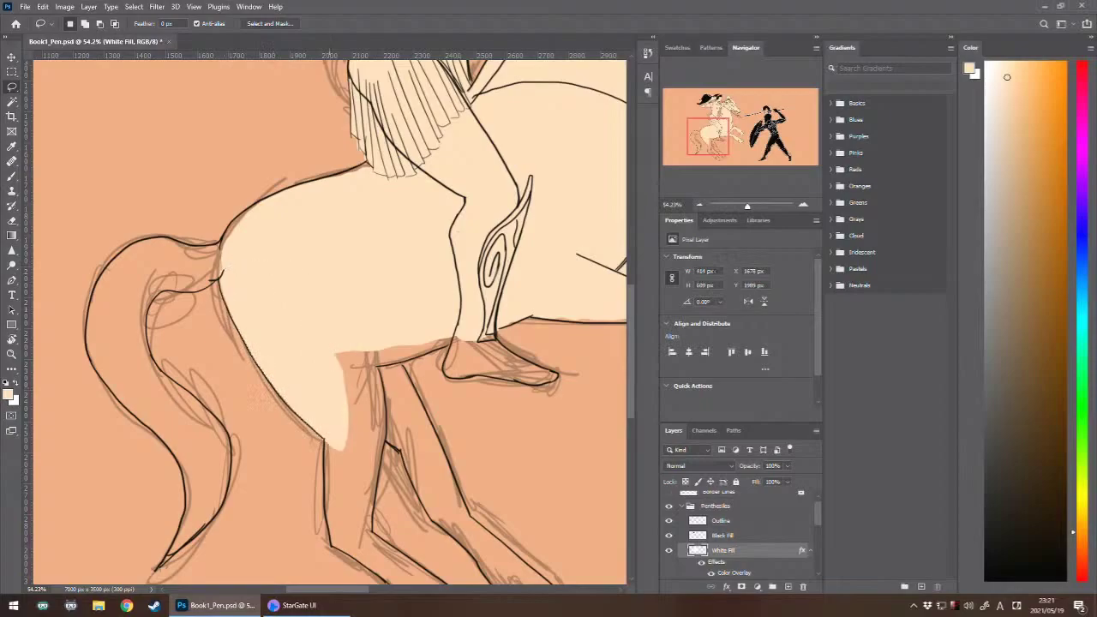
- Lasso the lower end of the horse's tail along its outline, fill it with cream and deselect it
{"action": "scroll", "coordinate": [331, 309], "scroll_direction": "up", "scroll_amount": 2}
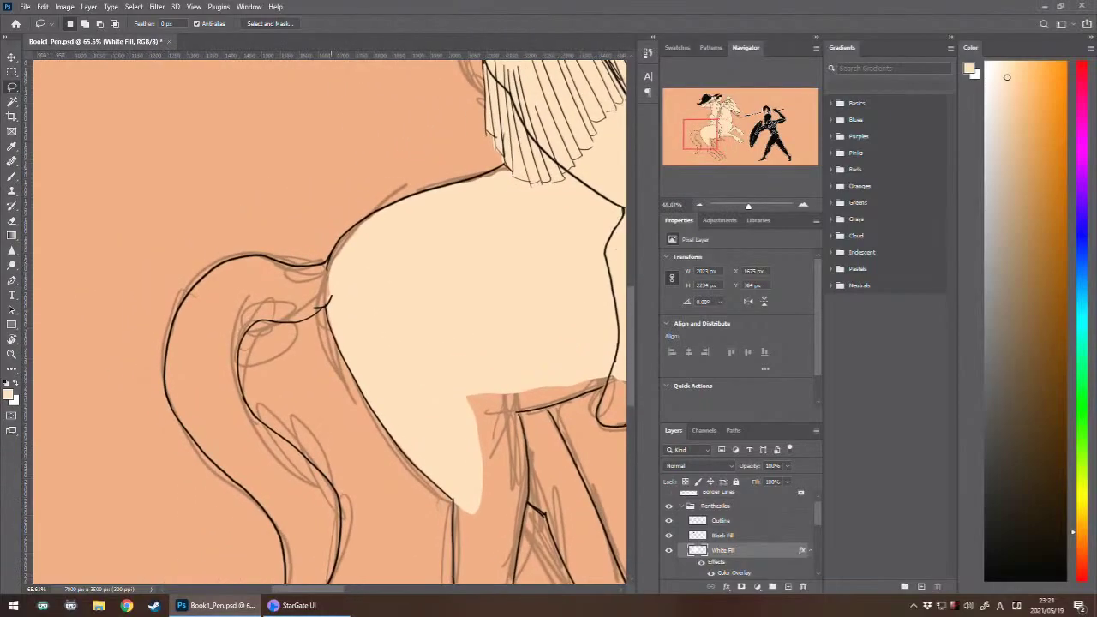
{"action": "scroll", "coordinate": [331, 291], "scroll_direction": "up", "scroll_amount": 5}
{"action": "scroll", "coordinate": [332, 308], "scroll_direction": "down", "scroll_amount": 1}
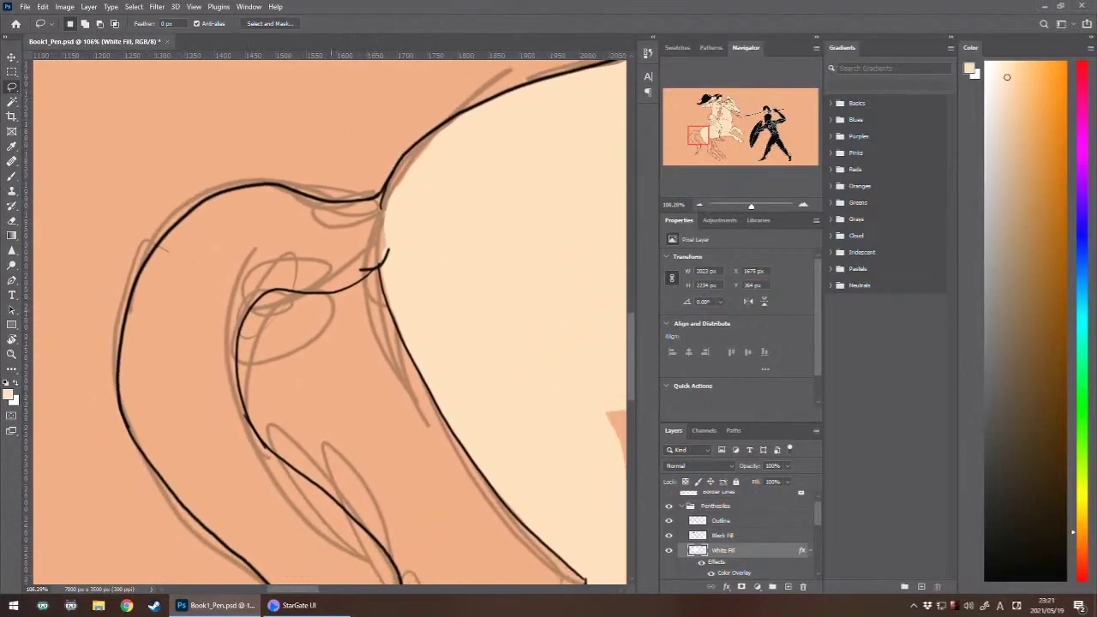
{"action": "scroll", "coordinate": [332, 310], "scroll_direction": "down", "scroll_amount": 5}
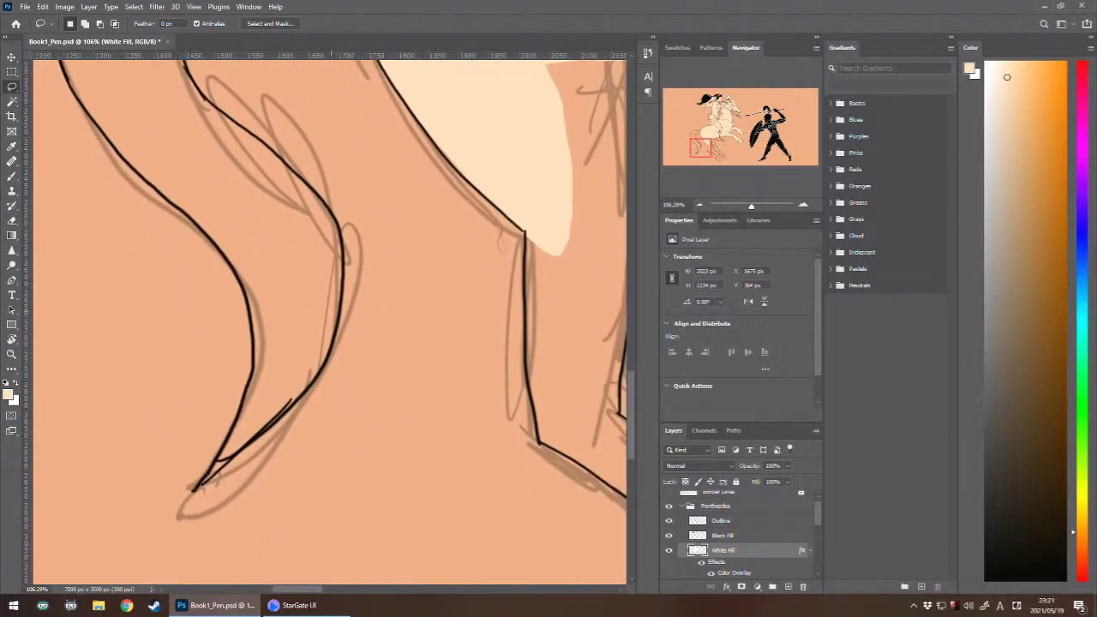
{"action": "mouse_move", "coordinate": [199, 492]}
{"action": "left_mouse_down"}
{"action": "mouse_move", "coordinate": [245, 420]}
{"action": "mouse_move", "coordinate": [255, 359]}
{"action": "mouse_move", "coordinate": [246, 285]}
{"action": "left_mouse_up"}
{"action": "mouse_move", "coordinate": [215, 191]}
{"action": "left_mouse_down"}
{"action": "mouse_move", "coordinate": [254, 178]}
{"action": "mouse_move", "coordinate": [304, 191]}
{"action": "mouse_move", "coordinate": [345, 265]}
{"action": "left_mouse_up"}
{"action": "mouse_move", "coordinate": [346, 315]}
{"action": "left_mouse_down"}
{"action": "mouse_move", "coordinate": [309, 389]}
{"action": "mouse_move", "coordinate": [257, 441]}
{"action": "left_mouse_up"}
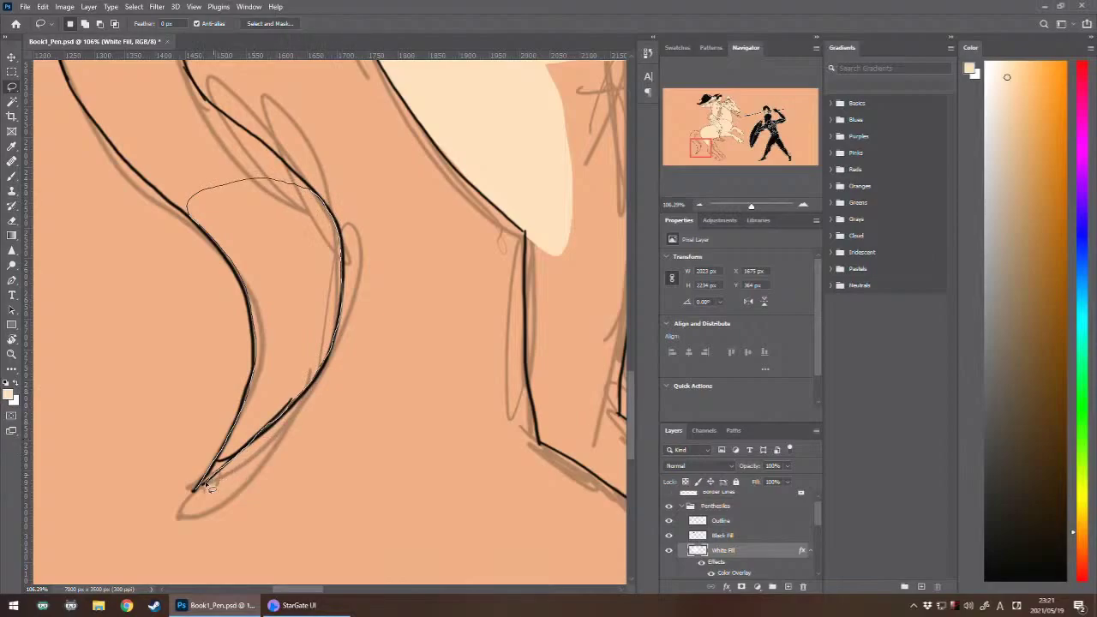
{"action": "left_click_drag", "start_coordinate": [210, 486], "coordinate": [191, 206]}
{"action": "key", "text": "alt+BackSpace"}
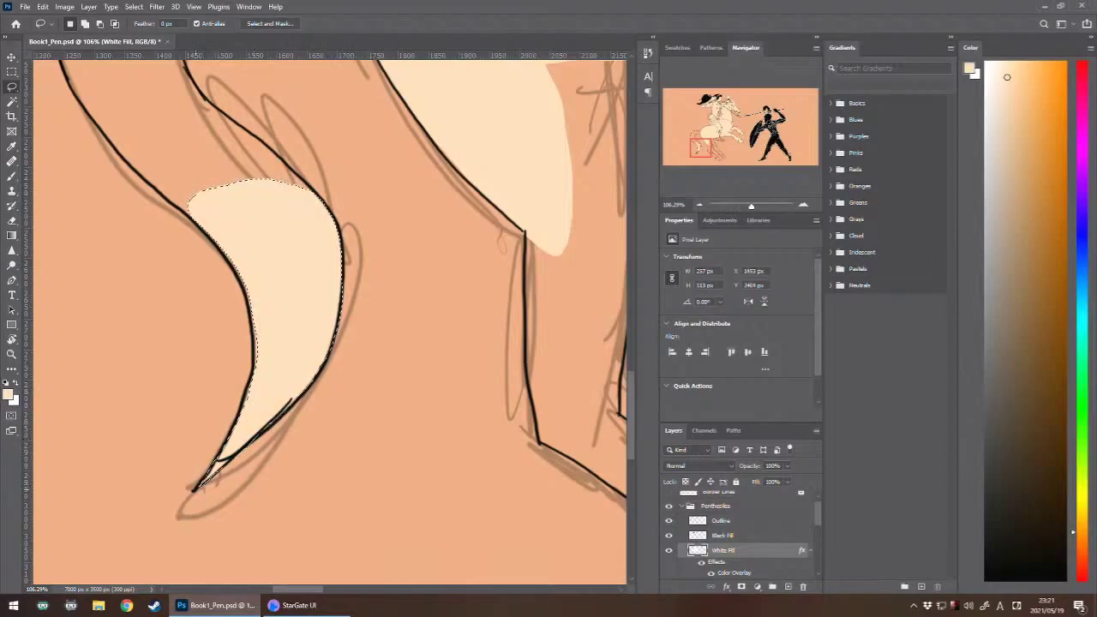
{"action": "left_click_drag", "start_coordinate": [274, 257], "coordinate": [323, 471]}
{"action": "key", "text": "ctrl+d"}
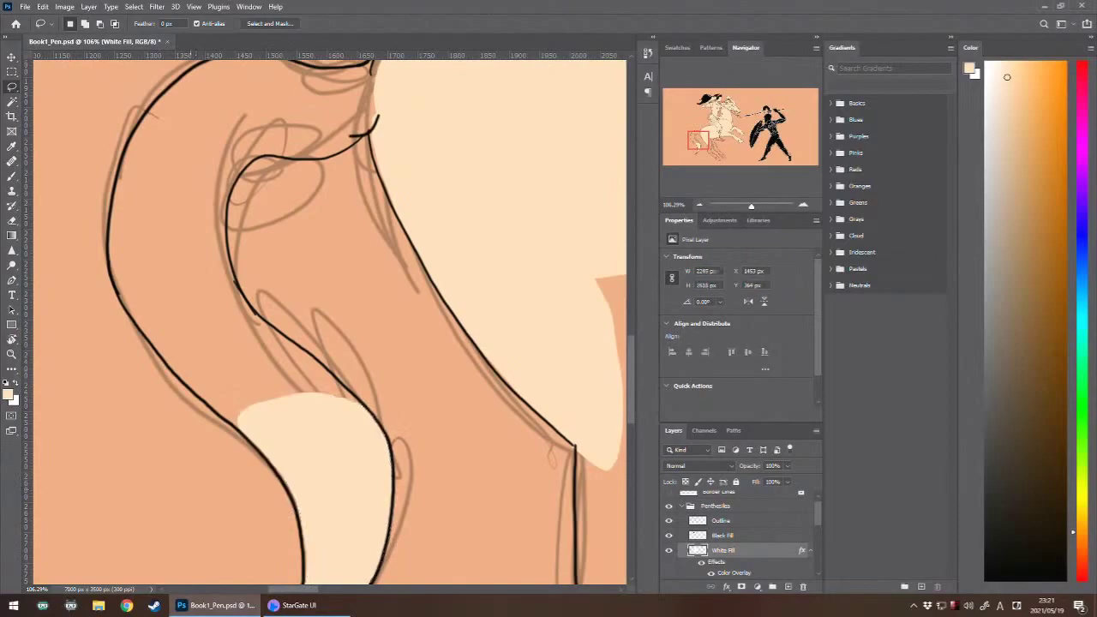
- Lasso the middle curve of the horse's tail along its inked outline, fill it with cream and deselect it
{"action": "mouse_move", "coordinate": [111, 230]}
{"action": "left_mouse_down"}
{"action": "mouse_move", "coordinate": [110, 266]}
{"action": "mouse_move", "coordinate": [139, 330]}
{"action": "mouse_move", "coordinate": [248, 436]}
{"action": "mouse_move", "coordinate": [321, 454]}
{"action": "mouse_move", "coordinate": [385, 446]}
{"action": "left_mouse_up"}
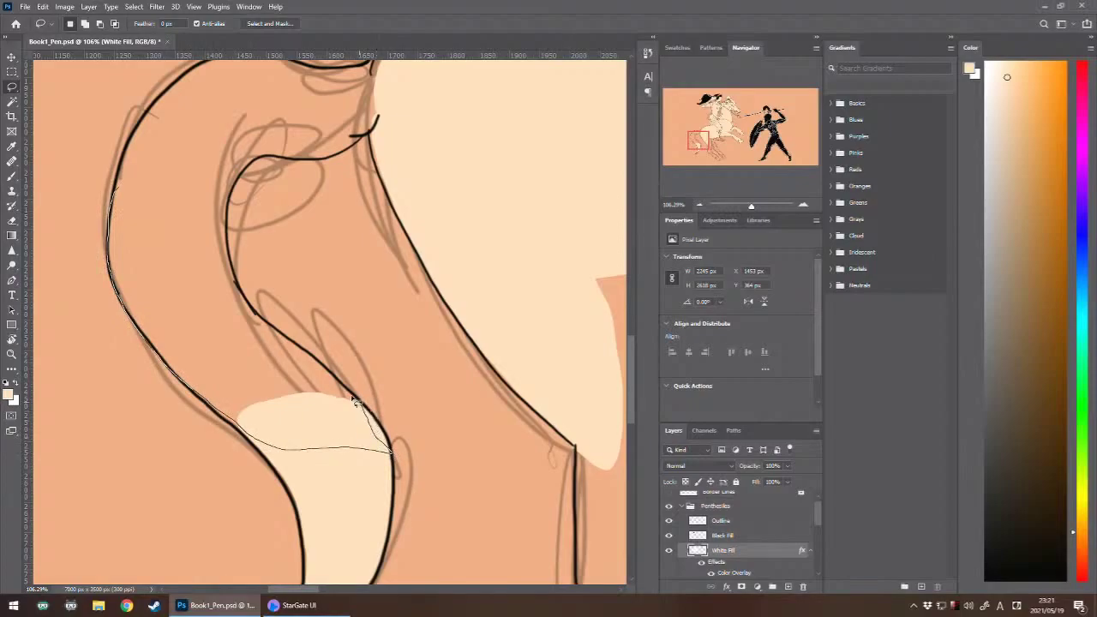
{"action": "mouse_move", "coordinate": [356, 403]}
{"action": "left_mouse_down"}
{"action": "mouse_move", "coordinate": [236, 287]}
{"action": "mouse_move", "coordinate": [224, 242]}
{"action": "mouse_move", "coordinate": [244, 170]}
{"action": "mouse_move", "coordinate": [215, 122]}
{"action": "mouse_move", "coordinate": [166, 112]}
{"action": "mouse_move", "coordinate": [113, 201]}
{"action": "left_mouse_up"}
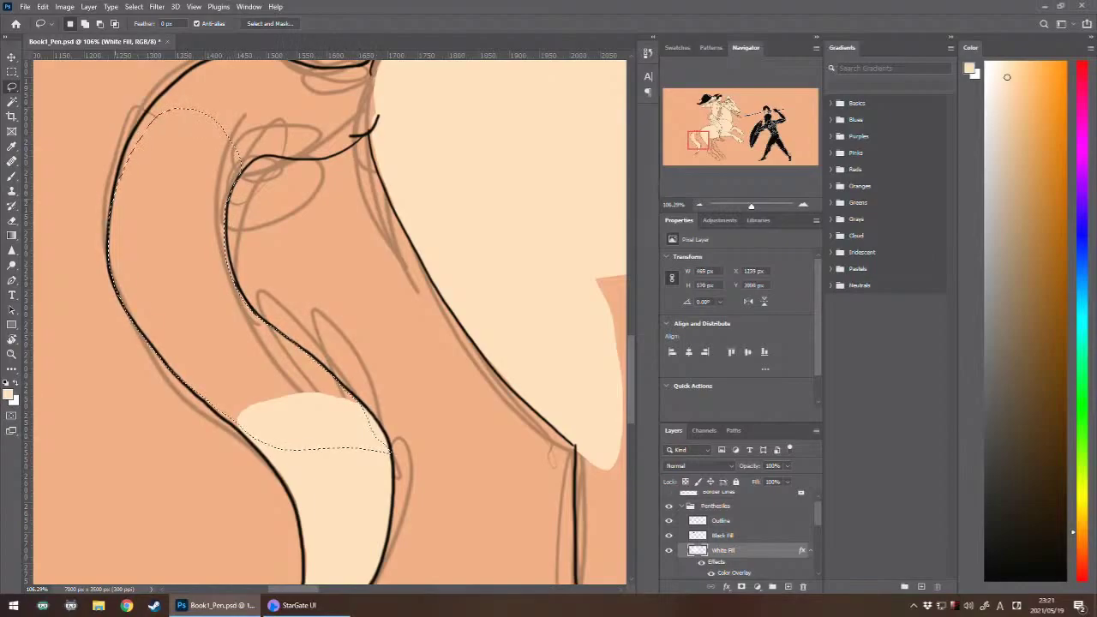
{"action": "key", "text": "alt+BackSpace"}
{"action": "key", "text": "ctrl+d"}
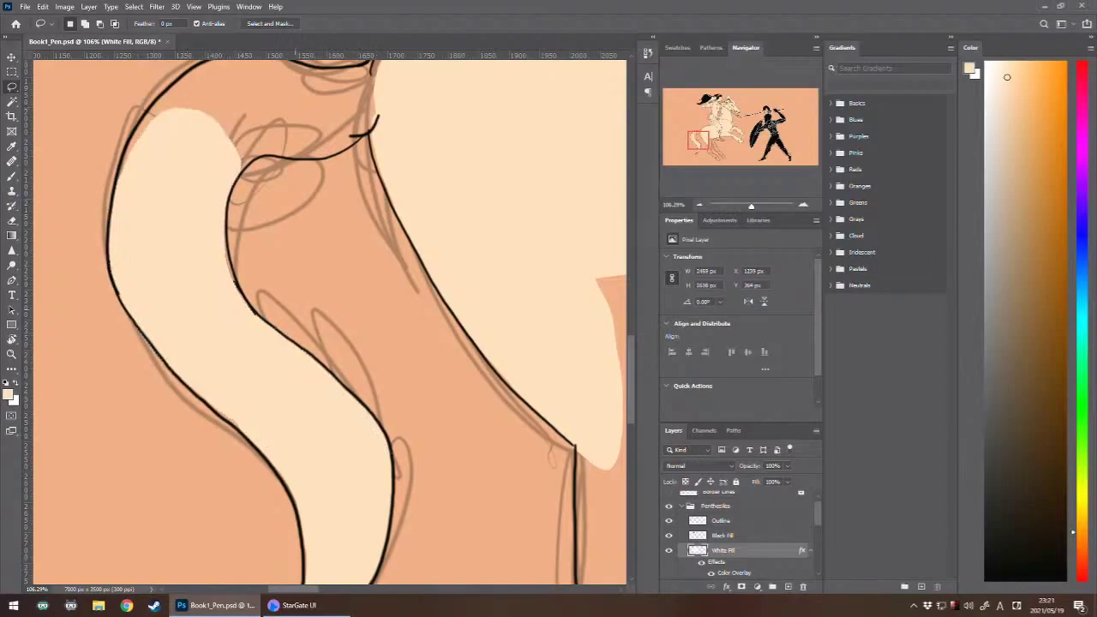
- Lasso the upper tail up to where it joins the rump and fill it with cream
{"action": "left_click_drag", "start_coordinate": [296, 310], "coordinate": [198, 500]}
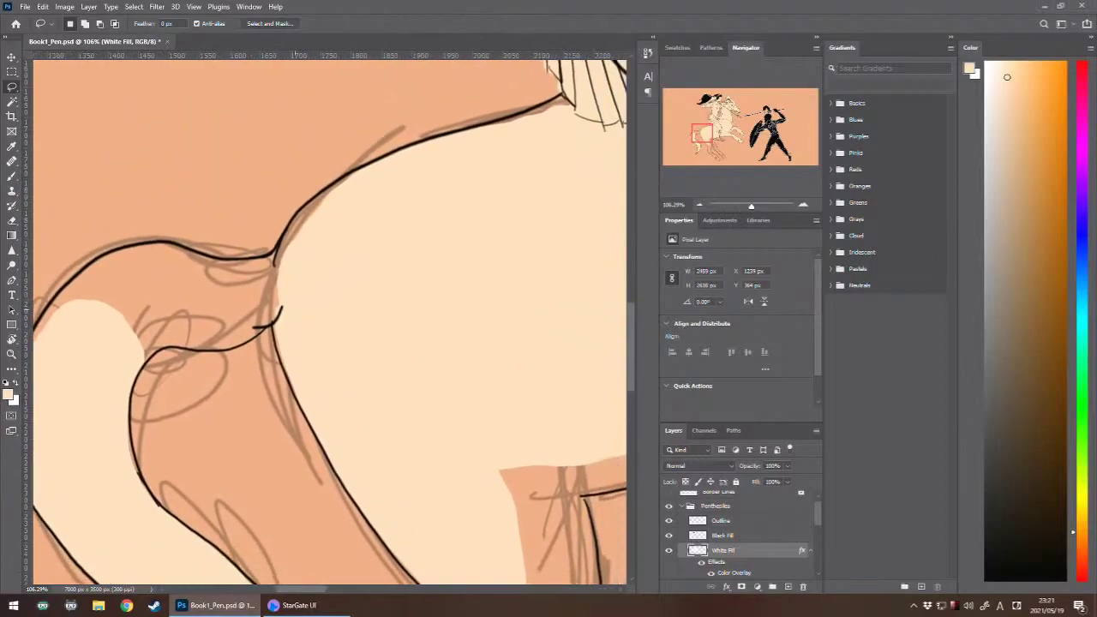
{"action": "left_click_drag", "start_coordinate": [295, 310], "coordinate": [365, 331]}
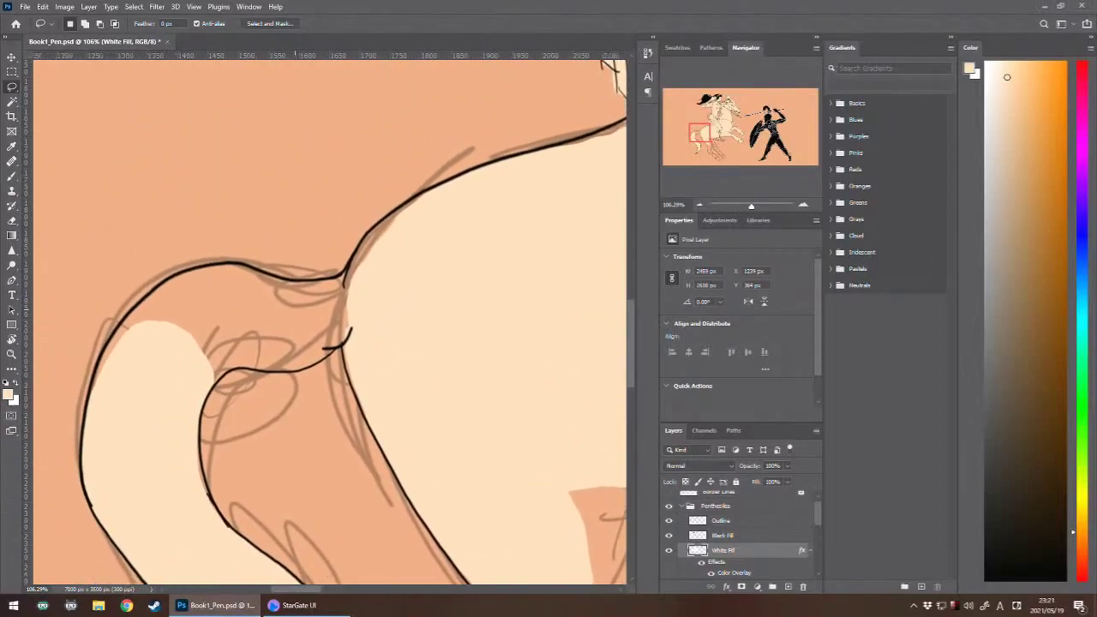
{"action": "mouse_move", "coordinate": [93, 399]}
{"action": "left_mouse_down"}
{"action": "mouse_move", "coordinate": [102, 354]}
{"action": "mouse_move", "coordinate": [171, 282]}
{"action": "left_mouse_up"}
{"action": "mouse_move", "coordinate": [278, 283]}
{"action": "left_mouse_down"}
{"action": "mouse_move", "coordinate": [345, 279]}
{"action": "mouse_move", "coordinate": [374, 265]}
{"action": "mouse_move", "coordinate": [380, 293]}
{"action": "mouse_move", "coordinate": [320, 365]}
{"action": "mouse_move", "coordinate": [245, 372]}
{"action": "mouse_move", "coordinate": [183, 408]}
{"action": "mouse_move", "coordinate": [96, 396]}
{"action": "left_mouse_up"}
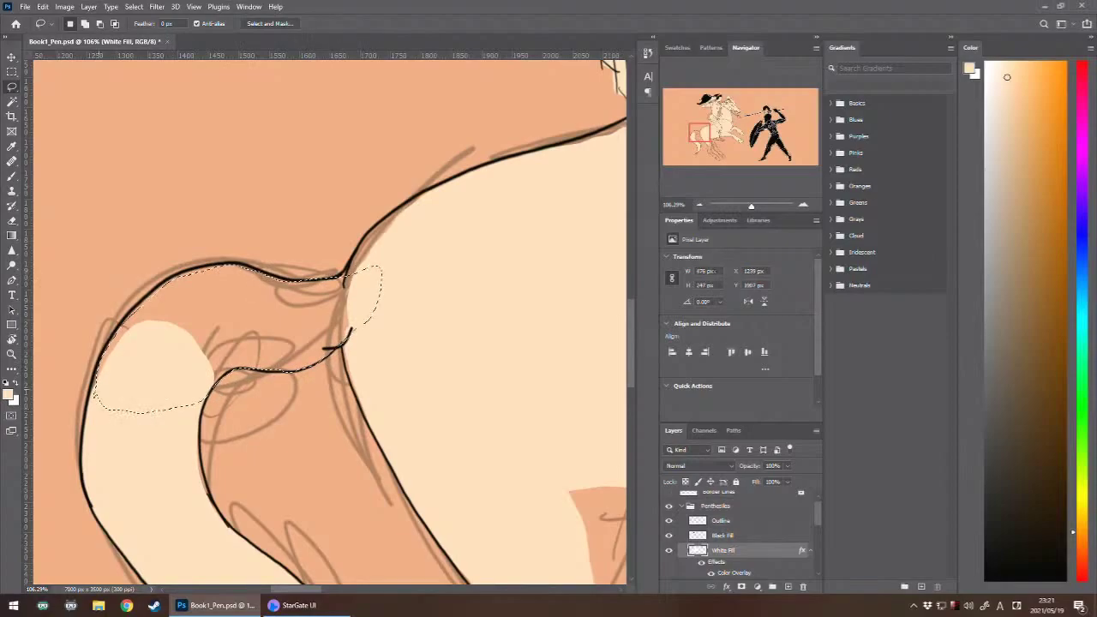
{"action": "key", "text": "alt+BackSpace"}
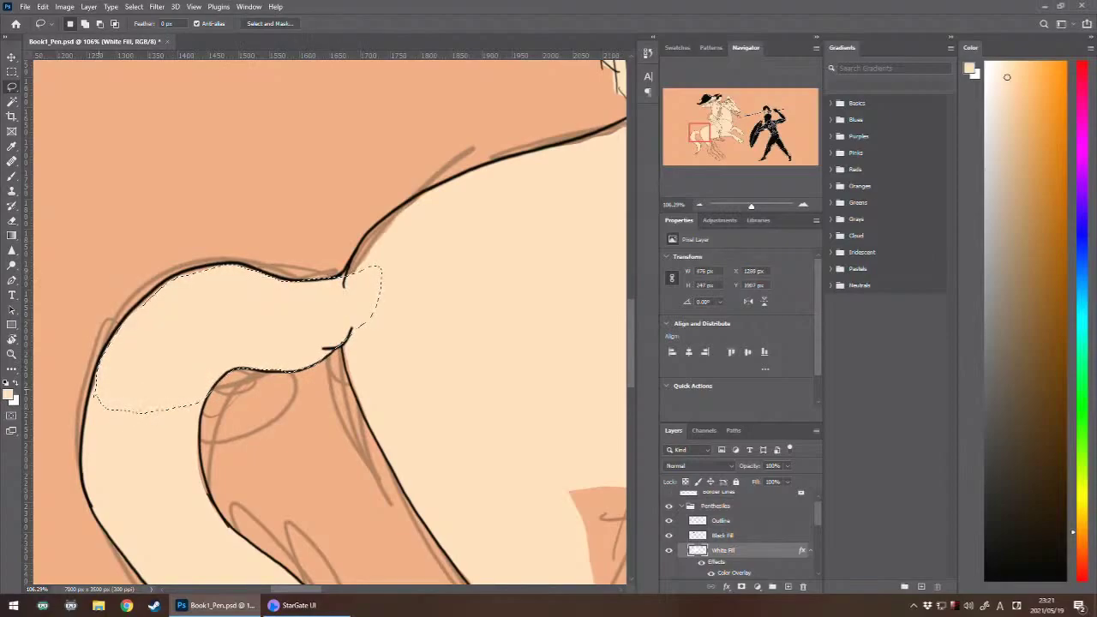
- Lasso the unfilled sliver along the upper rear edge of the horse's rump and fill it with cream
{"action": "left_click_drag", "start_coordinate": [435, 356], "coordinate": [267, 451]}
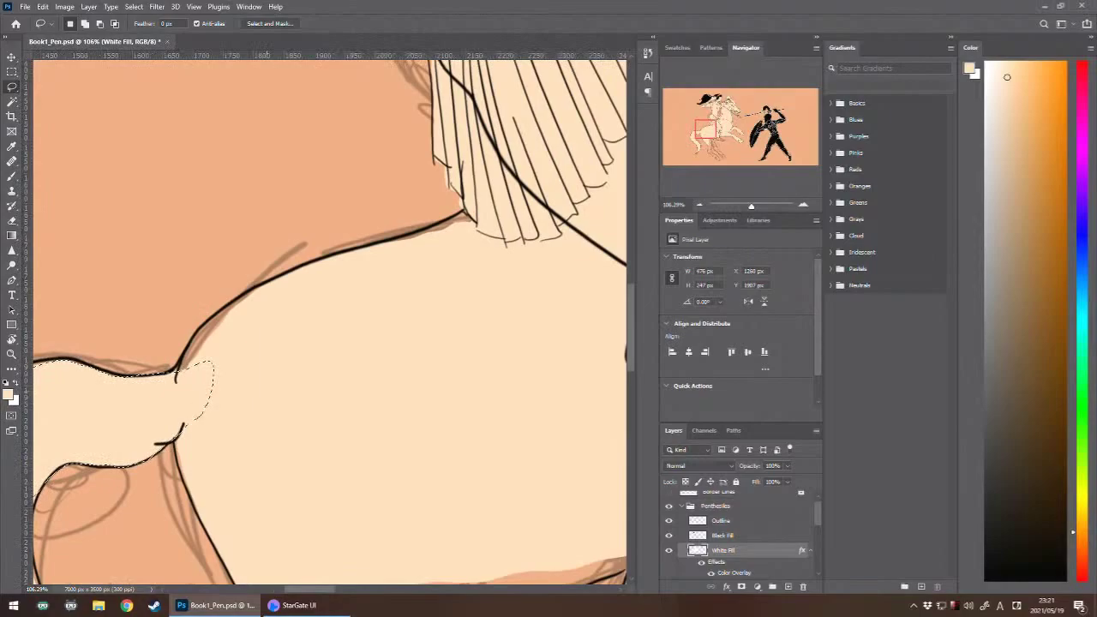
{"action": "mouse_move", "coordinate": [281, 279]}
{"action": "left_mouse_down"}
{"action": "mouse_move", "coordinate": [220, 322]}
{"action": "mouse_move", "coordinate": [185, 367]}
{"action": "mouse_move", "coordinate": [283, 323]}
{"action": "mouse_move", "coordinate": [284, 280]}
{"action": "left_mouse_up"}
{"action": "key", "text": "alt+BackSpace"}
- Lasso the heel and instep of the rider's foot below the greave, fill them with cream and deselect
{"action": "left_click_drag", "start_coordinate": [401, 375], "coordinate": [197, 237]}
{"action": "left_click_drag", "start_coordinate": [353, 494], "coordinate": [111, 311]}
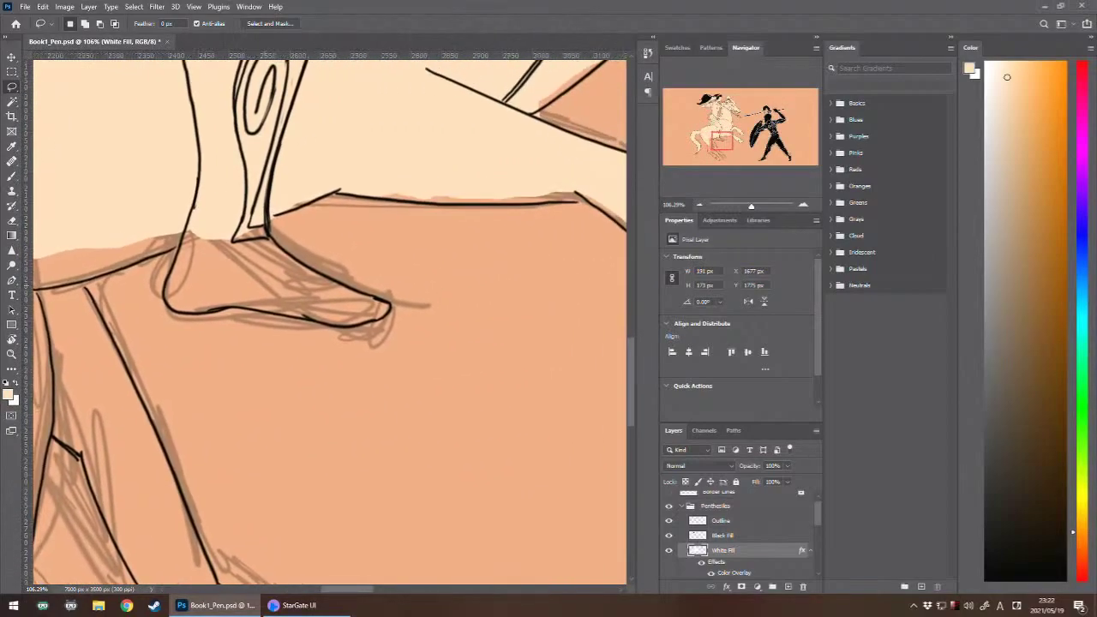
{"action": "left_click_drag", "start_coordinate": [193, 229], "coordinate": [178, 274]}
{"action": "mouse_move", "coordinate": [188, 317]}
{"action": "left_mouse_down"}
{"action": "mouse_move", "coordinate": [318, 315]}
{"action": "mouse_move", "coordinate": [312, 283]}
{"action": "mouse_move", "coordinate": [257, 217]}
{"action": "mouse_move", "coordinate": [214, 208]}
{"action": "mouse_move", "coordinate": [190, 221]}
{"action": "left_mouse_up"}
{"action": "key", "text": "alt+BackSpace"}
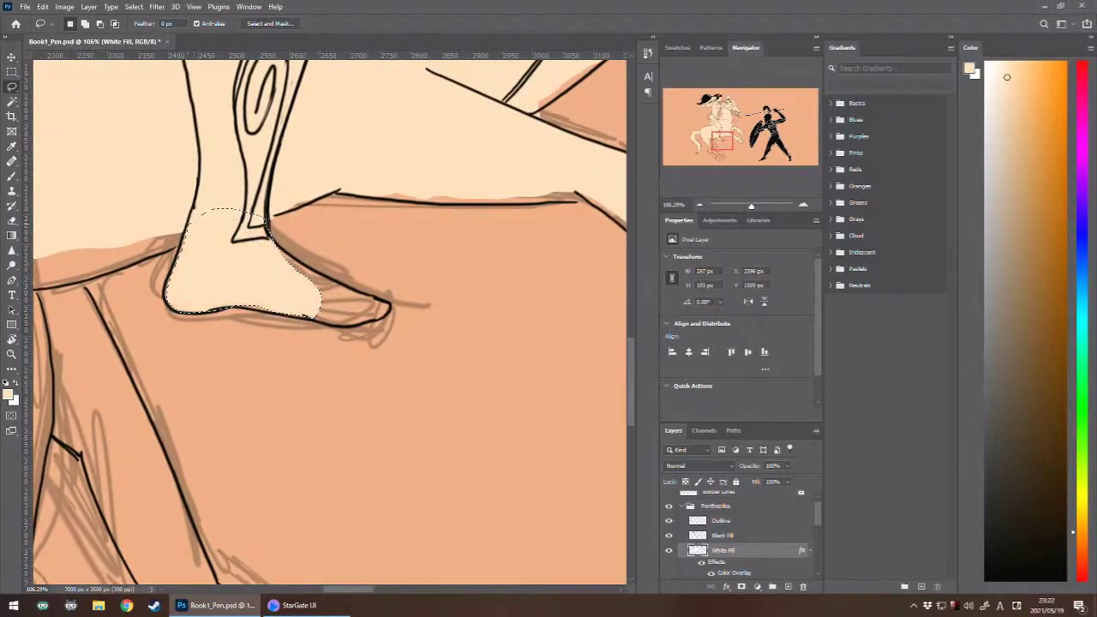
{"action": "key", "text": "ctrl+d"}
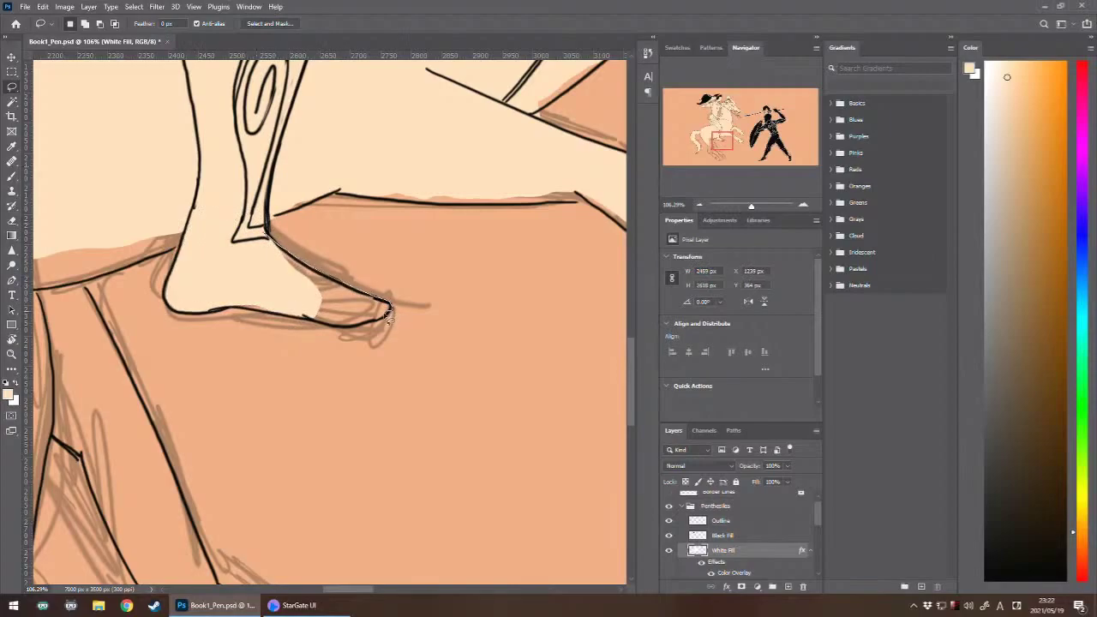
- Fill the toes and the remaining sole edge of the rider's foot with cream using Lasso selections, and deselect
{"action": "mouse_move", "coordinate": [334, 328]}
{"action": "left_mouse_down"}
{"action": "mouse_move", "coordinate": [274, 291]}
{"action": "mouse_move", "coordinate": [261, 238]}
{"action": "left_mouse_up"}
{"action": "key", "text": "ctrl+d"}
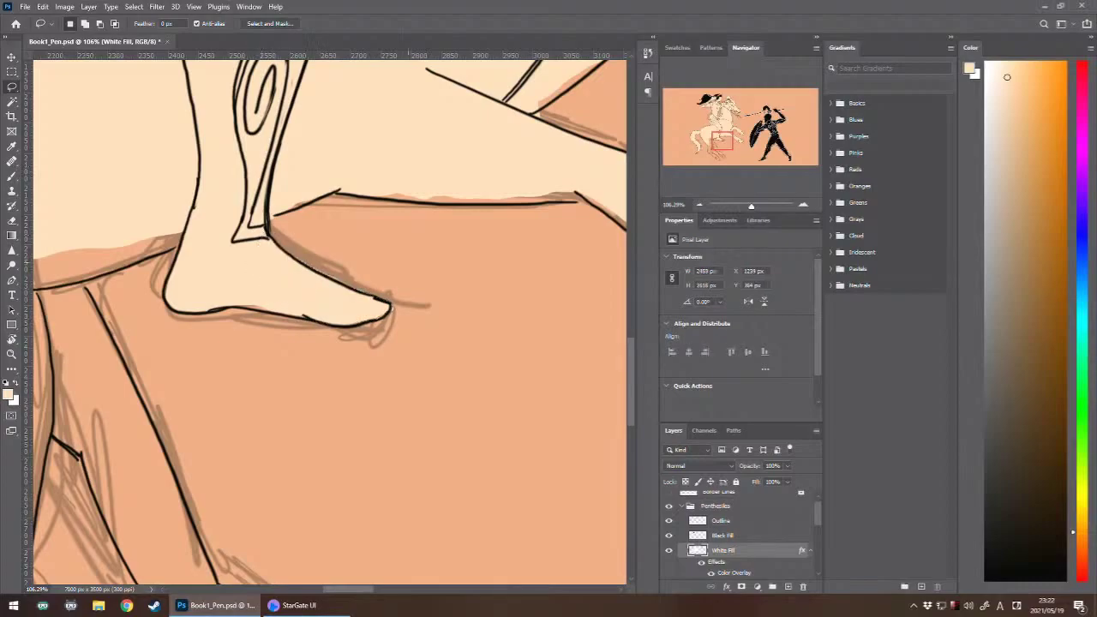
{"action": "mouse_move", "coordinate": [391, 319]}
{"action": "left_mouse_down"}
{"action": "mouse_move", "coordinate": [347, 328]}
{"action": "mouse_move", "coordinate": [257, 315]}
{"action": "mouse_move", "coordinate": [237, 272]}
{"action": "left_mouse_up"}
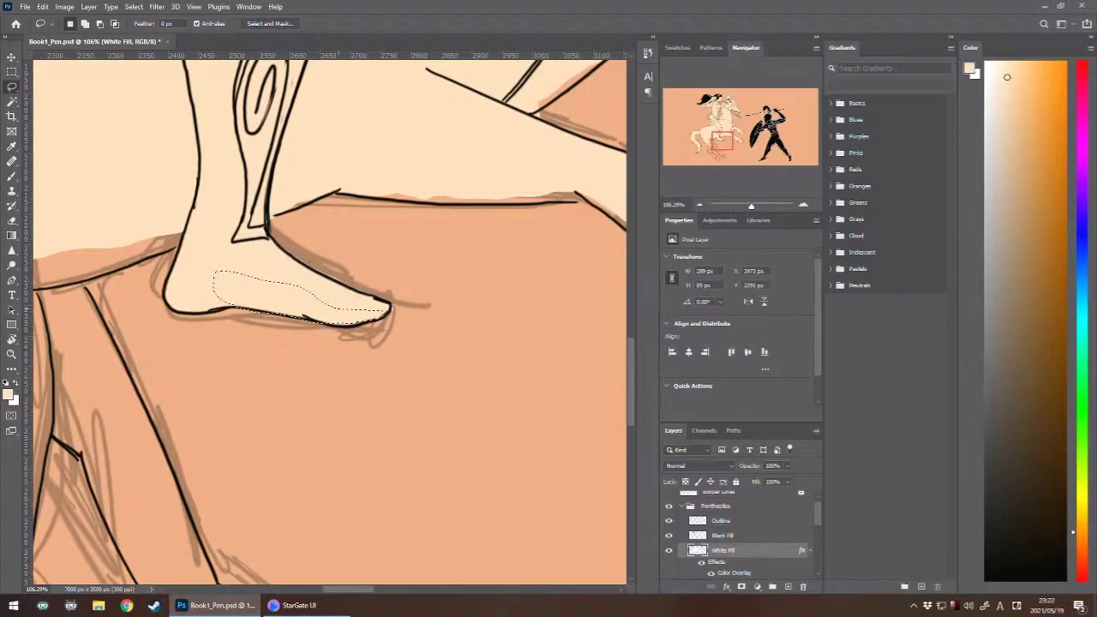
{"action": "key", "text": "ctrl+d"}
- Lasso the near hind leg from the thigh to just below the hock, fill it with cream and deselect
{"action": "left_click_drag", "start_coordinate": [338, 254], "coordinate": [526, 247]}
{"action": "scroll", "coordinate": [329, 321], "scroll_direction": "down", "scroll_amount": 6}
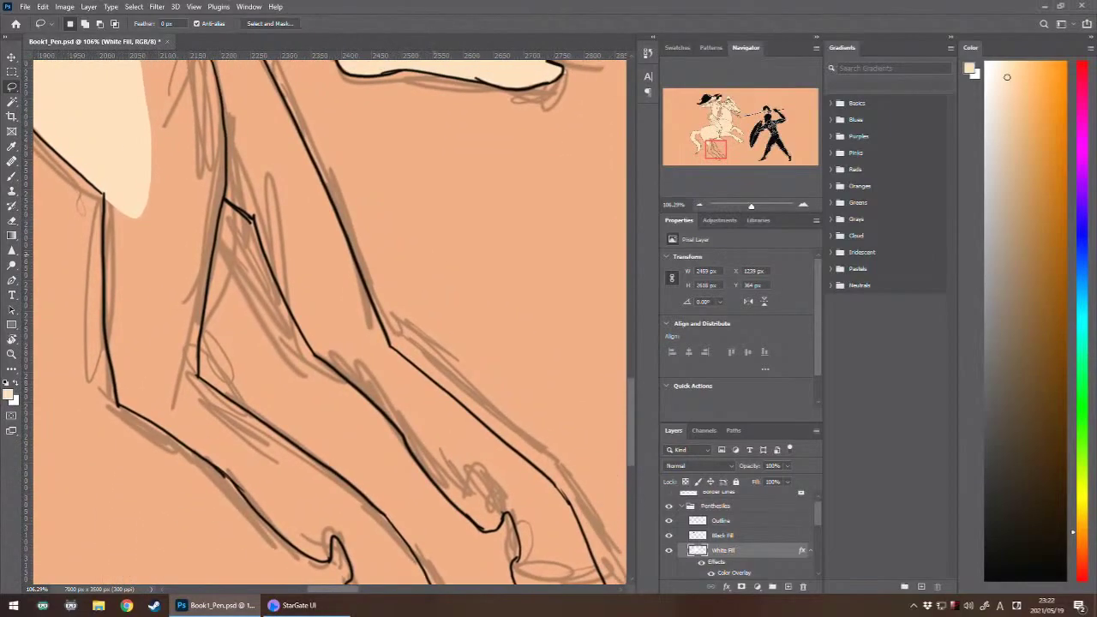
{"action": "left_click_drag", "start_coordinate": [104, 251], "coordinate": [109, 300]}
{"action": "mouse_move", "coordinate": [110, 345]}
{"action": "left_mouse_down"}
{"action": "mouse_move", "coordinate": [127, 414]}
{"action": "mouse_move", "coordinate": [246, 496]}
{"action": "mouse_move", "coordinate": [271, 493]}
{"action": "mouse_move", "coordinate": [274, 461]}
{"action": "mouse_move", "coordinate": [257, 423]}
{"action": "mouse_move", "coordinate": [198, 375]}
{"action": "mouse_move", "coordinate": [209, 278]}
{"action": "left_mouse_up"}
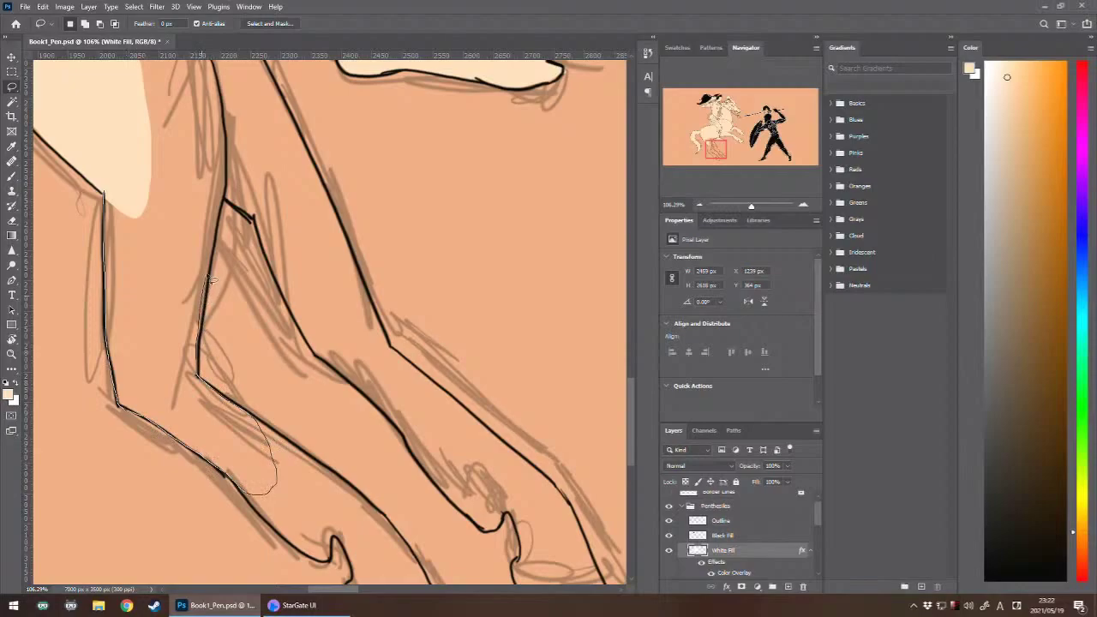
{"action": "mouse_move", "coordinate": [221, 221]}
{"action": "left_mouse_down"}
{"action": "mouse_move", "coordinate": [219, 132]}
{"action": "mouse_move", "coordinate": [110, 171]}
{"action": "mouse_move", "coordinate": [105, 193]}
{"action": "left_mouse_up"}
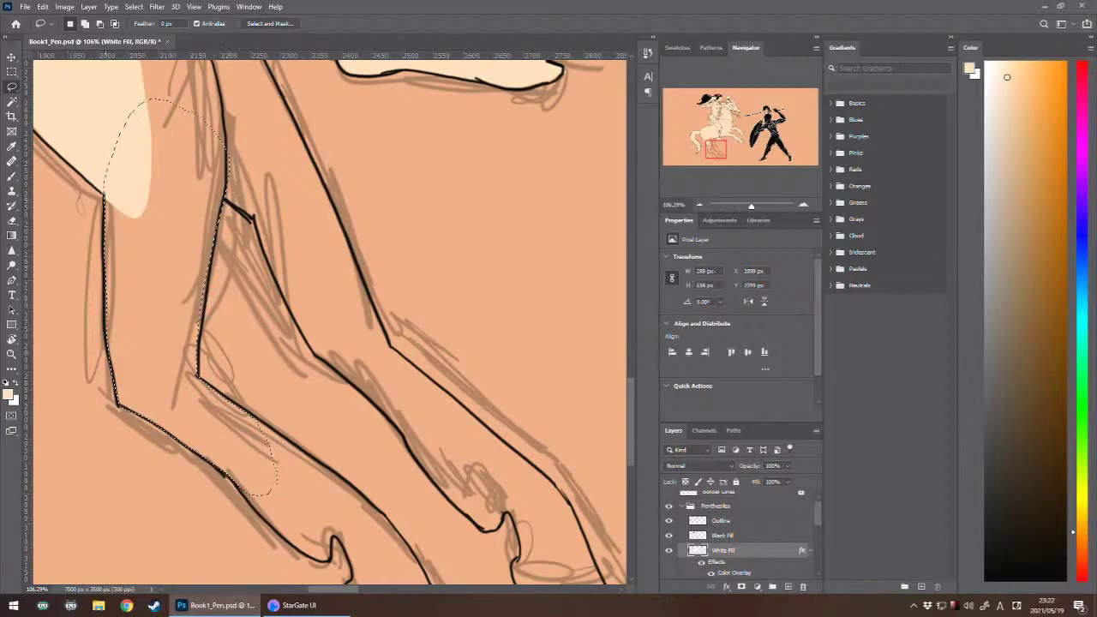
{"action": "key", "text": "alt+BackSpace"}
{"action": "left_click_drag", "start_coordinate": [377, 411], "coordinate": [224, 231]}
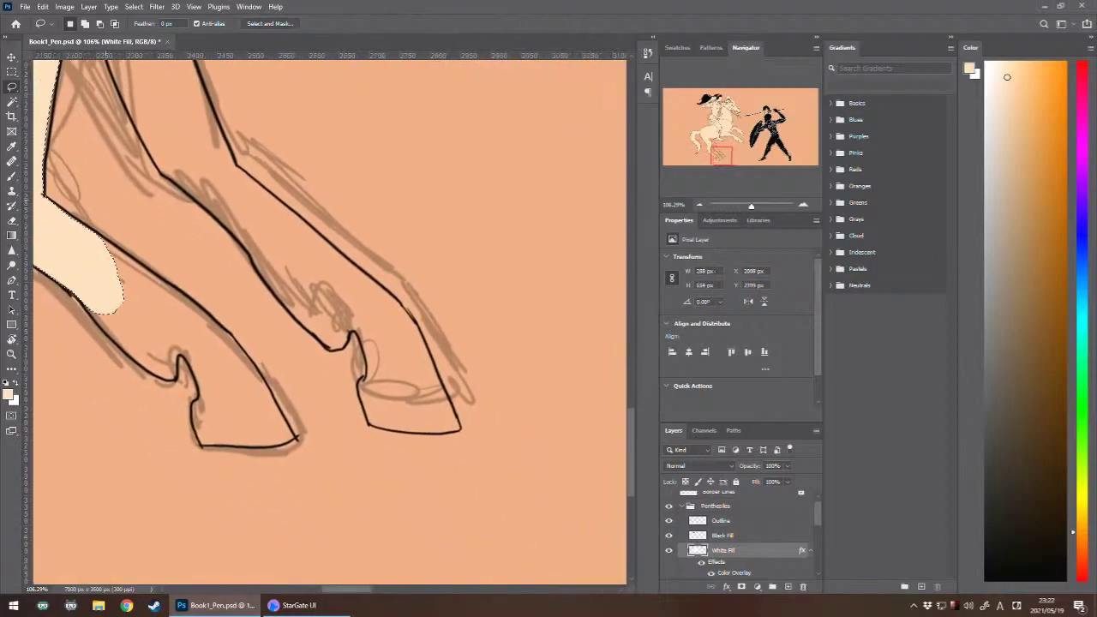
{"action": "key", "text": "ctrl+d"}
- Lasso the near hind leg's lower shank and hoof along the outline, fill them with cream and deselect
{"action": "mouse_move", "coordinate": [75, 294]}
{"action": "left_mouse_down"}
{"action": "mouse_move", "coordinate": [158, 377]}
{"action": "mouse_move", "coordinate": [177, 387]}
{"action": "mouse_move", "coordinate": [196, 374]}
{"action": "mouse_move", "coordinate": [203, 440]}
{"action": "mouse_move", "coordinate": [272, 449]}
{"action": "mouse_move", "coordinate": [300, 439]}
{"action": "mouse_move", "coordinate": [290, 423]}
{"action": "left_mouse_up"}
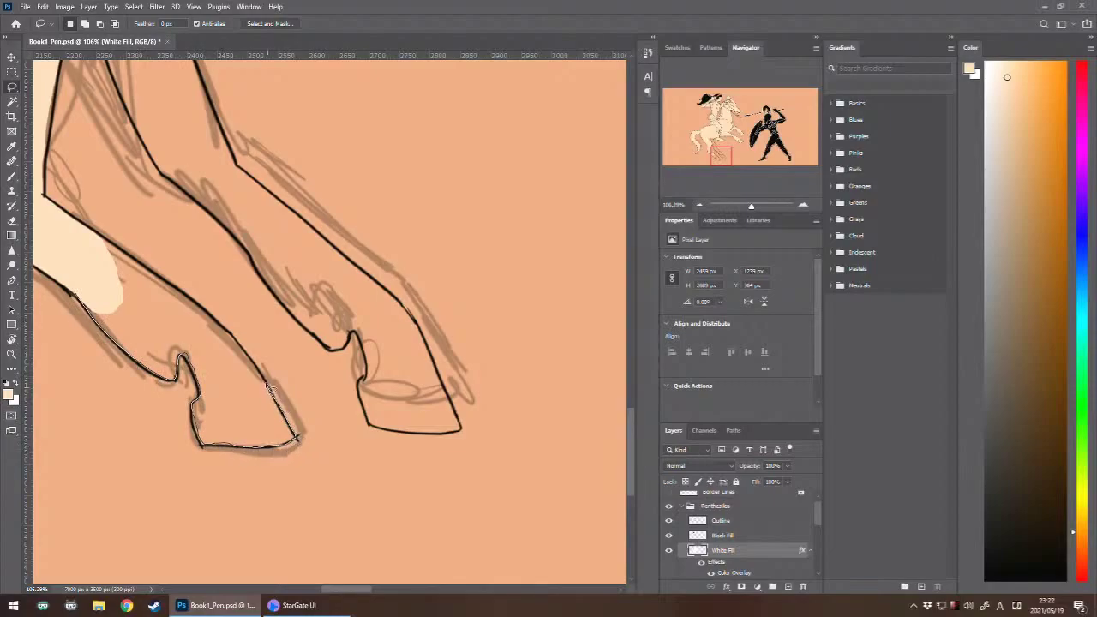
{"action": "mouse_move", "coordinate": [228, 334]}
{"action": "left_mouse_down"}
{"action": "mouse_move", "coordinate": [120, 257]}
{"action": "mouse_move", "coordinate": [76, 249]}
{"action": "mouse_move", "coordinate": [81, 236]}
{"action": "left_mouse_up"}
{"action": "key", "text": "alt+BackSpace"}
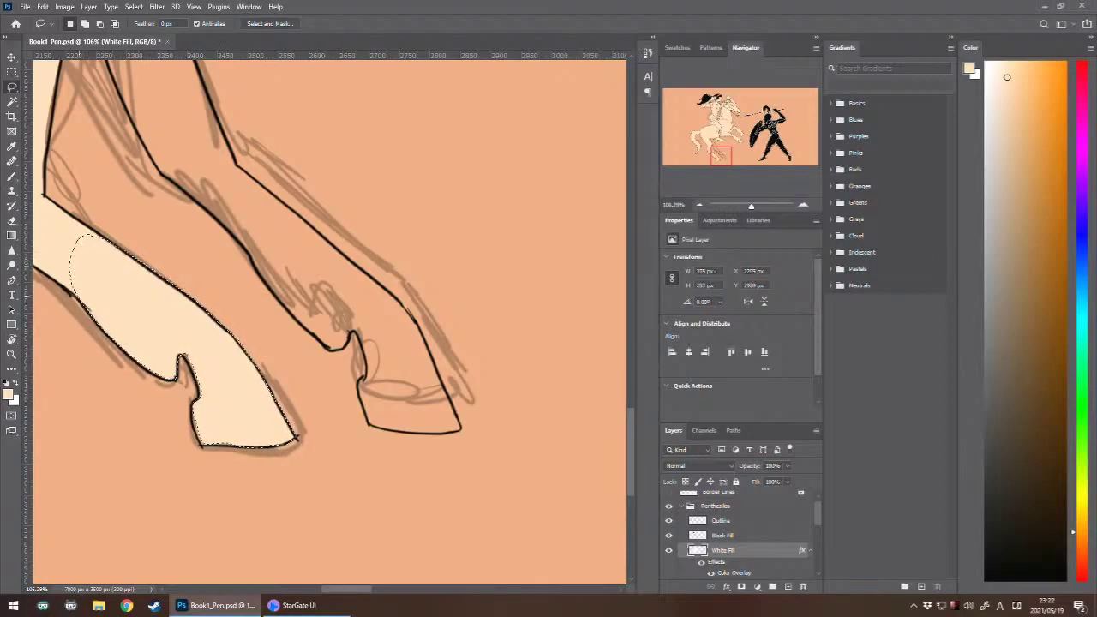
{"action": "key", "text": "ctrl+d"}
- Fill the belly gap and the far hind leg's upper part with cream using the Lasso, and erase the overspill along the belly line
{"action": "left_click_drag", "start_coordinate": [341, 273], "coordinate": [346, 417]}
{"action": "left_click_drag", "start_coordinate": [277, 164], "coordinate": [365, 316]}
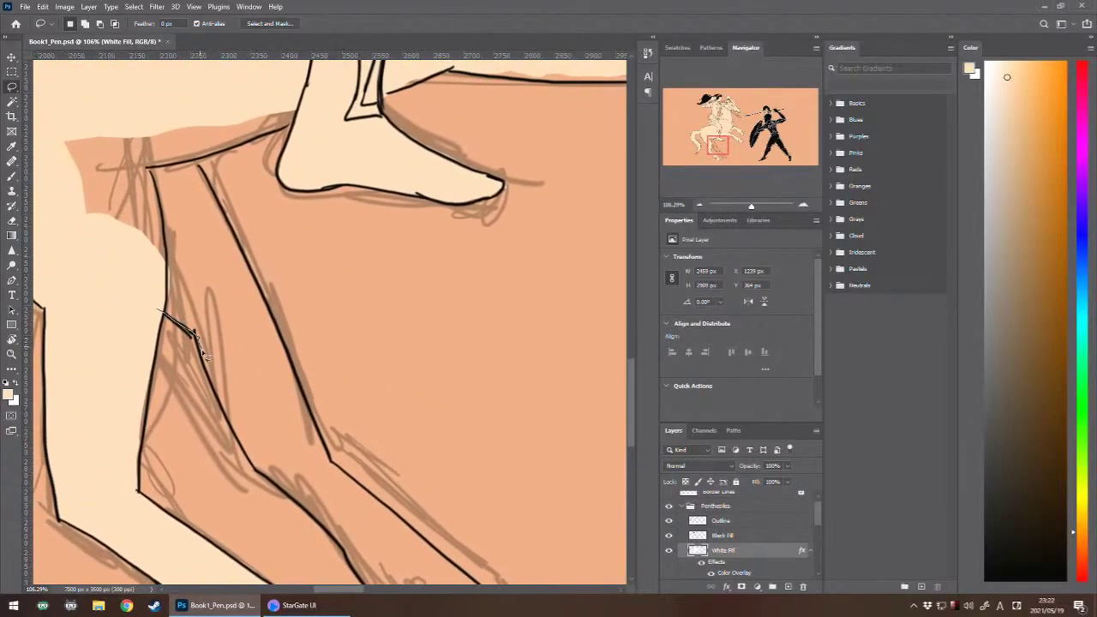
{"action": "left_click_drag", "start_coordinate": [216, 391], "coordinate": [231, 429]}
{"action": "mouse_move", "coordinate": [317, 469]}
{"action": "left_mouse_down"}
{"action": "mouse_move", "coordinate": [284, 336]}
{"action": "mouse_move", "coordinate": [198, 161]}
{"action": "mouse_move", "coordinate": [292, 128]}
{"action": "mouse_move", "coordinate": [307, 107]}
{"action": "mouse_move", "coordinate": [250, 84]}
{"action": "mouse_move", "coordinate": [152, 92]}
{"action": "mouse_move", "coordinate": [67, 127]}
{"action": "mouse_move", "coordinate": [67, 199]}
{"action": "mouse_move", "coordinate": [105, 296]}
{"action": "mouse_move", "coordinate": [164, 307]}
{"action": "left_mouse_up"}
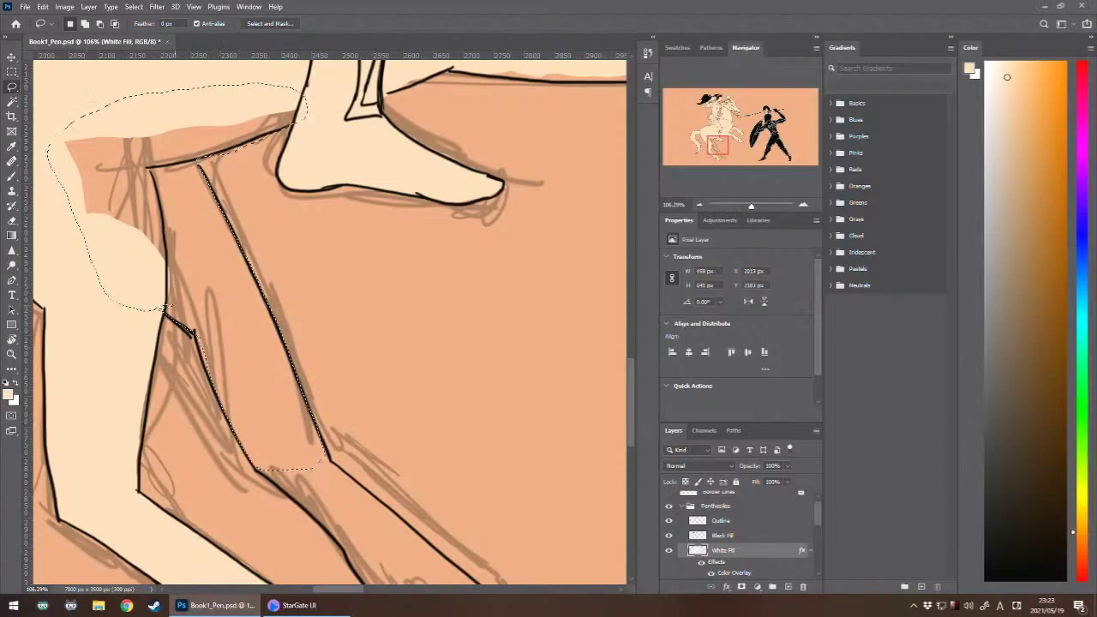
{"action": "key", "text": "alt+BackSpace"}
{"action": "key", "text": "ctrl+d"}
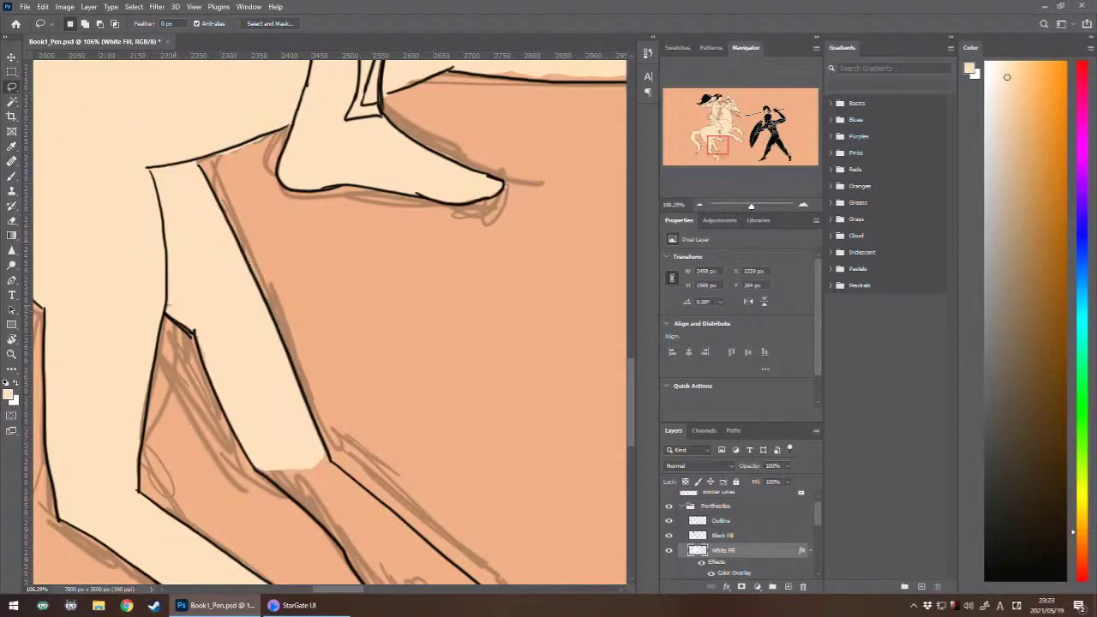
{"action": "key", "text": "b"}
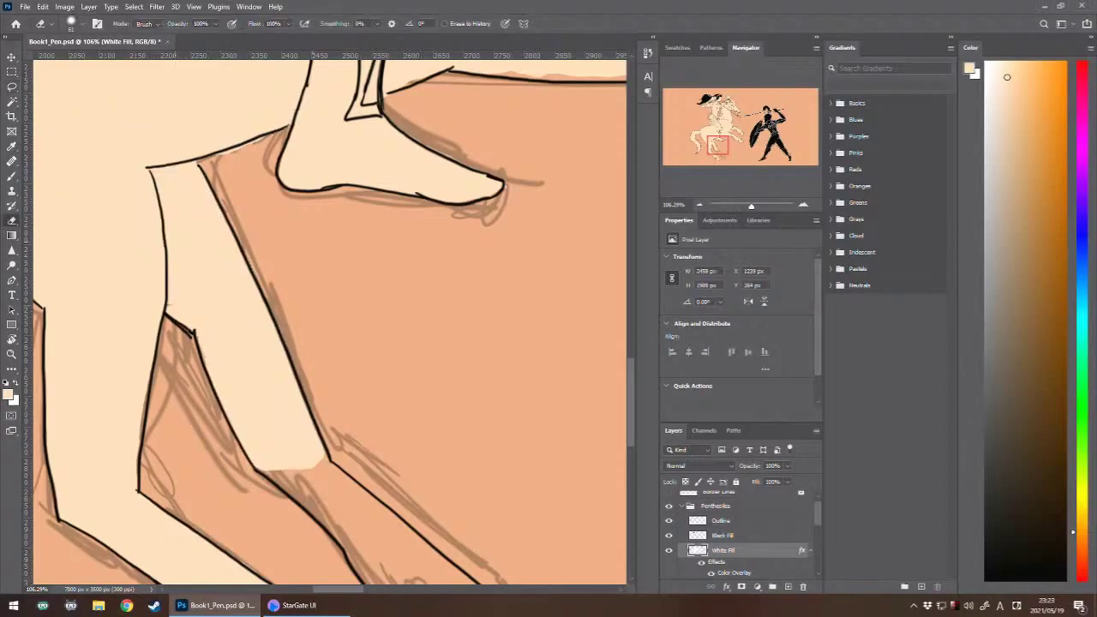
{"action": "left_click_drag", "start_coordinate": [229, 163], "coordinate": [264, 144]}
{"action": "key", "text": "b"}
- Lasso the far hind leg's lower shank and hoof, fill them with cream, and erase the overspill outside the fetlock
{"action": "key", "text": "l"}
{"action": "mouse_move", "coordinate": [377, 377]}
{"action": "left_mouse_down"}
{"action": "mouse_move", "coordinate": [286, 266]}
{"action": "mouse_move", "coordinate": [224, 147]}
{"action": "mouse_move", "coordinate": [205, 133]}
{"action": "left_mouse_up"}
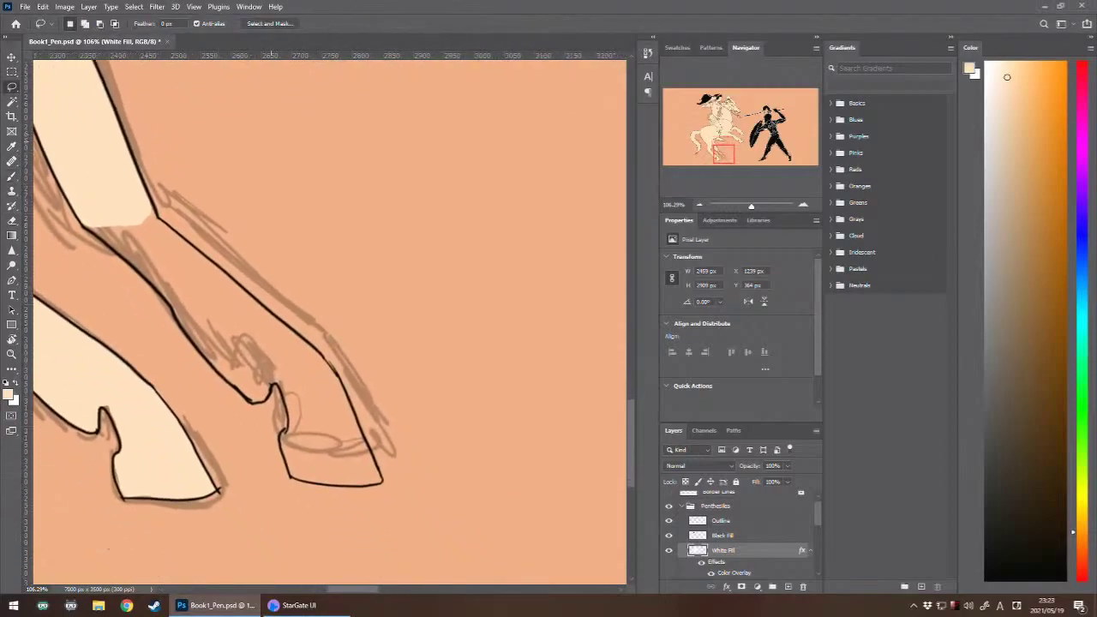
{"action": "left_click_drag", "start_coordinate": [79, 225], "coordinate": [178, 318]}
{"action": "mouse_move", "coordinate": [205, 357]}
{"action": "left_mouse_down"}
{"action": "mouse_move", "coordinate": [247, 402]}
{"action": "mouse_move", "coordinate": [275, 388]}
{"action": "left_mouse_up"}
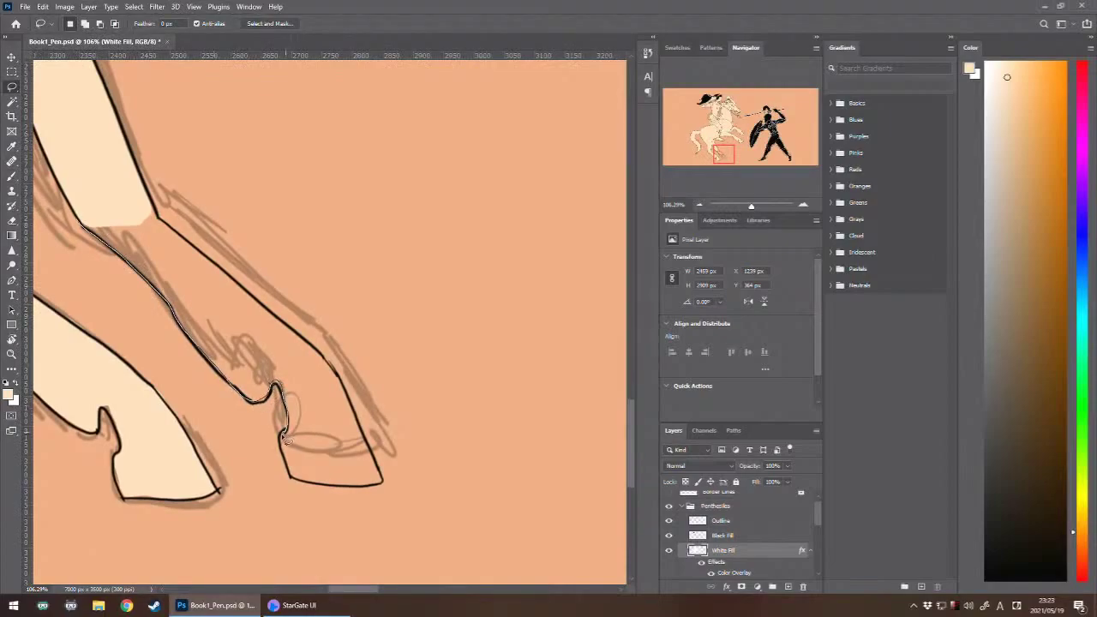
{"action": "mouse_move", "coordinate": [287, 439]}
{"action": "left_mouse_down"}
{"action": "mouse_move", "coordinate": [290, 474]}
{"action": "mouse_move", "coordinate": [367, 487]}
{"action": "mouse_move", "coordinate": [379, 474]}
{"action": "left_mouse_up"}
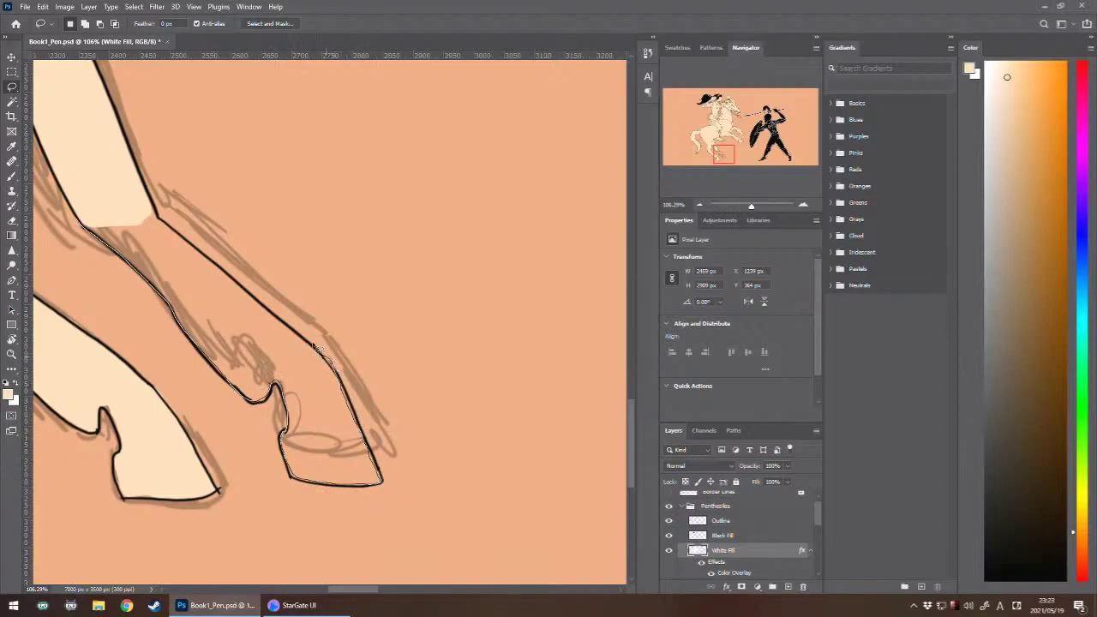
{"action": "mouse_move", "coordinate": [314, 346]}
{"action": "left_mouse_down"}
{"action": "mouse_move", "coordinate": [117, 187]}
{"action": "mouse_move", "coordinate": [85, 214]}
{"action": "left_mouse_up"}
{"action": "key", "text": "alt+BackSpace"}
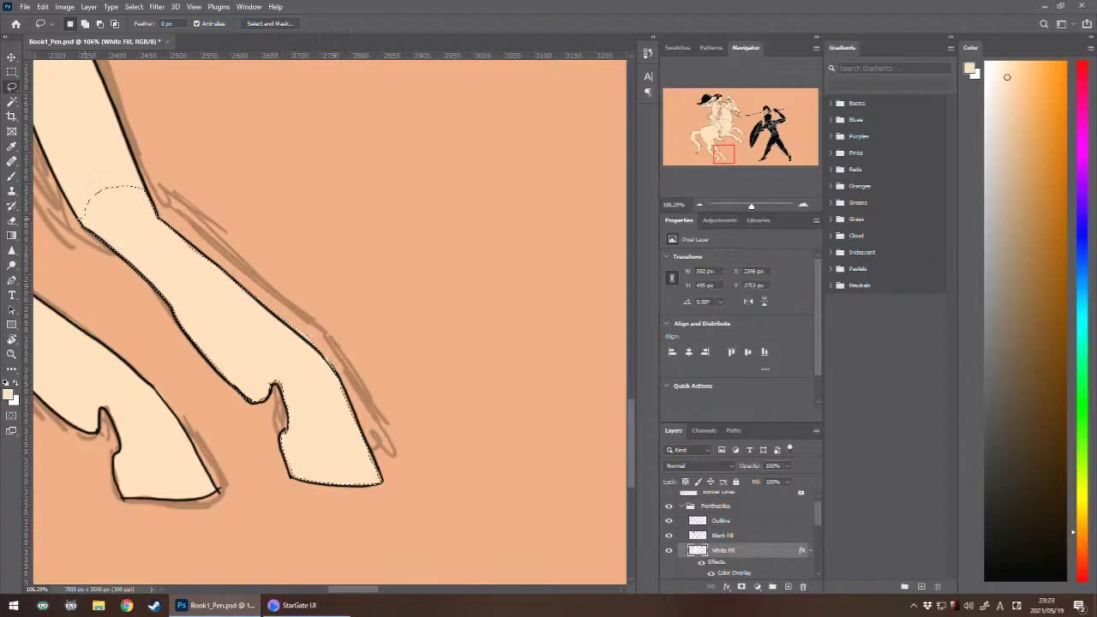
{"action": "key", "text": "ctrl+d"}
{"action": "key", "text": "e"}
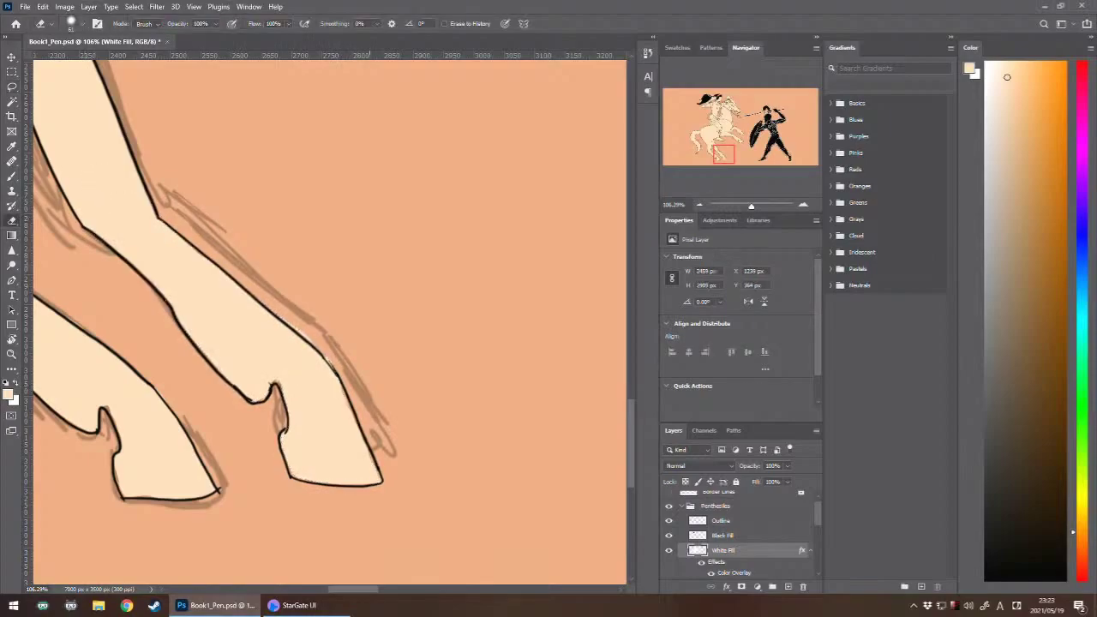
{"action": "mouse_move", "coordinate": [335, 350]}
{"action": "left_mouse_down"}
{"action": "mouse_move", "coordinate": [300, 320]}
{"action": "mouse_move", "coordinate": [346, 366]}
{"action": "mouse_move", "coordinate": [326, 339]}
{"action": "left_mouse_up"}
- Lasso the unfilled part of the rider's headband between the black hair sections, fill it with cream and deselect
{"action": "left_click_drag", "start_coordinate": [343, 283], "coordinate": [356, 475]}
{"action": "left_click_drag", "start_coordinate": [571, 150], "coordinate": [380, 330]}
{"action": "scroll", "coordinate": [379, 330], "scroll_direction": "down", "scroll_amount": 3}
{"action": "scroll", "coordinate": [358, 390], "scroll_direction": "down", "scroll_amount": 2}
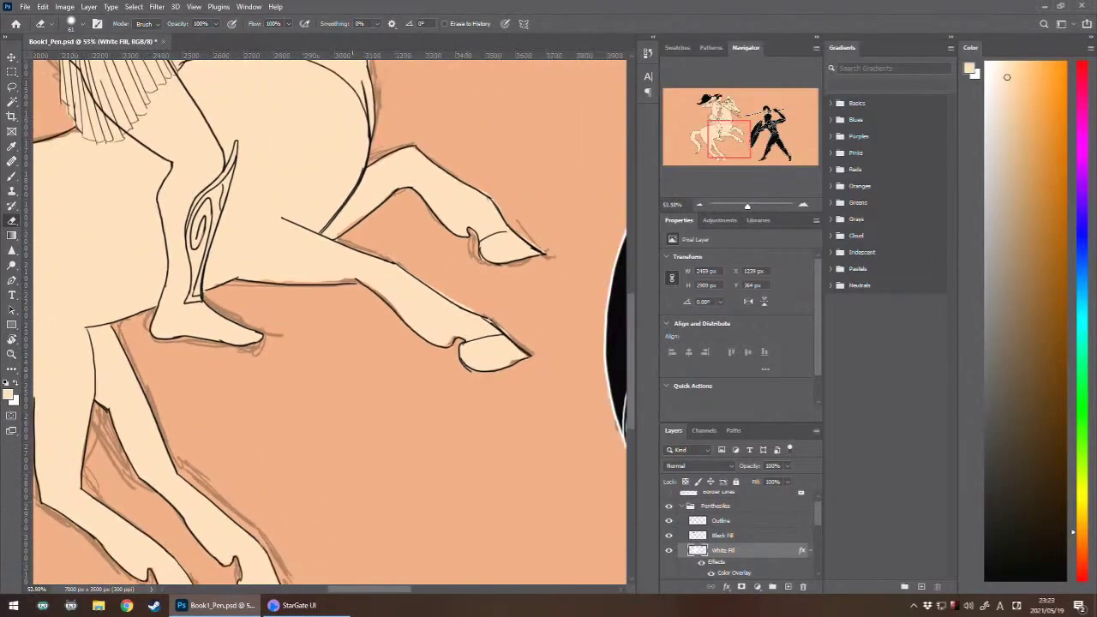
{"action": "left_click_drag", "start_coordinate": [313, 208], "coordinate": [352, 483]}
{"action": "scroll", "coordinate": [329, 317], "scroll_direction": "up", "scroll_amount": 5}
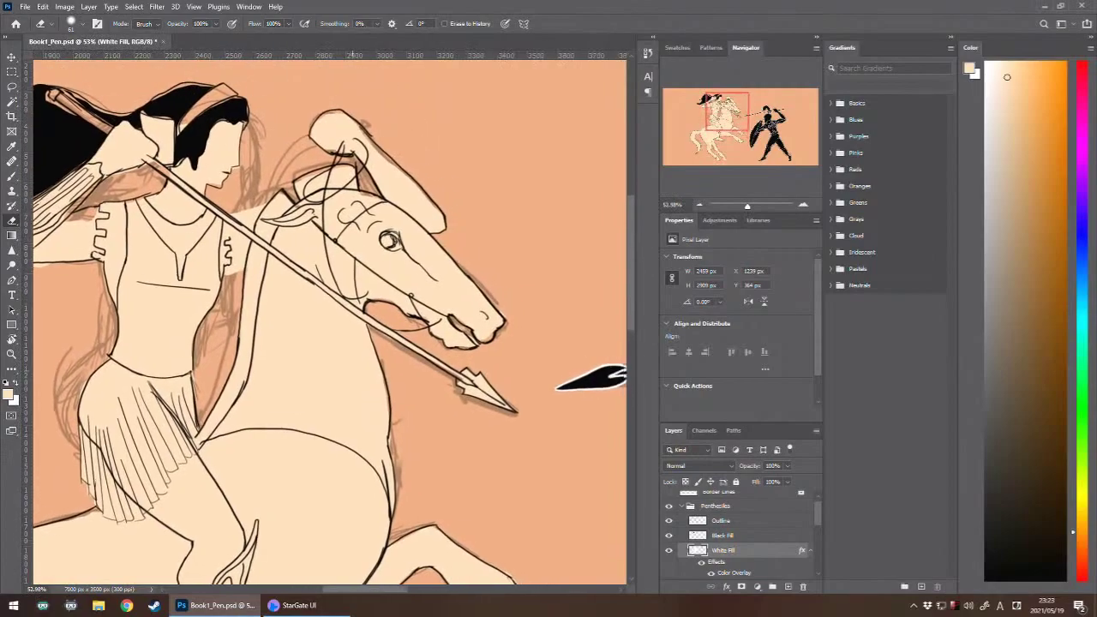
{"action": "scroll", "coordinate": [329, 317], "scroll_direction": "up", "scroll_amount": 4}
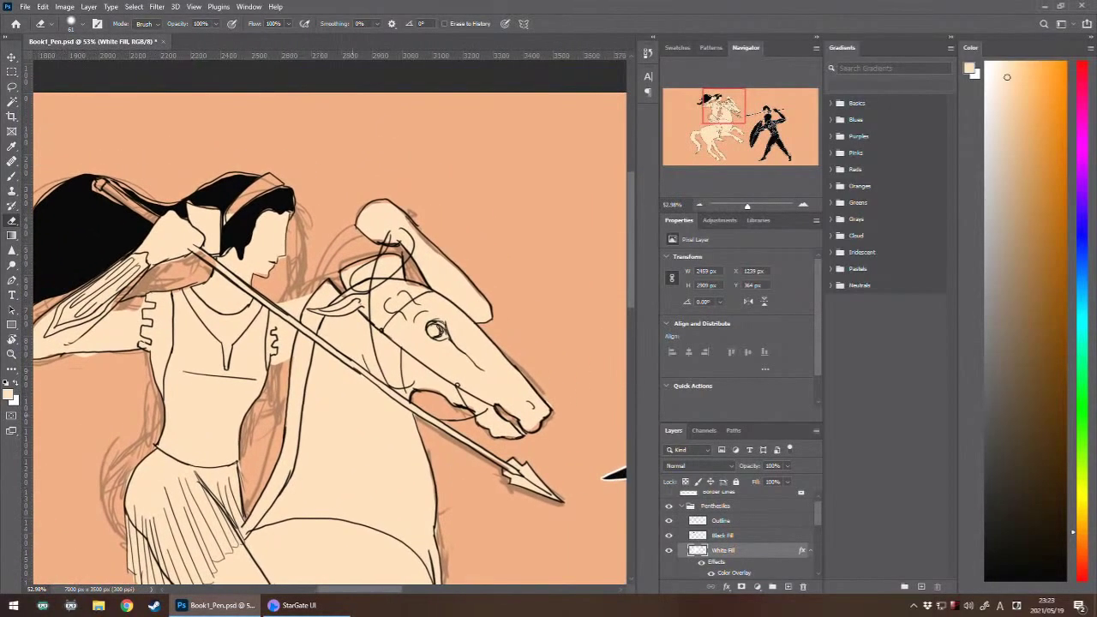
{"action": "left_click_drag", "start_coordinate": [284, 204], "coordinate": [266, 239]}
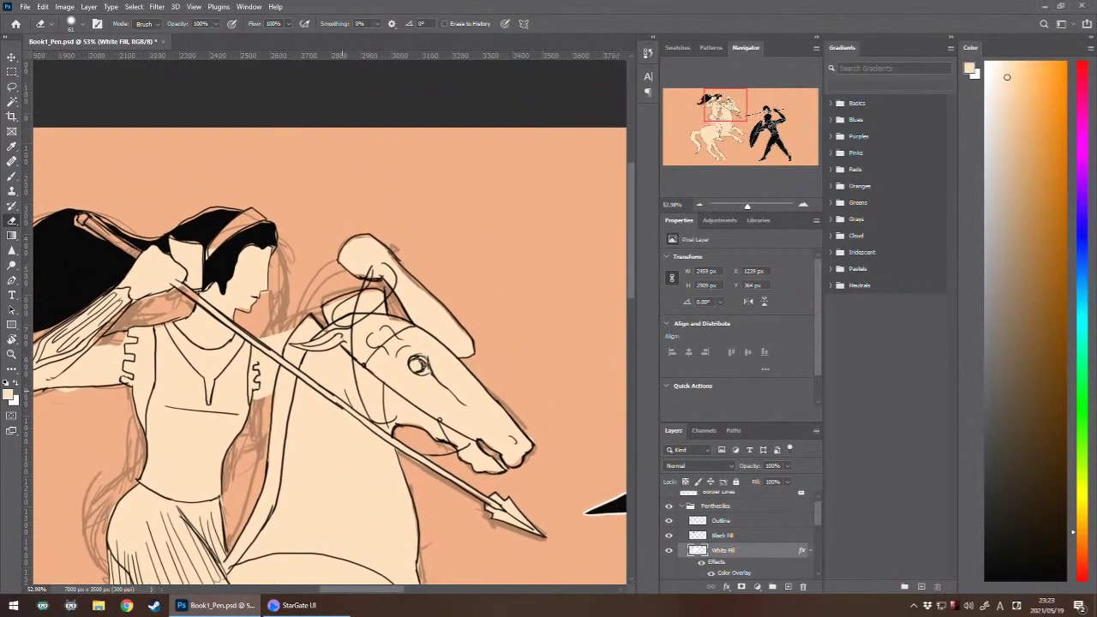
{"action": "scroll", "coordinate": [266, 238], "scroll_direction": "up", "scroll_amount": 7}
{"action": "key", "text": "l"}
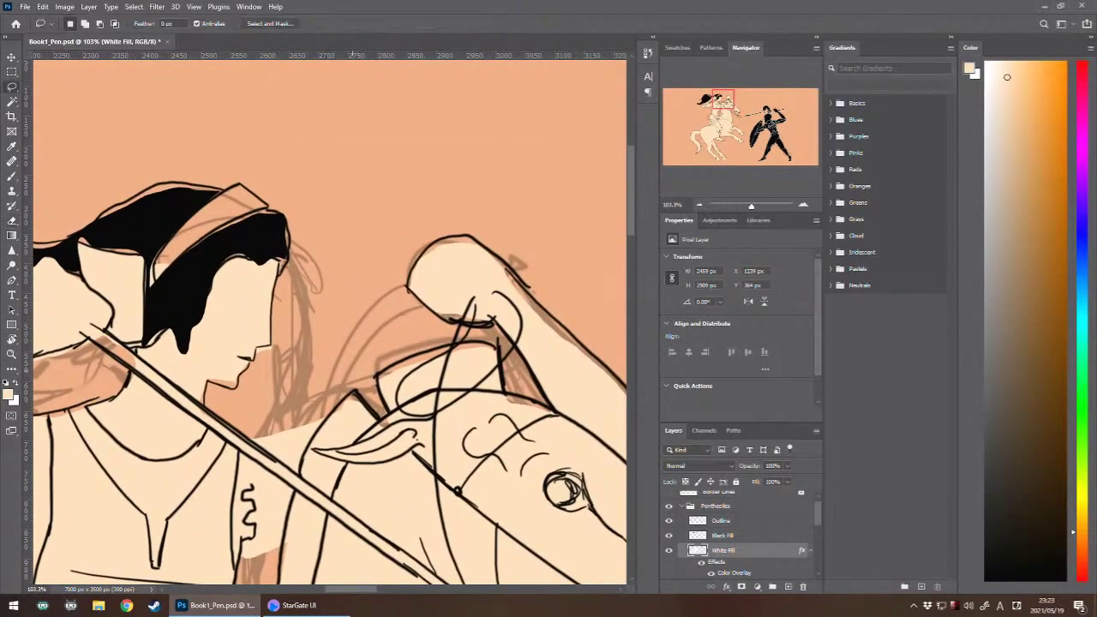
{"action": "mouse_move", "coordinate": [157, 276]}
{"action": "left_mouse_down"}
{"action": "mouse_move", "coordinate": [190, 225]}
{"action": "mouse_move", "coordinate": [229, 199]}
{"action": "mouse_move", "coordinate": [219, 238]}
{"action": "mouse_move", "coordinate": [157, 276]}
{"action": "left_mouse_up"}
{"action": "key", "text": "alt+BackSpace"}
{"action": "key", "text": "ctrl+d"}
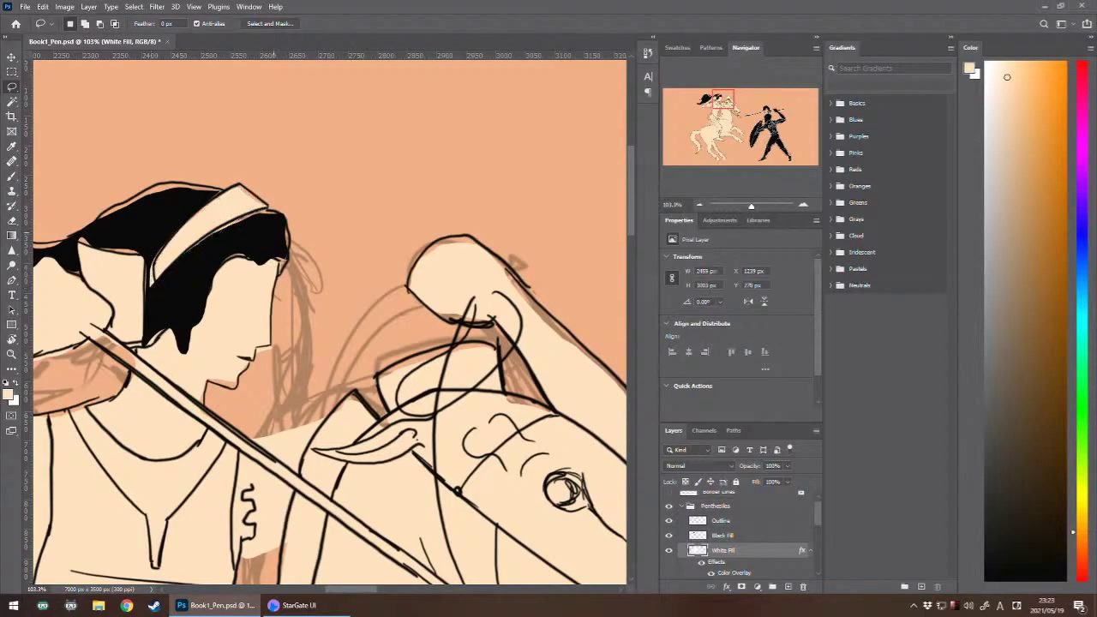
- Lasso the front tip of the rider's headband, fill it with cream, deselect it and switch to the Eraser
{"action": "mouse_move", "coordinate": [240, 185]}
{"action": "left_mouse_down"}
{"action": "mouse_move", "coordinate": [267, 206]}
{"action": "mouse_move", "coordinate": [240, 185]}
{"action": "left_mouse_up"}
{"action": "key", "text": "alt+BackSpace"}
{"action": "key", "text": "ctrl+d"}
{"action": "key", "text": "e"}
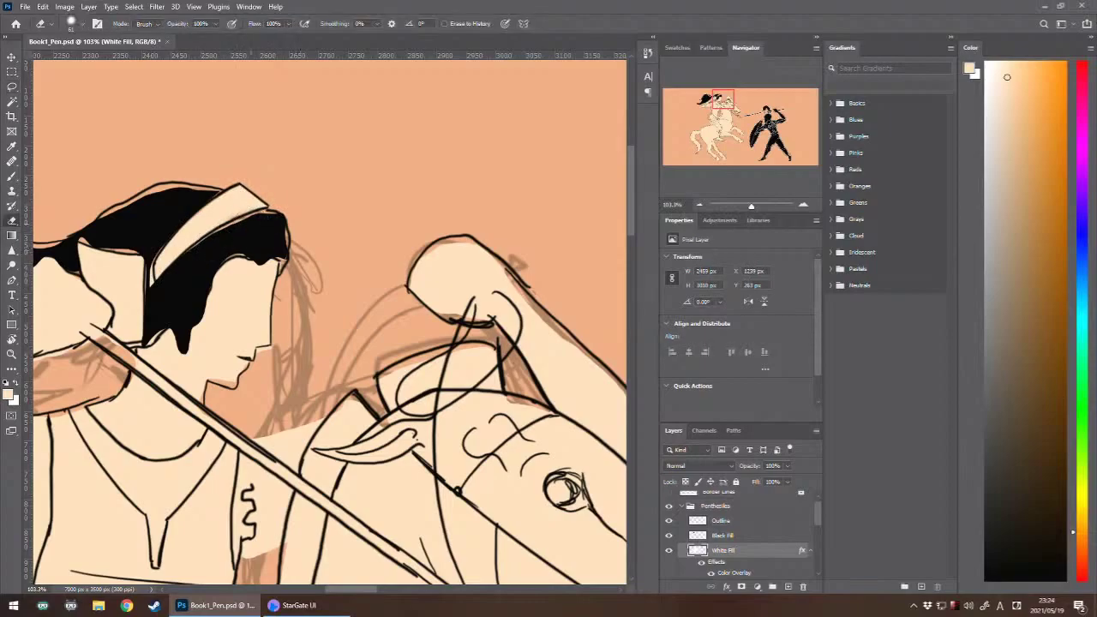
- Undo the stray eraser stroke by the headband, straighten the canvas rotation and bring the whole illustration into view
{"action": "left_click_drag", "start_coordinate": [151, 317], "coordinate": [156, 259]}
{"action": "key", "text": "ctrl+z"}
{"action": "left_click_drag", "start_coordinate": [360, 411], "coordinate": [305, 224]}
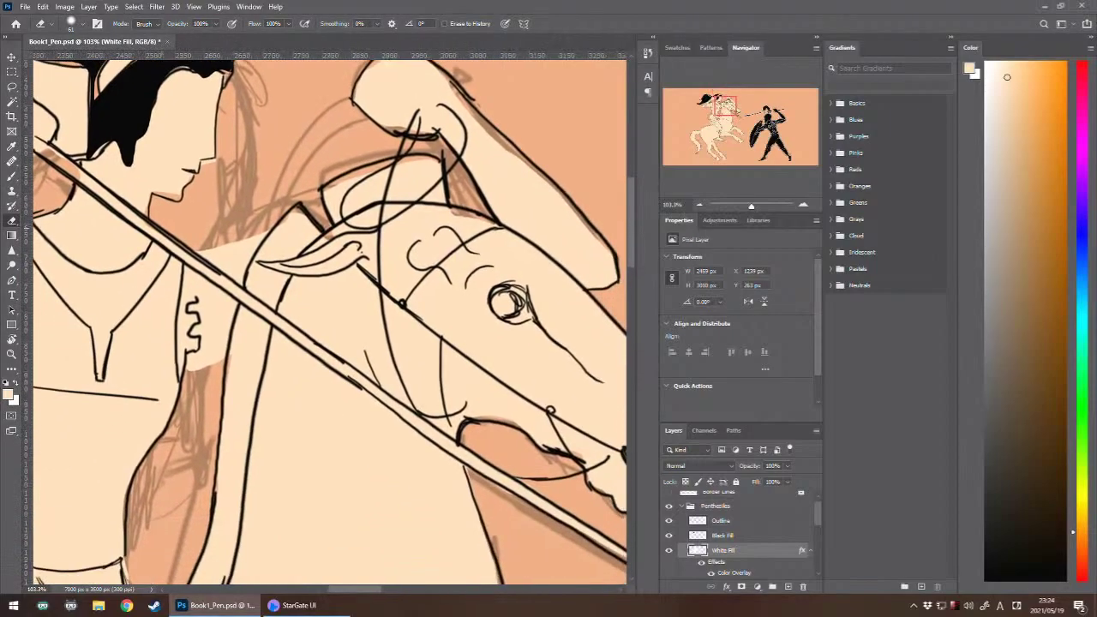
{"action": "scroll", "coordinate": [446, 323], "scroll_direction": "down", "scroll_amount": 2}
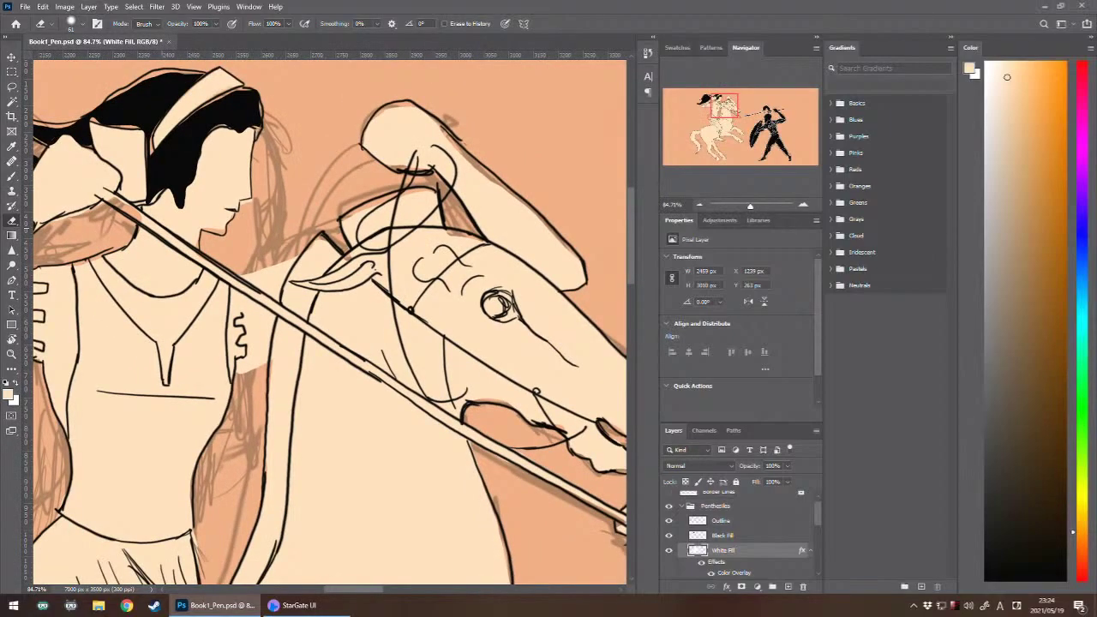
{"action": "scroll", "coordinate": [282, 345], "scroll_direction": "down", "scroll_amount": 4}
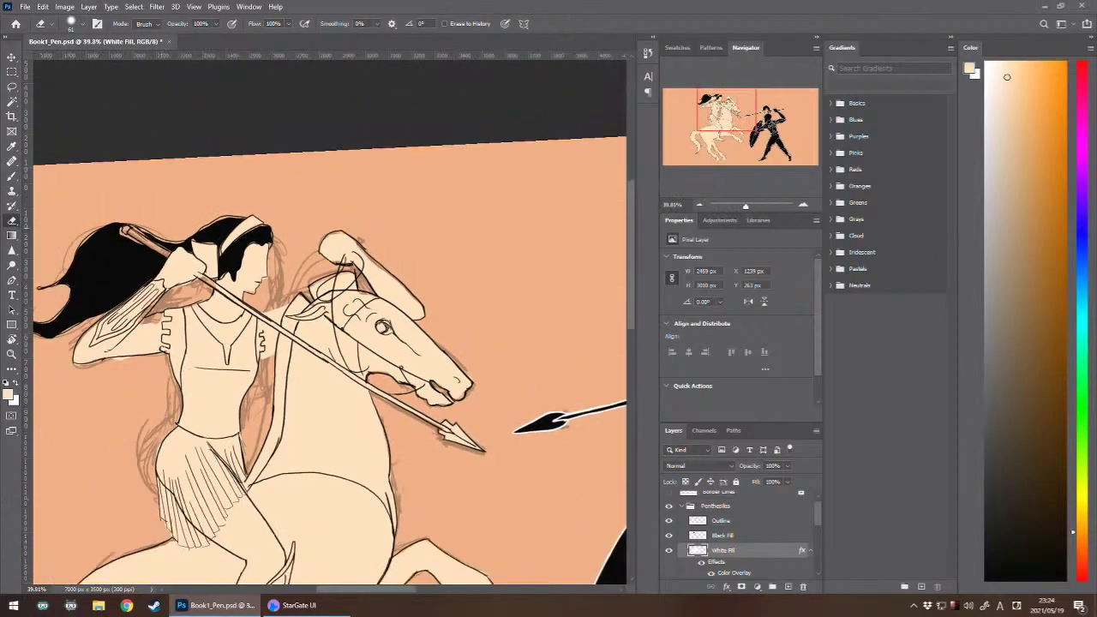
{"action": "key", "text": "r"}
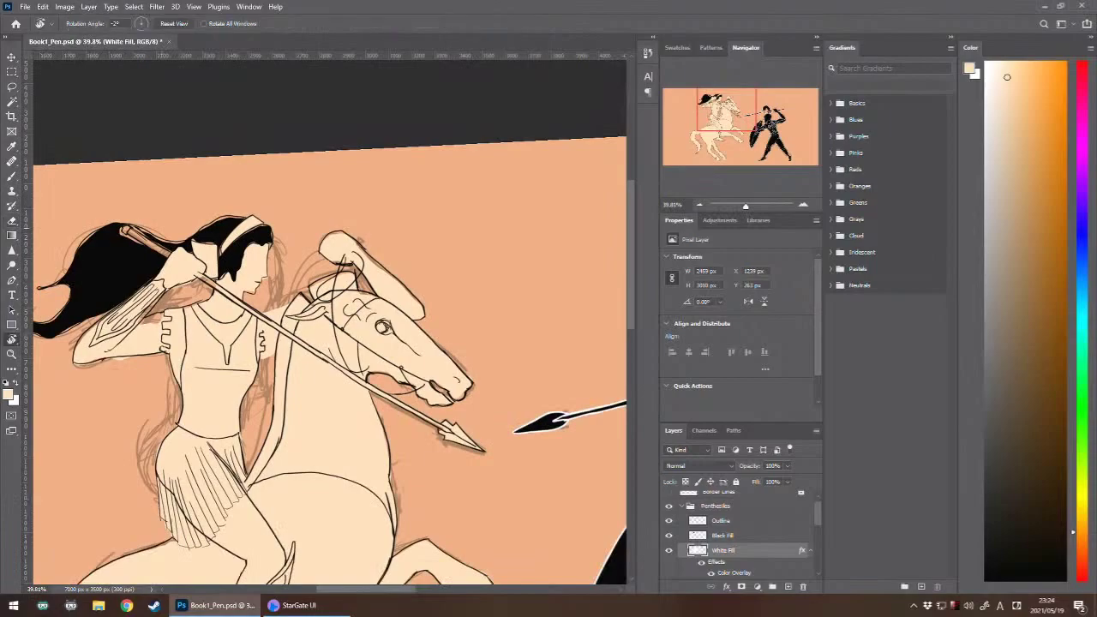
{"action": "left_click_drag", "start_coordinate": [263, 237], "coordinate": [271, 236]}
{"action": "key", "text": "l"}
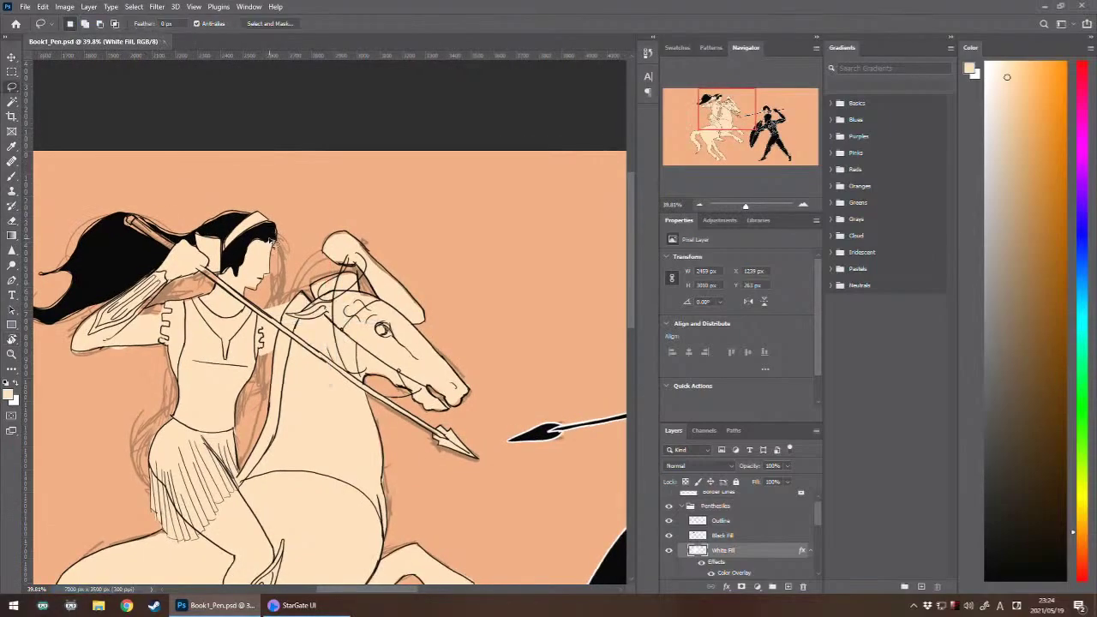
{"action": "scroll", "coordinate": [261, 291], "scroll_direction": "down", "scroll_amount": 5}
{"action": "left_click_drag", "start_coordinate": [269, 237], "coordinate": [253, 175]}
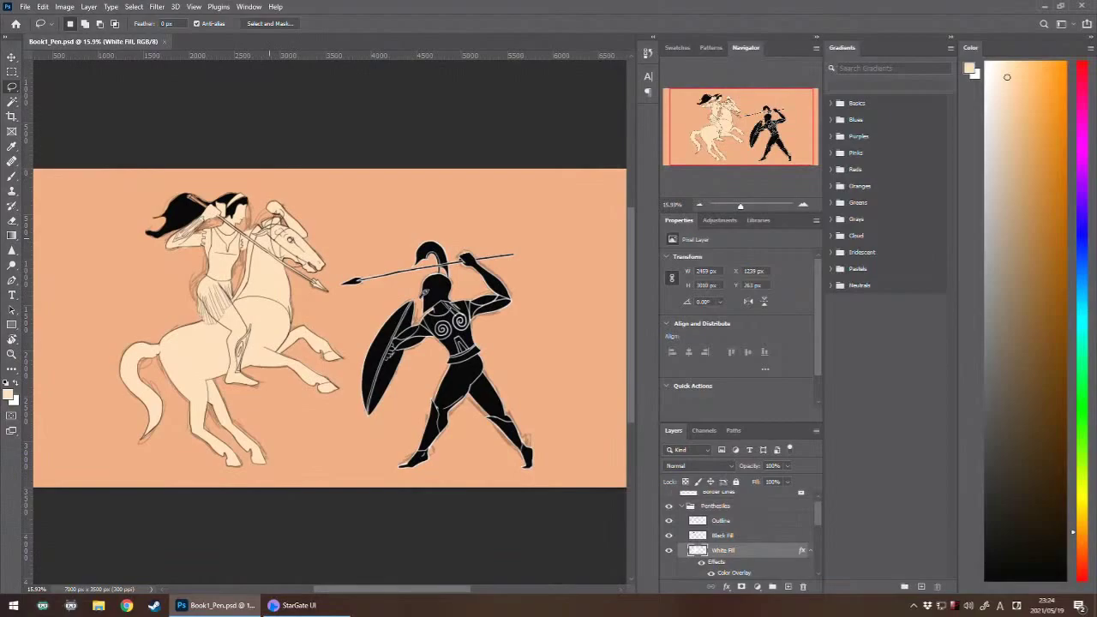
- Compare the whole illustration with and without the Foundation sketch group by toggling its visibility
{"action": "scroll", "coordinate": [737, 531], "scroll_direction": "down", "scroll_amount": 6}
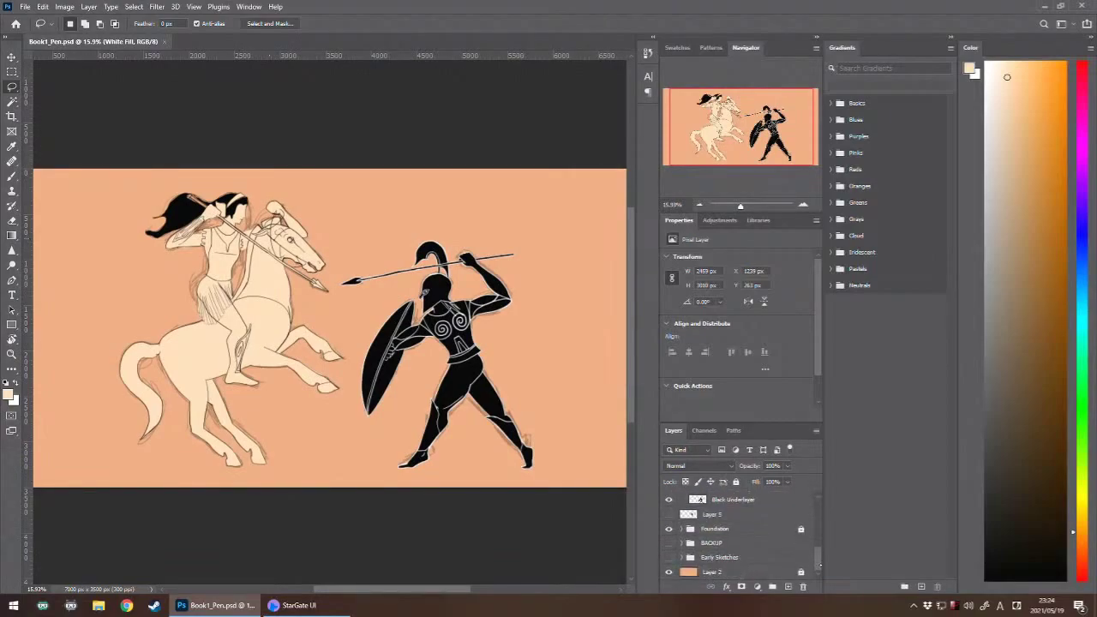
{"action": "left_click", "coordinate": [668, 529]}
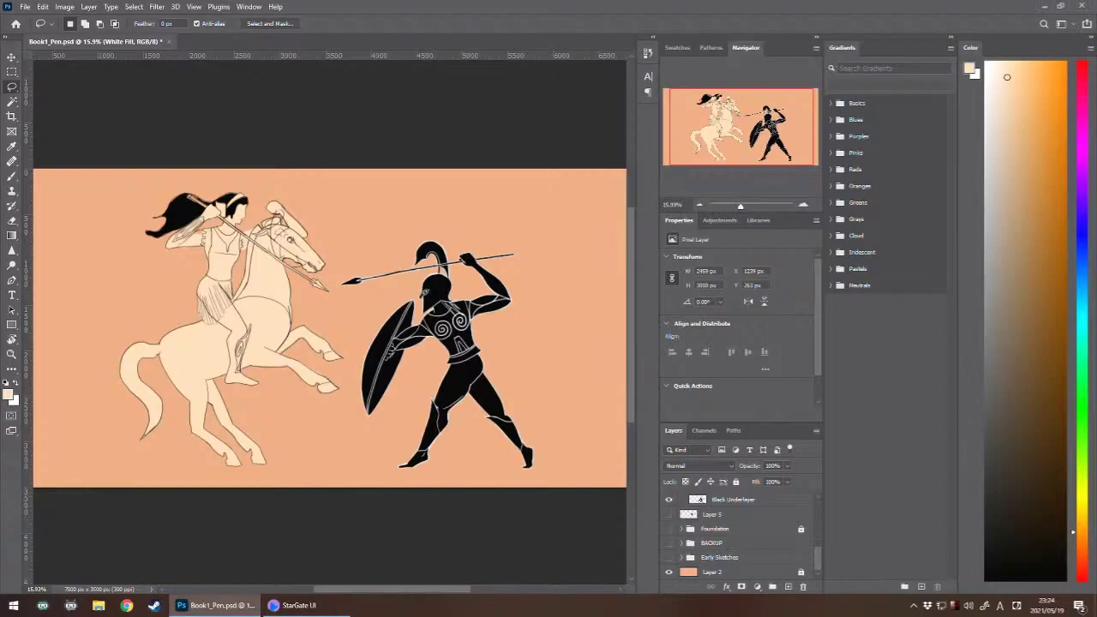
{"action": "left_click", "coordinate": [668, 529]}
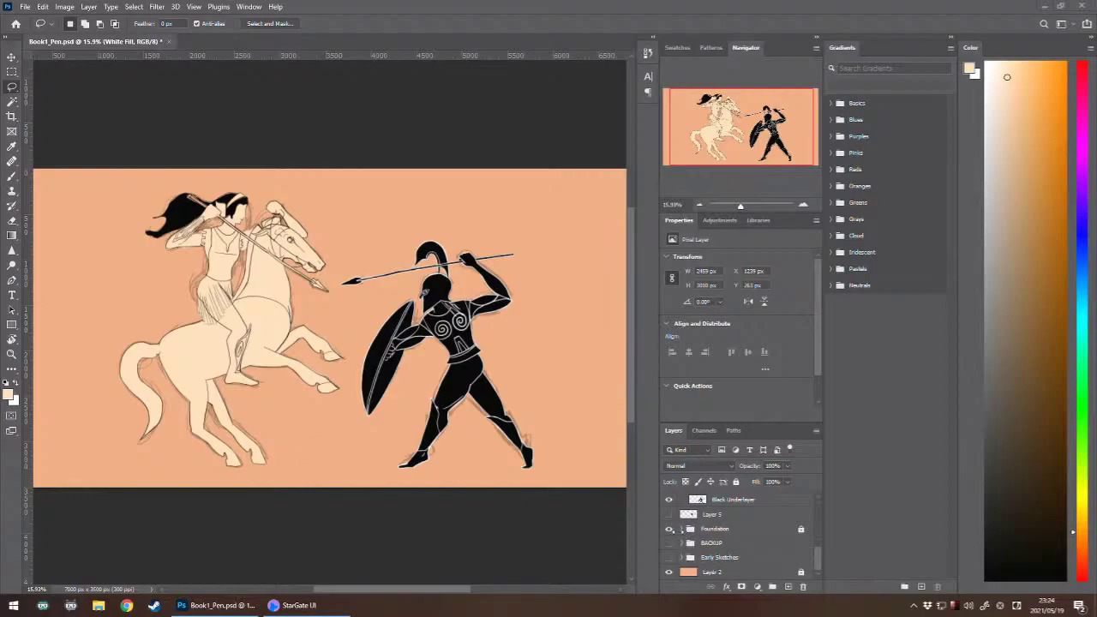
{"action": "left_click", "coordinate": [669, 529]}
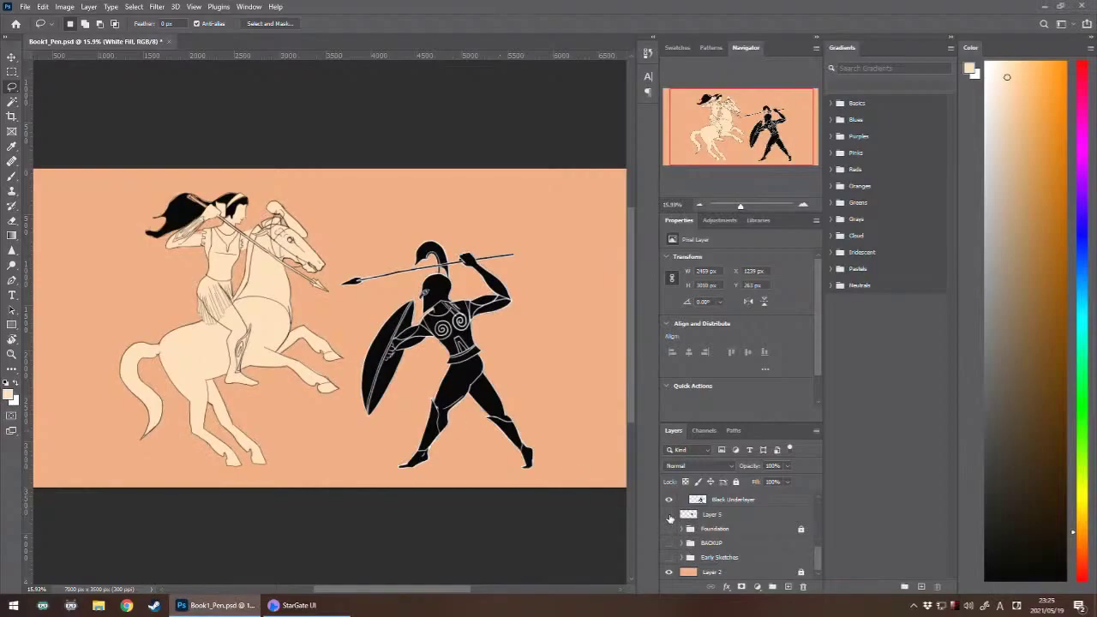
{"action": "left_click", "coordinate": [669, 530]}
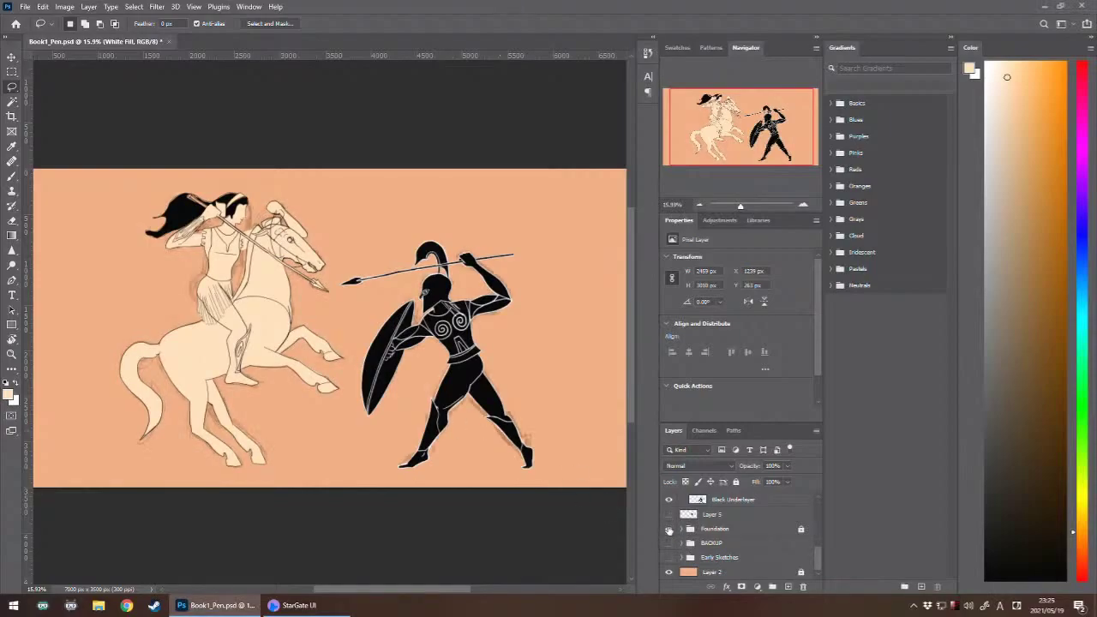
{"action": "left_click", "coordinate": [669, 529]}
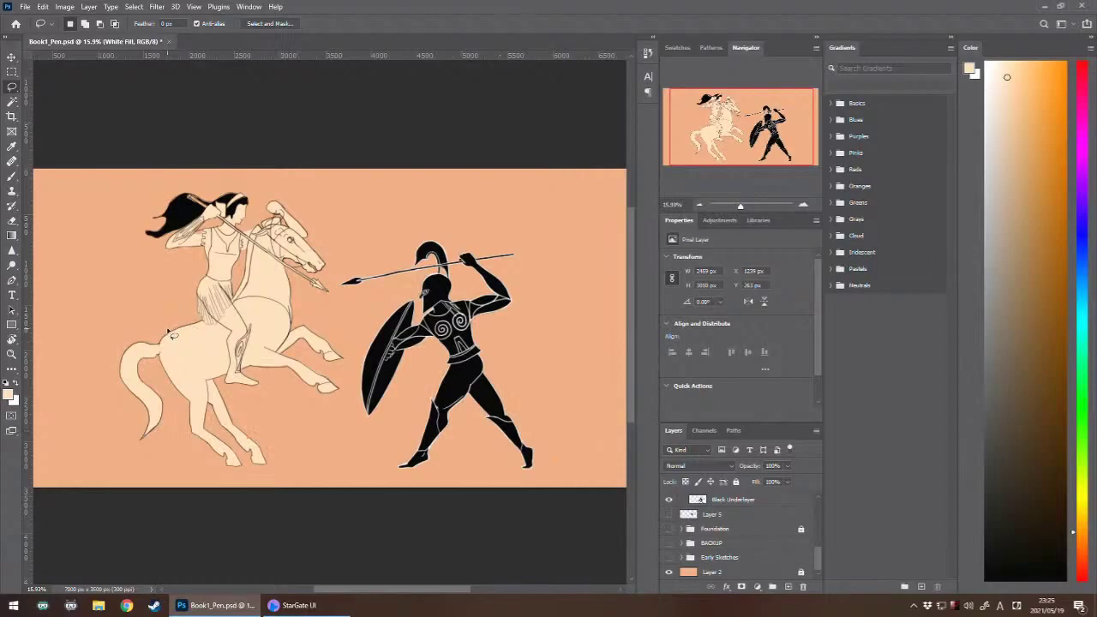
{"action": "scroll", "coordinate": [169, 333], "scroll_direction": "up", "scroll_amount": 4}
{"action": "scroll", "coordinate": [259, 405], "scroll_direction": "down", "scroll_amount": 5}
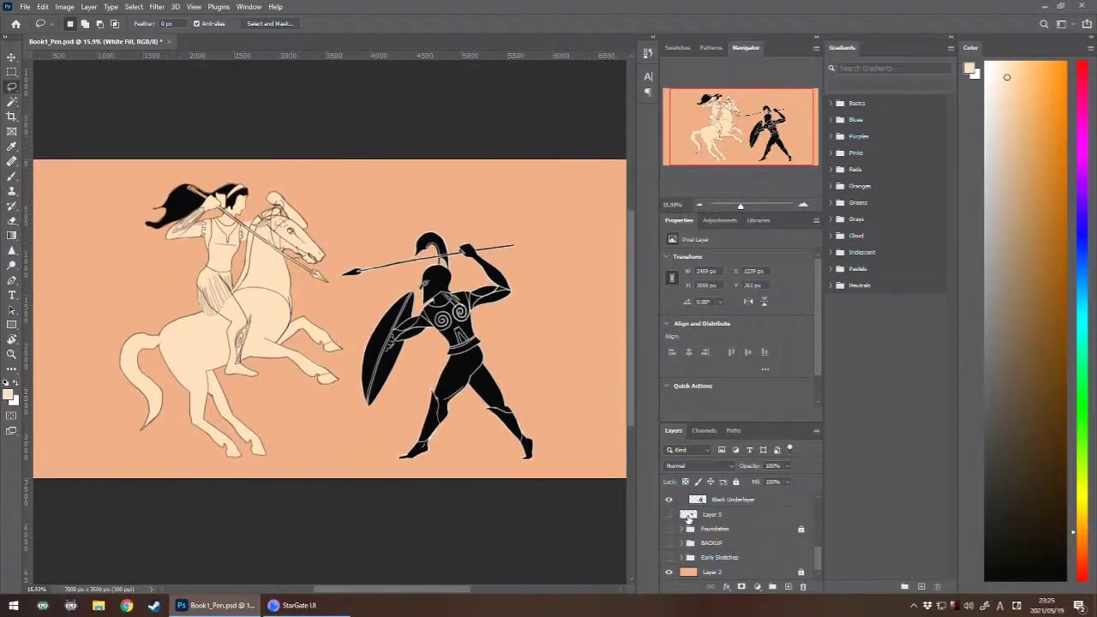
{"action": "left_click", "coordinate": [669, 529]}
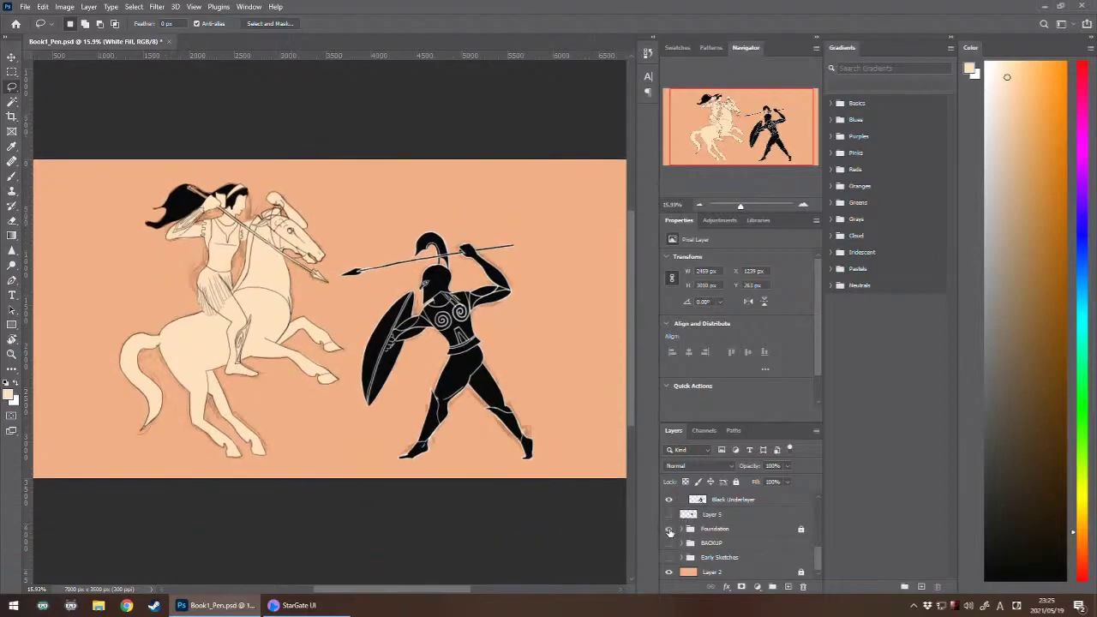
{"action": "left_click", "coordinate": [669, 530]}
{"action": "left_click", "coordinate": [669, 529]}
{"action": "left_click", "coordinate": [669, 529]}
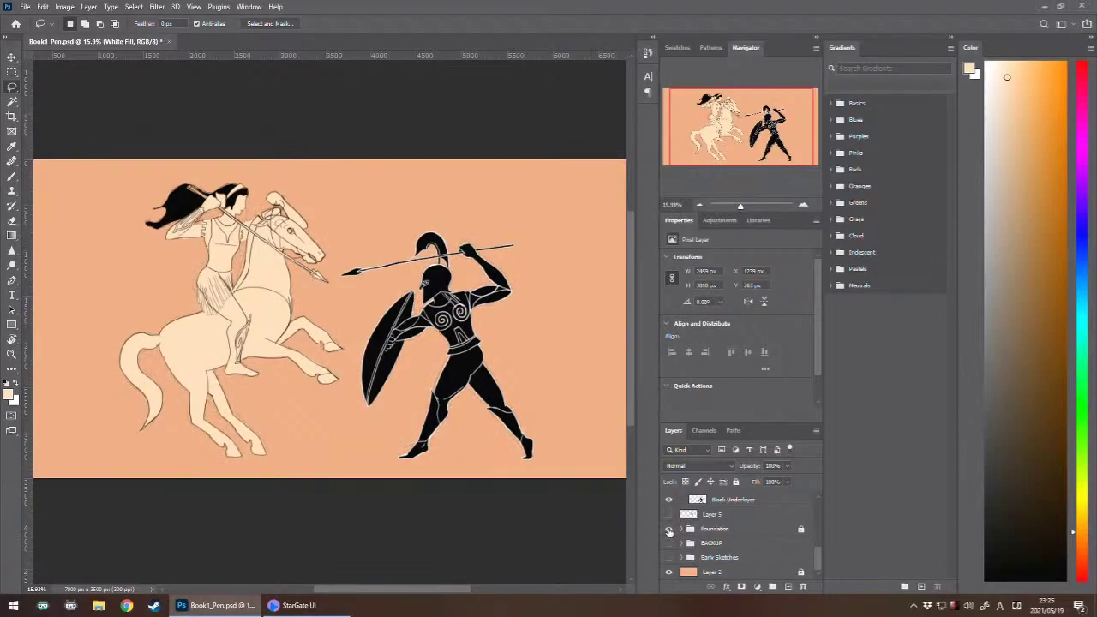
{"action": "left_click", "coordinate": [669, 530]}
{"action": "left_click", "coordinate": [670, 530]}
{"action": "left_click", "coordinate": [670, 530]}
{"action": "left_click", "coordinate": [670, 530]}
{"action": "left_click", "coordinate": [670, 531]}
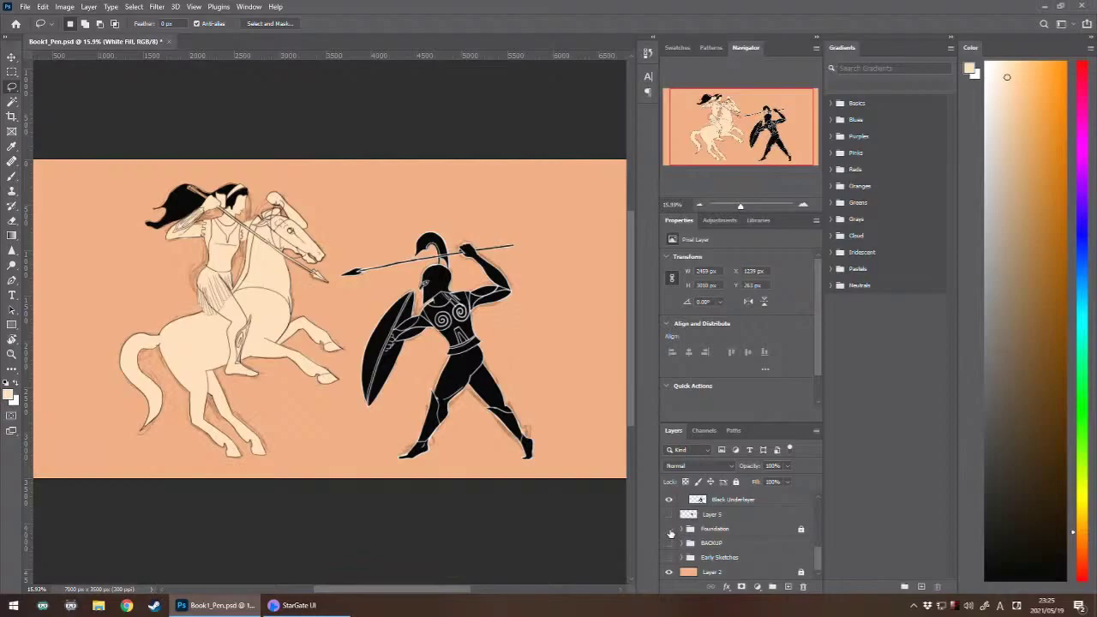
{"action": "left_click", "coordinate": [670, 531]}
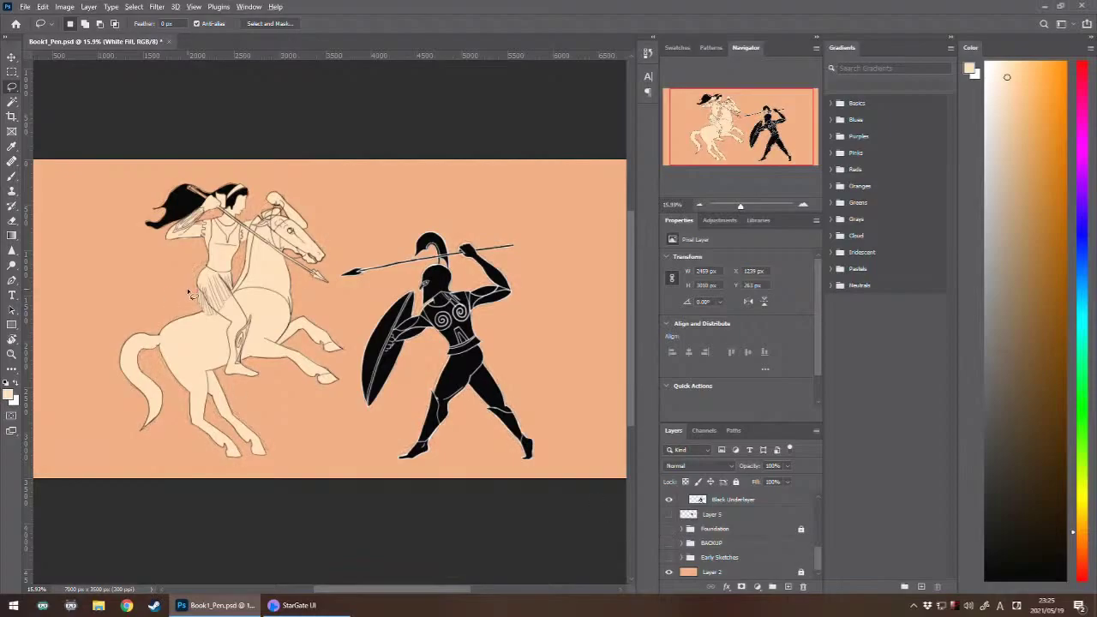
- Examine the rider's waist, skirt and thigh close up, toggling the Foundation sketch and the Outline layer for comparison
{"action": "scroll", "coordinate": [187, 288], "scroll_direction": "up", "scroll_amount": 10}
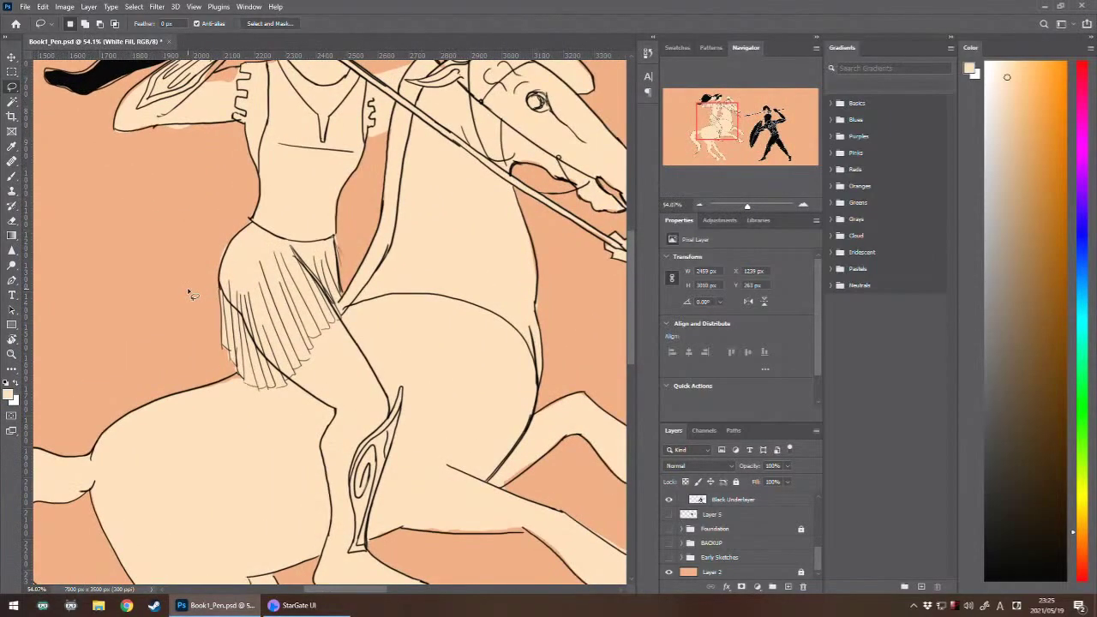
{"action": "left_click", "coordinate": [670, 530]}
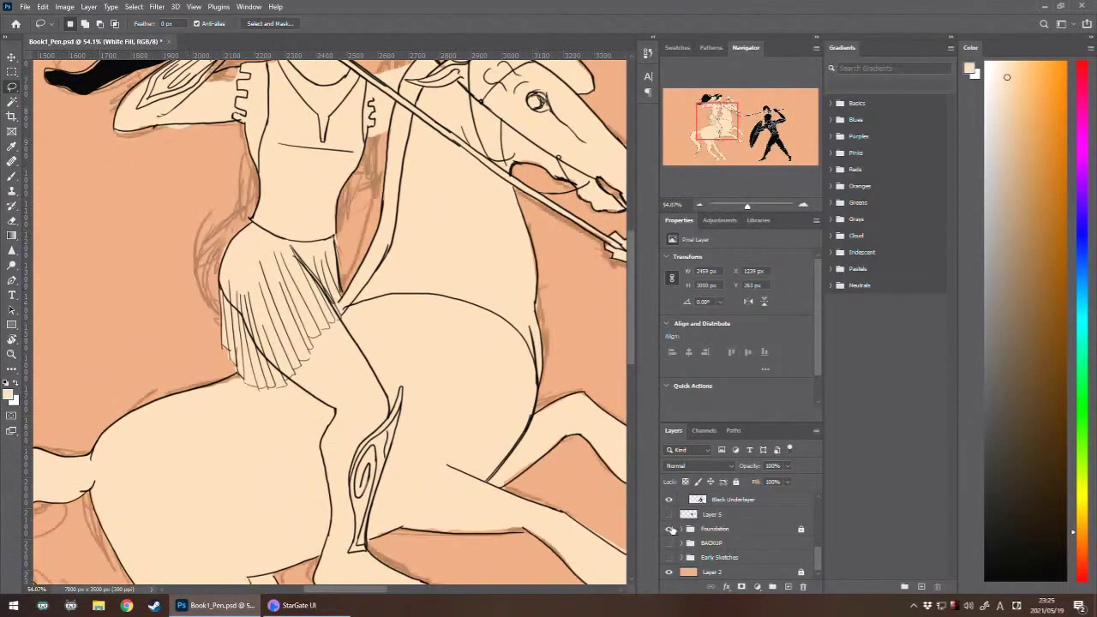
{"action": "left_click", "coordinate": [670, 530]}
{"action": "key", "text": "b"}
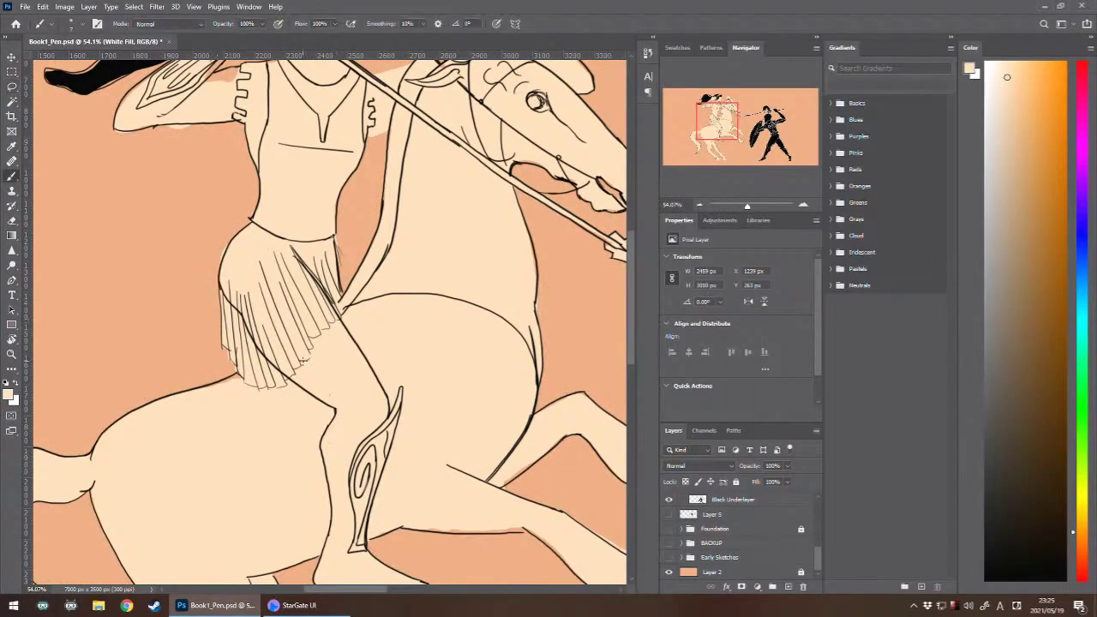
{"action": "left_click_drag", "start_coordinate": [818, 559], "coordinate": [820, 512]}
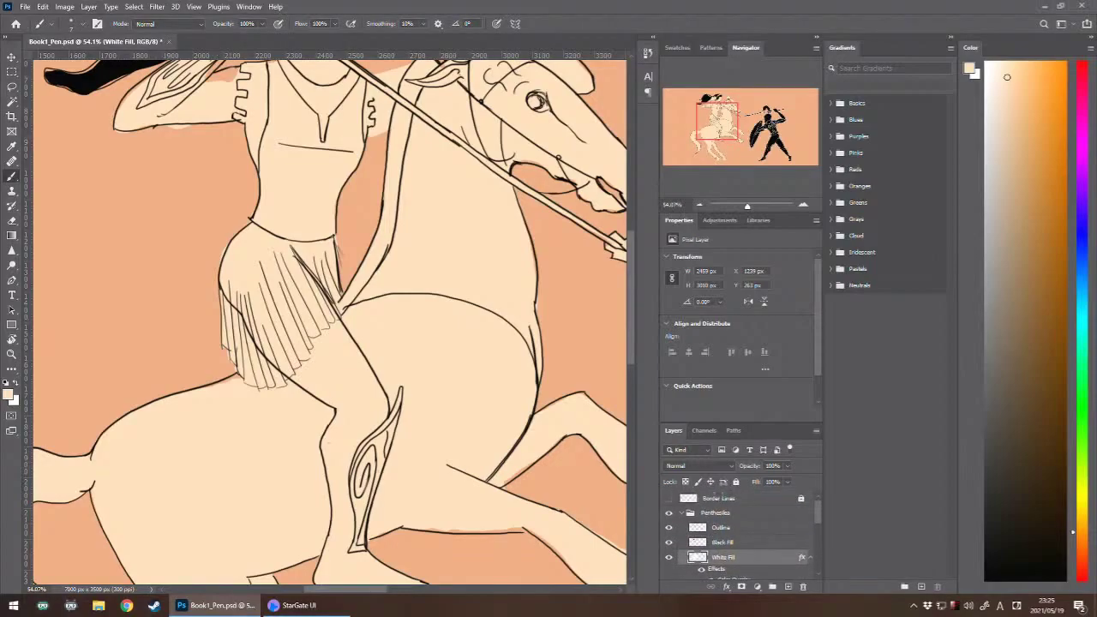
{"action": "left_click", "coordinate": [668, 527]}
{"action": "left_click", "coordinate": [668, 527]}
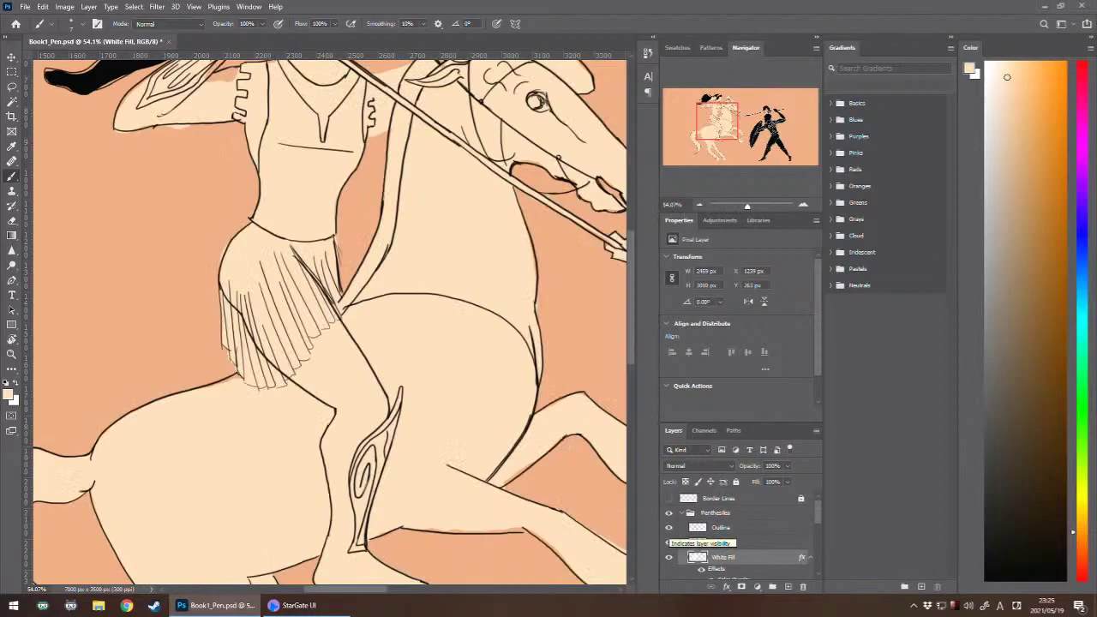
- Make the Foundation sketch group visible as a guide beneath the horse and rider
{"action": "scroll", "coordinate": [815, 526], "scroll_direction": "down", "scroll_amount": 3}
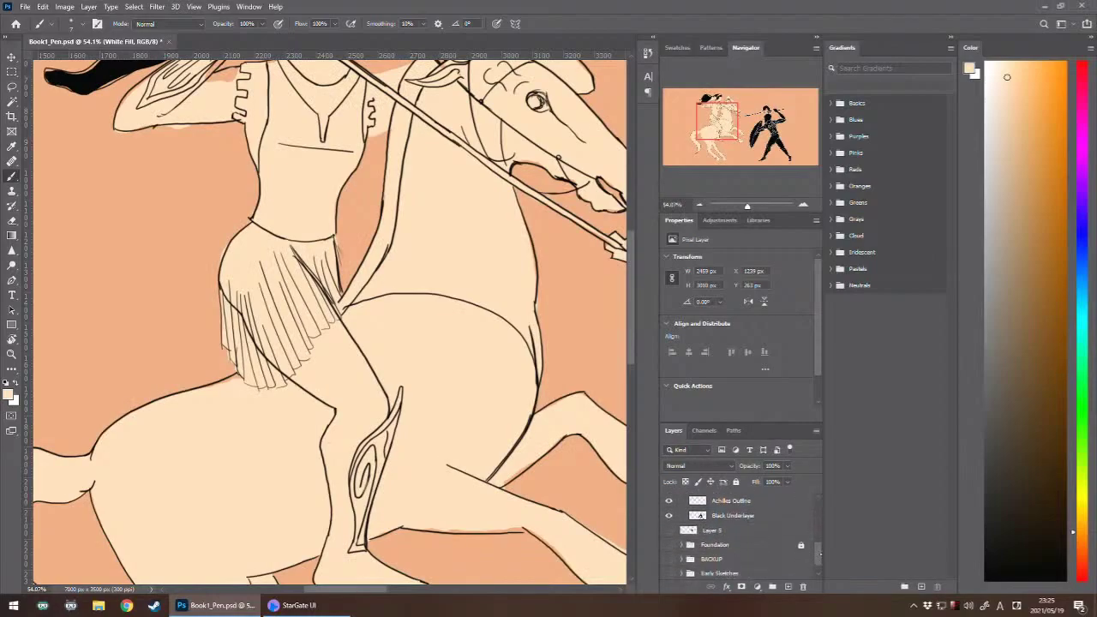
{"action": "scroll", "coordinate": [741, 535], "scroll_direction": "down", "scroll_amount": 1}
{"action": "left_click", "coordinate": [668, 557]}
{"action": "mouse_move", "coordinate": [817, 557]}
{"action": "left_mouse_down"}
{"action": "mouse_move", "coordinate": [823, 517]}
{"action": "mouse_move", "coordinate": [819, 542]}
{"action": "left_mouse_up"}
{"action": "scroll", "coordinate": [819, 542], "scroll_direction": "up", "scroll_amount": 4}
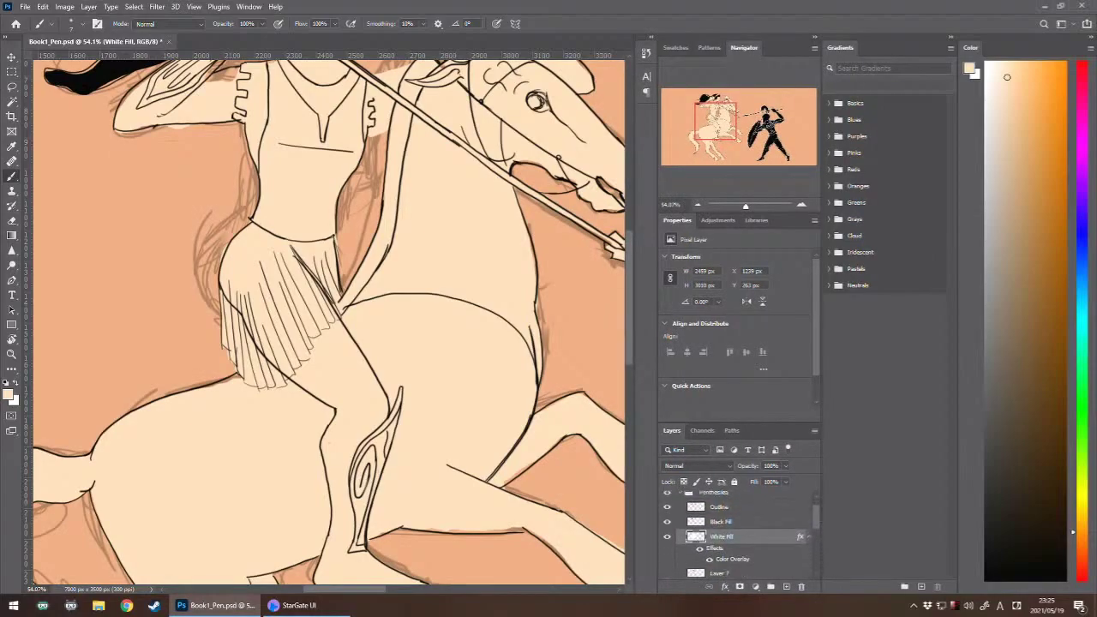
- Add two new empty layers above the rider's Outline layer
{"action": "left_click", "coordinate": [728, 507]}
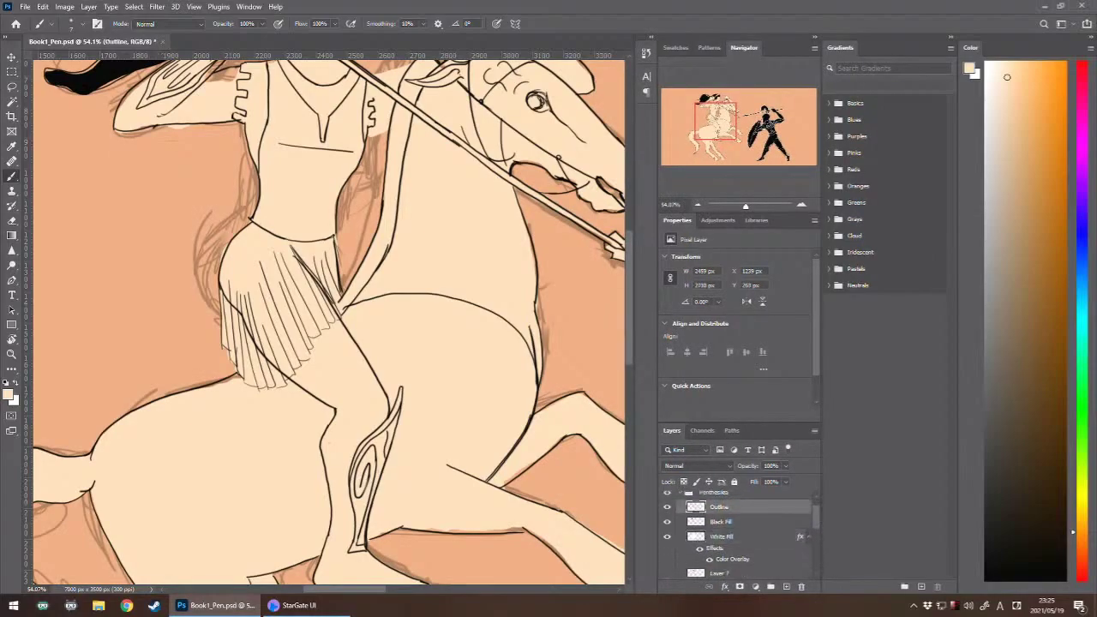
{"action": "left_click", "coordinate": [785, 587]}
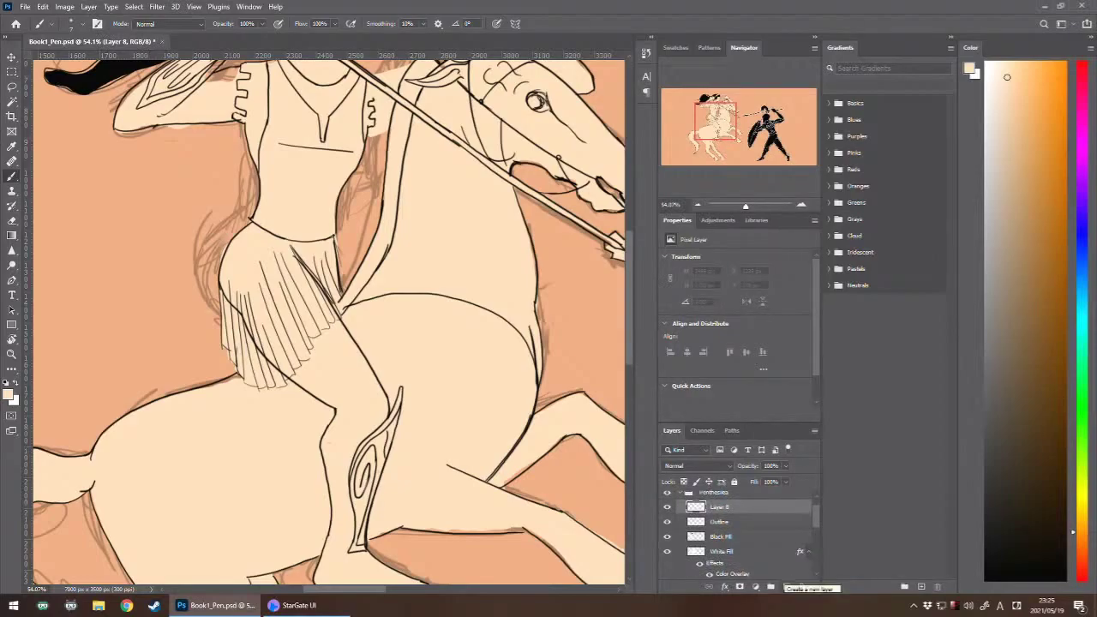
{"action": "left_click", "coordinate": [770, 586]}
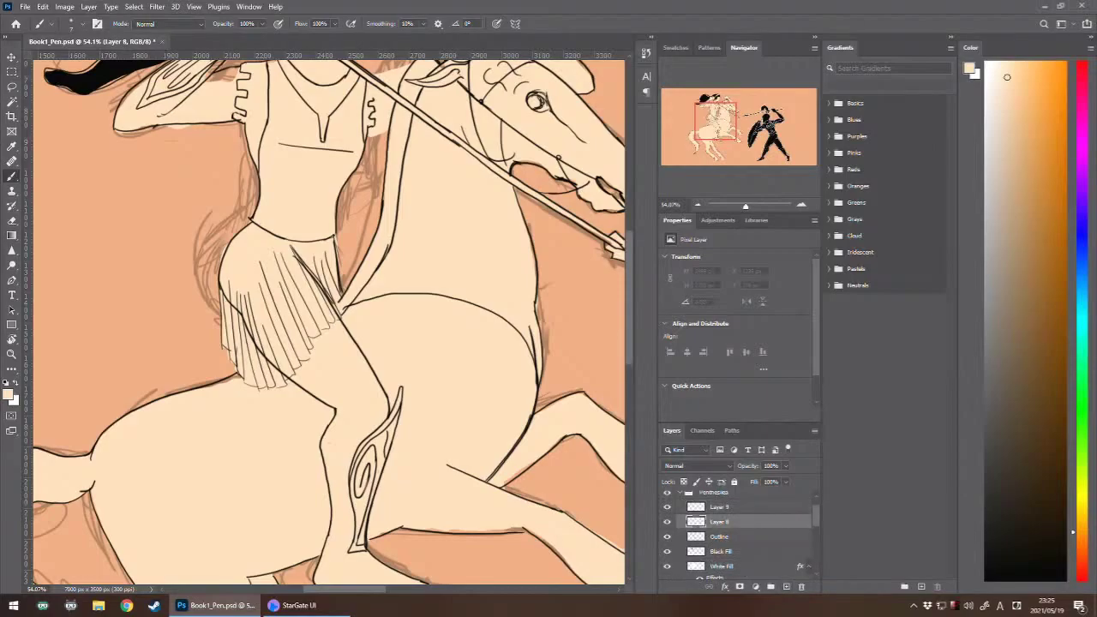
{"action": "key", "text": "l"}
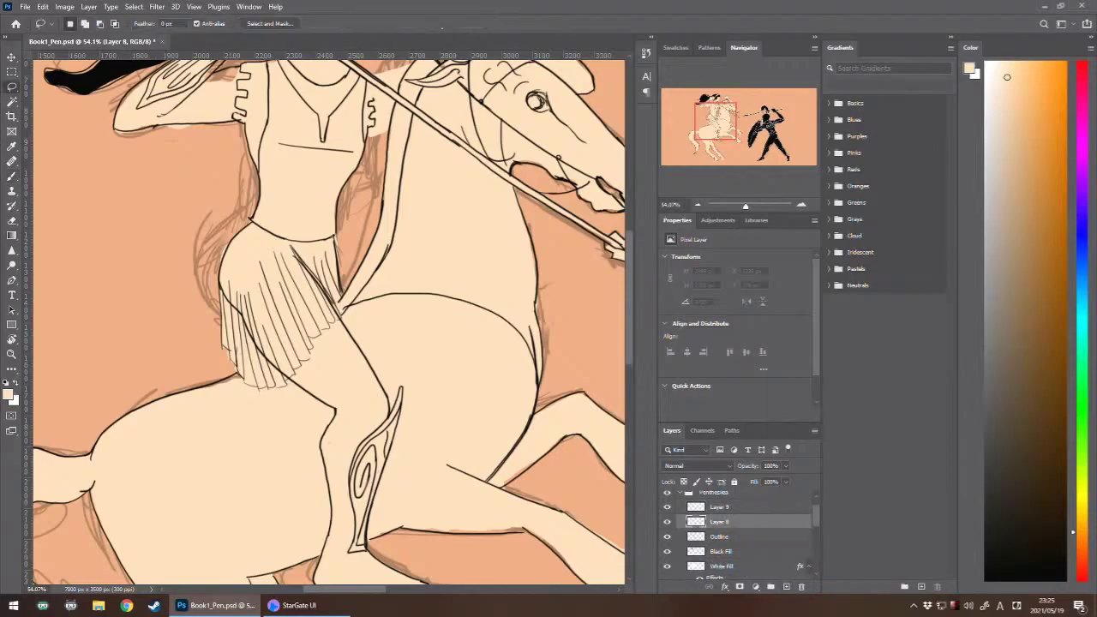
- On the upper new layer, brush a black line along the rider's lower back and a fuller buttock curve, undoing unsatisfactory strokes
{"action": "left_click", "coordinate": [720, 507]}
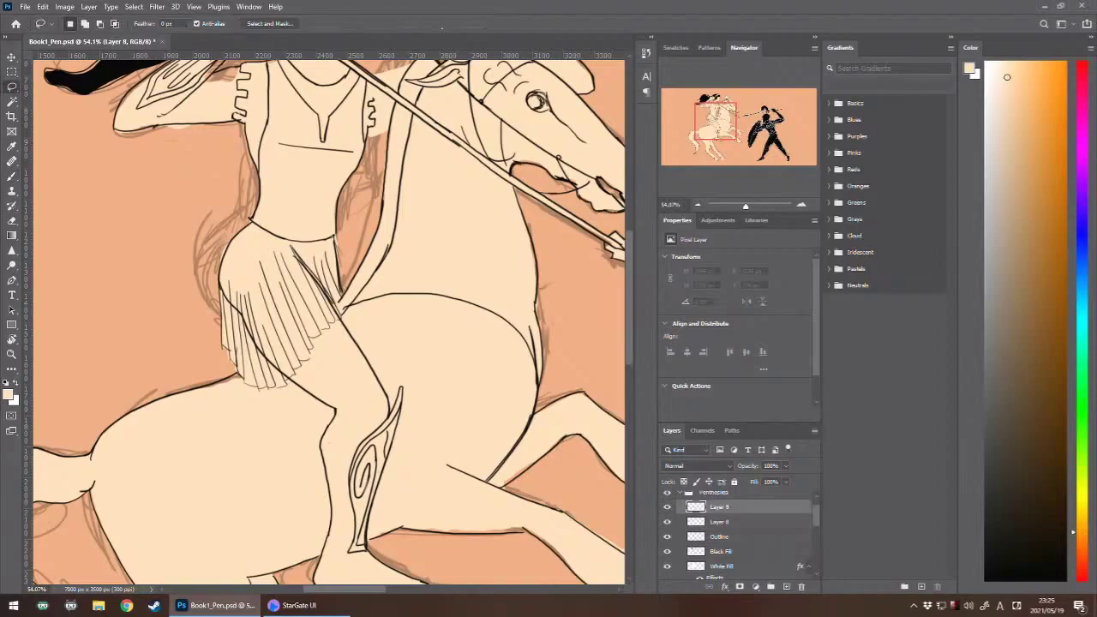
{"action": "key", "text": "b"}
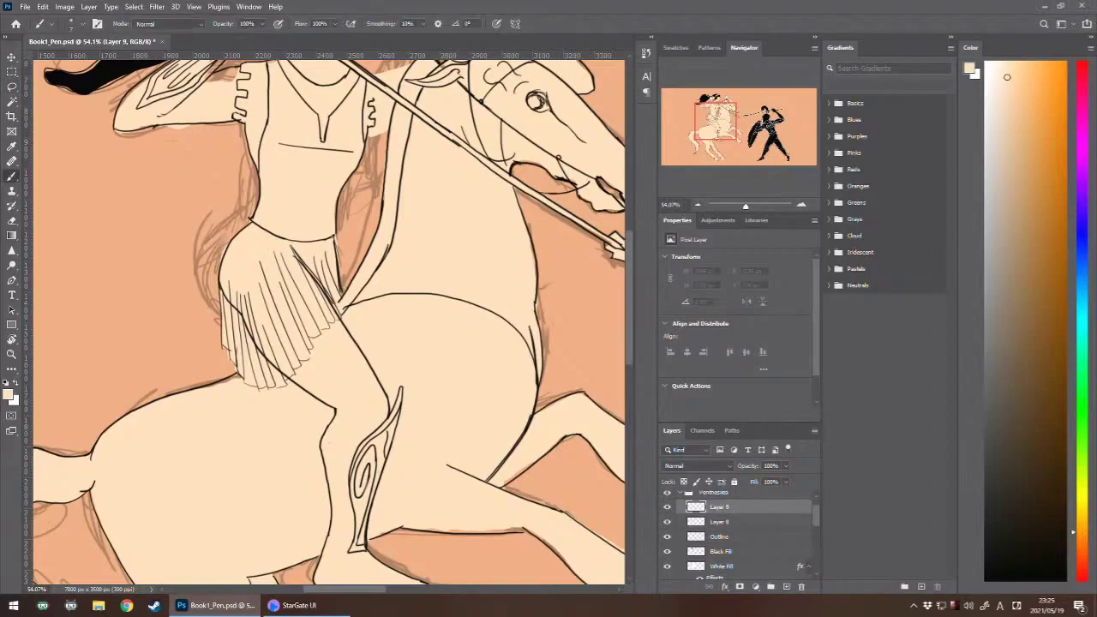
{"action": "key", "text": "d"}
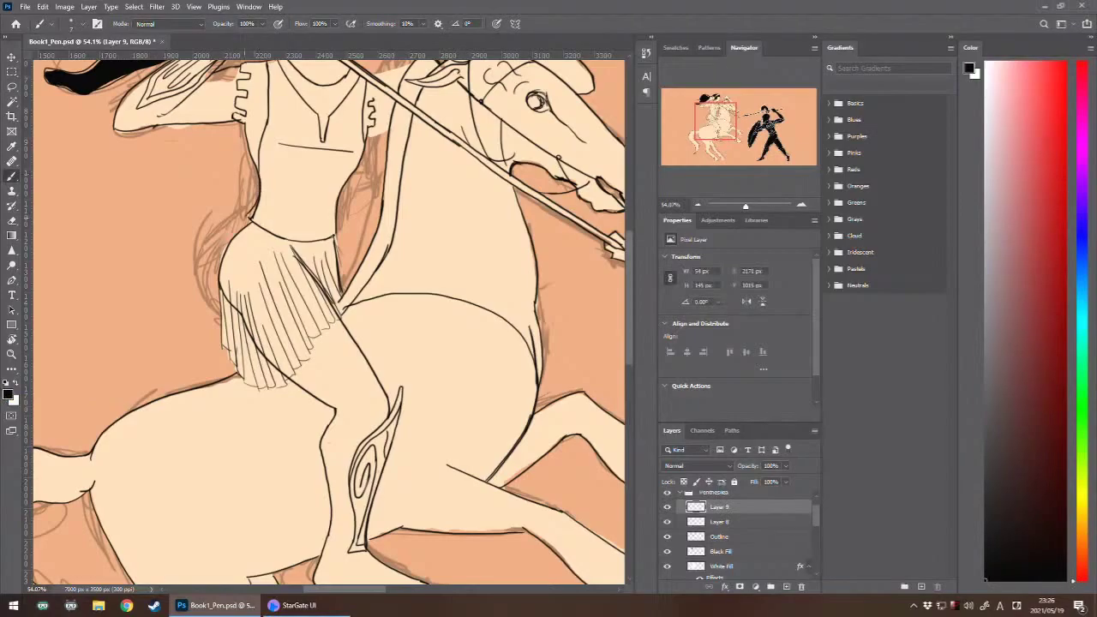
{"action": "mouse_move", "coordinate": [260, 182]}
{"action": "left_mouse_down"}
{"action": "mouse_move", "coordinate": [245, 216]}
{"action": "mouse_move", "coordinate": [255, 226]}
{"action": "left_mouse_up"}
{"action": "key", "text": "ctrl+z"}
{"action": "mouse_move", "coordinate": [262, 174]}
{"action": "left_mouse_down"}
{"action": "mouse_move", "coordinate": [243, 212]}
{"action": "mouse_move", "coordinate": [252, 221]}
{"action": "mouse_move", "coordinate": [243, 212]}
{"action": "mouse_move", "coordinate": [258, 170]}
{"action": "left_mouse_up"}
{"action": "key", "text": "ctrl+z"}
{"action": "key", "text": "ctrl+z"}
{"action": "mouse_move", "coordinate": [259, 227]}
{"action": "left_mouse_down"}
{"action": "mouse_move", "coordinate": [243, 213]}
{"action": "mouse_move", "coordinate": [259, 170]}
{"action": "left_mouse_up"}
{"action": "key", "text": "ctrl+z"}
{"action": "mouse_move", "coordinate": [259, 226]}
{"action": "left_mouse_down"}
{"action": "mouse_move", "coordinate": [246, 215]}
{"action": "mouse_move", "coordinate": [260, 171]}
{"action": "left_mouse_up"}
{"action": "key", "text": "ctrl+z"}
{"action": "mouse_move", "coordinate": [257, 224]}
{"action": "left_mouse_down"}
{"action": "mouse_move", "coordinate": [246, 212]}
{"action": "mouse_move", "coordinate": [260, 176]}
{"action": "left_mouse_up"}
{"action": "key", "text": "ctrl+z"}
{"action": "mouse_move", "coordinate": [249, 215]}
{"action": "left_mouse_down"}
{"action": "mouse_move", "coordinate": [219, 240]}
{"action": "mouse_move", "coordinate": [206, 288]}
{"action": "mouse_move", "coordinate": [234, 317]}
{"action": "left_mouse_up"}
{"action": "key", "text": "ctrl+z"}
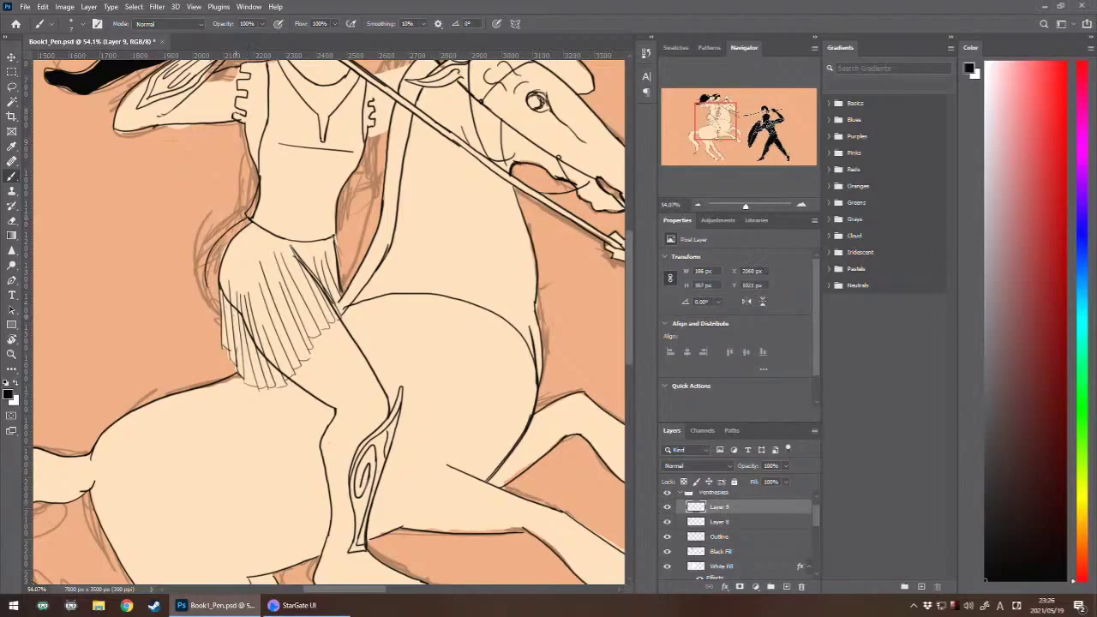
- Brush the underside of the rider's thigh from the new buttock curve toward the knee, redoing unsatisfactory strokes
{"action": "mouse_move", "coordinate": [205, 276]}
{"action": "left_mouse_down"}
{"action": "mouse_move", "coordinate": [216, 302]}
{"action": "mouse_move", "coordinate": [317, 406]}
{"action": "left_mouse_up"}
{"action": "key", "text": "ctrl+z"}
{"action": "mouse_move", "coordinate": [227, 310]}
{"action": "left_mouse_down"}
{"action": "mouse_move", "coordinate": [346, 418]}
{"action": "mouse_move", "coordinate": [247, 344]}
{"action": "mouse_move", "coordinate": [329, 404]}
{"action": "left_mouse_up"}
{"action": "key", "text": "ctrl+z"}
{"action": "key", "text": "e"}
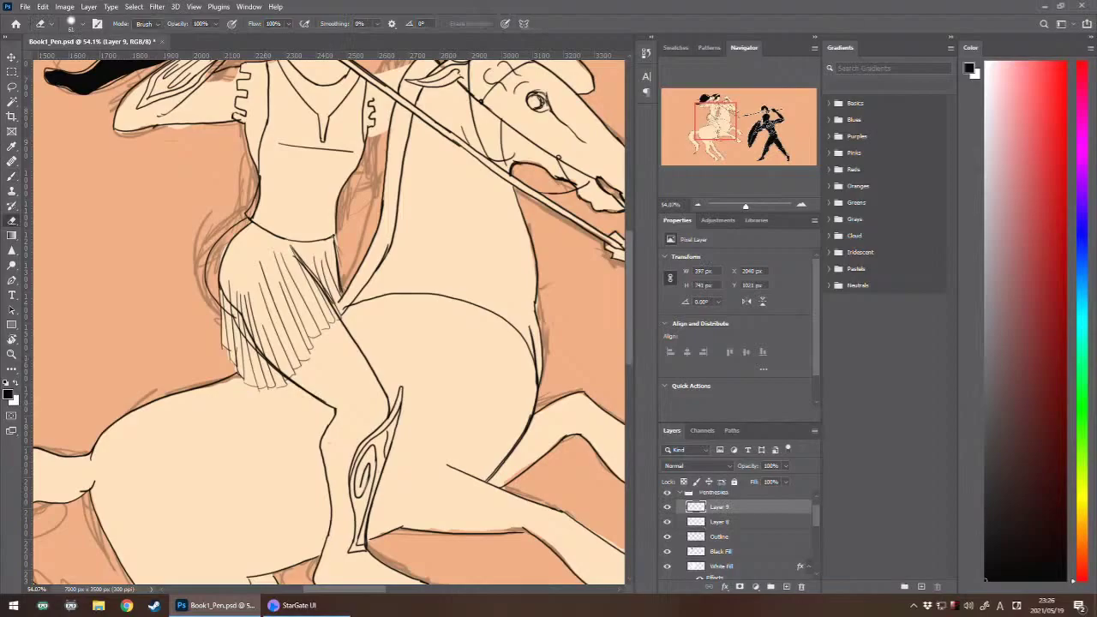
- On the lower new layer, sample the cream fill and brush over the rider's old buttock and upper thigh lines, including the overlapping skirt lines
{"action": "left_click", "coordinate": [721, 522]}
{"action": "key", "text": "l"}
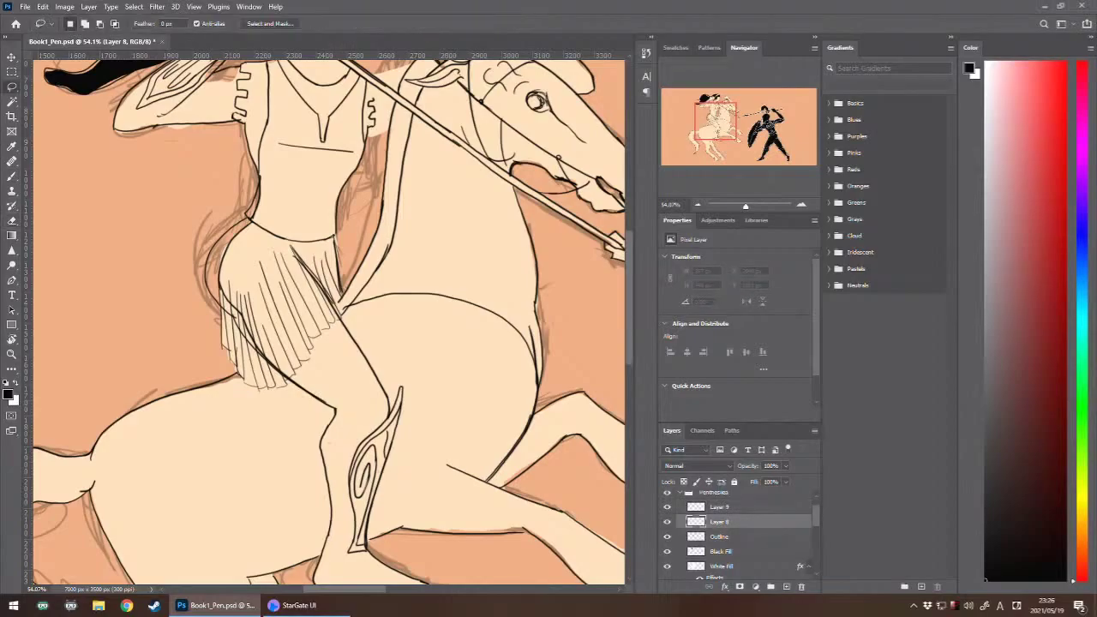
{"action": "key", "text": "b"}
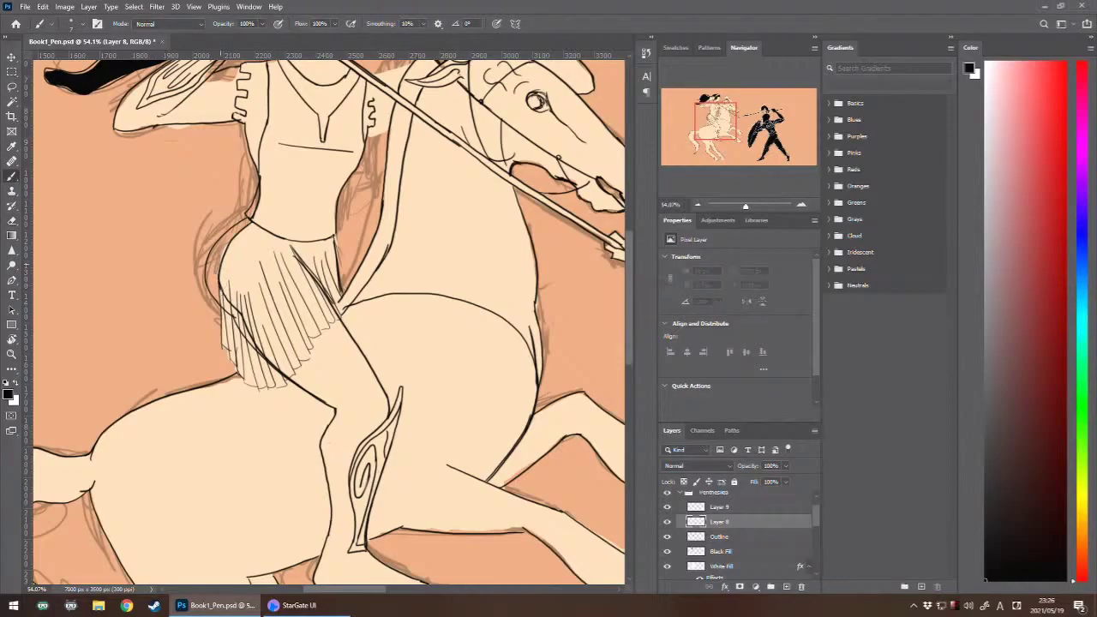
{"action": "left_click", "coordinate": [242, 256], "text": "alt"}
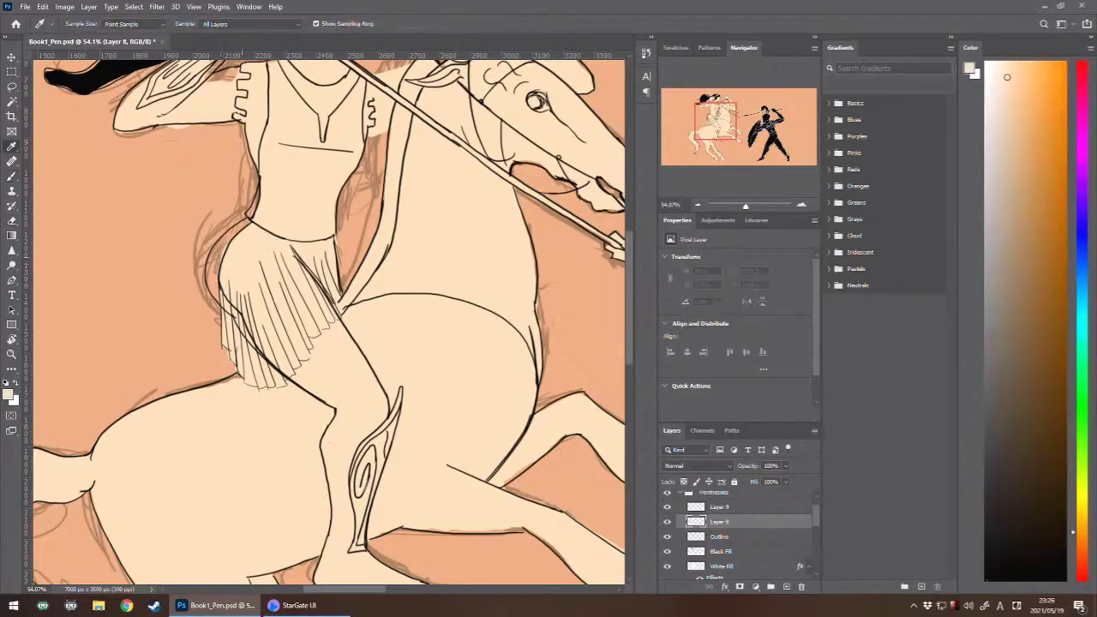
{"action": "key", "text": "b"}
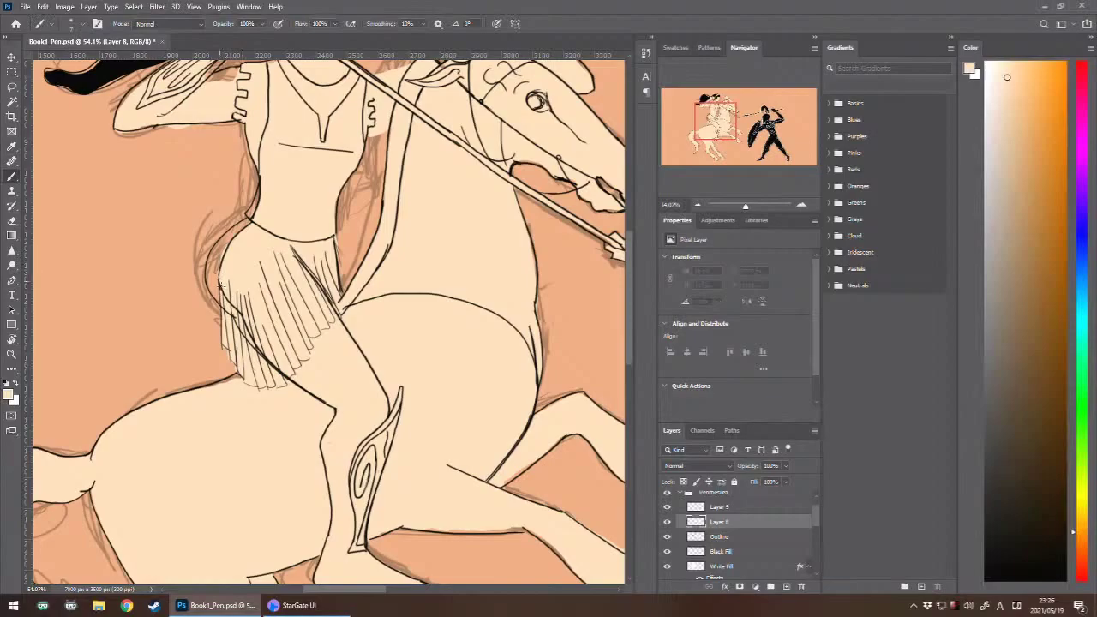
{"action": "mouse_move", "coordinate": [211, 268]}
{"action": "left_mouse_down"}
{"action": "mouse_move", "coordinate": [263, 193]}
{"action": "mouse_move", "coordinate": [227, 264]}
{"action": "mouse_move", "coordinate": [235, 232]}
{"action": "mouse_move", "coordinate": [214, 266]}
{"action": "mouse_move", "coordinate": [227, 305]}
{"action": "mouse_move", "coordinate": [209, 269]}
{"action": "mouse_move", "coordinate": [250, 341]}
{"action": "mouse_move", "coordinate": [225, 291]}
{"action": "mouse_move", "coordinate": [264, 344]}
{"action": "mouse_move", "coordinate": [227, 281]}
{"action": "mouse_move", "coordinate": [274, 341]}
{"action": "mouse_move", "coordinate": [230, 284]}
{"action": "left_mouse_up"}
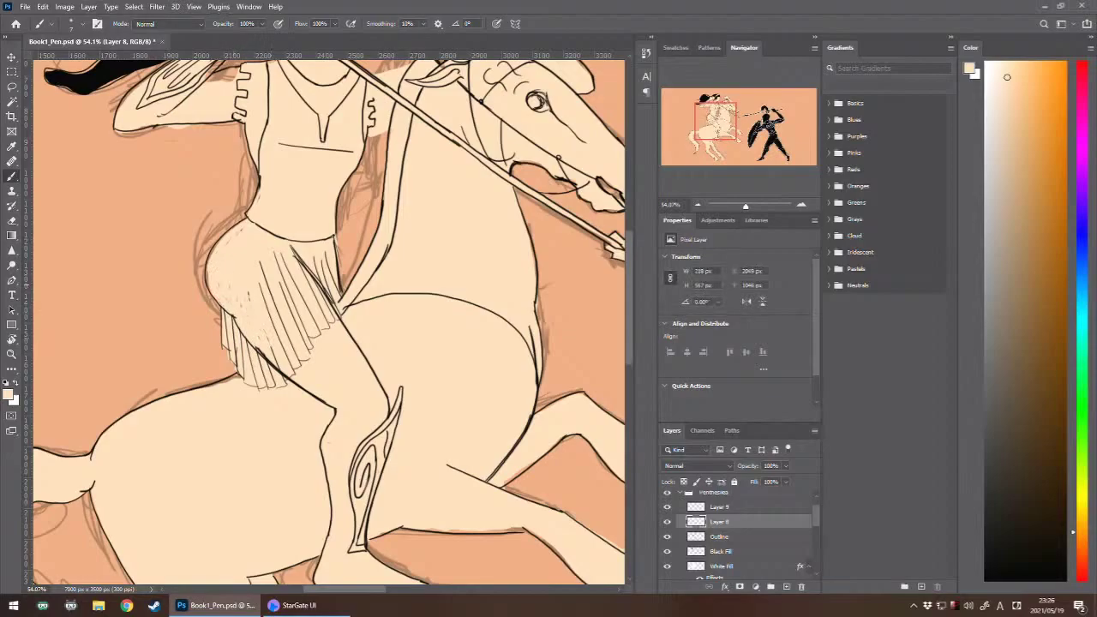
- Toggle the visibility of the two new layers to compare the rider's old and new hip shapes across the whole composition
{"action": "key", "text": "ctrl+minus"}
{"action": "key", "text": "ctrl+minus"}
{"action": "key", "text": "ctrl+minus"}
{"action": "key", "text": "ctrl+minus"}
{"action": "key", "text": "ctrl+minus"}
{"action": "key", "text": "ctrl+plus"}
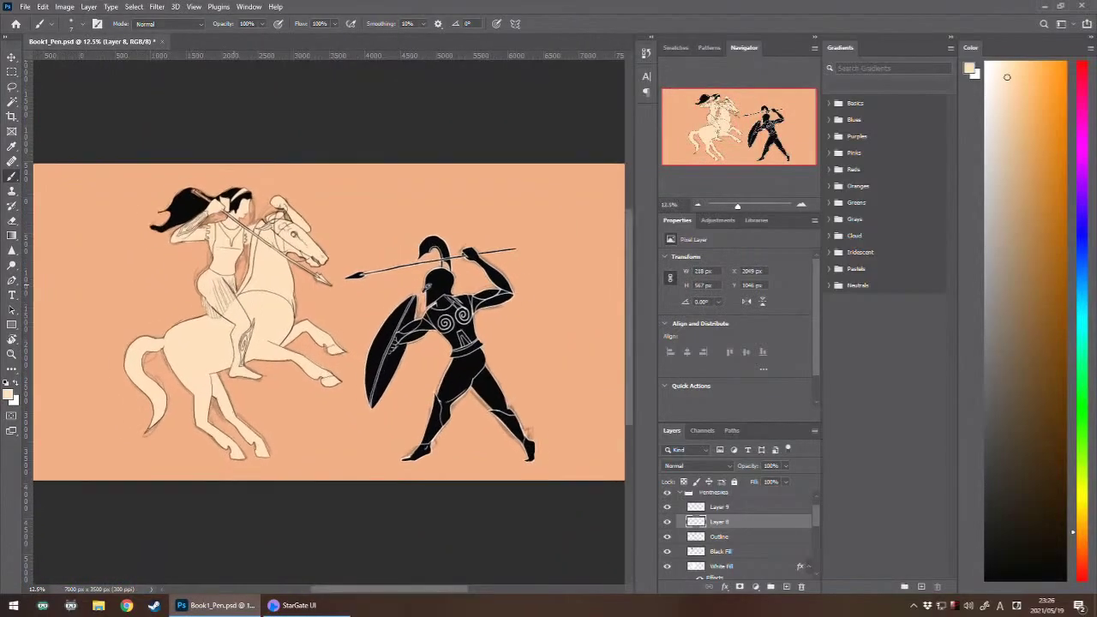
{"action": "key", "text": "ctrl+plus"}
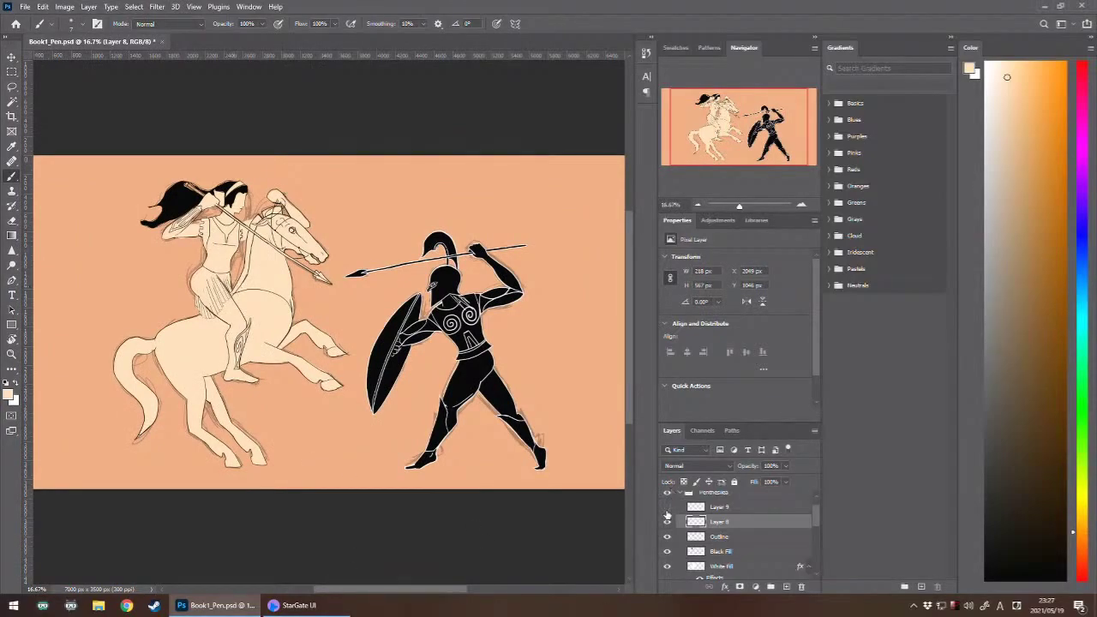
{"action": "left_click", "coordinate": [667, 522]}
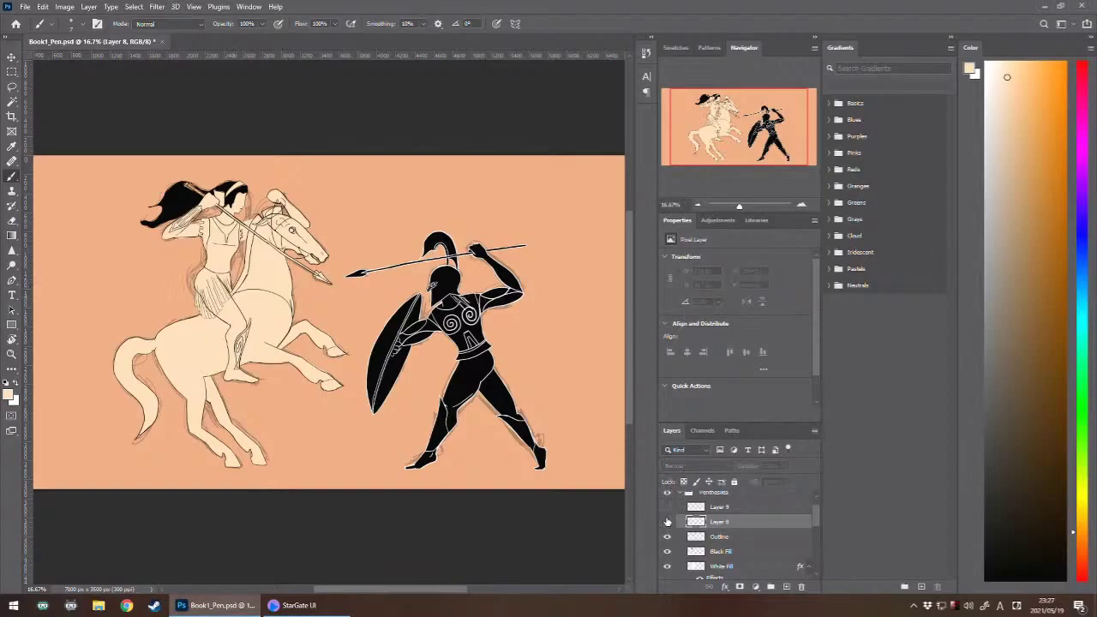
{"action": "left_click", "coordinate": [668, 521]}
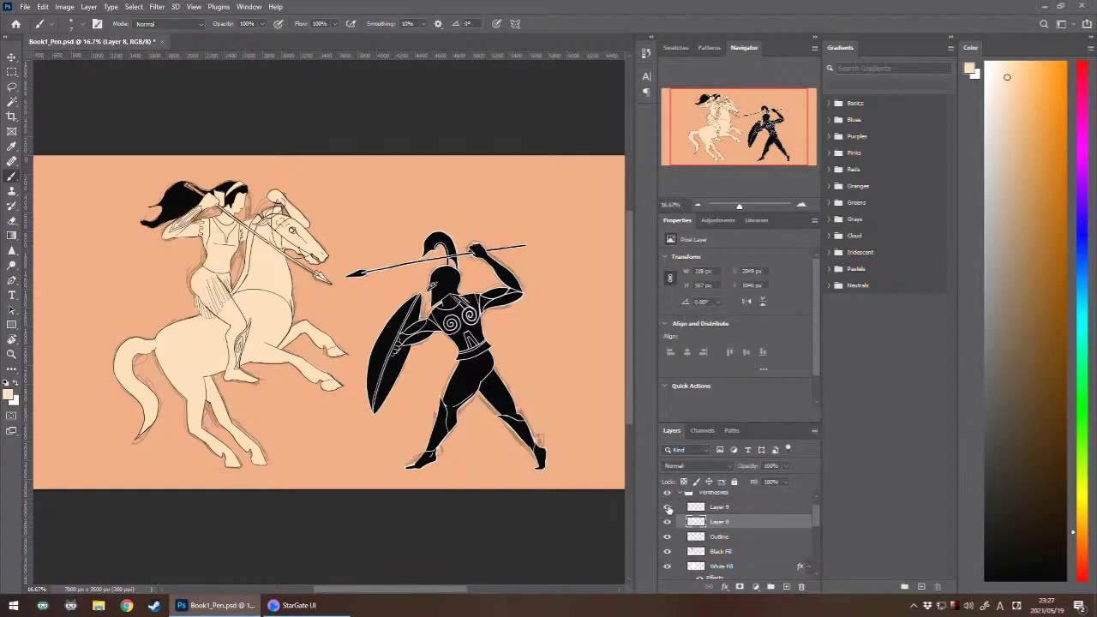
- Try to lasso the rider's lower leg on the Outline layer and enlarge it slightly with Free Transform
{"action": "scroll", "coordinate": [208, 379], "scroll_direction": "up", "scroll_amount": 3}
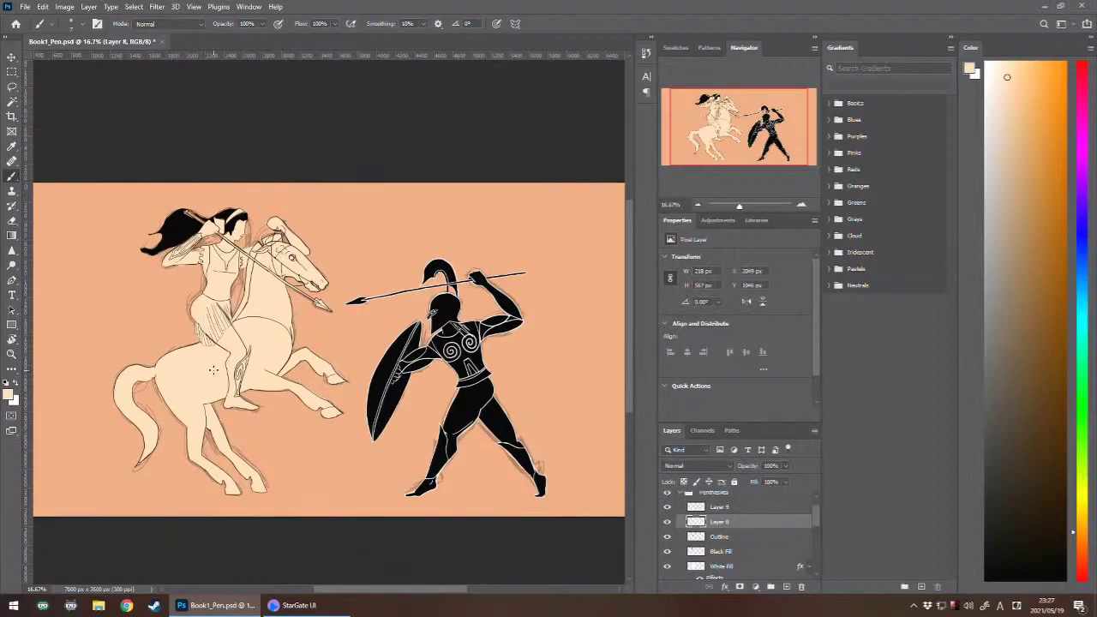
{"action": "scroll", "coordinate": [208, 379], "scroll_direction": "up", "scroll_amount": 1}
{"action": "scroll", "coordinate": [208, 378], "scroll_direction": "up", "scroll_amount": 5}
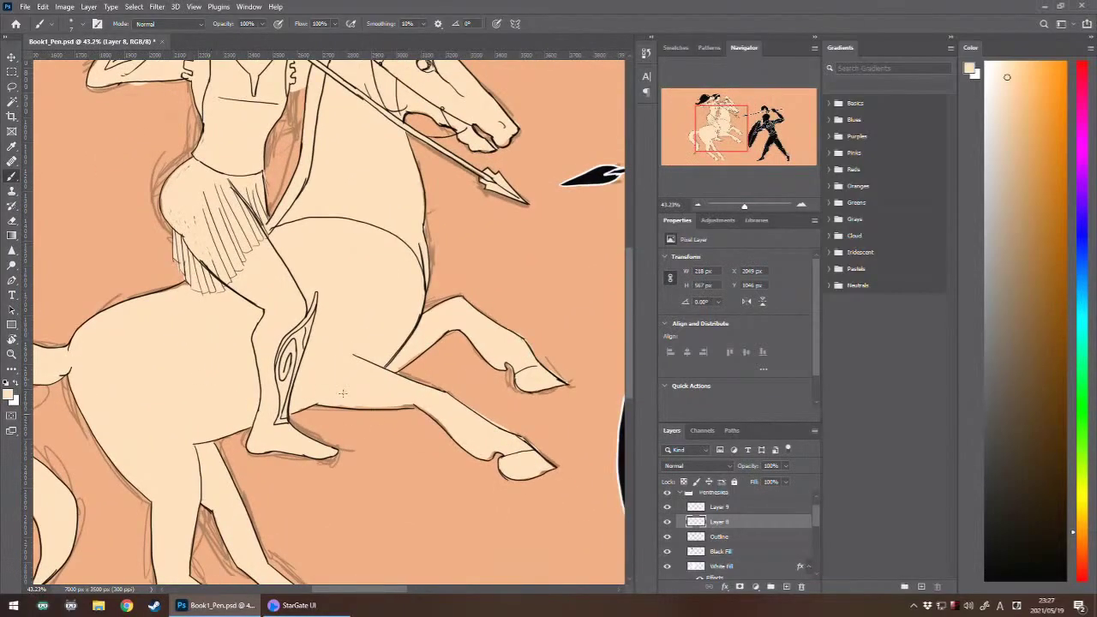
{"action": "left_click", "coordinate": [708, 540]}
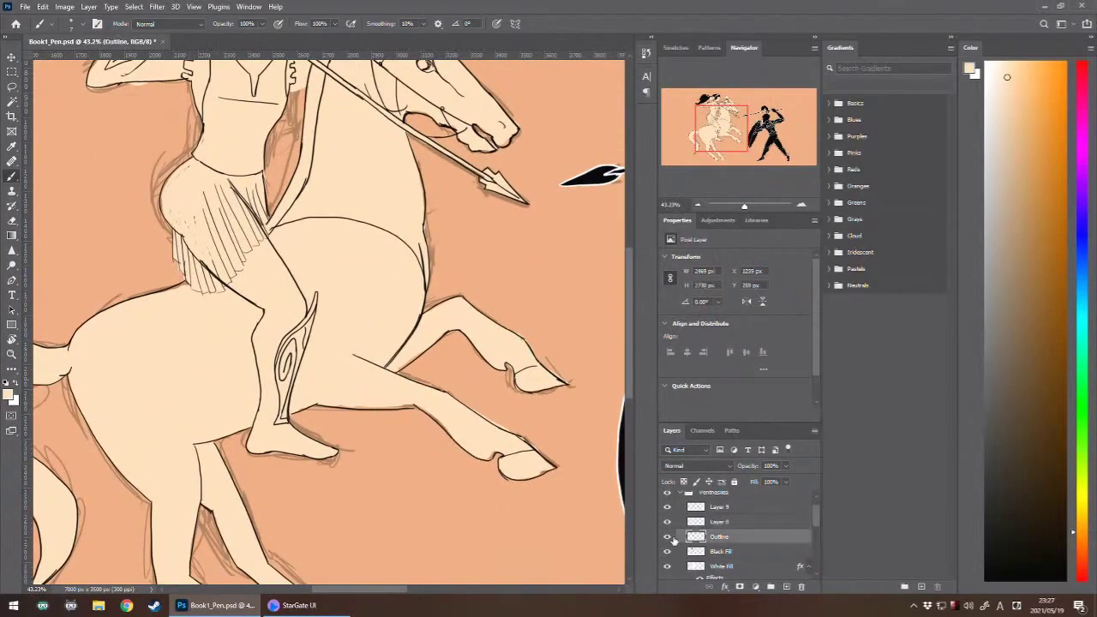
{"action": "key", "text": "l"}
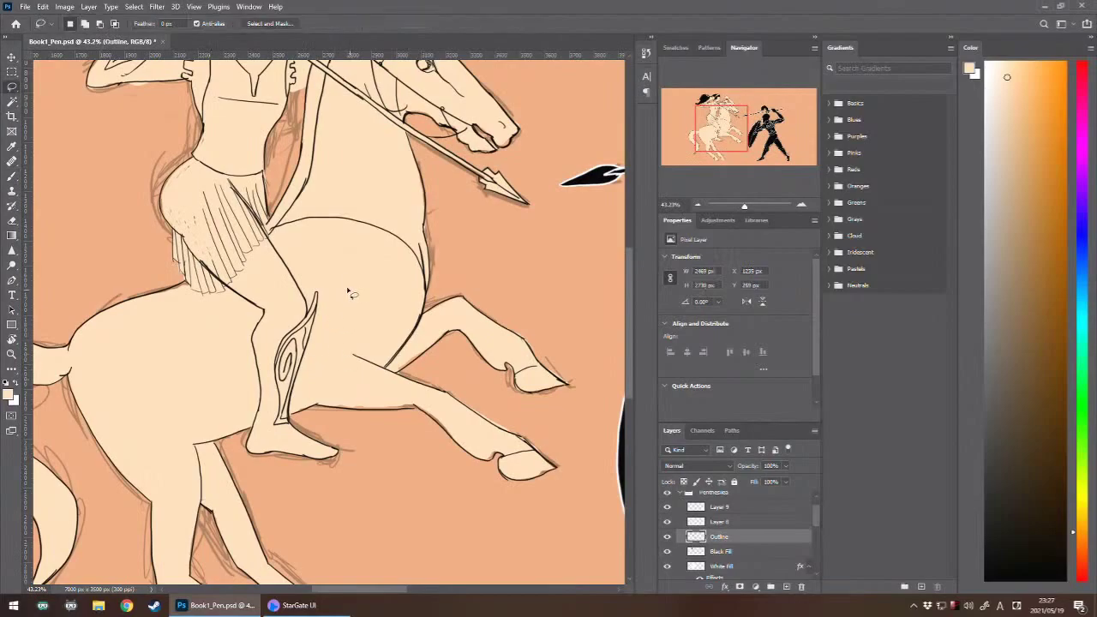
{"action": "mouse_move", "coordinate": [353, 288]}
{"action": "left_mouse_down"}
{"action": "mouse_move", "coordinate": [287, 280]}
{"action": "mouse_move", "coordinate": [233, 316]}
{"action": "mouse_move", "coordinate": [223, 421]}
{"action": "mouse_move", "coordinate": [382, 513]}
{"action": "mouse_move", "coordinate": [383, 294]}
{"action": "mouse_move", "coordinate": [335, 313]}
{"action": "left_mouse_up"}
{"action": "key", "text": "ctrl+d"}
{"action": "mouse_move", "coordinate": [321, 292]}
{"action": "left_mouse_down"}
{"action": "mouse_move", "coordinate": [283, 305]}
{"action": "mouse_move", "coordinate": [249, 339]}
{"action": "mouse_move", "coordinate": [257, 467]}
{"action": "mouse_move", "coordinate": [343, 473]}
{"action": "mouse_move", "coordinate": [292, 408]}
{"action": "mouse_move", "coordinate": [319, 294]}
{"action": "left_mouse_up"}
{"action": "key", "text": "ctrl+t"}
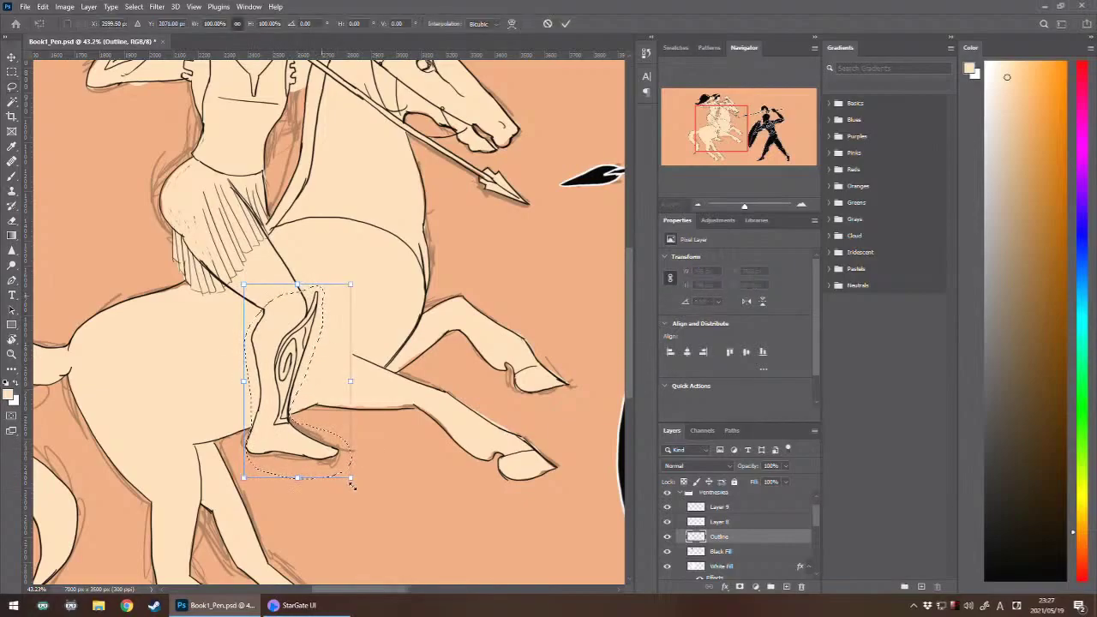
{"action": "left_click_drag", "start_coordinate": [351, 477], "coordinate": [355, 491]}
{"action": "left_click_drag", "start_coordinate": [350, 444], "coordinate": [346, 448]}
{"action": "key", "text": "Return"}
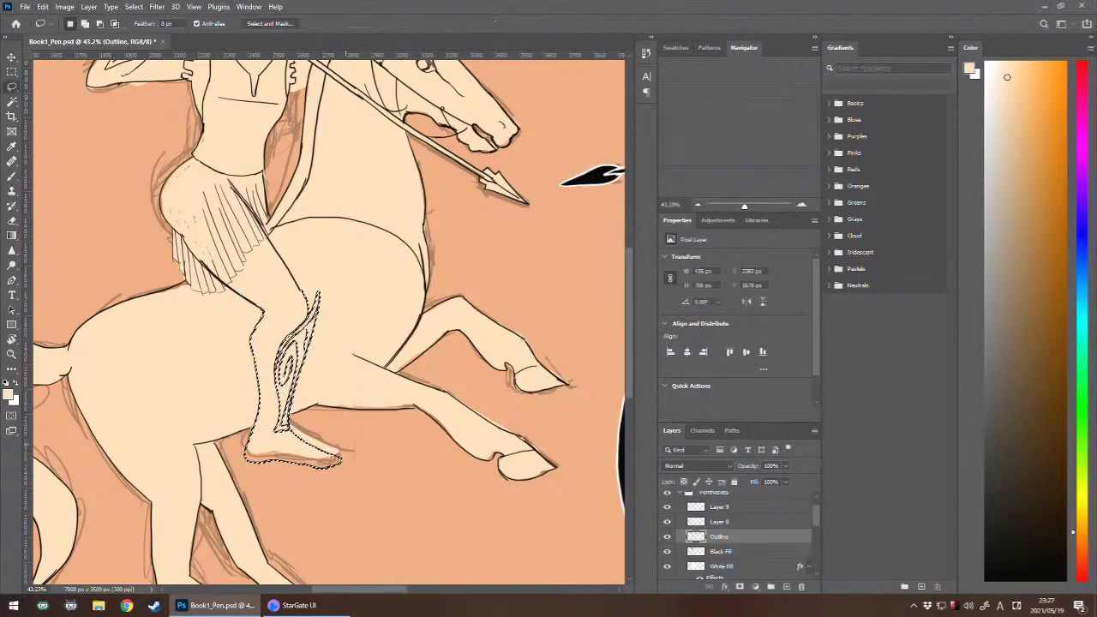
{"action": "key", "text": "m"}
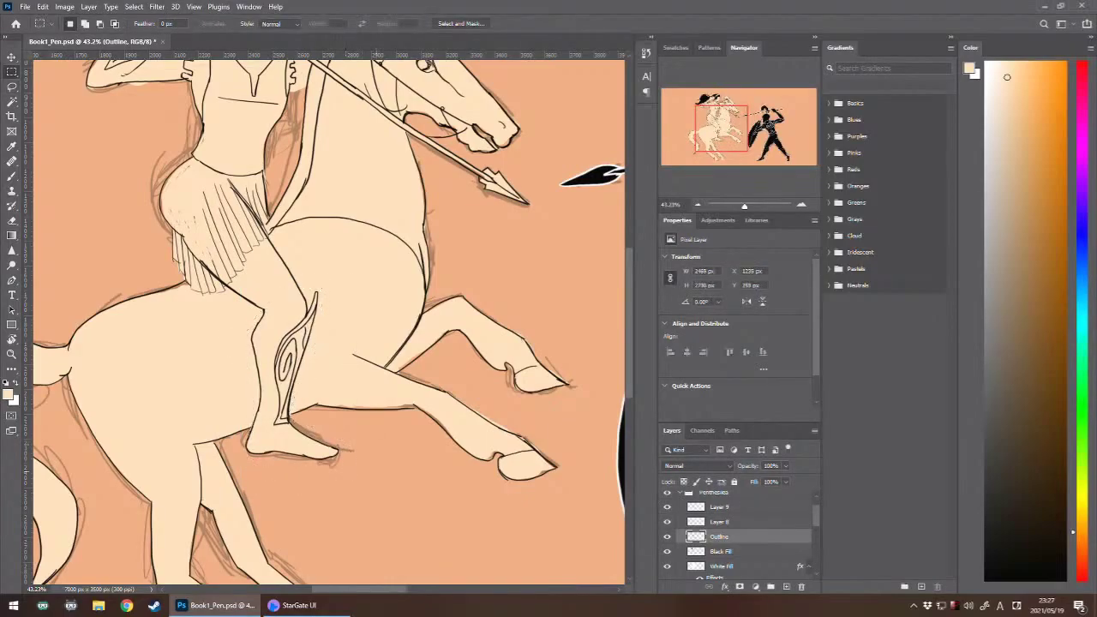
{"action": "key", "text": "ctrl+d"}
- Try to transform the lassoed lower leg on the Outline and White Fill layers together
{"action": "left_click", "coordinate": [721, 566], "text": "ctrl"}
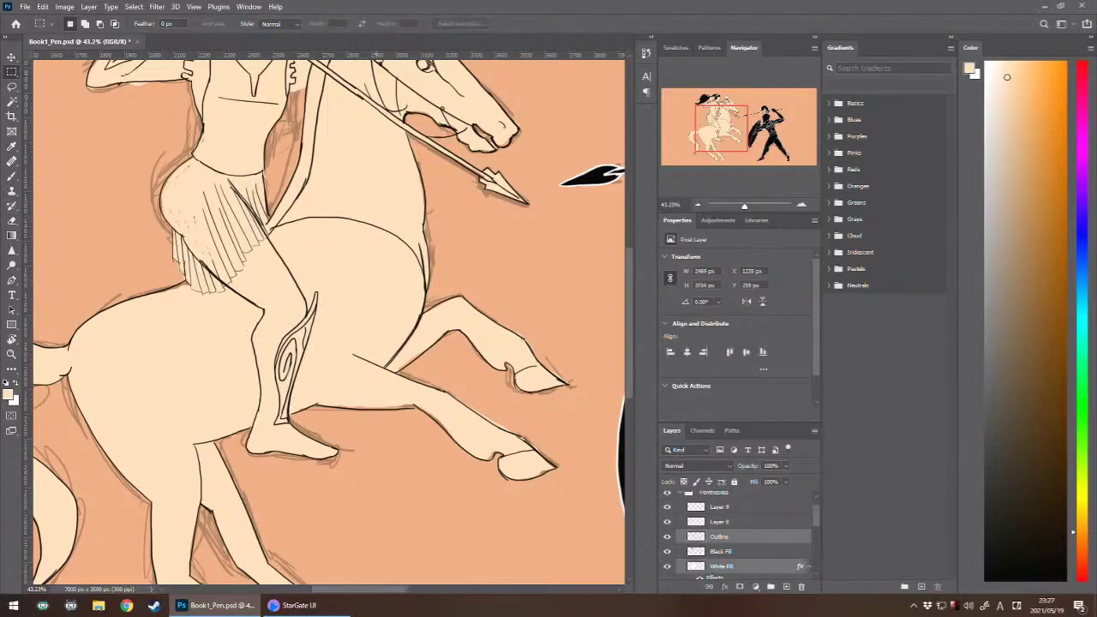
{"action": "key", "text": "l"}
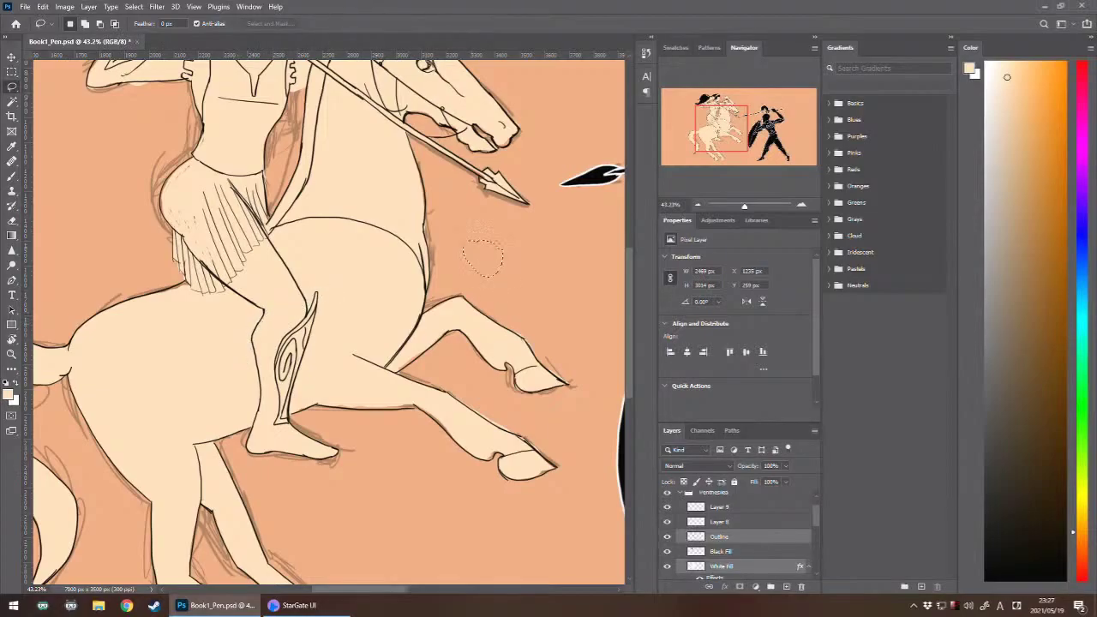
{"action": "mouse_move", "coordinate": [336, 290]}
{"action": "left_mouse_down"}
{"action": "mouse_move", "coordinate": [255, 316]}
{"action": "mouse_move", "coordinate": [229, 373]}
{"action": "mouse_move", "coordinate": [249, 424]}
{"action": "mouse_move", "coordinate": [244, 457]}
{"action": "mouse_move", "coordinate": [278, 484]}
{"action": "mouse_move", "coordinate": [347, 482]}
{"action": "left_mouse_up"}
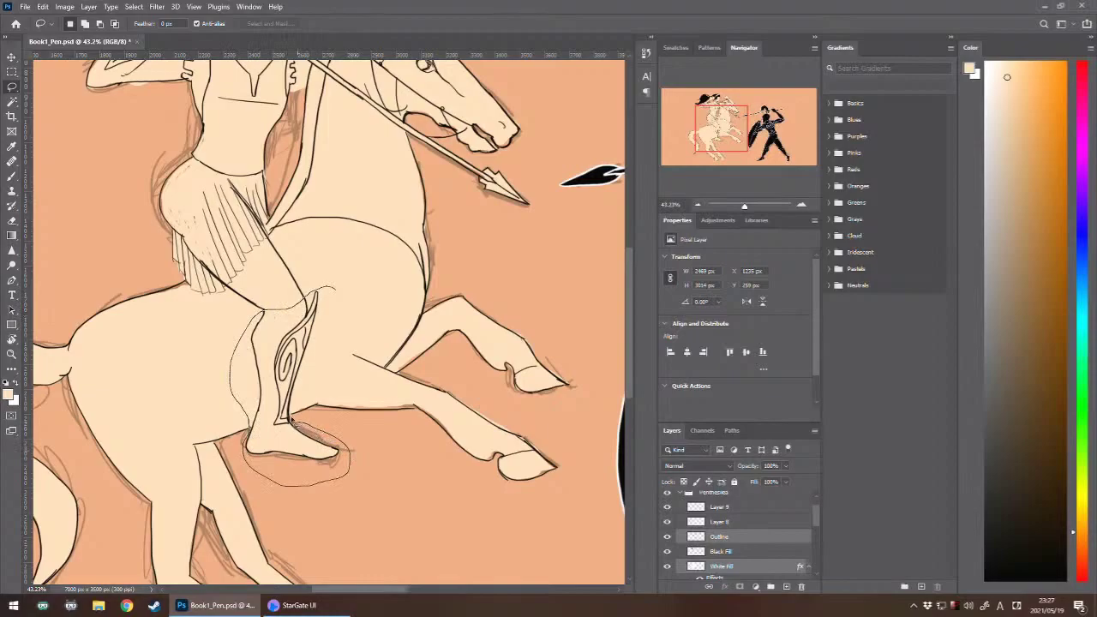
{"action": "left_click_drag", "start_coordinate": [293, 421], "coordinate": [343, 293]}
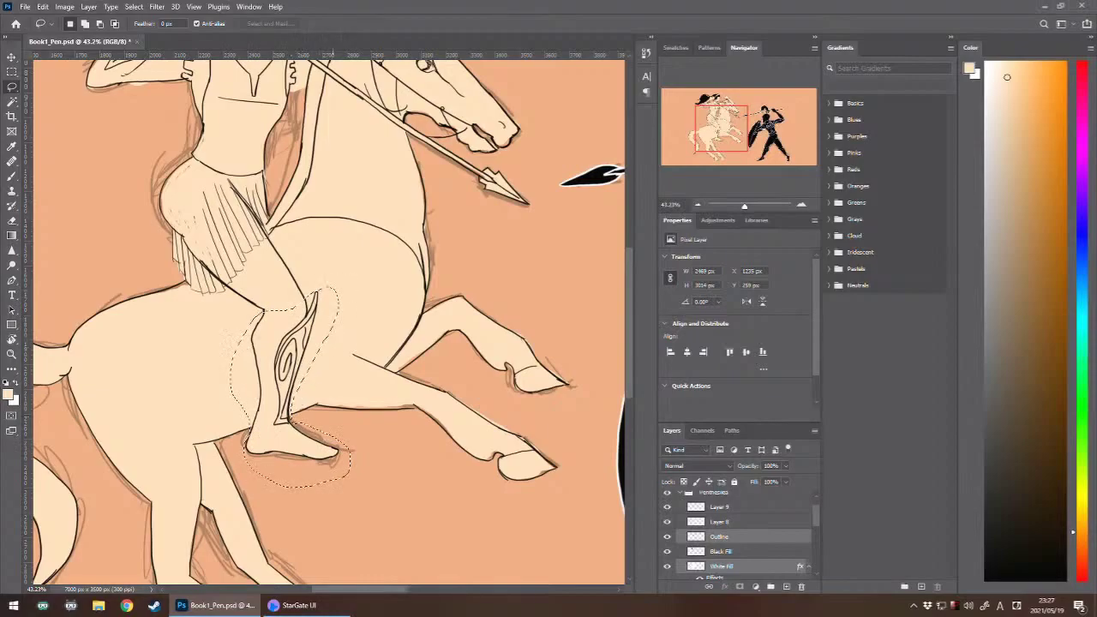
{"action": "key", "text": "ctrl+t"}
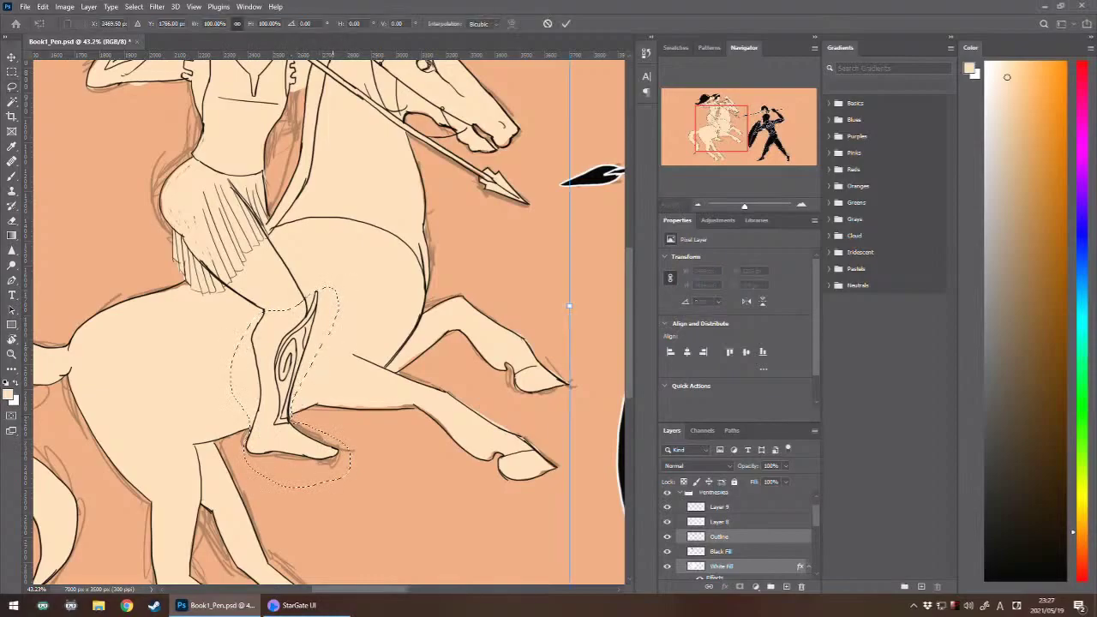
{"action": "scroll", "coordinate": [377, 287], "scroll_direction": "down", "scroll_amount": 3}
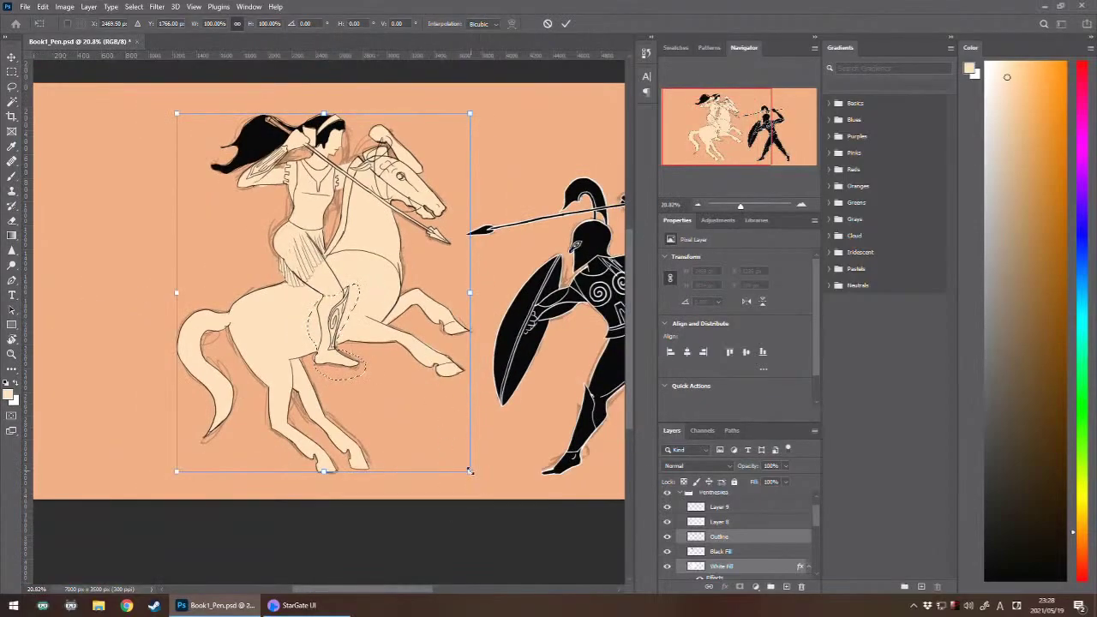
{"action": "left_click_drag", "start_coordinate": [470, 471], "coordinate": [512, 521]}
{"action": "key", "text": "ctrl+z"}
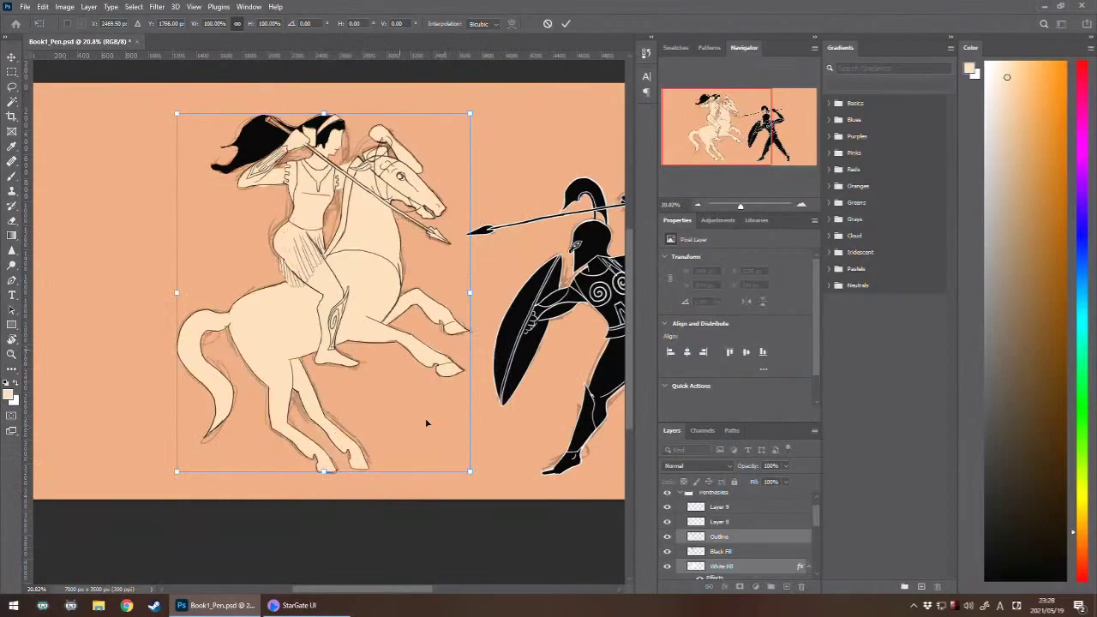
{"action": "key", "text": "Return"}
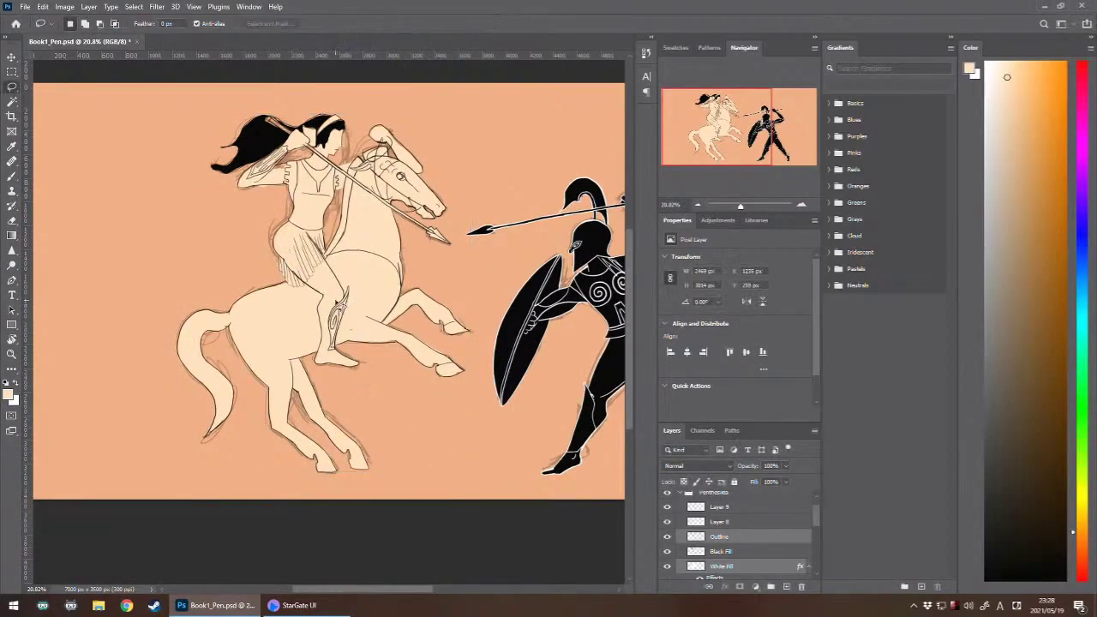
- Lasso the rider's lower leg on the Outline layer alone, lengthen it downward, and rotate it about 3 degrees with Free Transform
{"action": "scroll", "coordinate": [336, 302], "scroll_direction": "up", "scroll_amount": 3}
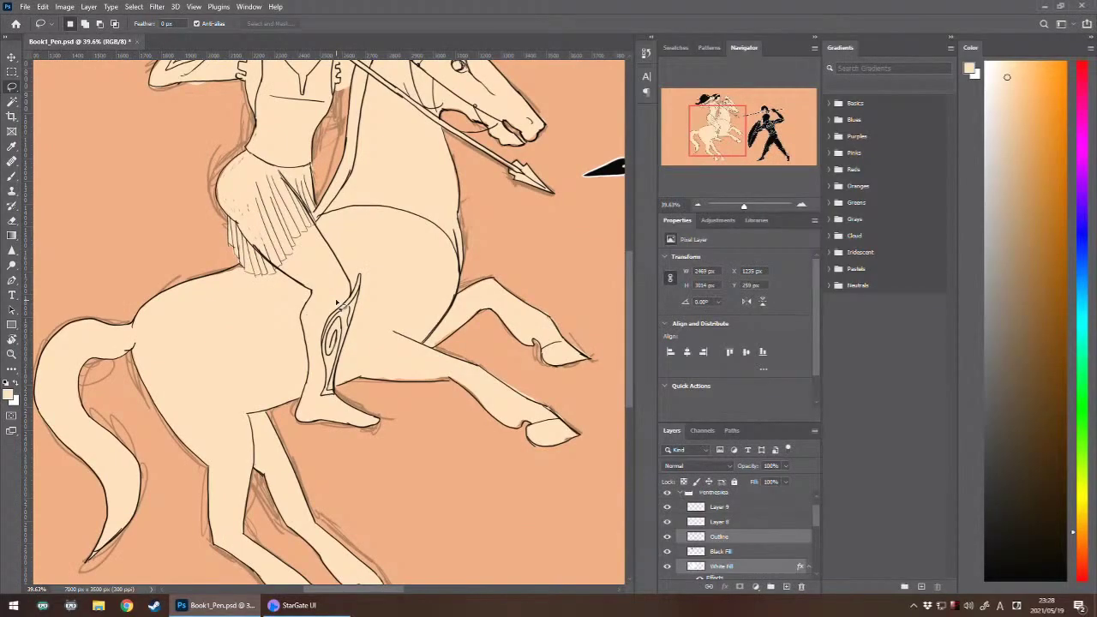
{"action": "left_click", "coordinate": [337, 302], "text": "ctrl"}
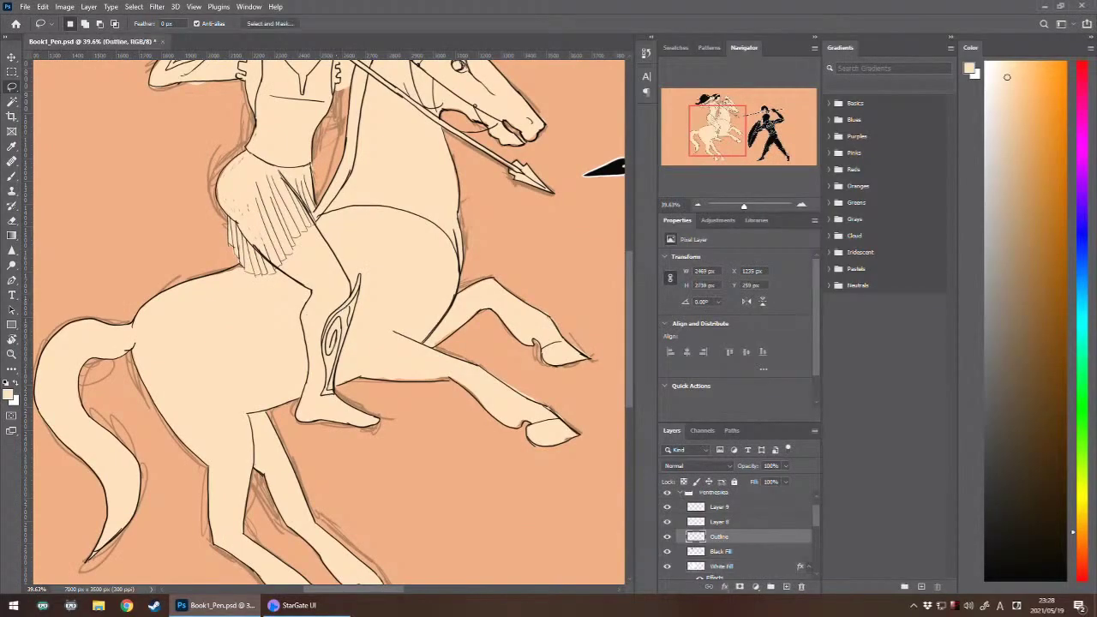
{"action": "mouse_move", "coordinate": [313, 302]}
{"action": "left_mouse_down"}
{"action": "mouse_move", "coordinate": [289, 362]}
{"action": "mouse_move", "coordinate": [305, 401]}
{"action": "mouse_move", "coordinate": [299, 427]}
{"action": "mouse_move", "coordinate": [366, 437]}
{"action": "mouse_move", "coordinate": [397, 426]}
{"action": "mouse_move", "coordinate": [337, 389]}
{"action": "mouse_move", "coordinate": [367, 273]}
{"action": "left_mouse_up"}
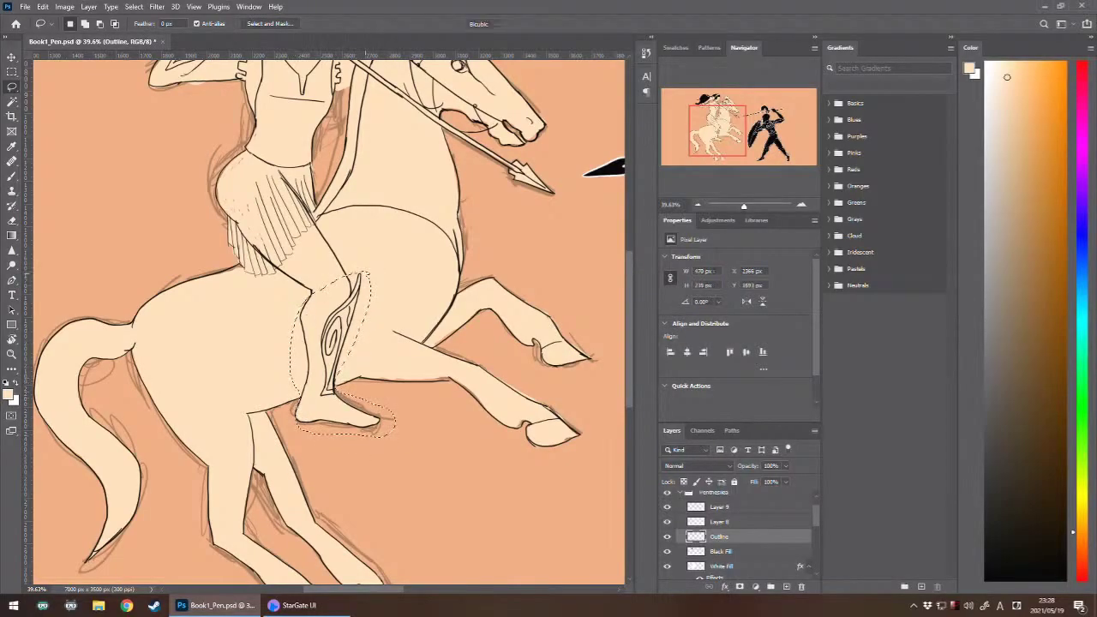
{"action": "key", "text": "ctrl+t"}
{"action": "left_click_drag", "start_coordinate": [289, 435], "coordinate": [280, 450]}
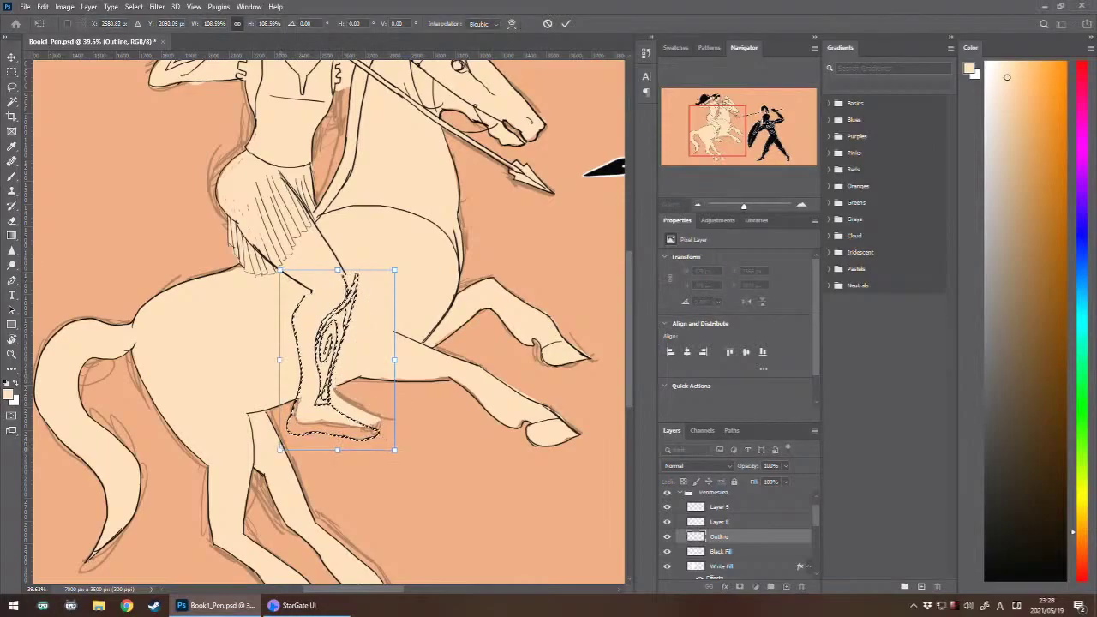
{"action": "left_click_drag", "start_coordinate": [403, 264], "coordinate": [408, 268]}
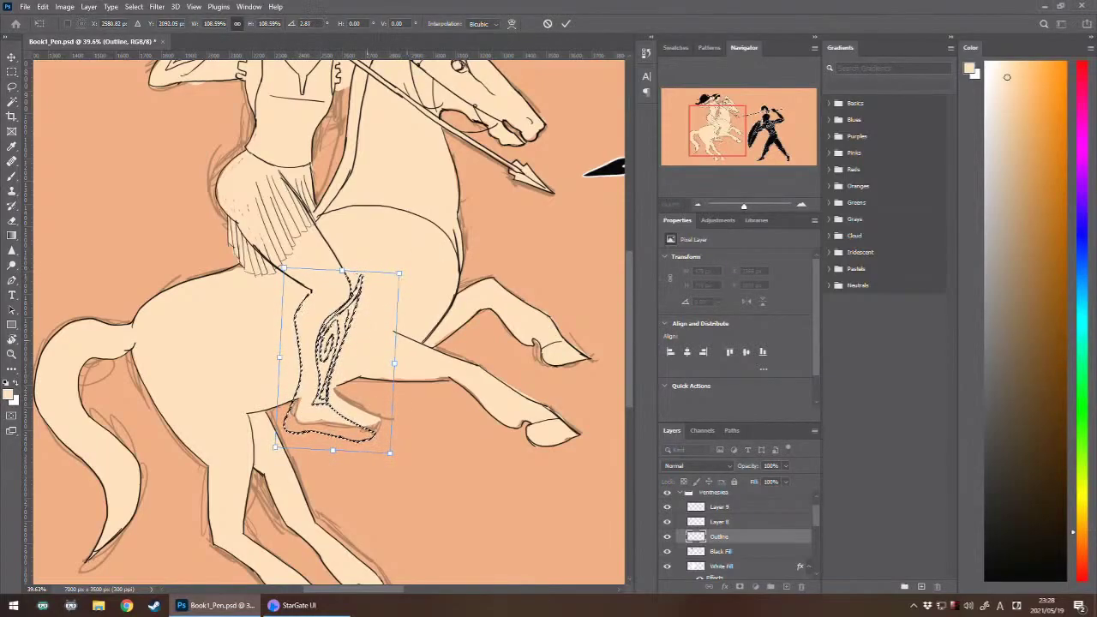
{"action": "key", "text": "Return"}
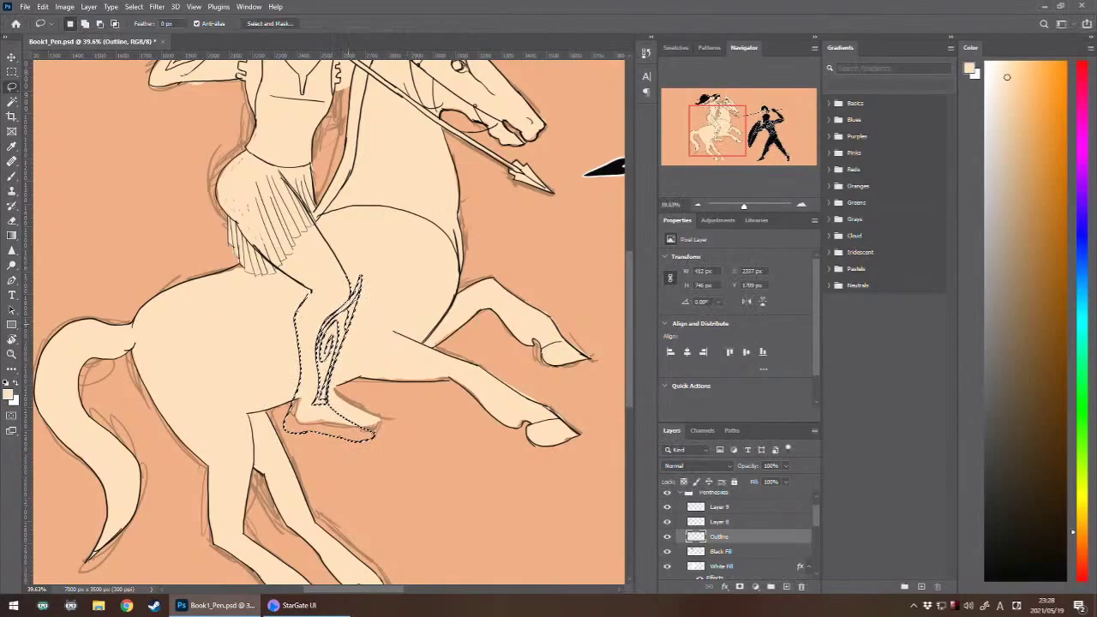
{"action": "key", "text": "ctrl+d"}
{"action": "scroll", "coordinate": [400, 310], "scroll_direction": "down", "scroll_amount": 8}
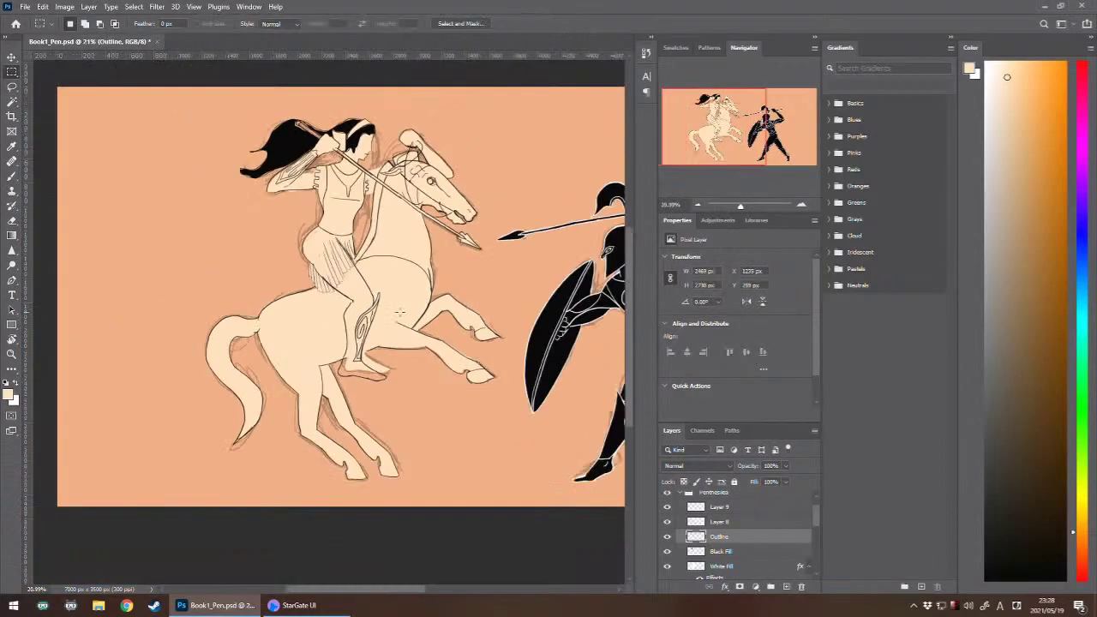
{"action": "scroll", "coordinate": [229, 308], "scroll_direction": "up", "scroll_amount": 3}
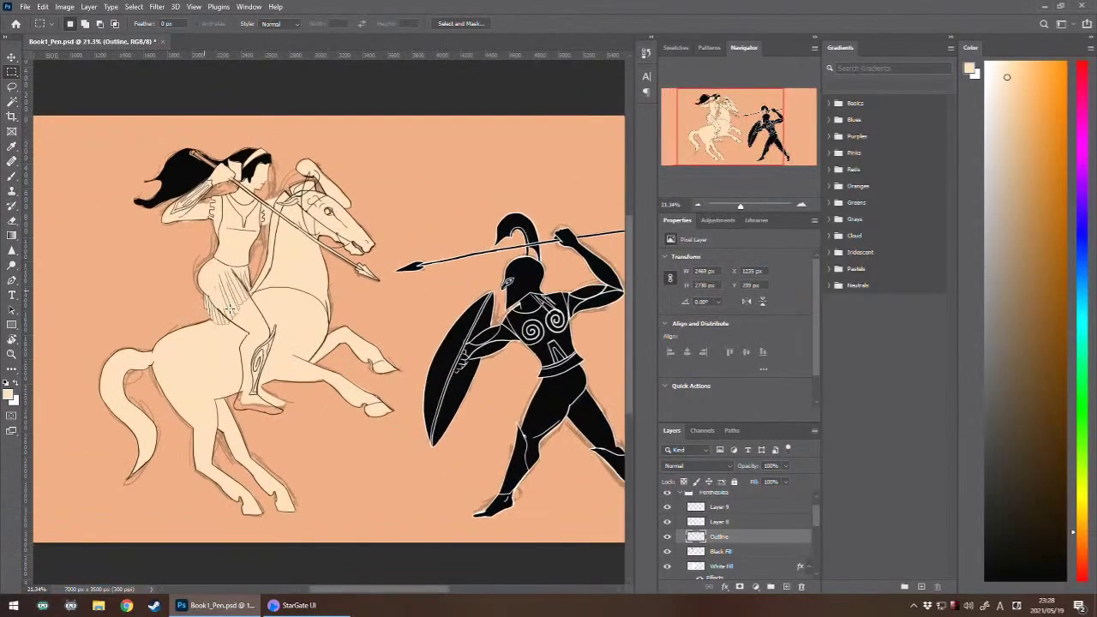
{"action": "scroll", "coordinate": [230, 308], "scroll_direction": "up", "scroll_amount": 2}
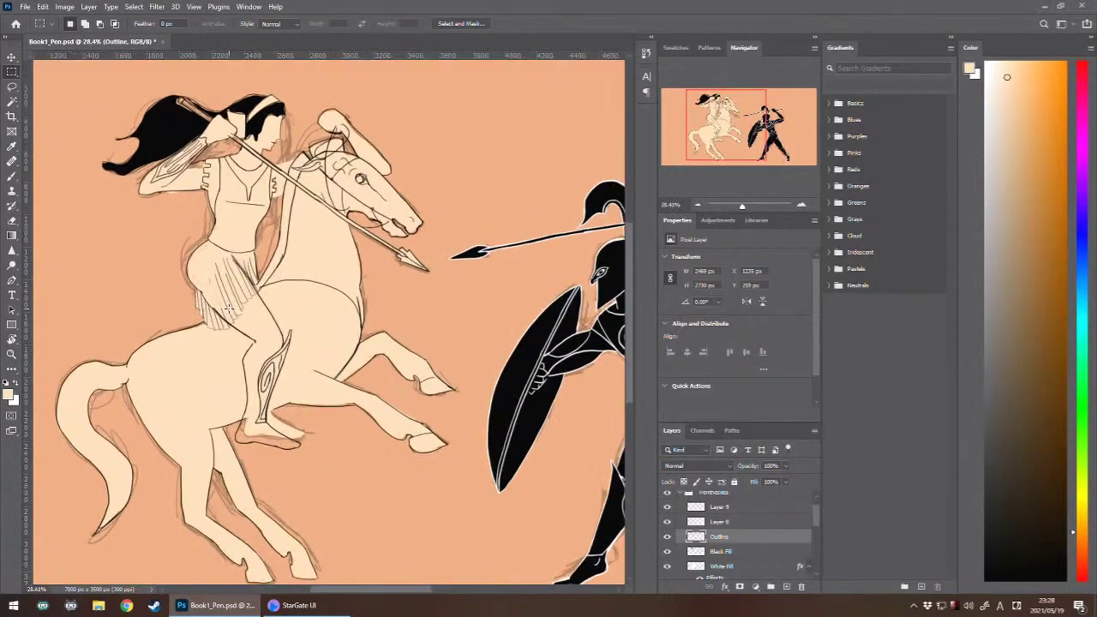
- Undo the deselection and the resizing and rotation of the rider's lower leg
{"action": "key", "text": "ctrl+z"}
{"action": "key", "text": "ctrl+z"}
{"action": "key", "text": "ctrl+z"}
{"action": "key", "text": "ctrl+z"}
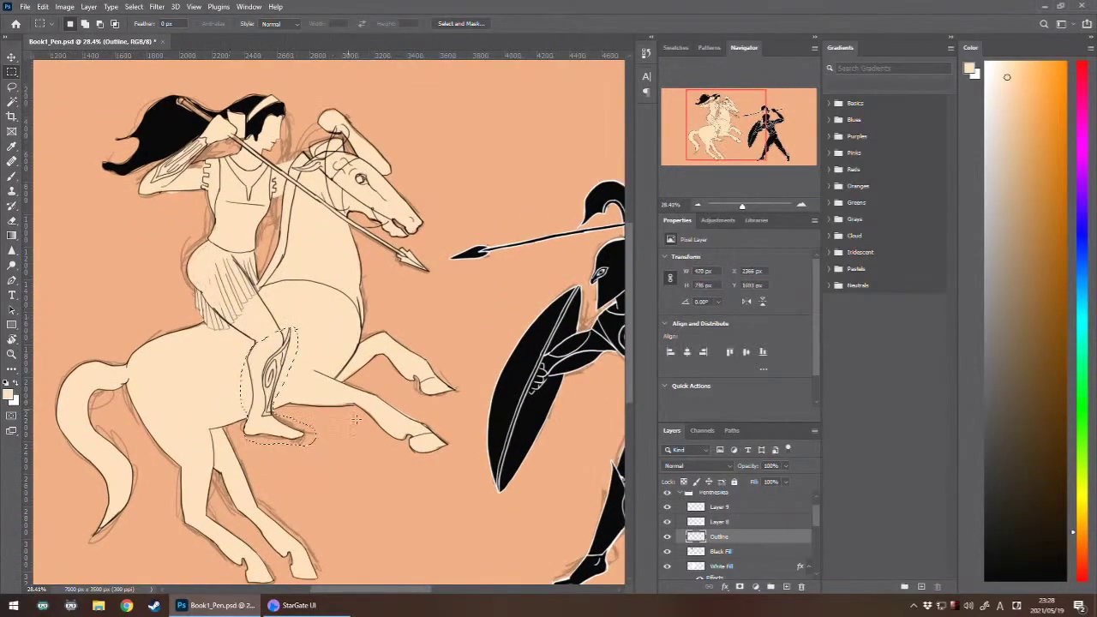
{"action": "scroll", "coordinate": [361, 448], "scroll_direction": "down", "scroll_amount": 3}
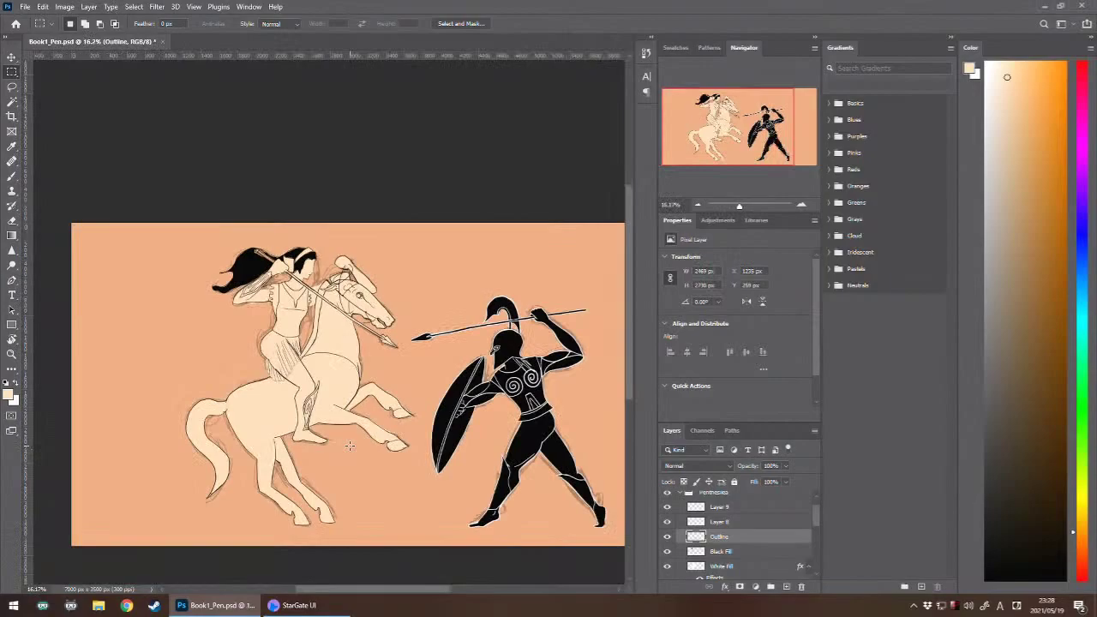
- Lasso the rider's lower leg on the Outline layer, enlarge it to about 106%, rotate it 4.79 degrees, and shift it slightly left
{"action": "scroll", "coordinate": [347, 444], "scroll_direction": "down", "scroll_amount": 1}
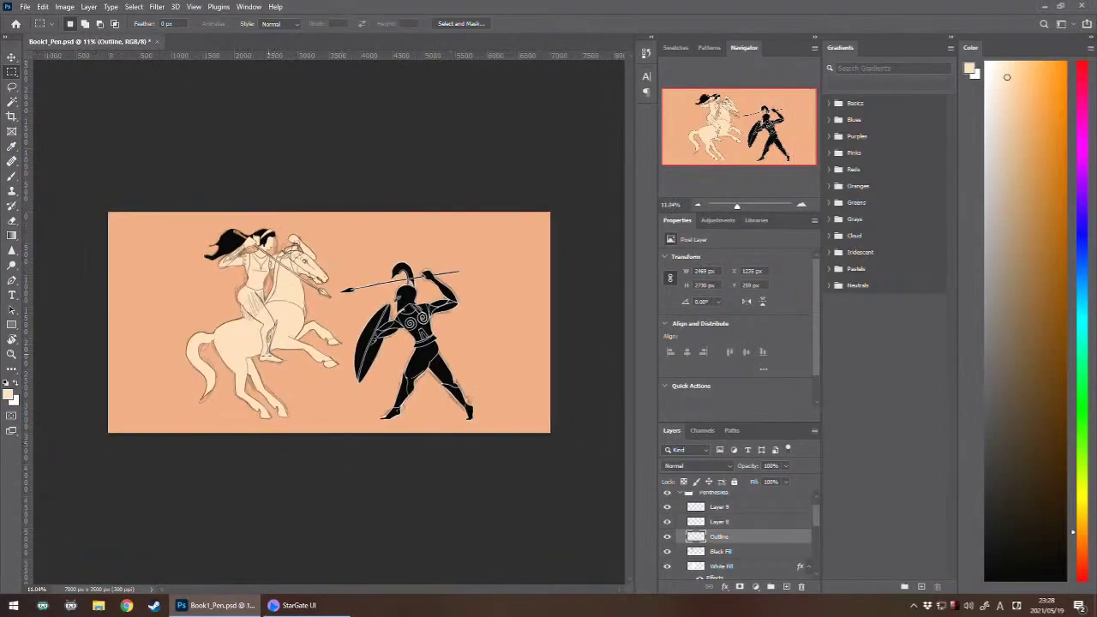
{"action": "scroll", "coordinate": [308, 336], "scroll_direction": "up", "scroll_amount": 2}
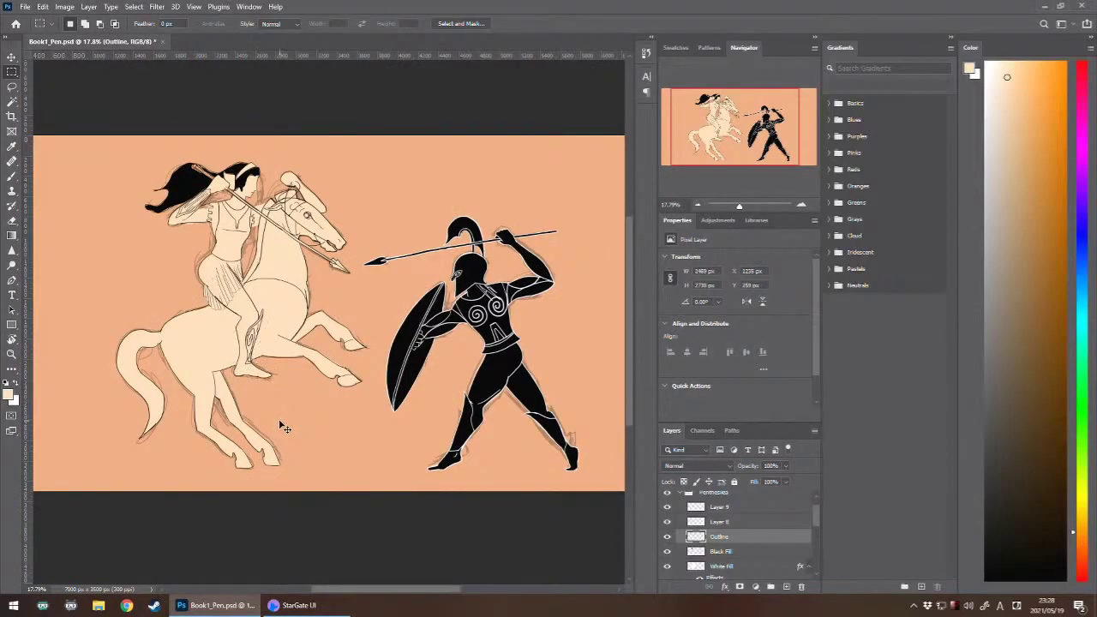
{"action": "scroll", "coordinate": [256, 392], "scroll_direction": "up", "scroll_amount": 4}
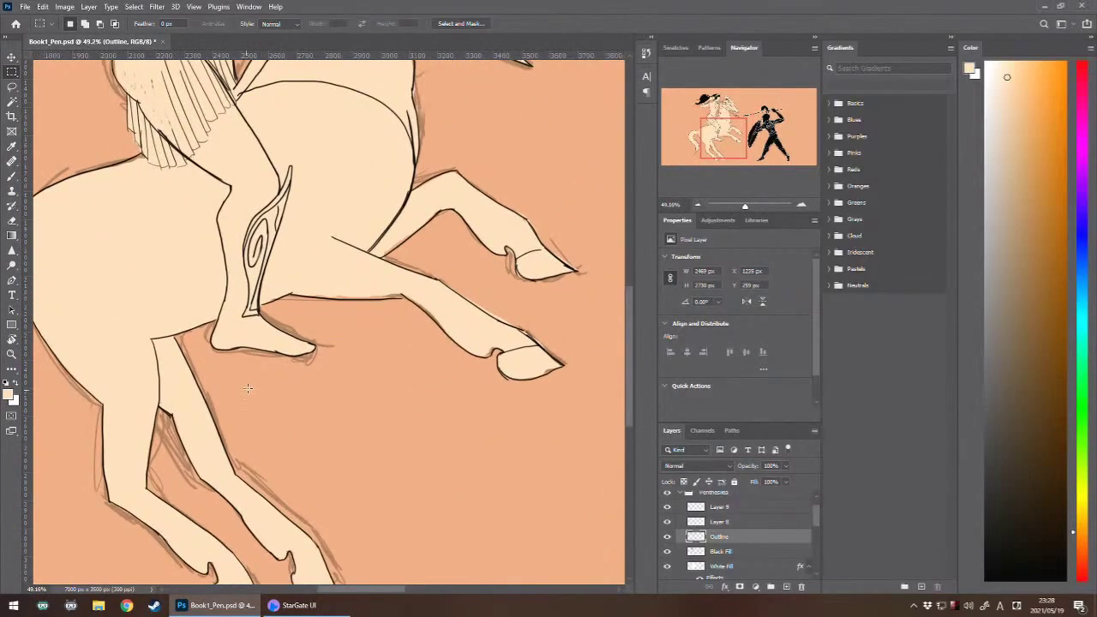
{"action": "scroll", "coordinate": [294, 362], "scroll_direction": "up", "scroll_amount": 5}
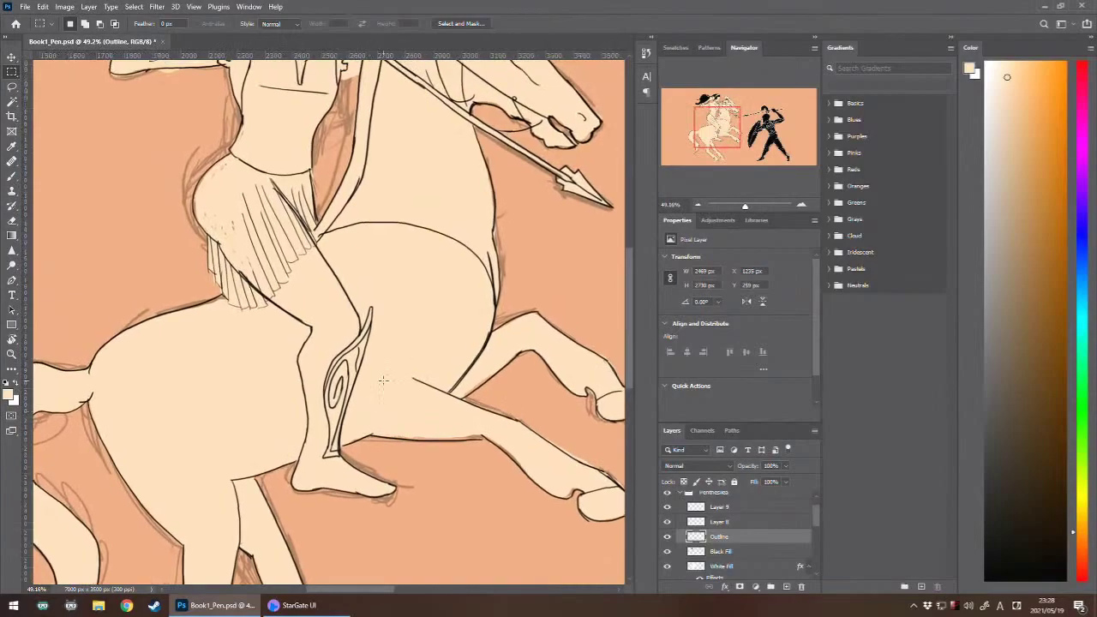
{"action": "key", "text": "l"}
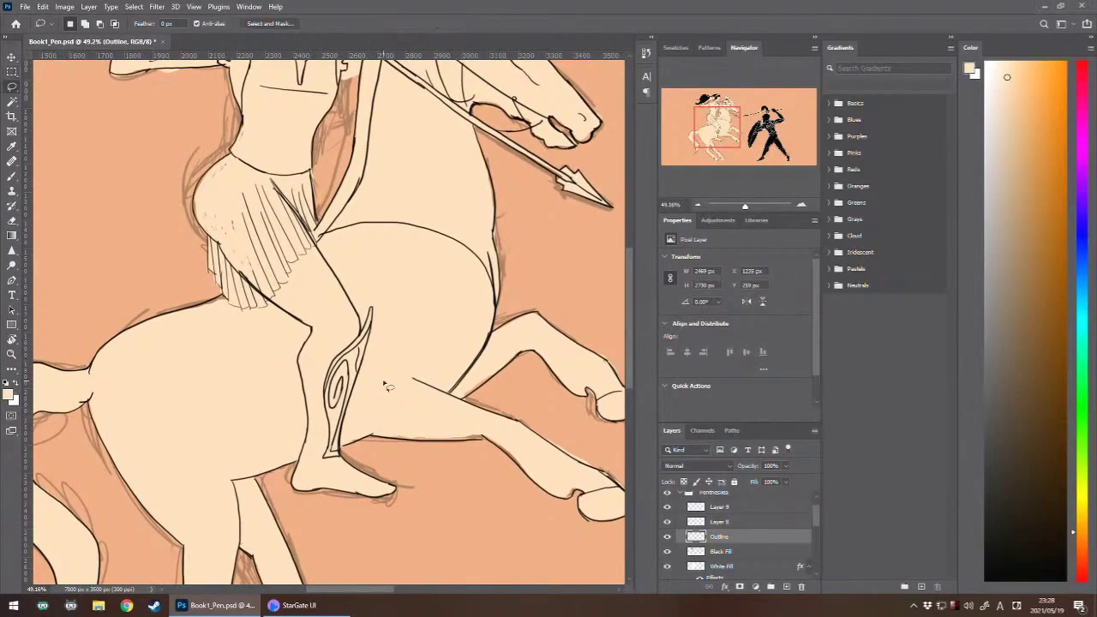
{"action": "mouse_move", "coordinate": [383, 306]}
{"action": "left_mouse_down"}
{"action": "mouse_move", "coordinate": [322, 321]}
{"action": "mouse_move", "coordinate": [298, 344]}
{"action": "mouse_move", "coordinate": [289, 369]}
{"action": "mouse_move", "coordinate": [299, 470]}
{"action": "mouse_move", "coordinate": [288, 478]}
{"action": "mouse_move", "coordinate": [302, 510]}
{"action": "mouse_move", "coordinate": [415, 506]}
{"action": "mouse_move", "coordinate": [385, 463]}
{"action": "mouse_move", "coordinate": [343, 453]}
{"action": "mouse_move", "coordinate": [383, 344]}
{"action": "mouse_move", "coordinate": [385, 313]}
{"action": "left_mouse_up"}
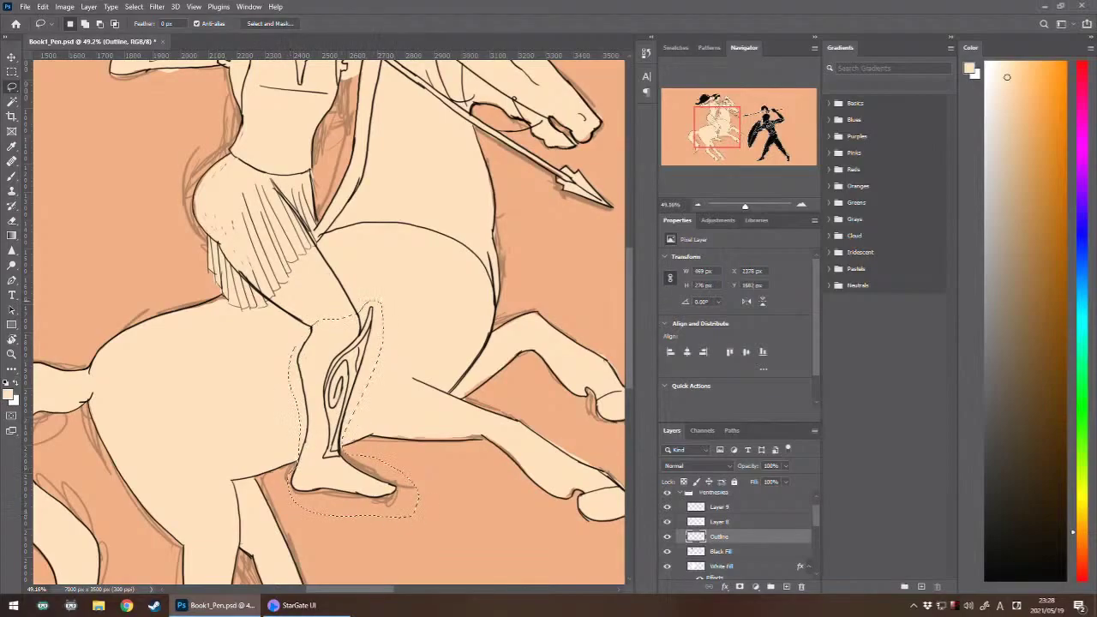
{"action": "key", "text": "ctrl+t"}
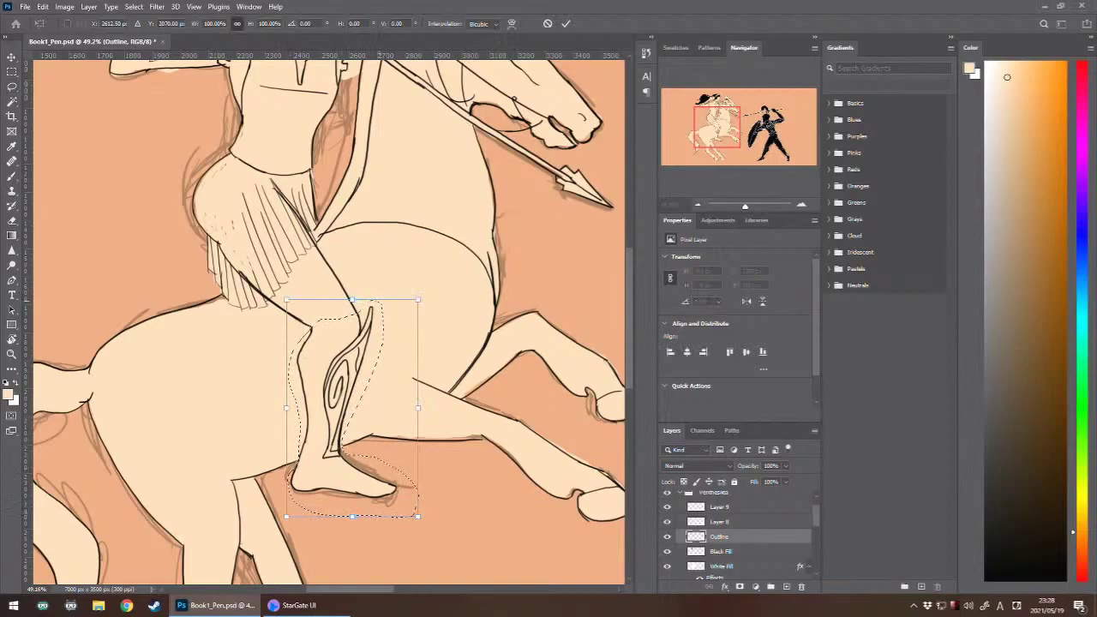
{"action": "left_click_drag", "start_coordinate": [417, 516], "coordinate": [428, 532]}
{"action": "left_click_drag", "start_coordinate": [438, 299], "coordinate": [447, 305]}
{"action": "left_click_drag", "start_coordinate": [386, 364], "coordinate": [375, 363]}
{"action": "scroll", "coordinate": [367, 274], "scroll_direction": "down", "scroll_amount": 3}
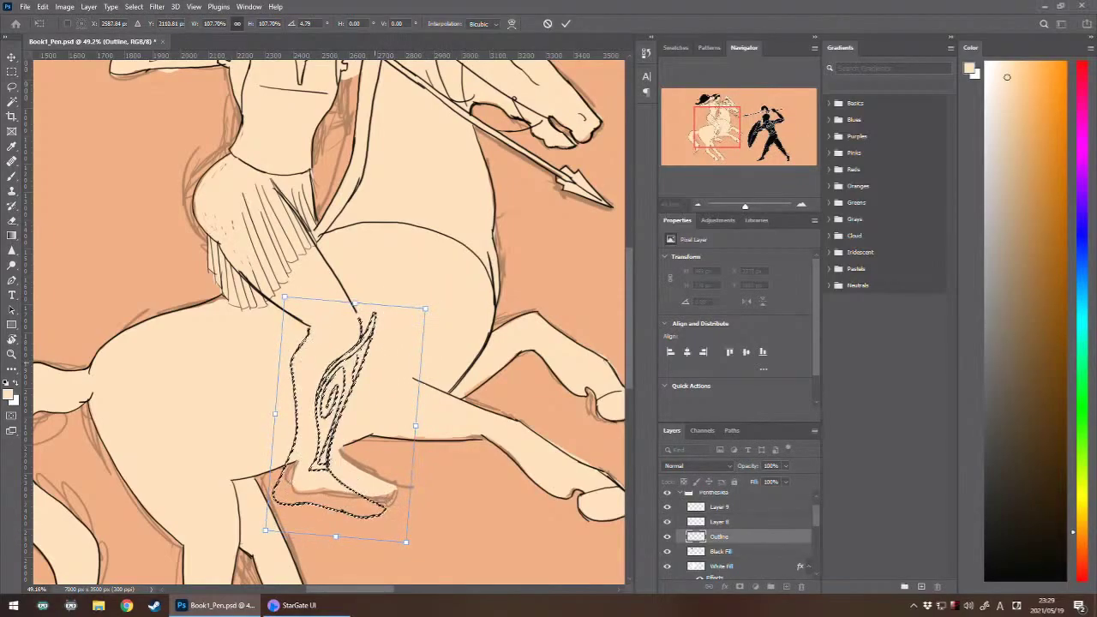
{"action": "scroll", "coordinate": [366, 274], "scroll_direction": "down", "scroll_amount": 3}
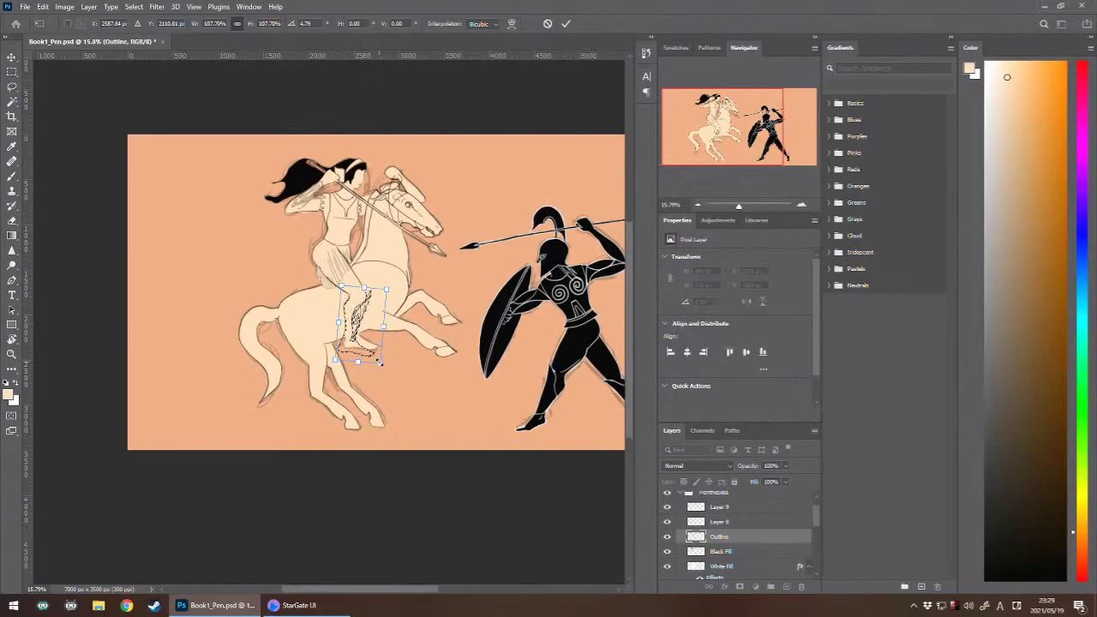
{"action": "left_click_drag", "start_coordinate": [380, 363], "coordinate": [380, 362]}
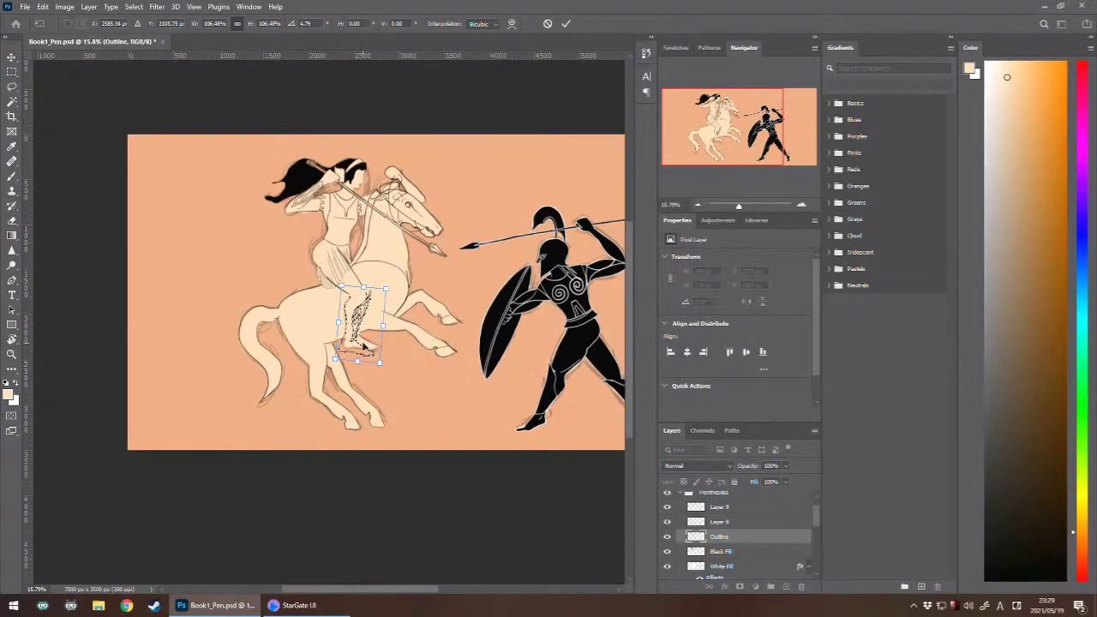
{"action": "key", "text": "Return"}
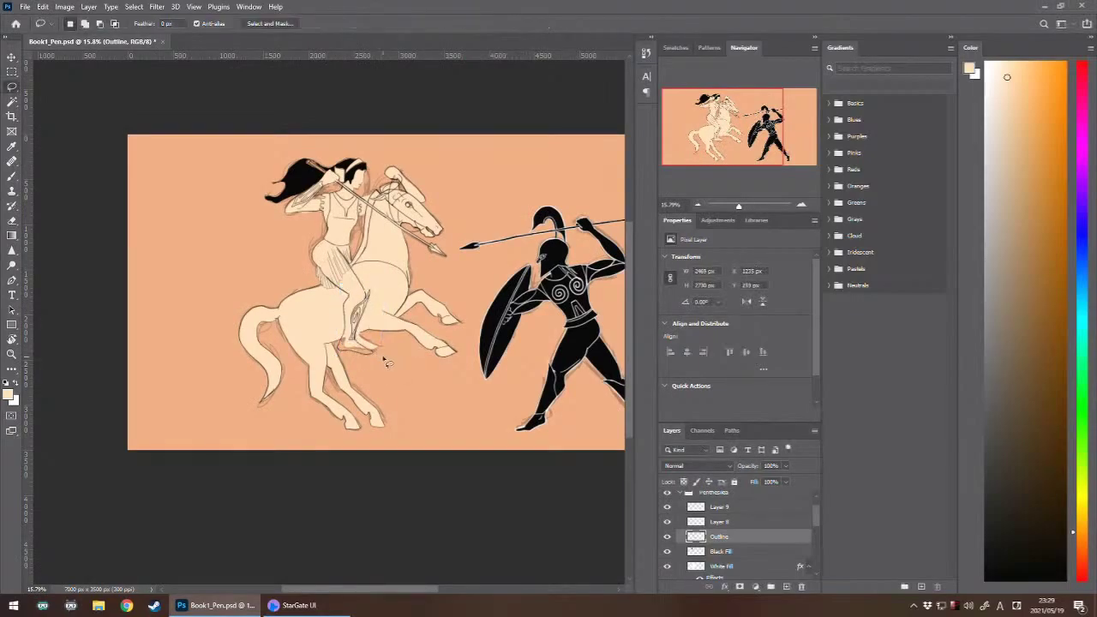
- Delete the excess cream above the rider's repositioned foot on the White Fill layer using a lasso selection
{"action": "scroll", "coordinate": [384, 362], "scroll_direction": "up", "scroll_amount": 2}
{"action": "left_click_drag", "start_coordinate": [375, 296], "coordinate": [395, 328]}
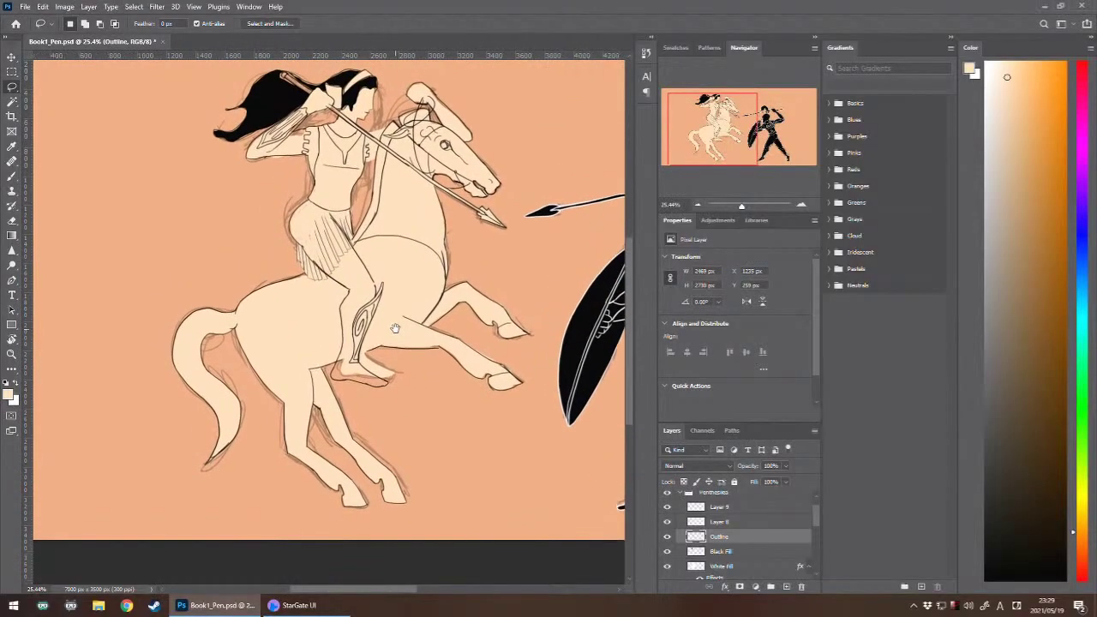
{"action": "scroll", "coordinate": [418, 390], "scroll_direction": "up", "scroll_amount": 3}
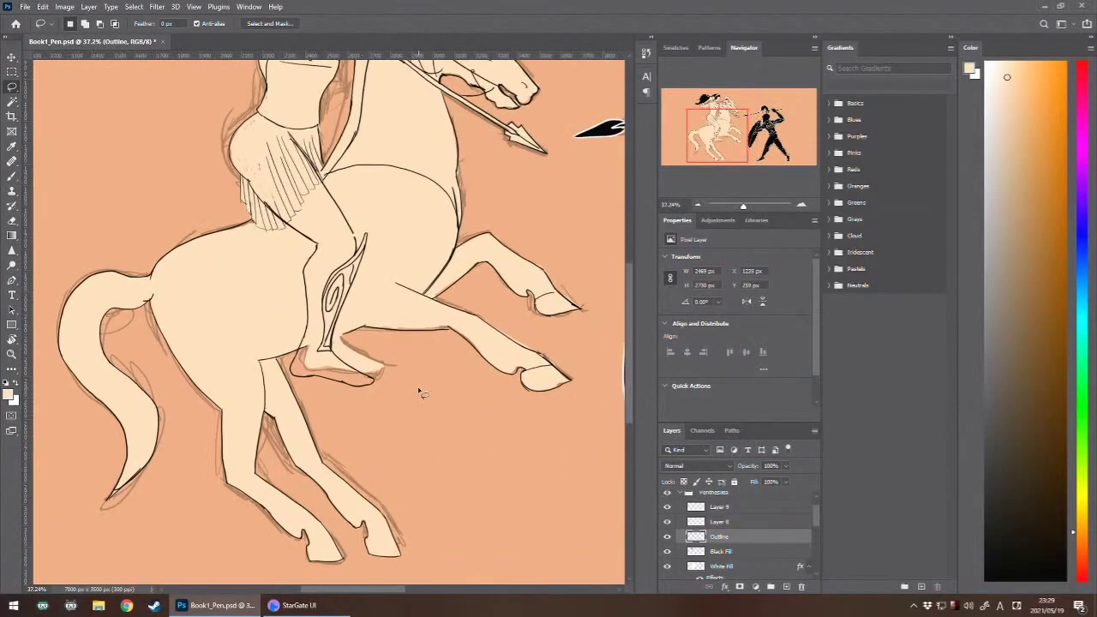
{"action": "scroll", "coordinate": [324, 387], "scroll_direction": "up", "scroll_amount": 1}
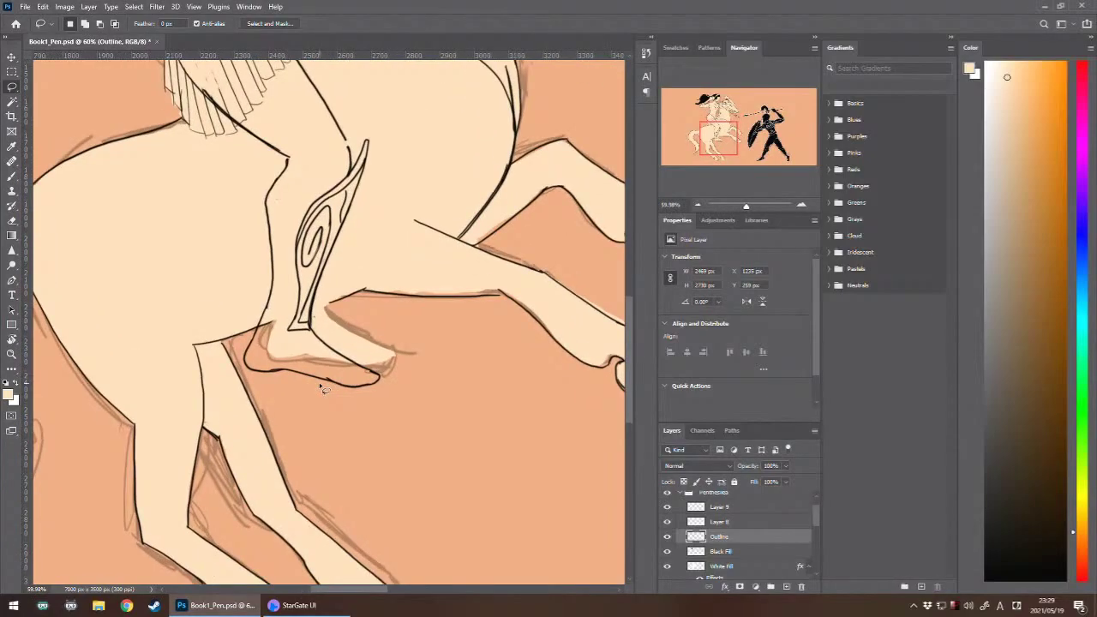
{"action": "left_click", "coordinate": [721, 567]}
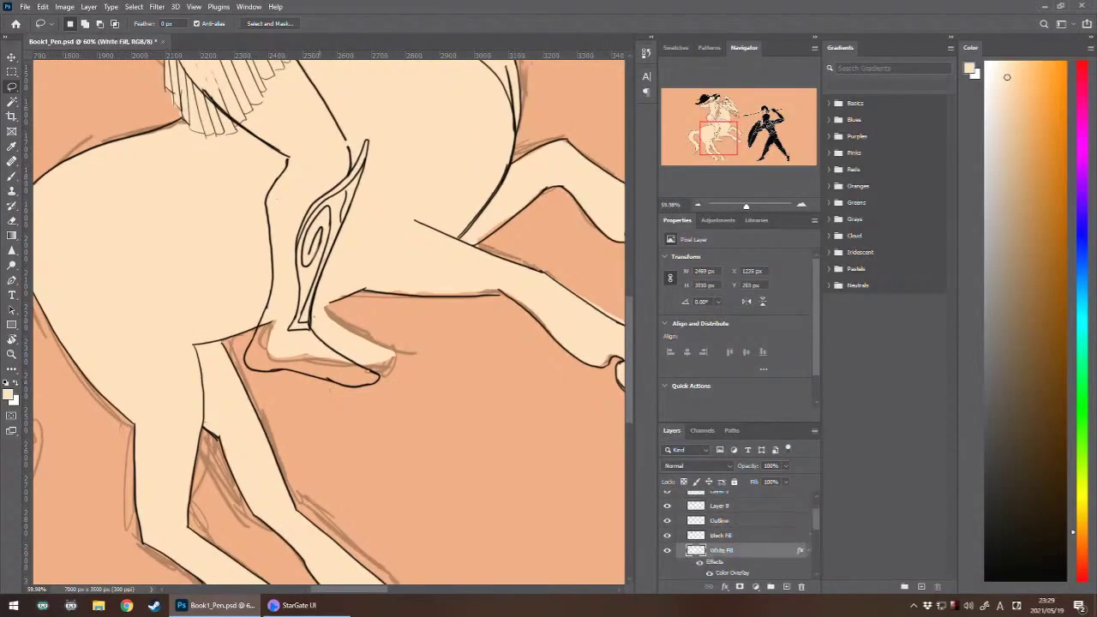
{"action": "key", "text": "ctrl+shift+d"}
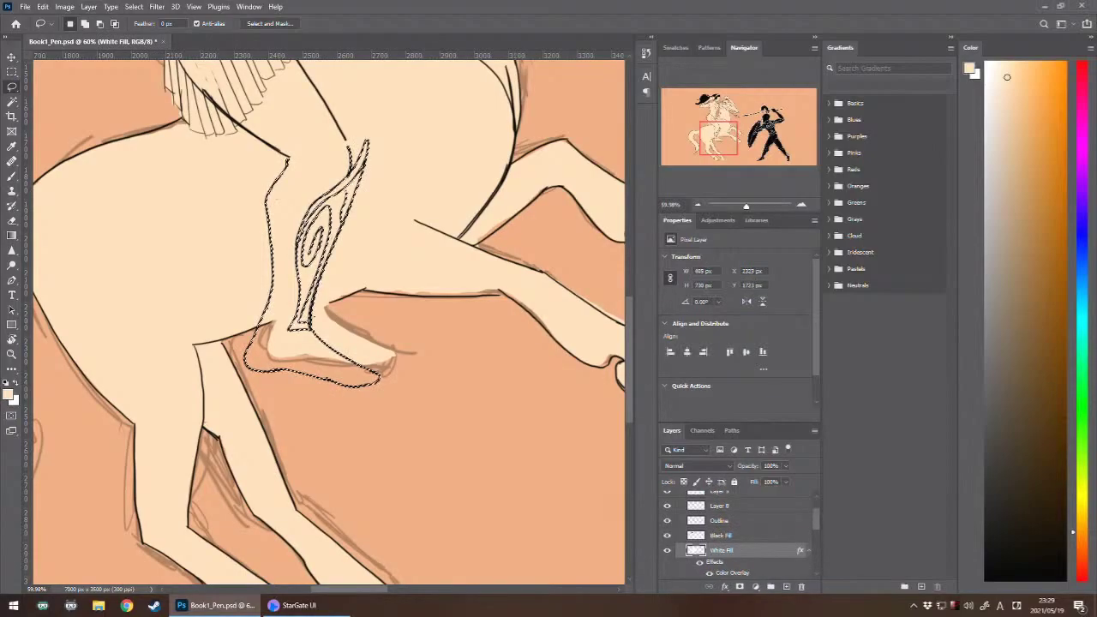
{"action": "key", "text": "ctrl+d"}
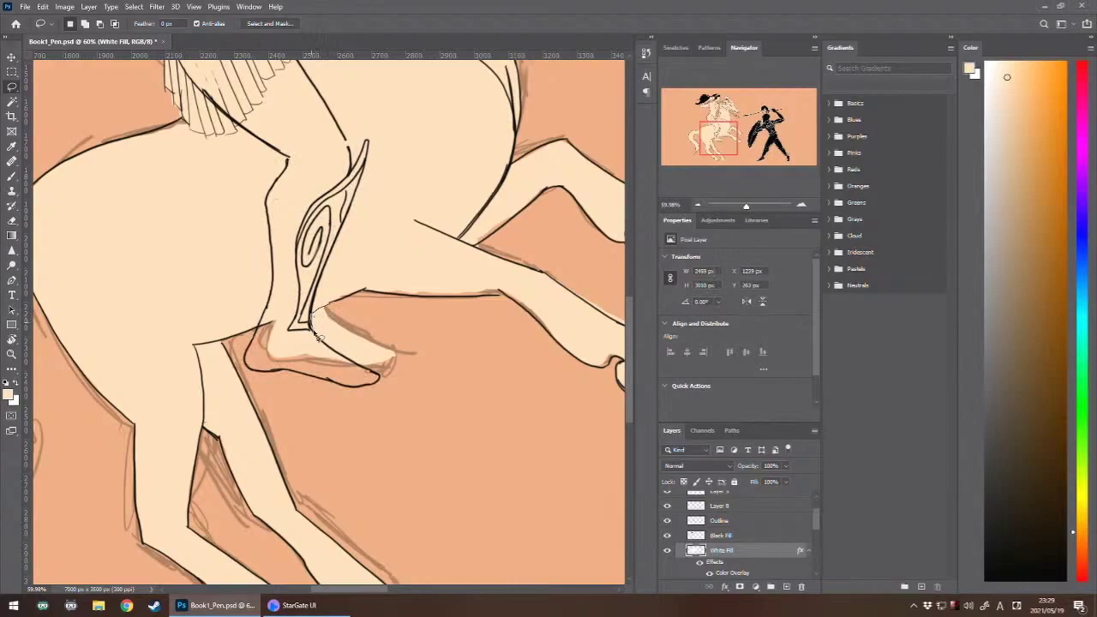
{"action": "mouse_move", "coordinate": [360, 368]}
{"action": "left_mouse_down"}
{"action": "mouse_move", "coordinate": [407, 370]}
{"action": "mouse_move", "coordinate": [414, 343]}
{"action": "mouse_move", "coordinate": [324, 304]}
{"action": "left_mouse_up"}
{"action": "key", "text": "Delete"}
{"action": "key", "text": "ctrl+d"}
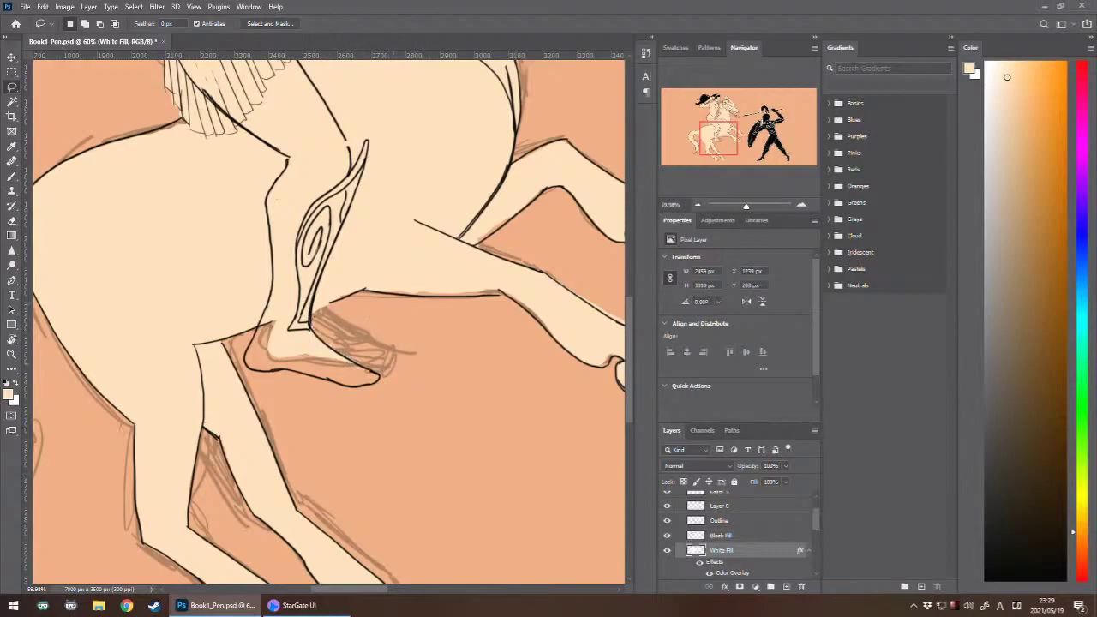
- Lasso the foot and ankle along the new outline and fill them with cream on the White Fill layer
{"action": "mouse_move", "coordinate": [267, 314]}
{"action": "left_mouse_down"}
{"action": "mouse_move", "coordinate": [253, 374]}
{"action": "mouse_move", "coordinate": [357, 391]}
{"action": "mouse_move", "coordinate": [386, 383]}
{"action": "mouse_move", "coordinate": [321, 346]}
{"action": "mouse_move", "coordinate": [273, 298]}
{"action": "left_mouse_up"}
{"action": "key", "text": "i"}
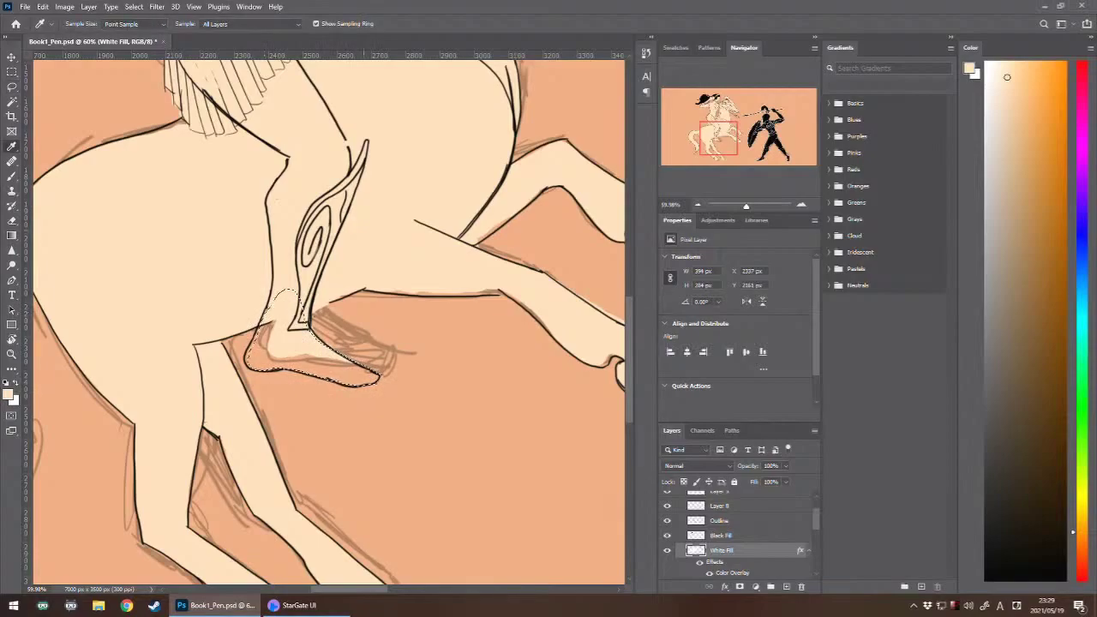
{"action": "key", "text": "alt+BackSpace"}
{"action": "key", "text": "m"}
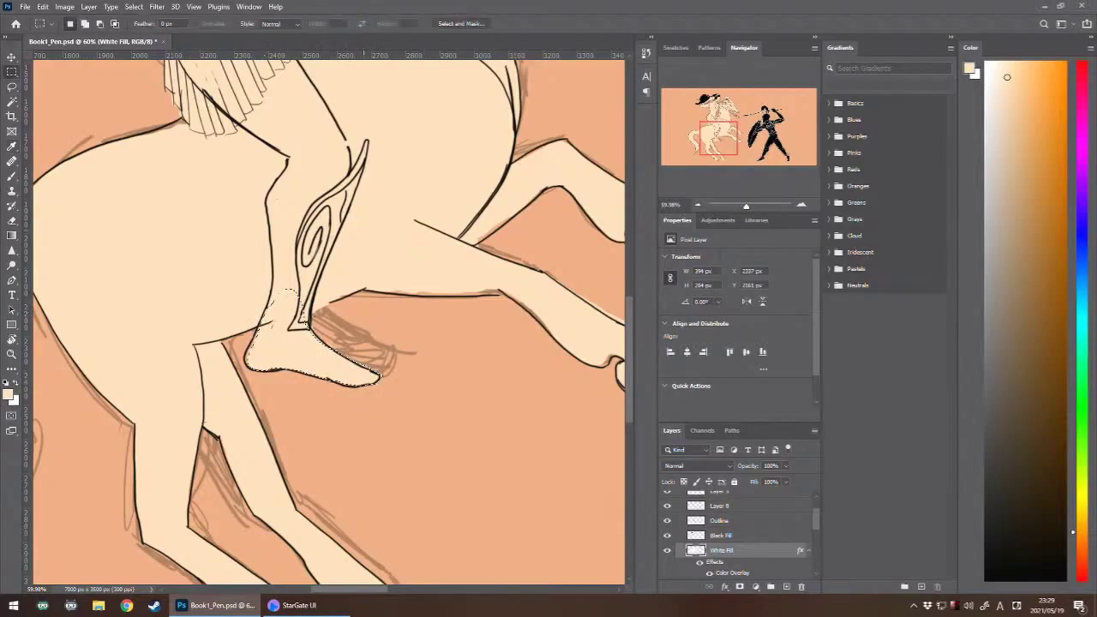
{"action": "key", "text": "ctrl+d"}
- On the Outline layer, erase the horse's belly line crossing the rider's ankle and extend the belly line in black to the shin
{"action": "left_click", "coordinate": [719, 520]}
{"action": "key", "text": "e"}
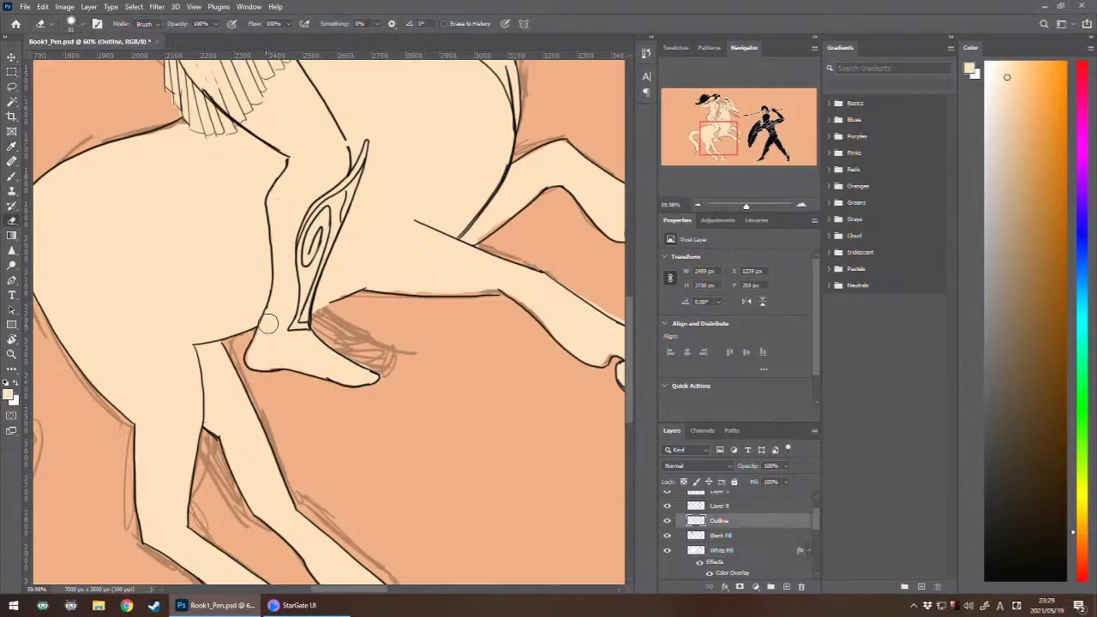
{"action": "key", "text": "b"}
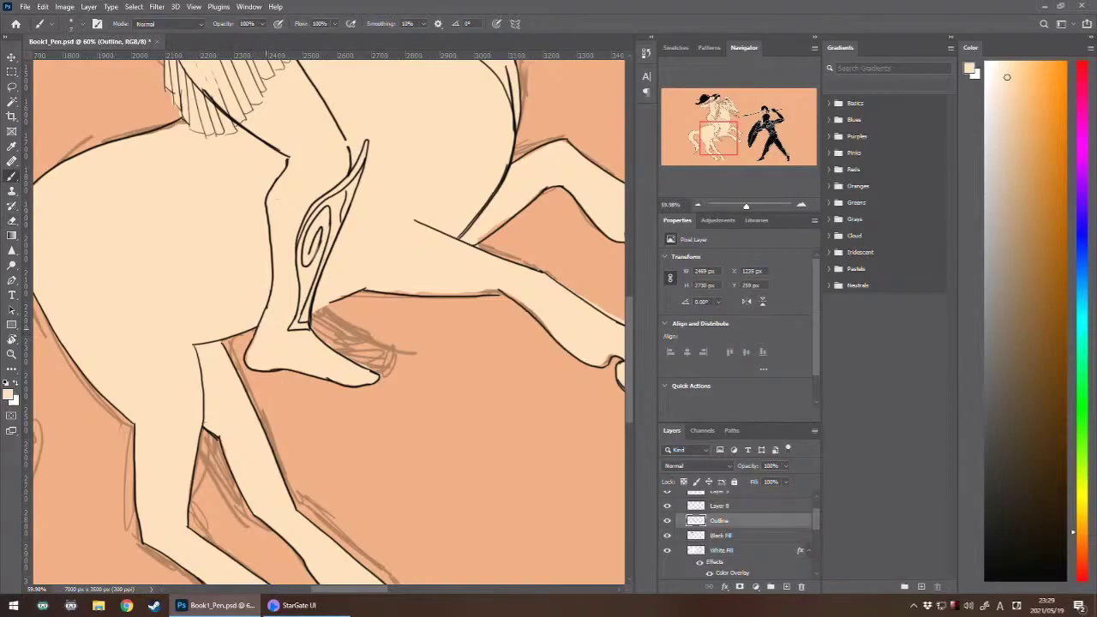
{"action": "key", "text": "d"}
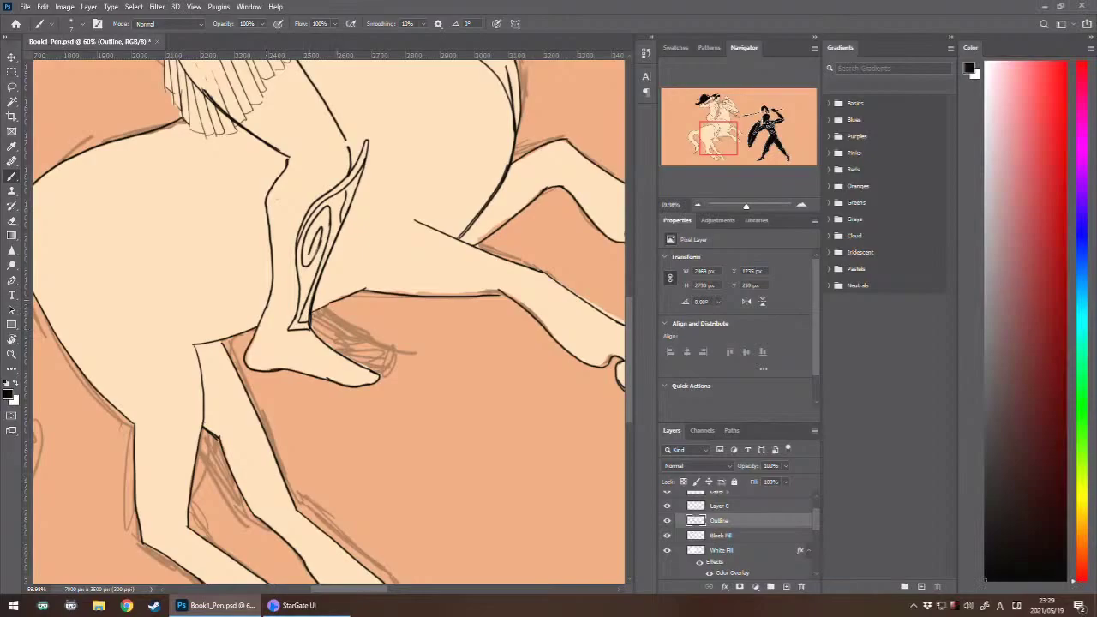
{"action": "key", "text": "ctrl+minus"}
{"action": "key", "text": "ctrl+minus"}
{"action": "key", "text": "ctrl+minus"}
{"action": "key", "text": "ctrl+minus"}
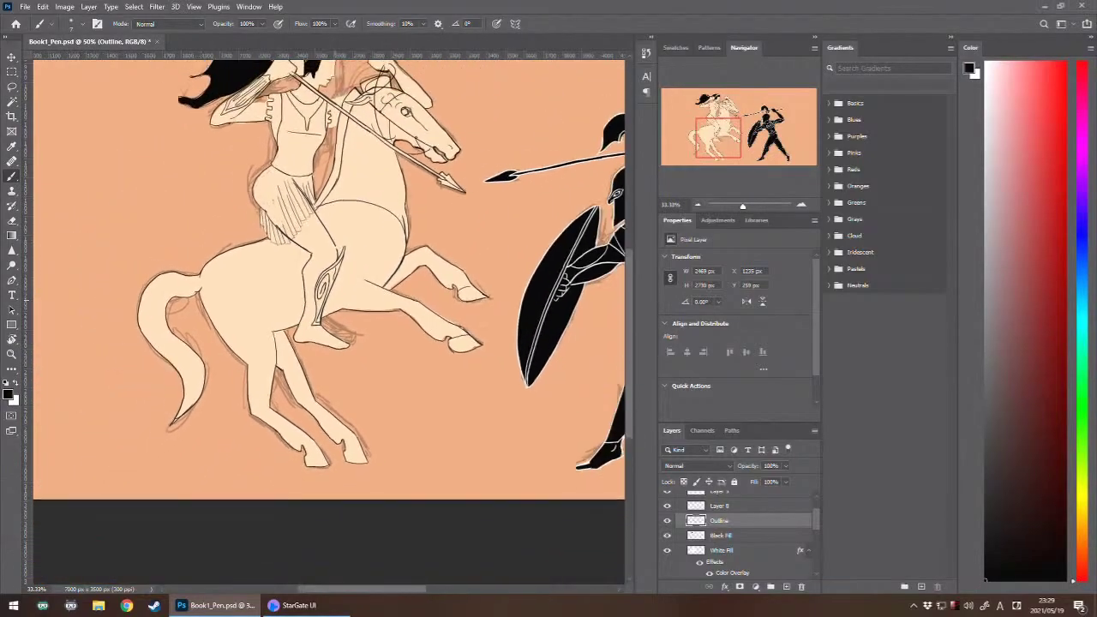
{"action": "key", "text": "ctrl+plus"}
{"action": "key", "text": "ctrl+plus"}
{"action": "key", "text": "ctrl+plus"}
{"action": "key", "text": "ctrl+plus"}
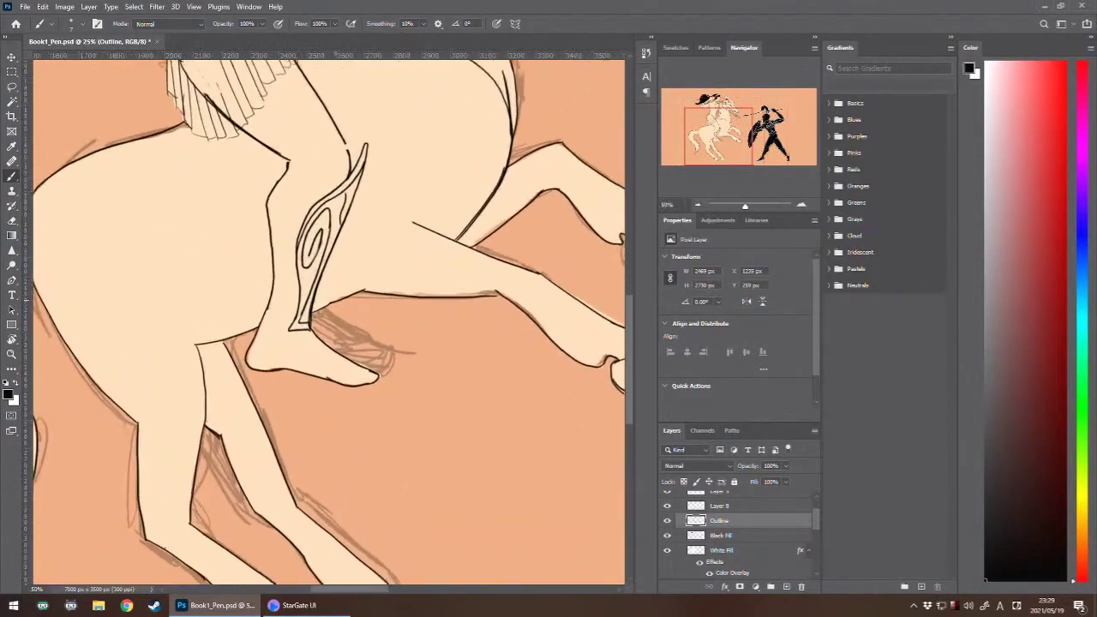
- Close the gap between the rider's front thigh line and knee on the Outline layer with the black brush
{"action": "left_click_drag", "start_coordinate": [340, 282], "coordinate": [275, 526]}
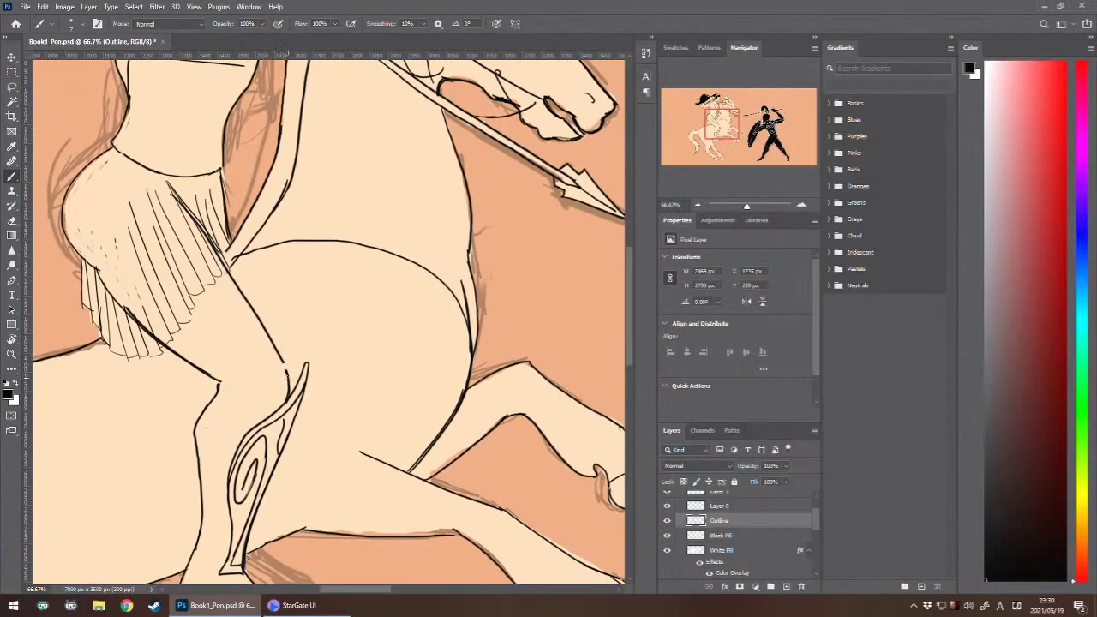
{"action": "key", "text": "ctrl+minus"}
{"action": "key", "text": "ctrl+minus"}
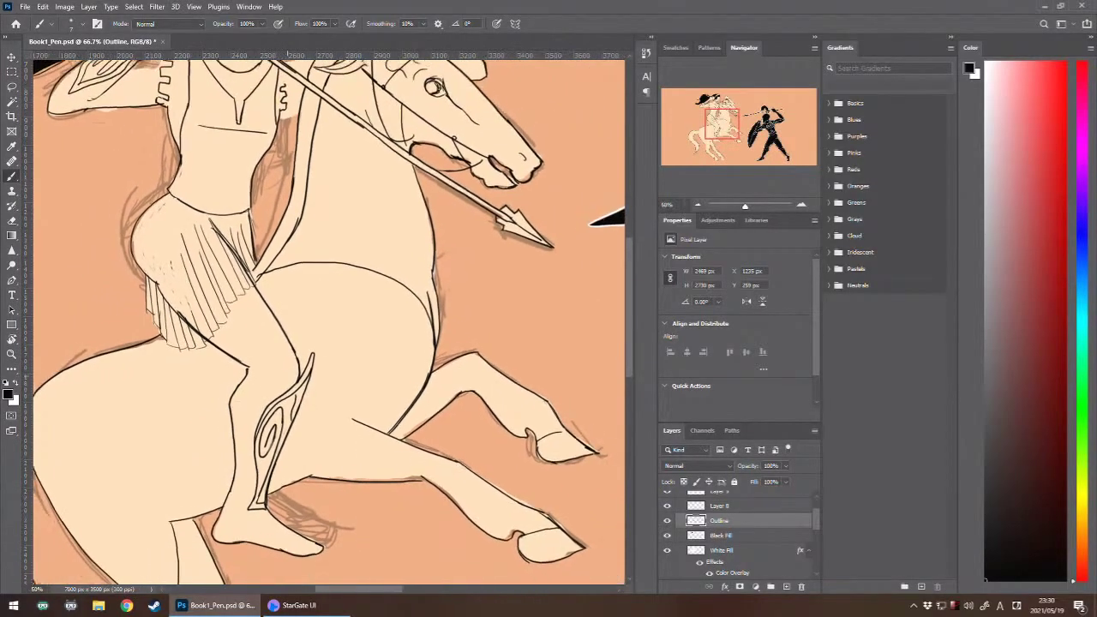
{"action": "key", "text": "ctrl+plus"}
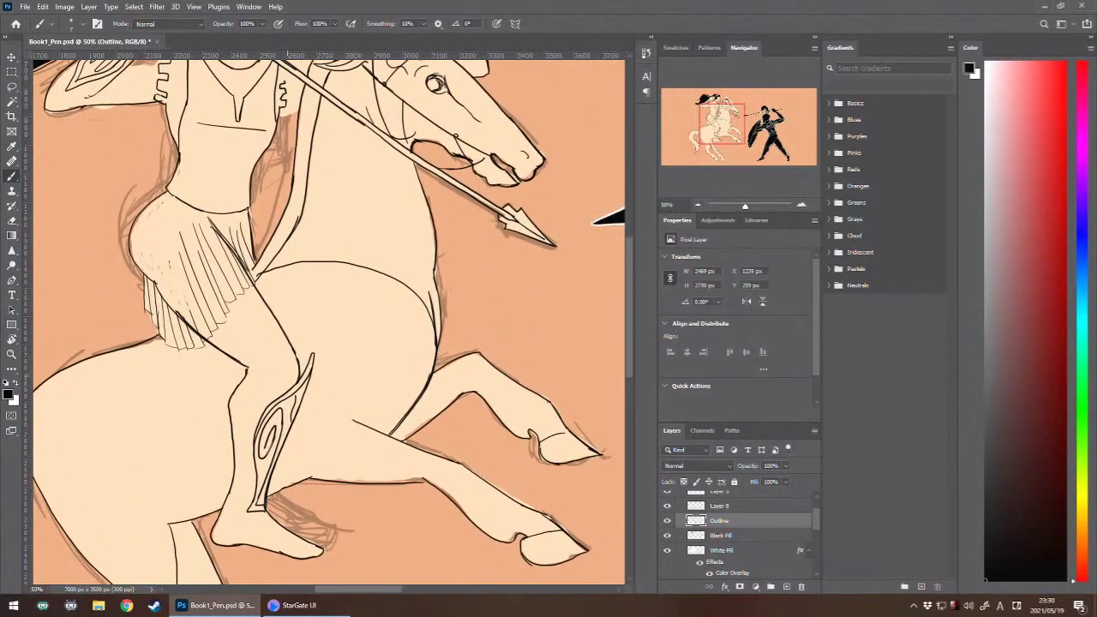
{"action": "left_click_drag", "start_coordinate": [288, 375], "coordinate": [353, 456]}
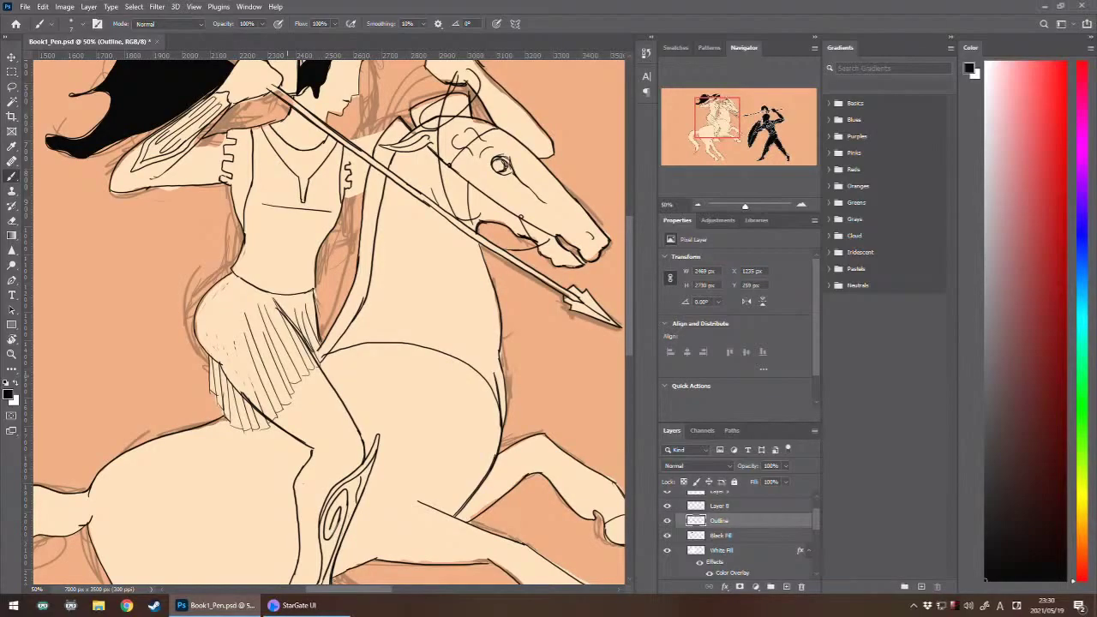
- Move Layer 8 beneath Black Fill to compare the hip with and without it, and delete Layer 8
{"action": "left_click", "coordinate": [720, 506]}
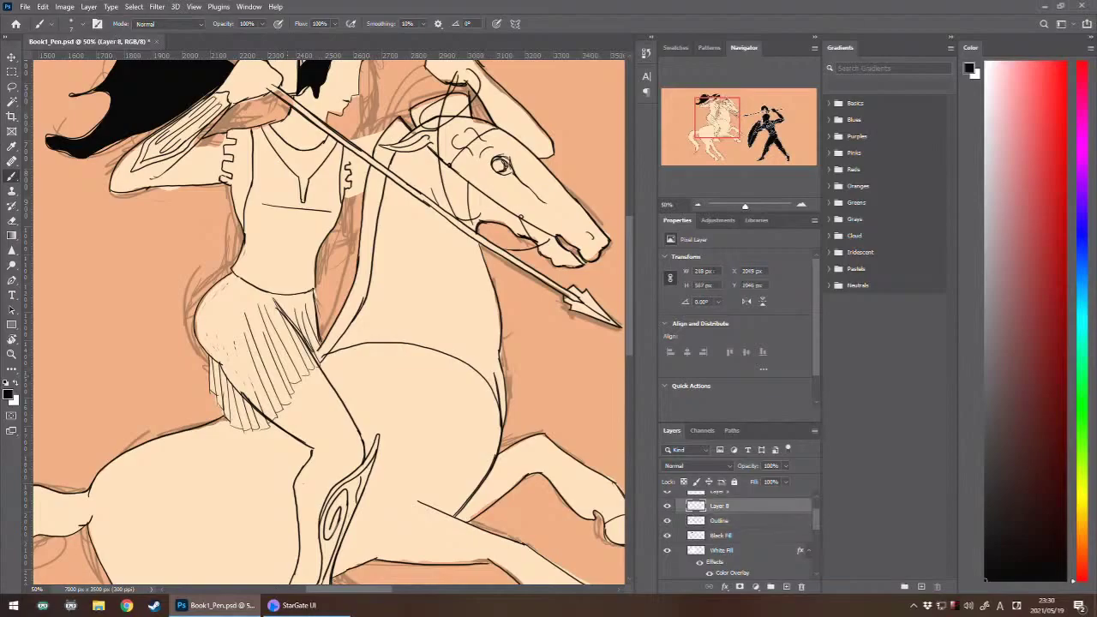
{"action": "key", "text": "ctrl+comma"}
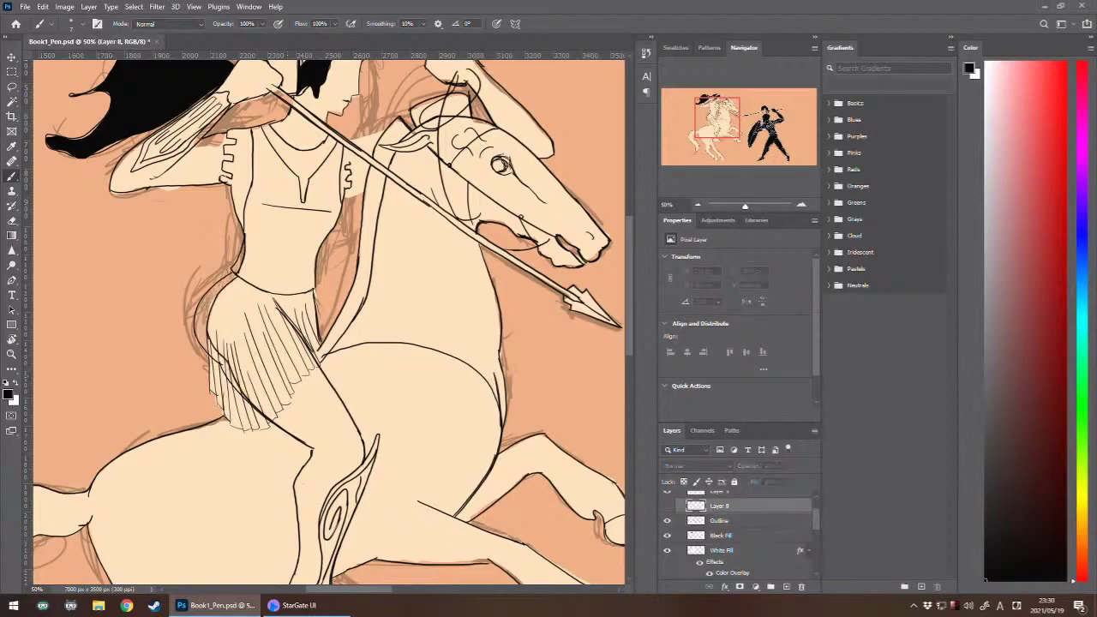
{"action": "key", "text": "ctrl+bracketleft"}
{"action": "key", "text": "ctrl+bracketleft"}
{"action": "key", "text": "ctrl+comma"}
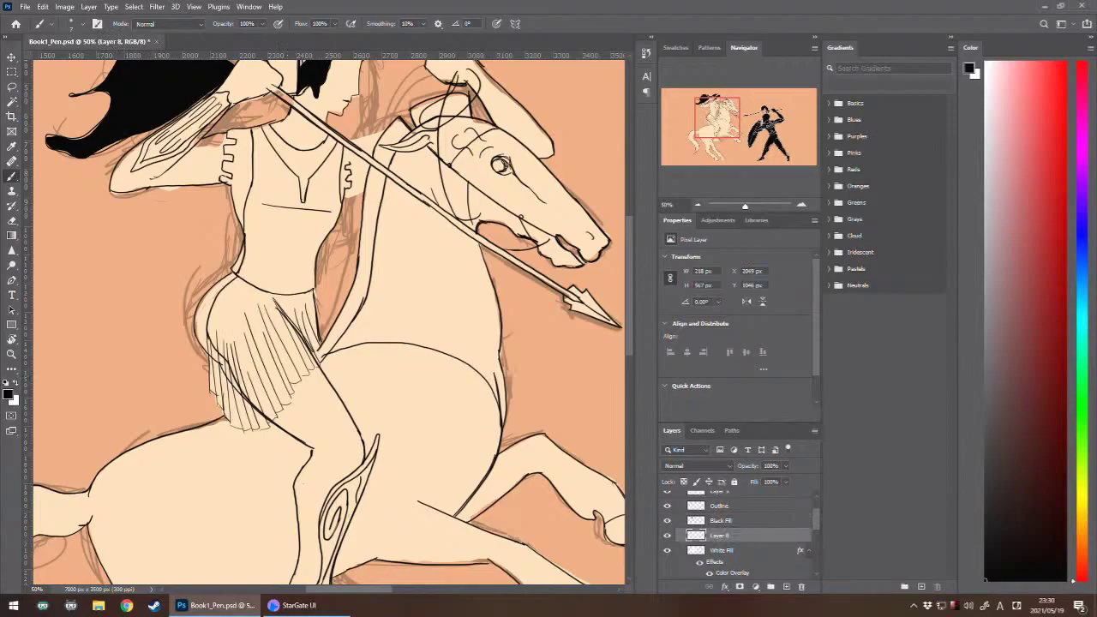
{"action": "key", "text": "ctrl+comma"}
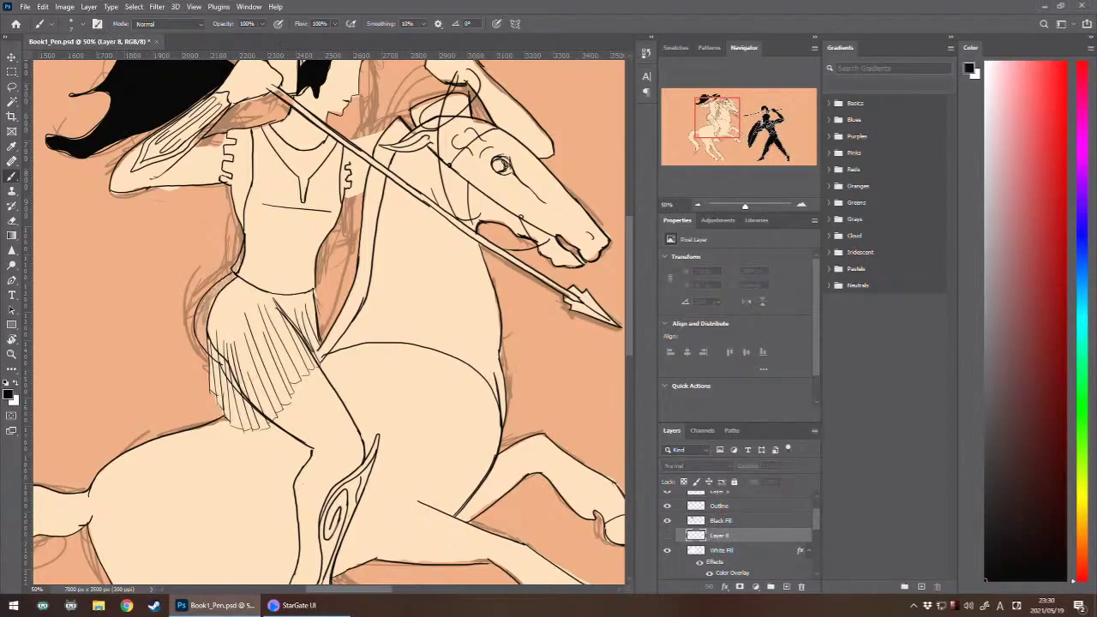
{"action": "key", "text": "Delete"}
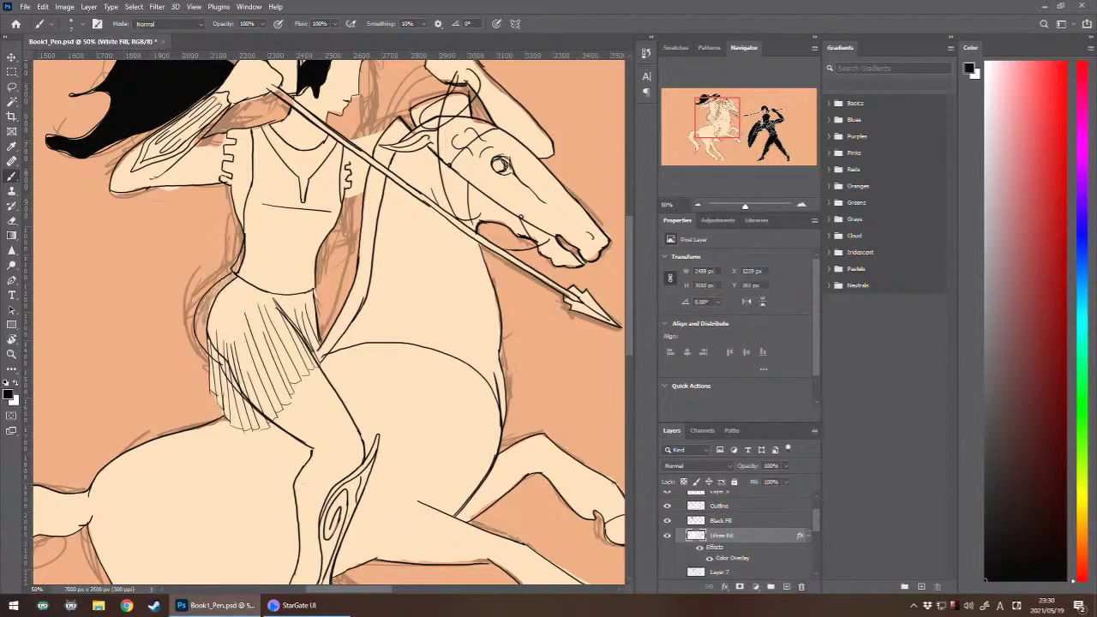
- On the Outline layer, erase the superseded inner hip line and the rear skirt pleats around the rider's thigh line
{"action": "left_click_drag", "start_coordinate": [745, 496], "coordinate": [742, 505]}
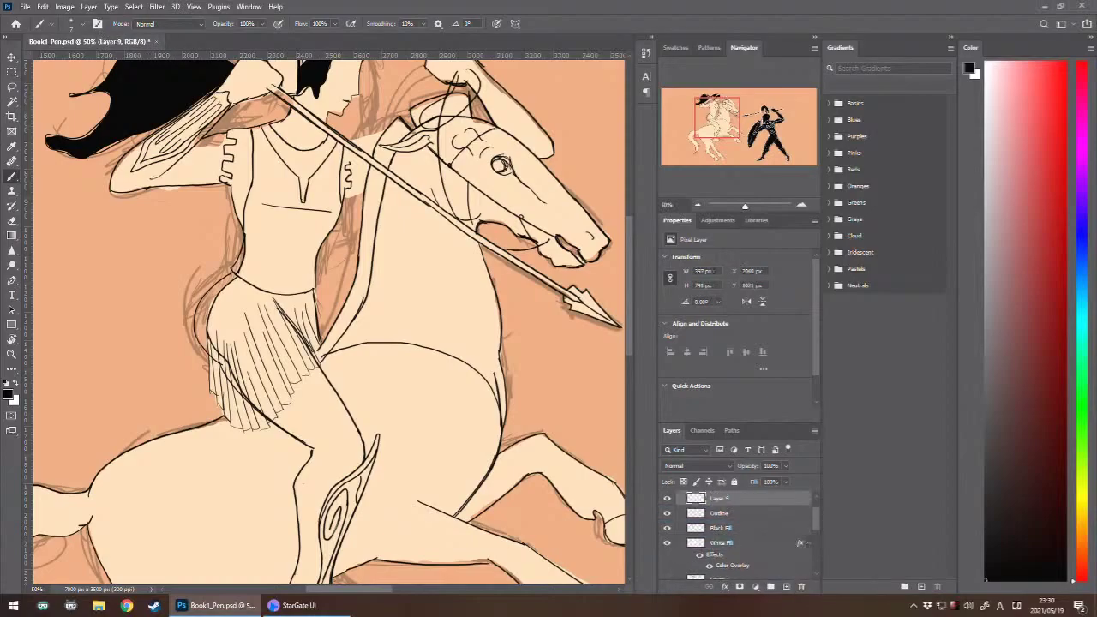
{"action": "left_click", "coordinate": [737, 514]}
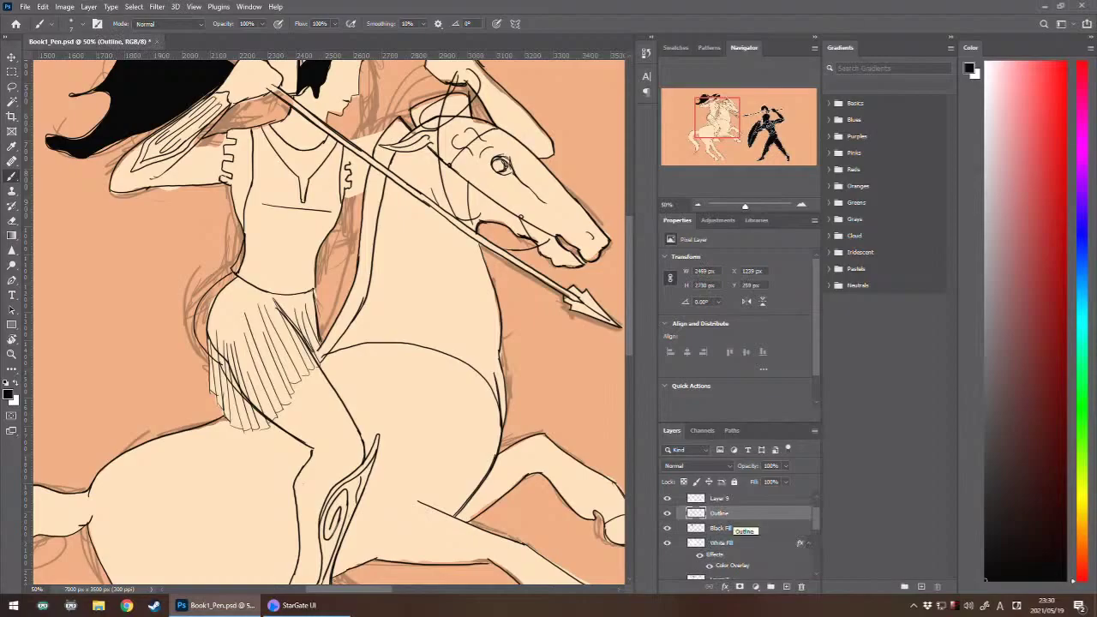
{"action": "scroll", "coordinate": [224, 354], "scroll_direction": "up", "scroll_amount": 5}
{"action": "key", "text": "e"}
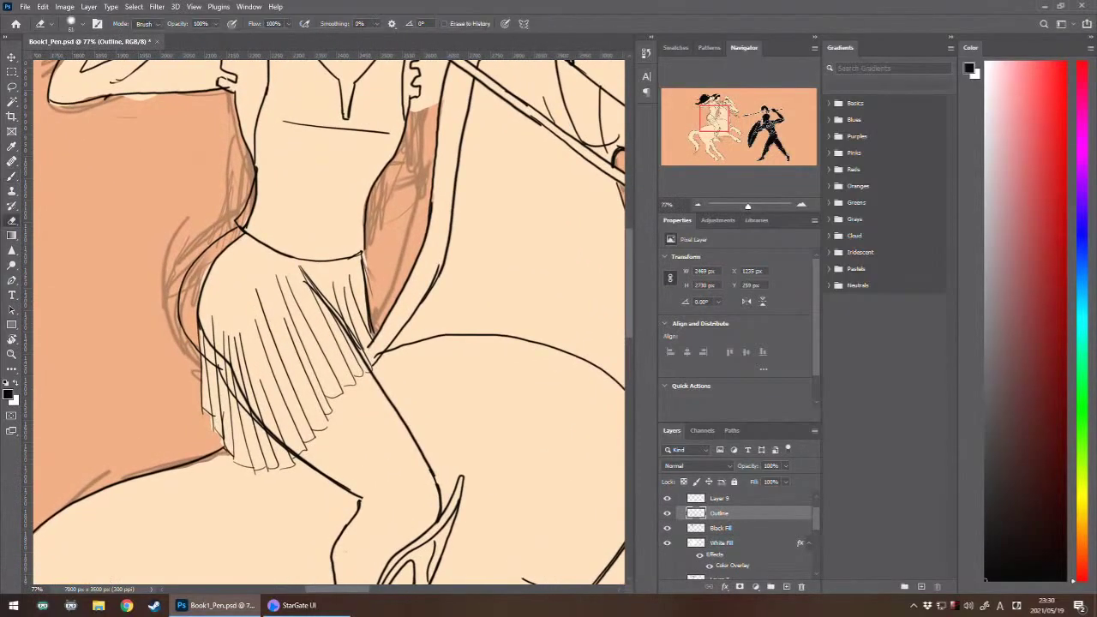
{"action": "mouse_move", "coordinate": [227, 364]}
{"action": "left_mouse_down"}
{"action": "mouse_move", "coordinate": [253, 403]}
{"action": "mouse_move", "coordinate": [223, 355]}
{"action": "mouse_move", "coordinate": [292, 437]}
{"action": "mouse_move", "coordinate": [216, 346]}
{"action": "mouse_move", "coordinate": [231, 370]}
{"action": "mouse_move", "coordinate": [220, 369]}
{"action": "mouse_move", "coordinate": [204, 281]}
{"action": "mouse_move", "coordinate": [215, 257]}
{"action": "mouse_move", "coordinate": [243, 248]}
{"action": "mouse_move", "coordinate": [259, 161]}
{"action": "mouse_move", "coordinate": [266, 177]}
{"action": "left_mouse_up"}
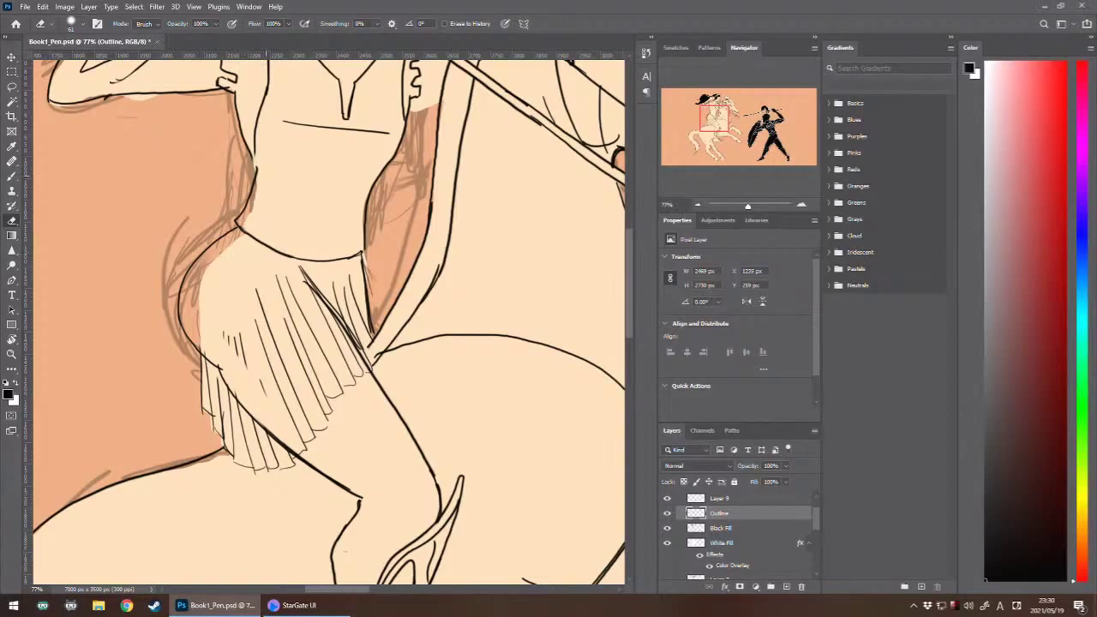
{"action": "key", "text": "ctrl+z"}
{"action": "mouse_move", "coordinate": [247, 225]}
{"action": "left_mouse_down"}
{"action": "mouse_move", "coordinate": [263, 175]}
{"action": "mouse_move", "coordinate": [261, 200]}
{"action": "mouse_move", "coordinate": [263, 186]}
{"action": "left_mouse_up"}
{"action": "mouse_move", "coordinate": [236, 343]}
{"action": "left_mouse_down"}
{"action": "mouse_move", "coordinate": [265, 394]}
{"action": "mouse_move", "coordinate": [233, 317]}
{"action": "left_mouse_up"}
{"action": "mouse_move", "coordinate": [224, 433]}
{"action": "left_mouse_down"}
{"action": "mouse_move", "coordinate": [207, 401]}
{"action": "mouse_move", "coordinate": [296, 488]}
{"action": "mouse_move", "coordinate": [233, 421]}
{"action": "mouse_move", "coordinate": [294, 471]}
{"action": "mouse_move", "coordinate": [214, 381]}
{"action": "mouse_move", "coordinate": [255, 444]}
{"action": "mouse_move", "coordinate": [201, 365]}
{"action": "mouse_move", "coordinate": [230, 418]}
{"action": "mouse_move", "coordinate": [193, 357]}
{"action": "left_mouse_up"}
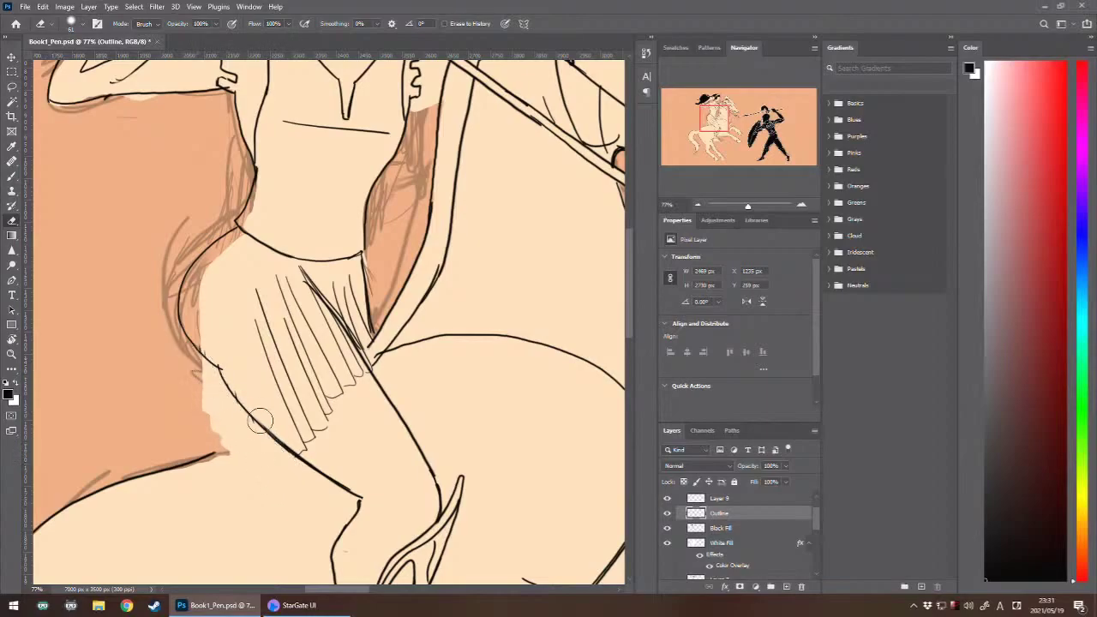
{"action": "left_click_drag", "start_coordinate": [260, 421], "coordinate": [236, 391]}
{"action": "left_click_drag", "start_coordinate": [217, 355], "coordinate": [201, 335]}
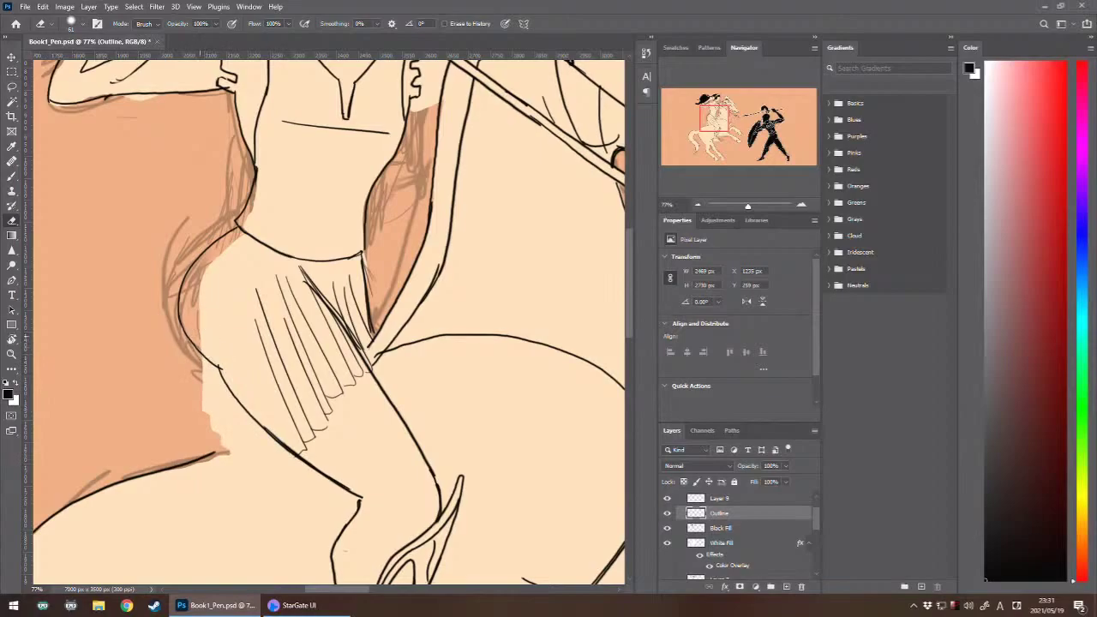
- Redraw the rear skirt pleats with the black brush, from the hip down to the hem behind the rider's thigh
{"action": "key", "text": "ctrl+minus"}
{"action": "key", "text": "ctrl+minus"}
{"action": "key", "text": "ctrl+minus"}
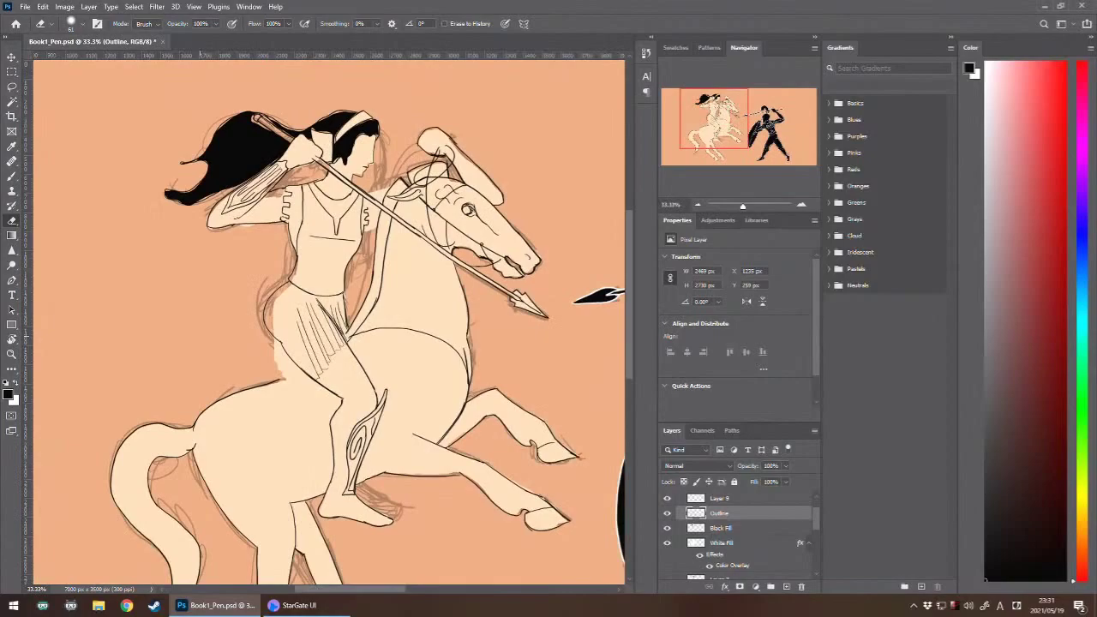
{"action": "key", "text": "ctrl+plus"}
{"action": "key", "text": "ctrl+plus"}
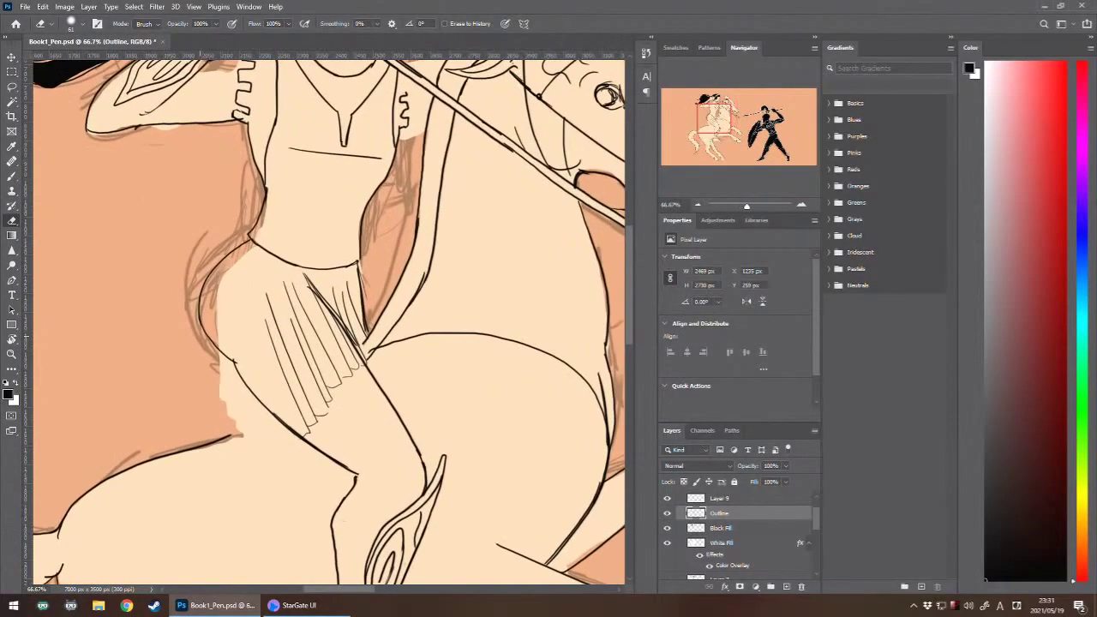
{"action": "key", "text": "b"}
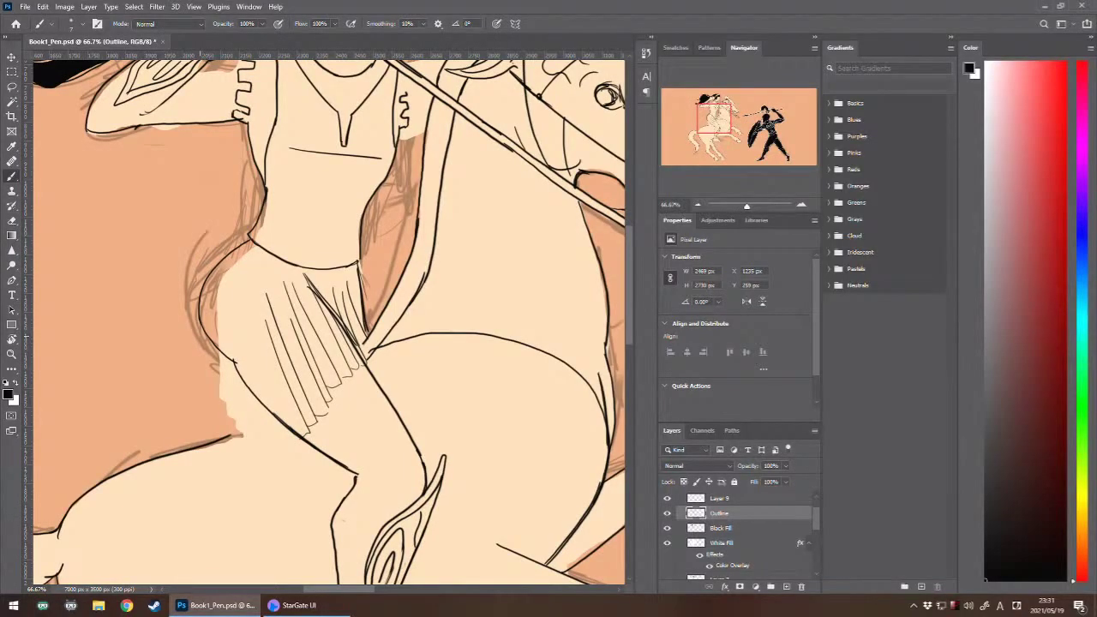
{"action": "mouse_move", "coordinate": [207, 349]}
{"action": "left_mouse_down"}
{"action": "mouse_move", "coordinate": [199, 311]}
{"action": "mouse_move", "coordinate": [217, 374]}
{"action": "left_mouse_up"}
{"action": "key", "text": "ctrl+z"}
{"action": "key", "text": "ctrl+z"}
{"action": "left_click_drag", "start_coordinate": [200, 320], "coordinate": [218, 382]}
{"action": "left_click_drag", "start_coordinate": [211, 333], "coordinate": [244, 420]}
{"action": "key", "text": "ctrl+z"}
{"action": "mouse_move", "coordinate": [211, 332]}
{"action": "left_mouse_down"}
{"action": "mouse_move", "coordinate": [242, 428]}
{"action": "mouse_move", "coordinate": [284, 455]}
{"action": "mouse_move", "coordinate": [226, 326]}
{"action": "left_mouse_up"}
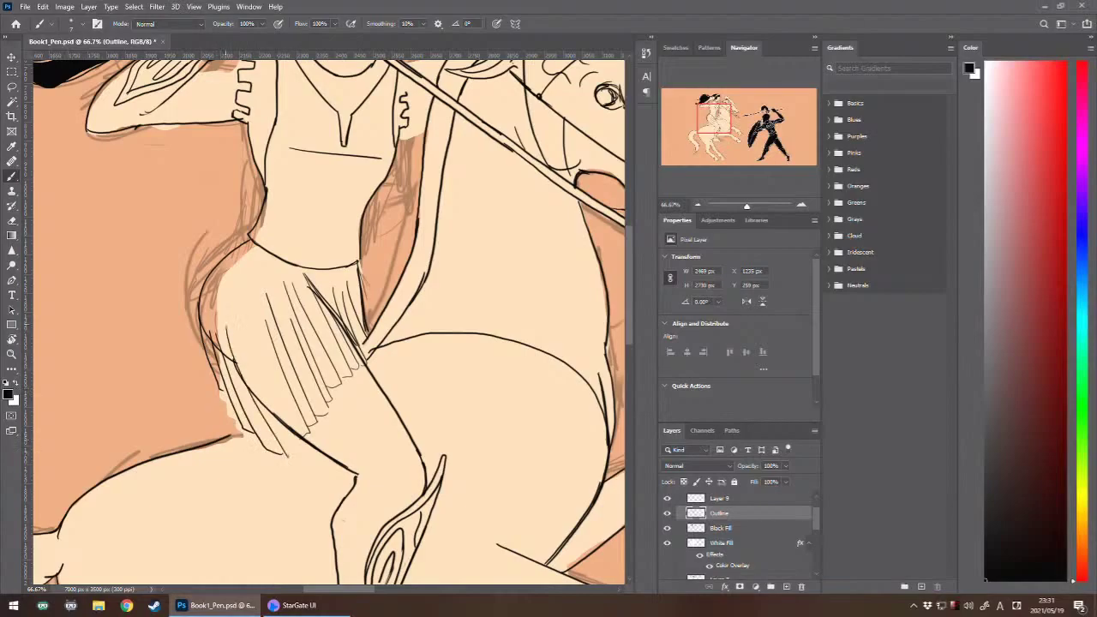
- Close the rear hem against the front pleats and draw one more pleat line up from the hem in black
{"action": "left_click_drag", "start_coordinate": [287, 455], "coordinate": [297, 448]}
{"action": "left_click_drag", "start_coordinate": [298, 449], "coordinate": [263, 370]}
{"action": "left_click_drag", "start_coordinate": [210, 334], "coordinate": [238, 260]}
{"action": "key", "text": "ctrl+z"}
{"action": "left_click_drag", "start_coordinate": [210, 334], "coordinate": [214, 271]}
{"action": "key", "text": "ctrl+z"}
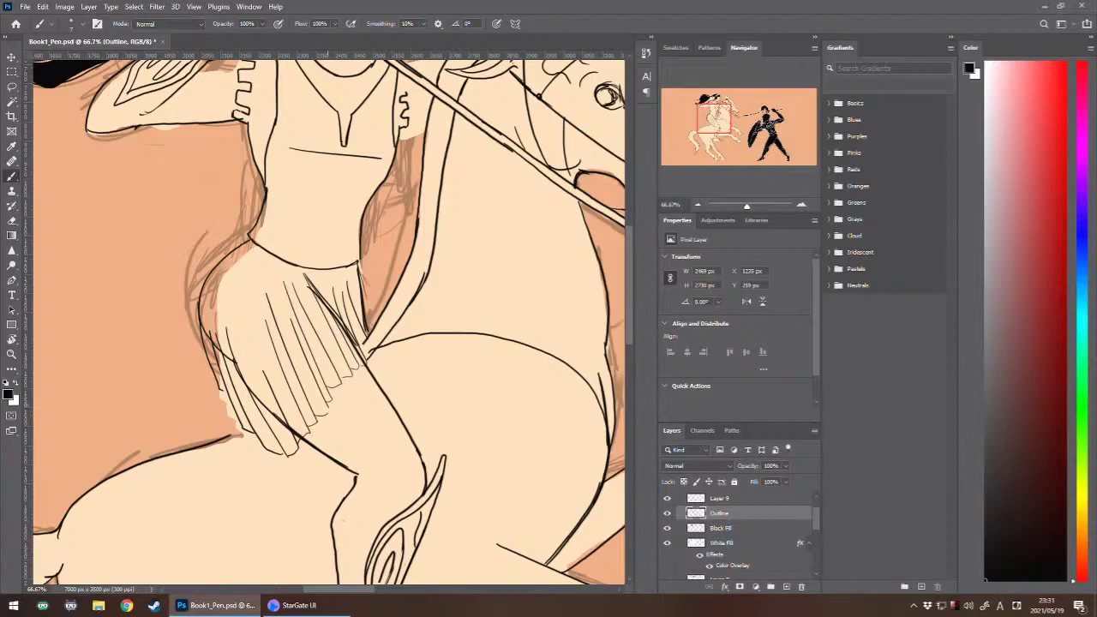
- Extend the outermost rear pleats in black along the curve of the hip up to the back of the waist
{"action": "key", "text": "ctrl+plus"}
{"action": "key", "text": "ctrl+plus"}
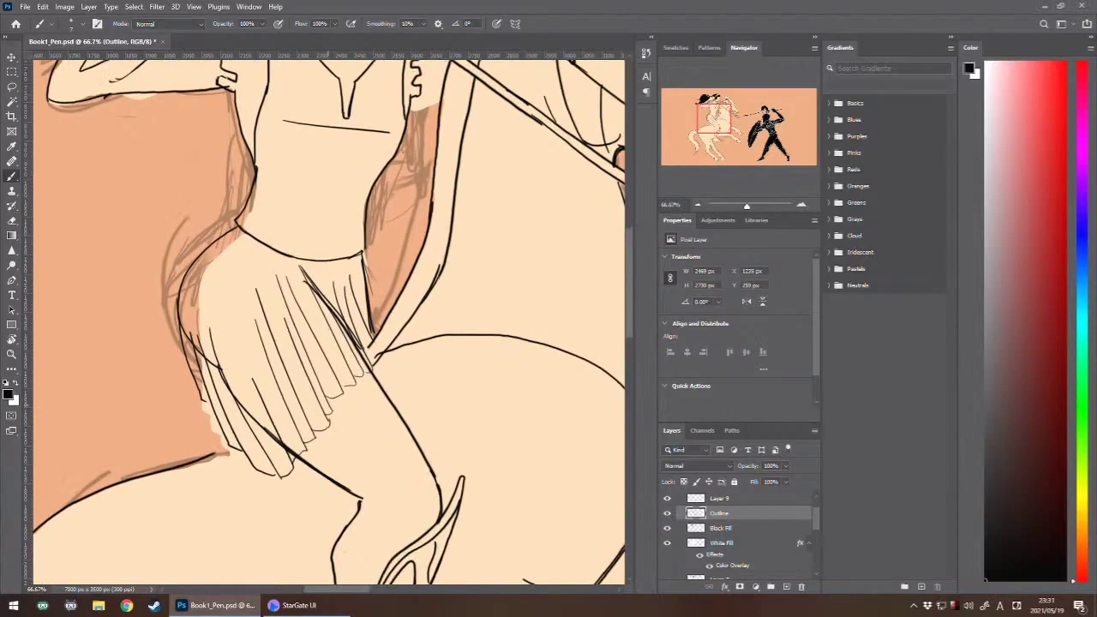
{"action": "key", "text": "ctrl+minus"}
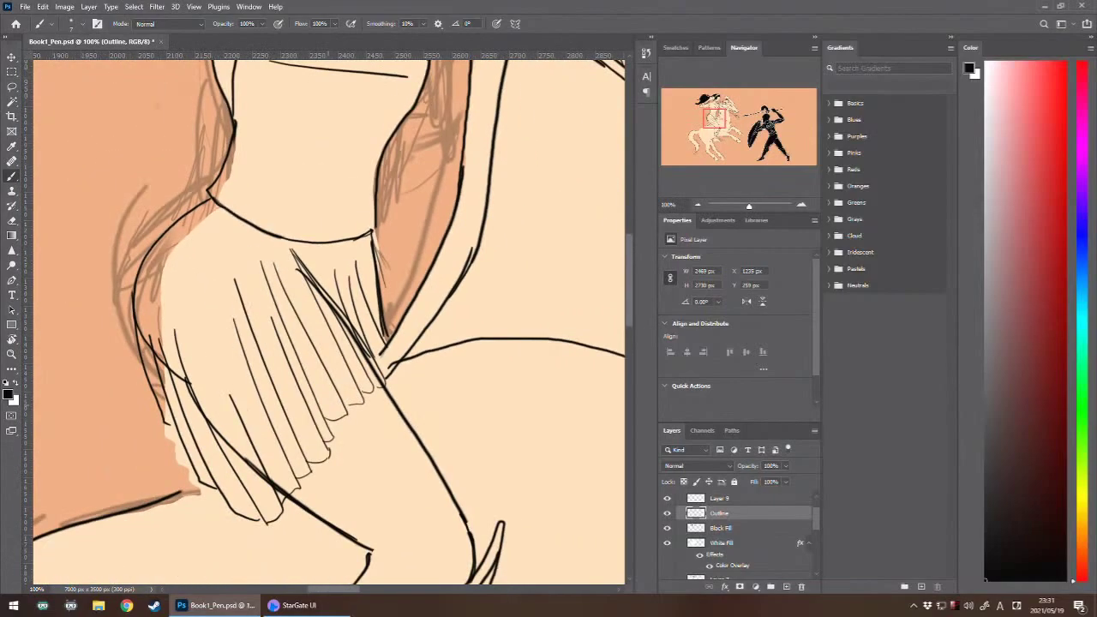
{"action": "left_click_drag", "start_coordinate": [248, 384], "coordinate": [265, 349]}
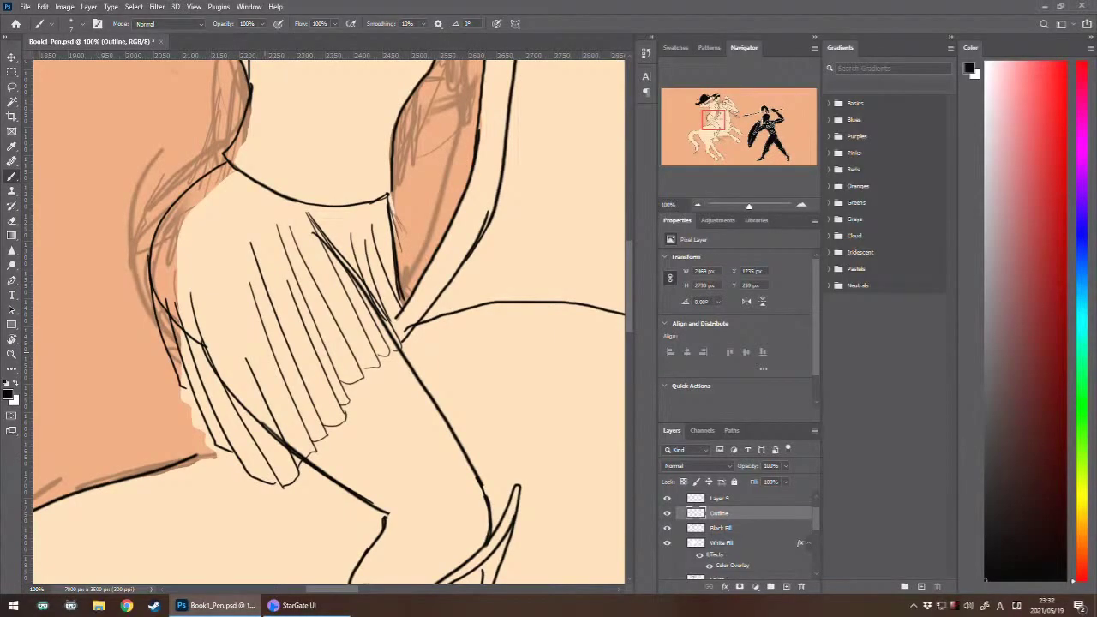
{"action": "mouse_move", "coordinate": [168, 310]}
{"action": "left_mouse_down"}
{"action": "mouse_move", "coordinate": [185, 215]}
{"action": "mouse_move", "coordinate": [228, 172]}
{"action": "left_mouse_up"}
{"action": "key", "text": "ctrl+z"}
{"action": "left_click_drag", "start_coordinate": [168, 307], "coordinate": [166, 259]}
{"action": "key", "text": "ctrl+z"}
{"action": "mouse_move", "coordinate": [167, 305]}
{"action": "left_mouse_down"}
{"action": "mouse_move", "coordinate": [174, 226]}
{"action": "mouse_move", "coordinate": [229, 162]}
{"action": "left_mouse_up"}
{"action": "key", "text": "ctrl+z"}
{"action": "mouse_move", "coordinate": [168, 307]}
{"action": "left_mouse_down"}
{"action": "mouse_move", "coordinate": [193, 199]}
{"action": "mouse_move", "coordinate": [219, 168]}
{"action": "left_mouse_up"}
{"action": "key", "text": "ctrl+z"}
{"action": "mouse_move", "coordinate": [168, 305]}
{"action": "left_mouse_down"}
{"action": "mouse_move", "coordinate": [166, 260]}
{"action": "mouse_move", "coordinate": [223, 168]}
{"action": "left_mouse_up"}
{"action": "mouse_move", "coordinate": [176, 307]}
{"action": "left_mouse_down"}
{"action": "mouse_move", "coordinate": [178, 257]}
{"action": "mouse_move", "coordinate": [229, 184]}
{"action": "left_mouse_up"}
{"action": "key", "text": "ctrl+z"}
{"action": "key", "text": "ctrl+z"}
{"action": "mouse_move", "coordinate": [165, 296]}
{"action": "left_mouse_down"}
{"action": "mouse_move", "coordinate": [169, 227]}
{"action": "mouse_move", "coordinate": [224, 166]}
{"action": "left_mouse_up"}
{"action": "mouse_move", "coordinate": [175, 310]}
{"action": "left_mouse_down"}
{"action": "mouse_move", "coordinate": [176, 248]}
{"action": "mouse_move", "coordinate": [228, 169]}
{"action": "left_mouse_up"}
{"action": "left_click_drag", "start_coordinate": [169, 307], "coordinate": [165, 246]}
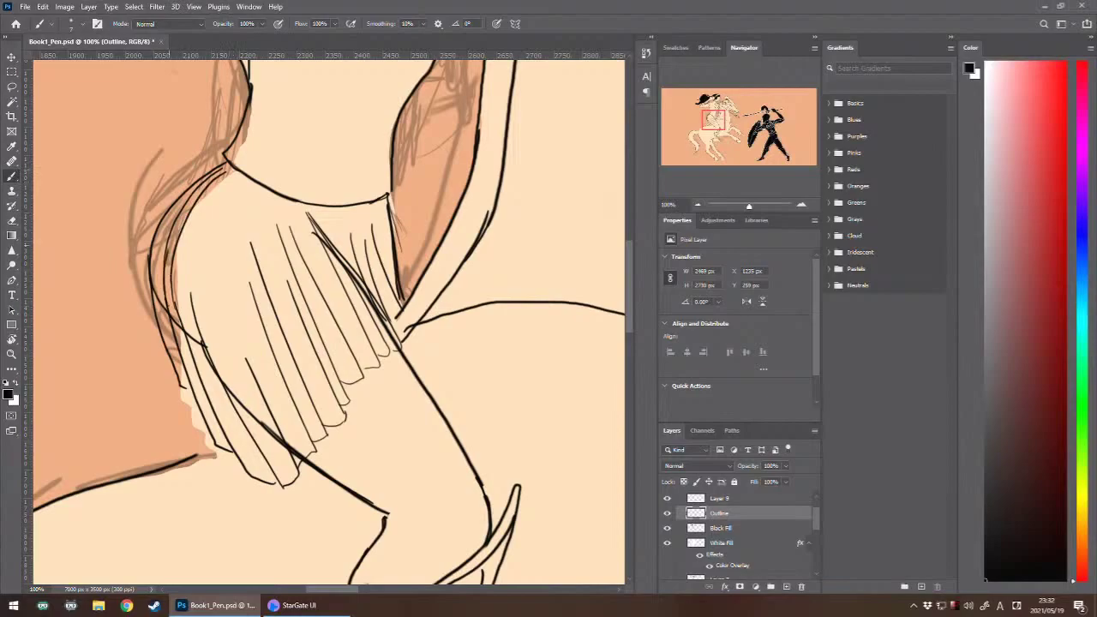
{"action": "key", "text": "ctrl+z"}
- Draw the inner rear pleats in black, curving them from the skirt's middle up to the waistline
{"action": "left_click_drag", "start_coordinate": [168, 307], "coordinate": [165, 262]}
{"action": "left_click_drag", "start_coordinate": [176, 310], "coordinate": [169, 258]}
{"action": "key", "text": "ctrl+z"}
{"action": "mouse_move", "coordinate": [193, 313]}
{"action": "left_mouse_down"}
{"action": "mouse_move", "coordinate": [190, 269]}
{"action": "mouse_move", "coordinate": [237, 185]}
{"action": "left_mouse_up"}
{"action": "key", "text": "ctrl+z"}
{"action": "left_click_drag", "start_coordinate": [192, 313], "coordinate": [200, 216]}
{"action": "left_click_drag", "start_coordinate": [227, 176], "coordinate": [230, 170]}
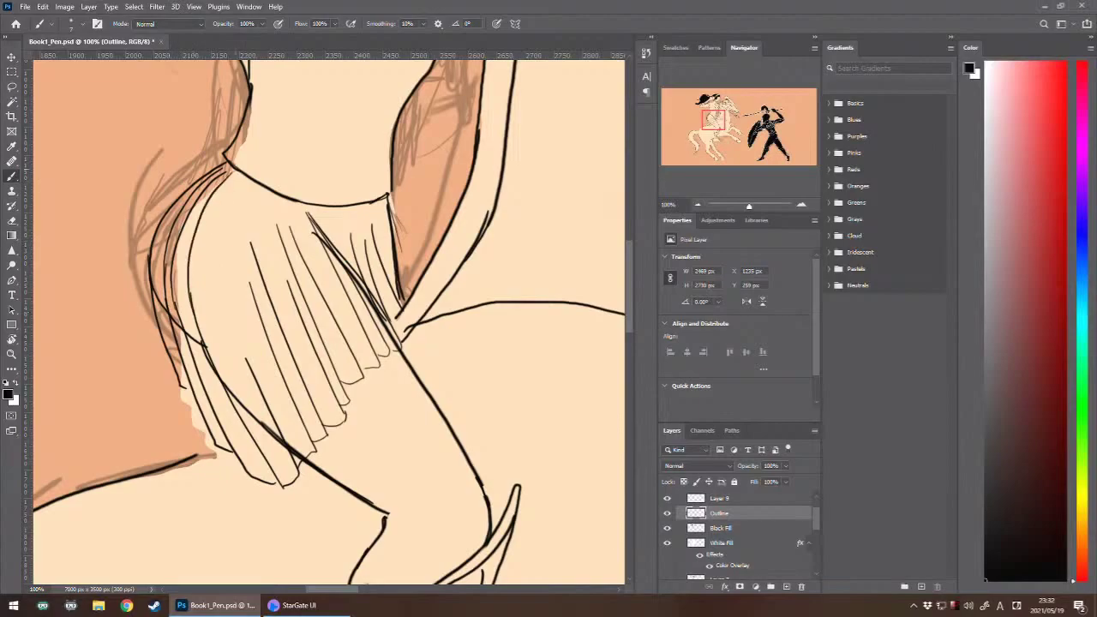
{"action": "mouse_move", "coordinate": [249, 372]}
{"action": "left_mouse_down"}
{"action": "mouse_move", "coordinate": [217, 277]}
{"action": "mouse_move", "coordinate": [231, 194]}
{"action": "left_mouse_up"}
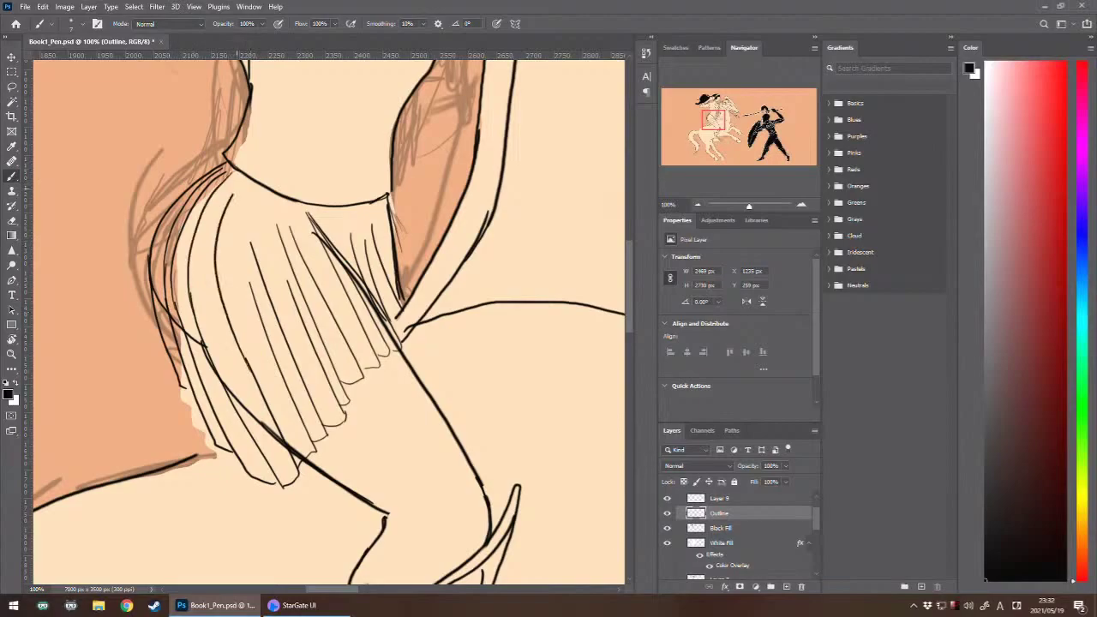
{"action": "key", "text": "ctrl+z"}
{"action": "mouse_move", "coordinate": [248, 371]}
{"action": "left_mouse_down"}
{"action": "mouse_move", "coordinate": [231, 327]}
{"action": "mouse_move", "coordinate": [227, 174]}
{"action": "left_mouse_up"}
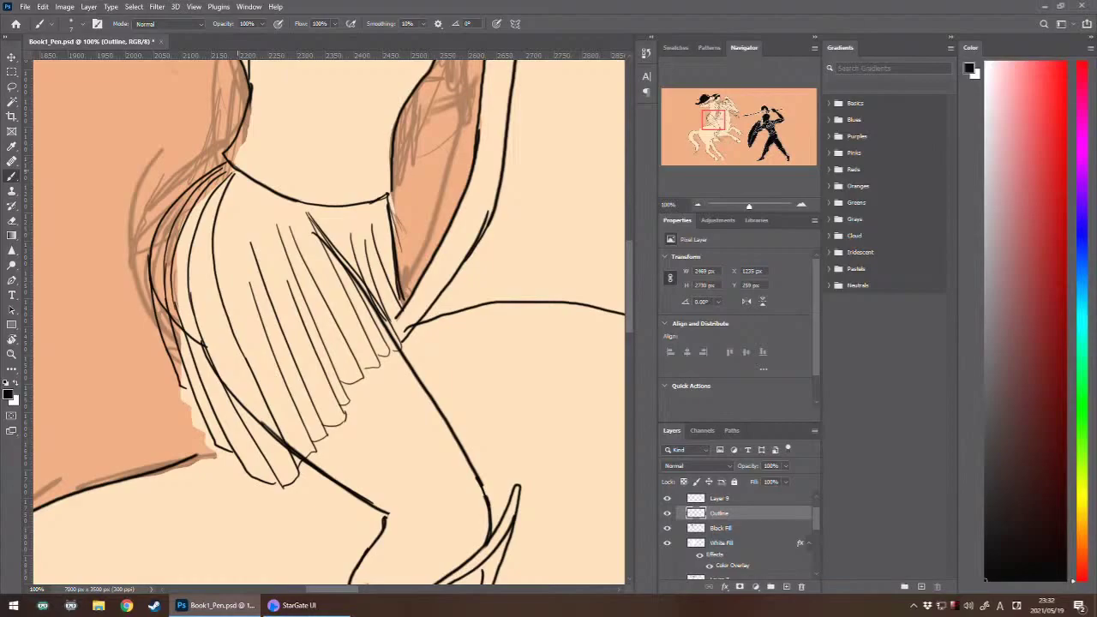
- Trim the pleat tips near the waist with the eraser and merge Layer 9 down into the Outline layer
{"action": "key", "text": "e"}
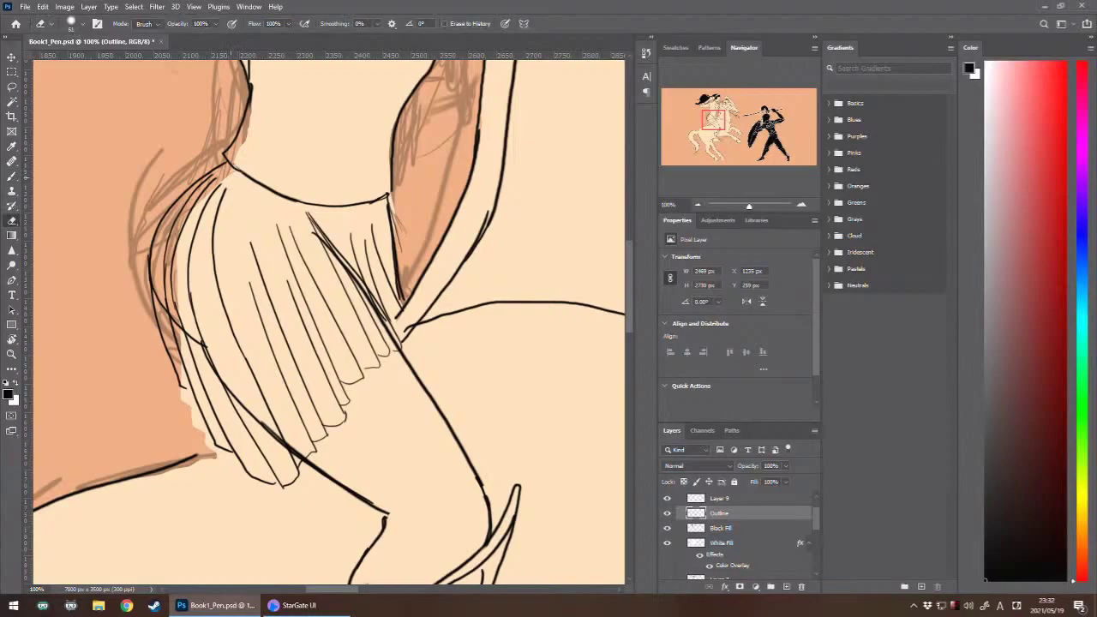
{"action": "left_click", "coordinate": [666, 497]}
{"action": "left_click", "coordinate": [666, 497]}
{"action": "key", "text": "alt+bracketright"}
{"action": "key", "text": "ctrl+e"}
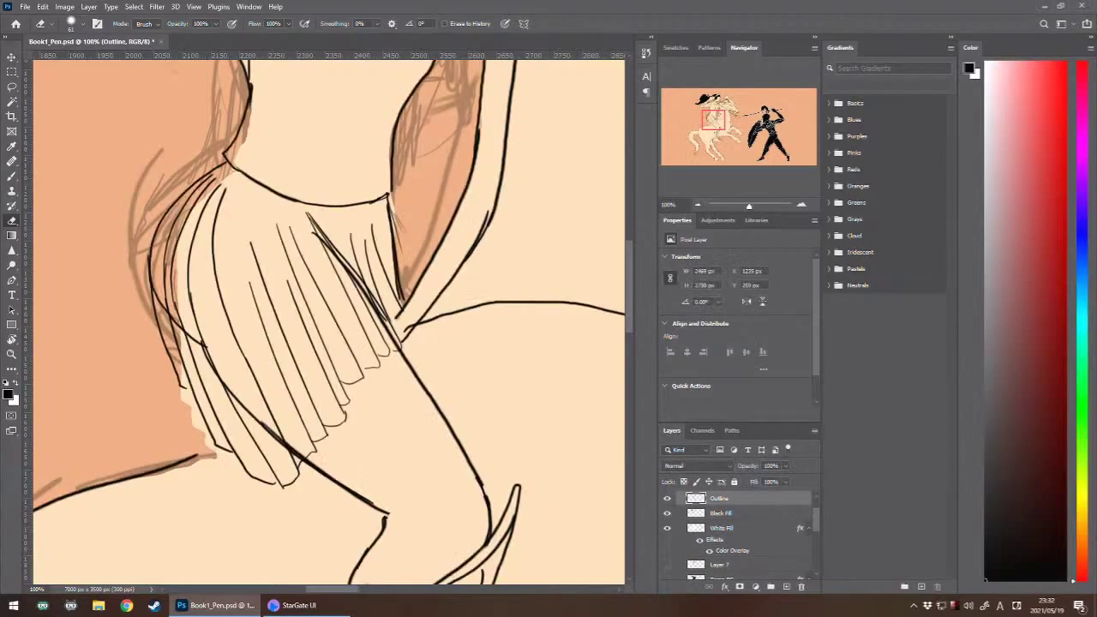
- Erase the line ends at both corners of the skirt's waist and at the top of the front fold
{"action": "key", "text": "b"}
{"action": "key", "text": "e"}
{"action": "mouse_move", "coordinate": [217, 165]}
{"action": "left_mouse_down"}
{"action": "mouse_move", "coordinate": [227, 175]}
{"action": "mouse_move", "coordinate": [218, 170]}
{"action": "left_mouse_up"}
{"action": "left_click_drag", "start_coordinate": [312, 217], "coordinate": [314, 217]}
{"action": "left_click_drag", "start_coordinate": [385, 207], "coordinate": [391, 207]}
{"action": "key", "text": "b"}
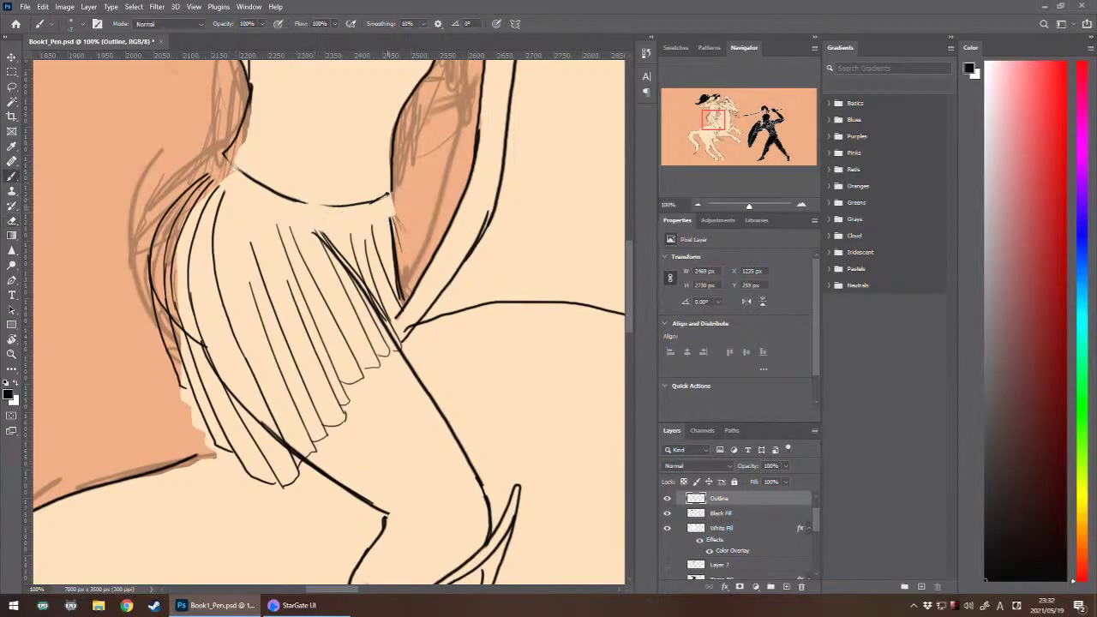
- Redraw the broken parts of the rider's waistline with the black brush on the Outline layer
{"action": "mouse_move", "coordinate": [226, 159]}
{"action": "left_mouse_down"}
{"action": "mouse_move", "coordinate": [255, 182]}
{"action": "mouse_move", "coordinate": [346, 205]}
{"action": "left_mouse_up"}
{"action": "key", "text": "ctrl+z"}
{"action": "key", "text": "ctrl+z"}
{"action": "key", "text": "ctrl+z"}
{"action": "left_click_drag", "start_coordinate": [295, 200], "coordinate": [342, 206]}
{"action": "key", "text": "ctrl+z"}
{"action": "key", "text": "ctrl+z"}
{"action": "left_click_drag", "start_coordinate": [289, 197], "coordinate": [335, 206]}
- Draw a wavy ruffled edge in black beneath the waistline, running from the back of the waist to the front
{"action": "mouse_move", "coordinate": [206, 164]}
{"action": "left_mouse_down"}
{"action": "mouse_move", "coordinate": [225, 159]}
{"action": "mouse_move", "coordinate": [207, 176]}
{"action": "mouse_move", "coordinate": [223, 164]}
{"action": "mouse_move", "coordinate": [232, 175]}
{"action": "left_mouse_up"}
{"action": "key", "text": "ctrl+z"}
{"action": "key", "text": "ctrl+z"}
{"action": "left_click_drag", "start_coordinate": [219, 172], "coordinate": [234, 189]}
{"action": "left_click_drag", "start_coordinate": [235, 190], "coordinate": [276, 216]}
{"action": "key", "text": "ctrl+z"}
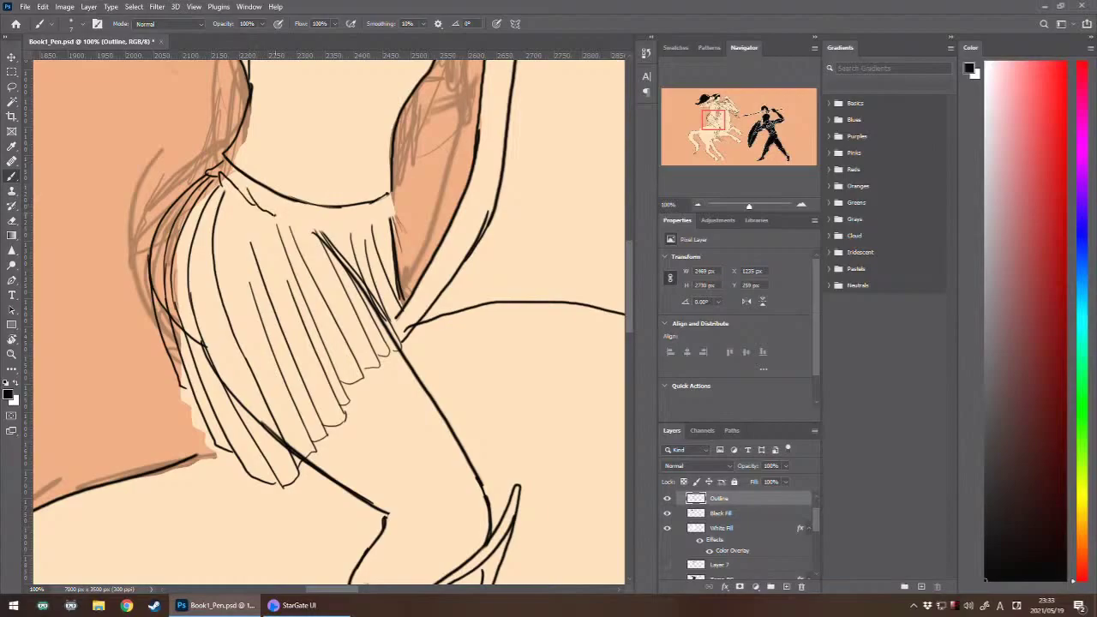
{"action": "key", "text": "ctrl+z"}
{"action": "left_click_drag", "start_coordinate": [250, 203], "coordinate": [320, 227]}
{"action": "key", "text": "ctrl+z"}
{"action": "key", "text": "ctrl+z"}
{"action": "mouse_move", "coordinate": [217, 175]}
{"action": "left_mouse_down"}
{"action": "mouse_move", "coordinate": [226, 164]}
{"action": "mouse_move", "coordinate": [254, 206]}
{"action": "left_mouse_up"}
{"action": "key", "text": "ctrl+z"}
{"action": "mouse_move", "coordinate": [320, 225]}
{"action": "left_mouse_down"}
{"action": "mouse_move", "coordinate": [401, 197]}
{"action": "mouse_move", "coordinate": [390, 227]}
{"action": "mouse_move", "coordinate": [387, 196]}
{"action": "left_mouse_up"}
{"action": "key", "text": "ctrl+minus"}
{"action": "key", "text": "ctrl+minus"}
{"action": "key", "text": "ctrl+minus"}
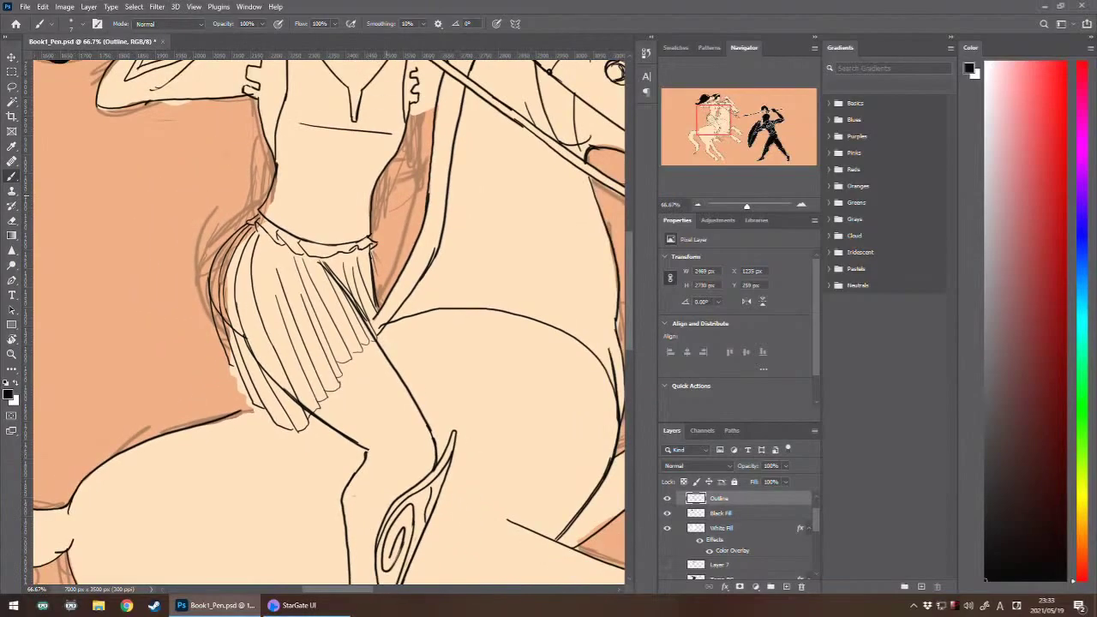
{"action": "key", "text": "ctrl+plus"}
{"action": "scroll", "coordinate": [330, 313], "scroll_direction": "up", "scroll_amount": 4}
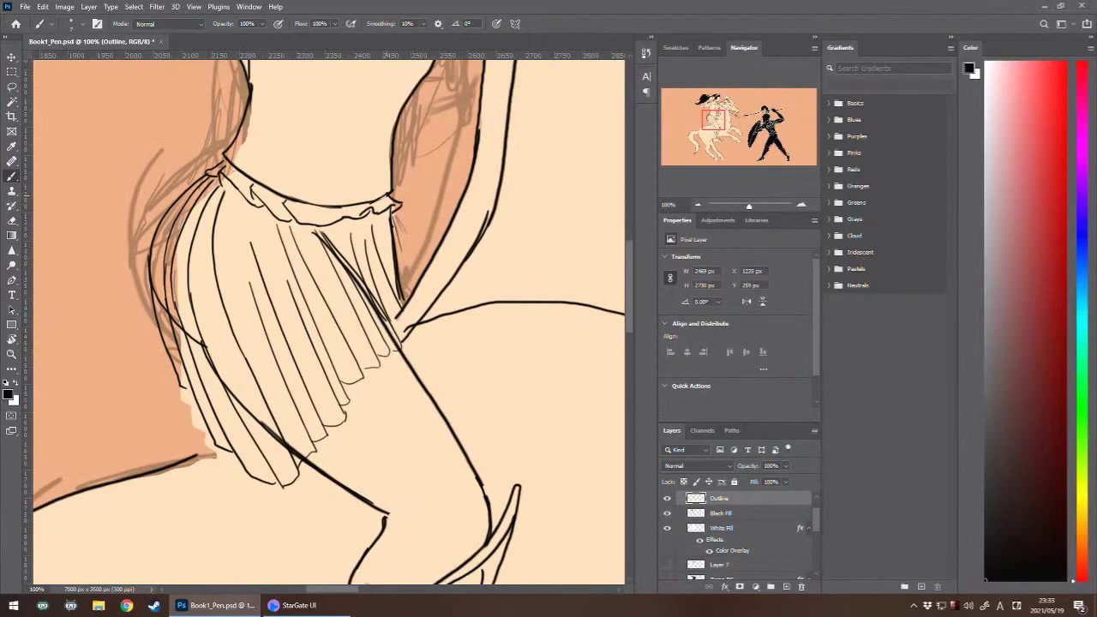
{"action": "left_click_drag", "start_coordinate": [224, 186], "coordinate": [254, 199]}
{"action": "key", "text": "ctrl+z"}
- On the White Fill layer, lasso the uncovered strip along the rider's lower back and rear hip and fill it with cream
{"action": "left_click_drag", "start_coordinate": [372, 207], "coordinate": [322, 445]}
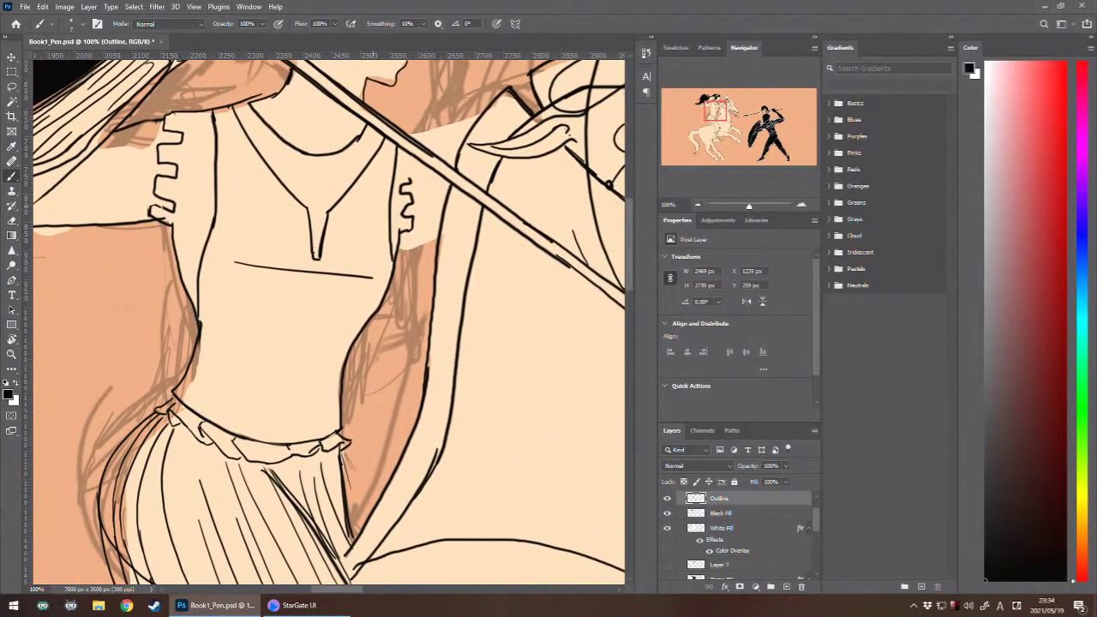
{"action": "scroll", "coordinate": [329, 321], "scroll_direction": "down", "scroll_amount": 2}
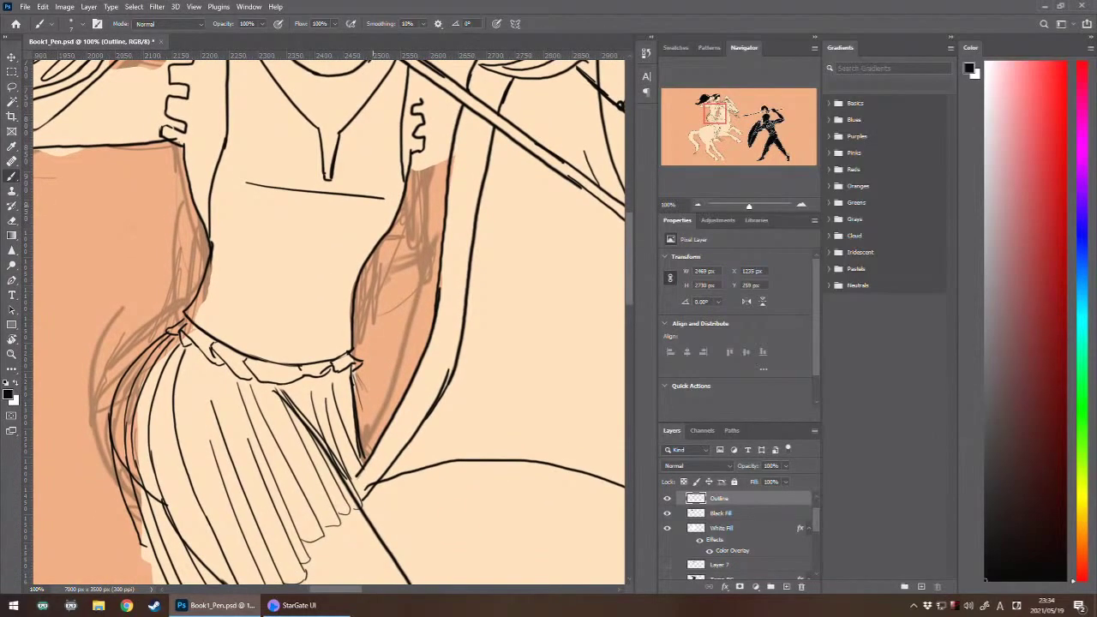
{"action": "key", "text": "l"}
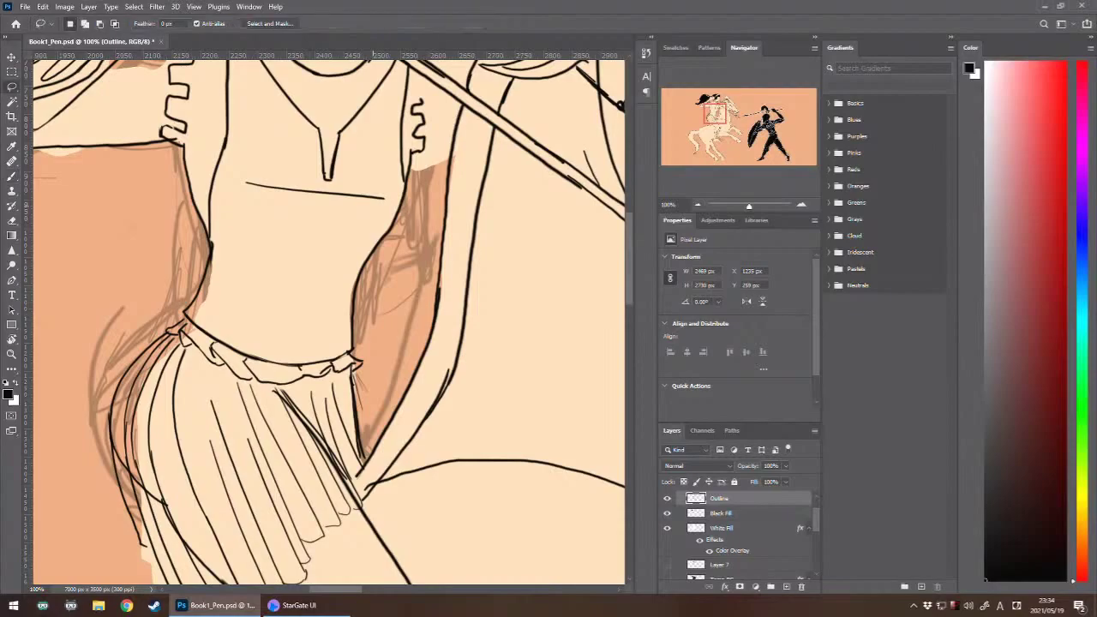
{"action": "left_click", "coordinate": [722, 527]}
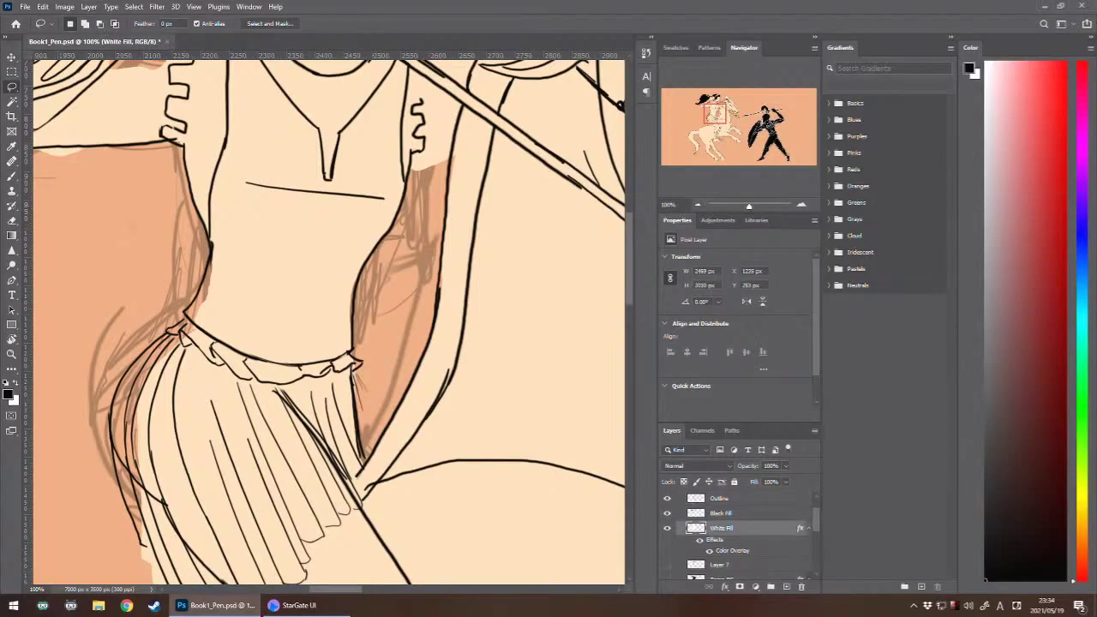
{"action": "left_click", "coordinate": [667, 528]}
{"action": "key", "text": "ctrl+comma"}
{"action": "mouse_move", "coordinate": [212, 247]}
{"action": "left_mouse_down"}
{"action": "mouse_move", "coordinate": [190, 309]}
{"action": "mouse_move", "coordinate": [212, 245]}
{"action": "left_mouse_up"}
{"action": "key", "text": "ctrl+d"}
{"action": "mouse_move", "coordinate": [137, 518]}
{"action": "left_mouse_down"}
{"action": "mouse_move", "coordinate": [114, 403]}
{"action": "mouse_move", "coordinate": [190, 316]}
{"action": "mouse_move", "coordinate": [215, 243]}
{"action": "mouse_move", "coordinate": [177, 519]}
{"action": "mouse_move", "coordinate": [147, 545]}
{"action": "left_mouse_up"}
{"action": "scroll", "coordinate": [328, 317], "scroll_direction": "down", "scroll_amount": 5}
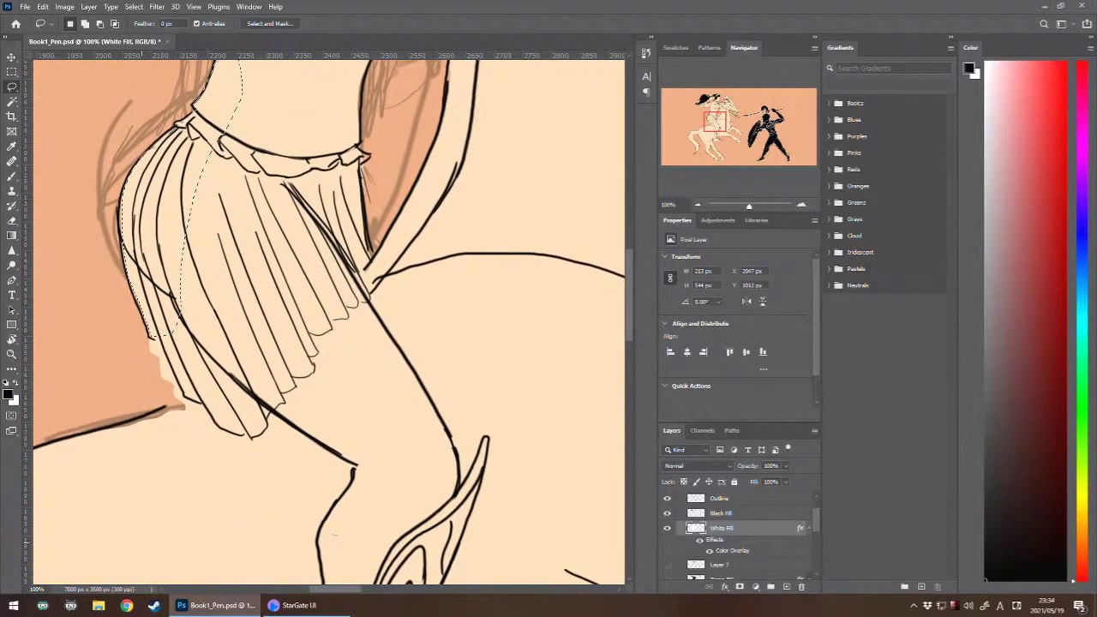
{"action": "key", "text": "ctrl+d"}
- Lasso the excess cream outside the skirt's lower rear edge and delete it from the White Fill layer
{"action": "mouse_move", "coordinate": [180, 387]}
{"action": "left_mouse_down"}
{"action": "mouse_move", "coordinate": [130, 310]}
{"action": "mouse_move", "coordinate": [142, 390]}
{"action": "mouse_move", "coordinate": [184, 403]}
{"action": "left_mouse_up"}
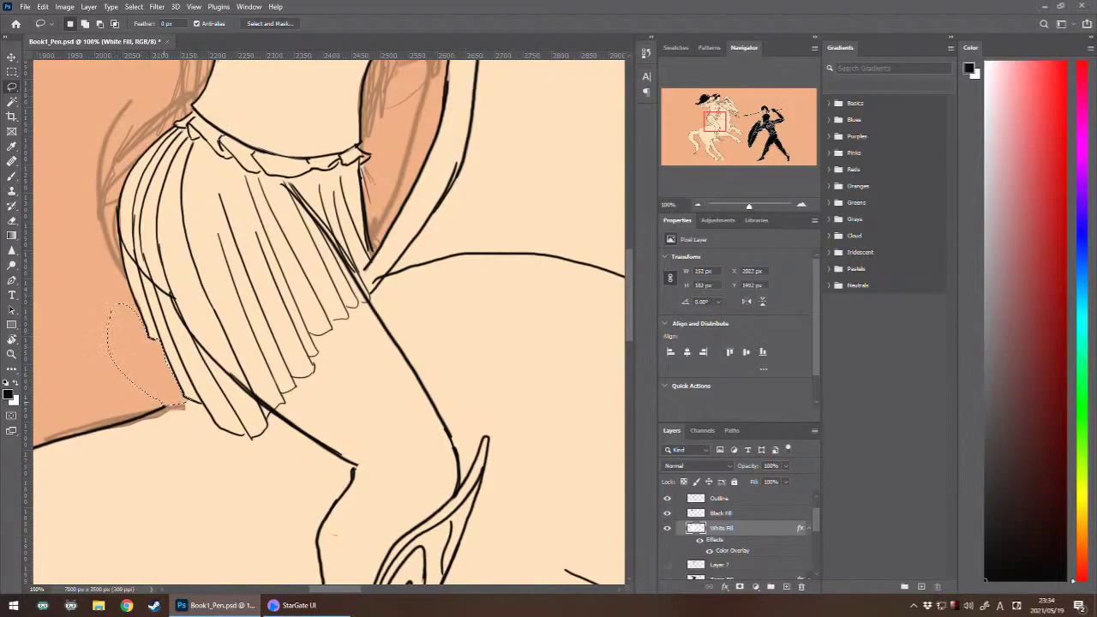
{"action": "key", "text": "Delete"}
{"action": "key", "text": "ctrl+d"}
{"action": "scroll", "coordinate": [242, 401], "scroll_direction": "down", "scroll_amount": 4}
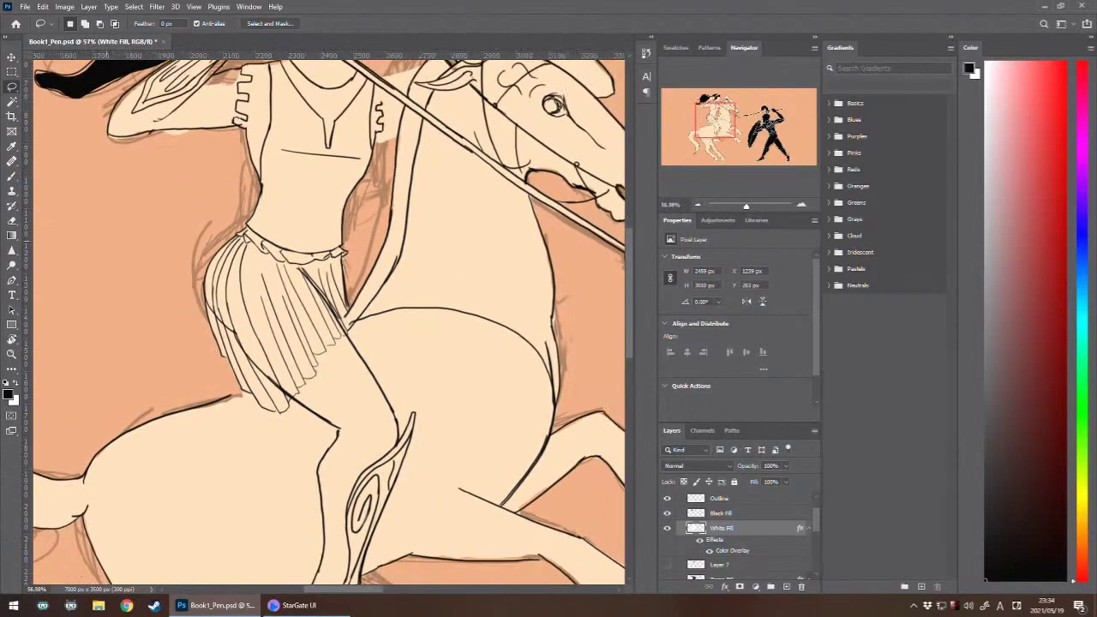
- On the Outline layer, erase the upper parts of the pleat lines across the middle of the rider's skirt
{"action": "left_click_drag", "start_coordinate": [241, 401], "coordinate": [204, 409]}
{"action": "left_click", "coordinate": [720, 498]}
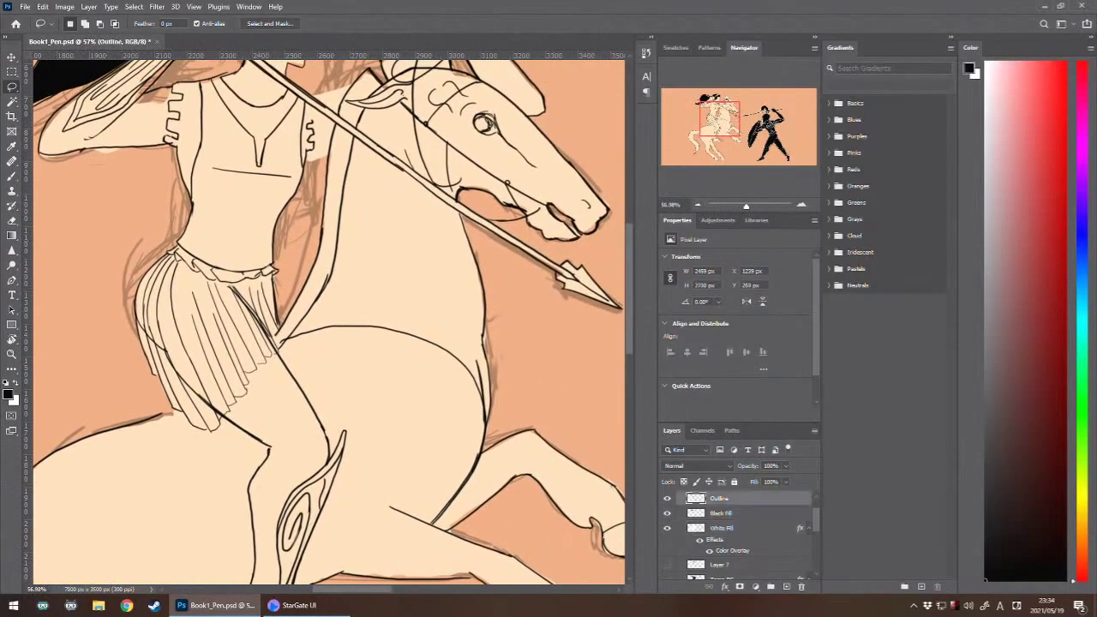
{"action": "key", "text": "b"}
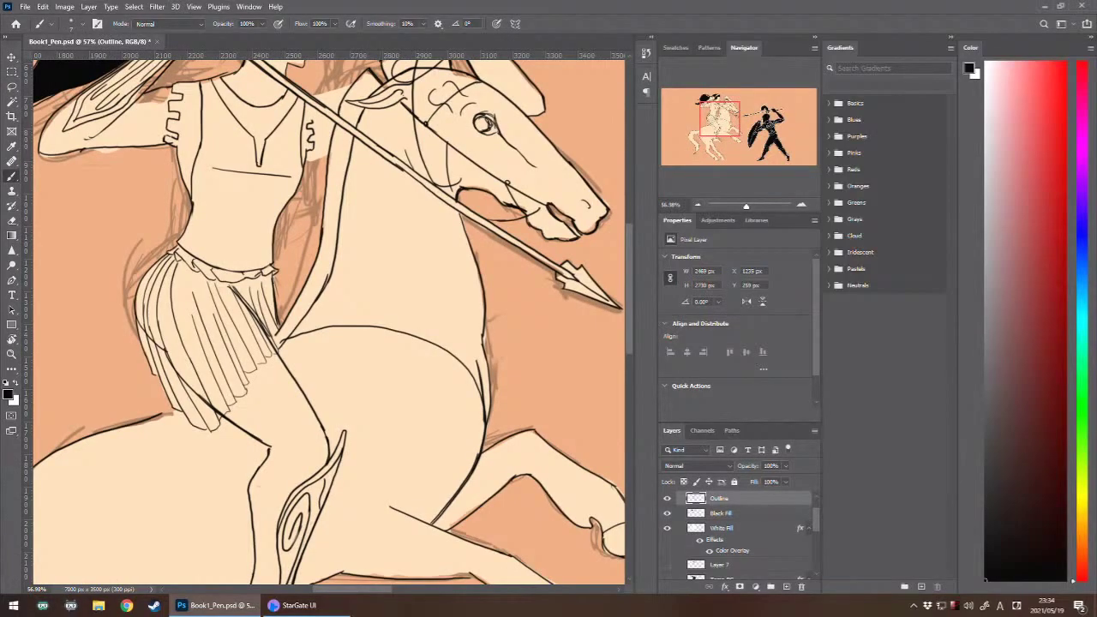
{"action": "scroll", "coordinate": [179, 381], "scroll_direction": "up", "scroll_amount": 1}
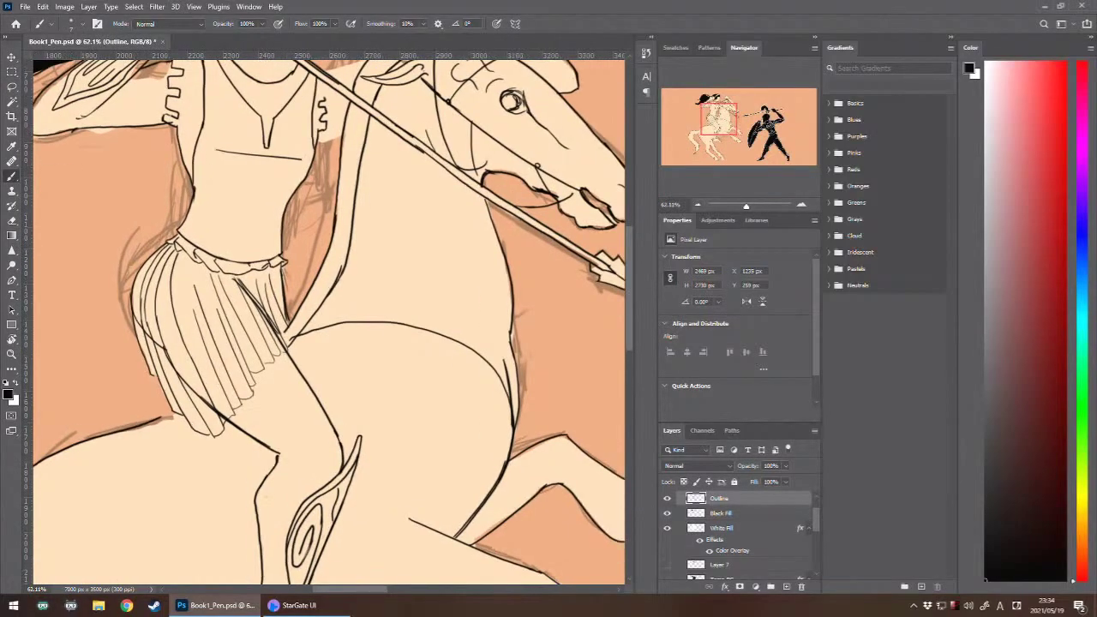
{"action": "scroll", "coordinate": [188, 404], "scroll_direction": "up", "scroll_amount": 8}
{"action": "left_click_drag", "start_coordinate": [257, 326], "coordinate": [242, 396]}
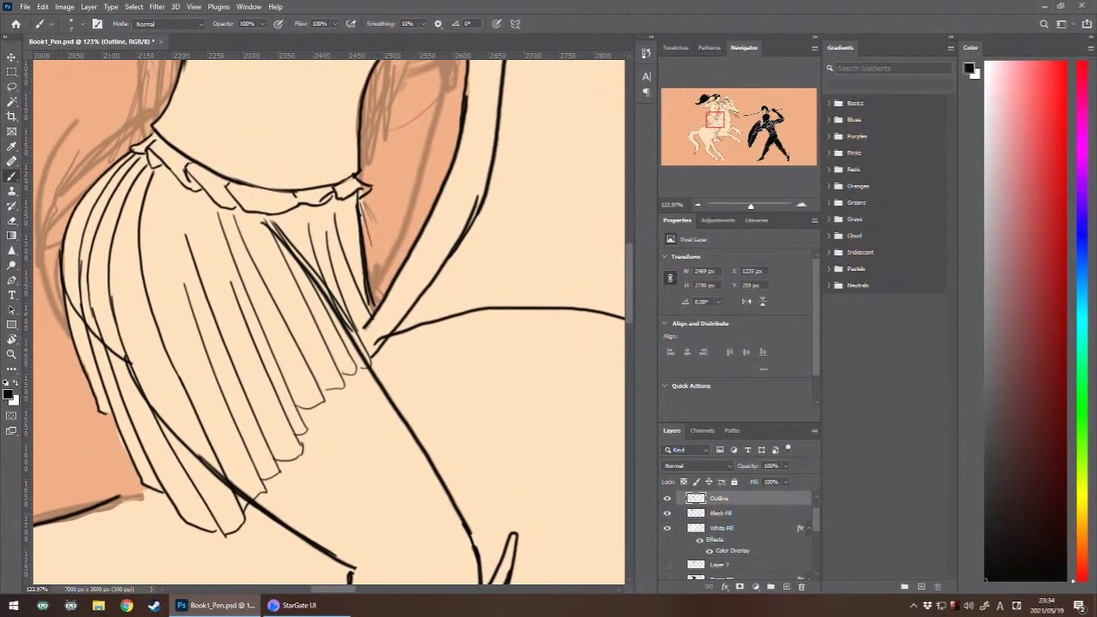
{"action": "key", "text": "e"}
{"action": "mouse_move", "coordinate": [210, 369]}
{"action": "left_mouse_down"}
{"action": "mouse_move", "coordinate": [184, 257]}
{"action": "mouse_move", "coordinate": [215, 375]}
{"action": "mouse_move", "coordinate": [208, 228]}
{"action": "mouse_move", "coordinate": [220, 228]}
{"action": "mouse_move", "coordinate": [251, 282]}
{"action": "mouse_move", "coordinate": [255, 271]}
{"action": "mouse_move", "coordinate": [259, 333]}
{"action": "left_mouse_up"}
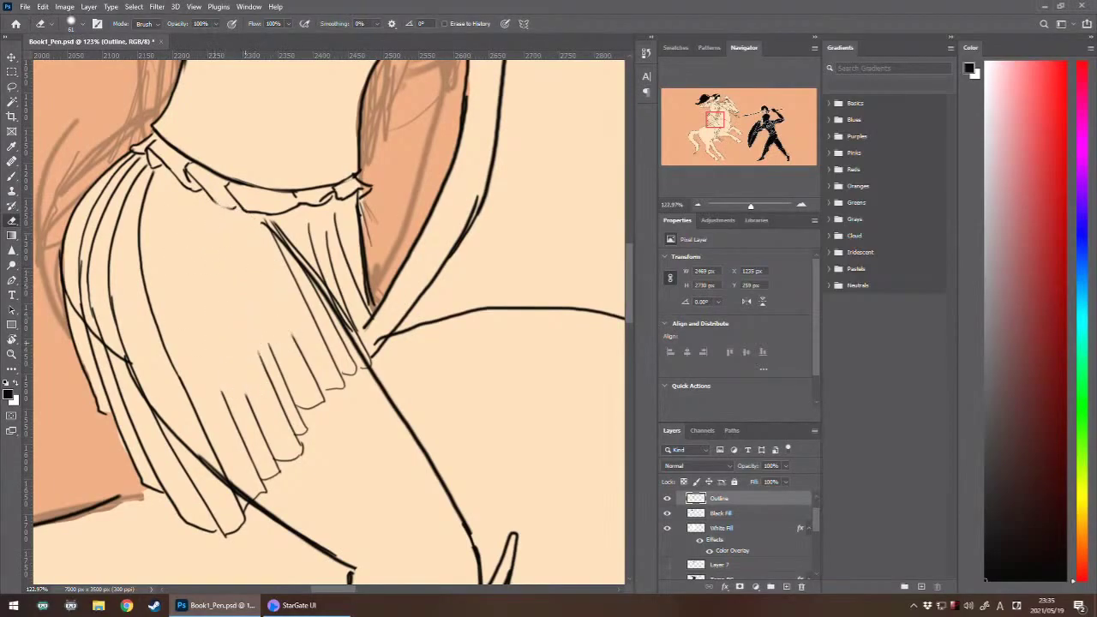
- With the black brush, repair the broken lower edge of the ruffle and extend the frontmost erased pleat up to it in a smooth curve
{"action": "key", "text": "b"}
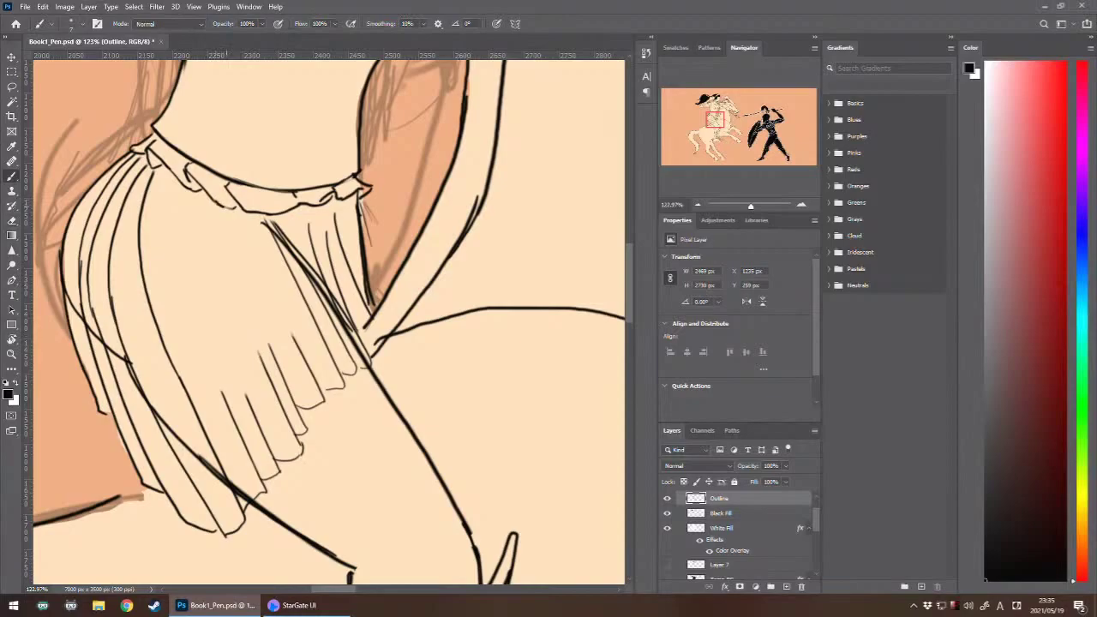
{"action": "left_click_drag", "start_coordinate": [210, 197], "coordinate": [233, 210]}
{"action": "left_click_drag", "start_coordinate": [297, 342], "coordinate": [263, 229]}
{"action": "key", "text": "ctrl+z"}
{"action": "left_click_drag", "start_coordinate": [297, 341], "coordinate": [264, 225]}
{"action": "key", "text": "ctrl+z"}
{"action": "left_click_drag", "start_coordinate": [296, 343], "coordinate": [268, 228]}
{"action": "key", "text": "ctrl+z"}
{"action": "left_click_drag", "start_coordinate": [296, 341], "coordinate": [262, 214]}
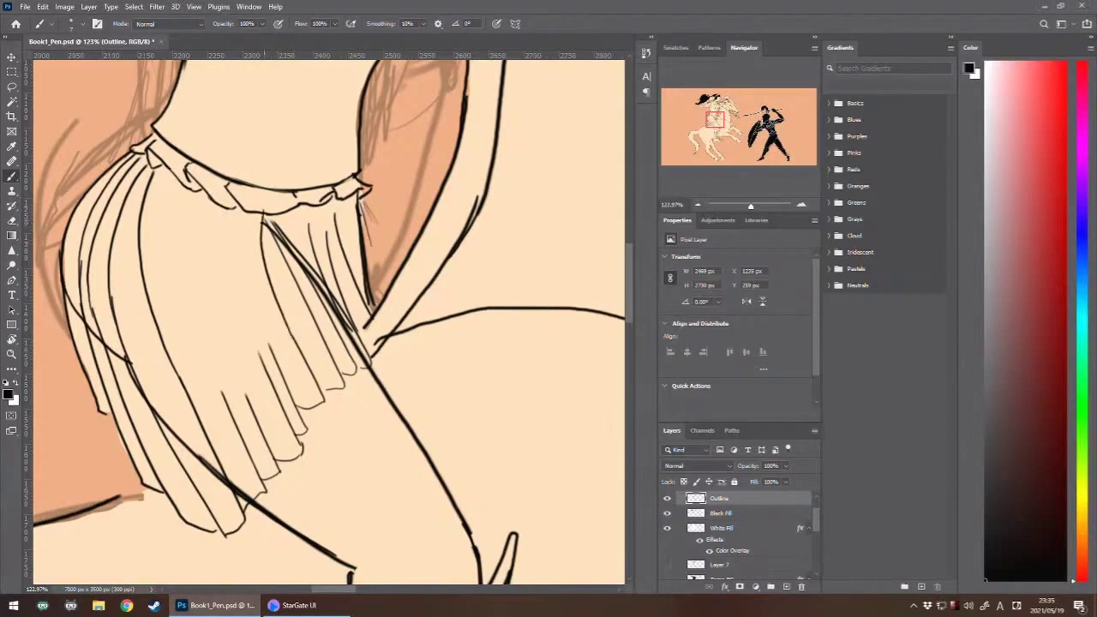
{"action": "key", "text": "ctrl+z"}
{"action": "left_click_drag", "start_coordinate": [297, 343], "coordinate": [254, 216]}
{"action": "key", "text": "ctrl+z"}
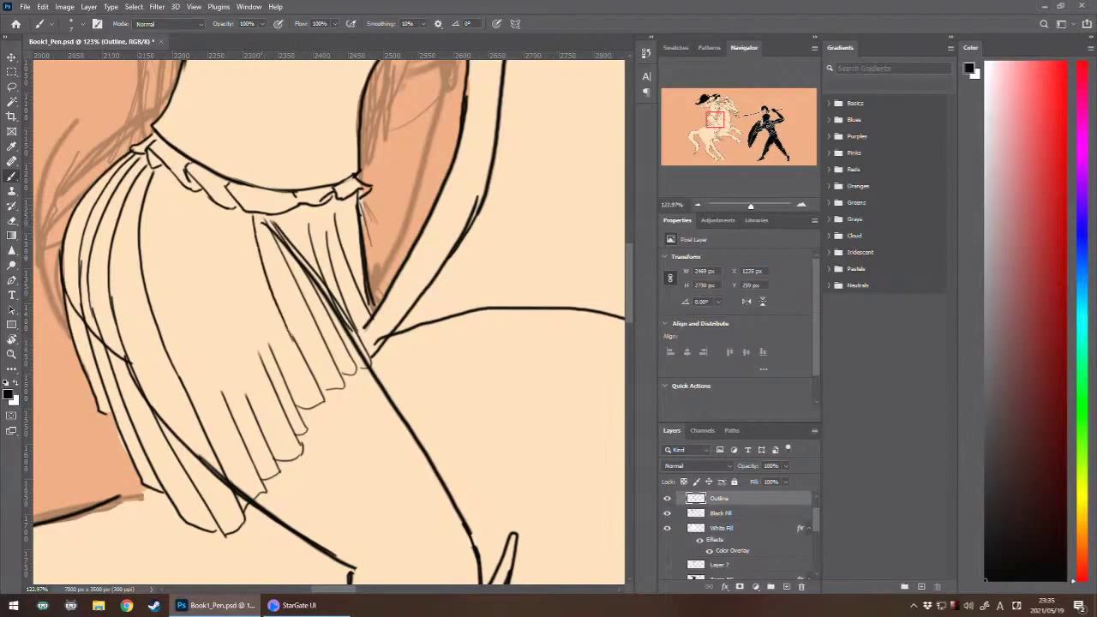
{"action": "key", "text": "ctrl+z"}
{"action": "left_click_drag", "start_coordinate": [296, 343], "coordinate": [254, 216]}
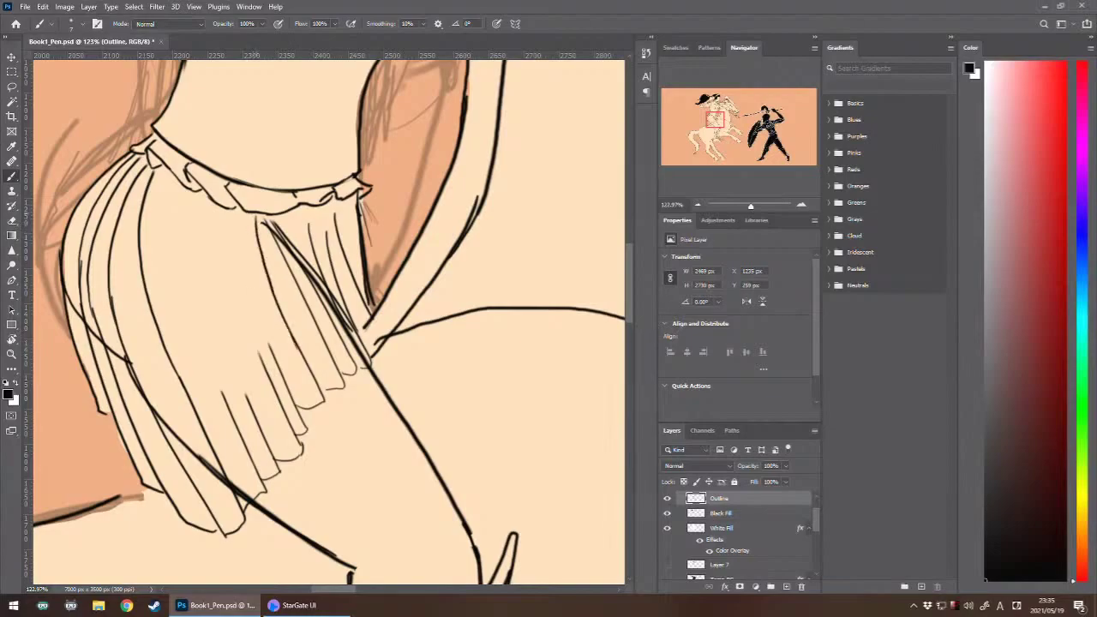
- Redraw the remaining erased middle pleats as smooth curves from their lower stubs up to the ruffle
{"action": "left_click_drag", "start_coordinate": [270, 347], "coordinate": [245, 217]}
{"action": "left_click_drag", "start_coordinate": [259, 358], "coordinate": [231, 214]}
{"action": "left_click_drag", "start_coordinate": [247, 401], "coordinate": [216, 228]}
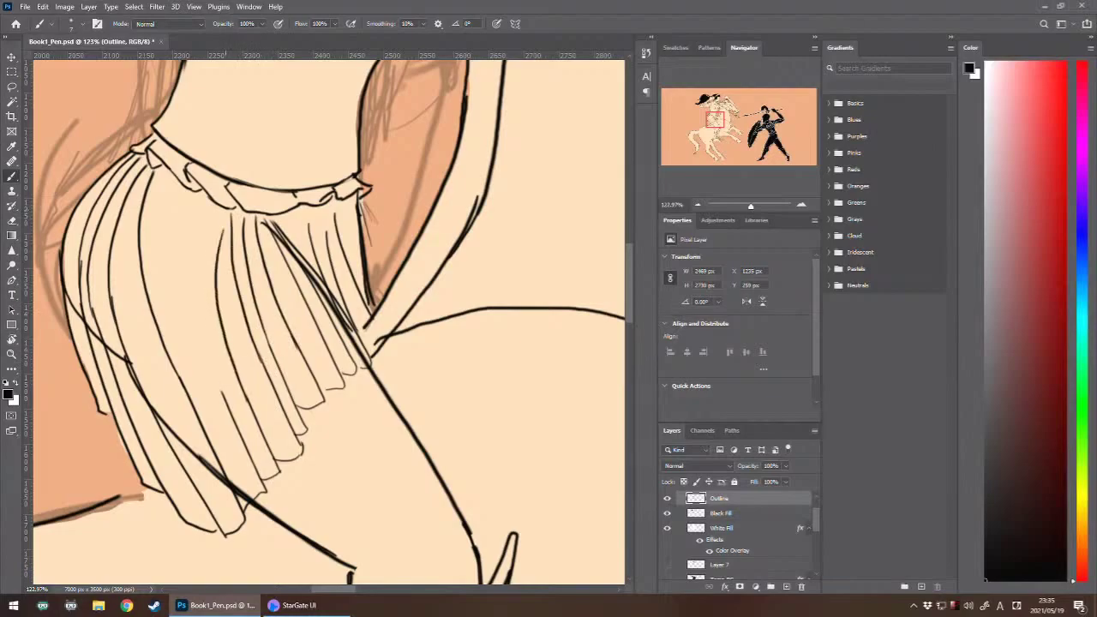
{"action": "key", "text": "ctrl+z"}
{"action": "left_click_drag", "start_coordinate": [250, 408], "coordinate": [199, 214]}
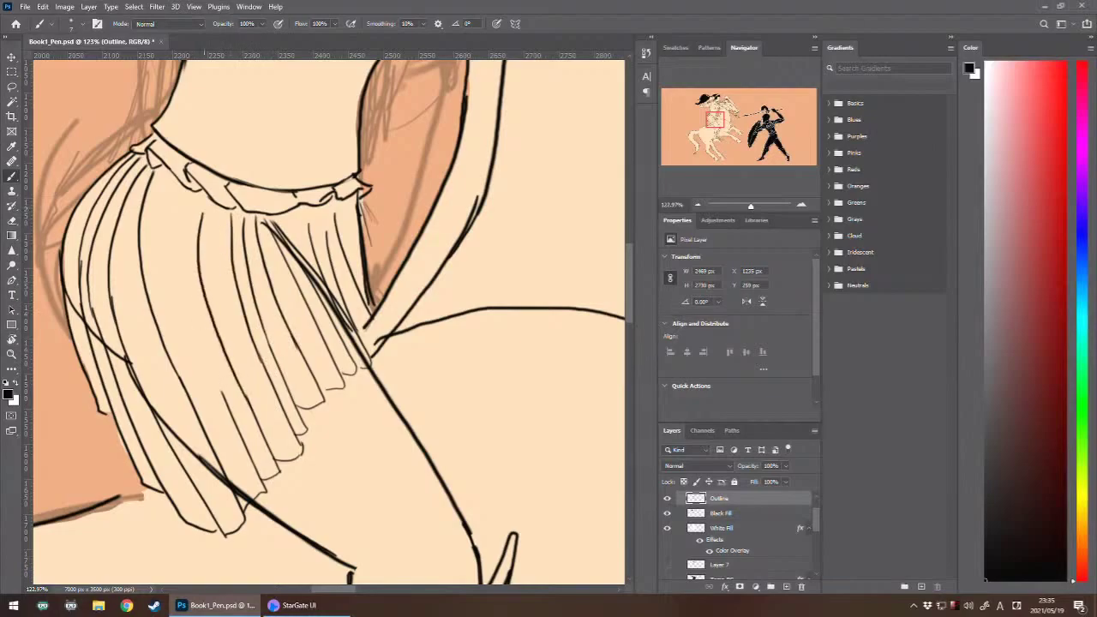
{"action": "mouse_move", "coordinate": [225, 401]}
{"action": "left_mouse_down"}
{"action": "mouse_move", "coordinate": [202, 355]}
{"action": "mouse_move", "coordinate": [176, 195]}
{"action": "left_mouse_up"}
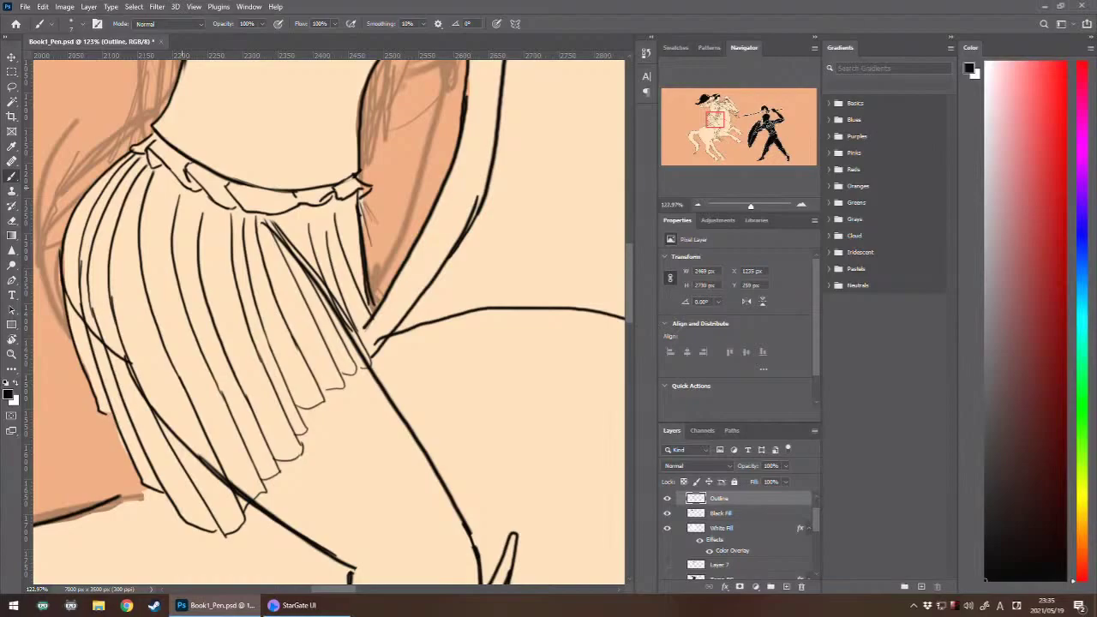
- Draw extra thin pleat lines between the skirt's middle pleats, running from the scalloped hem up to the ruffle
{"action": "left_click_drag", "start_coordinate": [287, 353], "coordinate": [248, 205]}
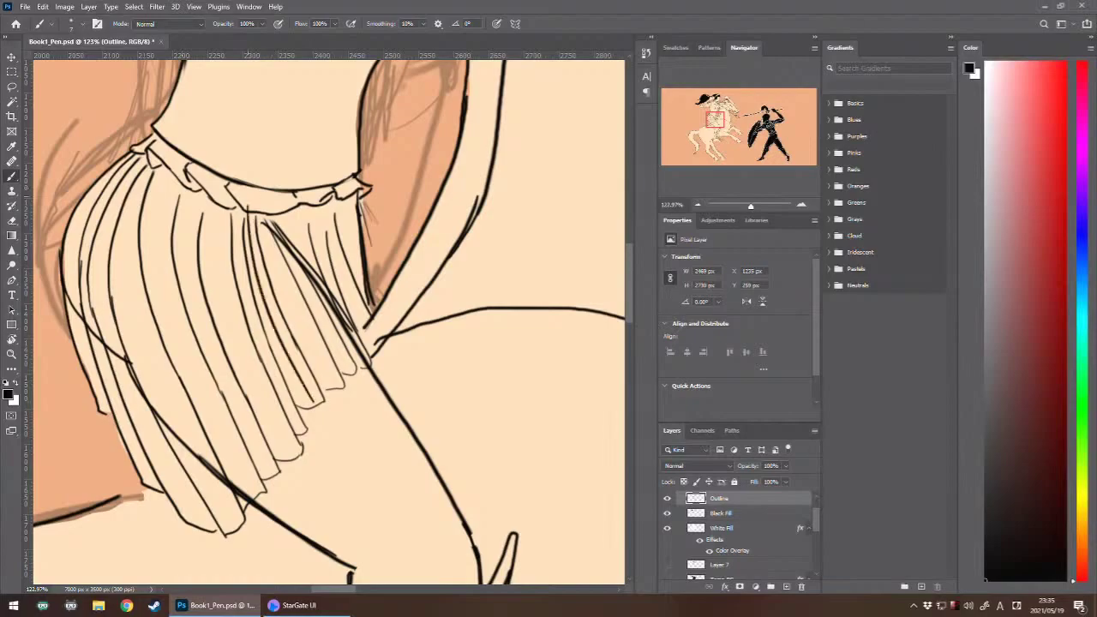
{"action": "key", "text": "ctrl+z"}
{"action": "mouse_move", "coordinate": [312, 405]}
{"action": "left_mouse_down"}
{"action": "mouse_move", "coordinate": [250, 208]}
{"action": "mouse_move", "coordinate": [303, 396]}
{"action": "mouse_move", "coordinate": [250, 224]}
{"action": "left_mouse_up"}
{"action": "key", "text": "ctrl+z"}
{"action": "mouse_move", "coordinate": [289, 457]}
{"action": "left_mouse_down"}
{"action": "mouse_move", "coordinate": [270, 430]}
{"action": "mouse_move", "coordinate": [221, 224]}
{"action": "mouse_move", "coordinate": [234, 318]}
{"action": "mouse_move", "coordinate": [288, 440]}
{"action": "left_mouse_up"}
{"action": "key", "text": "ctrl+z"}
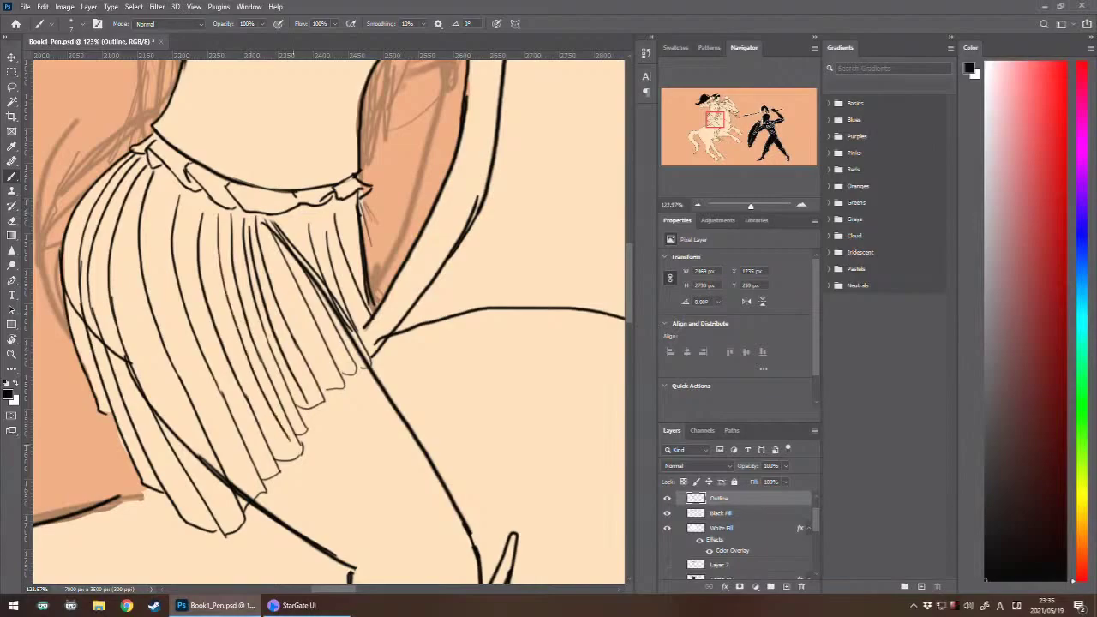
{"action": "key", "text": "ctrl+z"}
{"action": "mouse_move", "coordinate": [220, 215]}
{"action": "left_mouse_down"}
{"action": "mouse_move", "coordinate": [250, 363]}
{"action": "mouse_move", "coordinate": [290, 441]}
{"action": "mouse_move", "coordinate": [227, 307]}
{"action": "mouse_move", "coordinate": [219, 221]}
{"action": "left_mouse_up"}
{"action": "key", "text": "ctrl+z"}
{"action": "key", "text": "ctrl+z"}
{"action": "mouse_move", "coordinate": [290, 454]}
{"action": "left_mouse_down"}
{"action": "mouse_move", "coordinate": [240, 330]}
{"action": "mouse_move", "coordinate": [221, 214]}
{"action": "left_mouse_up"}
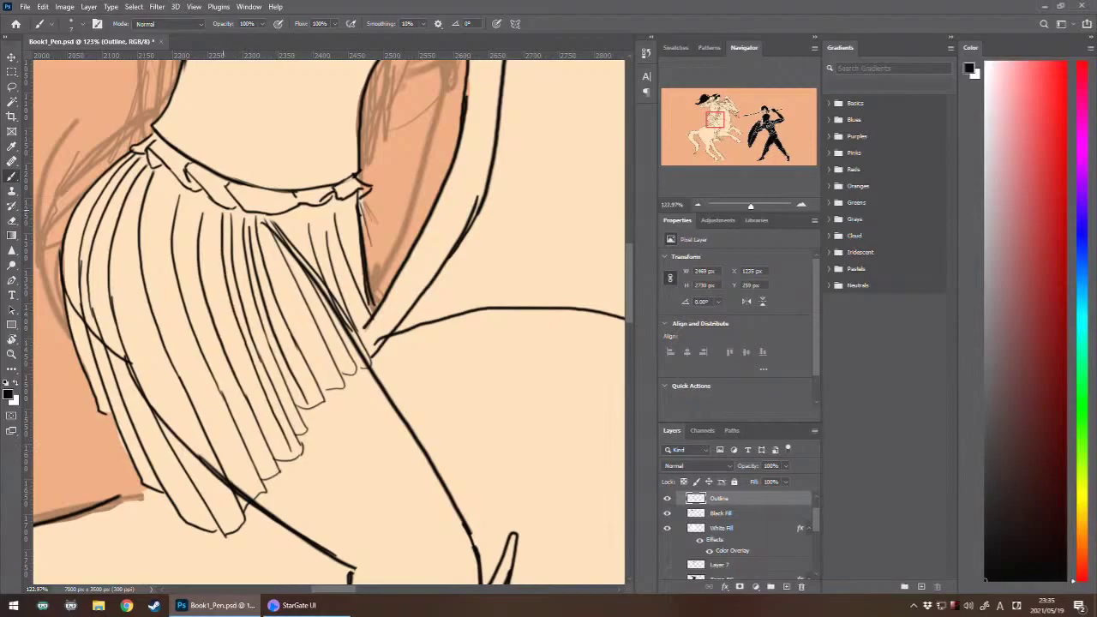
{"action": "mouse_move", "coordinate": [334, 385]}
{"action": "left_mouse_down"}
{"action": "mouse_move", "coordinate": [272, 212]}
{"action": "mouse_move", "coordinate": [350, 375]}
{"action": "left_mouse_up"}
{"action": "key", "text": "ctrl+z"}
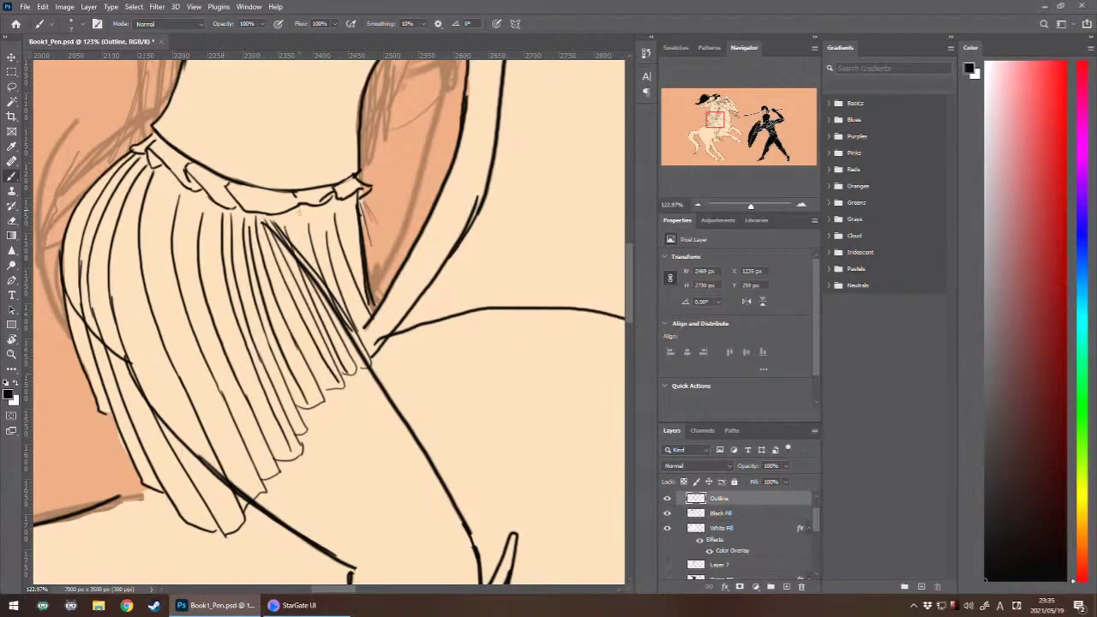
{"action": "left_click_drag", "start_coordinate": [299, 209], "coordinate": [347, 346]}
{"action": "key", "text": "ctrl+z"}
- Erase the front pleats and doubled thigh lines beneath the ruffle, and redraw the thigh's front contour as a single black line
{"action": "key", "text": "e"}
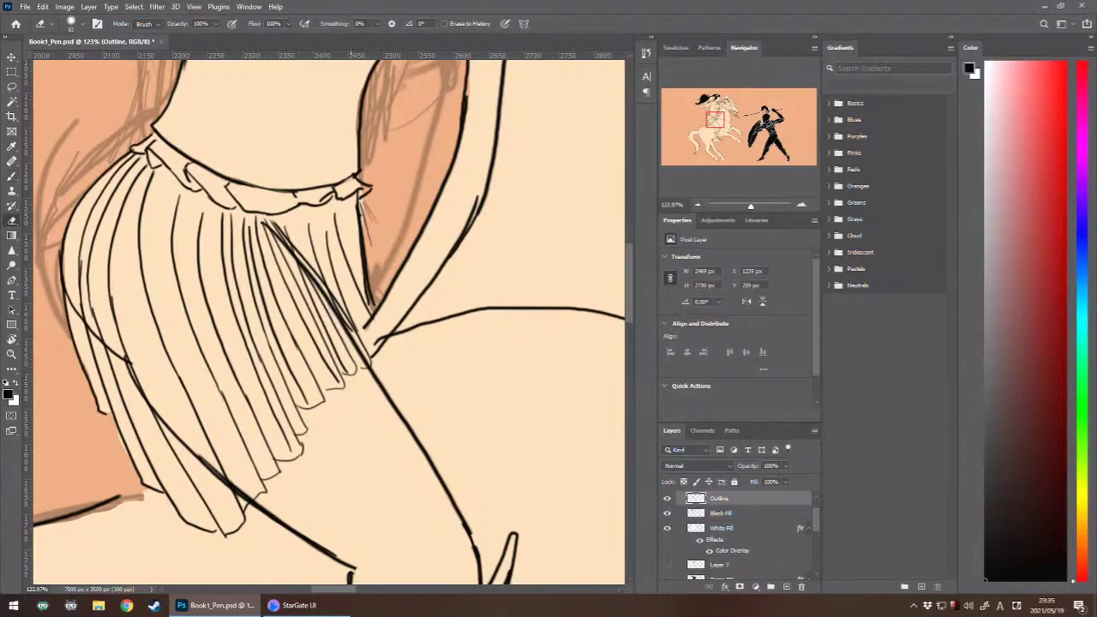
{"action": "mouse_move", "coordinate": [283, 249]}
{"action": "left_mouse_down"}
{"action": "mouse_move", "coordinate": [272, 231]}
{"action": "mouse_move", "coordinate": [304, 261]}
{"action": "mouse_move", "coordinate": [268, 229]}
{"action": "mouse_move", "coordinate": [354, 337]}
{"action": "mouse_move", "coordinate": [300, 228]}
{"action": "mouse_move", "coordinate": [338, 254]}
{"action": "mouse_move", "coordinate": [328, 215]}
{"action": "mouse_move", "coordinate": [333, 237]}
{"action": "left_mouse_up"}
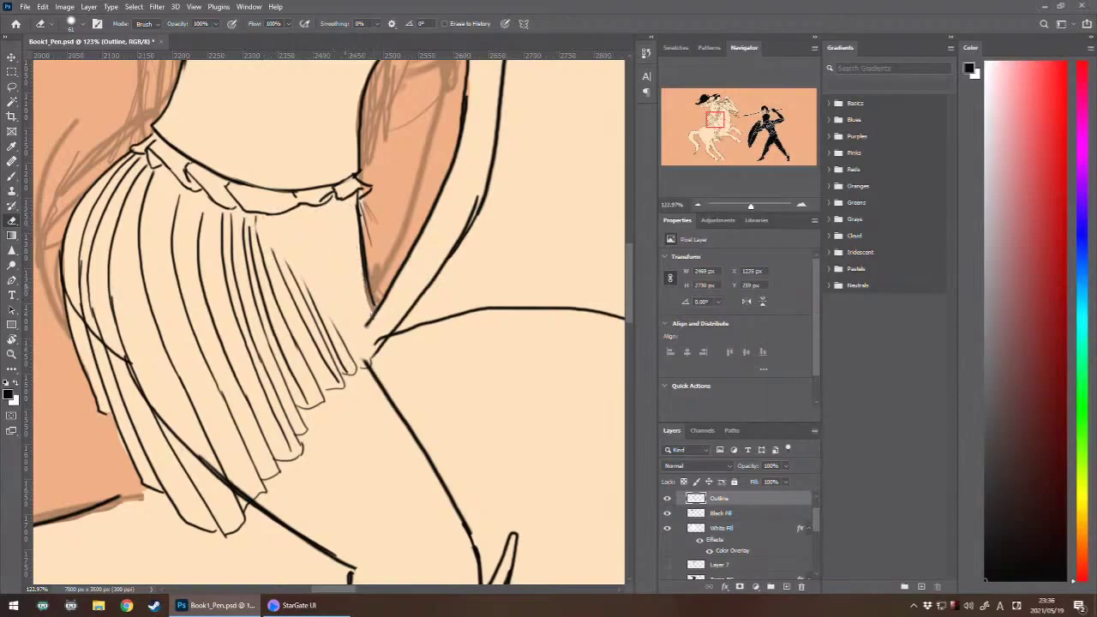
{"action": "key", "text": "b"}
{"action": "mouse_move", "coordinate": [368, 368]}
{"action": "left_mouse_down"}
{"action": "mouse_move", "coordinate": [304, 263]}
{"action": "mouse_move", "coordinate": [369, 370]}
{"action": "left_mouse_up"}
{"action": "key", "text": "ctrl+z"}
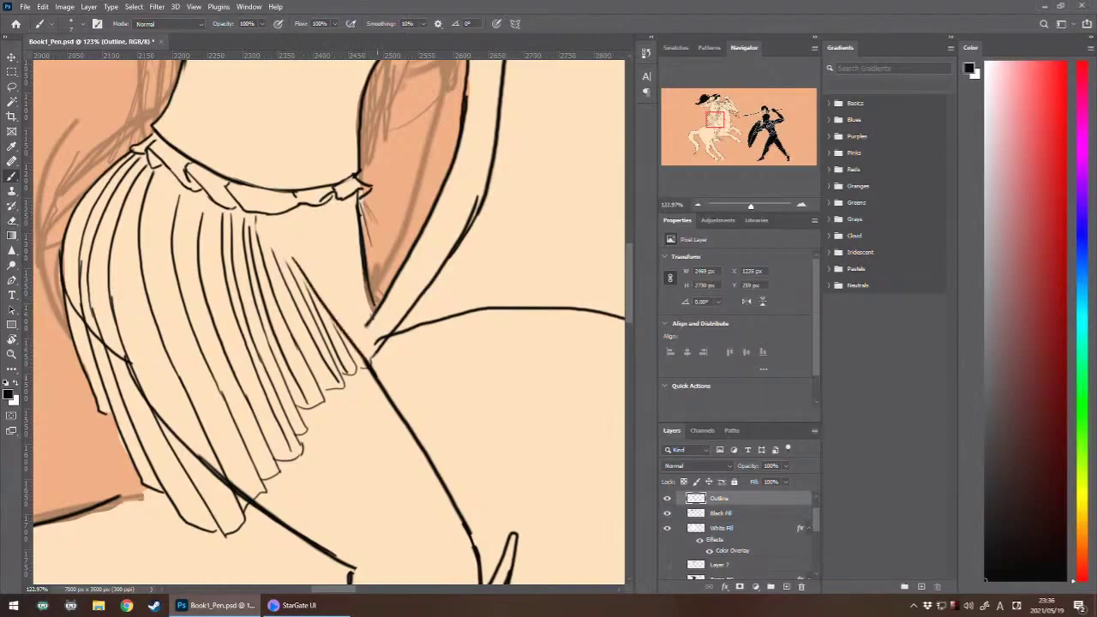
- Draw closely spaced new pleats at the front of the skirt, from the ruffle down to the front hem
{"action": "left_click_drag", "start_coordinate": [309, 287], "coordinate": [273, 217]}
{"action": "key", "text": "ctrl+z"}
{"action": "left_click_drag", "start_coordinate": [297, 261], "coordinate": [278, 220]}
{"action": "key", "text": "ctrl+z"}
{"action": "mouse_move", "coordinate": [296, 220]}
{"action": "left_mouse_down"}
{"action": "mouse_move", "coordinate": [324, 295]}
{"action": "mouse_move", "coordinate": [297, 215]}
{"action": "left_mouse_up"}
{"action": "key", "text": "ctrl+z"}
{"action": "key", "text": "ctrl+z"}
{"action": "mouse_move", "coordinate": [336, 318]}
{"action": "left_mouse_down"}
{"action": "mouse_move", "coordinate": [307, 212]}
{"action": "mouse_move", "coordinate": [355, 345]}
{"action": "left_mouse_up"}
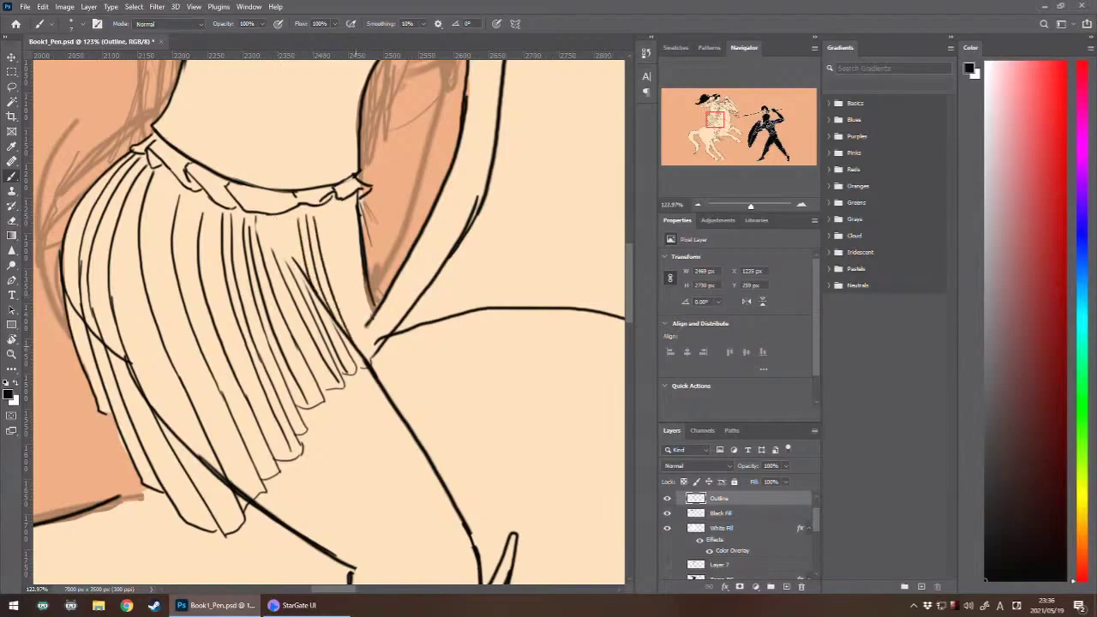
{"action": "left_click_drag", "start_coordinate": [322, 215], "coordinate": [369, 363]}
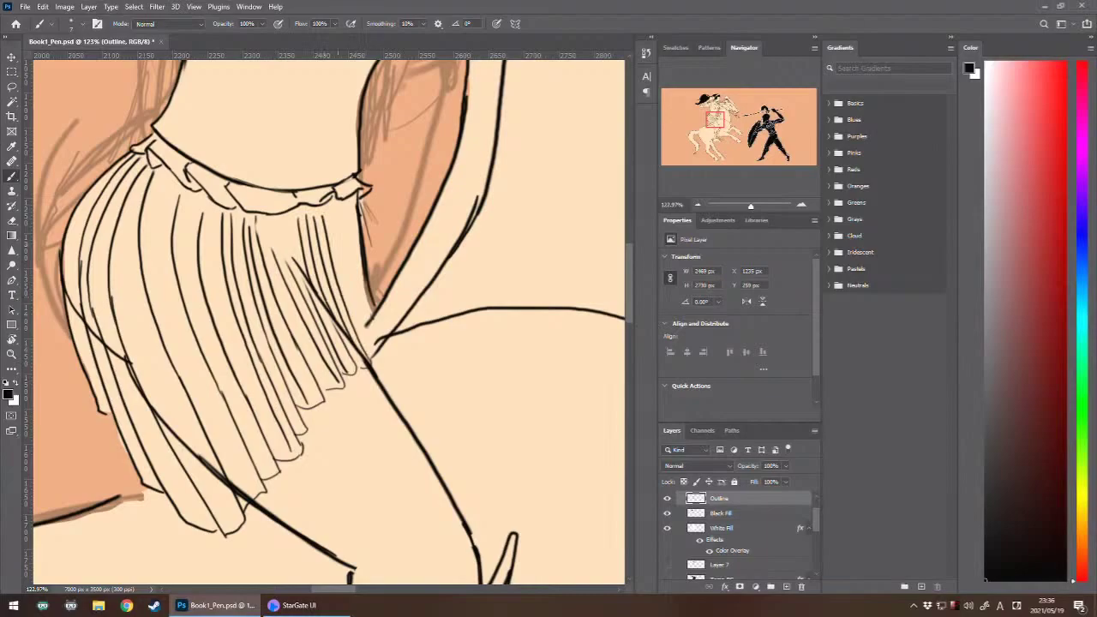
{"action": "mouse_move", "coordinate": [333, 204]}
{"action": "left_mouse_down"}
{"action": "mouse_move", "coordinate": [368, 334]}
{"action": "mouse_move", "coordinate": [341, 227]}
{"action": "mouse_move", "coordinate": [372, 322]}
{"action": "left_mouse_up"}
{"action": "mouse_move", "coordinate": [342, 200]}
{"action": "left_mouse_down"}
{"action": "mouse_move", "coordinate": [369, 307]}
{"action": "mouse_move", "coordinate": [362, 273]}
{"action": "left_mouse_up"}
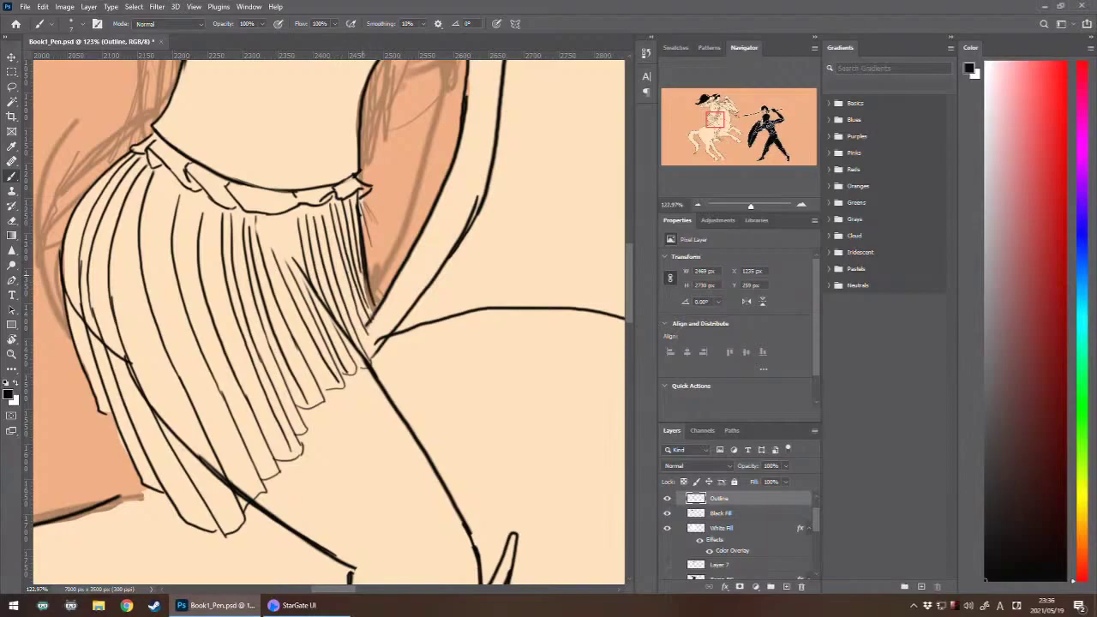
- Draw a short black line closing the skirt's lower front corner down to the thigh
{"action": "left_click_drag", "start_coordinate": [365, 324], "coordinate": [382, 358]}
{"action": "key", "text": "ctrl+z"}
{"action": "left_click_drag", "start_coordinate": [371, 317], "coordinate": [376, 358]}
{"action": "key", "text": "w"}
{"action": "left_click", "coordinate": [369, 322]}
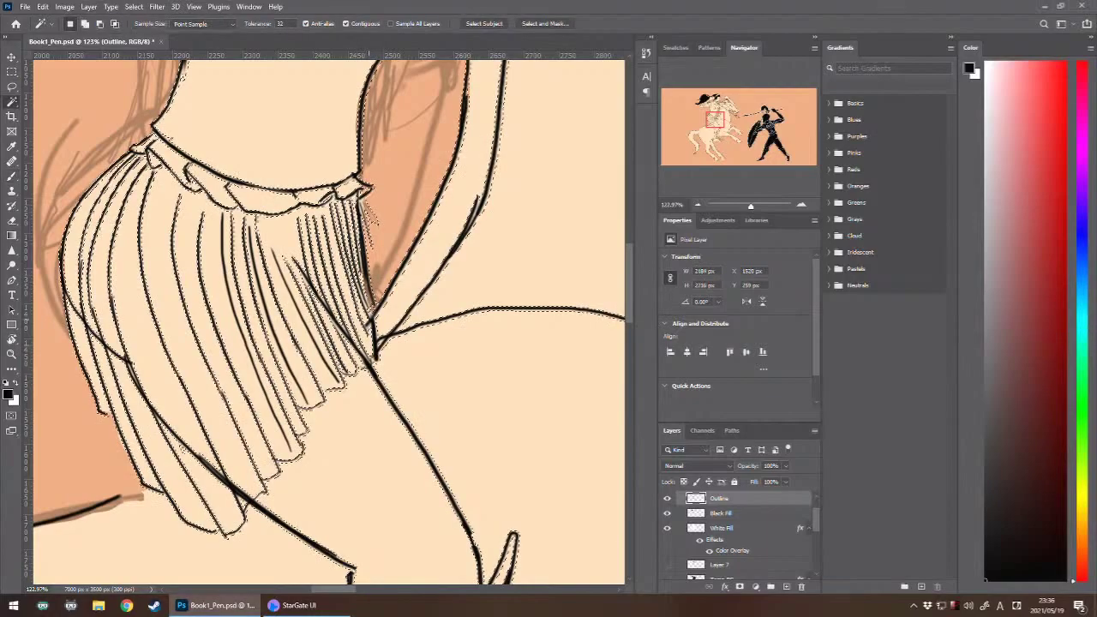
{"action": "key", "text": "ctrl+d"}
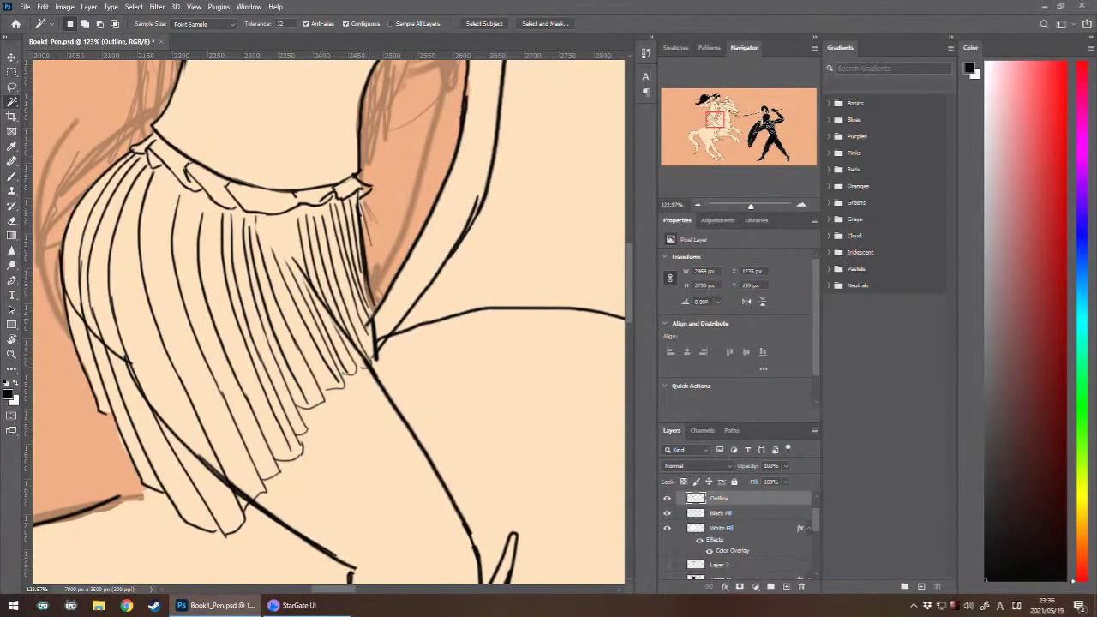
{"action": "key", "text": "ctrl+z"}
{"action": "key", "text": "ctrl+shift+z"}
- Erase the overlapping line ends at the skirt's front corner and draw short pleats in the gap beneath the ruffle above the thigh line
{"action": "key", "text": "e"}
{"action": "left_click_drag", "start_coordinate": [368, 310], "coordinate": [376, 361]}
{"action": "key", "text": "b"}
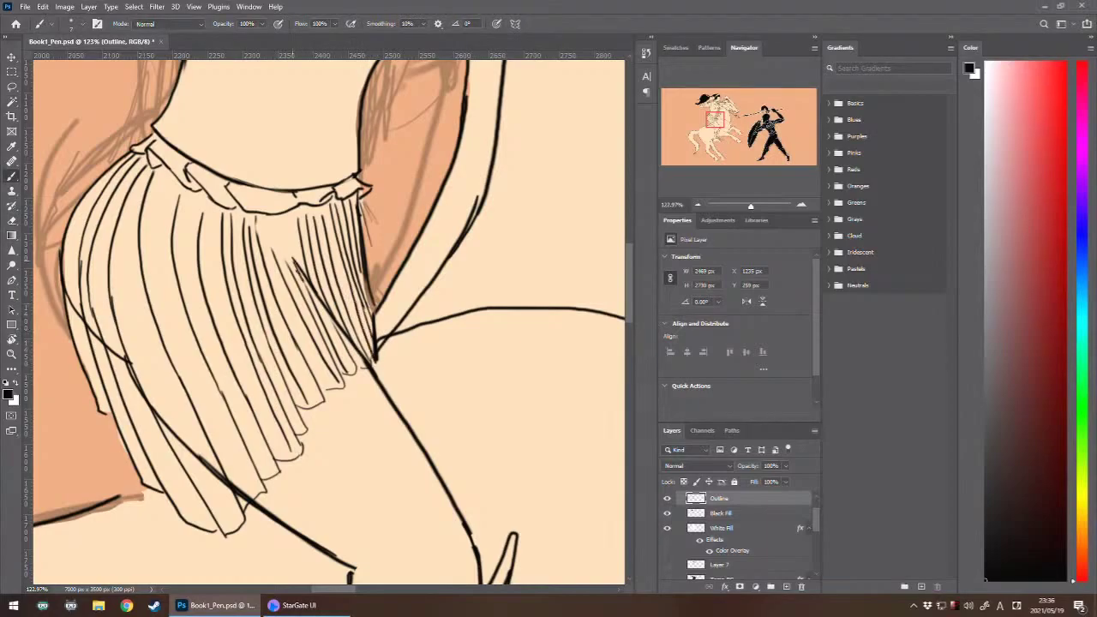
{"action": "mouse_move", "coordinate": [273, 216]}
{"action": "left_mouse_down"}
{"action": "mouse_move", "coordinate": [266, 259]}
{"action": "mouse_move", "coordinate": [254, 257]}
{"action": "left_mouse_up"}
{"action": "left_click_drag", "start_coordinate": [284, 213], "coordinate": [306, 273]}
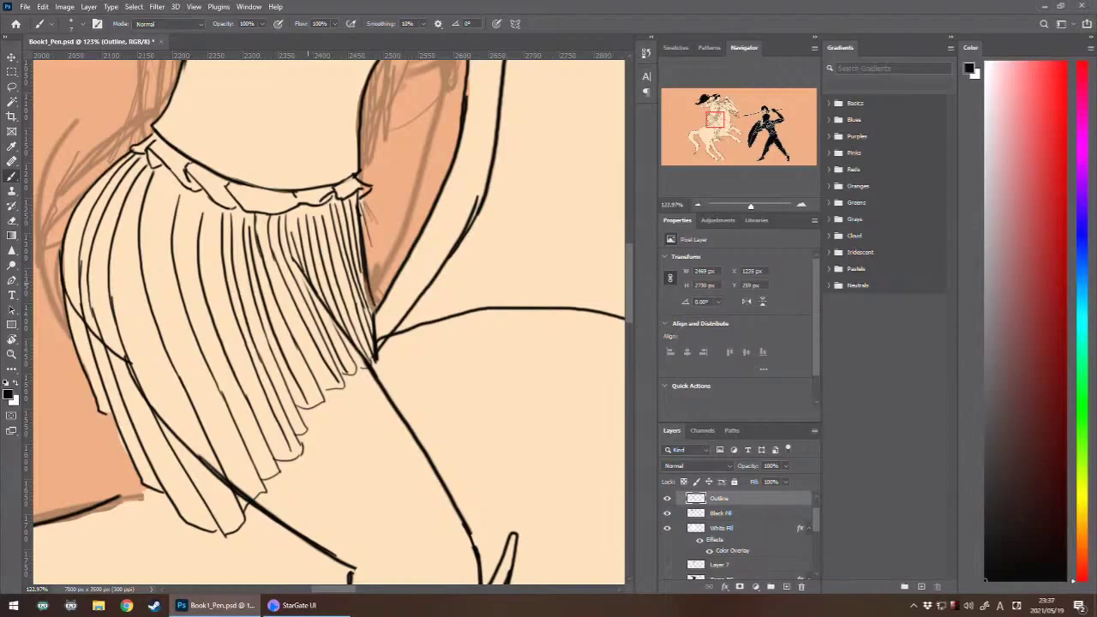
- Add intermediate pleat lines between the wide pleats behind the middle of the skirt, following their curve from ruffle to hem
{"action": "mouse_move", "coordinate": [172, 181]}
{"action": "left_mouse_down"}
{"action": "mouse_move", "coordinate": [162, 270]}
{"action": "mouse_move", "coordinate": [209, 418]}
{"action": "left_mouse_up"}
{"action": "key", "text": "ctrl+z"}
{"action": "mouse_move", "coordinate": [168, 182]}
{"action": "left_mouse_down"}
{"action": "mouse_move", "coordinate": [164, 274]}
{"action": "mouse_move", "coordinate": [231, 455]}
{"action": "mouse_move", "coordinate": [196, 378]}
{"action": "left_mouse_up"}
{"action": "key", "text": "ctrl+z"}
{"action": "key", "text": "ctrl+z"}
{"action": "mouse_move", "coordinate": [249, 490]}
{"action": "left_mouse_down"}
{"action": "mouse_move", "coordinate": [168, 292]}
{"action": "mouse_move", "coordinate": [163, 184]}
{"action": "mouse_move", "coordinate": [266, 471]}
{"action": "left_mouse_up"}
{"action": "key", "text": "ctrl+z"}
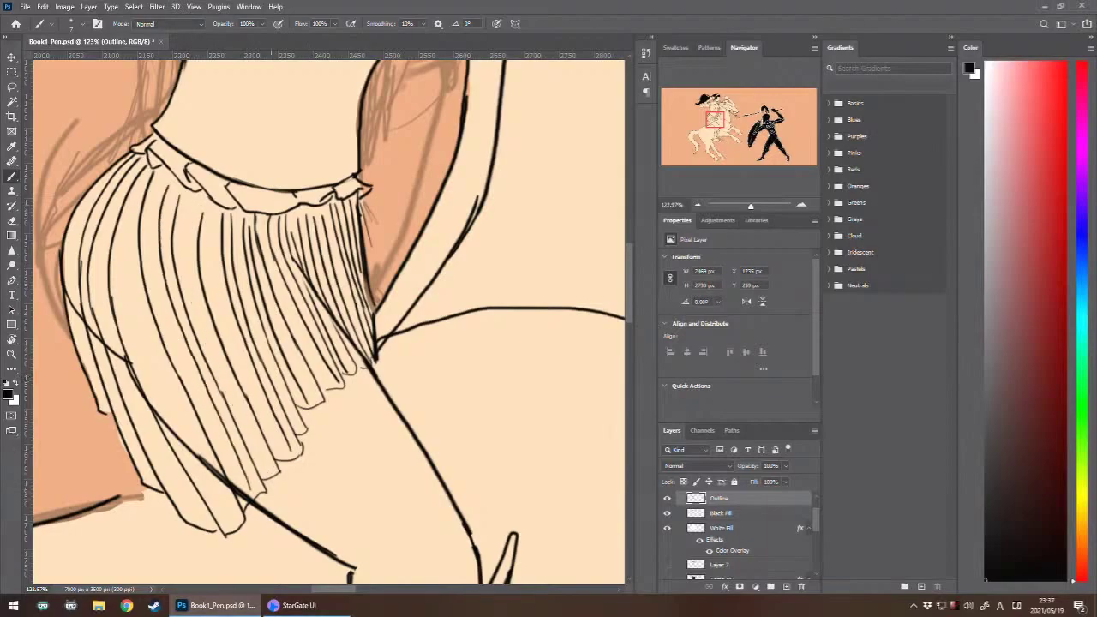
{"action": "mouse_move", "coordinate": [196, 197]}
{"action": "left_mouse_down"}
{"action": "mouse_move", "coordinate": [204, 328]}
{"action": "mouse_move", "coordinate": [209, 342]}
{"action": "mouse_move", "coordinate": [192, 261]}
{"action": "mouse_move", "coordinate": [215, 363]}
{"action": "mouse_move", "coordinate": [272, 473]}
{"action": "mouse_move", "coordinate": [197, 294]}
{"action": "mouse_move", "coordinate": [191, 198]}
{"action": "mouse_move", "coordinate": [200, 236]}
{"action": "left_mouse_up"}
{"action": "key", "text": "ctrl+z"}
{"action": "key", "text": "ctrl+z"}
{"action": "mouse_move", "coordinate": [151, 168]}
{"action": "left_mouse_down"}
{"action": "mouse_move", "coordinate": [135, 197]}
{"action": "mouse_move", "coordinate": [164, 370]}
{"action": "mouse_move", "coordinate": [205, 459]}
{"action": "left_mouse_up"}
{"action": "key", "text": "ctrl+z"}
- Fill the skirt's rear section with narrow pleat lines curving from the back of the waist over the hip to the rear hem
{"action": "mouse_move", "coordinate": [149, 173]}
{"action": "left_mouse_down"}
{"action": "mouse_move", "coordinate": [142, 324]}
{"action": "mouse_move", "coordinate": [236, 523]}
{"action": "mouse_move", "coordinate": [143, 437]}
{"action": "mouse_move", "coordinate": [99, 198]}
{"action": "left_mouse_up"}
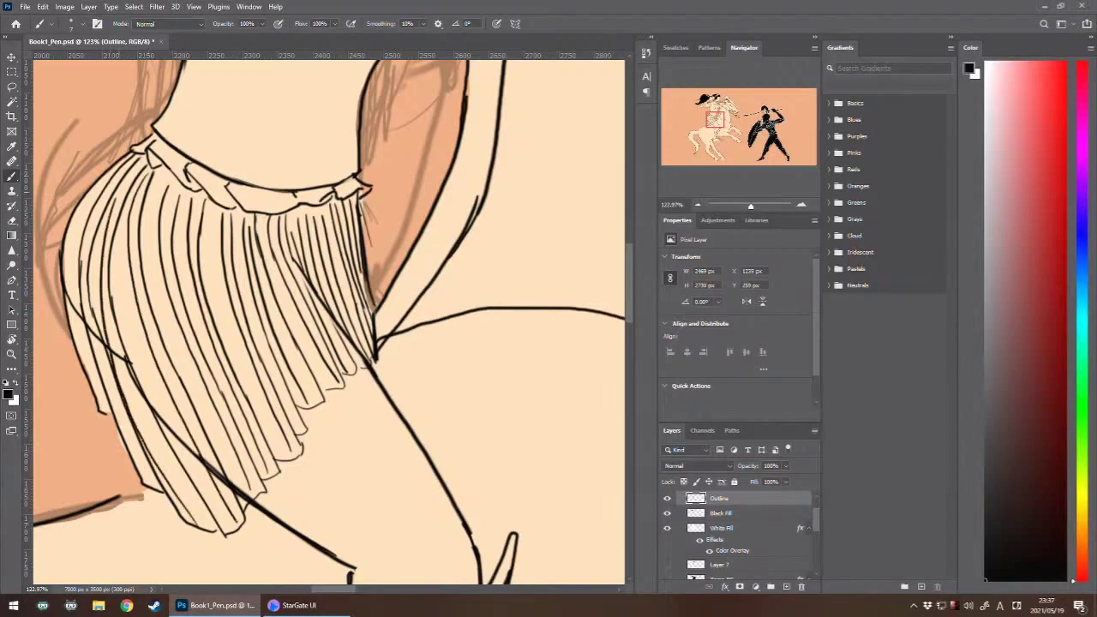
{"action": "key", "text": "ctrl+z"}
{"action": "mouse_move", "coordinate": [194, 519]}
{"action": "left_mouse_down"}
{"action": "mouse_move", "coordinate": [144, 425]}
{"action": "mouse_move", "coordinate": [101, 280]}
{"action": "left_mouse_up"}
{"action": "key", "text": "ctrl+z"}
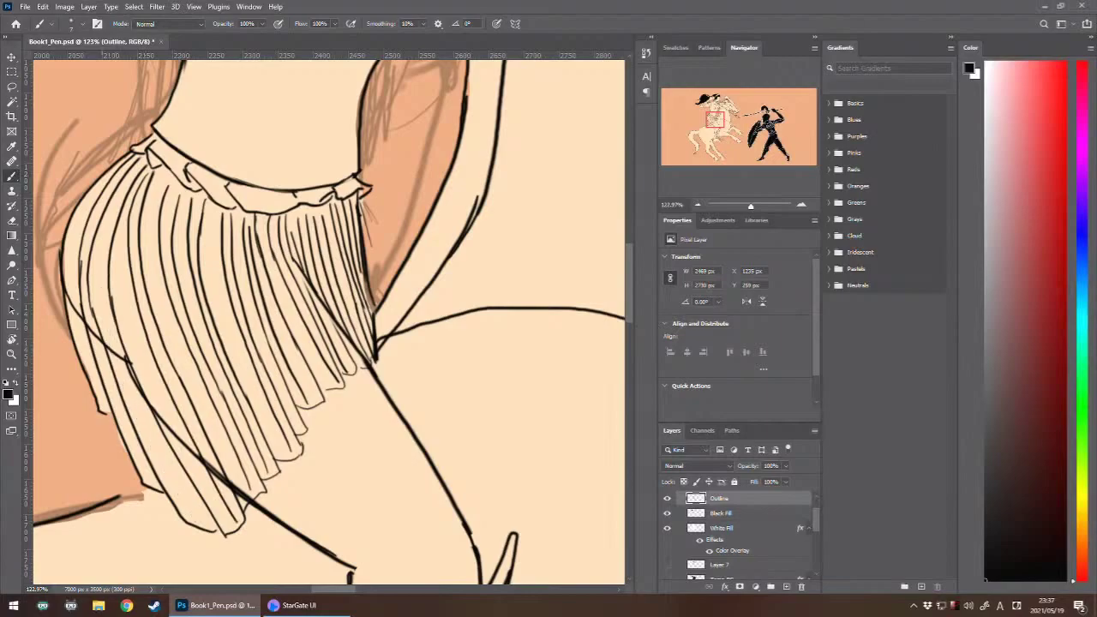
{"action": "mouse_move", "coordinate": [146, 160]}
{"action": "left_mouse_down"}
{"action": "mouse_move", "coordinate": [113, 207]}
{"action": "mouse_move", "coordinate": [90, 324]}
{"action": "left_mouse_up"}
{"action": "key", "text": "ctrl+z"}
{"action": "mouse_move", "coordinate": [138, 168]}
{"action": "left_mouse_down"}
{"action": "mouse_move", "coordinate": [110, 224]}
{"action": "mouse_move", "coordinate": [120, 364]}
{"action": "mouse_move", "coordinate": [211, 531]}
{"action": "left_mouse_up"}
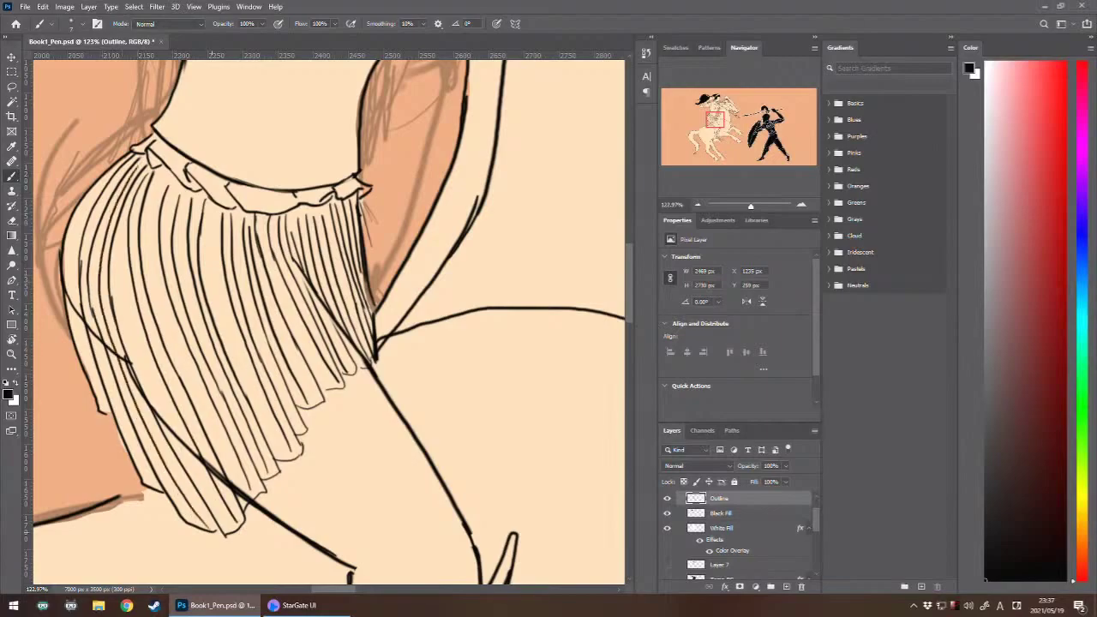
{"action": "mouse_move", "coordinate": [107, 177]}
{"action": "left_mouse_down"}
{"action": "mouse_move", "coordinate": [80, 220]}
{"action": "mouse_move", "coordinate": [94, 379]}
{"action": "mouse_move", "coordinate": [63, 243]}
{"action": "left_mouse_up"}
{"action": "key", "text": "ctrl+z"}
{"action": "key", "text": "ctrl+z"}
{"action": "mouse_move", "coordinate": [104, 406]}
{"action": "left_mouse_down"}
{"action": "mouse_move", "coordinate": [64, 249]}
{"action": "mouse_move", "coordinate": [86, 195]}
{"action": "mouse_move", "coordinate": [100, 398]}
{"action": "mouse_move", "coordinate": [69, 237]}
{"action": "mouse_move", "coordinate": [96, 176]}
{"action": "left_mouse_up"}
{"action": "key", "text": "ctrl+z"}
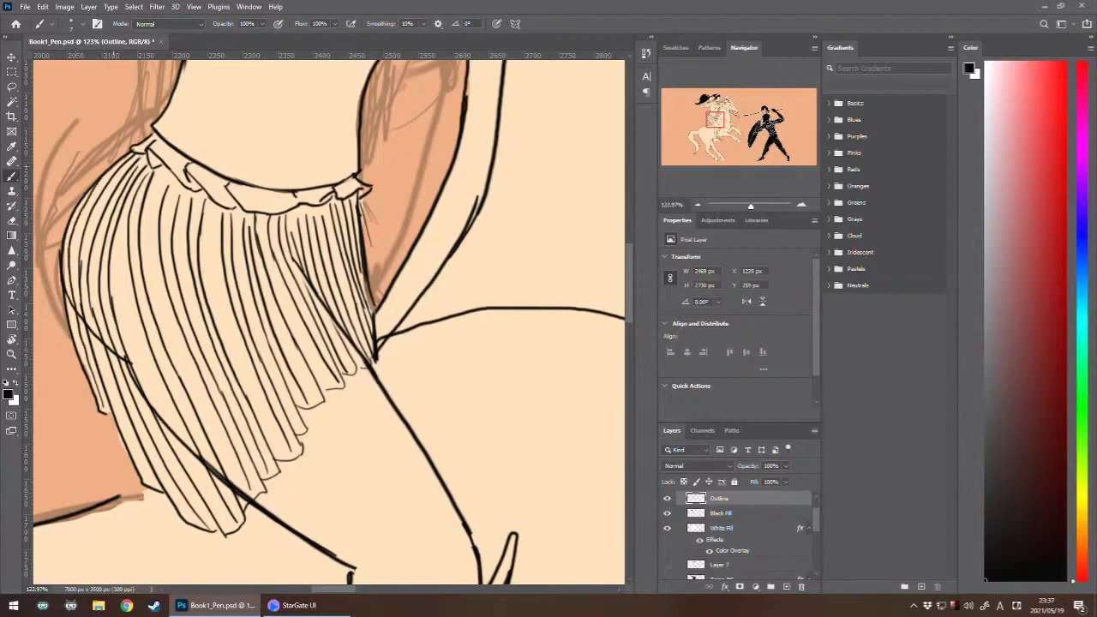
{"action": "scroll", "coordinate": [318, 411], "scroll_direction": "down", "scroll_amount": 1}
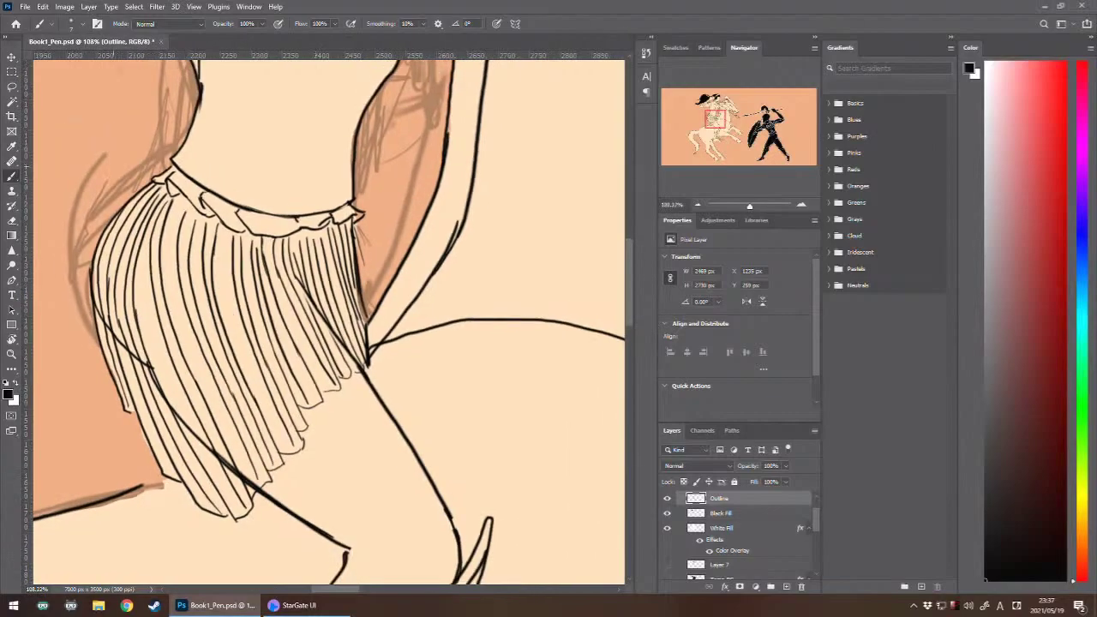
{"action": "scroll", "coordinate": [393, 243], "scroll_direction": "down", "scroll_amount": 3}
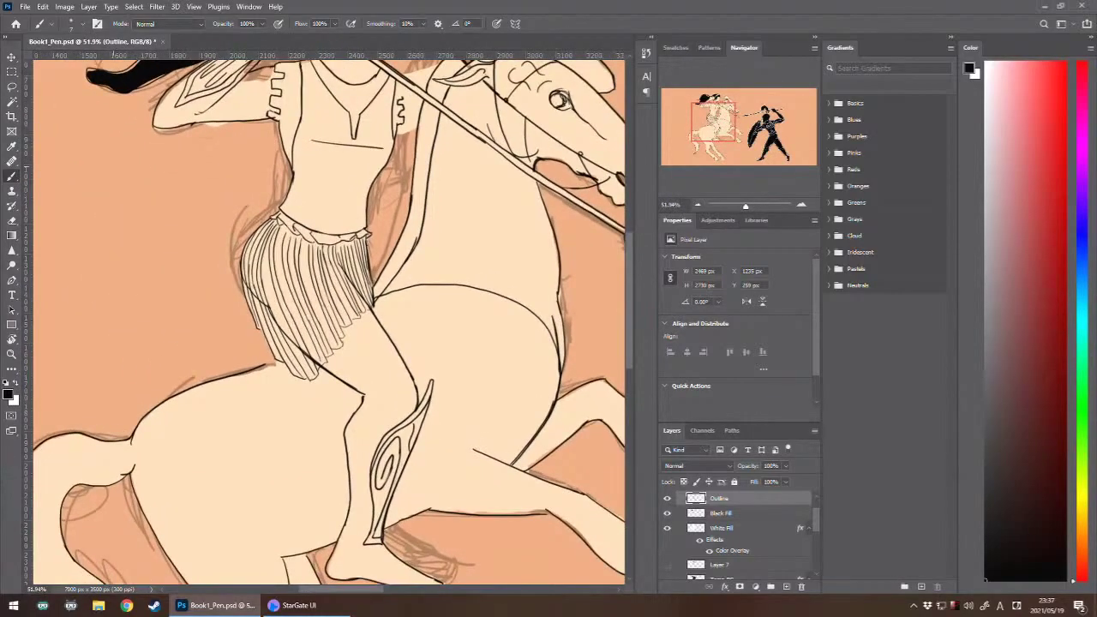
{"action": "scroll", "coordinate": [297, 321], "scroll_direction": "up", "scroll_amount": 4}
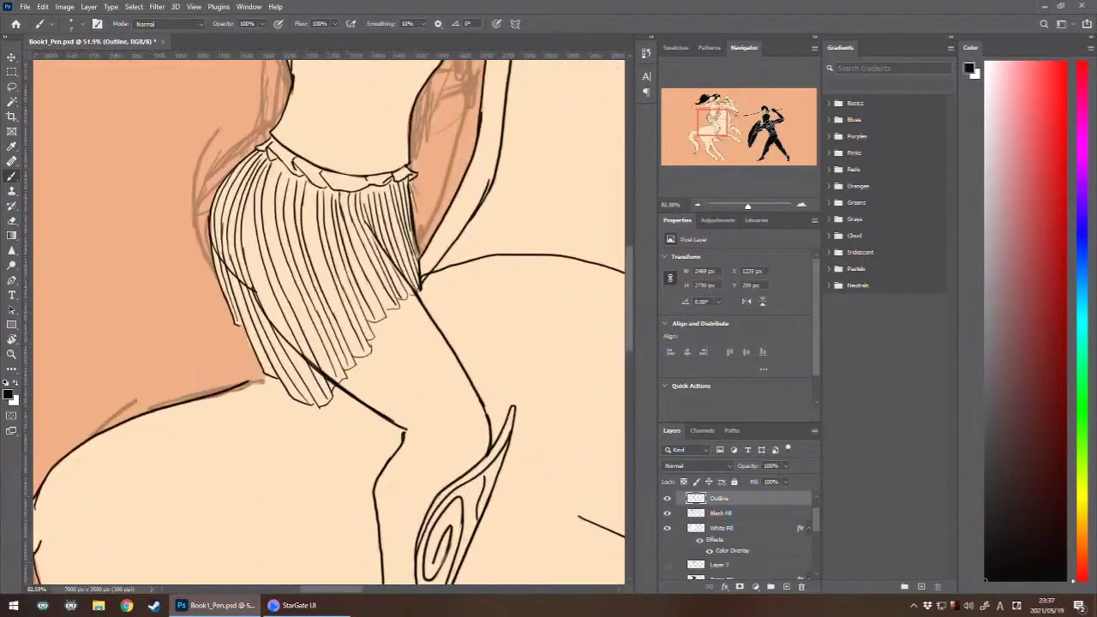
{"action": "scroll", "coordinate": [317, 330], "scroll_direction": "down", "scroll_amount": 2}
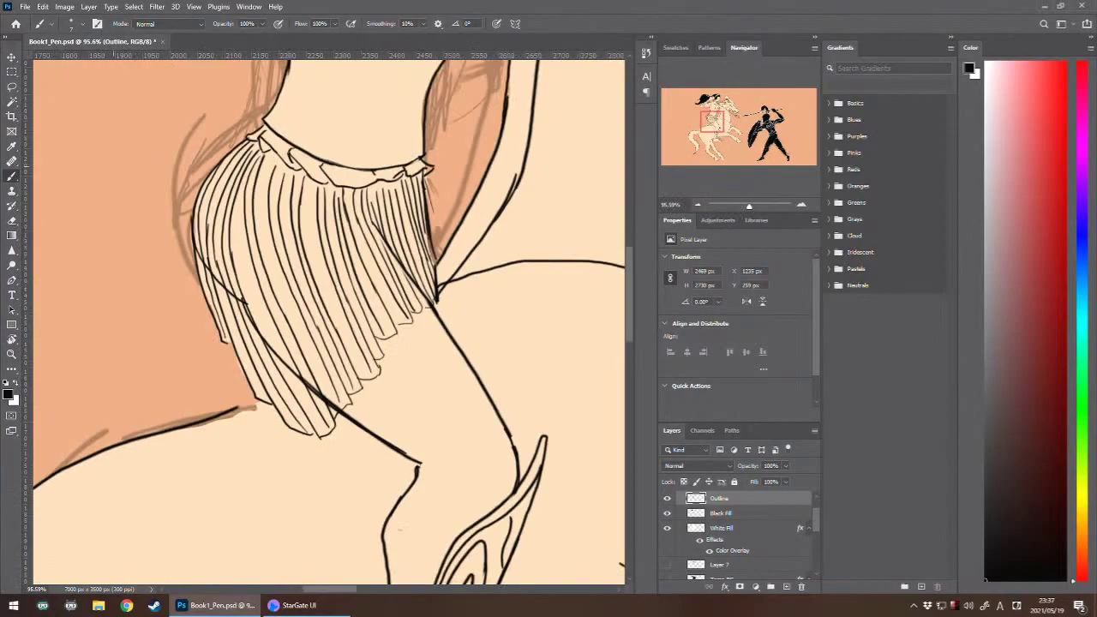
- Erase the jagged closing lines along the skirt's front hem, from the rear corner up to the thigh
{"action": "left_click_drag", "start_coordinate": [343, 291], "coordinate": [252, 367]}
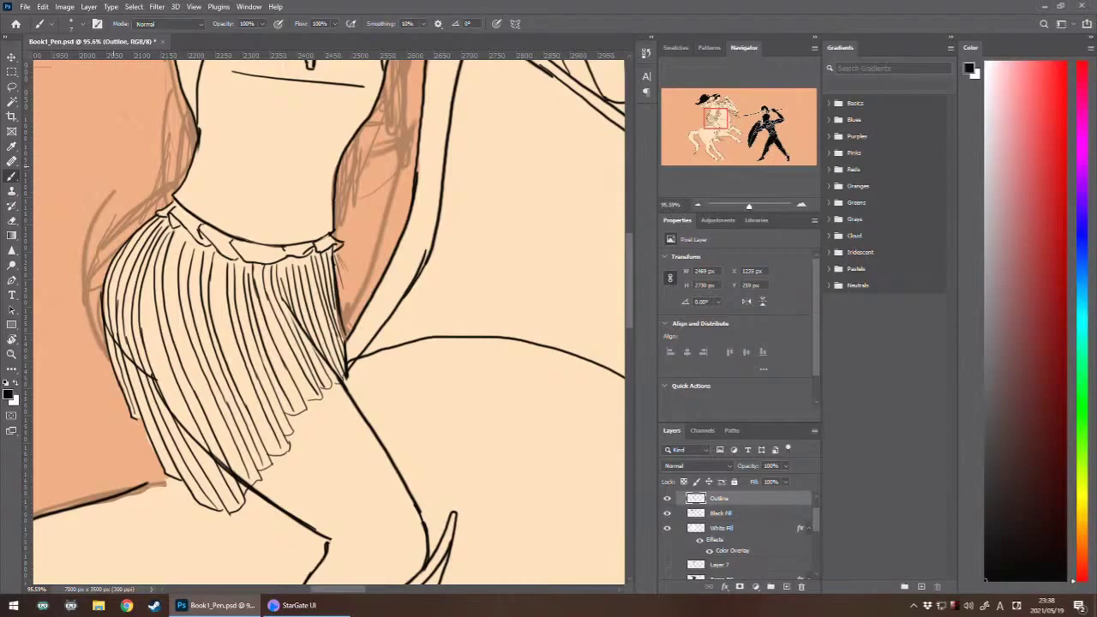
{"action": "key", "text": "e"}
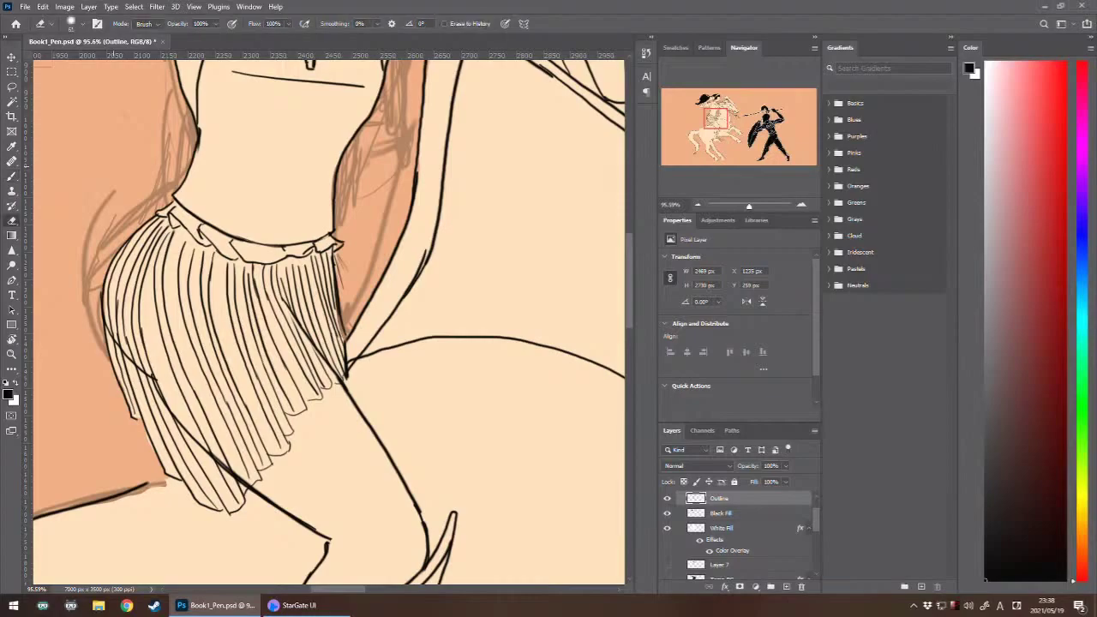
{"action": "mouse_move", "coordinate": [168, 469]}
{"action": "left_mouse_down"}
{"action": "mouse_move", "coordinate": [230, 519]}
{"action": "mouse_move", "coordinate": [238, 505]}
{"action": "mouse_move", "coordinate": [248, 513]}
{"action": "mouse_move", "coordinate": [245, 491]}
{"action": "mouse_move", "coordinate": [251, 502]}
{"action": "mouse_move", "coordinate": [260, 476]}
{"action": "mouse_move", "coordinate": [275, 480]}
{"action": "mouse_move", "coordinate": [297, 420]}
{"action": "mouse_move", "coordinate": [312, 410]}
{"action": "mouse_move", "coordinate": [295, 420]}
{"action": "mouse_move", "coordinate": [341, 387]}
{"action": "left_mouse_up"}
- Redraw the rear part of the skirt's hem with longer pleats closed by short rounded ends
{"action": "key", "text": "b"}
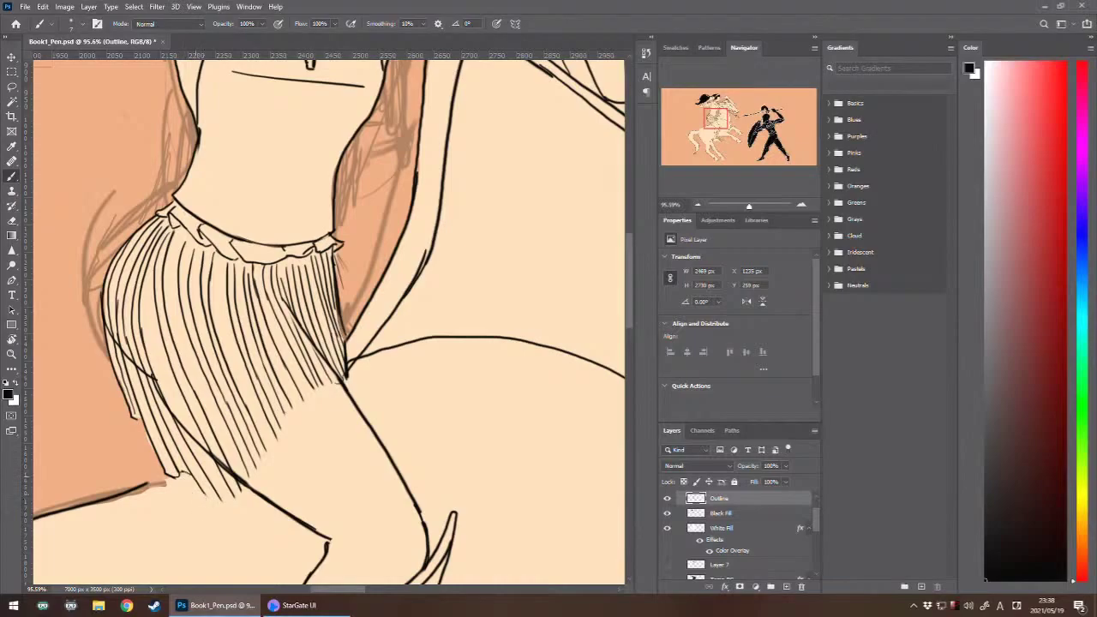
{"action": "mouse_move", "coordinate": [200, 493]}
{"action": "left_mouse_down"}
{"action": "mouse_move", "coordinate": [221, 507]}
{"action": "mouse_move", "coordinate": [239, 484]}
{"action": "mouse_move", "coordinate": [247, 508]}
{"action": "mouse_move", "coordinate": [245, 493]}
{"action": "mouse_move", "coordinate": [266, 495]}
{"action": "left_mouse_up"}
{"action": "key", "text": "ctrl+z"}
{"action": "mouse_move", "coordinate": [252, 458]}
{"action": "left_mouse_down"}
{"action": "mouse_move", "coordinate": [264, 495]}
{"action": "mouse_move", "coordinate": [263, 461]}
{"action": "mouse_move", "coordinate": [274, 481]}
{"action": "left_mouse_up"}
{"action": "left_click_drag", "start_coordinate": [274, 480], "coordinate": [280, 478]}
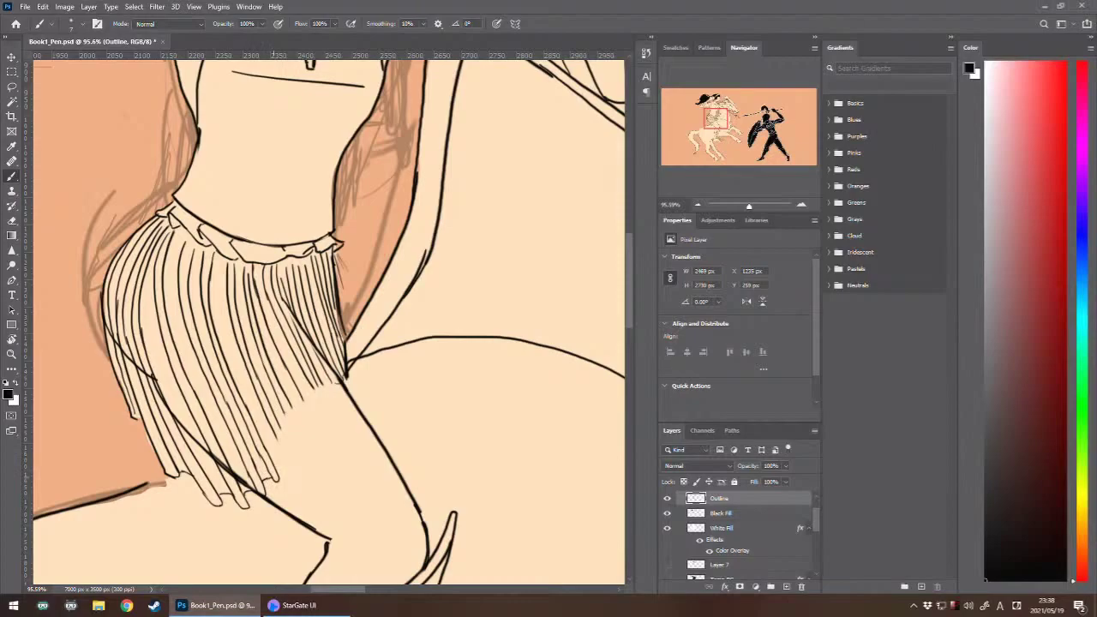
- Lengthen the pleats along the middle of the sloping front hem and close their ends in small irregular curves
{"action": "mouse_move", "coordinate": [277, 472]}
{"action": "left_mouse_down"}
{"action": "mouse_move", "coordinate": [295, 457]}
{"action": "mouse_move", "coordinate": [276, 422]}
{"action": "mouse_move", "coordinate": [294, 457]}
{"action": "mouse_move", "coordinate": [277, 421]}
{"action": "mouse_move", "coordinate": [278, 465]}
{"action": "left_mouse_up"}
{"action": "key", "text": "ctrl+z"}
{"action": "key", "text": "ctrl+z"}
{"action": "key", "text": "ctrl+z"}
{"action": "mouse_move", "coordinate": [283, 406]}
{"action": "left_mouse_down"}
{"action": "mouse_move", "coordinate": [306, 448]}
{"action": "mouse_move", "coordinate": [281, 393]}
{"action": "mouse_move", "coordinate": [324, 433]}
{"action": "mouse_move", "coordinate": [264, 261]}
{"action": "mouse_move", "coordinate": [289, 364]}
{"action": "mouse_move", "coordinate": [325, 438]}
{"action": "mouse_move", "coordinate": [295, 388]}
{"action": "left_mouse_up"}
{"action": "key", "text": "ctrl+z"}
{"action": "key", "text": "ctrl+z"}
{"action": "key", "text": "ctrl+z"}
{"action": "left_click_drag", "start_coordinate": [257, 269], "coordinate": [327, 432]}
{"action": "left_click_drag", "start_coordinate": [300, 395], "coordinate": [319, 430]}
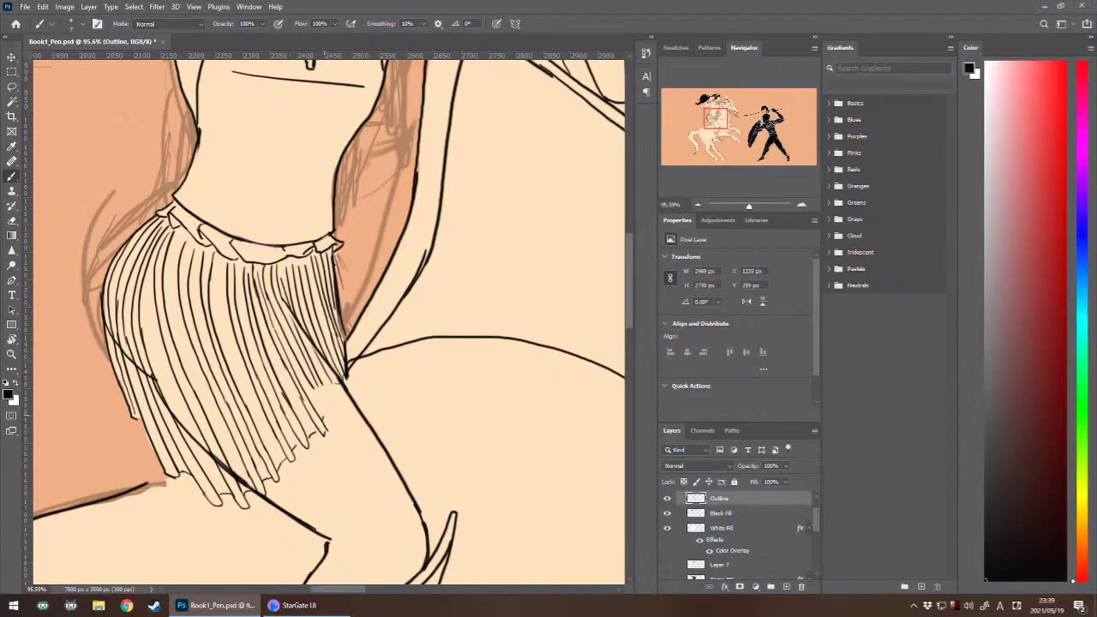
{"action": "mouse_move", "coordinate": [309, 383]}
{"action": "left_mouse_down"}
{"action": "mouse_move", "coordinate": [334, 422]}
{"action": "mouse_move", "coordinate": [302, 362]}
{"action": "left_mouse_up"}
{"action": "key", "text": "ctrl+z"}
{"action": "left_click_drag", "start_coordinate": [299, 362], "coordinate": [325, 422]}
{"action": "key", "text": "ctrl+z"}
{"action": "left_click_drag", "start_coordinate": [282, 334], "coordinate": [326, 419]}
{"action": "key", "text": "ctrl+z"}
{"action": "mouse_move", "coordinate": [308, 381]}
{"action": "left_mouse_down"}
{"action": "mouse_move", "coordinate": [334, 424]}
{"action": "mouse_move", "coordinate": [266, 272]}
{"action": "left_mouse_up"}
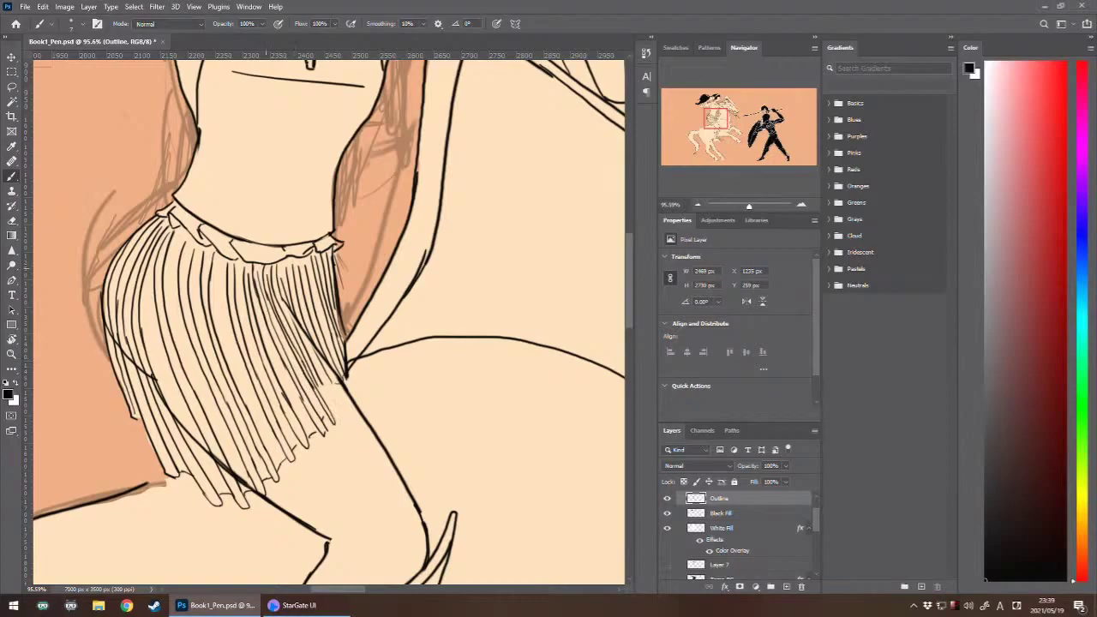
{"action": "mouse_move", "coordinate": [318, 386]}
{"action": "left_mouse_down"}
{"action": "mouse_move", "coordinate": [341, 423]}
{"action": "mouse_move", "coordinate": [345, 406]}
{"action": "mouse_move", "coordinate": [355, 415]}
{"action": "left_mouse_up"}
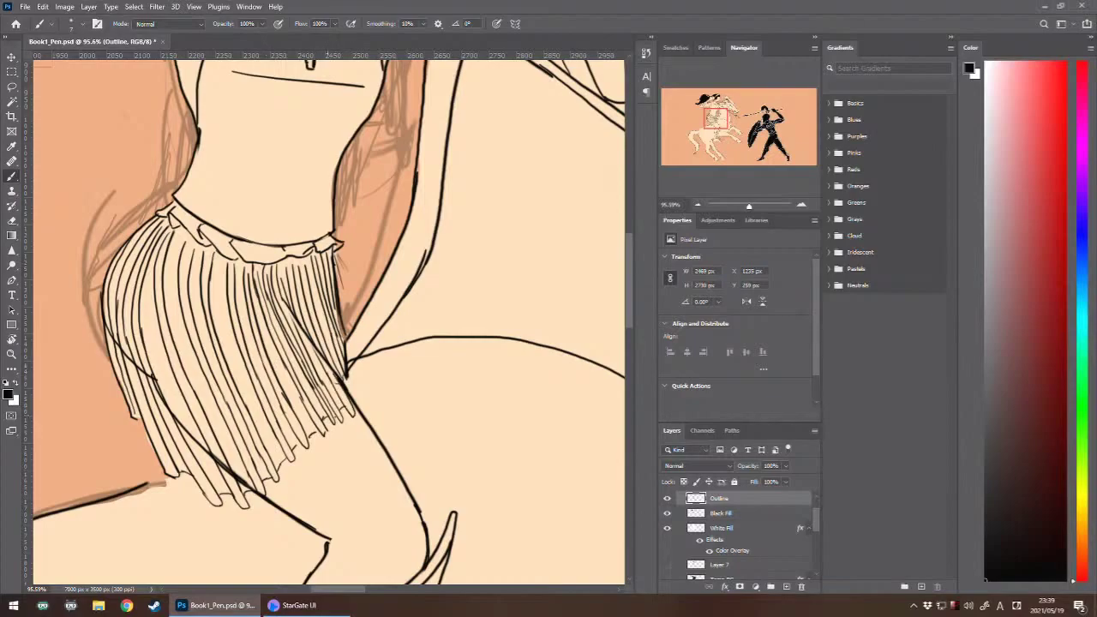
{"action": "key", "text": "ctrl+z"}
{"action": "key", "text": "ctrl+z"}
{"action": "key", "text": "ctrl+z"}
{"action": "key", "text": "ctrl+z"}
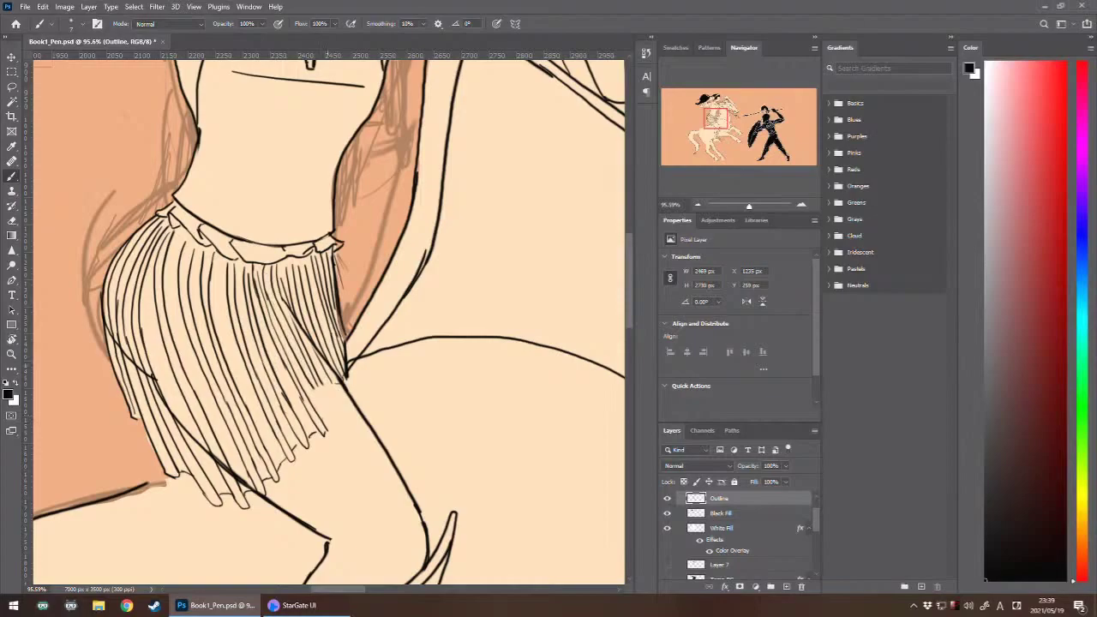
- Extend the last front pleats over the thigh line and join their ends up to the skirt's front corner
{"action": "left_click_drag", "start_coordinate": [315, 386], "coordinate": [333, 412]}
{"action": "key", "text": "ctrl+z"}
{"action": "key", "text": "ctrl+shift+z"}
{"action": "key", "text": "ctrl+z"}
{"action": "key", "text": "ctrl+shift+z"}
{"action": "left_click_drag", "start_coordinate": [314, 385], "coordinate": [335, 402]}
{"action": "mouse_move", "coordinate": [310, 362]}
{"action": "left_mouse_down"}
{"action": "mouse_move", "coordinate": [334, 407]}
{"action": "mouse_move", "coordinate": [310, 361]}
{"action": "left_mouse_up"}
{"action": "key", "text": "ctrl+z"}
{"action": "left_click_drag", "start_coordinate": [331, 399], "coordinate": [323, 362]}
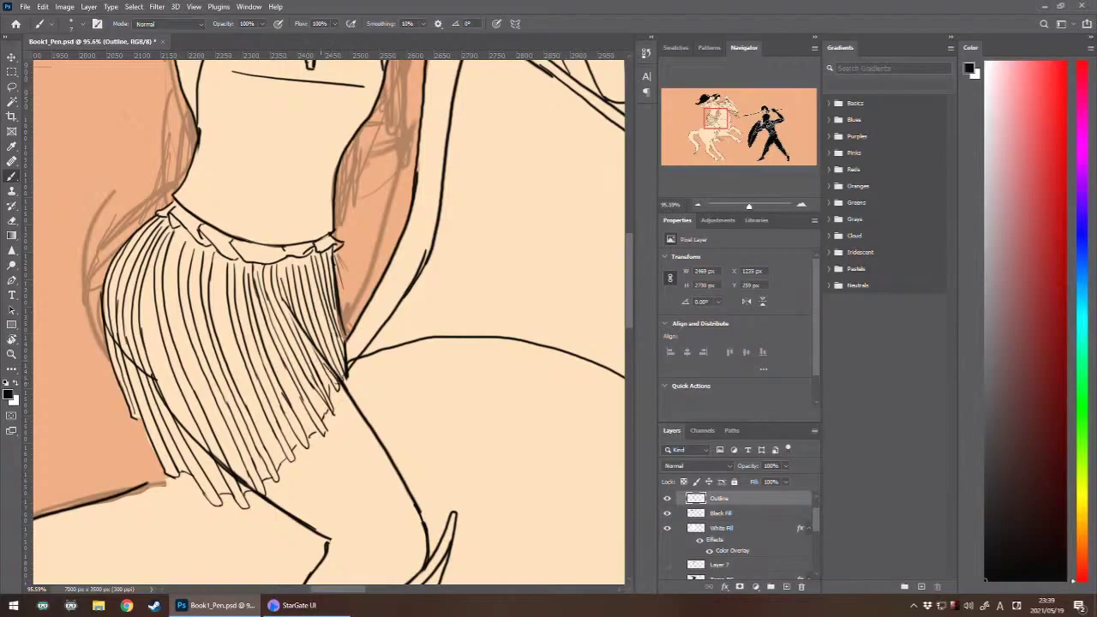
- Draw short paired crosslines on scattered pleats just above the hem to mark a decorative band
{"action": "scroll", "coordinate": [322, 363], "scroll_direction": "down", "scroll_amount": 5}
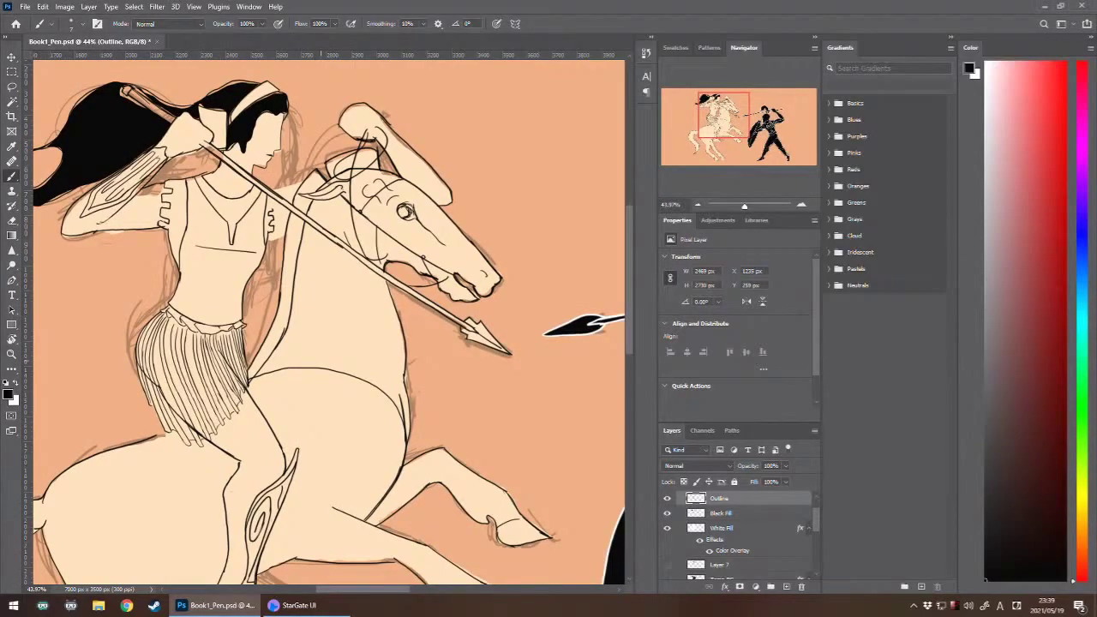
{"action": "scroll", "coordinate": [177, 440], "scroll_direction": "up", "scroll_amount": 4}
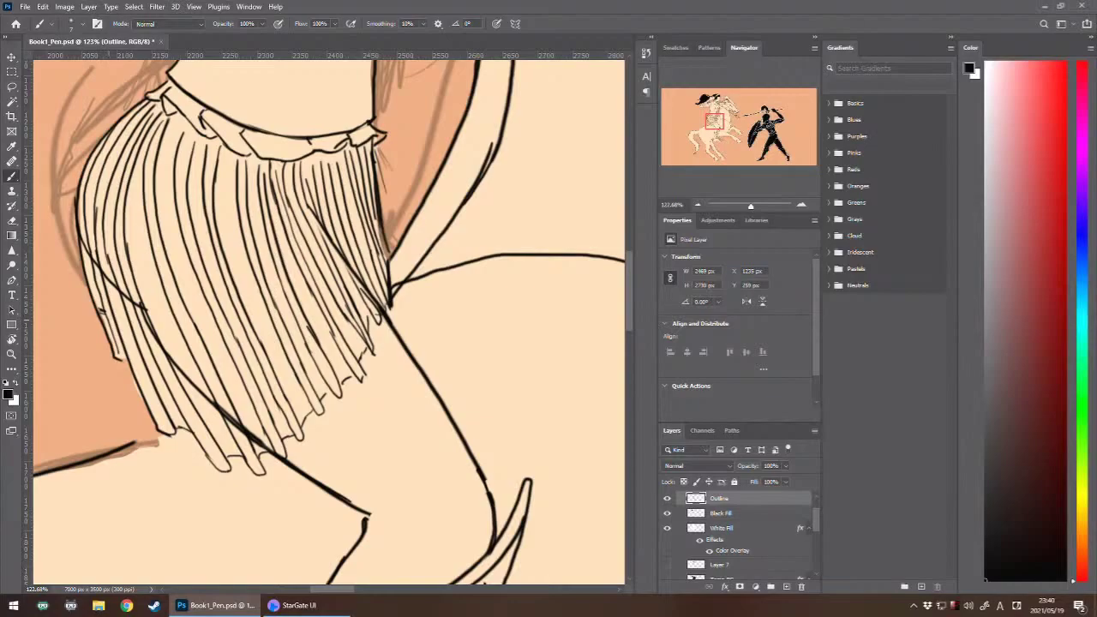
{"action": "mouse_move", "coordinate": [127, 360]}
{"action": "left_mouse_down"}
{"action": "mouse_move", "coordinate": [144, 365]}
{"action": "mouse_move", "coordinate": [126, 354]}
{"action": "left_mouse_up"}
{"action": "mouse_move", "coordinate": [200, 415]}
{"action": "left_mouse_down"}
{"action": "mouse_move", "coordinate": [180, 407]}
{"action": "mouse_move", "coordinate": [214, 400]}
{"action": "left_mouse_up"}
{"action": "key", "text": "ctrl+z"}
{"action": "key", "text": "ctrl+z"}
{"action": "mouse_move", "coordinate": [233, 411]}
{"action": "left_mouse_down"}
{"action": "mouse_move", "coordinate": [219, 408]}
{"action": "mouse_move", "coordinate": [282, 390]}
{"action": "mouse_move", "coordinate": [308, 343]}
{"action": "left_mouse_up"}
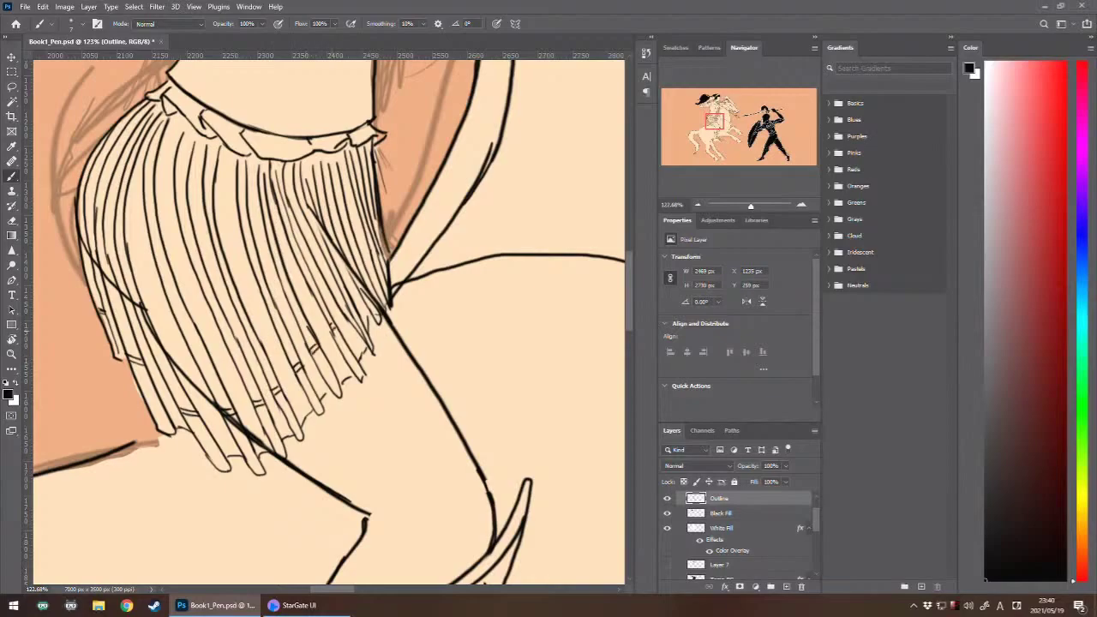
{"action": "mouse_move", "coordinate": [341, 337]}
{"action": "left_mouse_down"}
{"action": "mouse_move", "coordinate": [332, 330]}
{"action": "mouse_move", "coordinate": [353, 274]}
{"action": "left_mouse_up"}
- Fill the gaps between the band's paired crosslines across the rear pleats of the skirt
{"action": "mouse_move", "coordinate": [214, 403]}
{"action": "left_mouse_down"}
{"action": "mouse_move", "coordinate": [190, 394]}
{"action": "mouse_move", "coordinate": [230, 389]}
{"action": "left_mouse_up"}
{"action": "key", "text": "ctrl+z"}
{"action": "key", "text": "ctrl+z"}
{"action": "key", "text": "ctrl+z"}
{"action": "key", "text": "ctrl+z"}
{"action": "left_click_drag", "start_coordinate": [195, 412], "coordinate": [216, 403]}
{"action": "key", "text": "ctrl+z"}
{"action": "left_click_drag", "start_coordinate": [105, 305], "coordinate": [120, 343]}
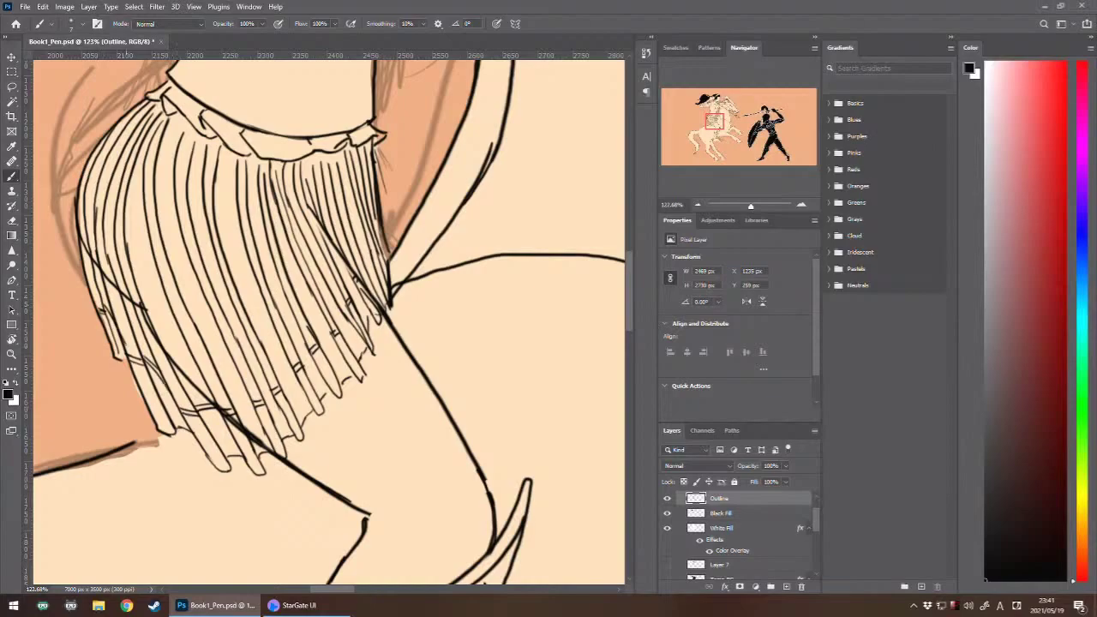
- Connect the double-line band across the middle and front pleats up to the skirt's front corner
{"action": "key", "text": "ctrl+z"}
{"action": "mouse_move", "coordinate": [105, 303]}
{"action": "left_mouse_down"}
{"action": "mouse_move", "coordinate": [118, 327]}
{"action": "mouse_move", "coordinate": [114, 313]}
{"action": "left_mouse_up"}
{"action": "left_click_drag", "start_coordinate": [232, 404], "coordinate": [269, 384]}
{"action": "key", "text": "ctrl+z"}
{"action": "mouse_move", "coordinate": [278, 384]}
{"action": "left_mouse_down"}
{"action": "mouse_move", "coordinate": [345, 313]}
{"action": "mouse_move", "coordinate": [352, 274]}
{"action": "left_mouse_up"}
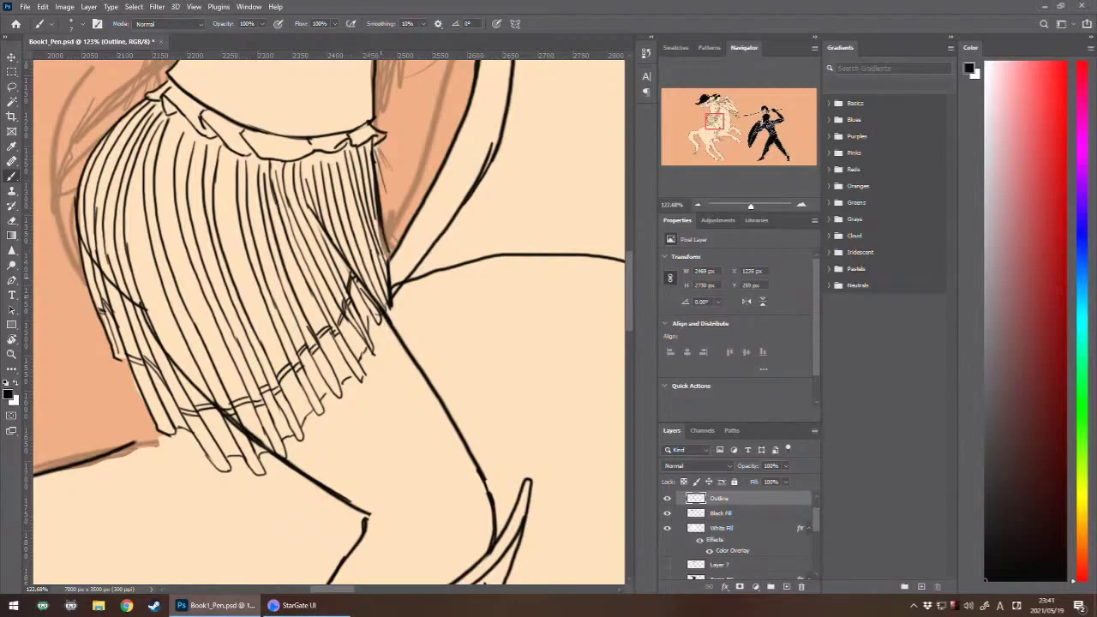
{"action": "mouse_move", "coordinate": [379, 275]}
{"action": "left_mouse_down"}
{"action": "mouse_move", "coordinate": [376, 294]}
{"action": "mouse_move", "coordinate": [372, 285]}
{"action": "left_mouse_up"}
- Add short crosslines on the pleat ends between the double-line band and the hem, from rear to front corner
{"action": "scroll", "coordinate": [154, 444], "scroll_direction": "down", "scroll_amount": 5}
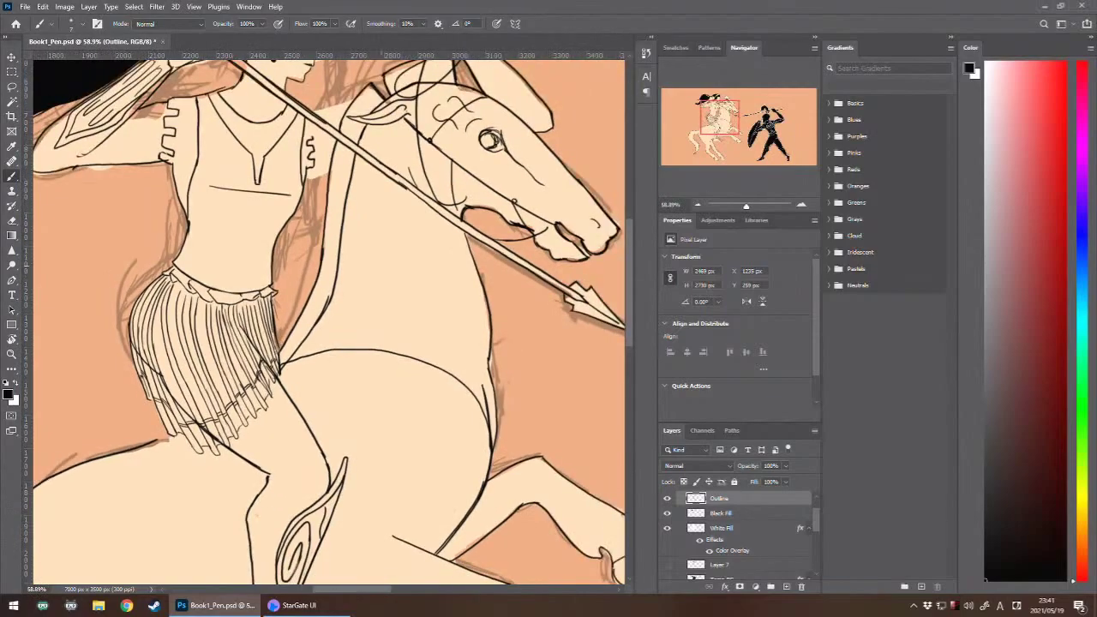
{"action": "scroll", "coordinate": [237, 414], "scroll_direction": "down", "scroll_amount": 4}
{"action": "scroll", "coordinate": [329, 342], "scroll_direction": "down", "scroll_amount": 1}
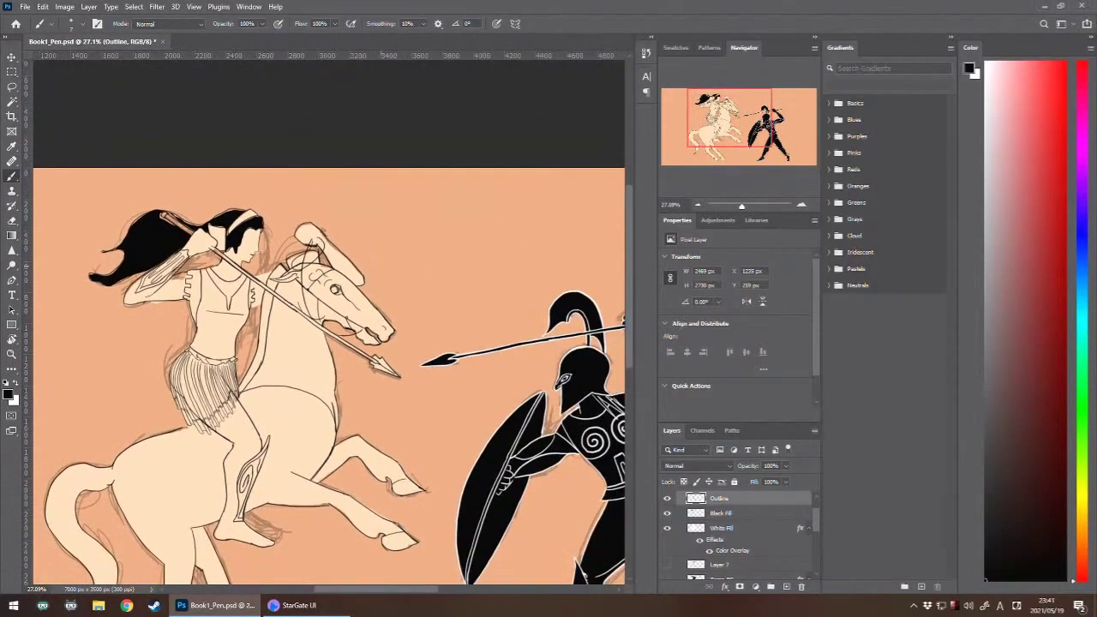
{"action": "scroll", "coordinate": [329, 343], "scroll_direction": "up", "scroll_amount": 2}
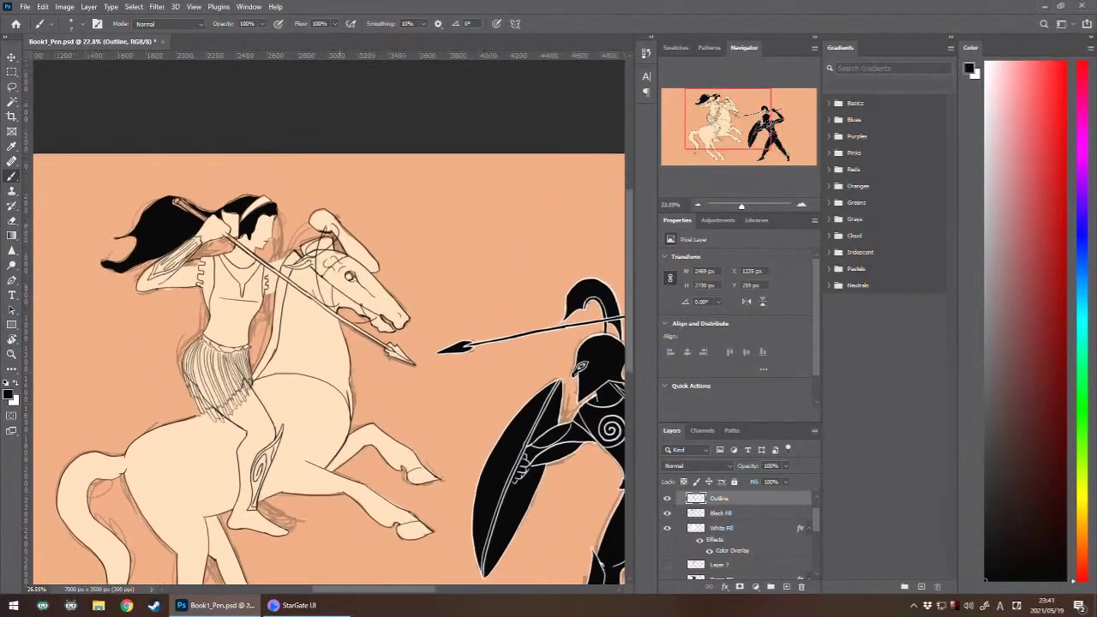
{"action": "scroll", "coordinate": [171, 300], "scroll_direction": "up", "scroll_amount": 2}
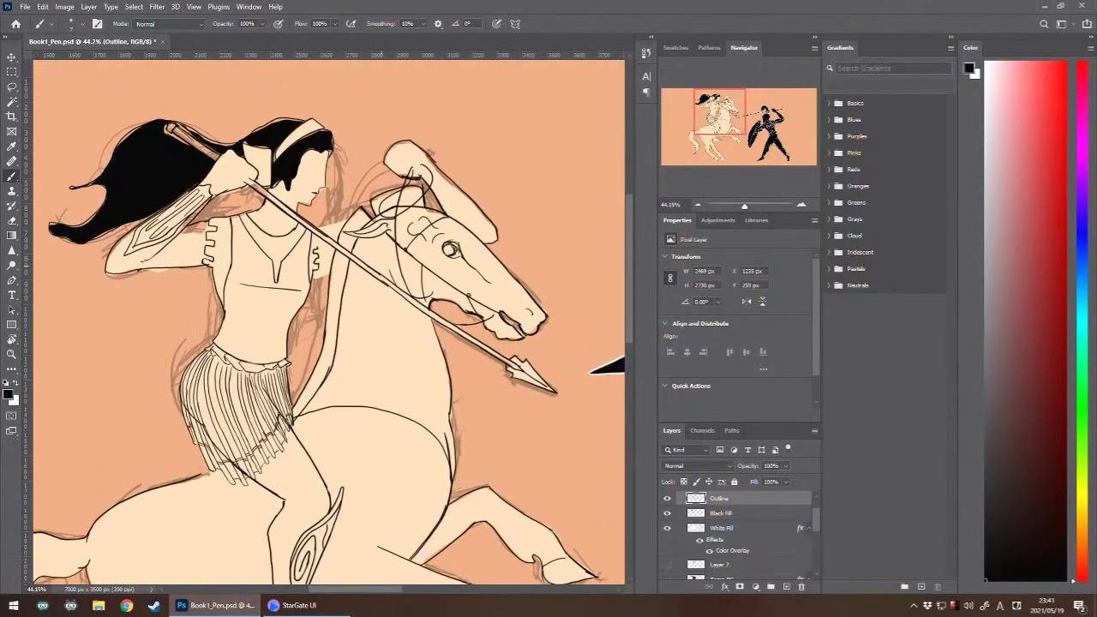
{"action": "scroll", "coordinate": [215, 505], "scroll_direction": "up", "scroll_amount": 5}
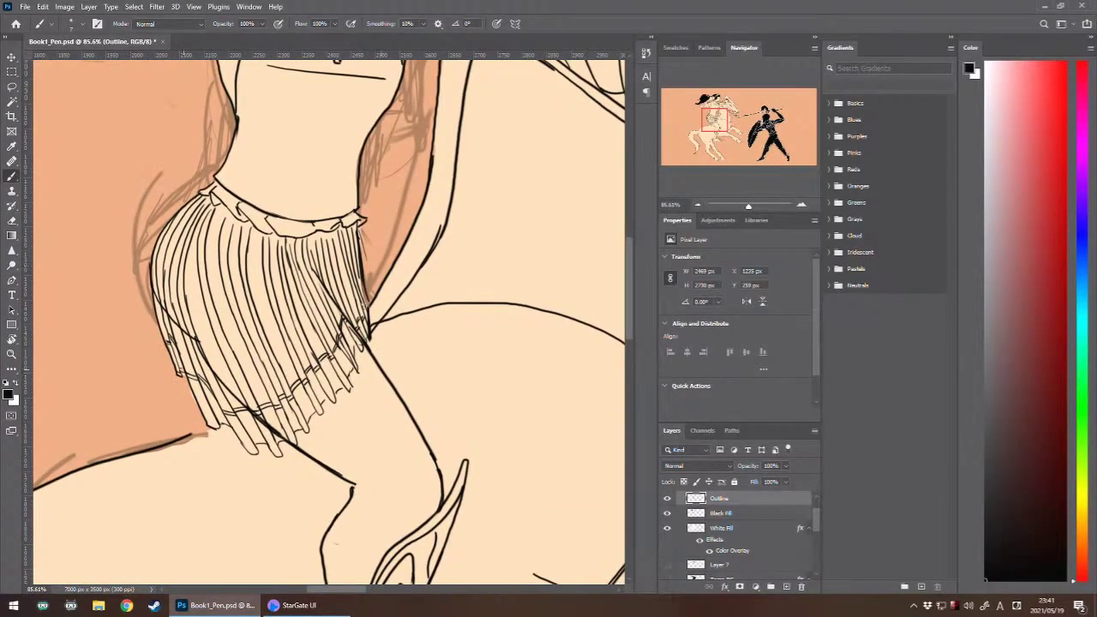
{"action": "mouse_move", "coordinate": [217, 424]}
{"action": "left_mouse_down"}
{"action": "mouse_move", "coordinate": [297, 438]}
{"action": "mouse_move", "coordinate": [312, 421]}
{"action": "left_mouse_up"}
{"action": "left_click_drag", "start_coordinate": [342, 363], "coordinate": [350, 376]}
{"action": "left_click_drag", "start_coordinate": [347, 336], "coordinate": [353, 349]}
- Try to draw a row of short crosslines over the pleats around the middle of the skirt
{"action": "left_click_drag", "start_coordinate": [242, 365], "coordinate": [251, 360]}
{"action": "left_click_drag", "start_coordinate": [273, 352], "coordinate": [283, 344]}
{"action": "left_click_drag", "start_coordinate": [301, 321], "coordinate": [294, 327]}
{"action": "left_click_drag", "start_coordinate": [172, 331], "coordinate": [185, 337]}
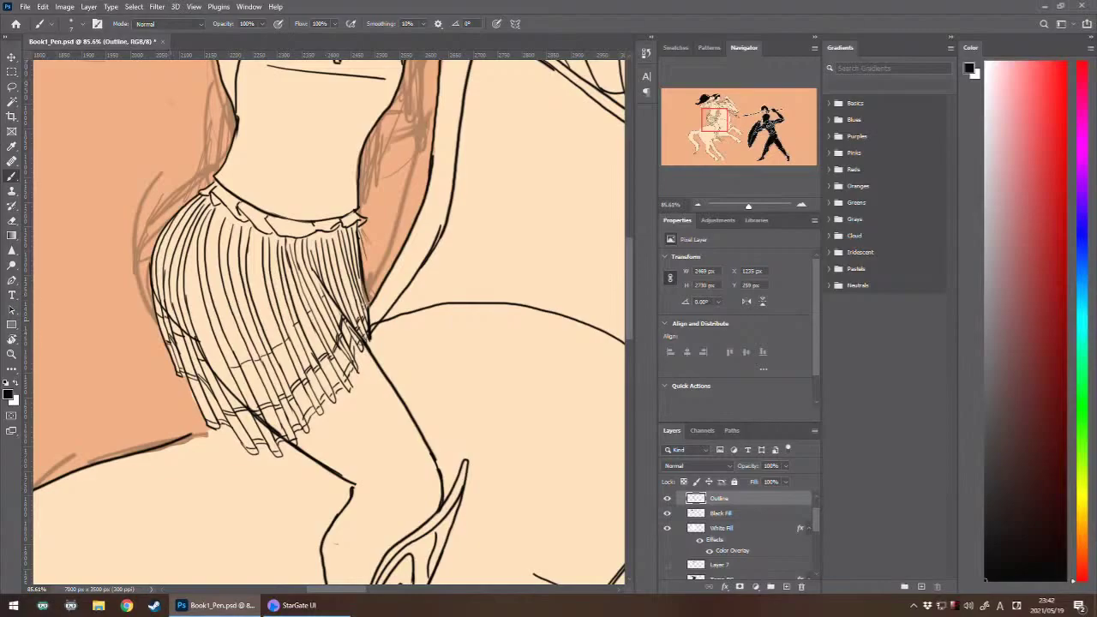
{"action": "left_click_drag", "start_coordinate": [184, 336], "coordinate": [228, 369]}
{"action": "mouse_move", "coordinate": [287, 323]}
{"action": "left_mouse_down"}
{"action": "mouse_move", "coordinate": [294, 339]}
{"action": "mouse_move", "coordinate": [306, 325]}
{"action": "left_mouse_up"}
- Create a new layer, draw a guide curve across the middle of the skirt on it, and reselect the Outline layer
{"action": "scroll", "coordinate": [244, 430], "scroll_direction": "down", "scroll_amount": 5}
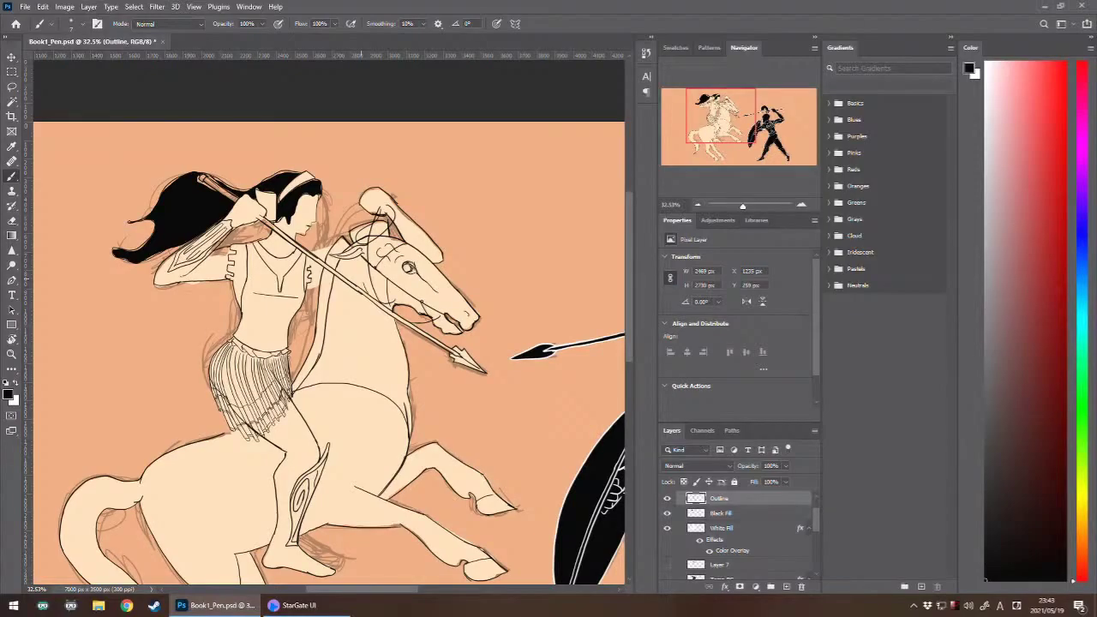
{"action": "scroll", "coordinate": [248, 396], "scroll_direction": "up", "scroll_amount": 1}
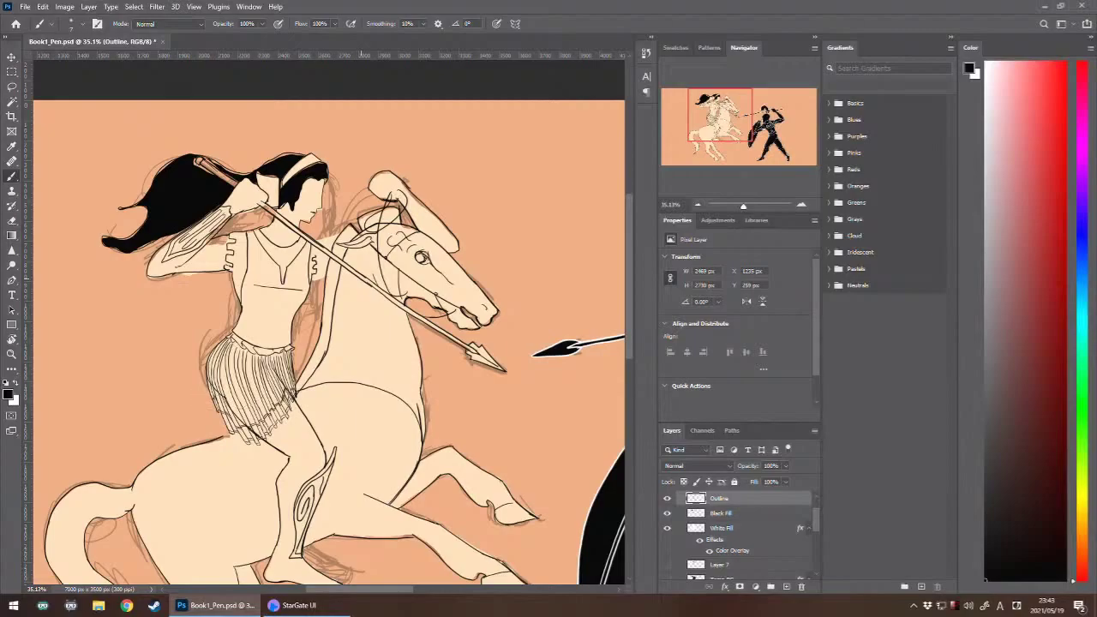
{"action": "left_click_drag", "start_coordinate": [267, 403], "coordinate": [319, 403]}
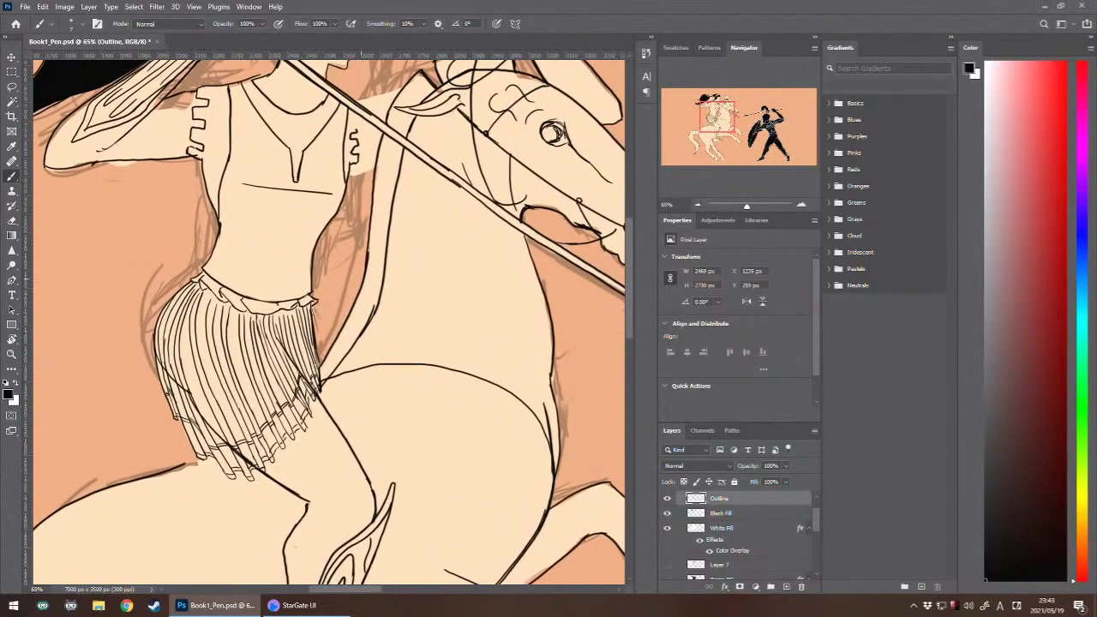
{"action": "key", "text": "ctrl+shift+alt+n"}
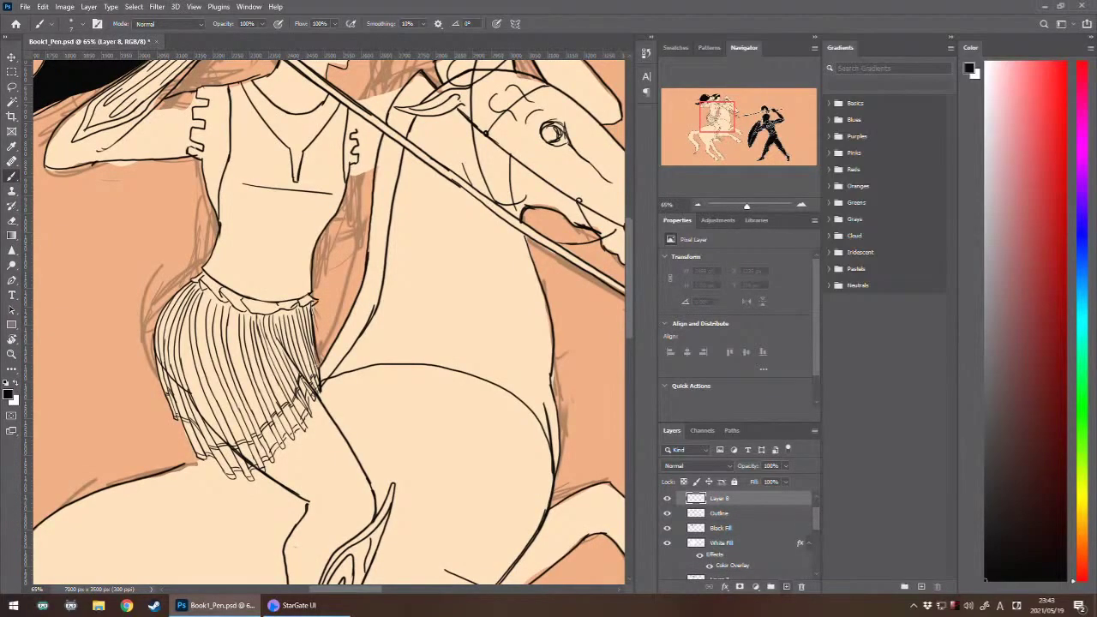
{"action": "mouse_move", "coordinate": [156, 349]}
{"action": "left_mouse_down"}
{"action": "mouse_move", "coordinate": [243, 370]}
{"action": "mouse_move", "coordinate": [305, 345]}
{"action": "left_mouse_up"}
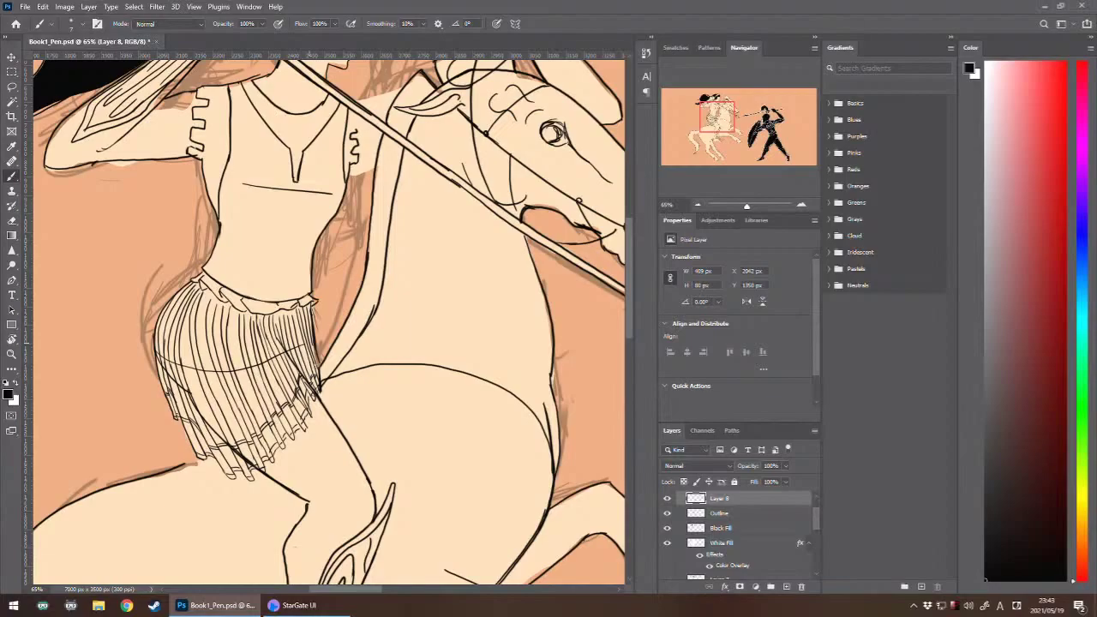
{"action": "left_click", "coordinate": [720, 513]}
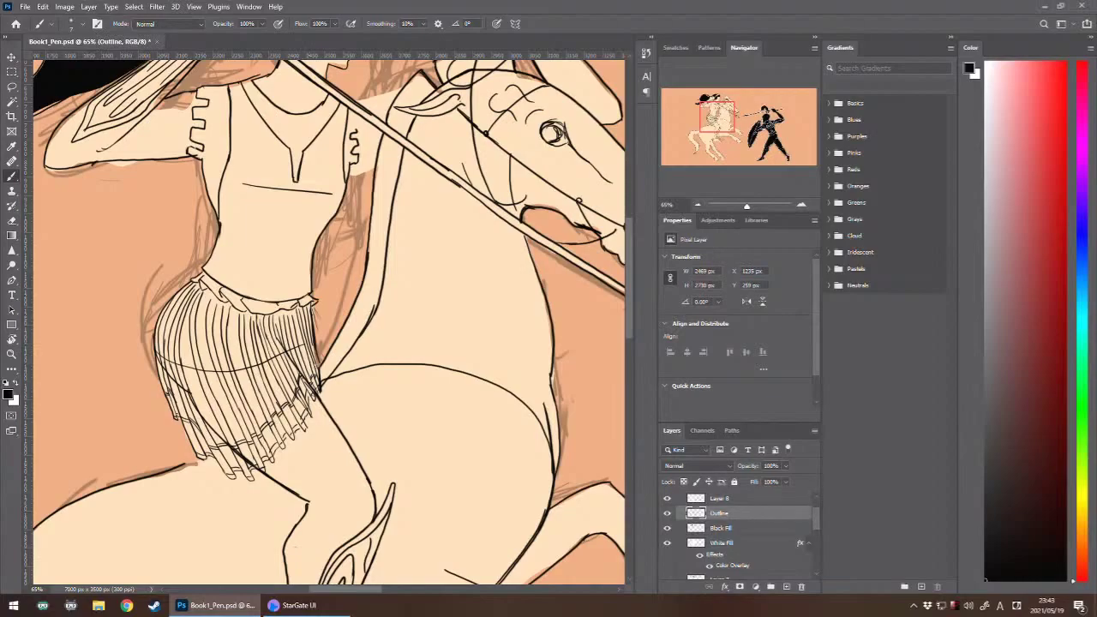
{"action": "mouse_move", "coordinate": [249, 374]}
{"action": "left_mouse_down"}
{"action": "mouse_move", "coordinate": [248, 388]}
{"action": "mouse_move", "coordinate": [281, 370]}
{"action": "mouse_move", "coordinate": [253, 400]}
{"action": "left_mouse_up"}
{"action": "scroll", "coordinate": [224, 412], "scroll_direction": "down", "scroll_amount": 3}
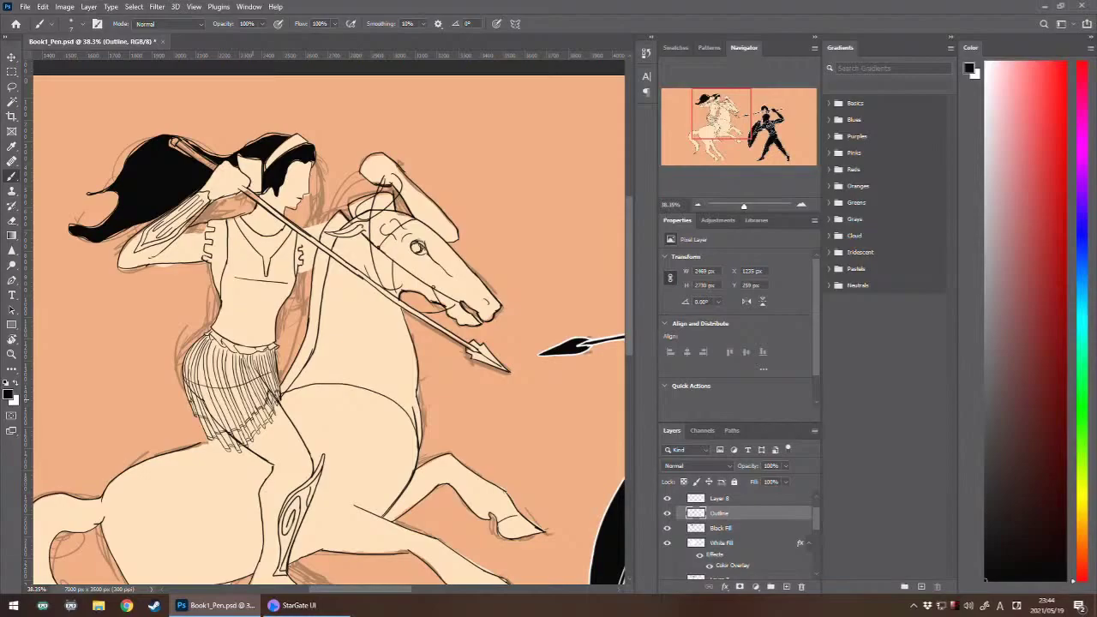
{"action": "key", "text": "e"}
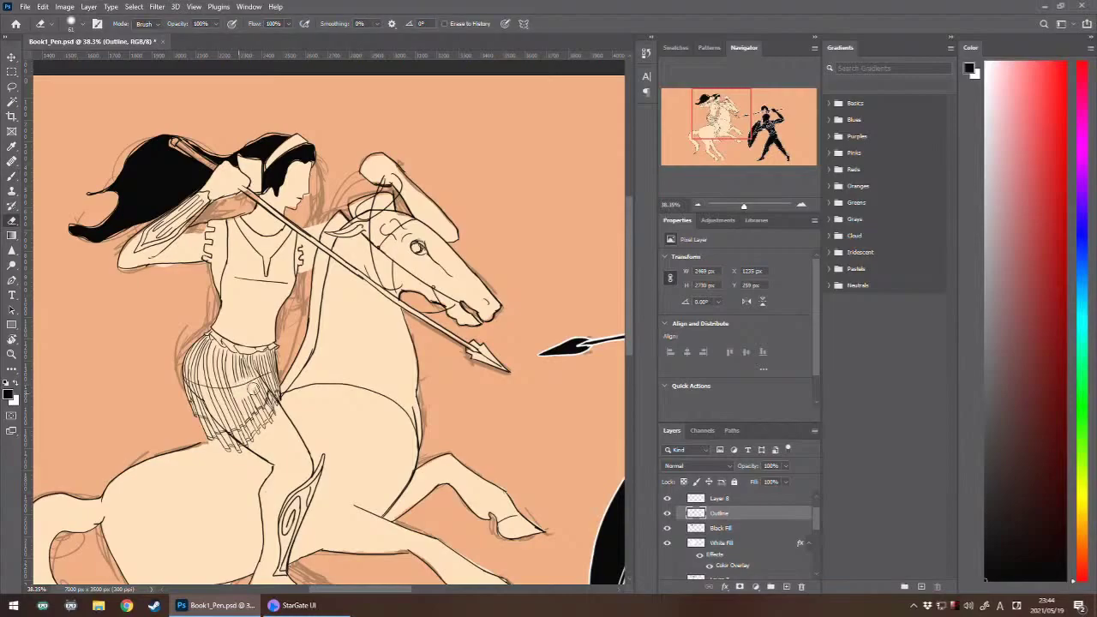
{"action": "left_click_drag", "start_coordinate": [260, 386], "coordinate": [261, 381]}
{"action": "scroll", "coordinate": [238, 392], "scroll_direction": "up", "scroll_amount": 1}
{"action": "scroll", "coordinate": [253, 373], "scroll_direction": "up", "scroll_amount": 10}
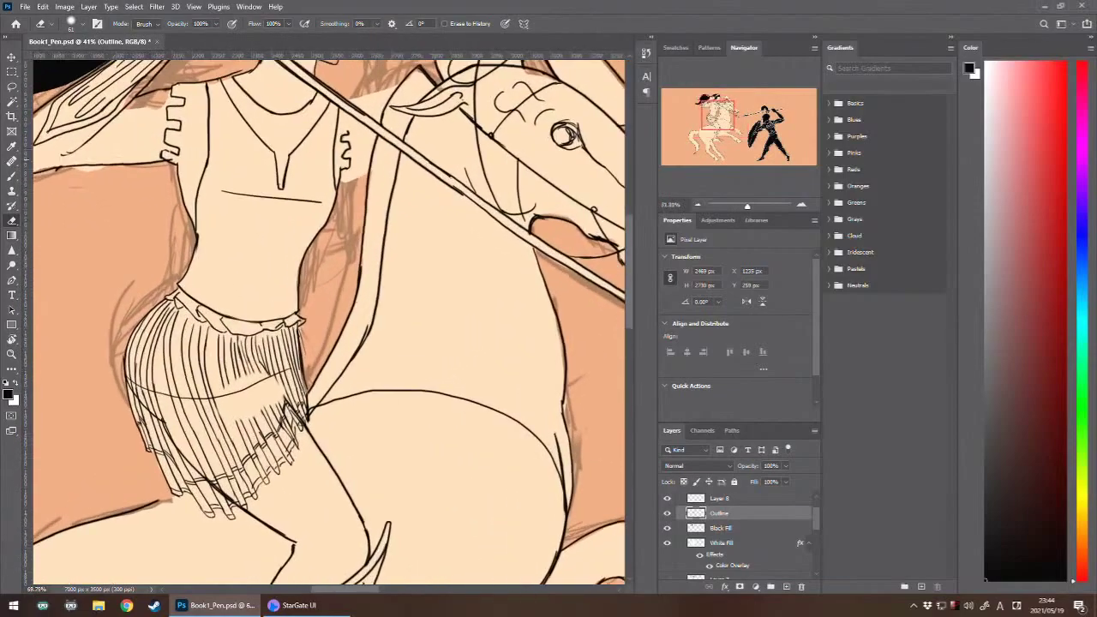
{"action": "scroll", "coordinate": [266, 382], "scroll_direction": "up", "scroll_amount": 2}
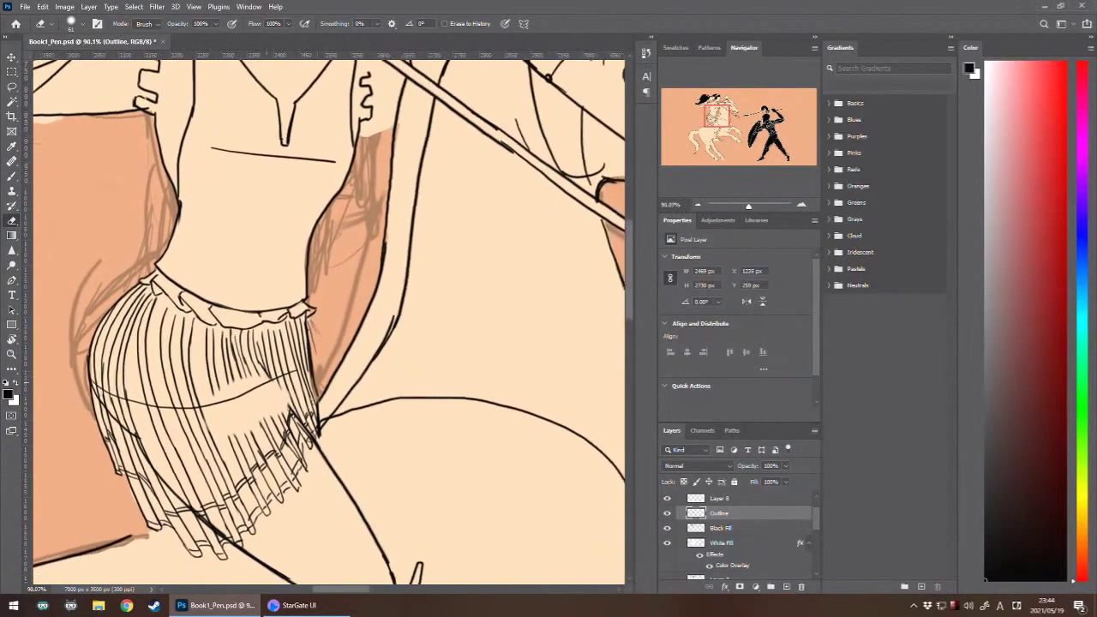
{"action": "scroll", "coordinate": [266, 382], "scroll_direction": "down", "scroll_amount": 1}
{"action": "key", "text": "b"}
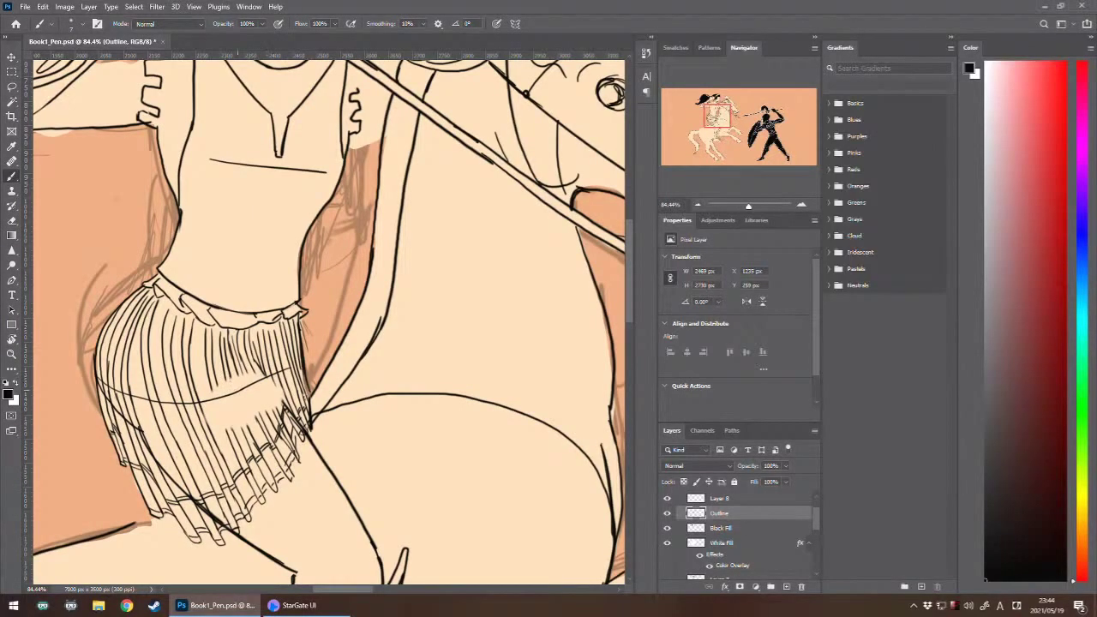
{"action": "mouse_move", "coordinate": [241, 389]}
{"action": "left_mouse_down"}
{"action": "mouse_move", "coordinate": [230, 403]}
{"action": "mouse_move", "coordinate": [241, 403]}
{"action": "mouse_move", "coordinate": [249, 428]}
{"action": "left_mouse_up"}
{"action": "key", "text": "ctrl+z"}
{"action": "key", "text": "ctrl+z"}
{"action": "key", "text": "ctrl+z"}
{"action": "key", "text": "ctrl+shift+z"}
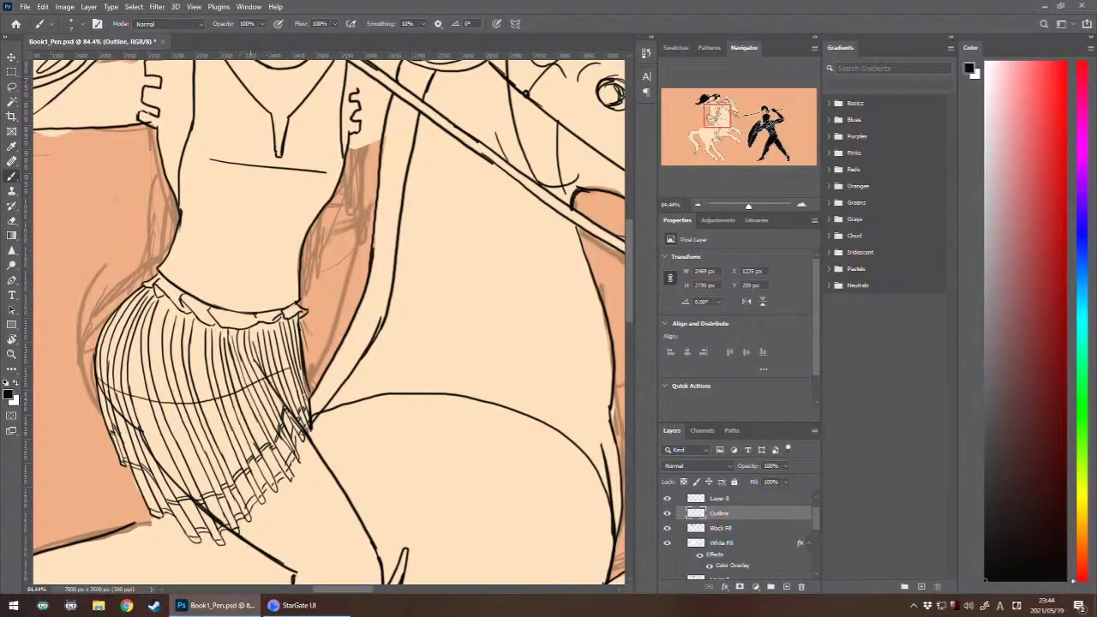
- Trace the guide curve with short crosslines over the pleats on the Outline layer and hide the guide layer
{"action": "left_click", "coordinate": [720, 498]}
{"action": "left_click", "coordinate": [720, 513]}
{"action": "left_click_drag", "start_coordinate": [226, 394], "coordinate": [237, 390]}
{"action": "left_click_drag", "start_coordinate": [99, 377], "coordinate": [109, 383]}
{"action": "left_click_drag", "start_coordinate": [182, 405], "coordinate": [196, 404]}
{"action": "key", "text": "ctrl+z"}
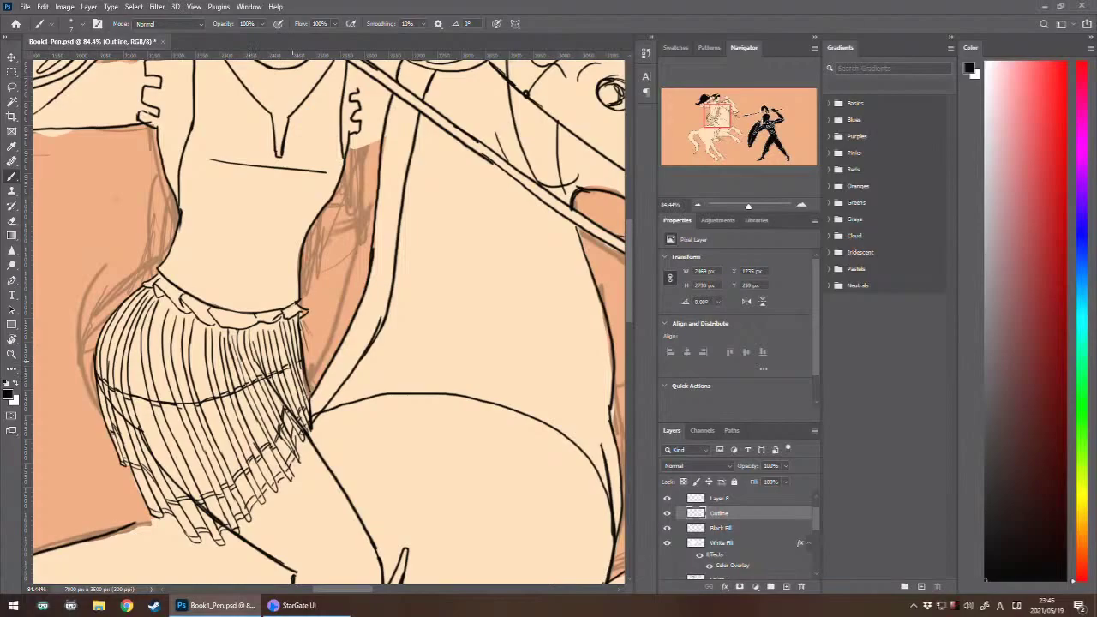
{"action": "left_click_drag", "start_coordinate": [289, 365], "coordinate": [297, 361]}
{"action": "key", "text": "ctrl+z"}
{"action": "scroll", "coordinate": [238, 347], "scroll_direction": "down", "scroll_amount": 5}
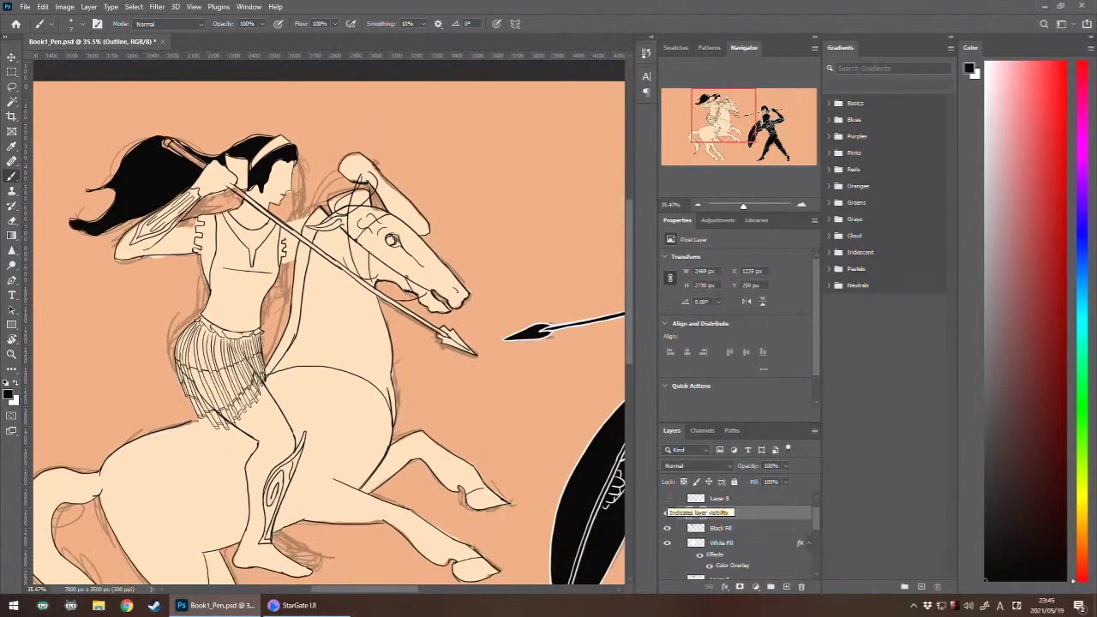
{"action": "scroll", "coordinate": [214, 360], "scroll_direction": "up", "scroll_amount": 5}
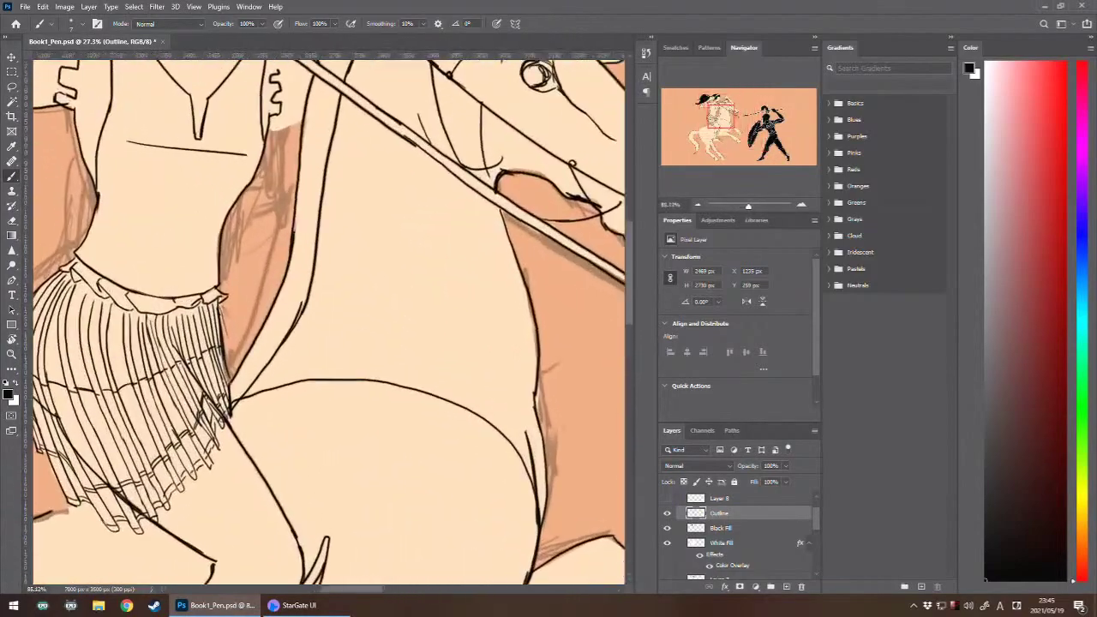
- Show the guide layer over the skirt, compare the artwork with the Outline layer toggled, and save the document
{"action": "left_click_drag", "start_coordinate": [317, 330], "coordinate": [335, 322]}
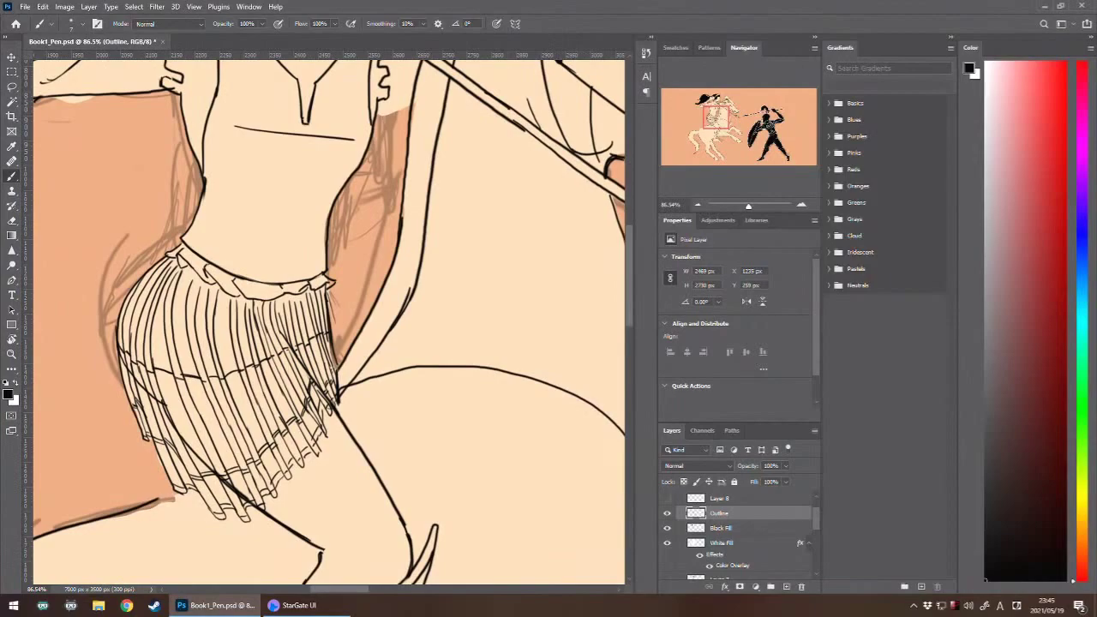
{"action": "scroll", "coordinate": [329, 321], "scroll_direction": "down", "scroll_amount": 5}
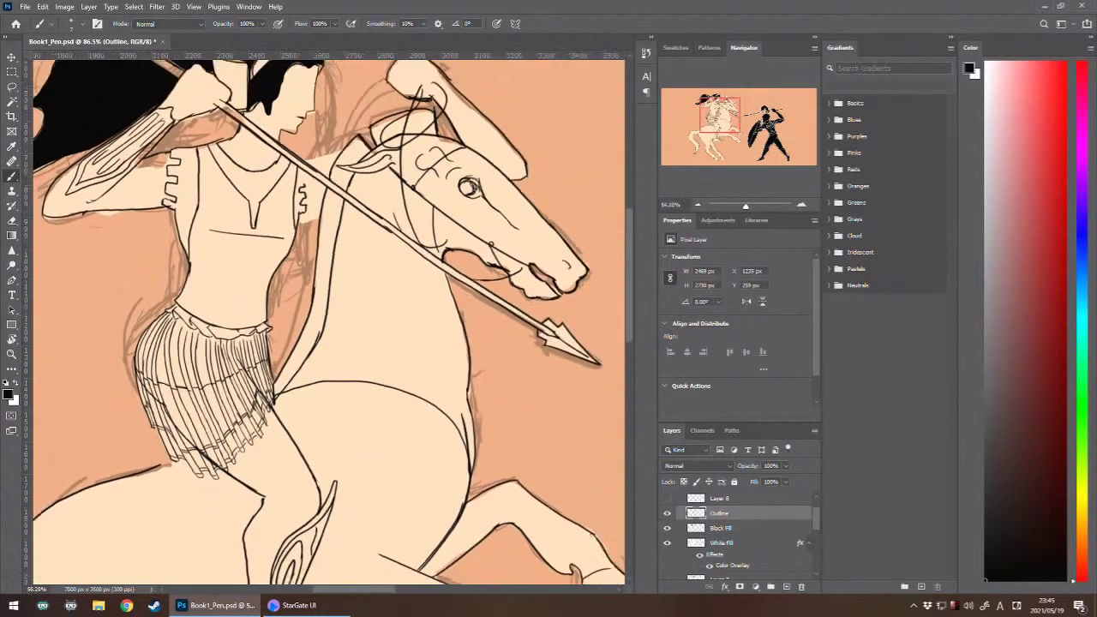
{"action": "mouse_move", "coordinate": [329, 322]}
{"action": "left_mouse_down"}
{"action": "mouse_move", "coordinate": [310, 316]}
{"action": "mouse_move", "coordinate": [335, 322]}
{"action": "left_mouse_up"}
{"action": "left_click", "coordinate": [667, 498]}
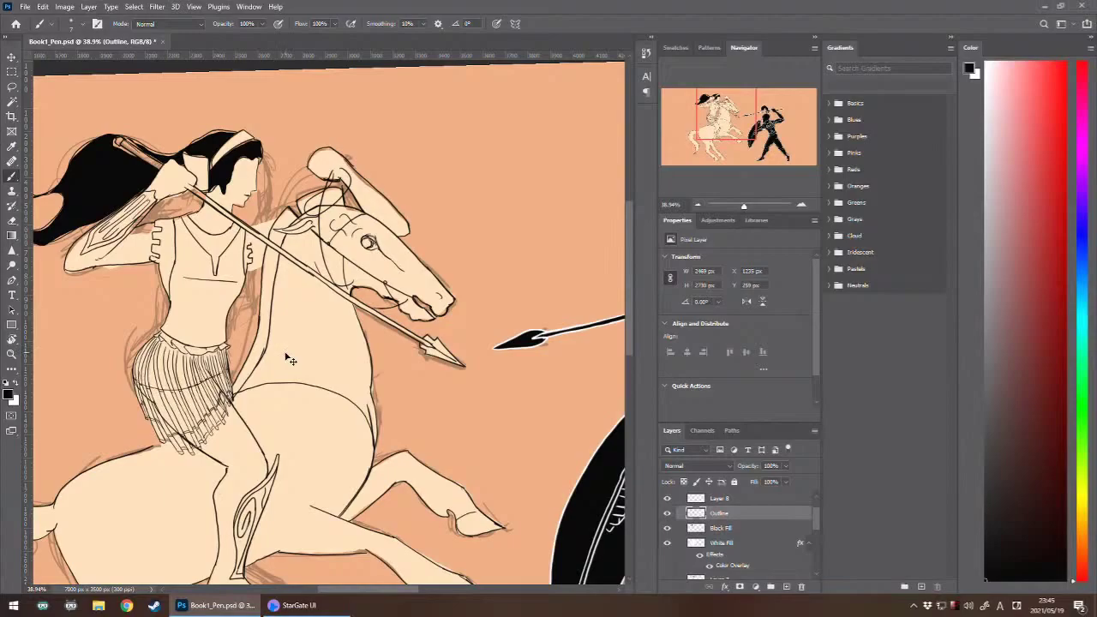
{"action": "left_click", "coordinate": [667, 513]}
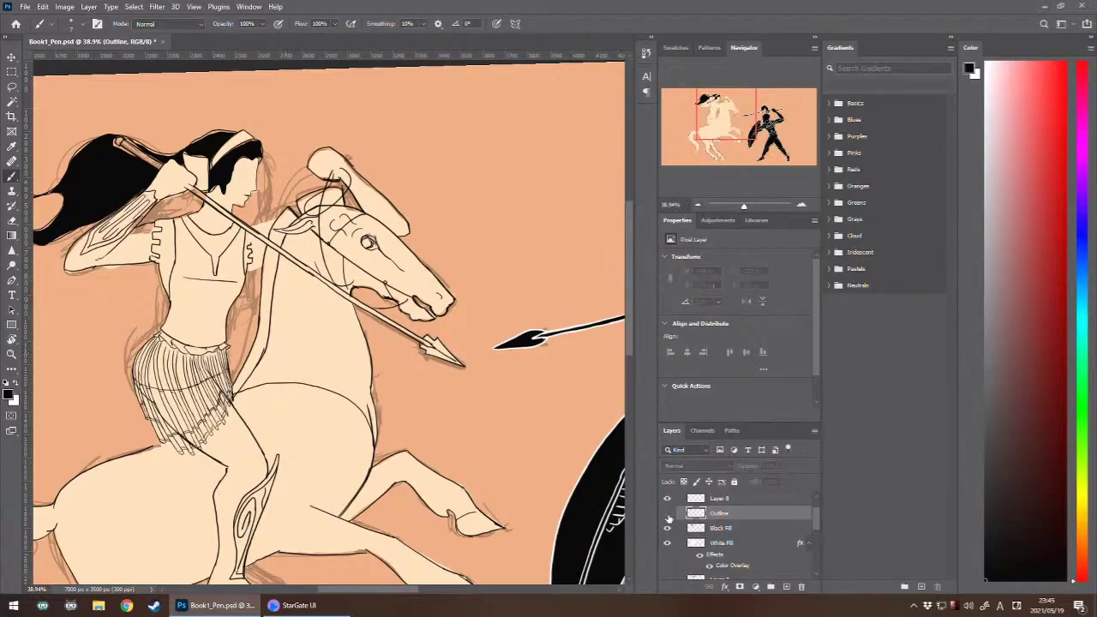
{"action": "left_click", "coordinate": [667, 513]}
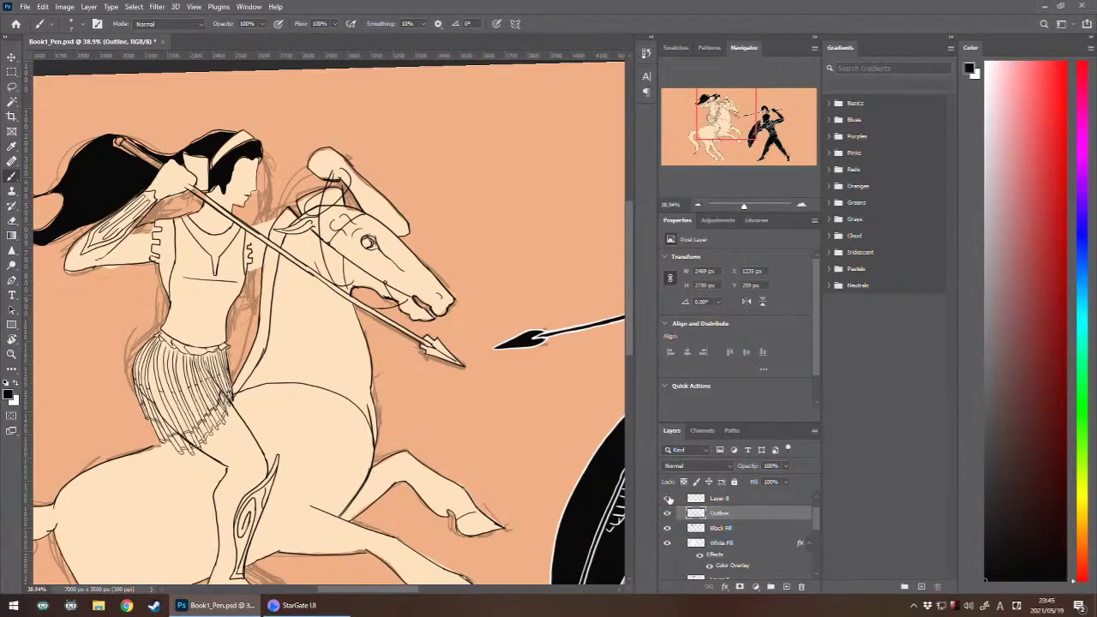
{"action": "left_click", "coordinate": [667, 499]}
{"action": "key", "text": "ctrl+s"}
{"action": "key", "text": "t"}
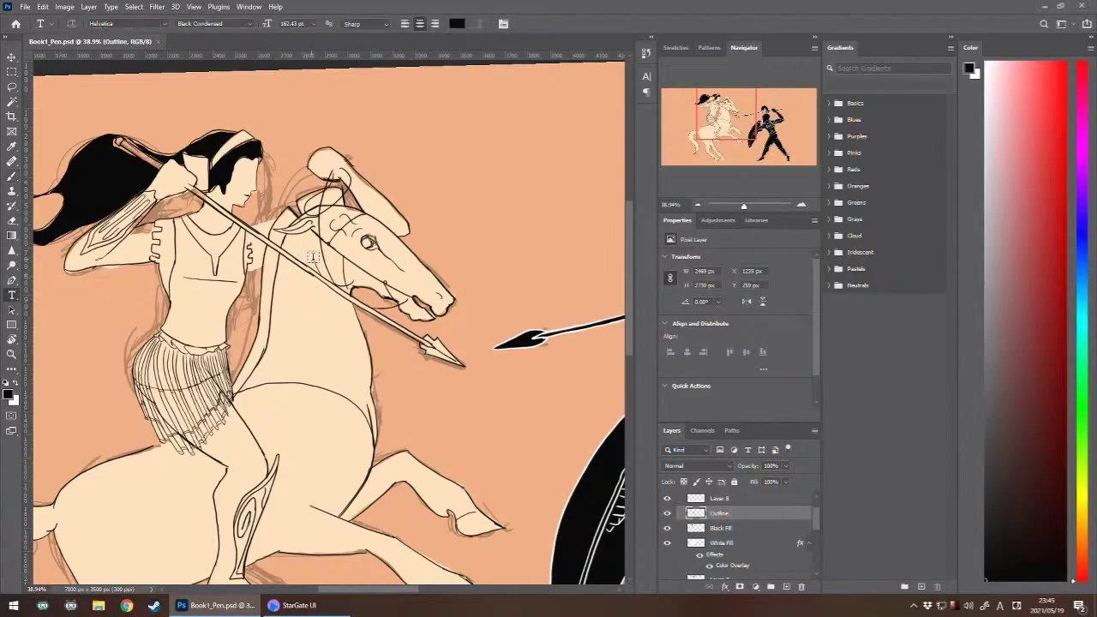
{"action": "left_click_drag", "start_coordinate": [315, 257], "coordinate": [352, 335]}
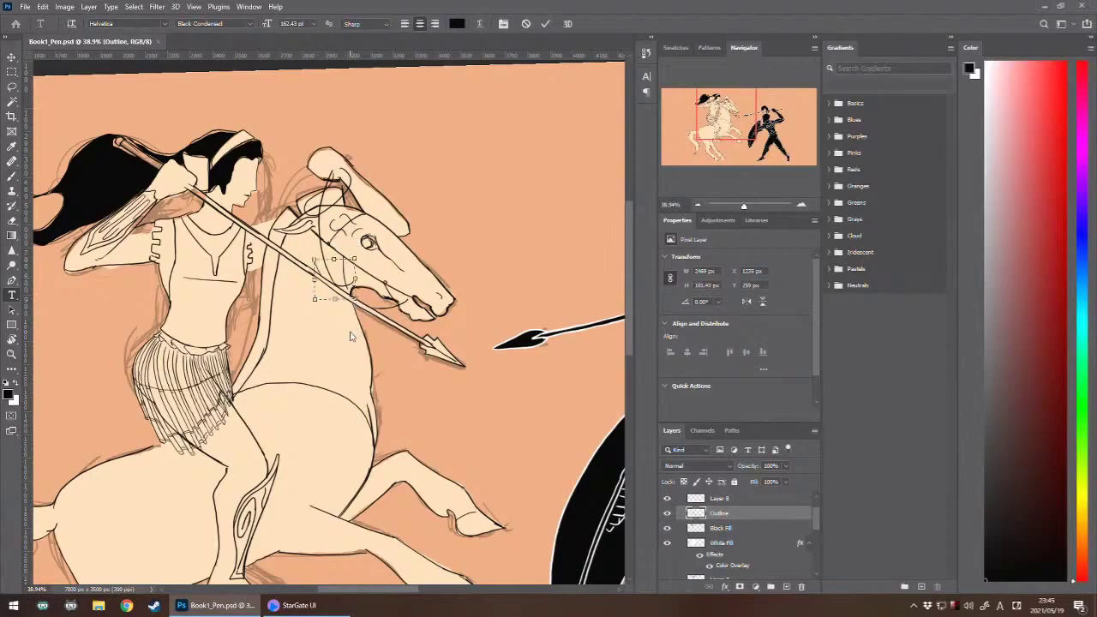
{"action": "key", "text": "Escape"}
- Straighten the tilted canvas view to a rotation angle of 0°
{"action": "key", "text": "r"}
{"action": "left_click_drag", "start_coordinate": [349, 305], "coordinate": [350, 300]}
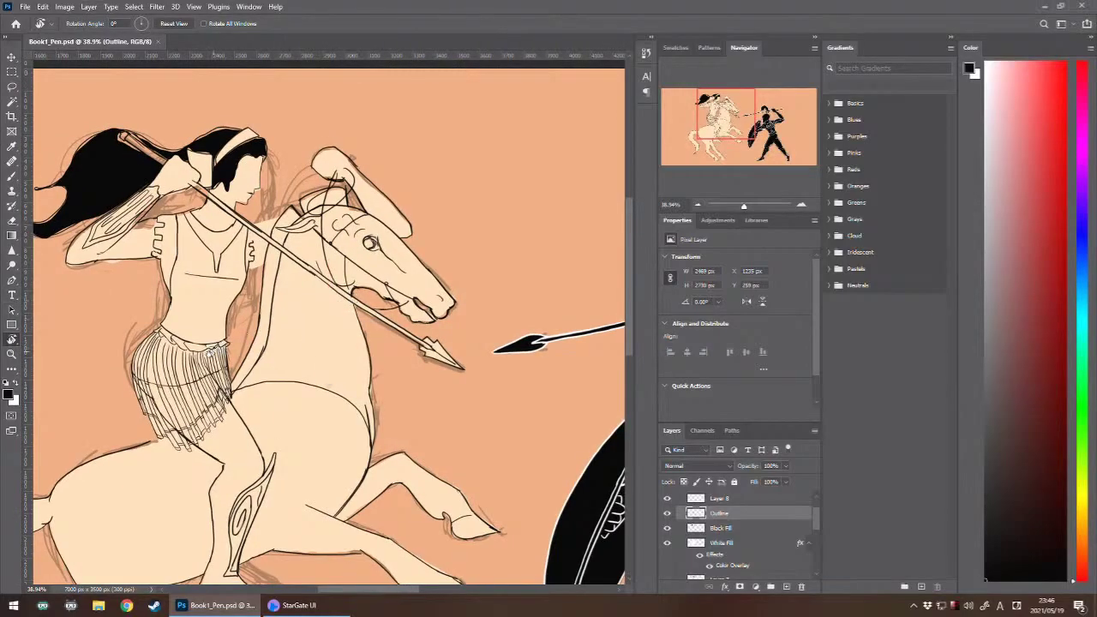
{"action": "key", "text": "v"}
- Hide the guide layer and fill the gaps between the crosslines around the middle of the skirt with short brush strokes
{"action": "scroll", "coordinate": [172, 393], "scroll_direction": "up", "scroll_amount": 2}
{"action": "scroll", "coordinate": [169, 391], "scroll_direction": "down", "scroll_amount": 3}
{"action": "scroll", "coordinate": [125, 395], "scroll_direction": "up", "scroll_amount": 7}
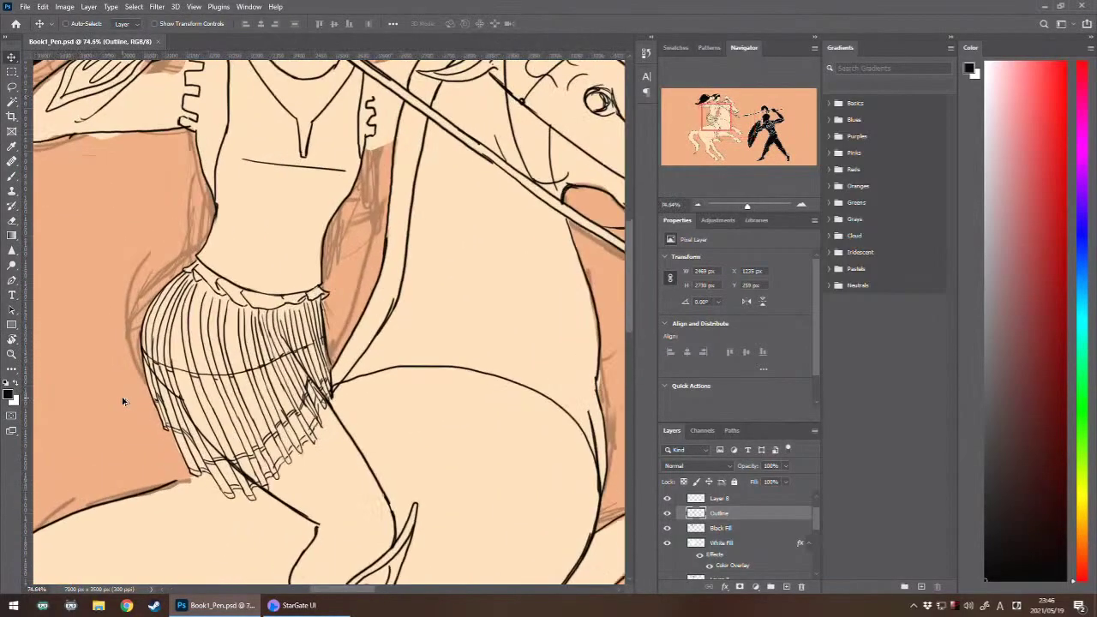
{"action": "key", "text": "b"}
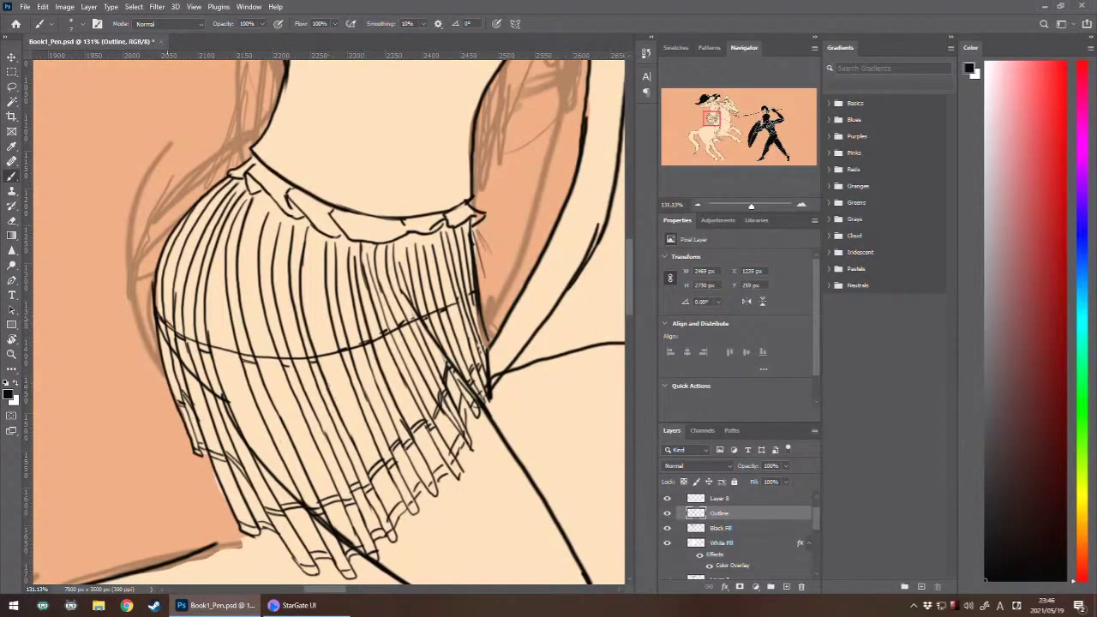
{"action": "left_click", "coordinate": [667, 497]}
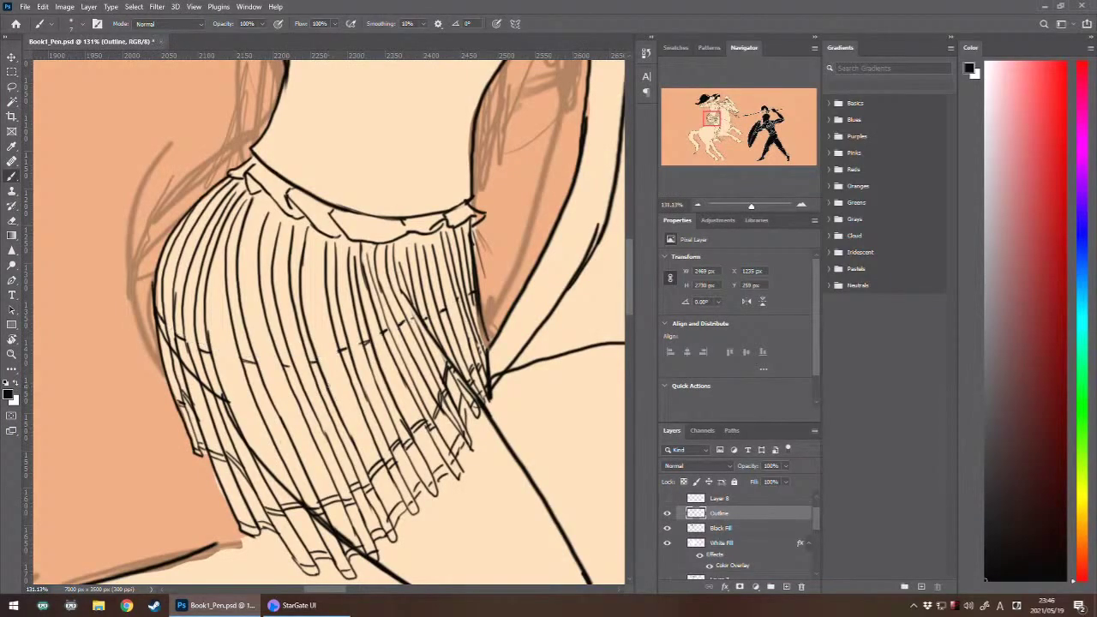
{"action": "left_click_drag", "start_coordinate": [159, 319], "coordinate": [458, 305]}
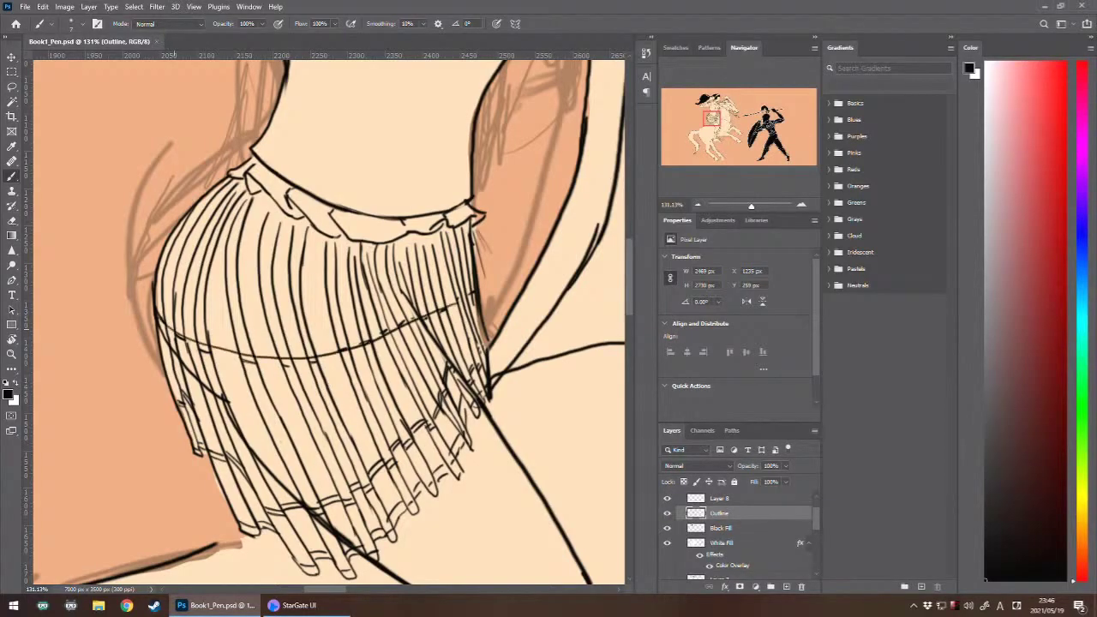
{"action": "key", "text": "ctrl+z"}
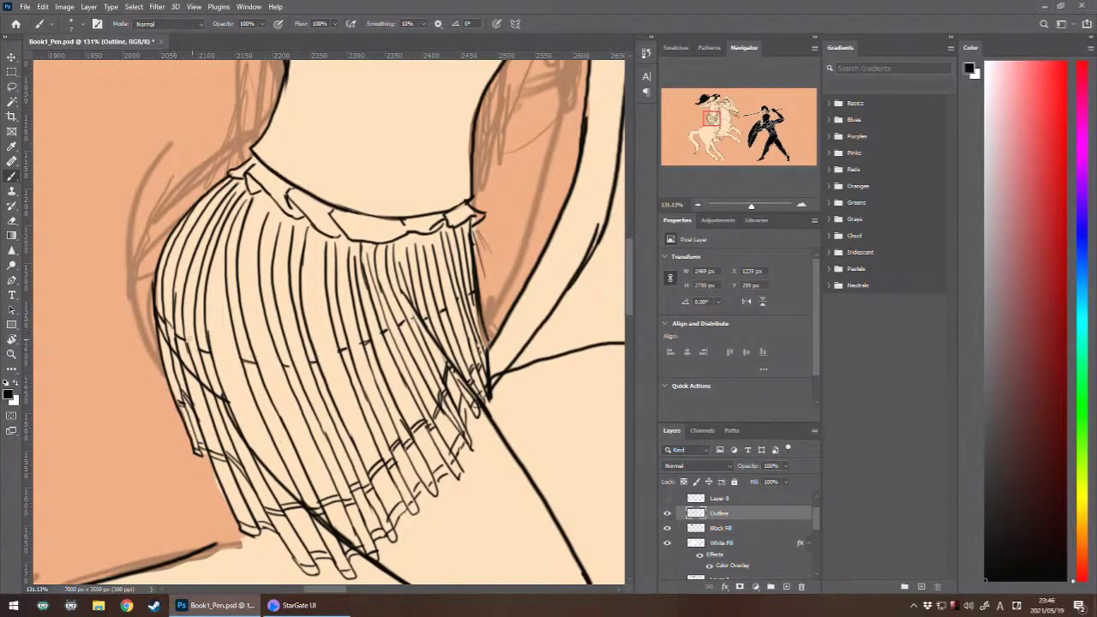
{"action": "mouse_move", "coordinate": [185, 337]}
{"action": "left_mouse_down"}
{"action": "mouse_move", "coordinate": [287, 362]}
{"action": "mouse_move", "coordinate": [453, 299]}
{"action": "left_mouse_up"}
{"action": "key", "text": "ctrl+z"}
{"action": "key", "text": "ctrl+z"}
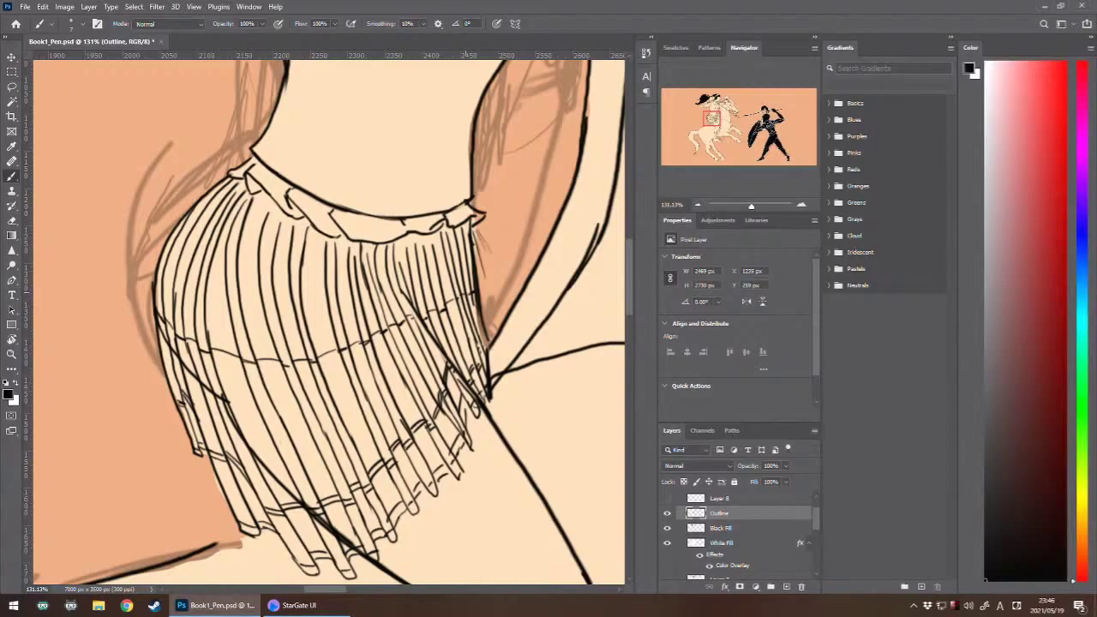
- Delete the hidden guide layer, Layer 8
{"action": "scroll", "coordinate": [406, 308], "scroll_direction": "down", "scroll_amount": 5}
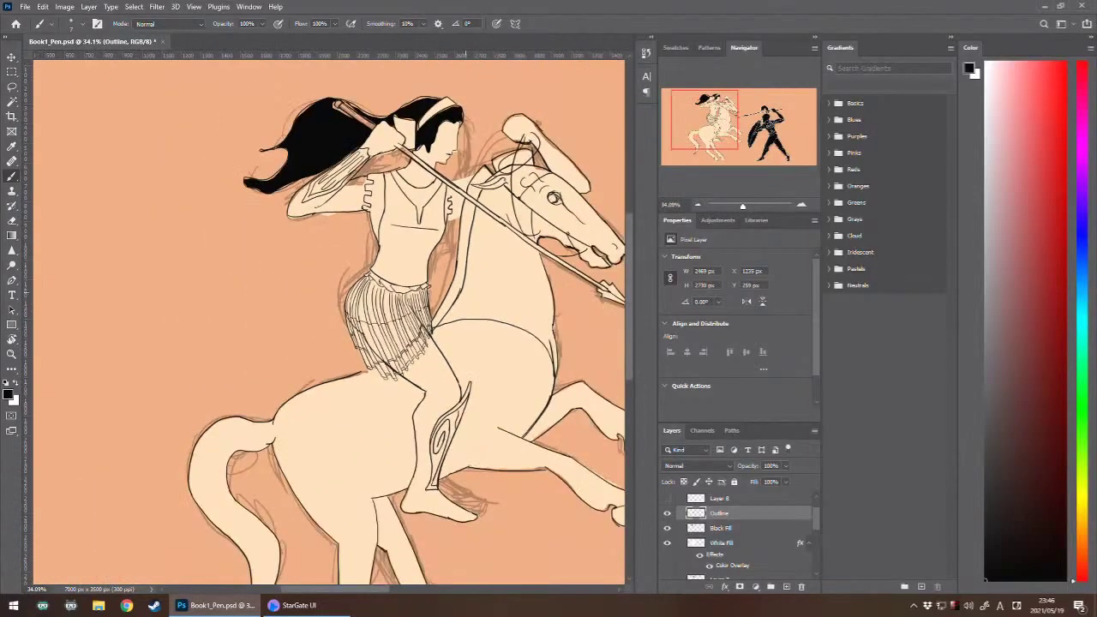
{"action": "left_click", "coordinate": [720, 499]}
{"action": "left_click", "coordinate": [801, 587]}
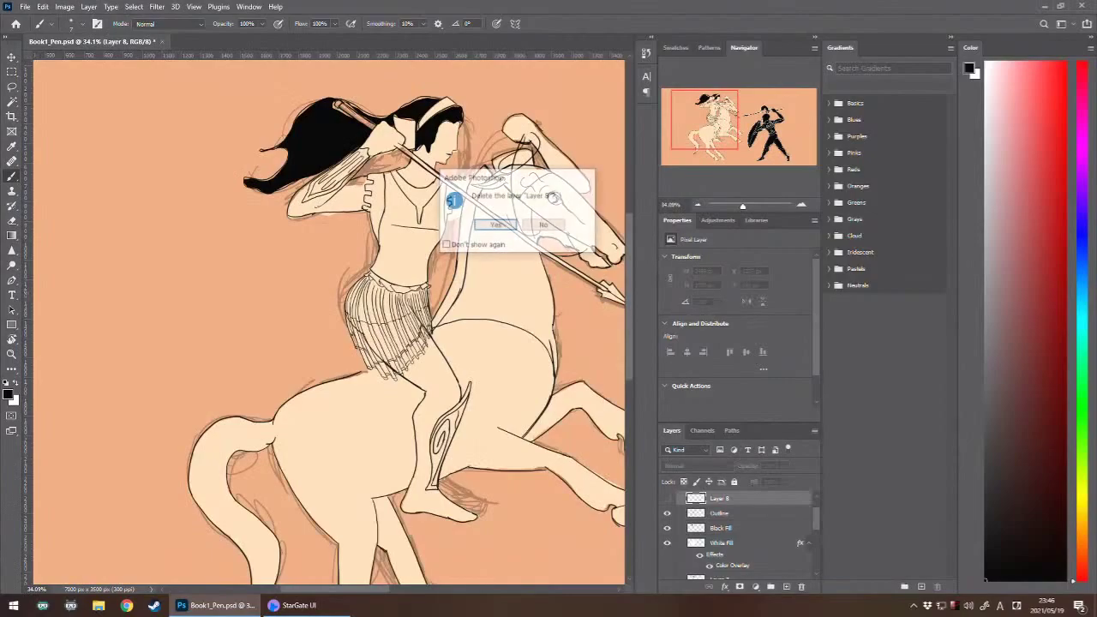
{"action": "key", "text": "Return"}
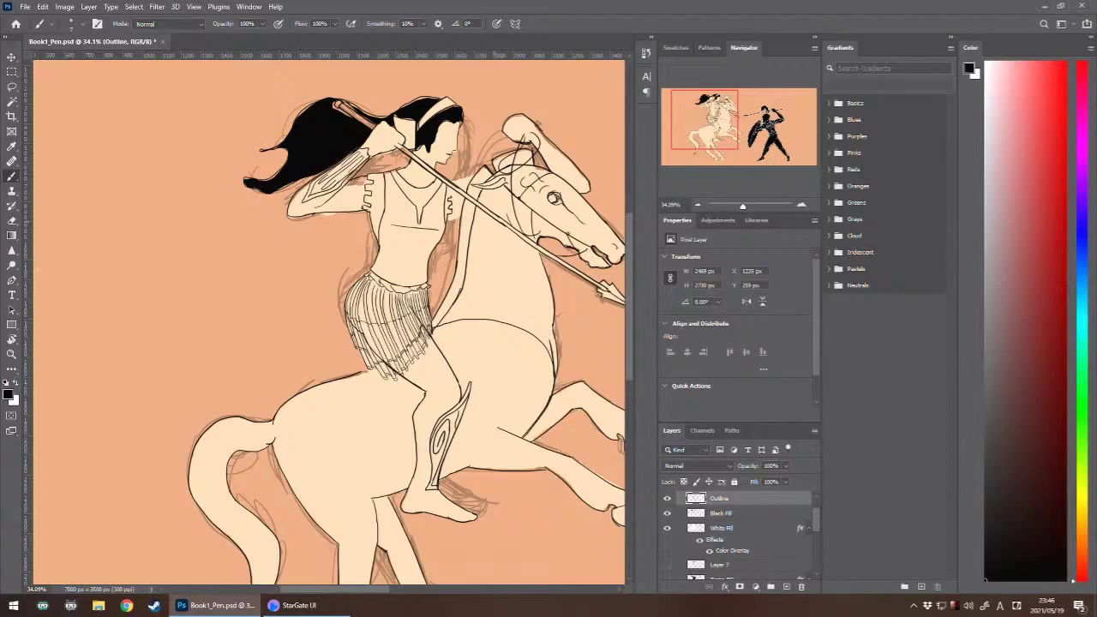
- Examine the rider's torso, arms and hair and the horse's head up close for remaining line work
{"action": "left_click_drag", "start_coordinate": [447, 259], "coordinate": [395, 337]}
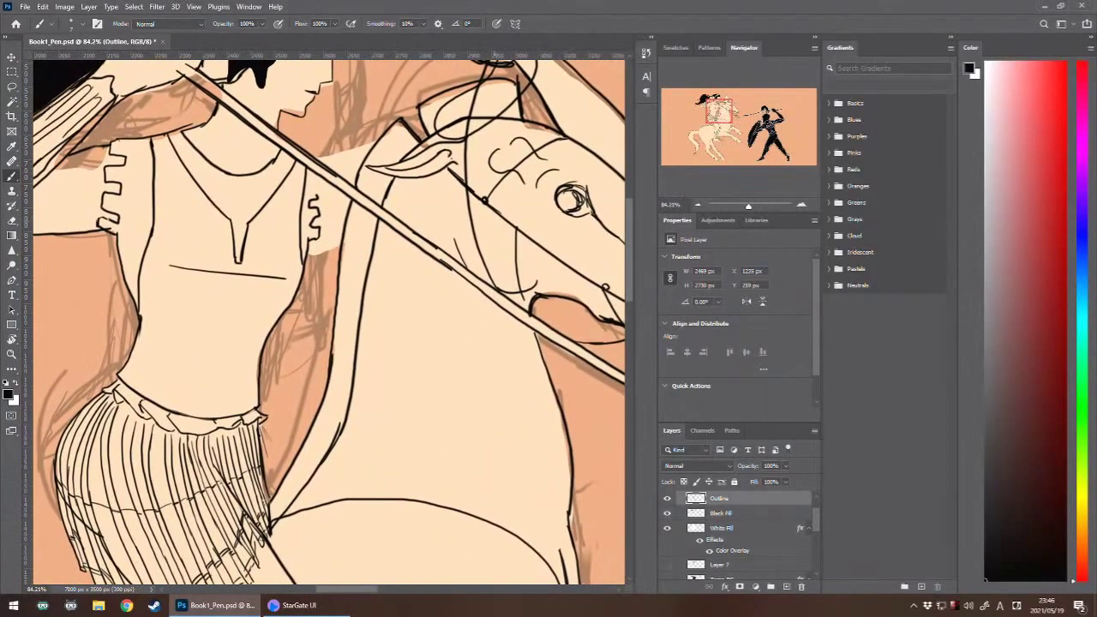
{"action": "left_click_drag", "start_coordinate": [494, 221], "coordinate": [413, 257]}
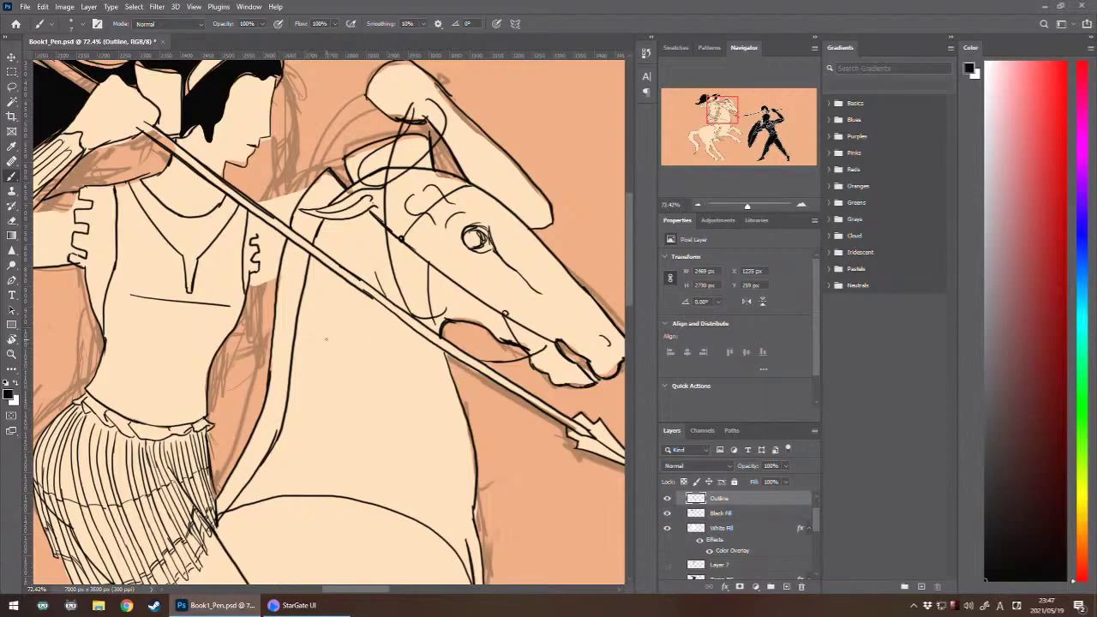
{"action": "left_click_drag", "start_coordinate": [295, 371], "coordinate": [540, 250]}
{"action": "left_click_drag", "start_coordinate": [245, 394], "coordinate": [314, 198]}
{"action": "left_click_drag", "start_coordinate": [233, 417], "coordinate": [101, 198]}
{"action": "left_click_drag", "start_coordinate": [465, 184], "coordinate": [266, 321]}
{"action": "left_click_drag", "start_coordinate": [459, 91], "coordinate": [228, 350]}
{"action": "left_click_drag", "start_coordinate": [266, 330], "coordinate": [459, 437]}
{"action": "mouse_move", "coordinate": [162, 219]}
{"action": "left_mouse_down"}
{"action": "mouse_move", "coordinate": [334, 267]}
{"action": "mouse_move", "coordinate": [452, 267]}
{"action": "left_mouse_up"}
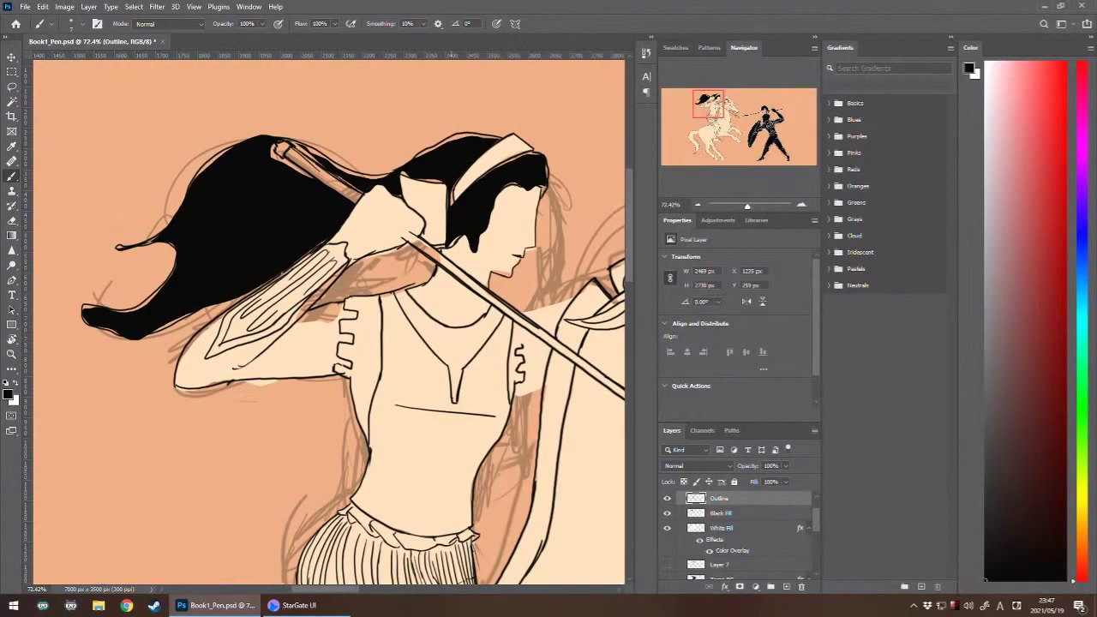
{"action": "left_click_drag", "start_coordinate": [455, 396], "coordinate": [302, 383]}
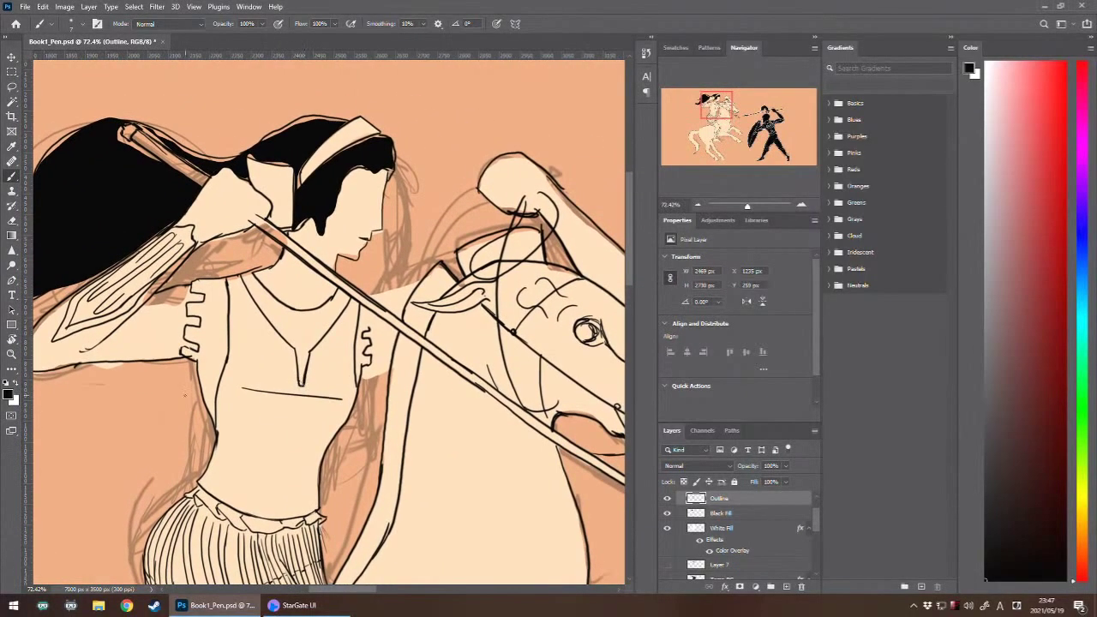
{"action": "scroll", "coordinate": [145, 377], "scroll_direction": "down", "scroll_amount": 2}
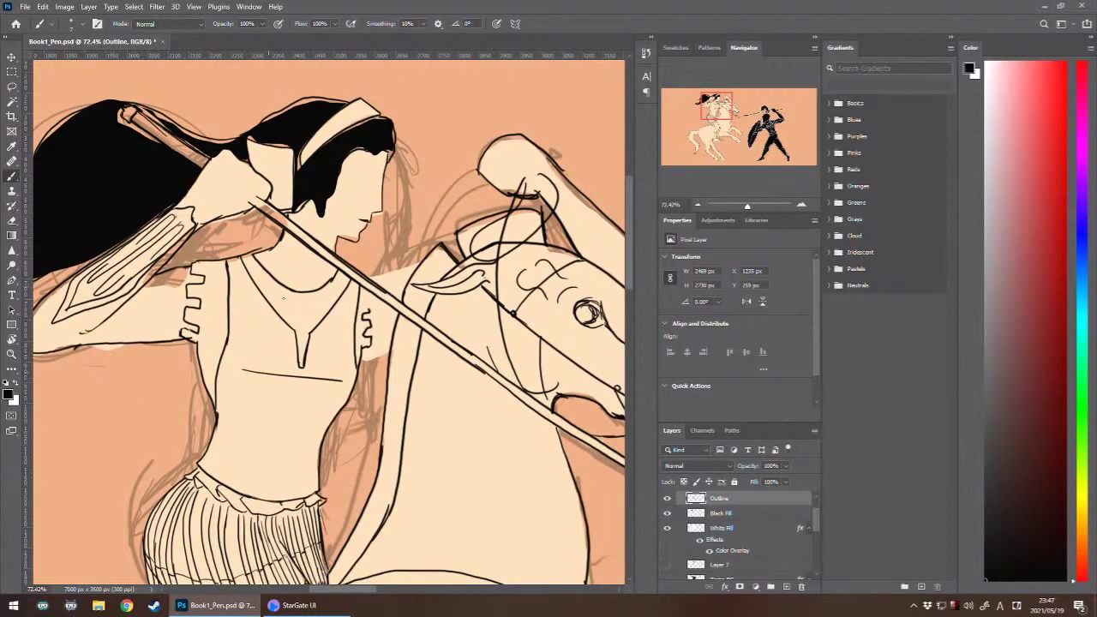
{"action": "scroll", "coordinate": [204, 324], "scroll_direction": "up", "scroll_amount": 5}
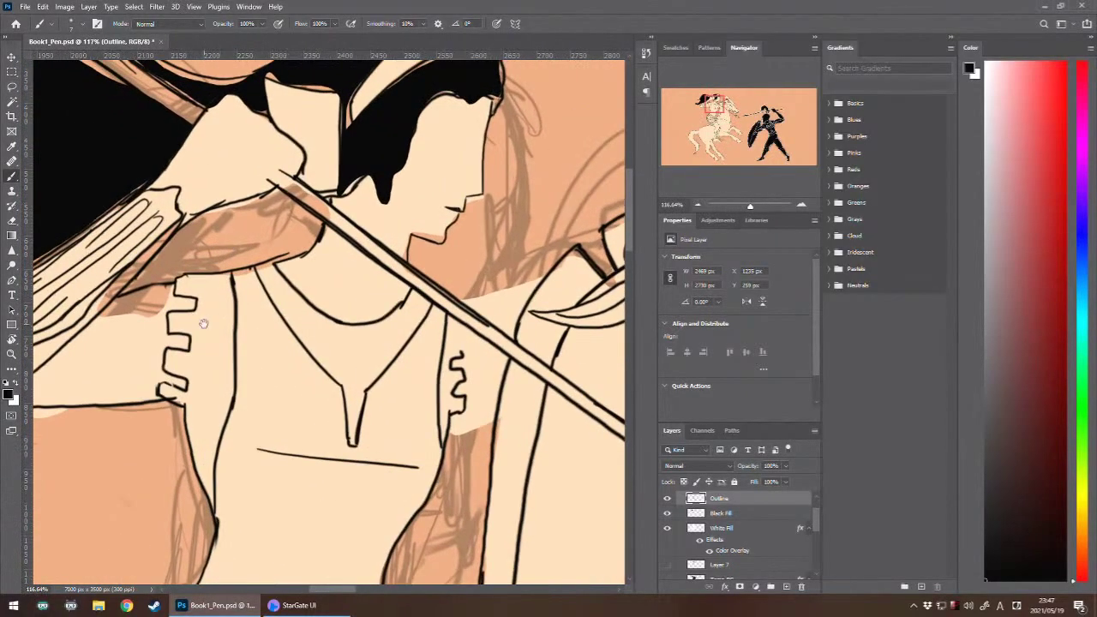
{"action": "left_click_drag", "start_coordinate": [203, 324], "coordinate": [371, 332]}
{"action": "scroll", "coordinate": [371, 331], "scroll_direction": "down", "scroll_amount": 6}
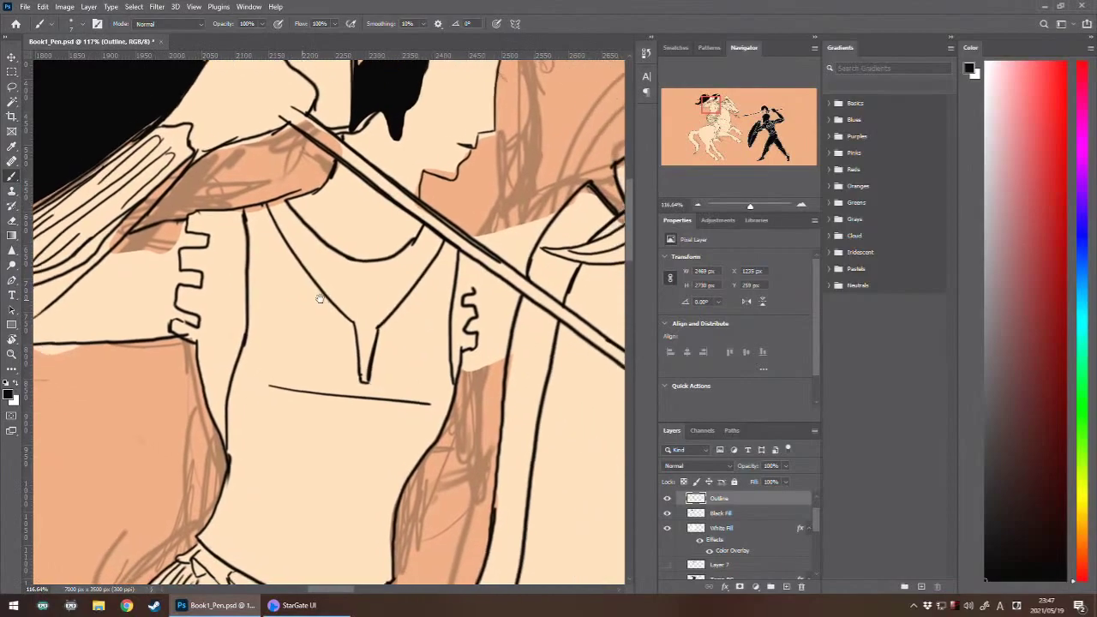
- Toggle the visibility of the Foundation sketch group and leave it hidden
{"action": "scroll", "coordinate": [311, 284], "scroll_direction": "down", "scroll_amount": 5}
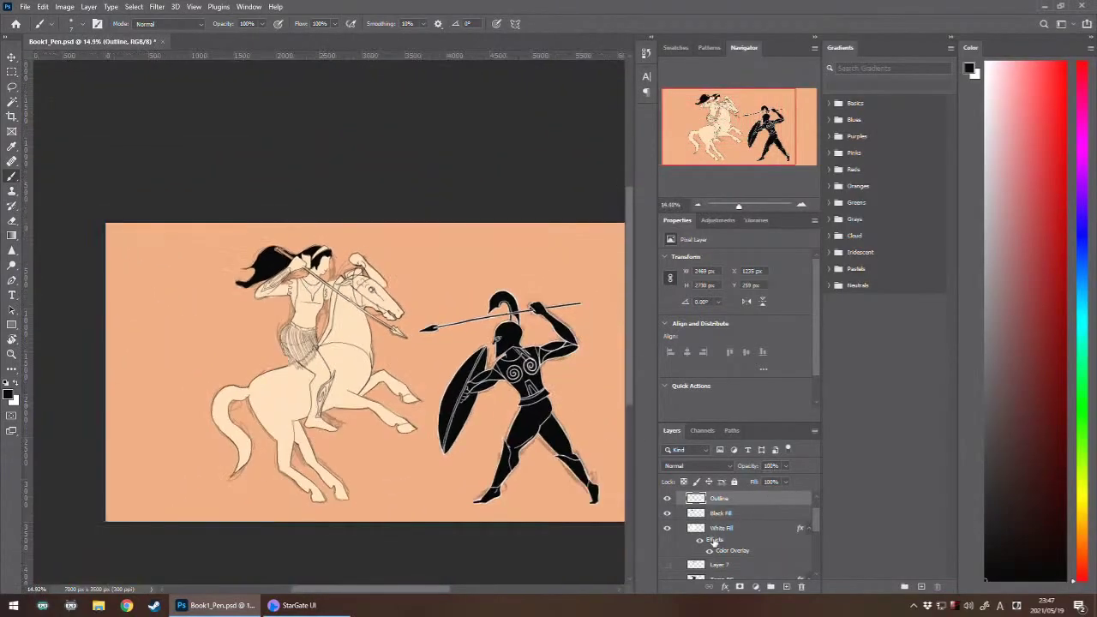
{"action": "scroll", "coordinate": [718, 552], "scroll_direction": "down", "scroll_amount": 2}
{"action": "scroll", "coordinate": [718, 552], "scroll_direction": "down", "scroll_amount": 2}
{"action": "left_click", "coordinate": [666, 529]}
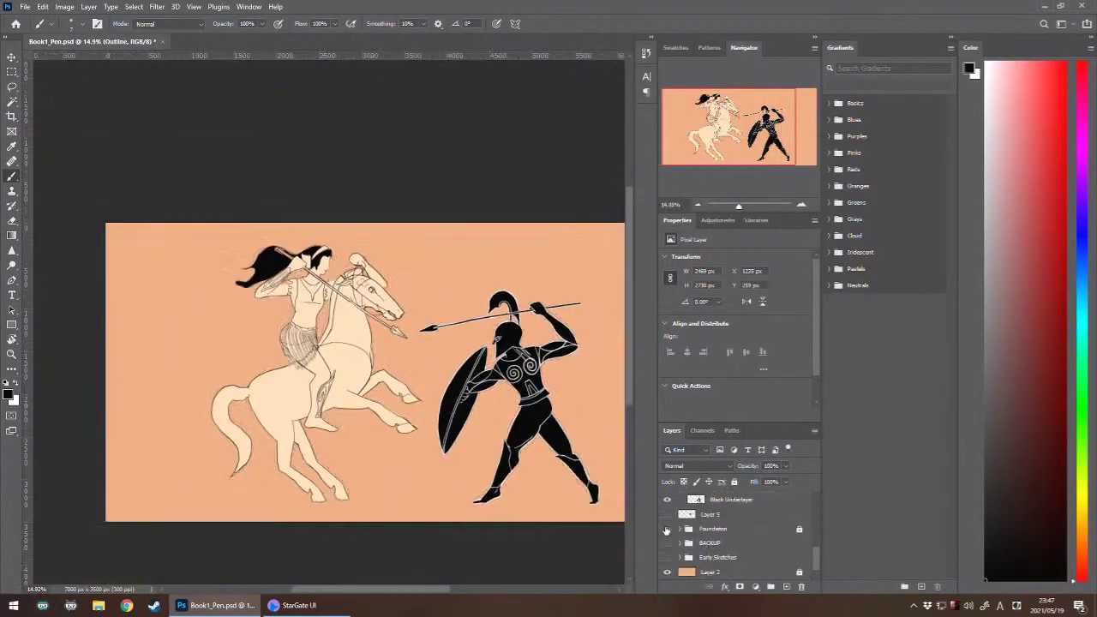
{"action": "left_click", "coordinate": [666, 528]}
{"action": "left_click", "coordinate": [666, 528]}
- Erase the stray strokes outside the skirt's front edge just below the waistband on the Outline layer
{"action": "scroll", "coordinate": [283, 367], "scroll_direction": "up", "scroll_amount": 3}
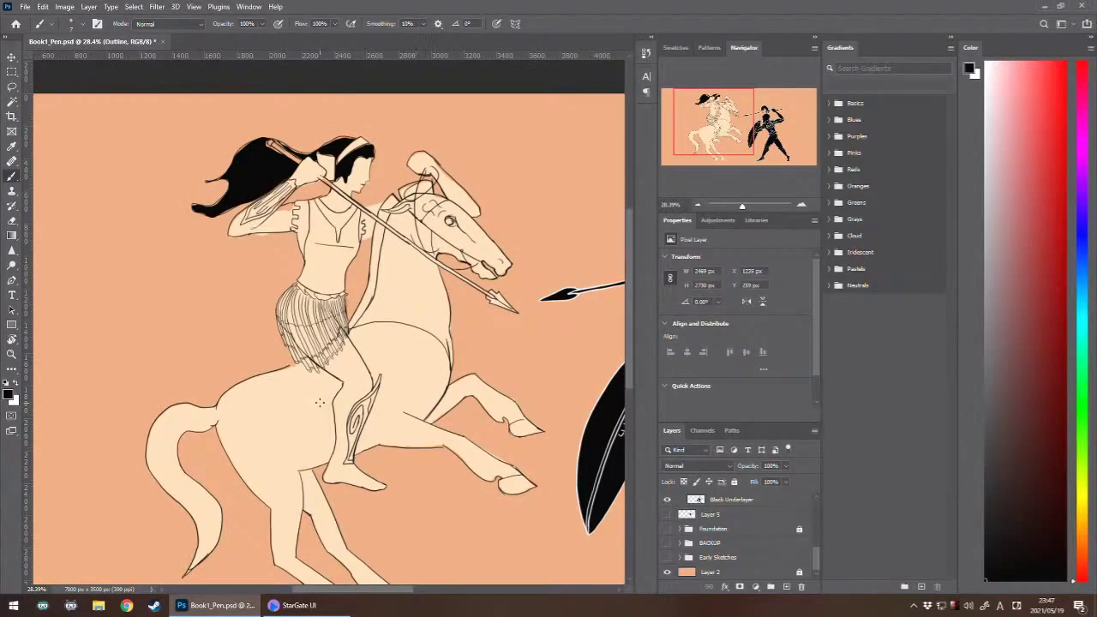
{"action": "scroll", "coordinate": [239, 306], "scroll_direction": "up", "scroll_amount": 4}
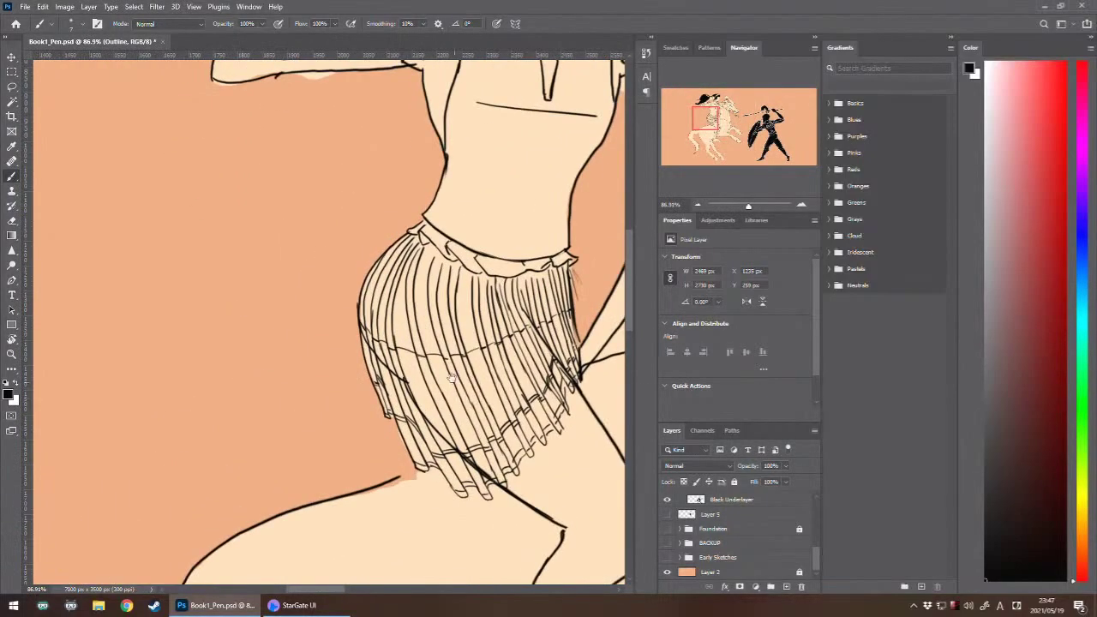
{"action": "left_click_drag", "start_coordinate": [336, 357], "coordinate": [173, 340]}
{"action": "scroll", "coordinate": [414, 273], "scroll_direction": "up", "scroll_amount": 4}
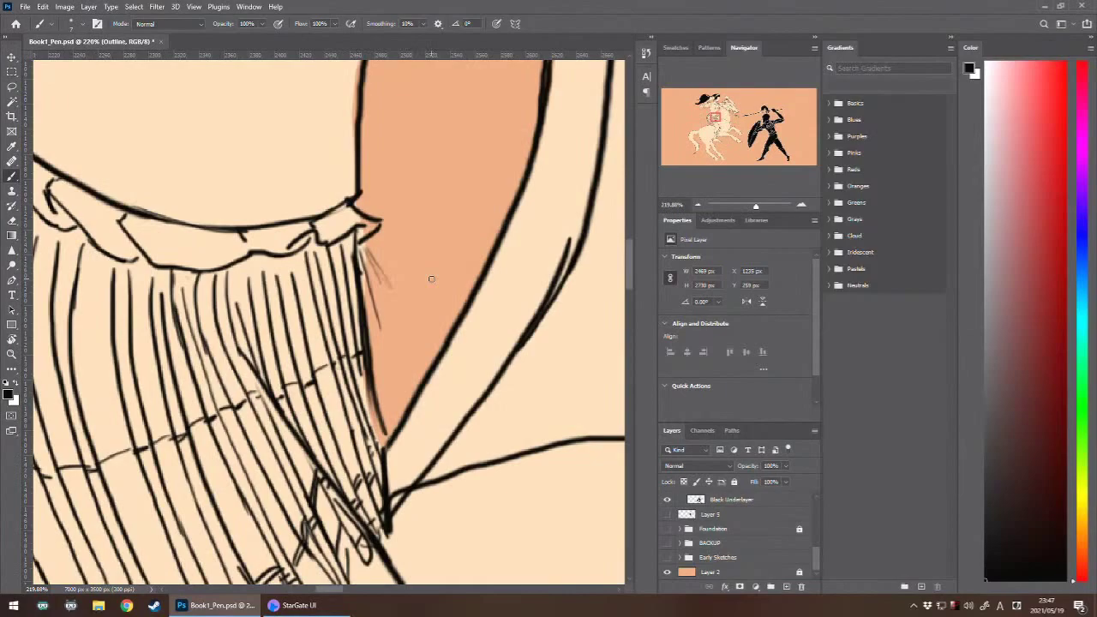
{"action": "left_click", "coordinate": [711, 514]}
{"action": "scroll", "coordinate": [728, 531], "scroll_direction": "up", "scroll_amount": 3}
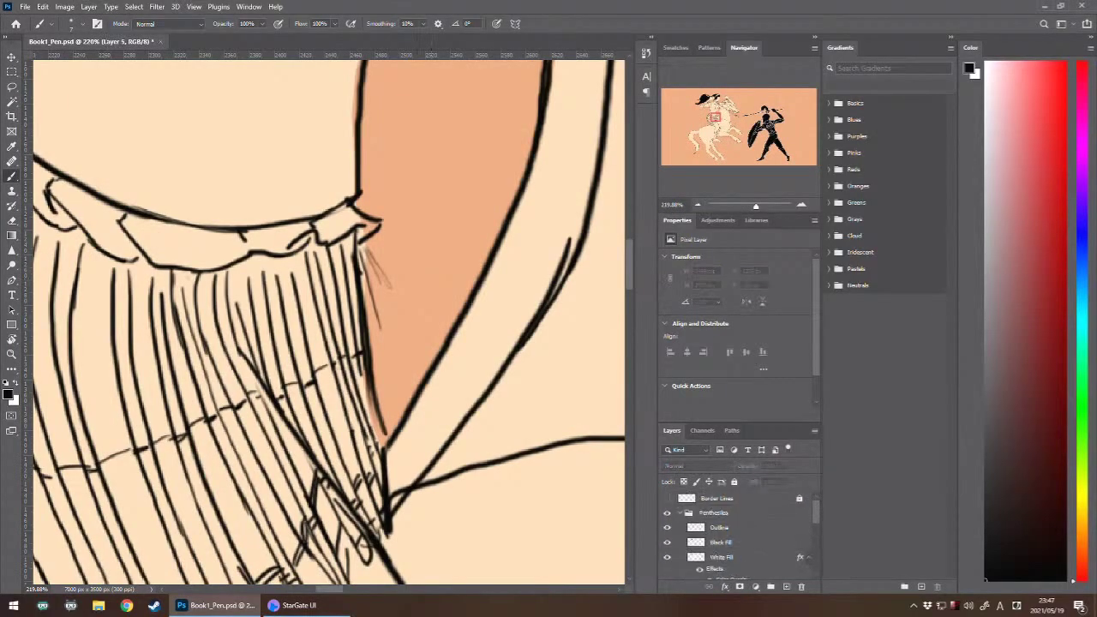
{"action": "left_click", "coordinate": [720, 528]}
{"action": "key", "text": "e"}
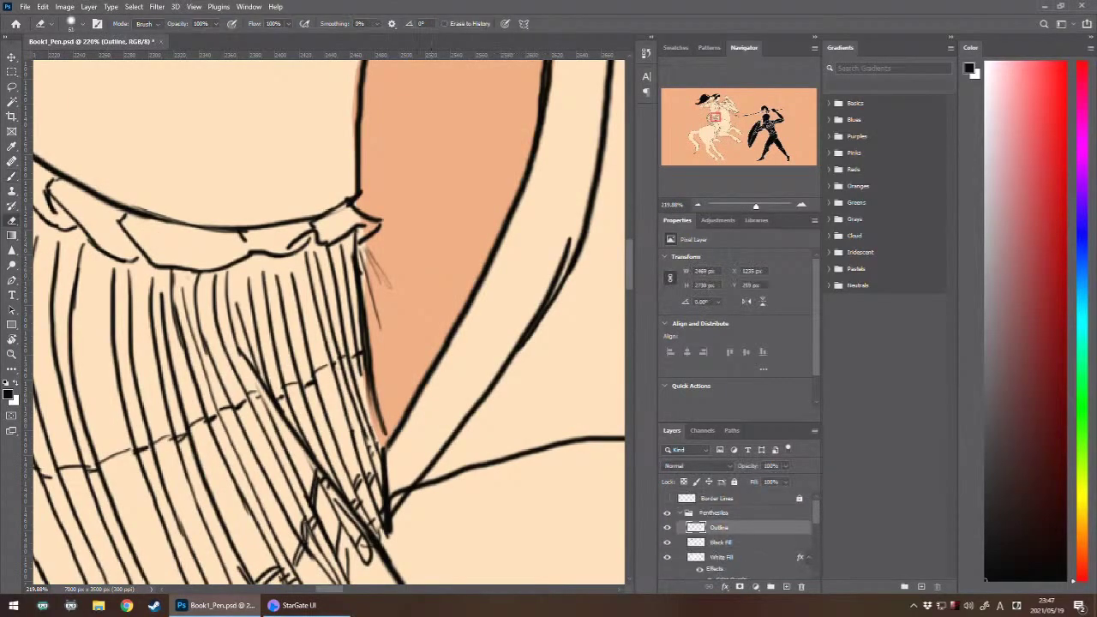
{"action": "mouse_move", "coordinate": [389, 304]}
{"action": "left_mouse_down"}
{"action": "mouse_move", "coordinate": [379, 253]}
{"action": "mouse_move", "coordinate": [375, 274]}
{"action": "left_mouse_up"}
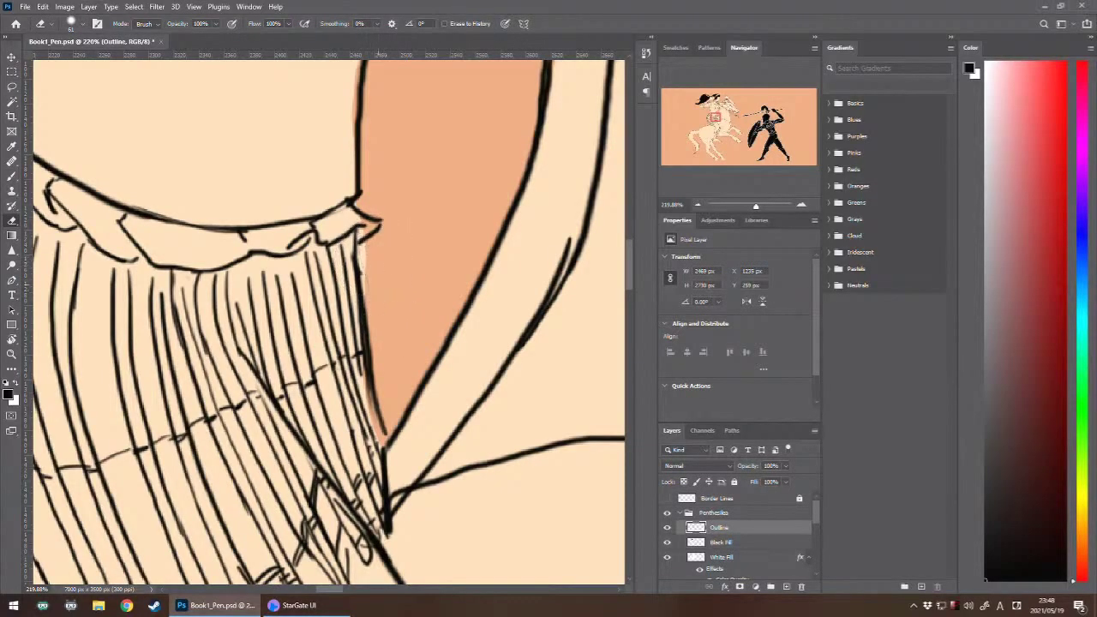
- Review the whole horse and rider and the opposing warrior from farther out
{"action": "key", "text": "ctrl+minus"}
{"action": "key", "text": "ctrl+minus"}
{"action": "key", "text": "ctrl+minus"}
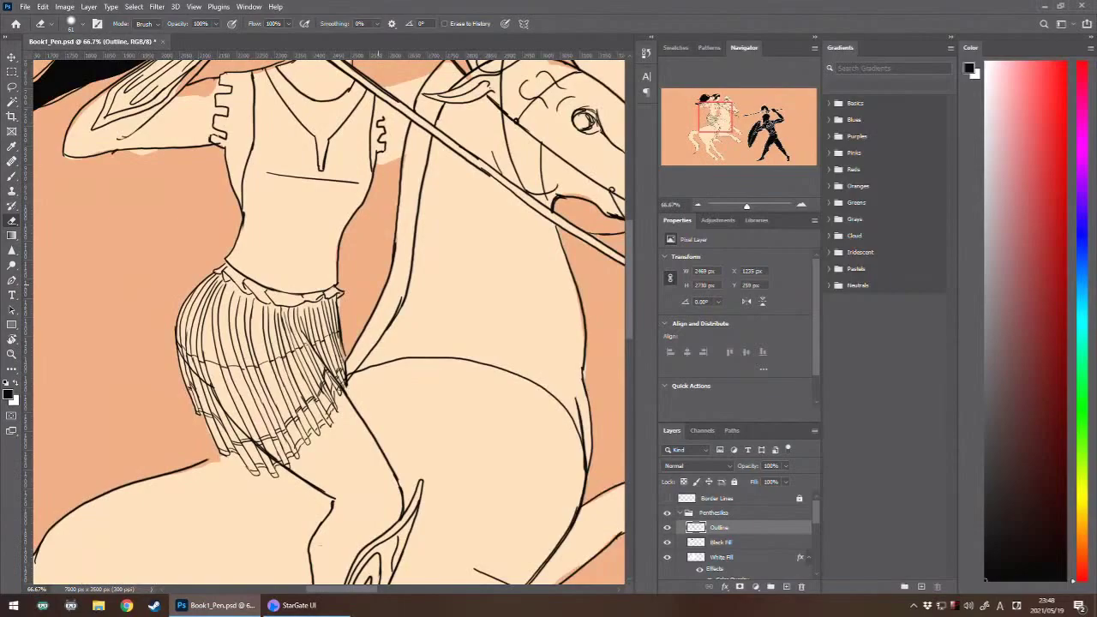
{"action": "key", "text": "ctrl+minus"}
{"action": "key", "text": "ctrl+minus"}
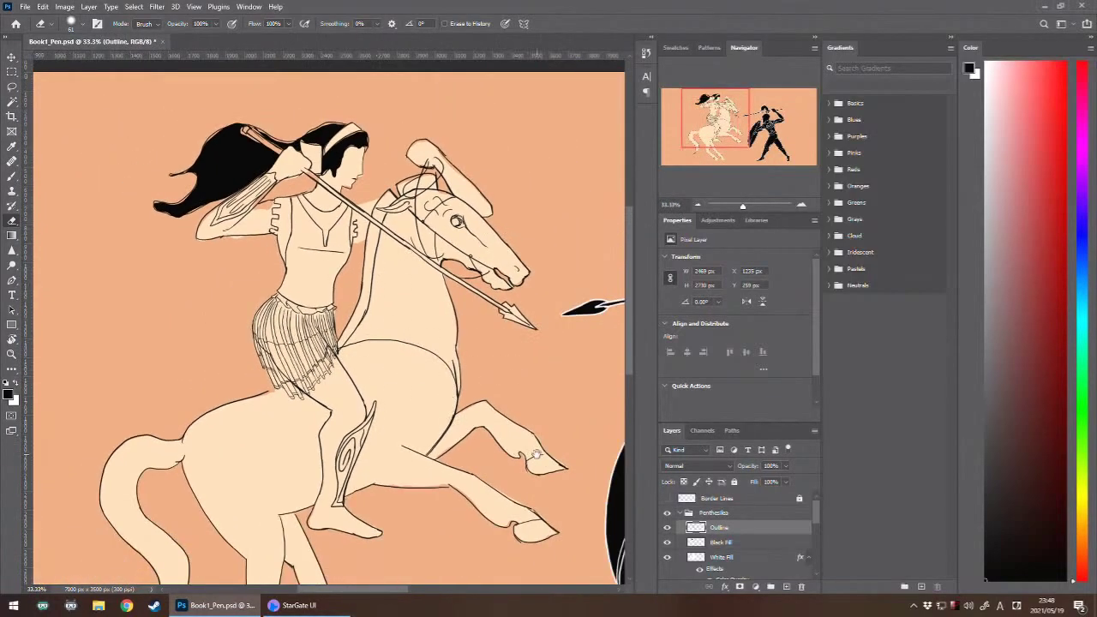
{"action": "left_click_drag", "start_coordinate": [535, 454], "coordinate": [282, 341]}
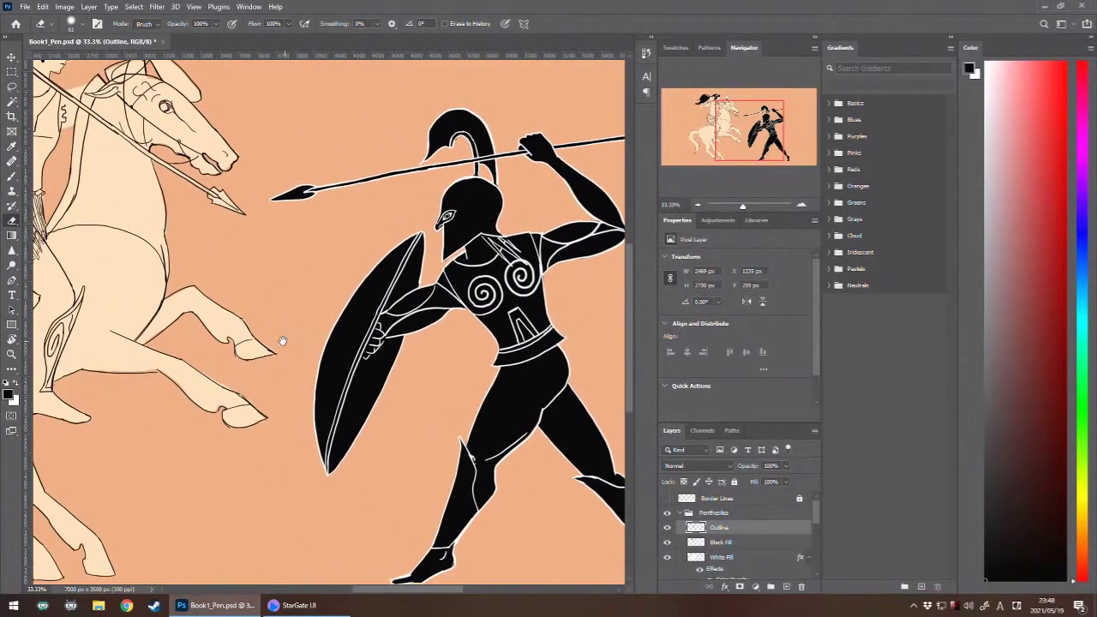
- Examine the horse's body and legs and the rider's lower leg for remaining line work
{"action": "left_click_drag", "start_coordinate": [197, 313], "coordinate": [448, 363]}
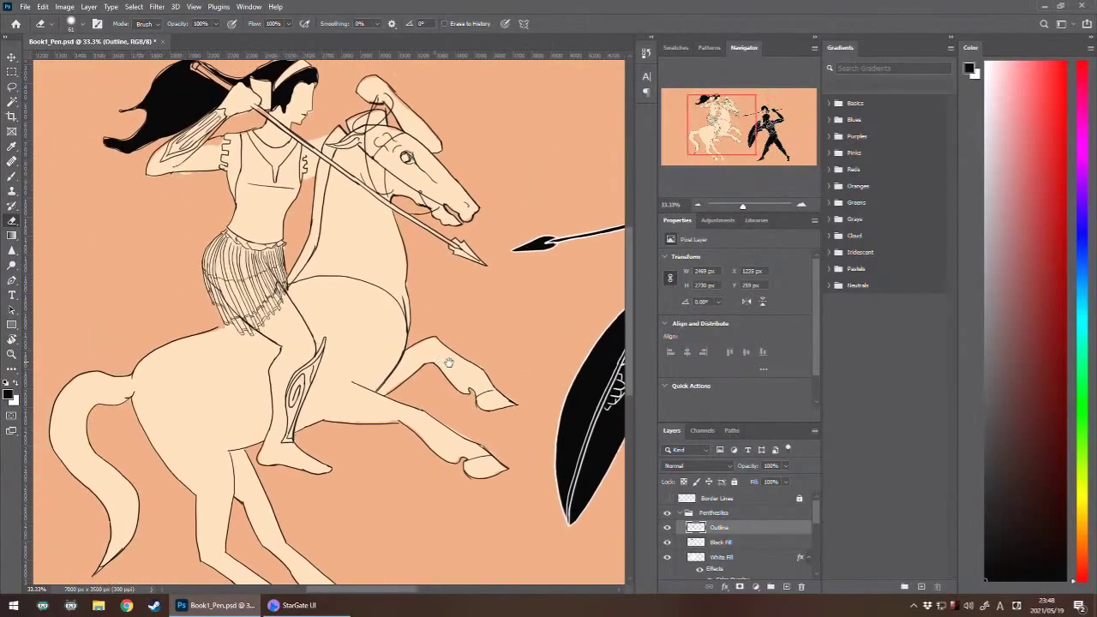
{"action": "left_click_drag", "start_coordinate": [338, 433], "coordinate": [389, 352]}
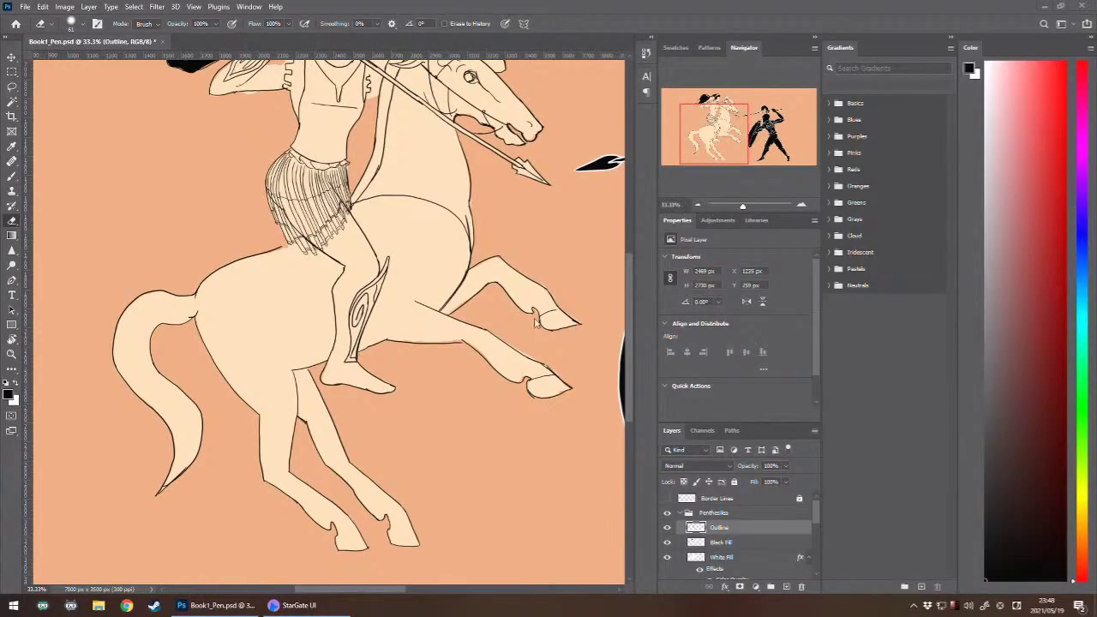
{"action": "left_click_drag", "start_coordinate": [450, 434], "coordinate": [508, 457]}
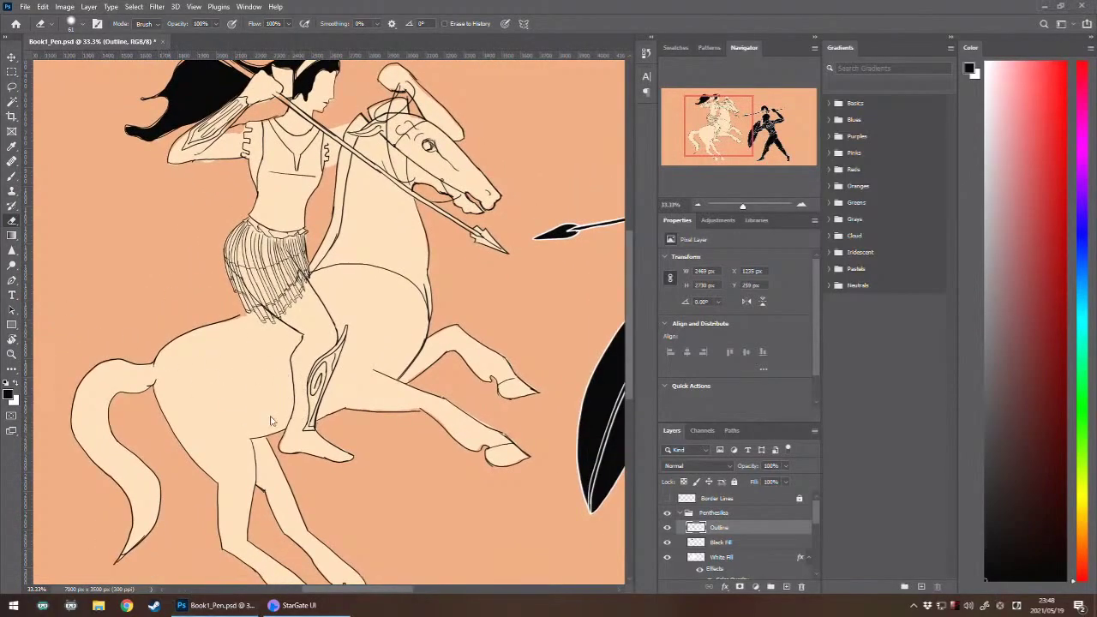
{"action": "scroll", "coordinate": [310, 387], "scroll_direction": "up", "scroll_amount": 2}
{"action": "scroll", "coordinate": [358, 421], "scroll_direction": "up", "scroll_amount": 1}
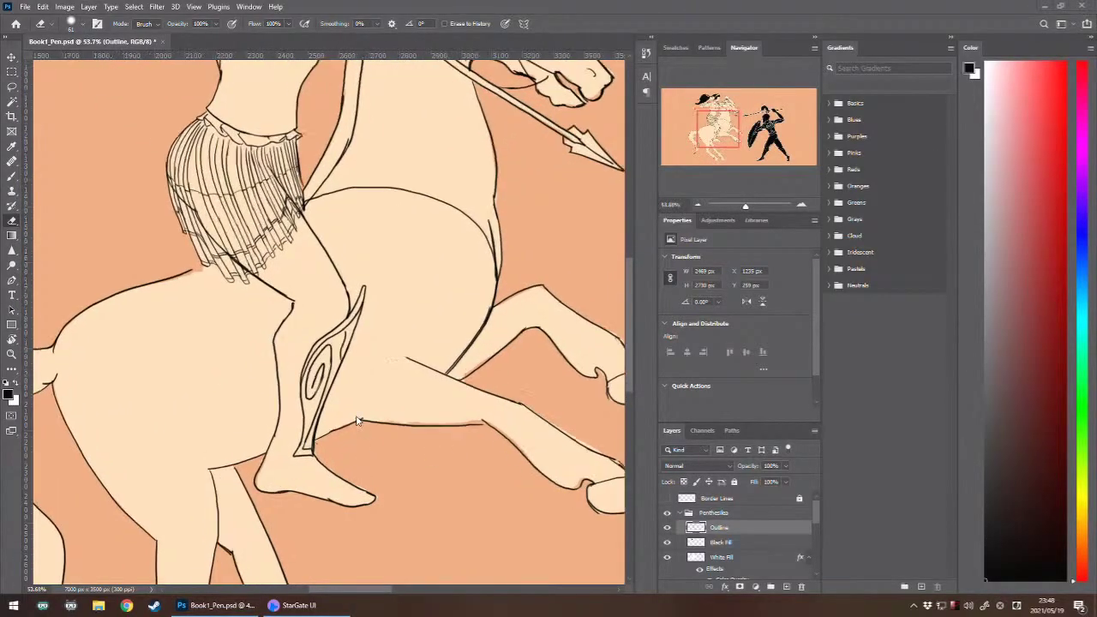
- Regroup Properties, Libraries and Adjustments beneath Gradients and enlarge the Layers panel to show the full layer stack
{"action": "scroll", "coordinate": [737, 540], "scroll_direction": "down", "scroll_amount": 3}
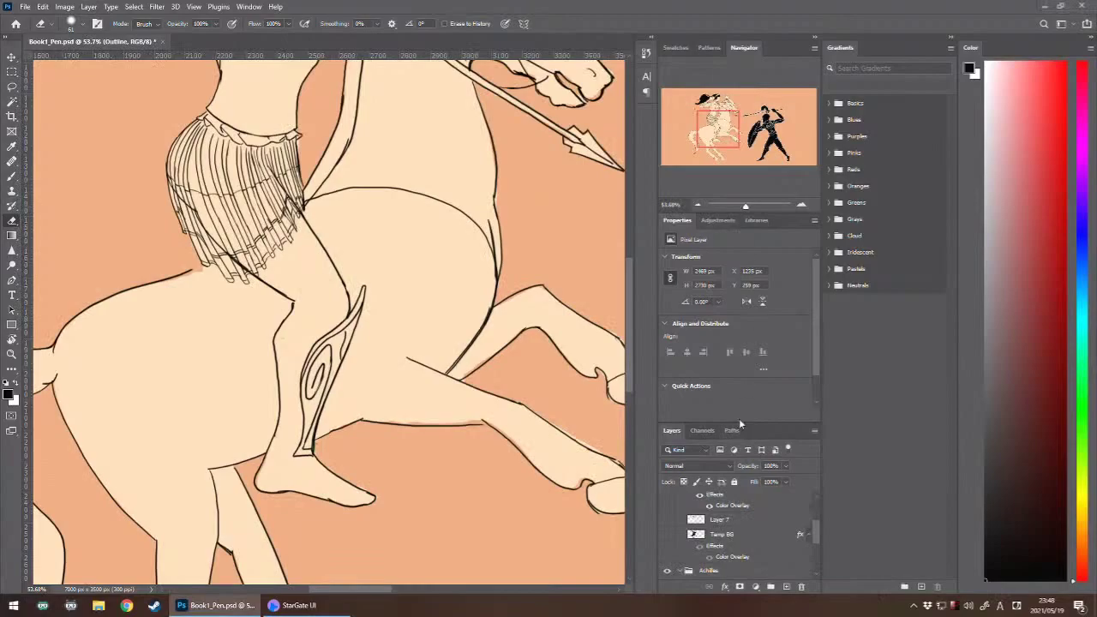
{"action": "left_click_drag", "start_coordinate": [738, 422], "coordinate": [749, 300]}
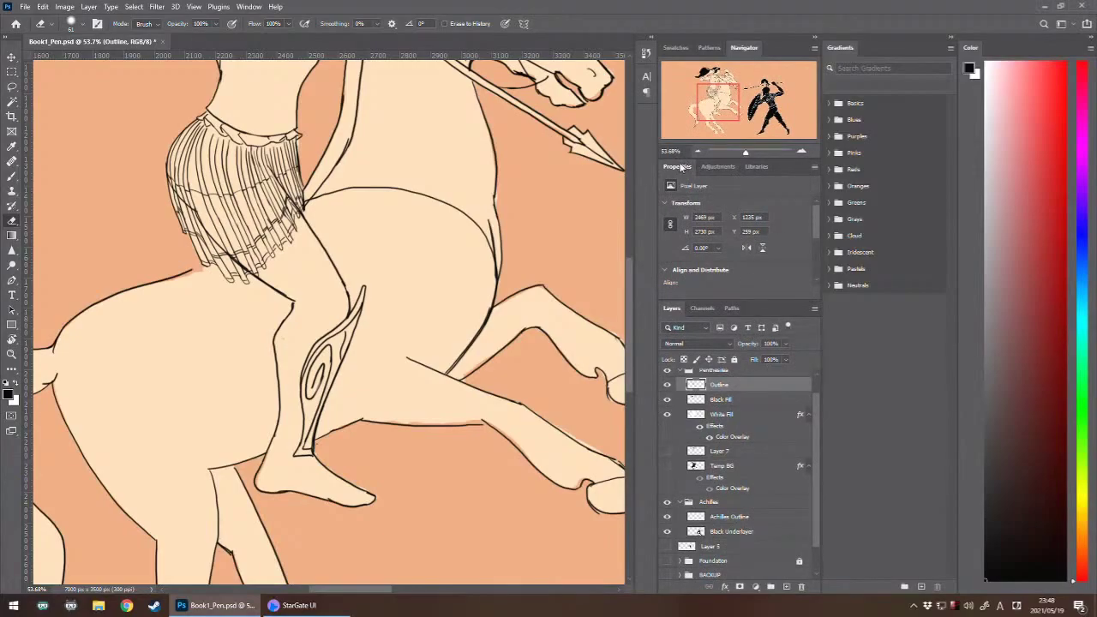
{"action": "left_click_drag", "start_coordinate": [681, 168], "coordinate": [848, 395]}
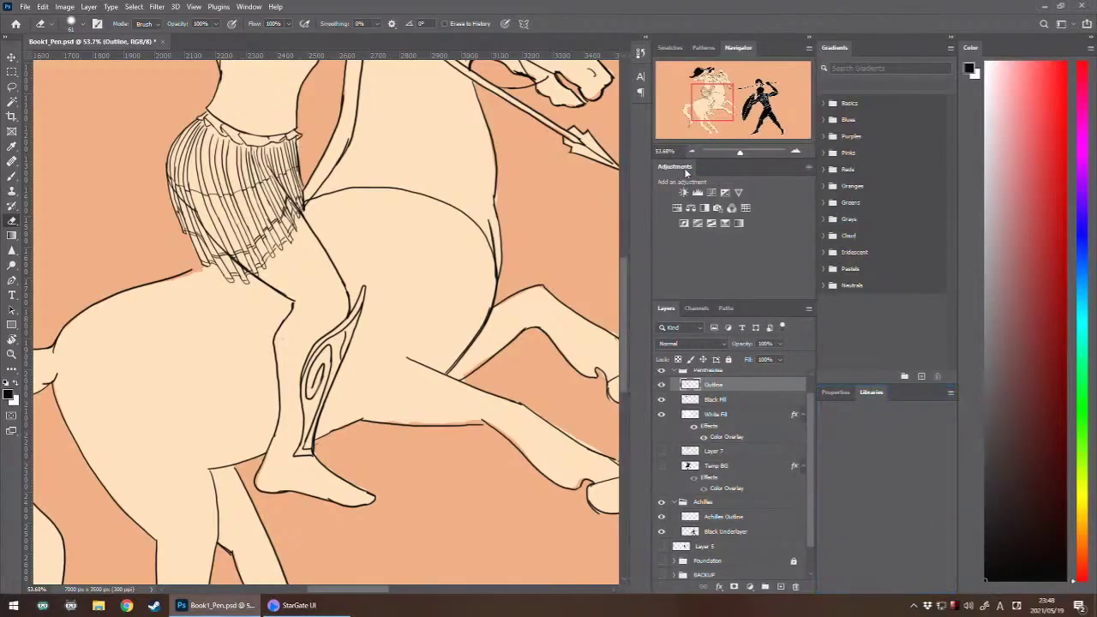
{"action": "left_click_drag", "start_coordinate": [685, 173], "coordinate": [904, 392]}
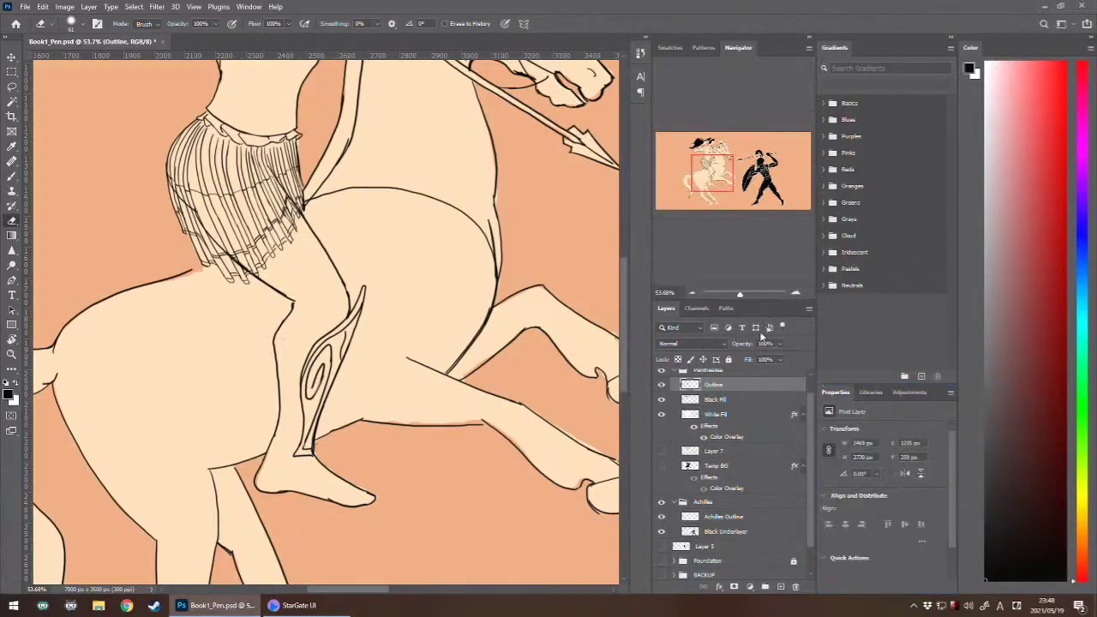
{"action": "left_click_drag", "start_coordinate": [761, 300], "coordinate": [761, 199]}
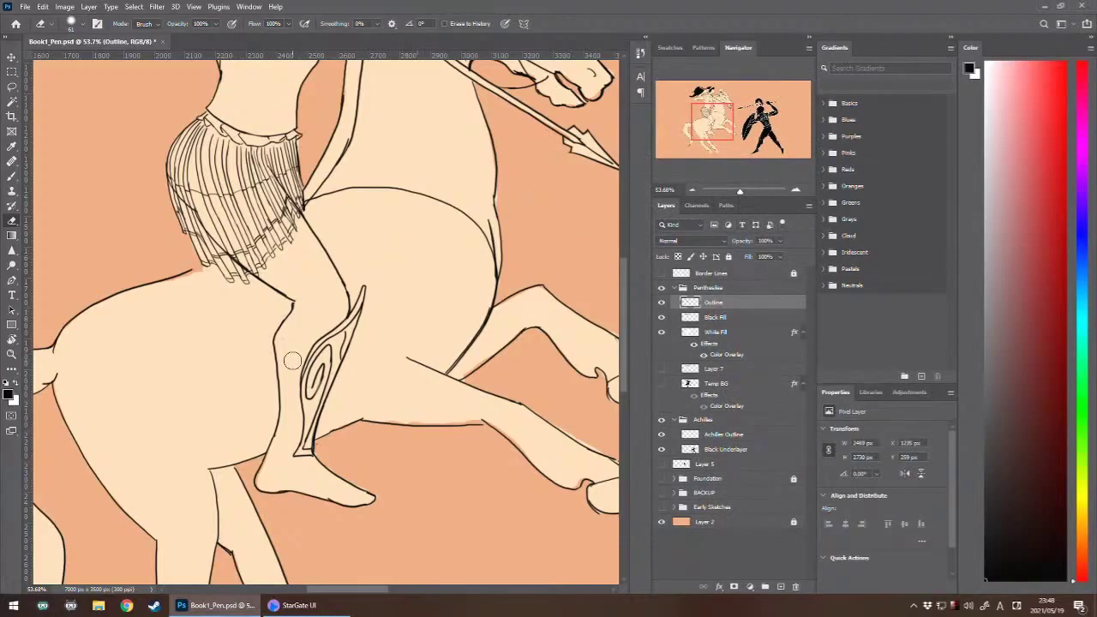
- Try to brush a strap line across the rider's ankle directly on the Outline layer
{"action": "key", "text": "b"}
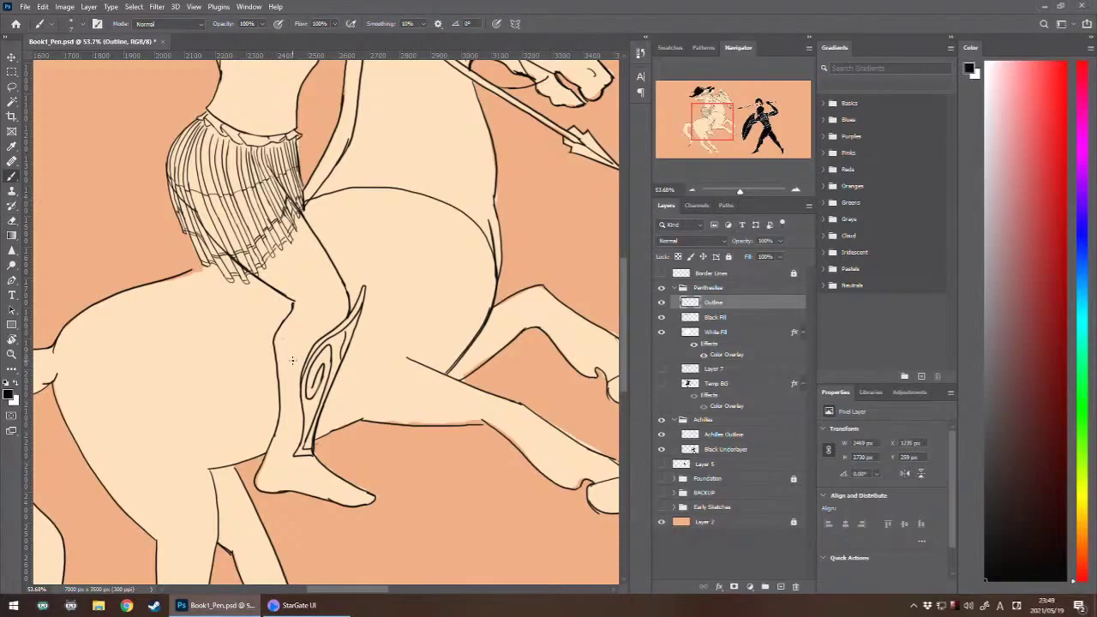
{"action": "left_click_drag", "start_coordinate": [290, 453], "coordinate": [268, 455]}
{"action": "scroll", "coordinate": [291, 441], "scroll_direction": "up", "scroll_amount": 3}
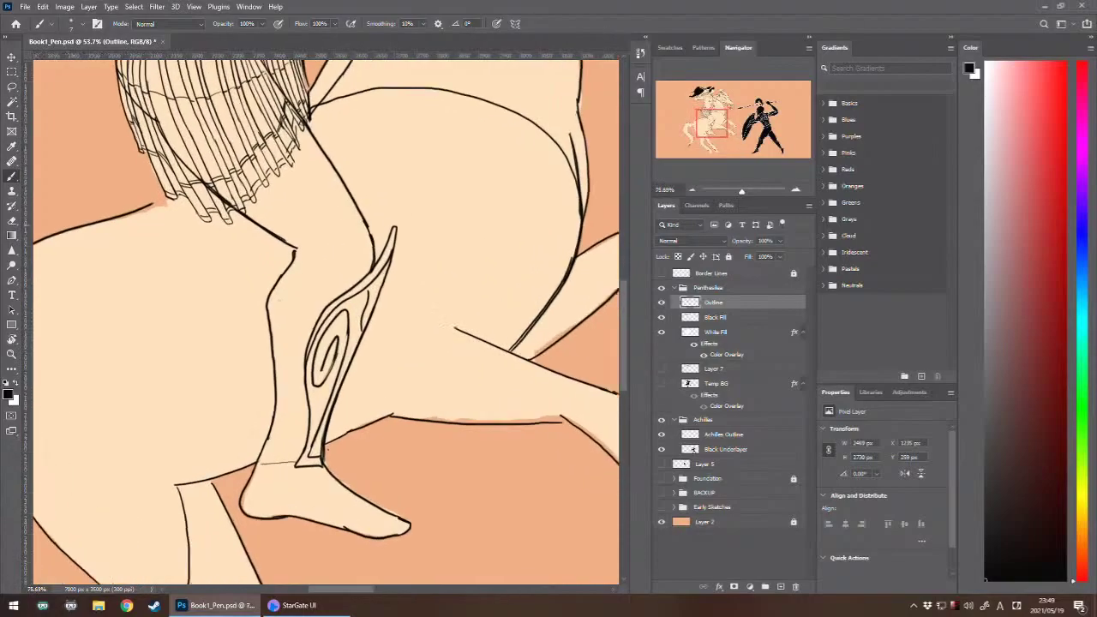
{"action": "key", "text": "ctrl+z"}
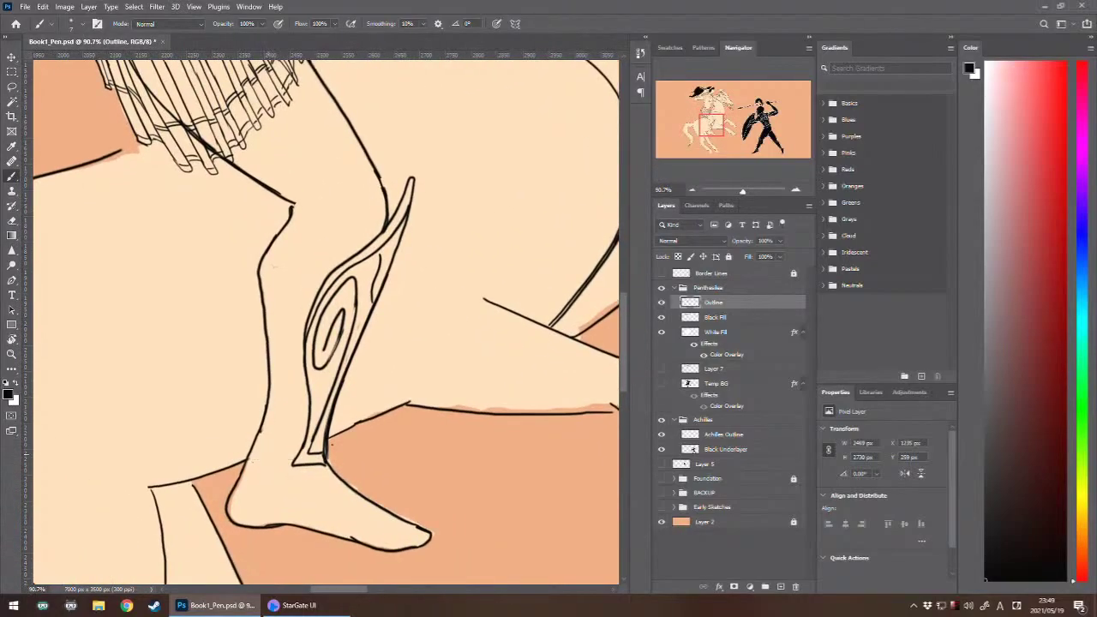
{"action": "left_click_drag", "start_coordinate": [247, 458], "coordinate": [300, 453]}
{"action": "key", "text": "ctrl+z"}
{"action": "left_click_drag", "start_coordinate": [305, 438], "coordinate": [260, 437]}
{"action": "key", "text": "ctrl+z"}
- Add a new layer and draw two narrow greave straps around the rider's leg, at the ankle and below the knee
{"action": "key", "text": "ctrl+shift+alt+n"}
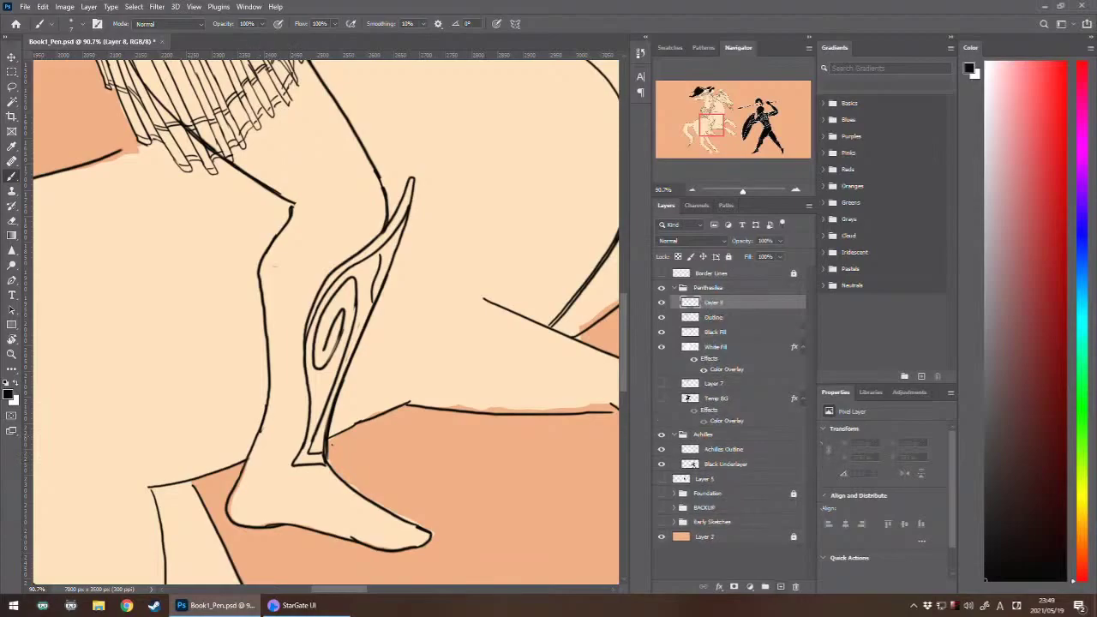
{"action": "mouse_move", "coordinate": [305, 440]}
{"action": "left_mouse_down"}
{"action": "mouse_move", "coordinate": [252, 440]}
{"action": "mouse_move", "coordinate": [305, 423]}
{"action": "mouse_move", "coordinate": [257, 425]}
{"action": "mouse_move", "coordinate": [252, 438]}
{"action": "left_mouse_up"}
{"action": "key", "text": "ctrl+z"}
{"action": "key", "text": "ctrl+z"}
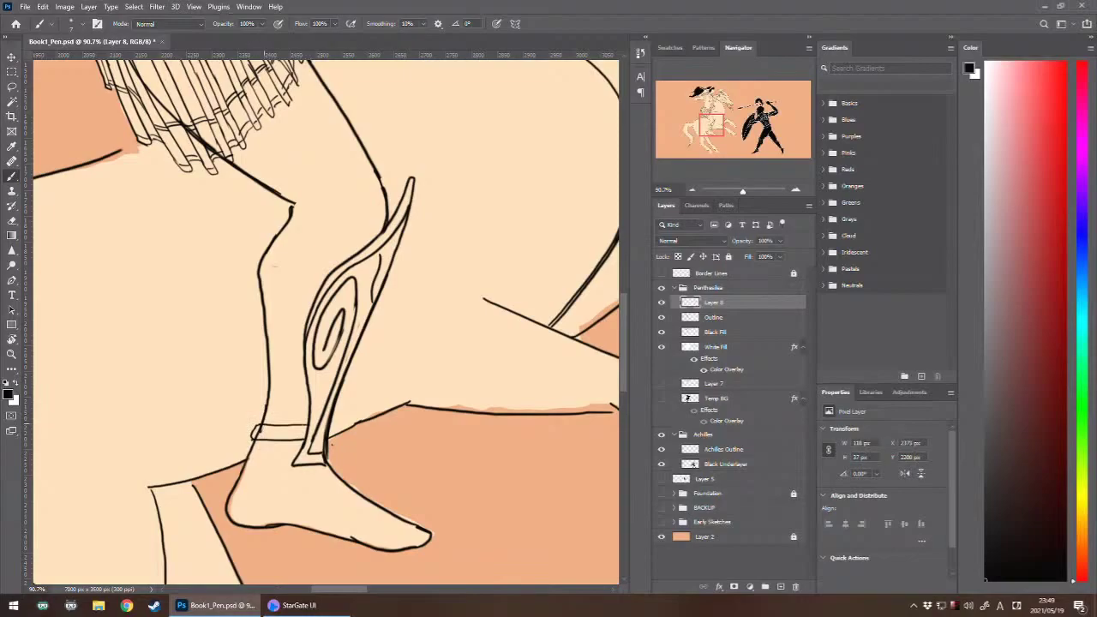
{"action": "mouse_move", "coordinate": [257, 301]}
{"action": "left_mouse_down"}
{"action": "mouse_move", "coordinate": [311, 307]}
{"action": "mouse_move", "coordinate": [314, 294]}
{"action": "mouse_move", "coordinate": [259, 300]}
{"action": "left_mouse_up"}
- Erase the leg outline inside both straps on the Outline layer with a harder 29 px eraser, and merge the strap layer into it
{"action": "left_click", "coordinate": [713, 317]}
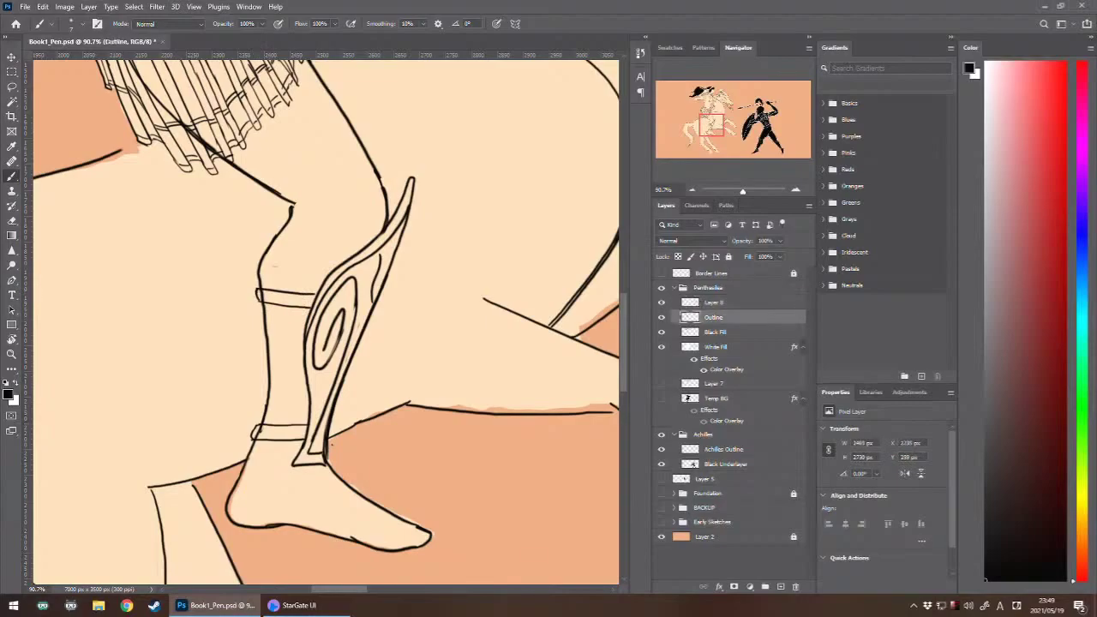
{"action": "key", "text": "e"}
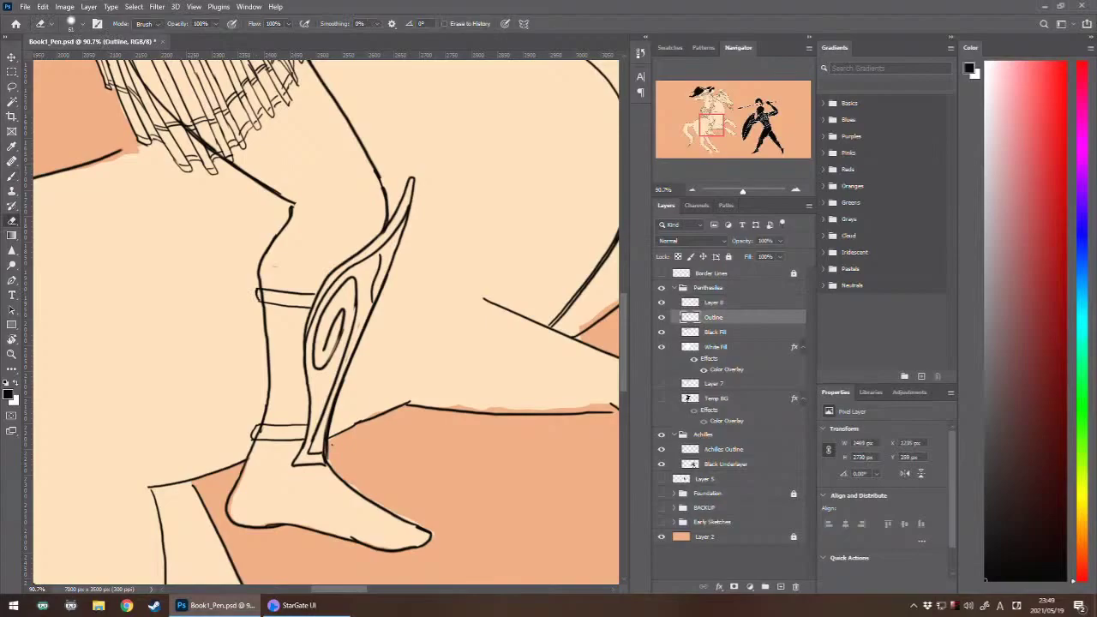
{"action": "left_click", "coordinate": [82, 24]}
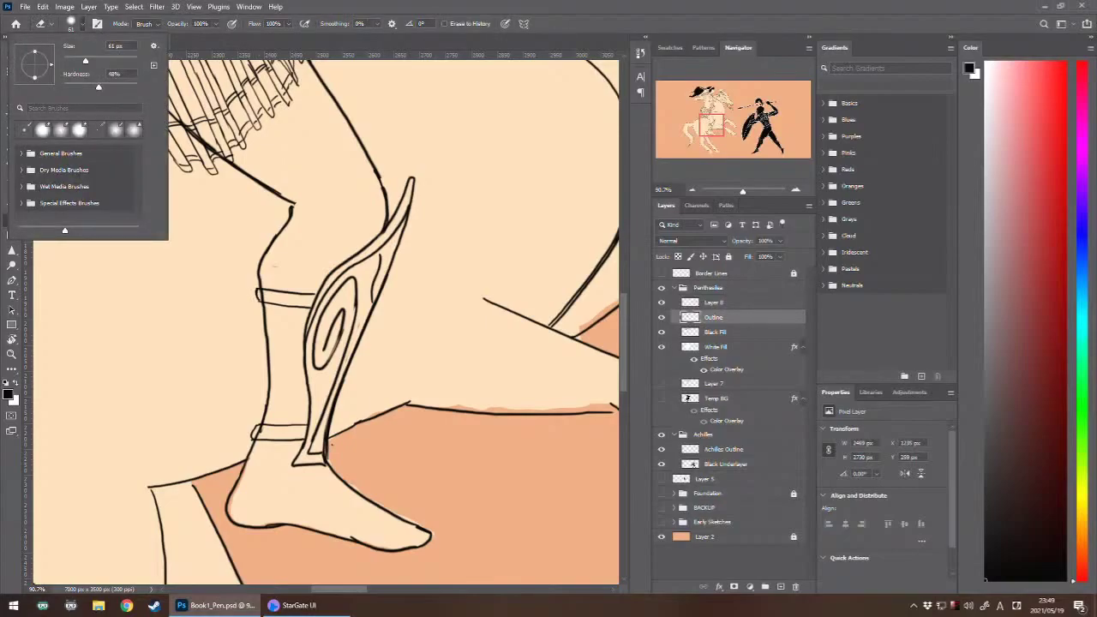
{"action": "mouse_move", "coordinate": [85, 61]}
{"action": "left_mouse_down"}
{"action": "mouse_move", "coordinate": [74, 60]}
{"action": "mouse_move", "coordinate": [126, 88]}
{"action": "left_mouse_up"}
{"action": "key", "text": "Return"}
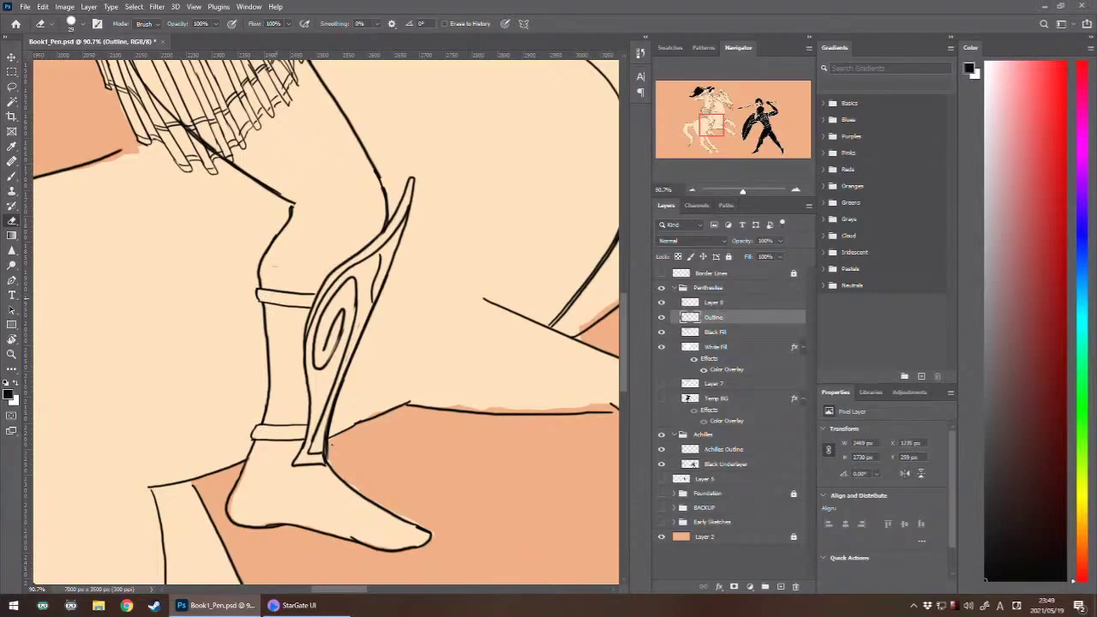
{"action": "key", "text": "alt+bracketright"}
{"action": "key", "text": "Delete"}
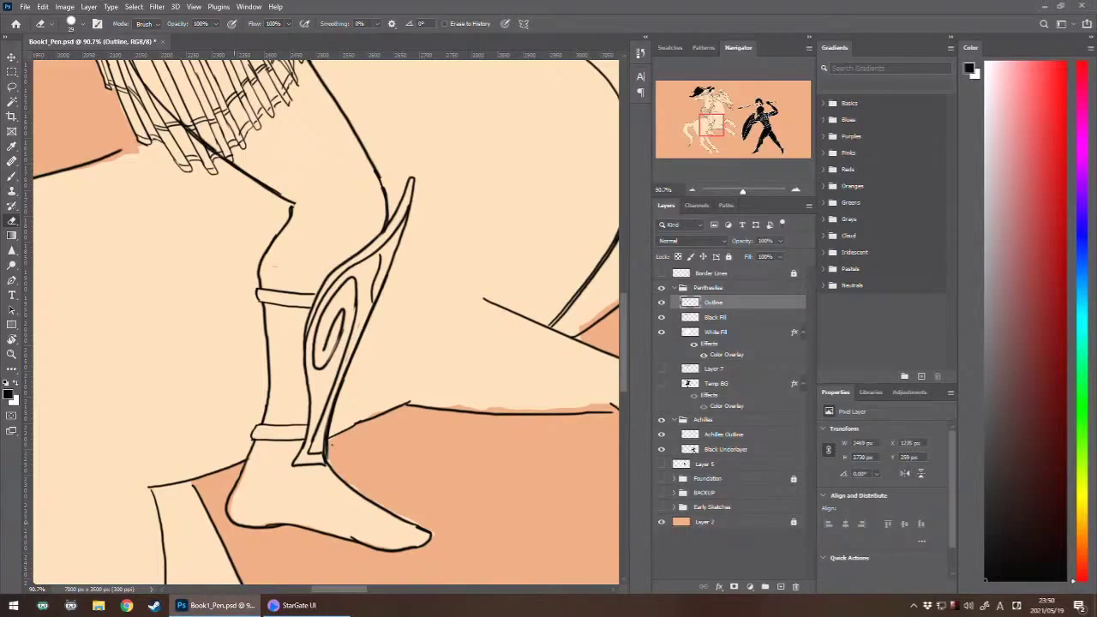
- Draw a second line just below the sole of the rider's foot on the Outline layer
{"action": "mouse_move", "coordinate": [234, 522]}
{"action": "left_mouse_down"}
{"action": "mouse_move", "coordinate": [229, 514]}
{"action": "mouse_move", "coordinate": [348, 538]}
{"action": "left_mouse_up"}
{"action": "key", "text": "b"}
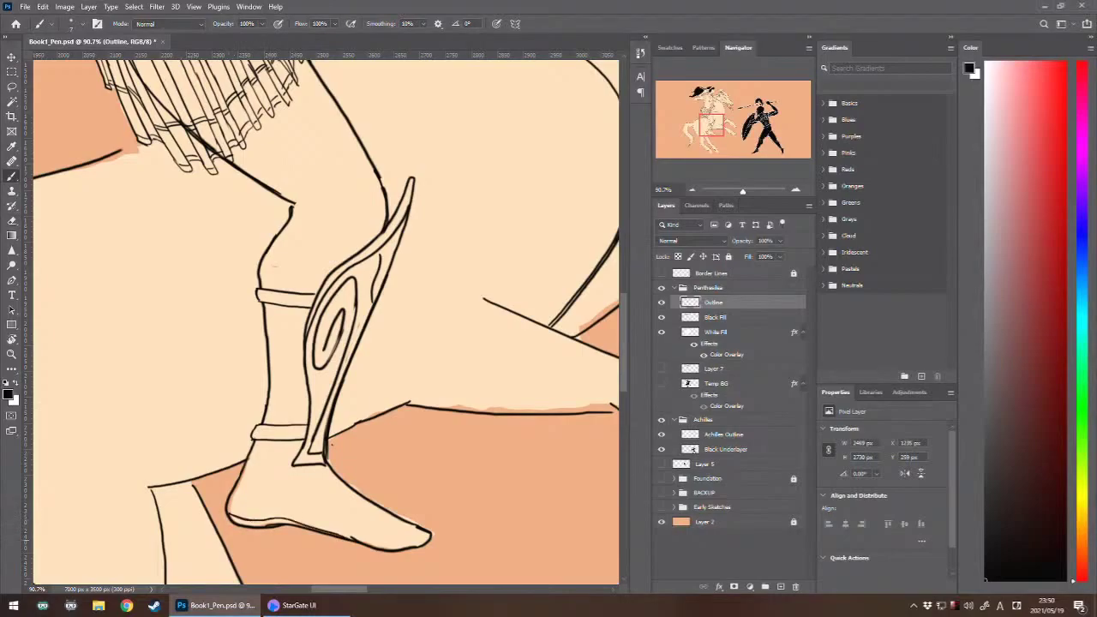
{"action": "key", "text": "ctrl+z"}
{"action": "left_click_drag", "start_coordinate": [274, 518], "coordinate": [425, 546]}
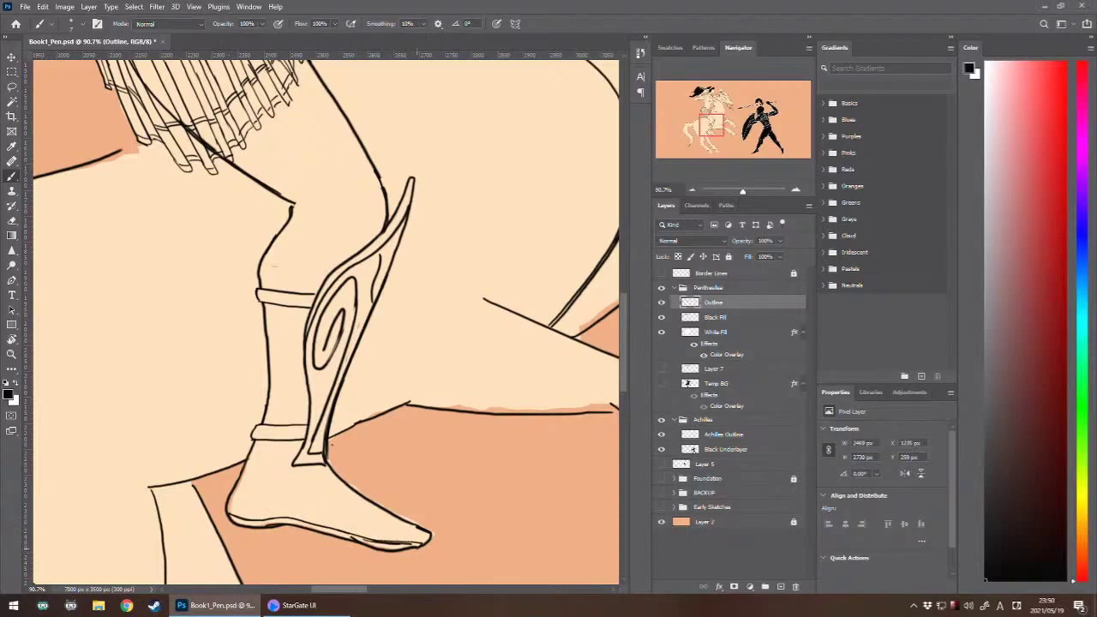
{"action": "key", "text": "ctrl+z"}
{"action": "left_click_drag", "start_coordinate": [371, 540], "coordinate": [419, 542]}
{"action": "key", "text": "ctrl+z"}
{"action": "key", "text": "ctrl+z"}
{"action": "key", "text": "ctrl+z"}
{"action": "key", "text": "ctrl+z"}
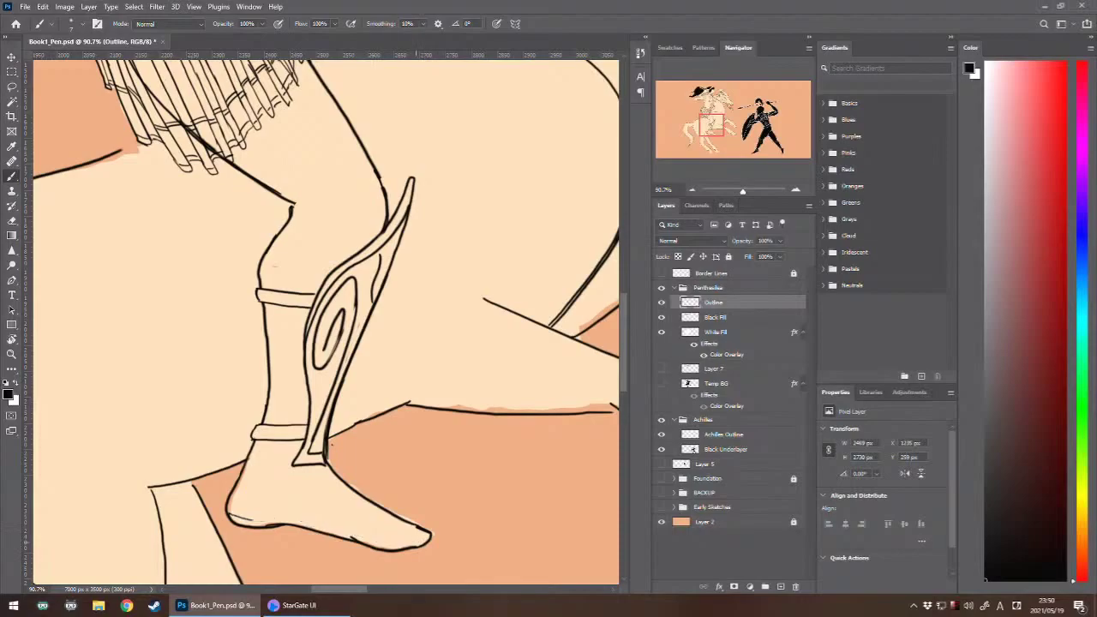
{"action": "key", "text": "ctrl+z"}
- Draw the sandal's sole under the rider's foot from heel to toe, removing the extra strokes at the toes
{"action": "mouse_move", "coordinate": [224, 525]}
{"action": "left_mouse_down"}
{"action": "mouse_move", "coordinate": [226, 515]}
{"action": "mouse_move", "coordinate": [246, 531]}
{"action": "mouse_move", "coordinate": [387, 557]}
{"action": "mouse_move", "coordinate": [426, 548]}
{"action": "mouse_move", "coordinate": [428, 538]}
{"action": "mouse_move", "coordinate": [402, 537]}
{"action": "mouse_move", "coordinate": [422, 545]}
{"action": "mouse_move", "coordinate": [418, 531]}
{"action": "left_mouse_up"}
{"action": "key", "text": "ctrl+z"}
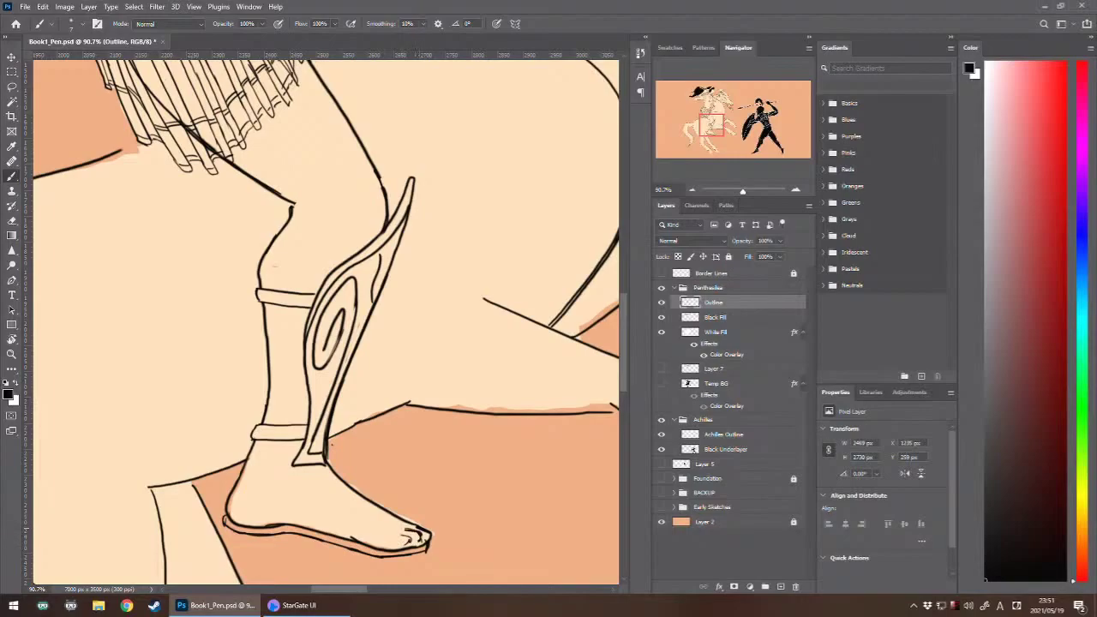
{"action": "key", "text": "ctrl+z"}
{"action": "key", "text": "ctrl+z"}
{"action": "key", "text": "ctrl+z"}
{"action": "key", "text": "ctrl+z"}
{"action": "left_click_drag", "start_coordinate": [429, 540], "coordinate": [427, 552]}
- Draw a curved double-line strap across the rider's foot just behind the toes
{"action": "left_click_drag", "start_coordinate": [396, 519], "coordinate": [351, 537]}
{"action": "key", "text": "ctrl+z"}
{"action": "key", "text": "ctrl+z"}
{"action": "key", "text": "ctrl+z"}
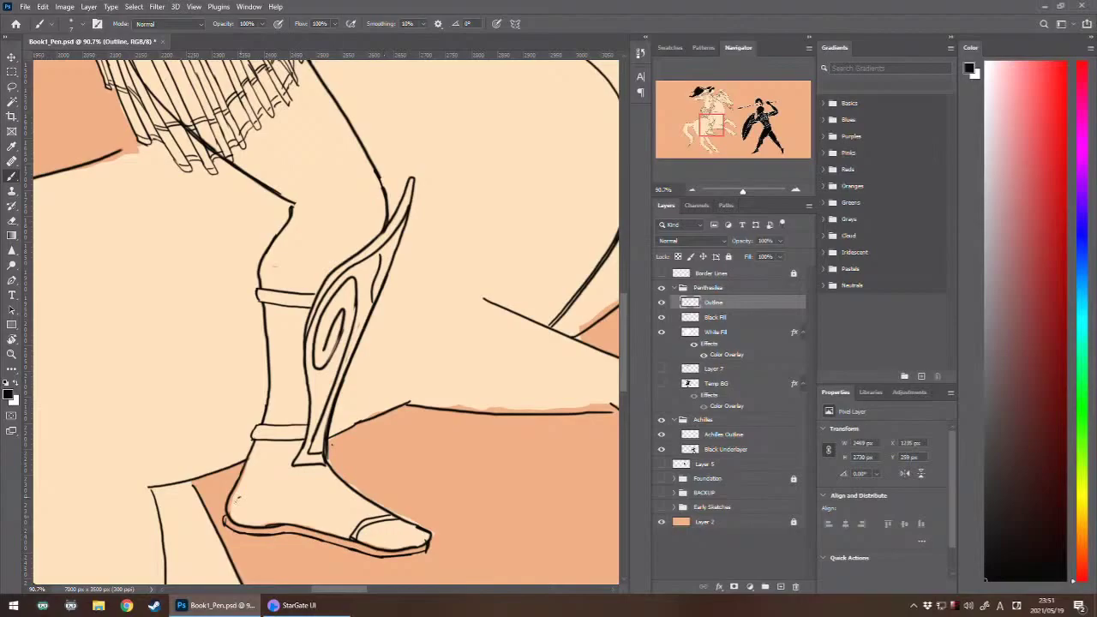
- Draw a round decorated medallion at the heel of the sandal, with short straps running down to the sole
{"action": "mouse_move", "coordinate": [238, 499]}
{"action": "left_mouse_down"}
{"action": "mouse_move", "coordinate": [255, 512]}
{"action": "mouse_move", "coordinate": [236, 505]}
{"action": "left_mouse_up"}
{"action": "left_click_drag", "start_coordinate": [245, 495], "coordinate": [253, 508]}
{"action": "left_click_drag", "start_coordinate": [235, 503], "coordinate": [228, 501]}
{"action": "left_click_drag", "start_coordinate": [257, 520], "coordinate": [264, 525]}
{"action": "key", "text": "ctrl+z"}
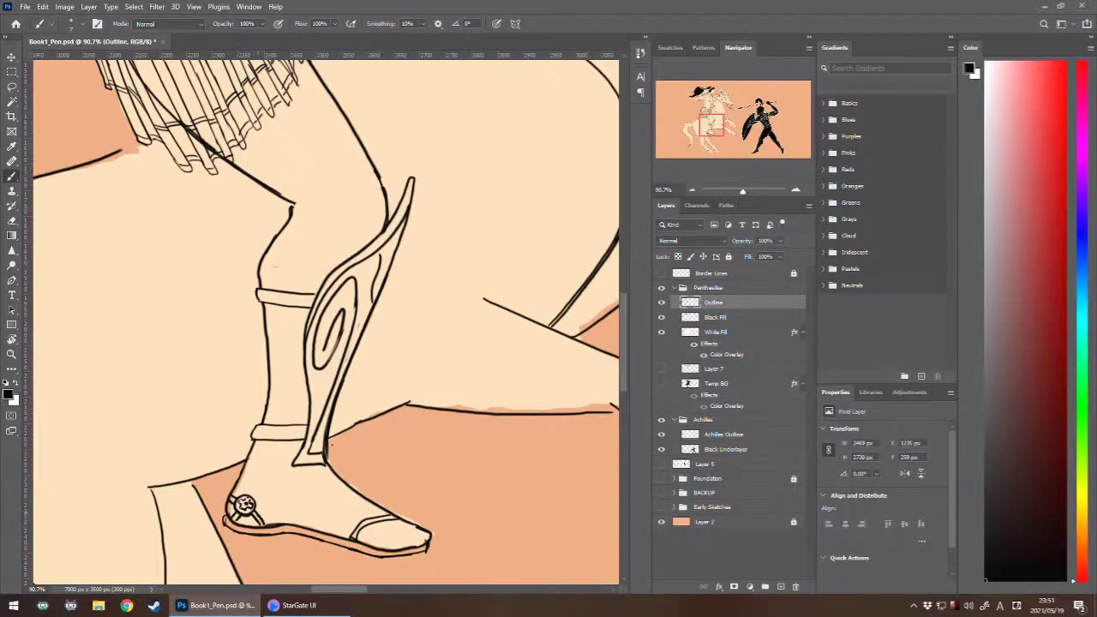
- Draw a double-line strap from the heel medallion across the instep to the front of the ankle
{"action": "left_click_drag", "start_coordinate": [257, 499], "coordinate": [329, 477]}
{"action": "left_click_drag", "start_coordinate": [247, 500], "coordinate": [333, 471]}
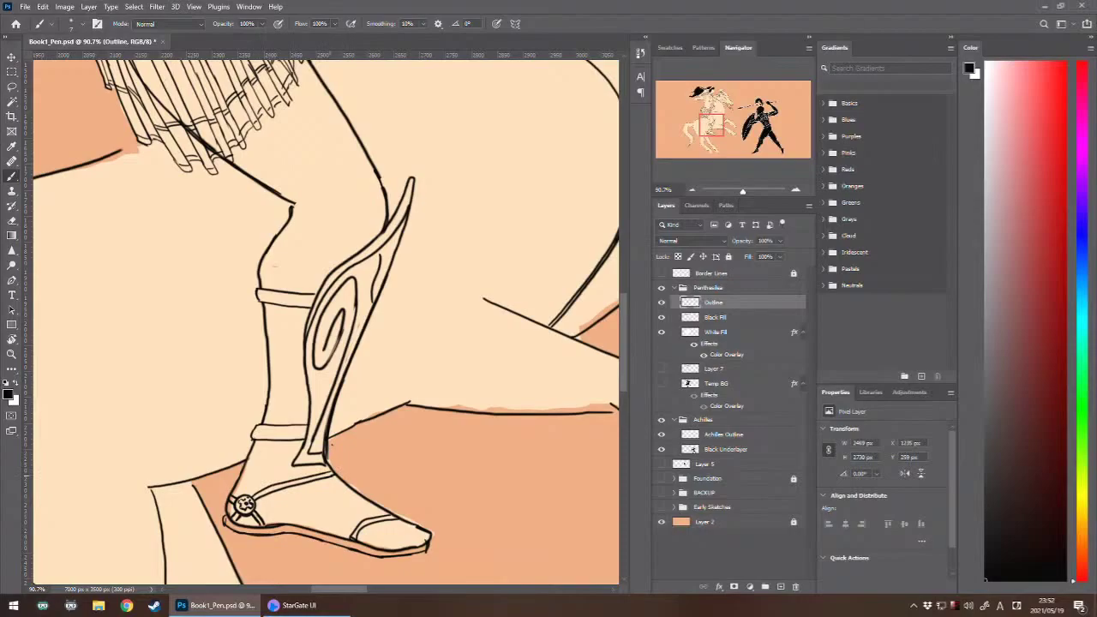
{"action": "left_click_drag", "start_coordinate": [322, 472], "coordinate": [322, 465]}
- Clear the strap ends at the front ankle and toe strap and draw a small ring at each
{"action": "key", "text": "e"}
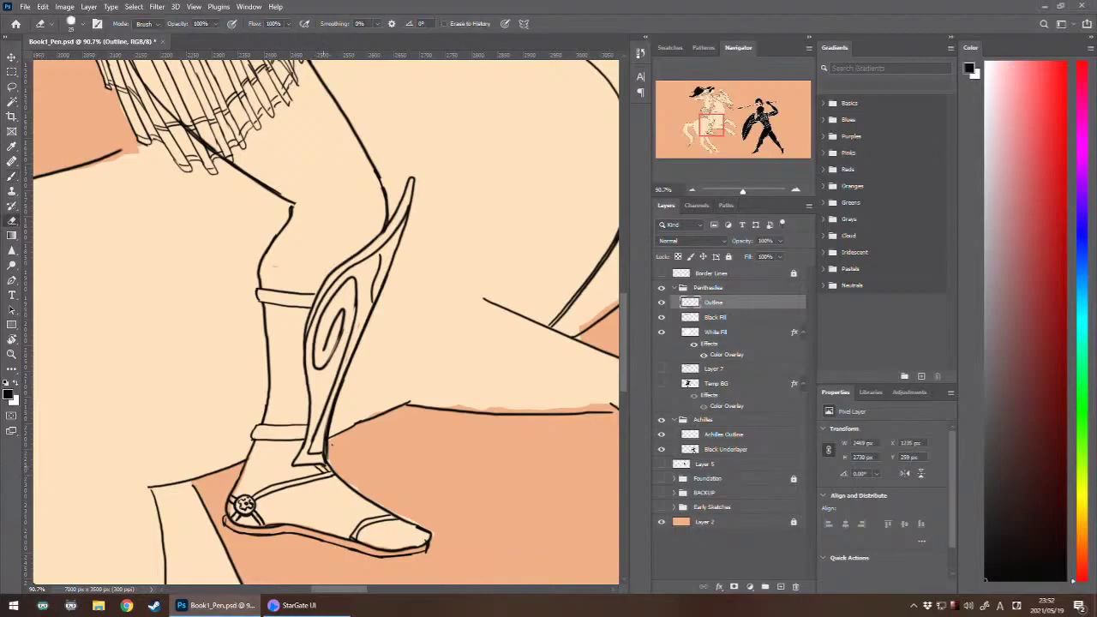
{"action": "left_click_drag", "start_coordinate": [392, 519], "coordinate": [384, 516]}
{"action": "key", "text": "b"}
{"action": "left_click_drag", "start_coordinate": [325, 471], "coordinate": [326, 476]}
{"action": "left_click_drag", "start_coordinate": [383, 514], "coordinate": [391, 519]}
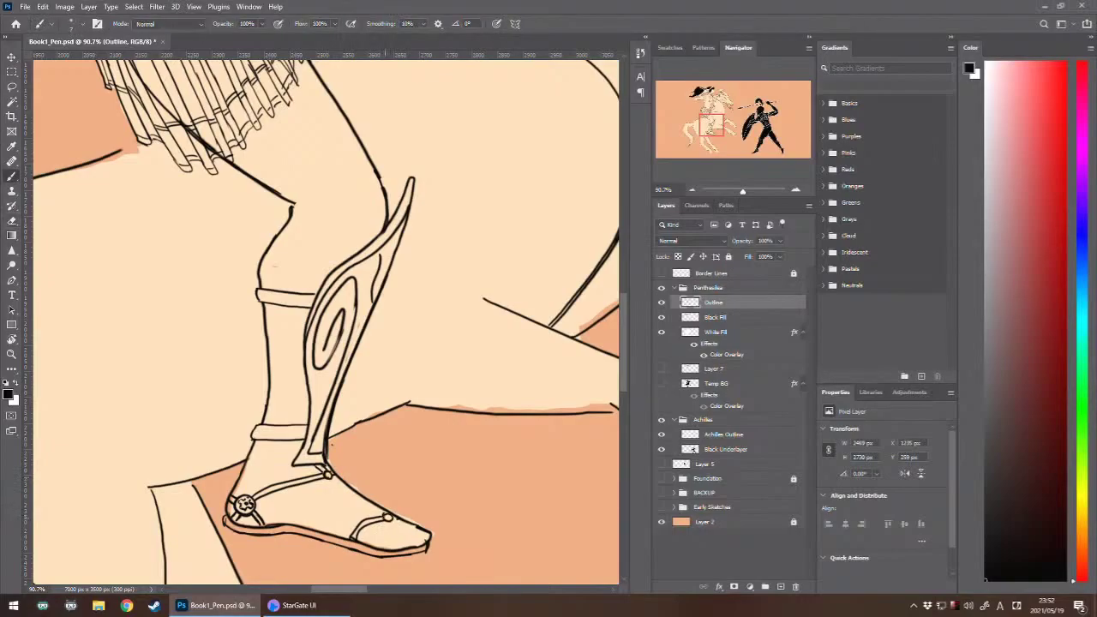
- Draw a strap line along the top of the foot connecting the ankle ring to the toe-strap ring
{"action": "left_click_drag", "start_coordinate": [330, 479], "coordinate": [379, 509]}
{"action": "key", "text": "ctrl+z"}
{"action": "left_click_drag", "start_coordinate": [331, 479], "coordinate": [388, 514]}
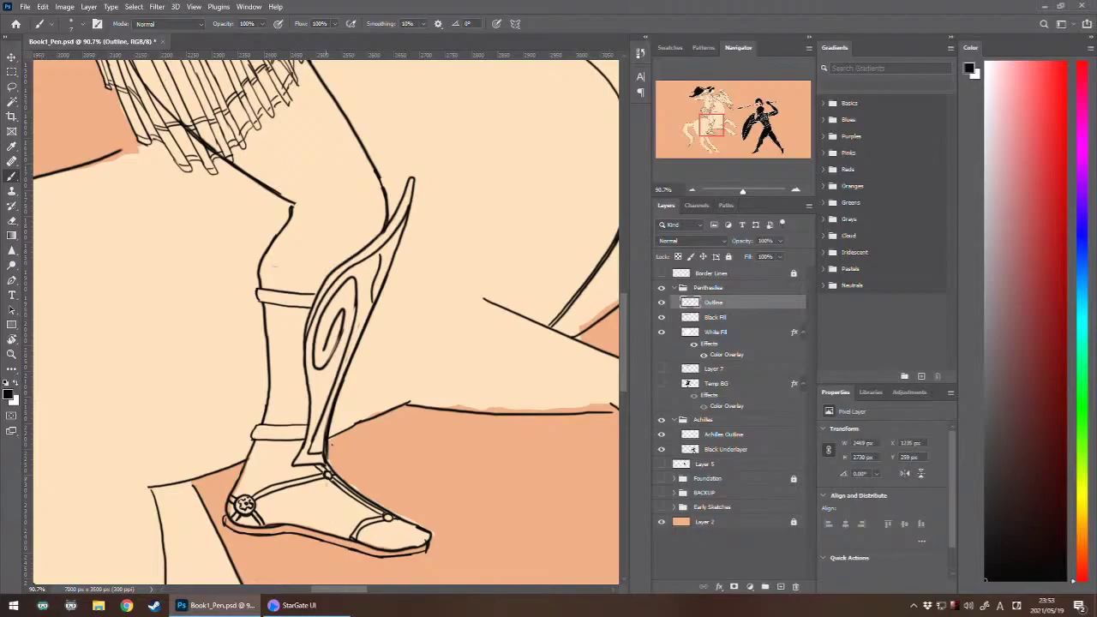
{"action": "left_click_drag", "start_coordinate": [326, 476], "coordinate": [347, 535]}
{"action": "key", "text": "ctrl+z"}
{"action": "key", "text": "ctrl+z"}
{"action": "key", "text": "ctrl+z"}
{"action": "left_click_drag", "start_coordinate": [325, 477], "coordinate": [355, 537]}
{"action": "key", "text": "ctrl+z"}
{"action": "key", "text": "ctrl+z"}
{"action": "key", "text": "ctrl+z"}
{"action": "key", "text": "ctrl+z"}
{"action": "key", "text": "ctrl+z"}
{"action": "left_click_drag", "start_coordinate": [271, 441], "coordinate": [337, 535]}
{"action": "key", "text": "ctrl+z"}
- Draw a curved double-line strap from the greave's ankle band diagonally down the side of the foot to the toe strap
{"action": "left_click_drag", "start_coordinate": [269, 442], "coordinate": [353, 539]}
{"action": "mouse_move", "coordinate": [272, 440]}
{"action": "left_mouse_down"}
{"action": "mouse_move", "coordinate": [351, 536]}
{"action": "mouse_move", "coordinate": [274, 443]}
{"action": "mouse_move", "coordinate": [346, 528]}
{"action": "left_mouse_up"}
{"action": "key", "text": "ctrl+z"}
{"action": "key", "text": "ctrl+z"}
{"action": "key", "text": "ctrl+z"}
{"action": "left_click_drag", "start_coordinate": [276, 441], "coordinate": [353, 532]}
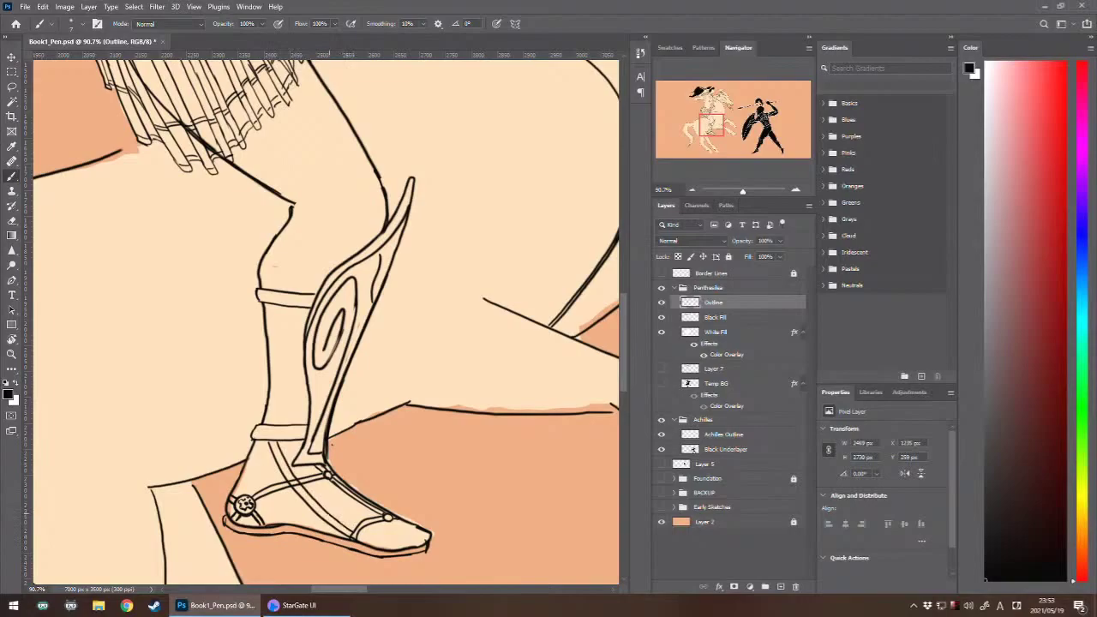
- Erase the lines where the diagonal and instep straps cross and draw a small ring there
{"action": "key", "text": "e"}
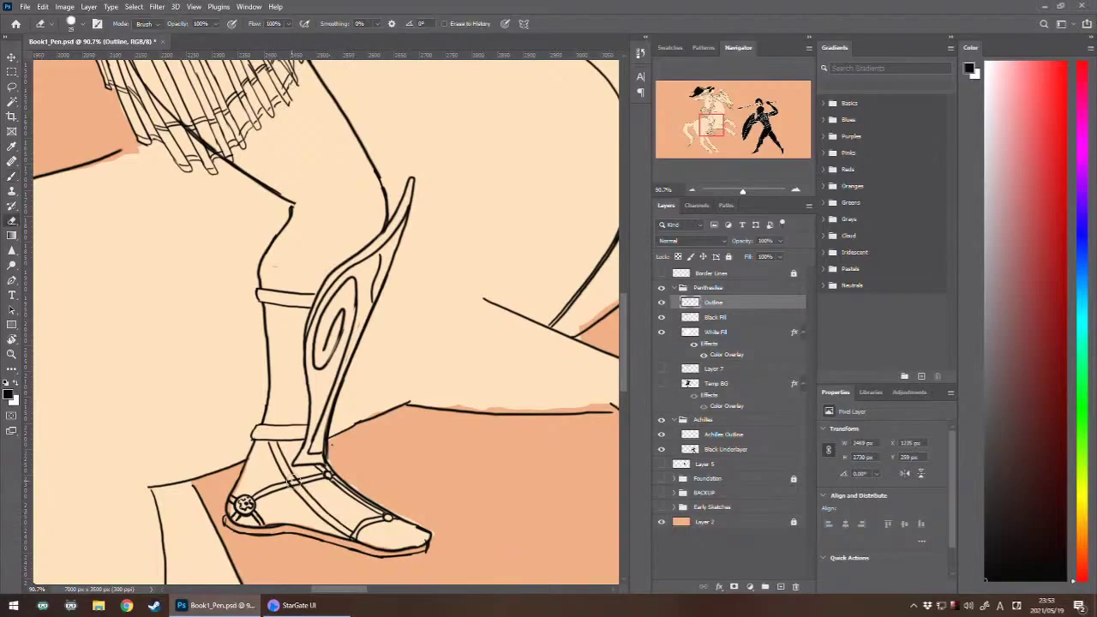
{"action": "left_click_drag", "start_coordinate": [291, 482], "coordinate": [296, 483]}
{"action": "key", "text": "b"}
{"action": "left_click_drag", "start_coordinate": [291, 477], "coordinate": [291, 482]}
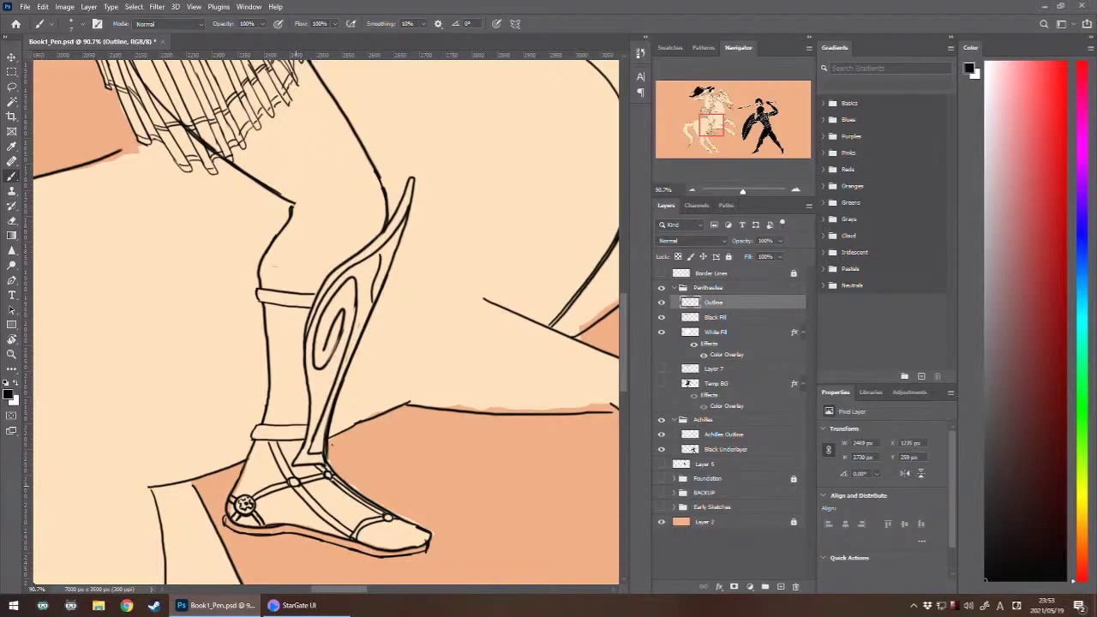
- Draw a horizontal double-line strap around the ankle just below the greave's lower band
{"action": "mouse_move", "coordinate": [352, 468]}
{"action": "left_mouse_down"}
{"action": "mouse_move", "coordinate": [319, 441]}
{"action": "mouse_move", "coordinate": [320, 411]}
{"action": "left_mouse_up"}
{"action": "scroll", "coordinate": [318, 391], "scroll_direction": "down", "scroll_amount": 5}
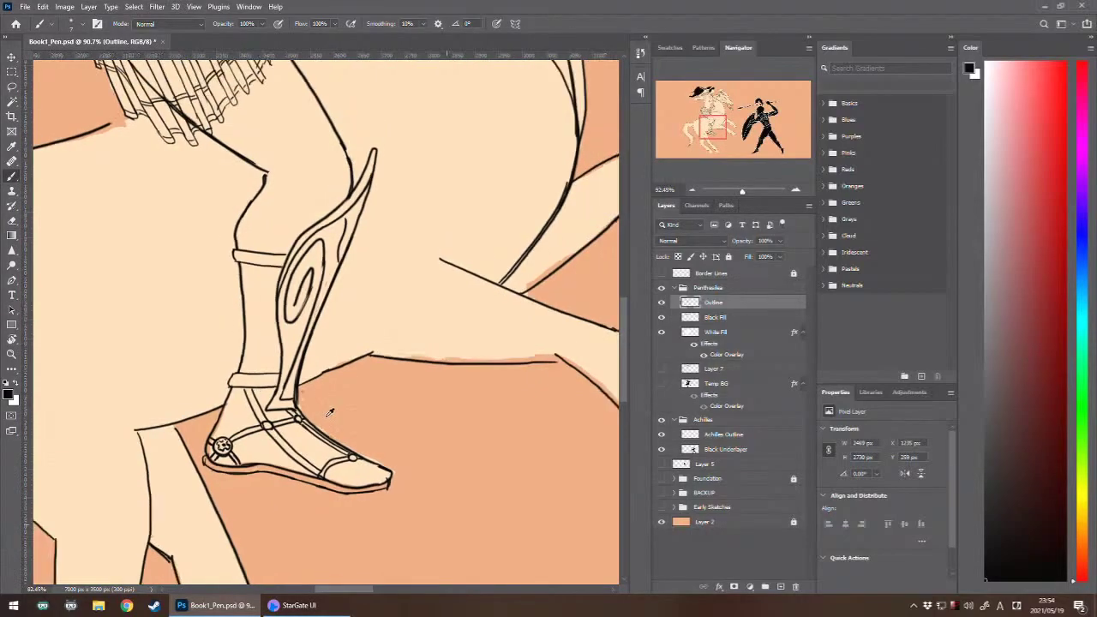
{"action": "scroll", "coordinate": [263, 383], "scroll_direction": "up", "scroll_amount": 5}
{"action": "scroll", "coordinate": [262, 383], "scroll_direction": "up", "scroll_amount": 4}
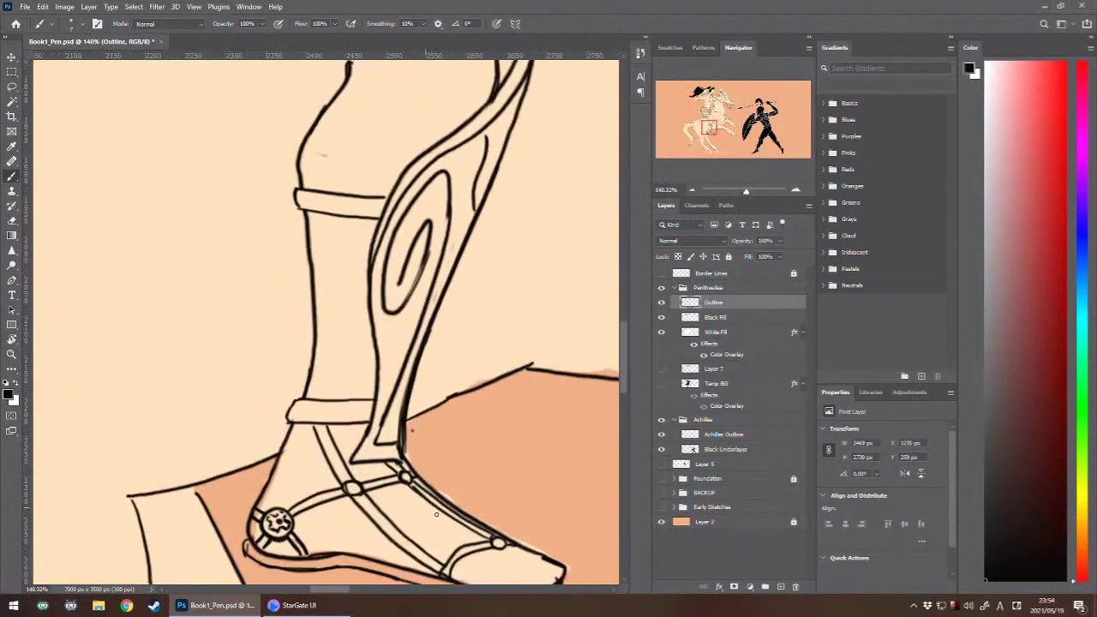
{"action": "mouse_move", "coordinate": [434, 518]}
{"action": "left_mouse_down"}
{"action": "mouse_move", "coordinate": [394, 406]}
{"action": "mouse_move", "coordinate": [337, 372]}
{"action": "mouse_move", "coordinate": [340, 428]}
{"action": "left_mouse_up"}
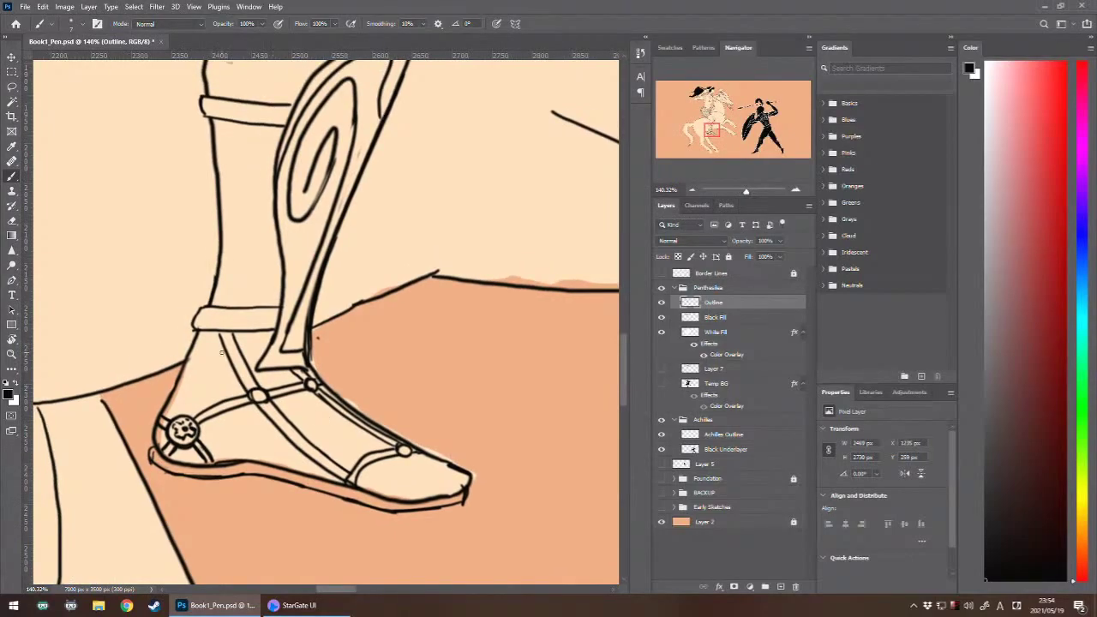
{"action": "left_click_drag", "start_coordinate": [222, 339], "coordinate": [219, 332]}
{"action": "left_click_drag", "start_coordinate": [194, 345], "coordinate": [272, 349]}
{"action": "mouse_move", "coordinate": [193, 343]}
{"action": "left_mouse_down"}
{"action": "mouse_move", "coordinate": [273, 346]}
{"action": "mouse_move", "coordinate": [230, 346]}
{"action": "left_mouse_up"}
- Erase the crossing of the ankle strap and diagonal strap and draw a small ring over it
{"action": "key", "text": "e"}
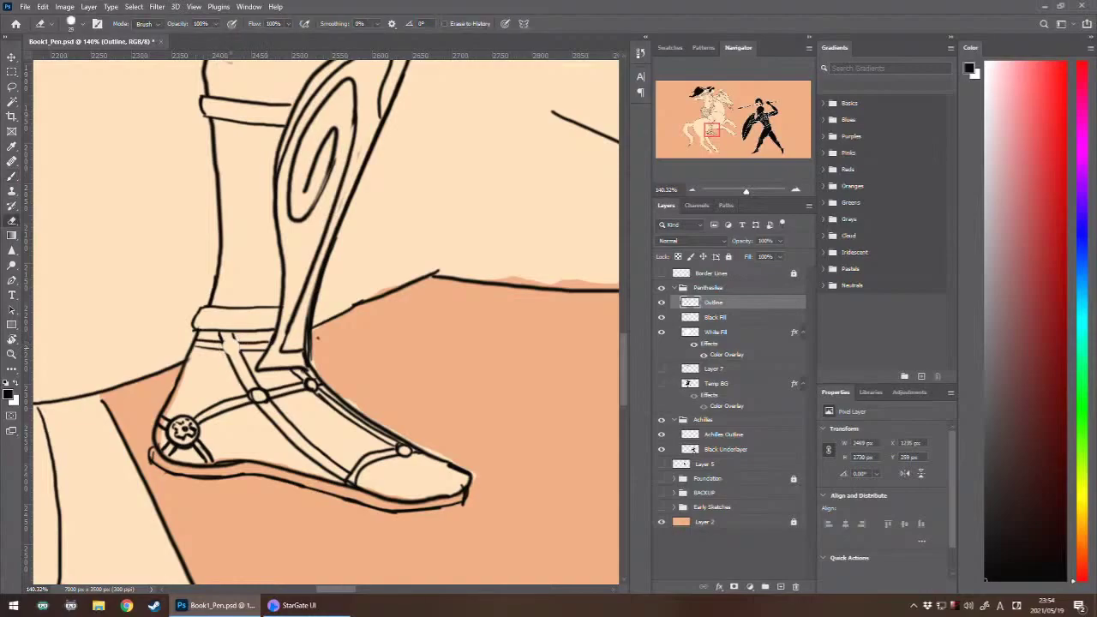
{"action": "key", "text": "b"}
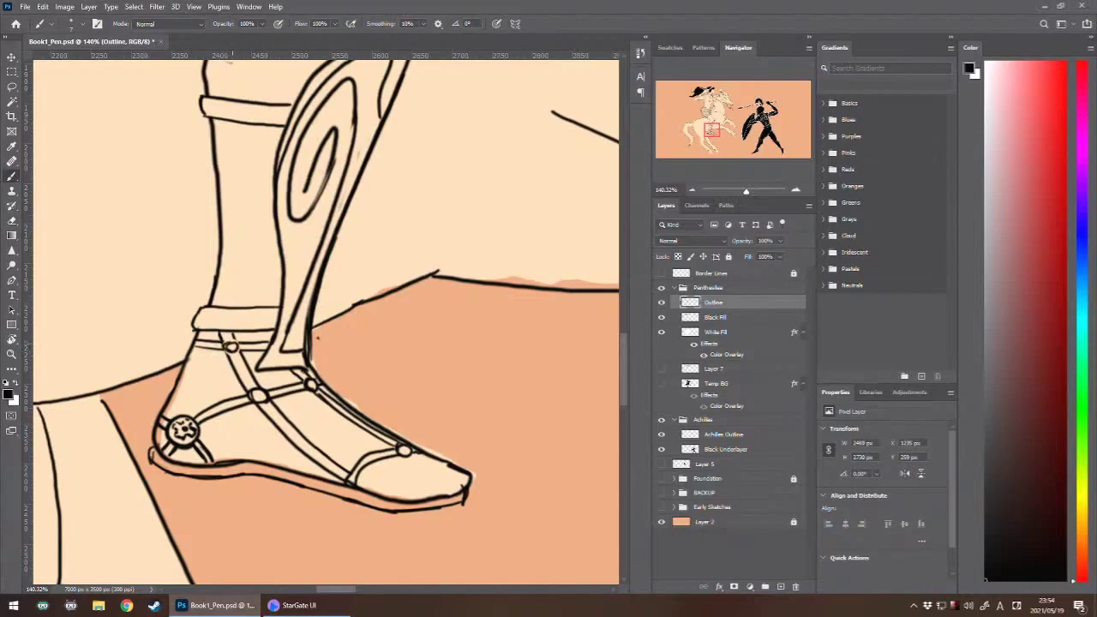
{"action": "left_click_drag", "start_coordinate": [225, 345], "coordinate": [230, 344]}
- Examine the whole composition, comparing the line detail of the mounted rider with that of the black armoured warrior
{"action": "scroll", "coordinate": [317, 338], "scroll_direction": "down", "scroll_amount": 5}
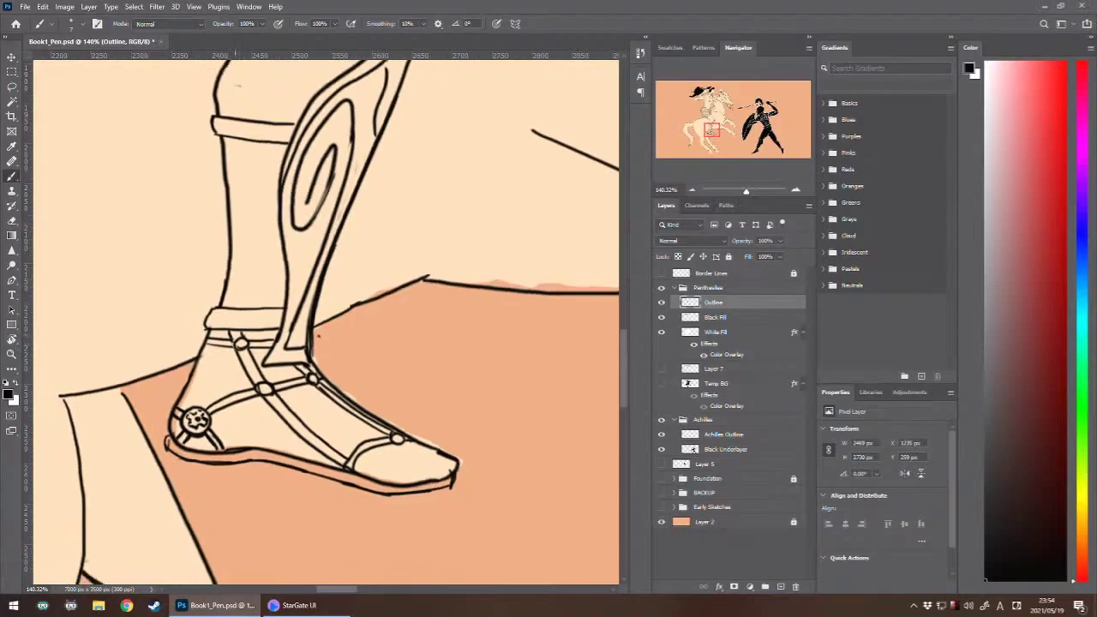
{"action": "key", "text": "ctrl+minus"}
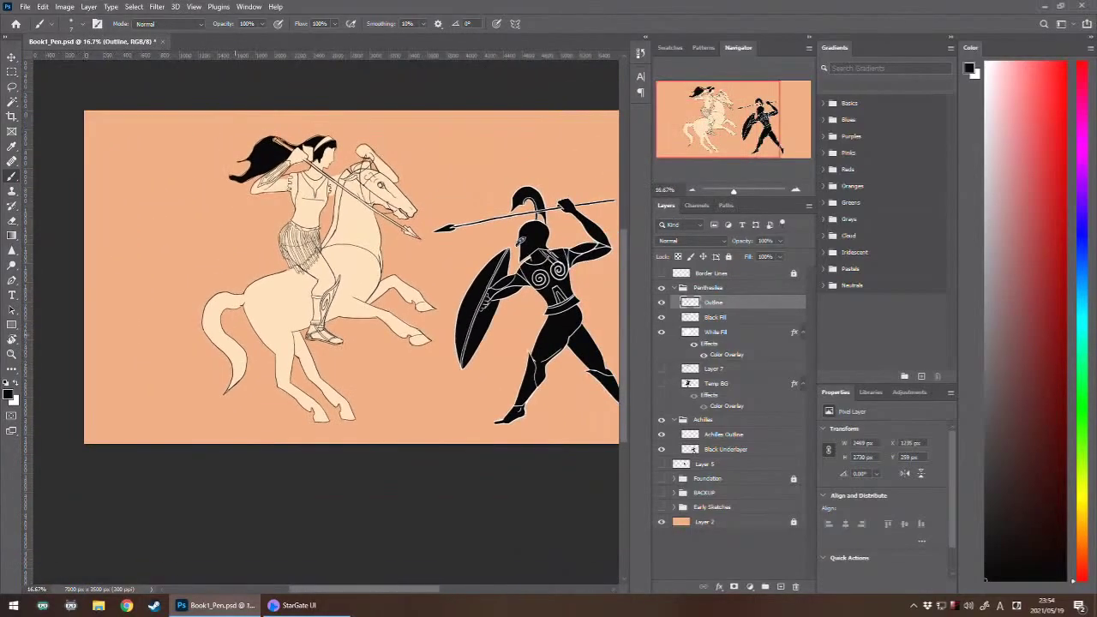
{"action": "key", "text": "ctrl+plus"}
{"action": "key", "text": "ctrl+plus"}
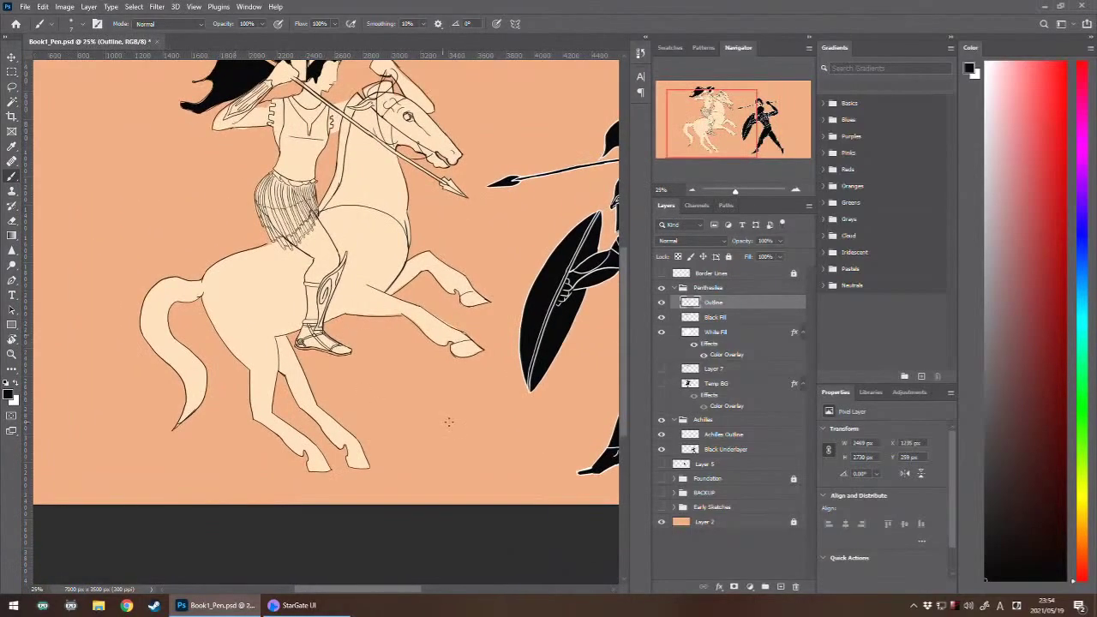
{"action": "left_click_drag", "start_coordinate": [480, 420], "coordinate": [454, 468]}
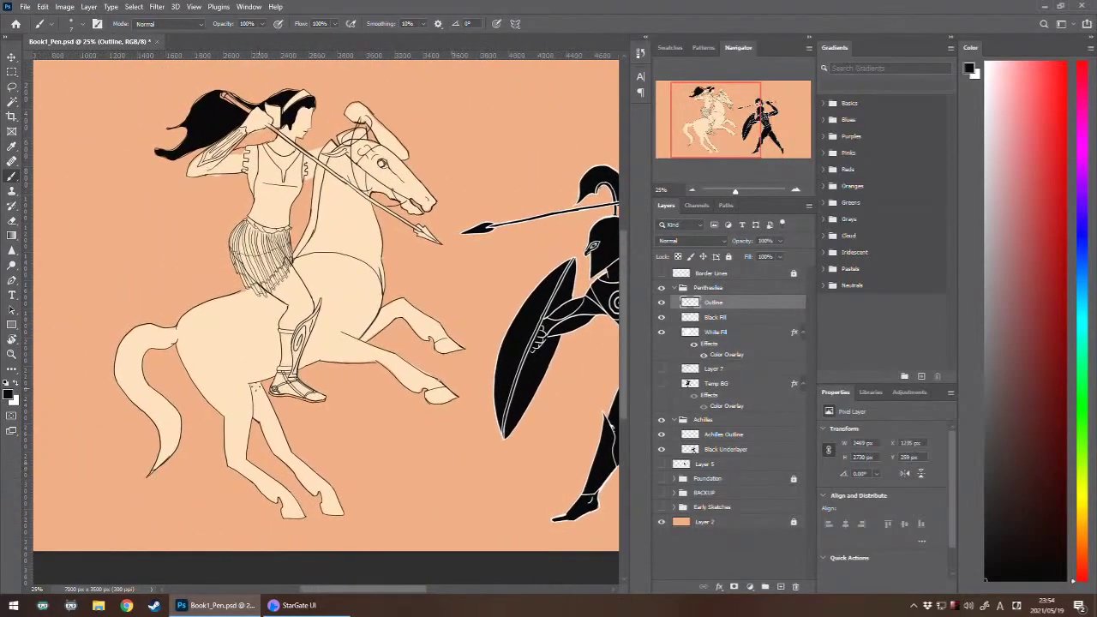
{"action": "scroll", "coordinate": [244, 377], "scroll_direction": "up", "scroll_amount": 4}
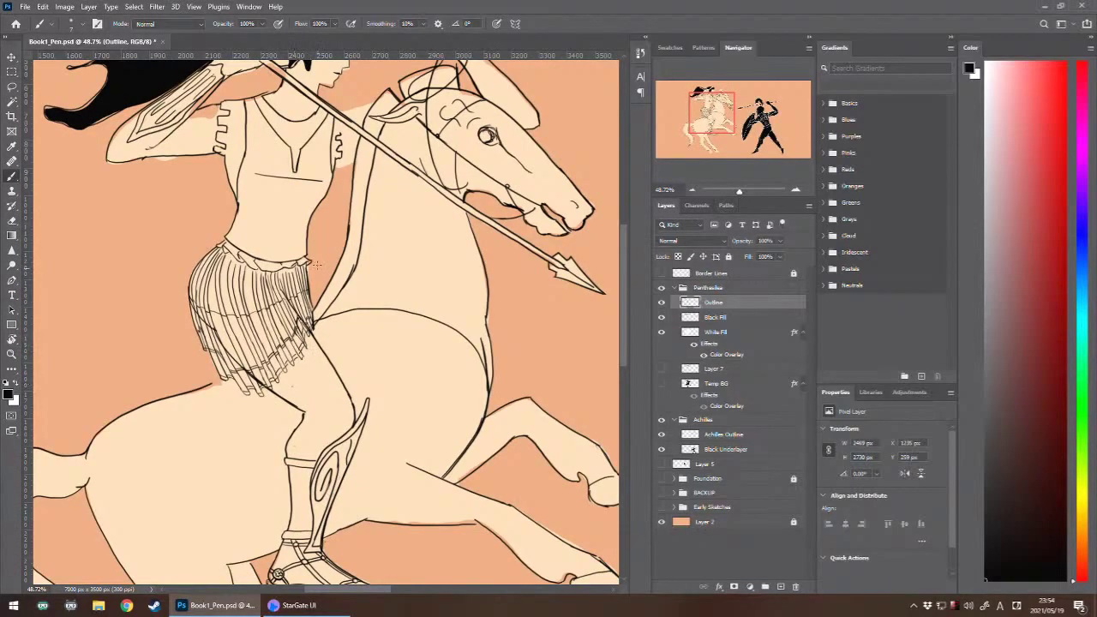
{"action": "left_click_drag", "start_coordinate": [316, 260], "coordinate": [370, 353]}
{"action": "mouse_move", "coordinate": [482, 457]}
{"action": "left_mouse_down"}
{"action": "mouse_move", "coordinate": [360, 326]}
{"action": "mouse_move", "coordinate": [271, 487]}
{"action": "left_mouse_up"}
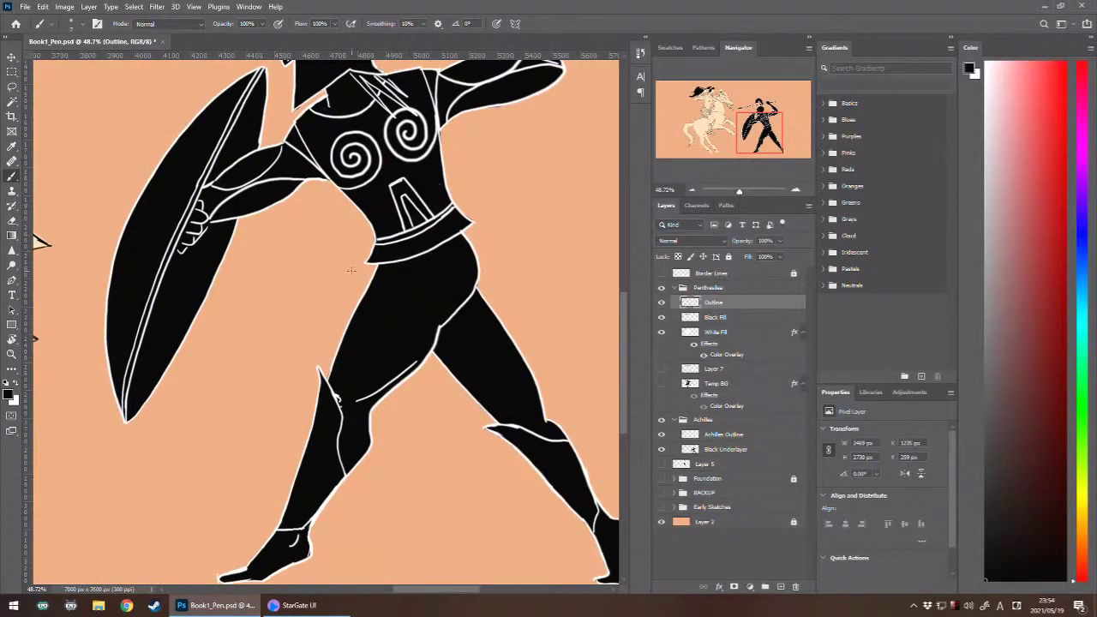
{"action": "scroll", "coordinate": [361, 261], "scroll_direction": "down", "scroll_amount": 4}
{"action": "left_click_drag", "start_coordinate": [232, 175], "coordinate": [364, 308]}
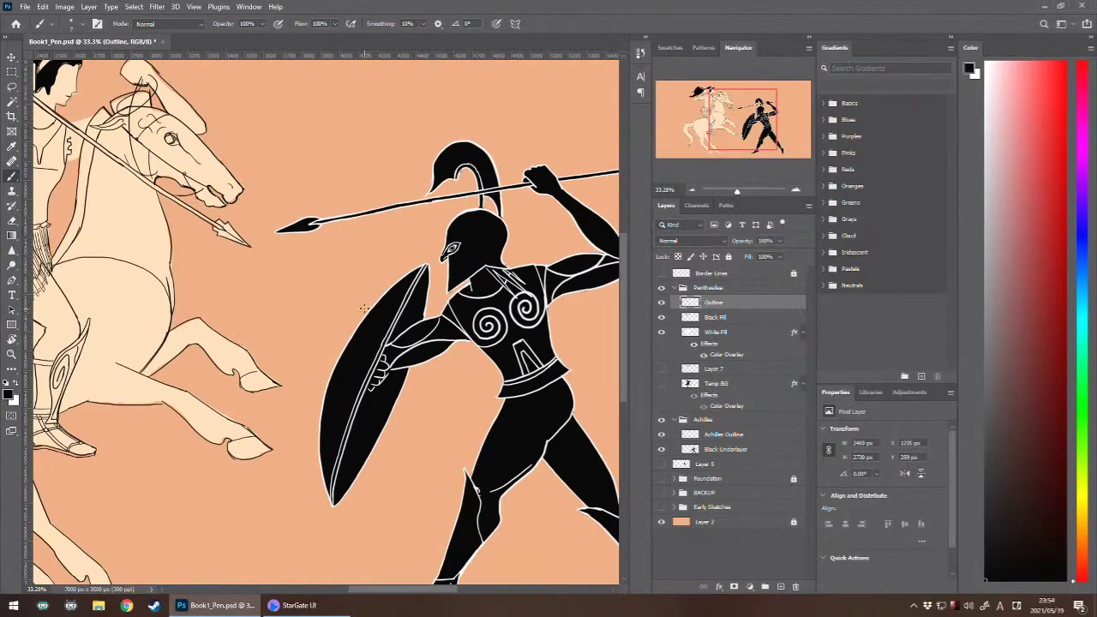
{"action": "left_click_drag", "start_coordinate": [130, 322], "coordinate": [198, 334]}
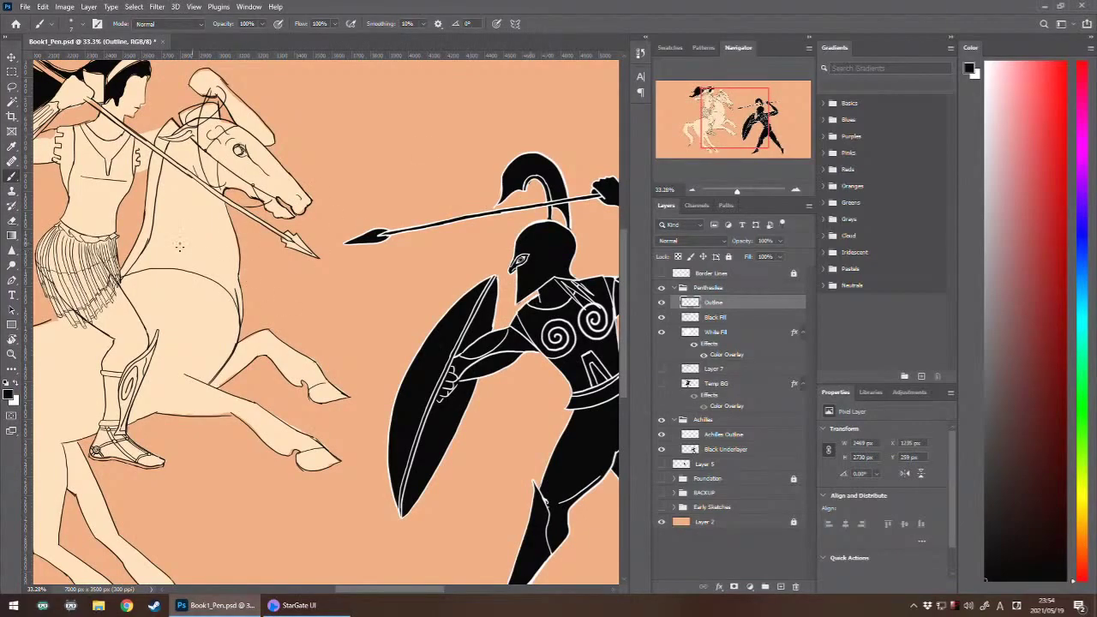
{"action": "left_click_drag", "start_coordinate": [179, 247], "coordinate": [455, 280]}
{"action": "left_click_drag", "start_coordinate": [536, 387], "coordinate": [227, 323]}
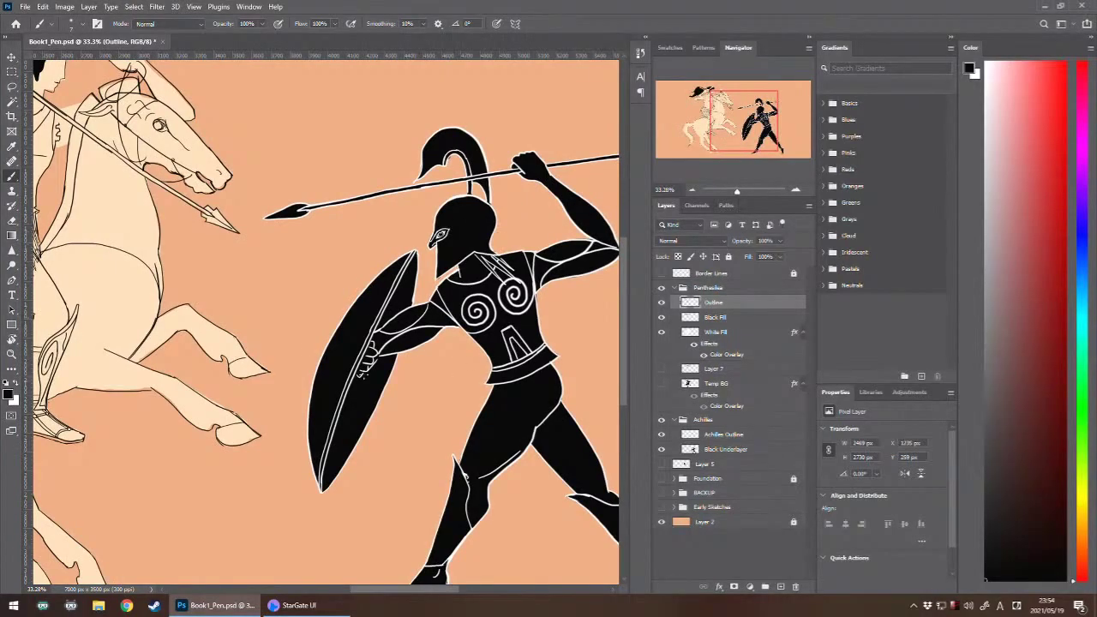
{"action": "left_click_drag", "start_coordinate": [248, 315], "coordinate": [430, 356]}
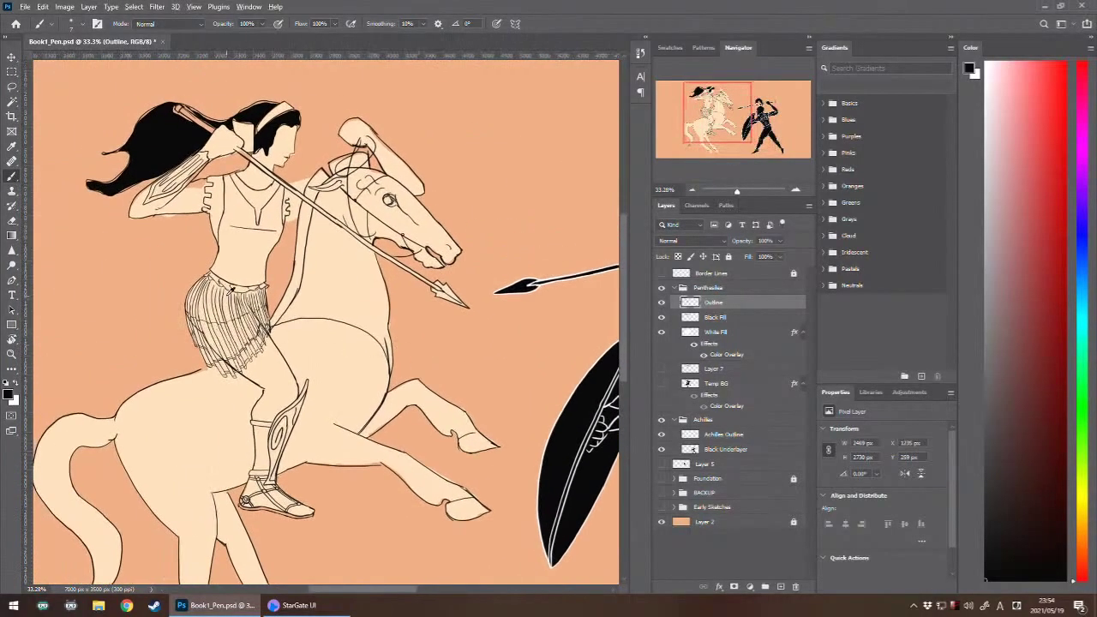
- Erase the upper ends of the V-shaped chest lines and the torso side lines near the rider's shoulders
{"action": "scroll", "coordinate": [232, 289], "scroll_direction": "up", "scroll_amount": 3}
{"action": "scroll", "coordinate": [242, 302], "scroll_direction": "up", "scroll_amount": 2}
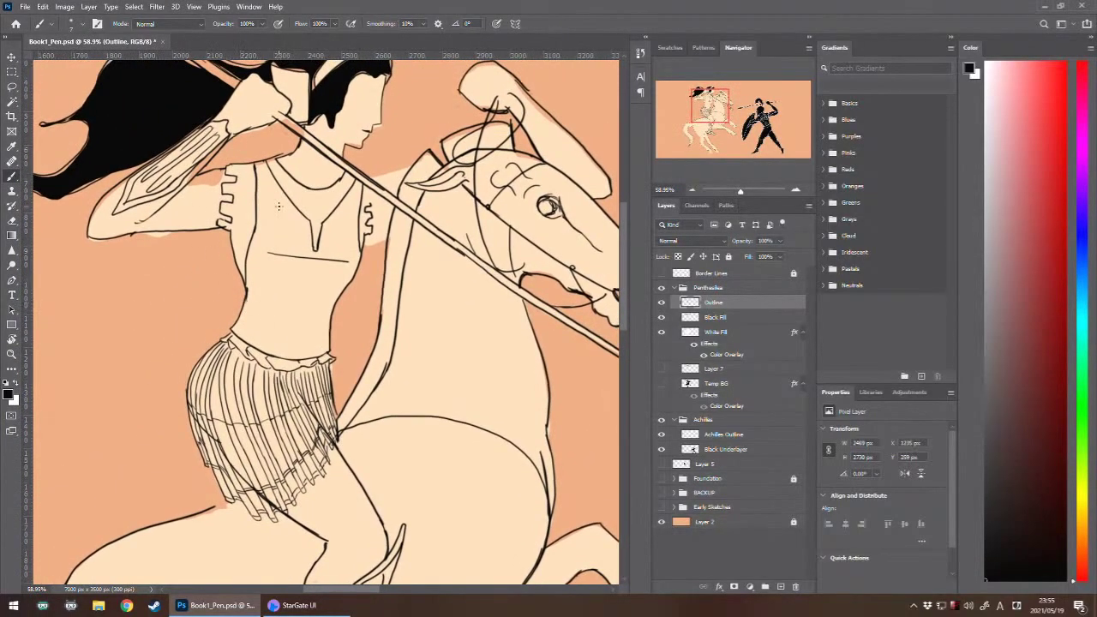
{"action": "left_click_drag", "start_coordinate": [314, 244], "coordinate": [317, 254]}
{"action": "scroll", "coordinate": [292, 252], "scroll_direction": "up", "scroll_amount": 1}
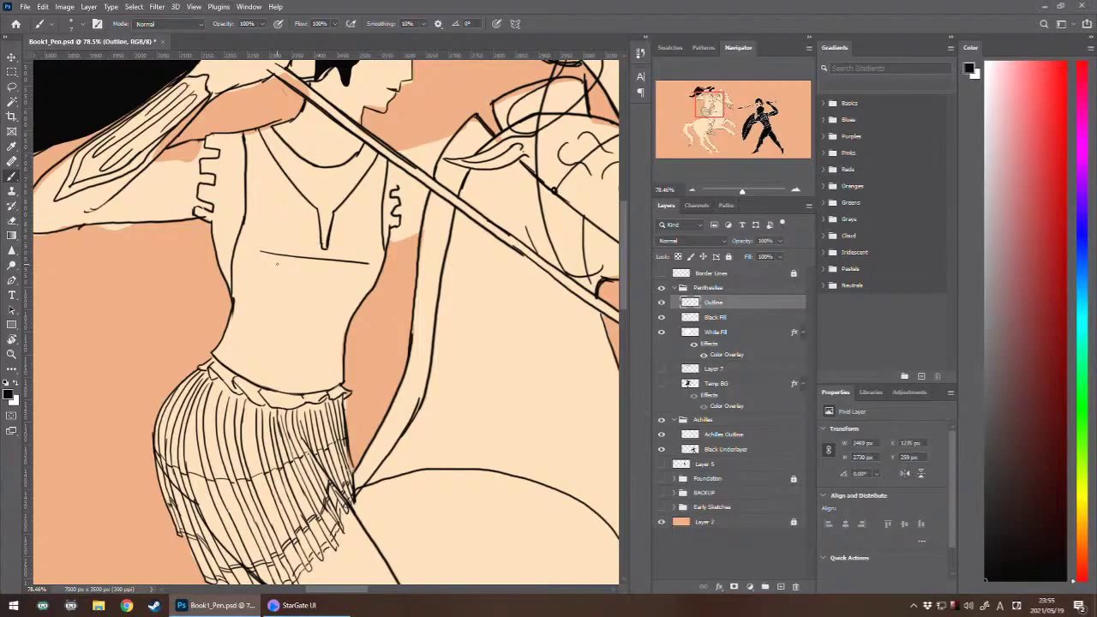
{"action": "key", "text": "e"}
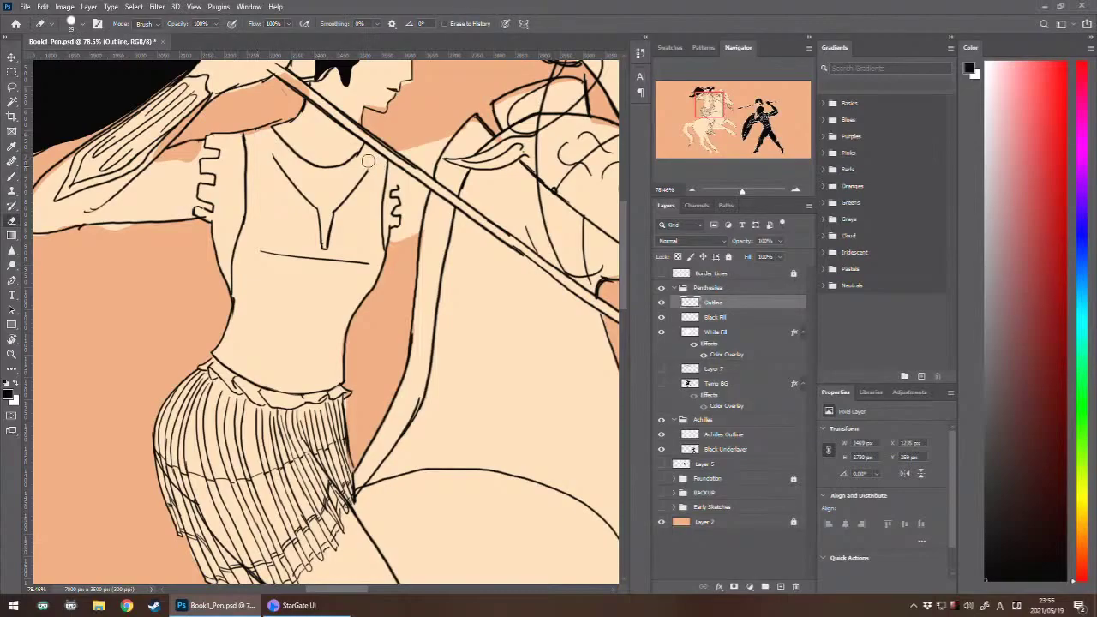
{"action": "left_click_drag", "start_coordinate": [368, 163], "coordinate": [361, 181]}
{"action": "key", "text": "b"}
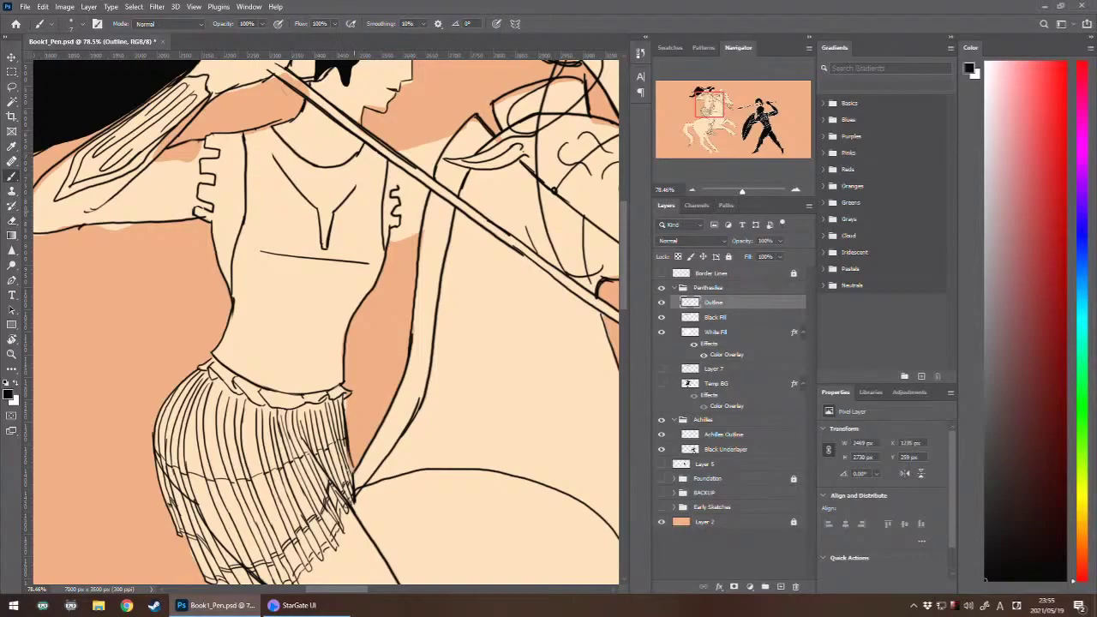
{"action": "key", "text": "e"}
{"action": "mouse_move", "coordinate": [248, 152]}
{"action": "left_mouse_down"}
{"action": "mouse_move", "coordinate": [246, 188]}
{"action": "mouse_move", "coordinate": [243, 138]}
{"action": "mouse_move", "coordinate": [261, 158]}
{"action": "left_mouse_up"}
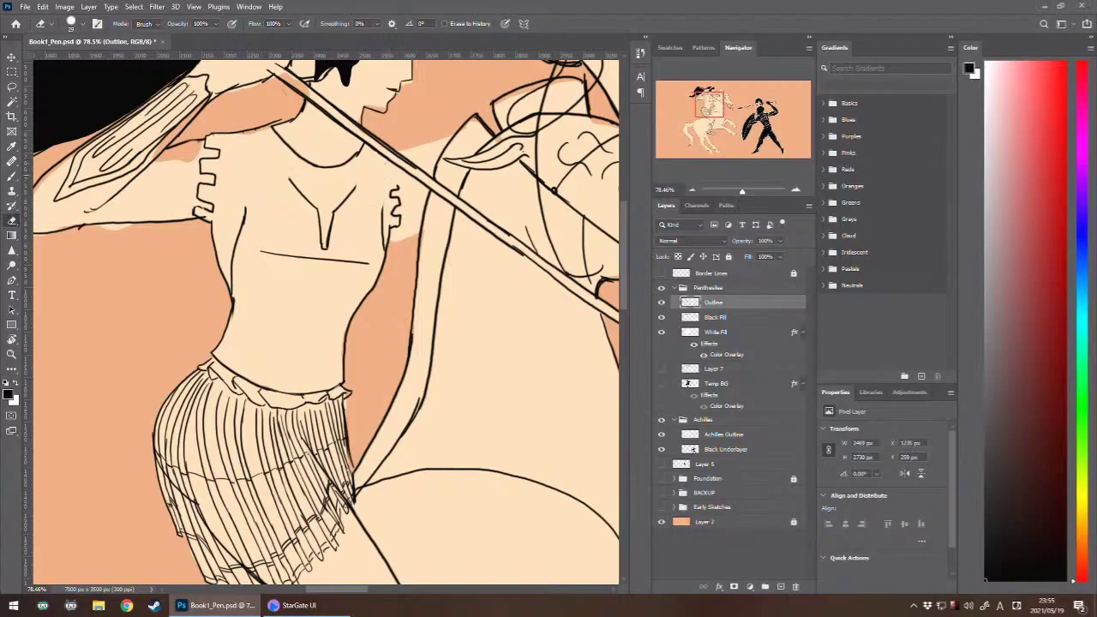
{"action": "key", "text": "b"}
{"action": "left_click_drag", "start_coordinate": [392, 160], "coordinate": [374, 222]}
{"action": "key", "text": "ctrl+z"}
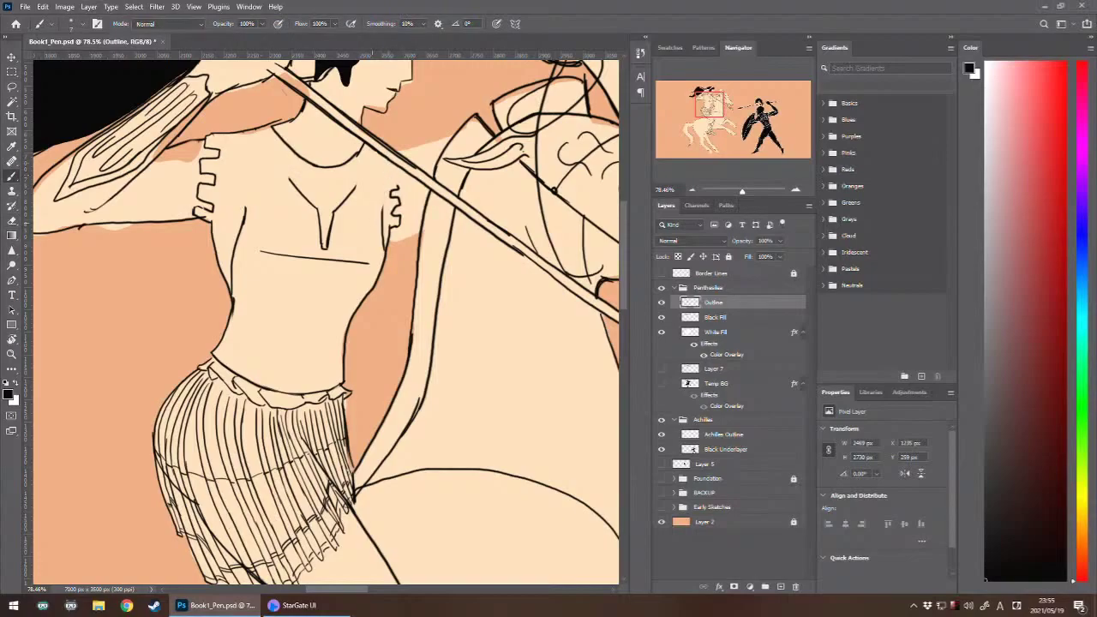
{"action": "left_click_drag", "start_coordinate": [368, 148], "coordinate": [356, 218]}
{"action": "key", "text": "ctrl+z"}
{"action": "left_click_drag", "start_coordinate": [368, 150], "coordinate": [357, 216]}
{"action": "key", "text": "ctrl+z"}
{"action": "left_click_drag", "start_coordinate": [369, 147], "coordinate": [354, 218]}
{"action": "key", "text": "ctrl+z"}
{"action": "key", "text": "ctrl+z"}
- Draw a squared shoulder strap from the rider's far shoulder, below the spear, down onto the chest
{"action": "left_click_drag", "start_coordinate": [369, 147], "coordinate": [351, 229]}
{"action": "key", "text": "ctrl+z"}
{"action": "mouse_move", "coordinate": [368, 150]}
{"action": "left_mouse_down"}
{"action": "mouse_move", "coordinate": [357, 217]}
{"action": "mouse_move", "coordinate": [390, 170]}
{"action": "left_mouse_up"}
- Draw a matching squared shoulder strap from the rider's near shoulder down onto the chest
{"action": "left_click_drag", "start_coordinate": [270, 126], "coordinate": [279, 208]}
{"action": "key", "text": "ctrl+z"}
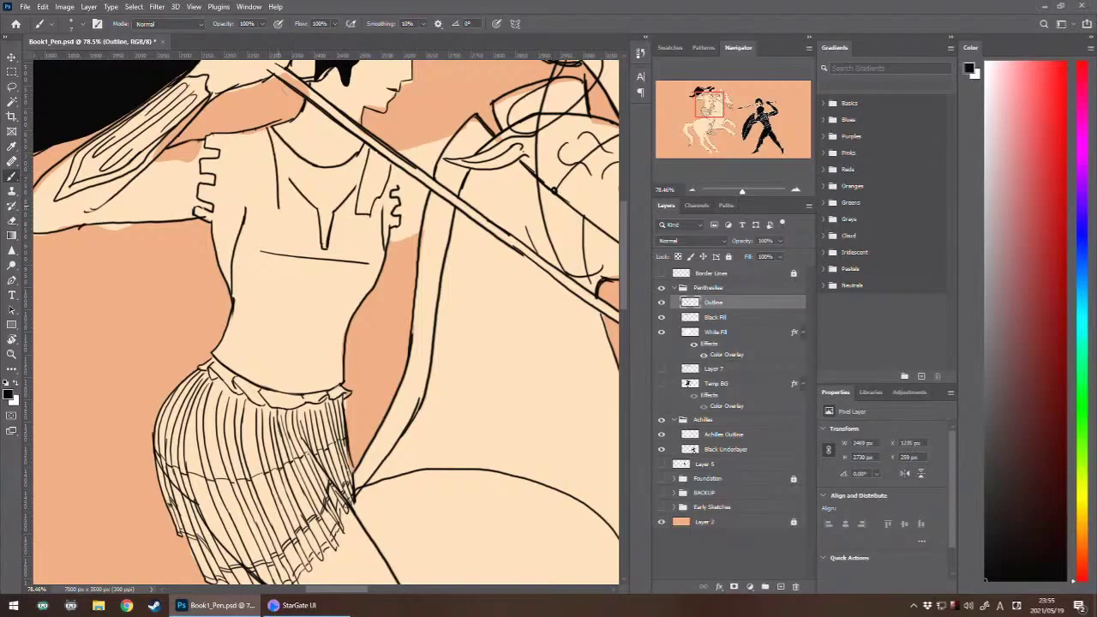
{"action": "key", "text": "ctrl+z"}
{"action": "left_click_drag", "start_coordinate": [267, 127], "coordinate": [284, 199]}
{"action": "mouse_move", "coordinate": [254, 183]}
{"action": "left_mouse_down"}
{"action": "mouse_move", "coordinate": [238, 128]}
{"action": "mouse_move", "coordinate": [259, 184]}
{"action": "left_mouse_up"}
{"action": "key", "text": "ctrl+z"}
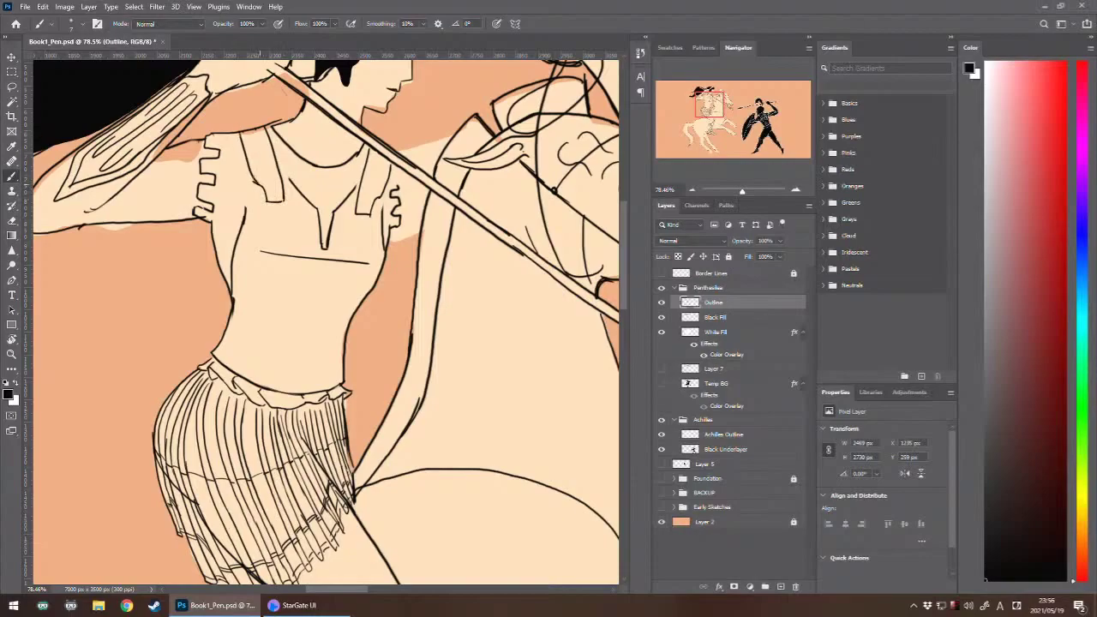
- Redraw the outer edge of the near shoulder strap and the torso side line beneath it
{"action": "key", "text": "ctrl+z"}
{"action": "left_click_drag", "start_coordinate": [240, 134], "coordinate": [259, 184]}
{"action": "left_click_drag", "start_coordinate": [255, 183], "coordinate": [246, 164]}
{"action": "mouse_move", "coordinate": [245, 209]}
{"action": "left_mouse_down"}
{"action": "mouse_move", "coordinate": [245, 164]}
{"action": "mouse_move", "coordinate": [247, 179]}
{"action": "mouse_move", "coordinate": [274, 153]}
{"action": "left_mouse_up"}
{"action": "key", "text": "ctrl+z"}
- Try a small ring on the rider's belly with a straight cord line reaching it from the near shoulder strap
{"action": "left_click_drag", "start_coordinate": [316, 344], "coordinate": [318, 344]}
{"action": "left_click_drag", "start_coordinate": [283, 197], "coordinate": [317, 330]}
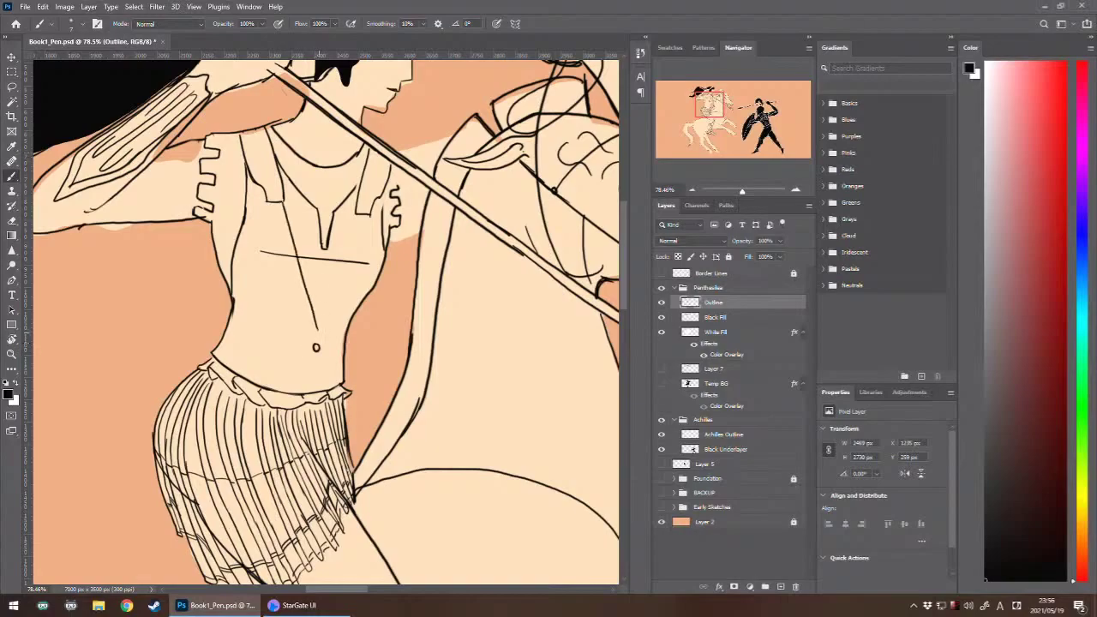
{"action": "key", "text": "ctrl+z"}
{"action": "left_click_drag", "start_coordinate": [278, 206], "coordinate": [295, 260]}
{"action": "key", "text": "ctrl+z"}
- Draw a thin double-lined belt around the rider's torso below the chest, with a small ring at its centre
{"action": "left_click_drag", "start_coordinate": [231, 295], "coordinate": [264, 304]}
{"action": "key", "text": "ctrl+z"}
{"action": "left_click_drag", "start_coordinate": [233, 293], "coordinate": [303, 307]}
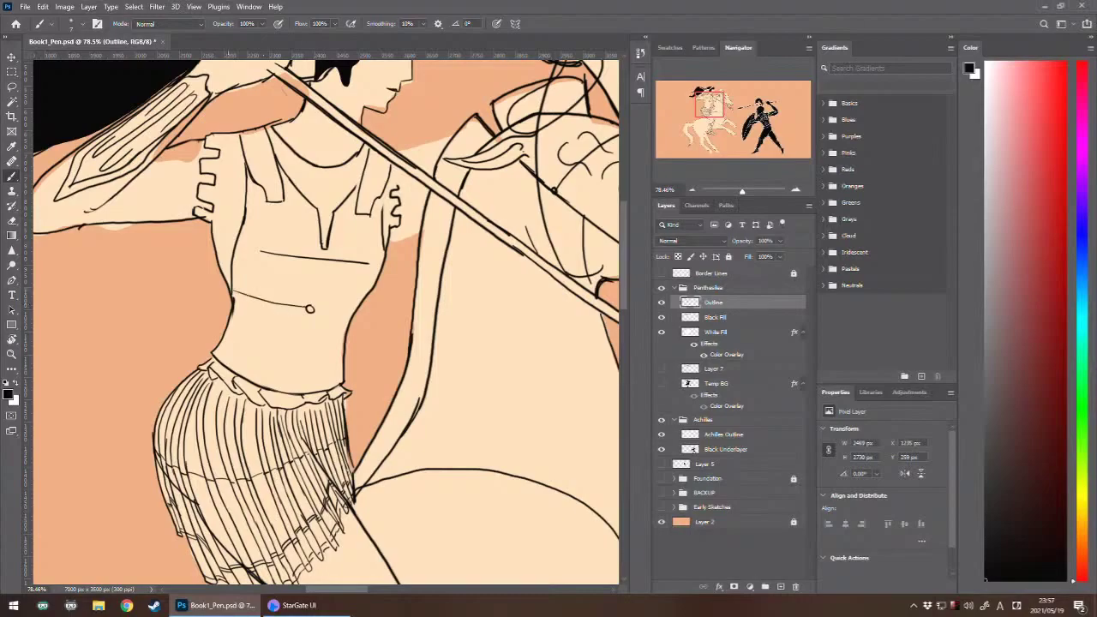
{"action": "key", "text": "ctrl+z"}
{"action": "mouse_move", "coordinate": [233, 294]}
{"action": "left_mouse_down"}
{"action": "mouse_move", "coordinate": [307, 310]}
{"action": "mouse_move", "coordinate": [229, 298]}
{"action": "left_mouse_up"}
{"action": "key", "text": "ctrl+z"}
{"action": "key", "text": "ctrl+z"}
{"action": "key", "text": "ctrl+z"}
{"action": "mouse_move", "coordinate": [309, 308]}
{"action": "left_mouse_down"}
{"action": "mouse_move", "coordinate": [233, 300]}
{"action": "mouse_move", "coordinate": [351, 317]}
{"action": "left_mouse_up"}
{"action": "key", "text": "ctrl+z"}
{"action": "key", "text": "ctrl+z"}
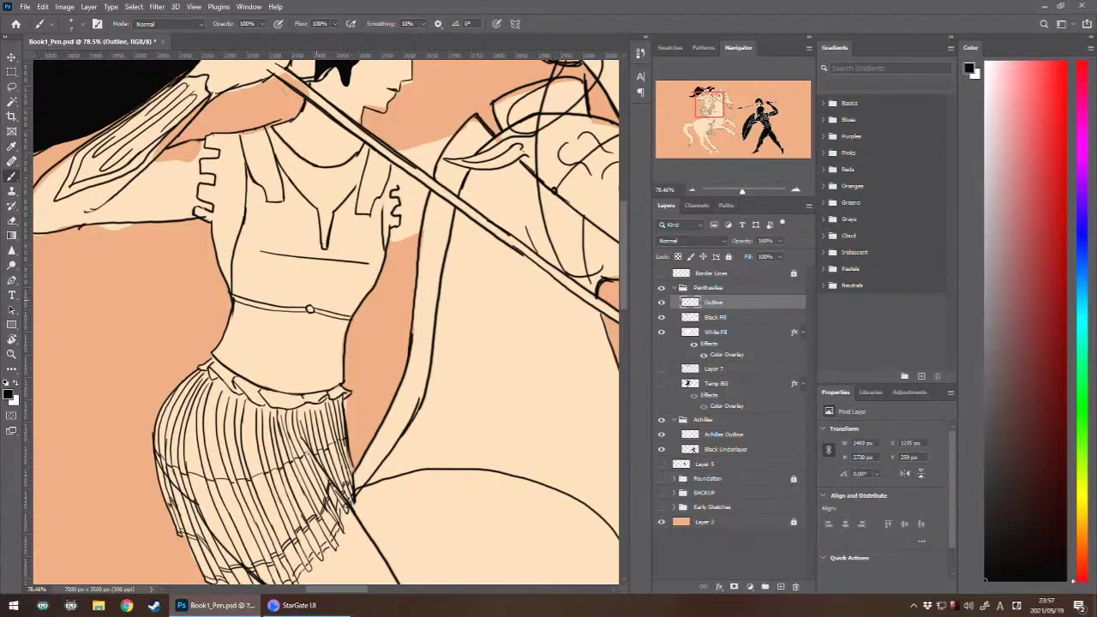
- Draw a double-lined cord from the belt ring up to the lower end of the far shoulder strap
{"action": "left_click_drag", "start_coordinate": [311, 306], "coordinate": [324, 286]}
{"action": "key", "text": "ctrl+z"}
{"action": "left_click_drag", "start_coordinate": [311, 307], "coordinate": [325, 285]}
{"action": "key", "text": "ctrl+z"}
{"action": "mouse_move", "coordinate": [352, 244]}
{"action": "left_mouse_down"}
{"action": "mouse_move", "coordinate": [312, 306]}
{"action": "mouse_move", "coordinate": [346, 272]}
{"action": "mouse_move", "coordinate": [362, 214]}
{"action": "left_mouse_up"}
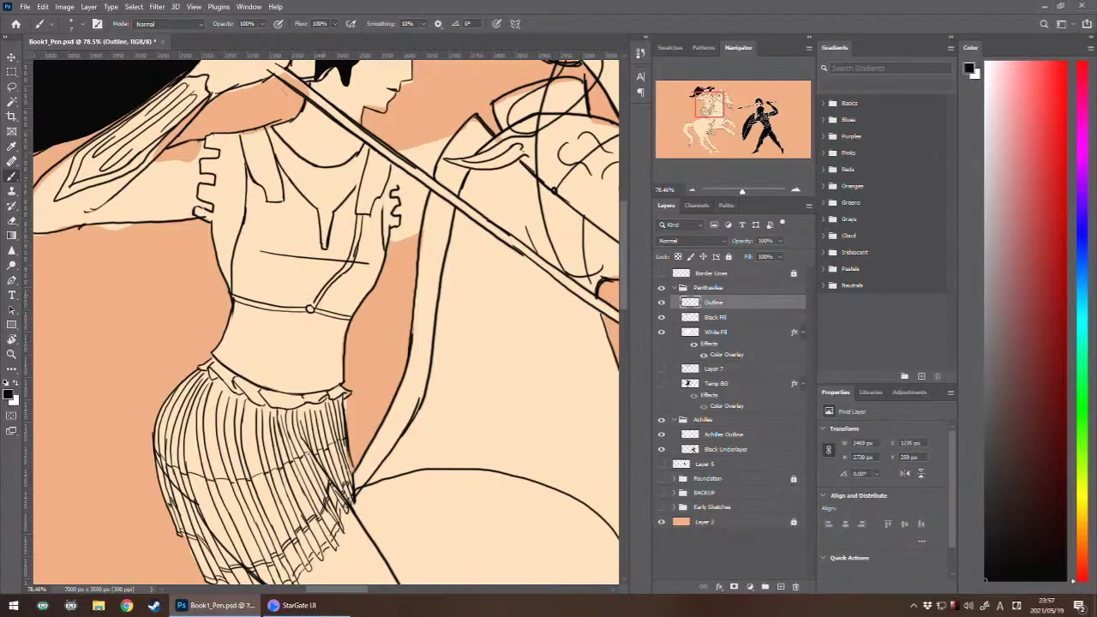
{"action": "key", "text": "ctrl+z"}
{"action": "left_click_drag", "start_coordinate": [344, 278], "coordinate": [365, 220]}
{"action": "key", "text": "ctrl+z"}
{"action": "key", "text": "ctrl+z"}
{"action": "mouse_move", "coordinate": [315, 307]}
{"action": "left_mouse_down"}
{"action": "mouse_move", "coordinate": [351, 263]}
{"action": "mouse_move", "coordinate": [363, 214]}
{"action": "left_mouse_up"}
- Draw a matching double-lined cord from the belt ring up to the near shoulder strap
{"action": "mouse_move", "coordinate": [310, 305]}
{"action": "left_mouse_down"}
{"action": "mouse_move", "coordinate": [284, 215]}
{"action": "mouse_move", "coordinate": [310, 304]}
{"action": "mouse_move", "coordinate": [290, 269]}
{"action": "left_mouse_up"}
{"action": "key", "text": "ctrl+z"}
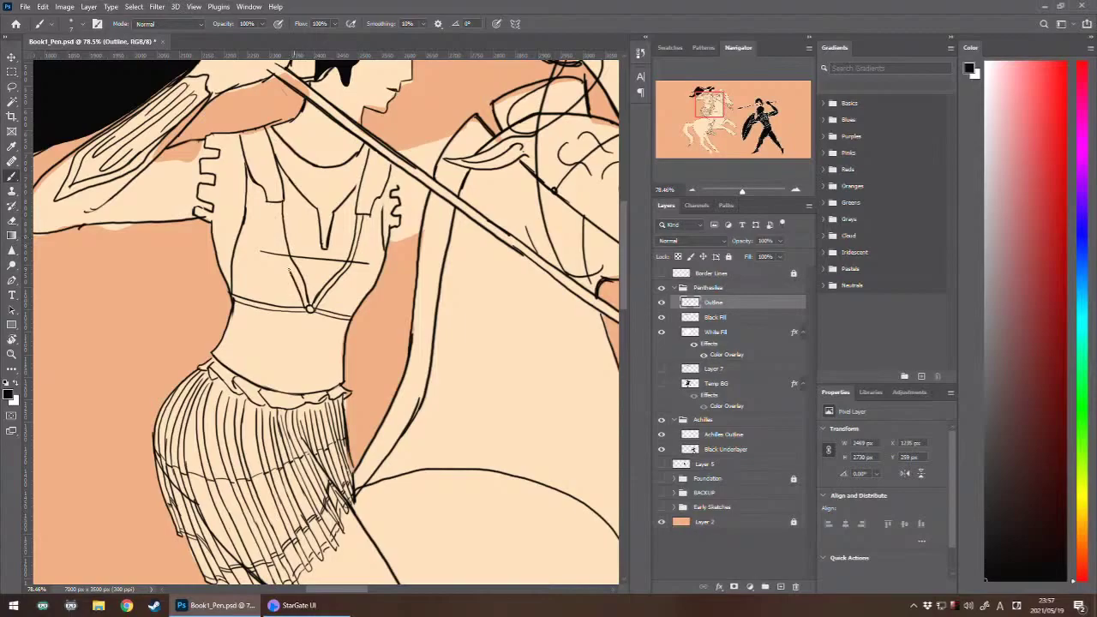
{"action": "key", "text": "ctrl+z"}
{"action": "left_click_drag", "start_coordinate": [304, 306], "coordinate": [279, 203]}
- Draw the near half of a bow on the belt, with a loop and a hooked hanging end beside the ring
{"action": "key", "text": "e"}
{"action": "mouse_move", "coordinate": [280, 305]}
{"action": "left_mouse_down"}
{"action": "mouse_move", "coordinate": [269, 305]}
{"action": "mouse_move", "coordinate": [273, 323]}
{"action": "left_mouse_up"}
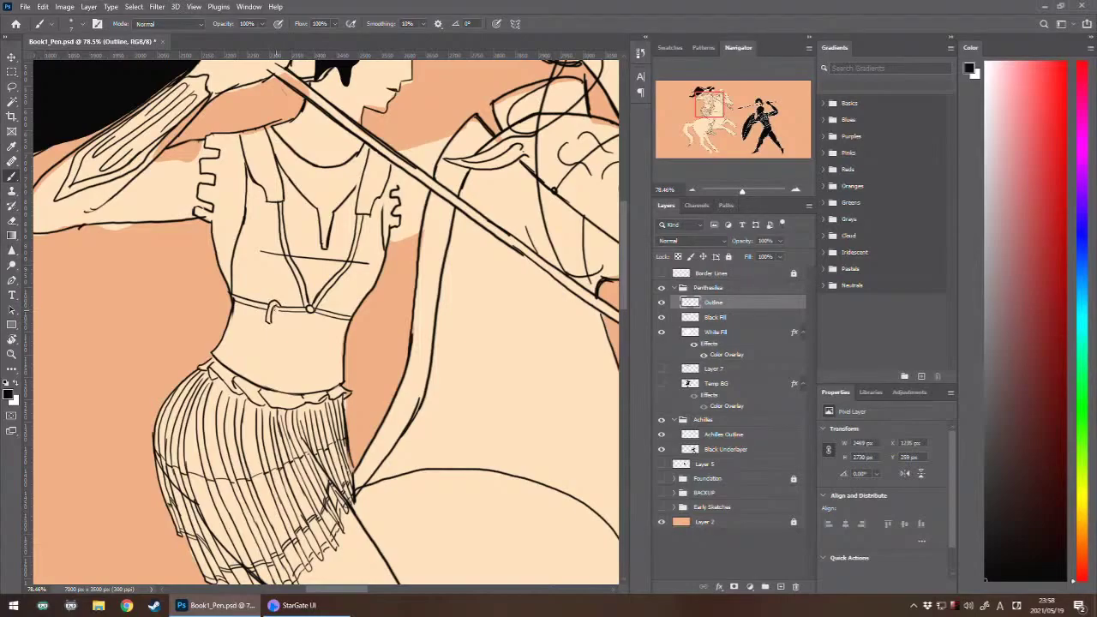
{"action": "left_click_drag", "start_coordinate": [270, 308], "coordinate": [274, 310]}
{"action": "mouse_move", "coordinate": [276, 310]}
{"action": "left_mouse_down"}
{"action": "mouse_move", "coordinate": [305, 318]}
{"action": "mouse_move", "coordinate": [289, 325]}
{"action": "mouse_move", "coordinate": [304, 313]}
{"action": "left_mouse_up"}
{"action": "key", "text": "ctrl+z"}
{"action": "key", "text": "ctrl+z"}
{"action": "key", "text": "ctrl+z"}
{"action": "key", "text": "ctrl+z"}
- Erase a gap in the belt on the ring's far side and draw the bow's other hanging end and loop there
{"action": "key", "text": "e"}
{"action": "left_click", "coordinate": [340, 318]}
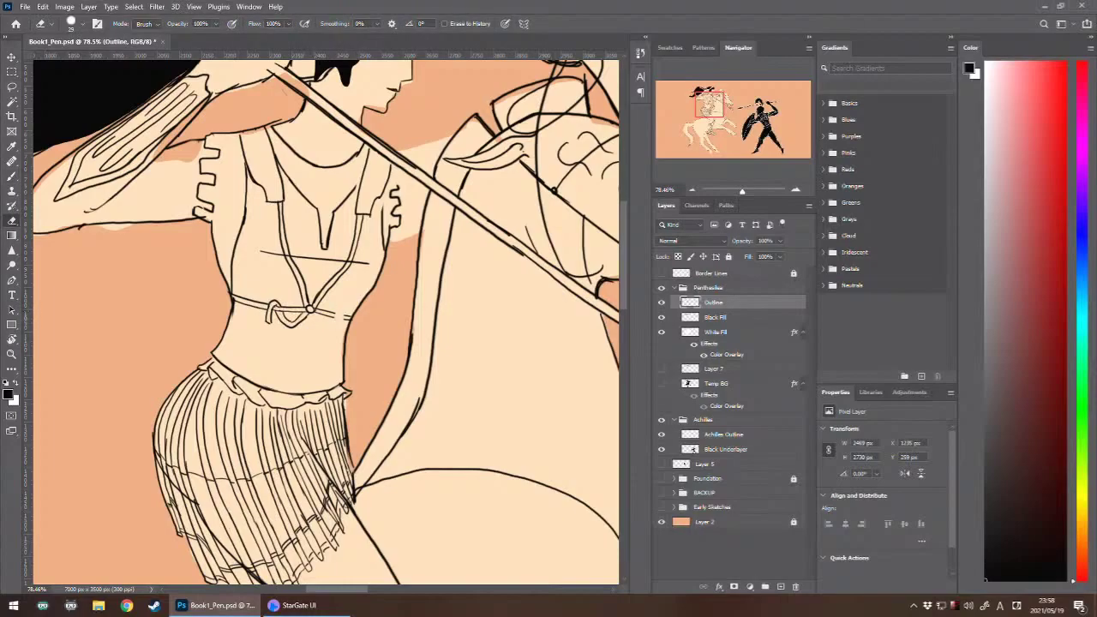
{"action": "key", "text": "b"}
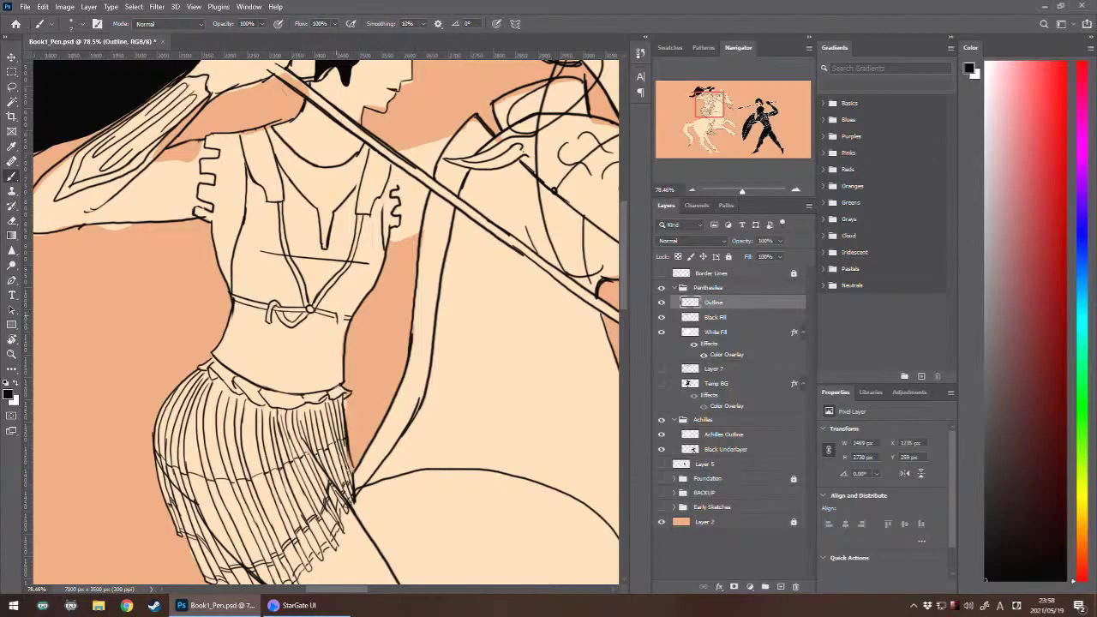
{"action": "left_click_drag", "start_coordinate": [341, 308], "coordinate": [343, 324]}
{"action": "mouse_move", "coordinate": [314, 314]}
{"action": "left_mouse_down"}
{"action": "mouse_move", "coordinate": [326, 330]}
{"action": "mouse_move", "coordinate": [333, 319]}
{"action": "left_mouse_up"}
{"action": "key", "text": "ctrl+z"}
{"action": "key", "text": "ctrl+z"}
{"action": "key", "text": "ctrl+z"}
{"action": "key", "text": "ctrl+z"}
{"action": "key", "text": "ctrl+shift+z"}
{"action": "key", "text": "ctrl+shift+z"}
{"action": "key", "text": "ctrl+z"}
{"action": "key", "text": "ctrl+z"}
{"action": "left_click_drag", "start_coordinate": [309, 315], "coordinate": [338, 318]}
- Try two parallel diagonal strap lines from the rider's near shoulder across the chest to the far side of the belt
{"action": "key", "text": "ctrl+minus"}
{"action": "key", "text": "ctrl+minus"}
{"action": "key", "text": "ctrl+minus"}
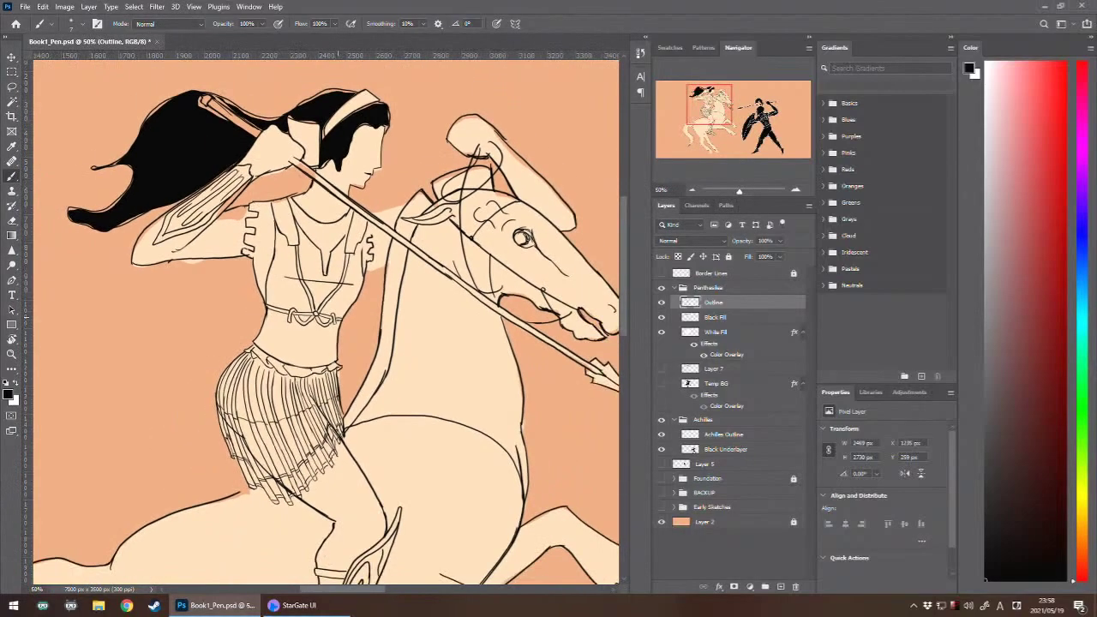
{"action": "key", "text": "ctrl+plus"}
{"action": "left_click_drag", "start_coordinate": [276, 205], "coordinate": [342, 319]}
{"action": "key", "text": "ctrl+z"}
{"action": "left_click_drag", "start_coordinate": [271, 202], "coordinate": [338, 324]}
{"action": "left_click_drag", "start_coordinate": [265, 202], "coordinate": [271, 211]}
{"action": "key", "text": "ctrl+z"}
{"action": "left_click_drag", "start_coordinate": [270, 203], "coordinate": [336, 322]}
{"action": "key", "text": "ctrl+z"}
{"action": "left_click_drag", "start_coordinate": [270, 201], "coordinate": [342, 321]}
{"action": "left_click_drag", "start_coordinate": [275, 199], "coordinate": [345, 307]}
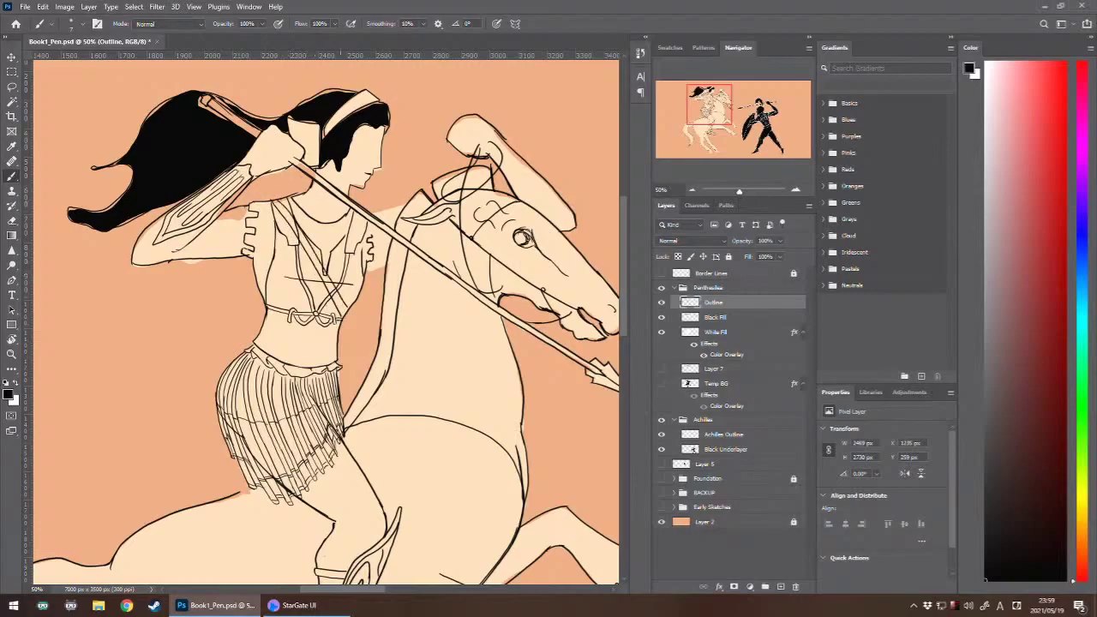
{"action": "key", "text": "ctrl+z"}
{"action": "left_click_drag", "start_coordinate": [276, 198], "coordinate": [345, 311]}
{"action": "key", "text": "ctrl+z"}
{"action": "key", "text": "ctrl+z"}
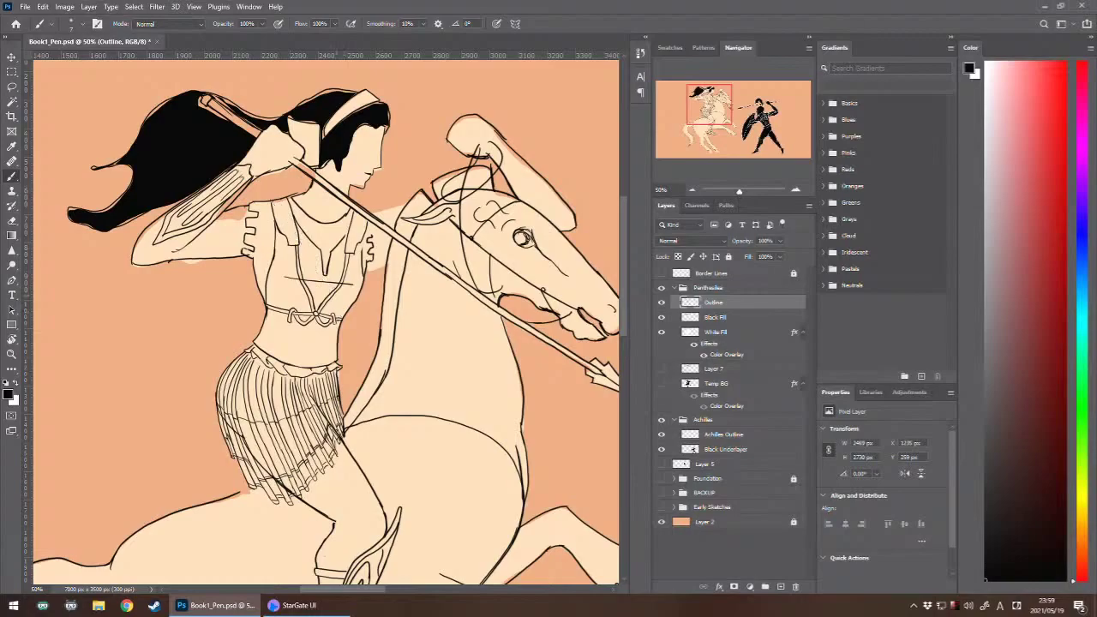
- Redraw the diagonal strap's first edge and try several parallel strokes for its second edge
{"action": "left_click_drag", "start_coordinate": [273, 204], "coordinate": [344, 321]}
{"action": "key", "text": "ctrl+z"}
{"action": "left_click_drag", "start_coordinate": [270, 201], "coordinate": [339, 327]}
{"action": "mouse_move", "coordinate": [272, 201]}
{"action": "left_mouse_down"}
{"action": "mouse_move", "coordinate": [296, 221]}
{"action": "mouse_move", "coordinate": [347, 322]}
{"action": "left_mouse_up"}
{"action": "key", "text": "ctrl+z"}
{"action": "left_click_drag", "start_coordinate": [274, 200], "coordinate": [342, 327]}
{"action": "key", "text": "ctrl+z"}
{"action": "mouse_move", "coordinate": [274, 201]}
{"action": "left_mouse_down"}
{"action": "mouse_move", "coordinate": [319, 306]}
{"action": "mouse_move", "coordinate": [327, 283]}
{"action": "mouse_move", "coordinate": [341, 325]}
{"action": "left_mouse_up"}
{"action": "key", "text": "ctrl+z"}
{"action": "left_click_drag", "start_coordinate": [280, 205], "coordinate": [343, 322]}
{"action": "key", "text": "ctrl+z"}
{"action": "left_click_drag", "start_coordinate": [276, 202], "coordinate": [341, 316]}
{"action": "key", "text": "ctrl+z"}
{"action": "left_click_drag", "start_coordinate": [274, 197], "coordinate": [336, 305]}
{"action": "key", "text": "ctrl+z"}
{"action": "mouse_move", "coordinate": [277, 199]}
{"action": "left_mouse_down"}
{"action": "mouse_move", "coordinate": [343, 319]}
{"action": "mouse_move", "coordinate": [310, 426]}
{"action": "left_mouse_up"}
{"action": "key", "text": "ctrl+z"}
{"action": "scroll", "coordinate": [305, 305], "scroll_direction": "up", "scroll_amount": 2}
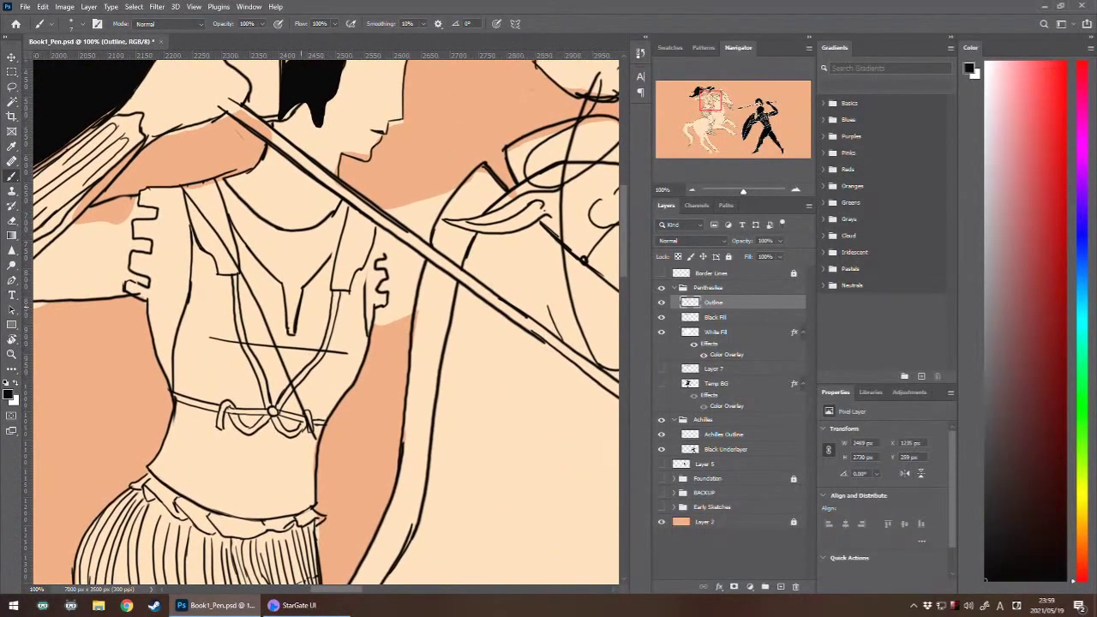
{"action": "mouse_move", "coordinate": [199, 185]}
{"action": "left_mouse_down"}
{"action": "mouse_move", "coordinate": [296, 360]}
{"action": "mouse_move", "coordinate": [311, 391]}
{"action": "left_mouse_up"}
{"action": "key", "text": "ctrl+z"}
{"action": "left_click_drag", "start_coordinate": [196, 183], "coordinate": [319, 415]}
{"action": "key", "text": "ctrl+z"}
- Try the diagonal strap's second edge again while viewing the whole rider and horse
{"action": "key", "text": "ctrl+minus"}
{"action": "key", "text": "ctrl+minus"}
{"action": "key", "text": "ctrl+minus"}
{"action": "key", "text": "ctrl+minus"}
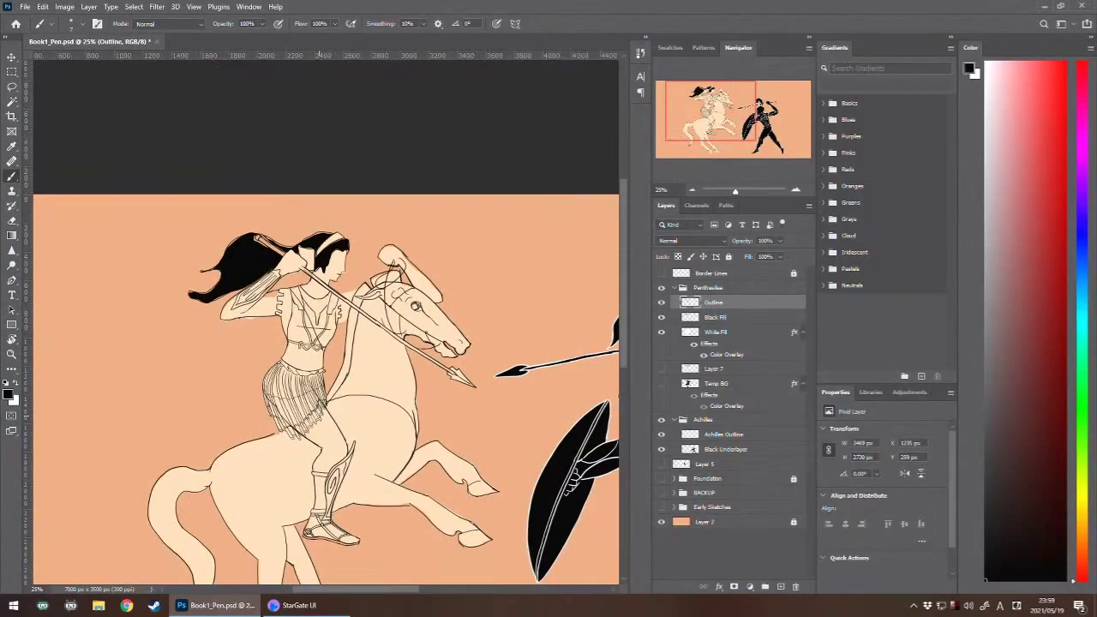
{"action": "left_click_drag", "start_coordinate": [293, 285], "coordinate": [324, 349]}
{"action": "key", "text": "ctrl+z"}
{"action": "key", "text": "ctrl+z"}
{"action": "left_click_drag", "start_coordinate": [291, 286], "coordinate": [326, 349]}
{"action": "key", "text": "ctrl+z"}
{"action": "left_click_drag", "start_coordinate": [291, 286], "coordinate": [326, 348]}
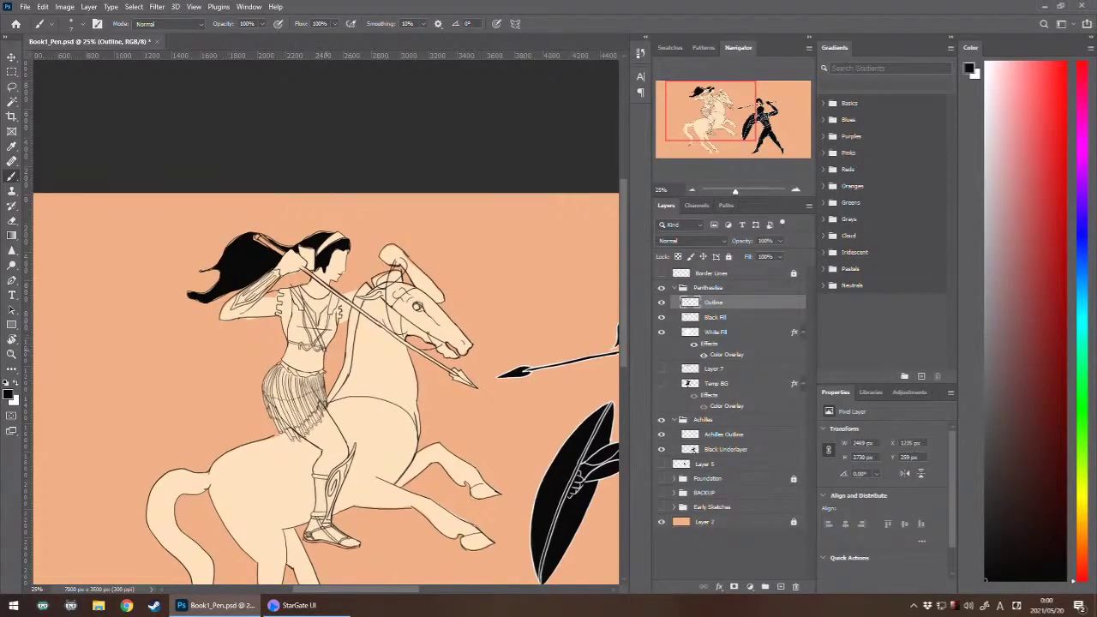
{"action": "key", "text": "ctrl+plus"}
{"action": "key", "text": "ctrl+plus"}
{"action": "key", "text": "ctrl+plus"}
{"action": "key", "text": "ctrl+plus"}
{"action": "key", "text": "ctrl+z"}
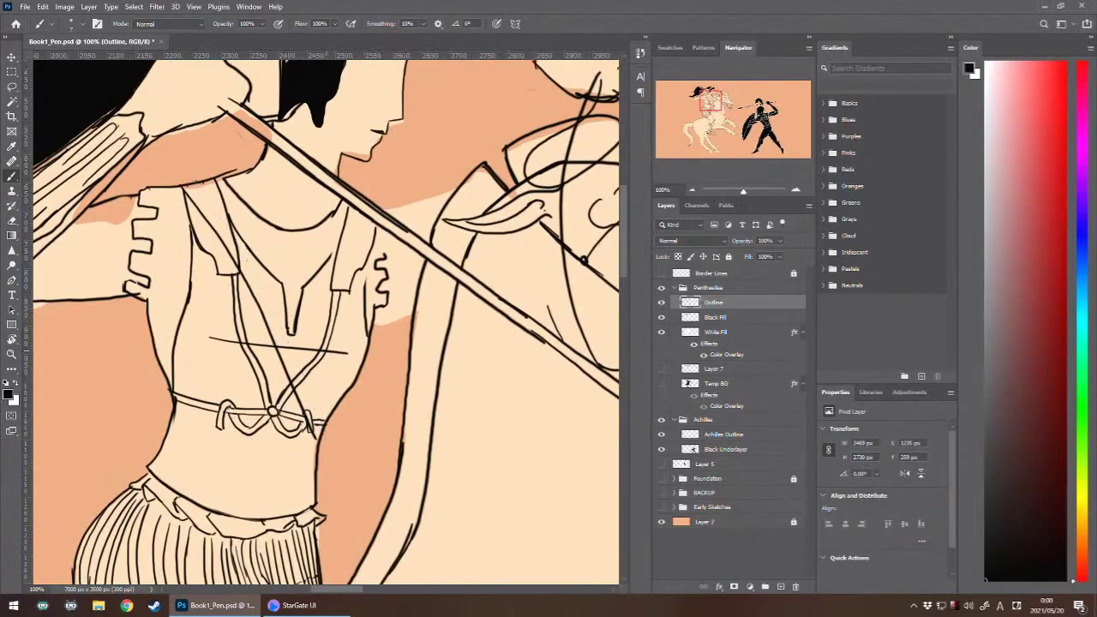
- Try longer close-up strokes for the strap's second edge, then undo all the diagonal strap lines on the Outline layer
{"action": "left_click_drag", "start_coordinate": [187, 175], "coordinate": [293, 371]}
{"action": "key", "text": "ctrl+z"}
{"action": "mouse_move", "coordinate": [179, 168]}
{"action": "left_mouse_down"}
{"action": "mouse_move", "coordinate": [263, 283]}
{"action": "mouse_move", "coordinate": [328, 463]}
{"action": "left_mouse_up"}
{"action": "key", "text": "ctrl+z"}
{"action": "mouse_move", "coordinate": [175, 170]}
{"action": "left_mouse_down"}
{"action": "mouse_move", "coordinate": [200, 183]}
{"action": "mouse_move", "coordinate": [332, 466]}
{"action": "left_mouse_up"}
{"action": "key", "text": "ctrl+z"}
{"action": "key", "text": "ctrl+minus"}
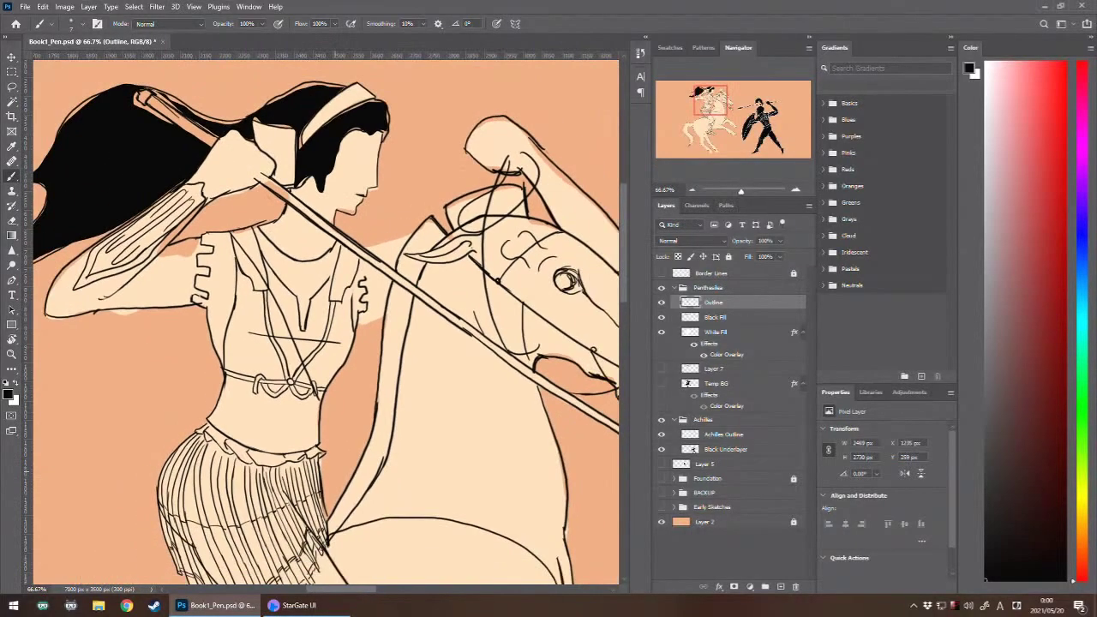
{"action": "left_click_drag", "start_coordinate": [233, 228], "coordinate": [310, 365]}
{"action": "key", "text": "ctrl+z"}
{"action": "key", "text": "ctrl+z"}
{"action": "key", "text": "ctrl+shift+z"}
{"action": "key", "text": "ctrl+z"}
- Add a new layer above Outline and draw one diagonal strap edge from the near shoulder to the far waist
{"action": "key", "text": "ctrl+shift+alt+n"}
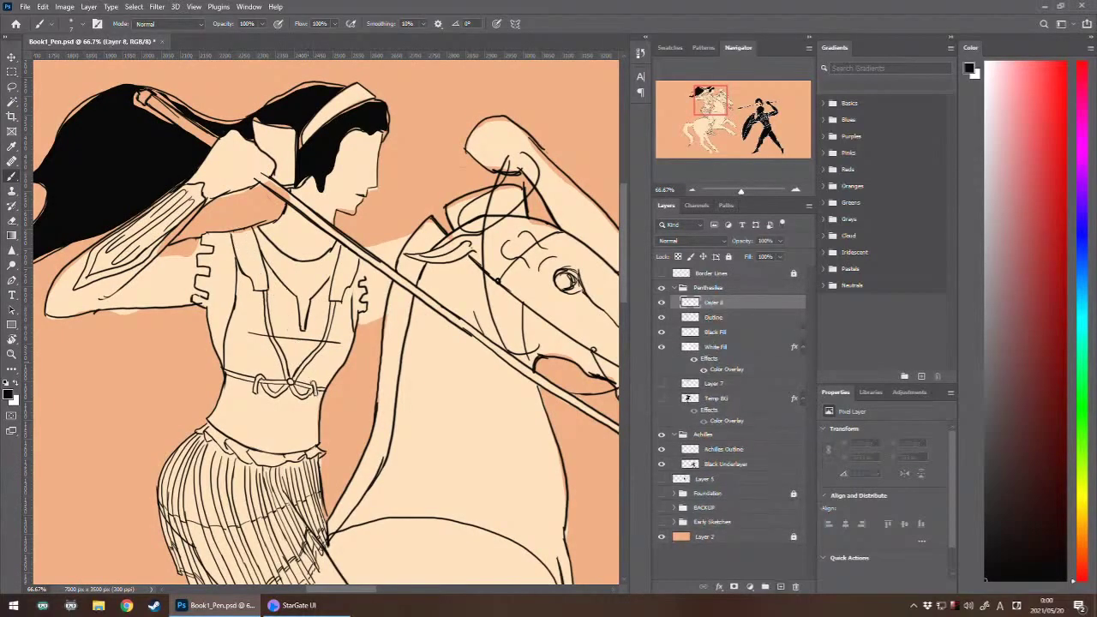
{"action": "left_click_drag", "start_coordinate": [231, 236], "coordinate": [317, 403]}
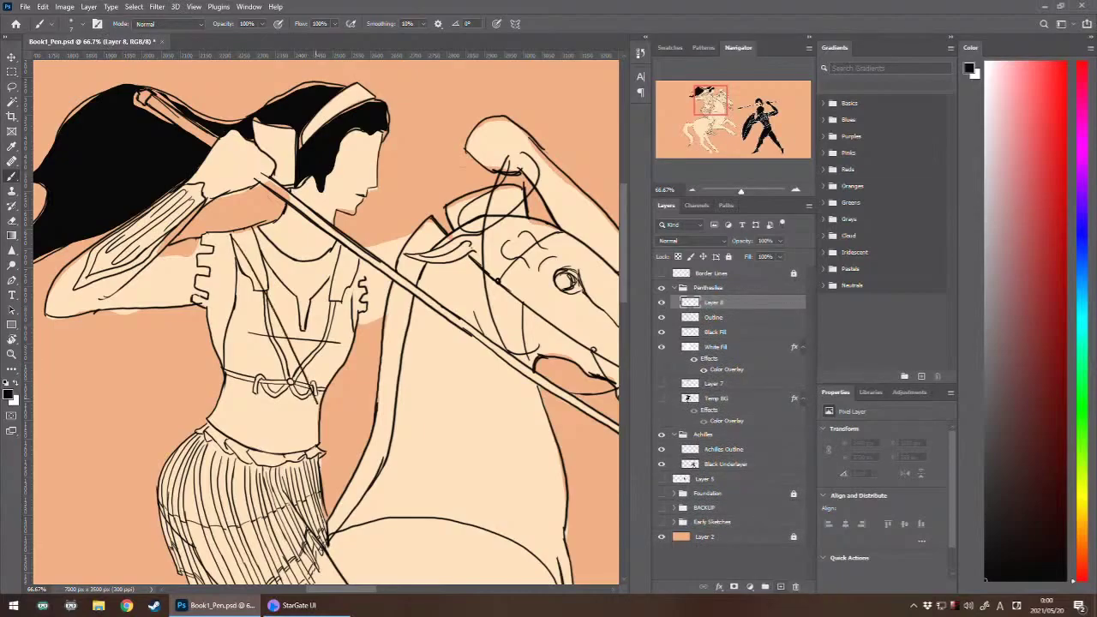
{"action": "key", "text": "ctrl+z"}
{"action": "left_click_drag", "start_coordinate": [230, 235], "coordinate": [324, 406]}
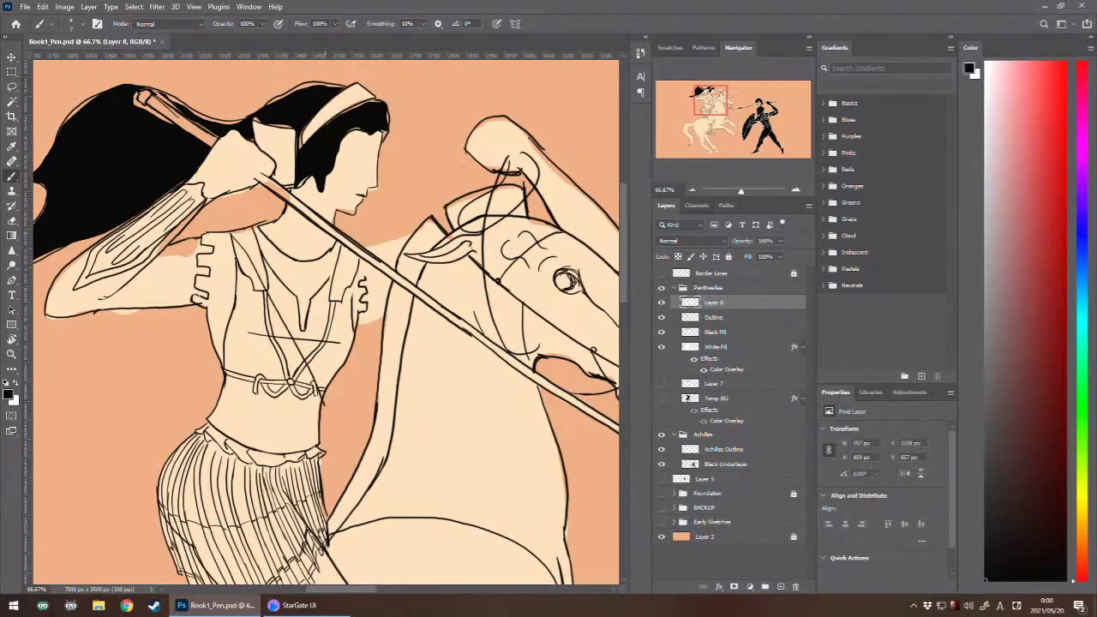
- Draw a second diagonal strap edge on another new layer and move it parallel and close to the first one
{"action": "key", "text": "ctrl+shift+alt+n"}
{"action": "left_click_drag", "start_coordinate": [279, 236], "coordinate": [373, 408]}
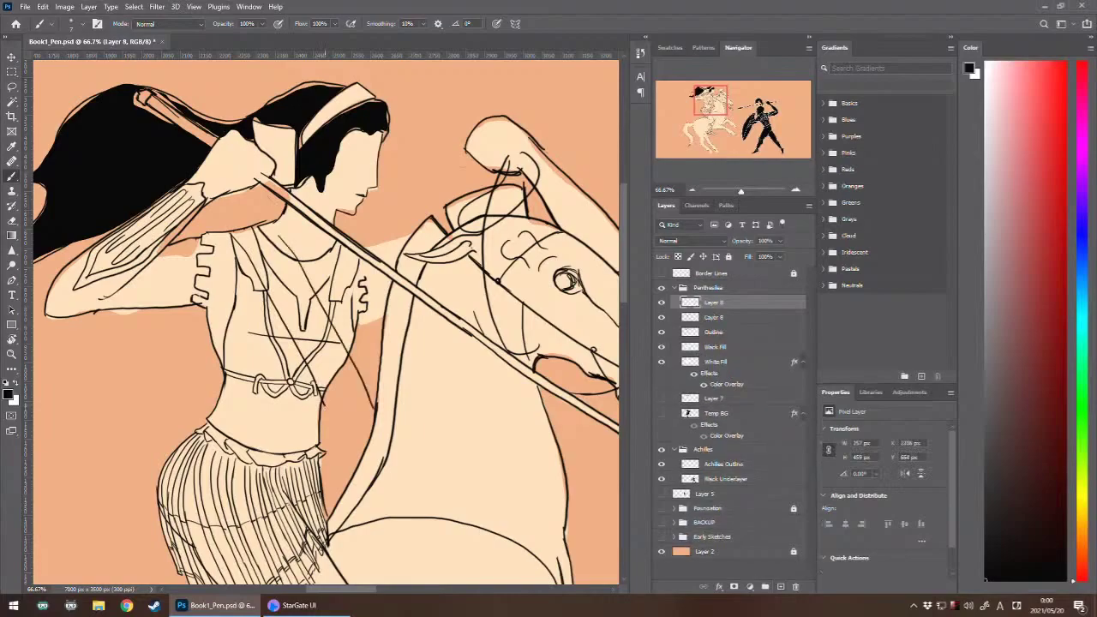
{"action": "key", "text": "ctrl+t"}
{"action": "mouse_move", "coordinate": [335, 333]}
{"action": "left_mouse_down"}
{"action": "mouse_move", "coordinate": [280, 306]}
{"action": "mouse_move", "coordinate": [293, 325]}
{"action": "left_mouse_up"}
{"action": "key", "text": "Return"}
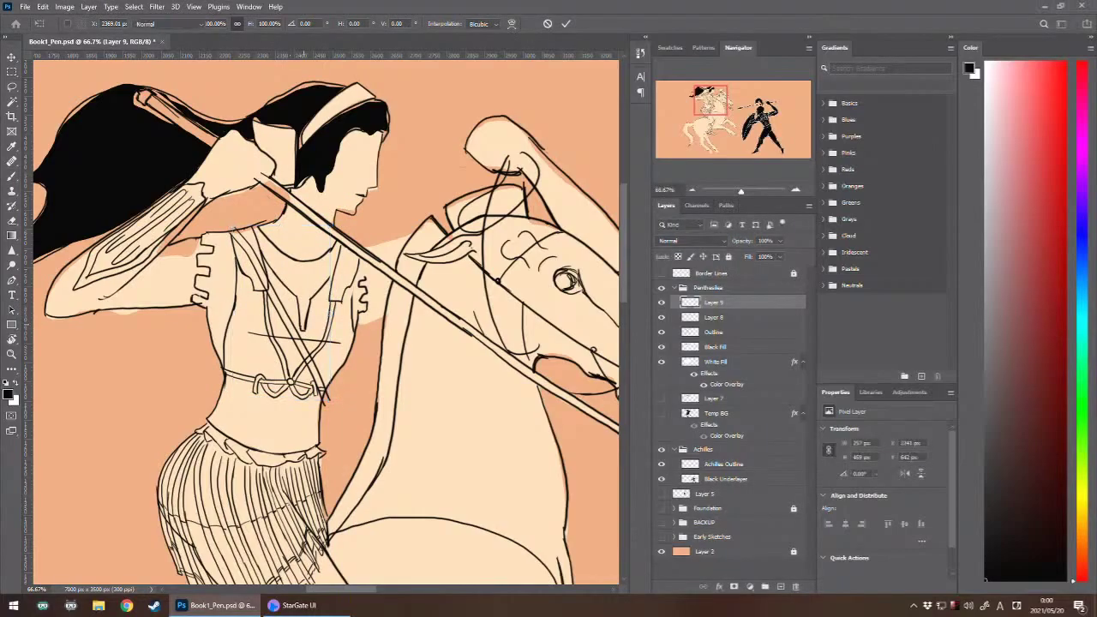
- Erase the overhanging ends of both diagonal strap edges on their layers, at the near shoulder and past the far waist
{"action": "key", "text": "b"}
{"action": "key", "text": "e"}
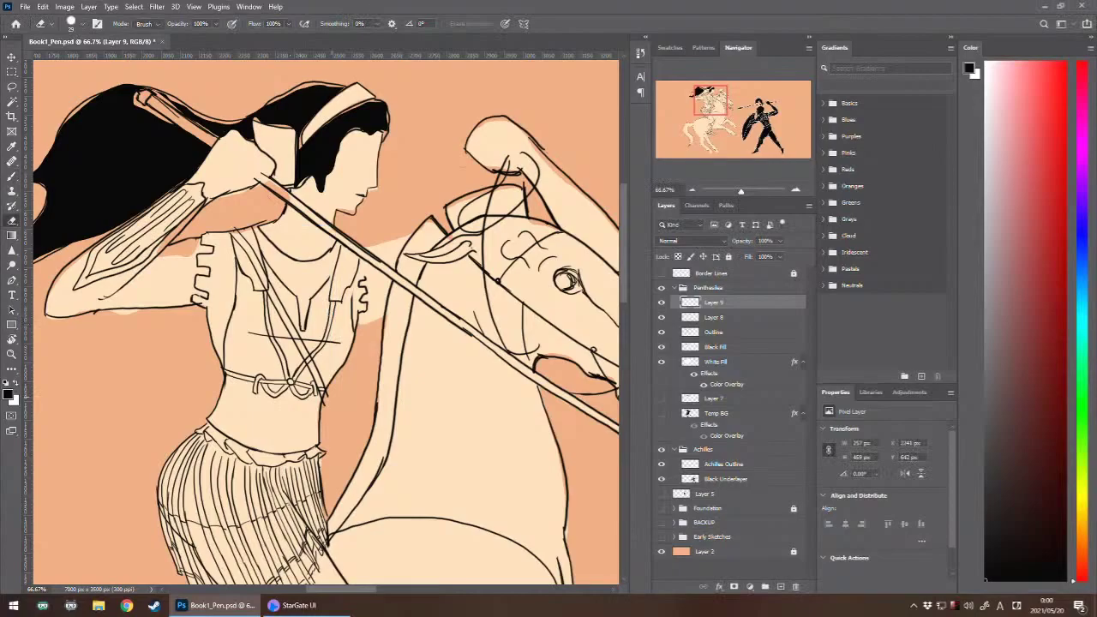
{"action": "left_click", "coordinate": [715, 317], "text": "shift"}
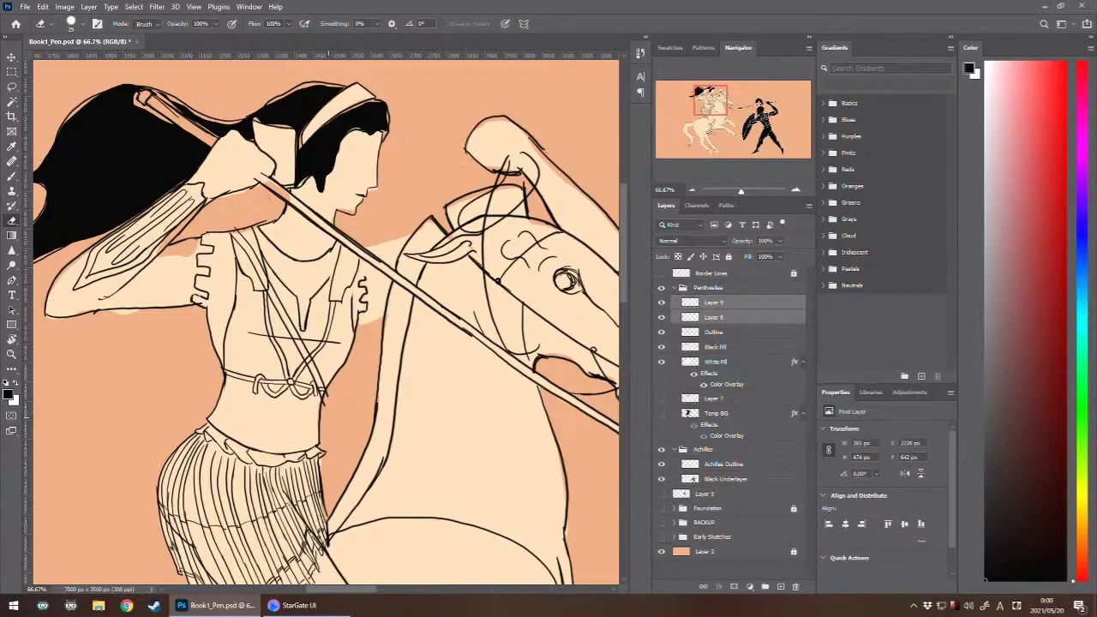
{"action": "left_click", "coordinate": [715, 302]}
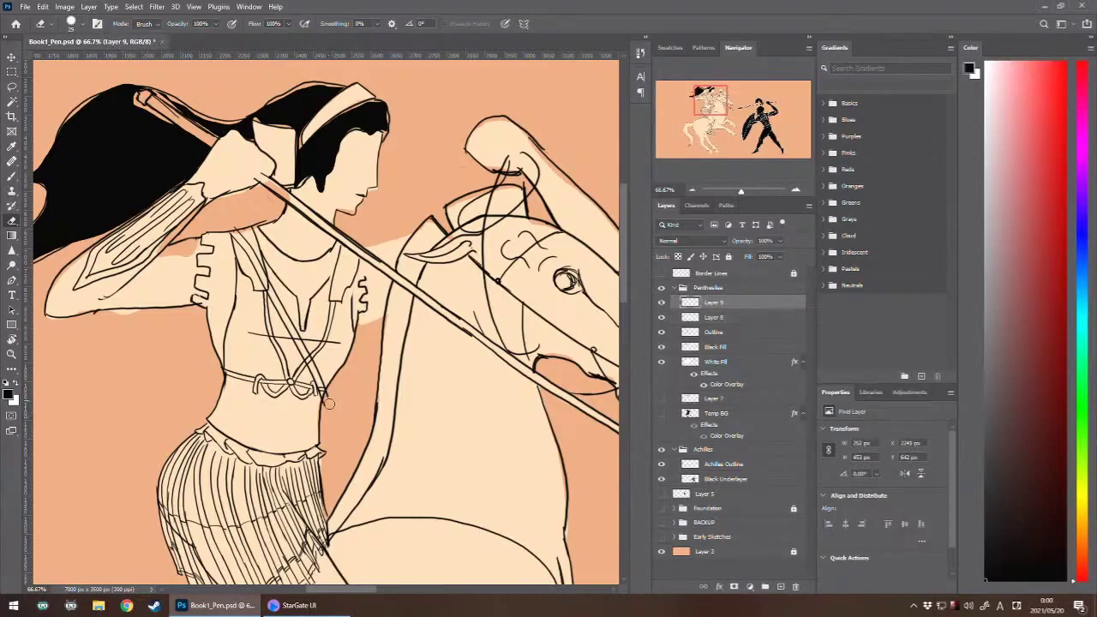
{"action": "mouse_move", "coordinate": [330, 402]}
{"action": "left_mouse_down"}
{"action": "mouse_move", "coordinate": [329, 389]}
{"action": "mouse_move", "coordinate": [325, 398]}
{"action": "left_mouse_up"}
{"action": "left_click_drag", "start_coordinate": [229, 226], "coordinate": [239, 222]}
{"action": "key", "text": "alt+bracketleft"}
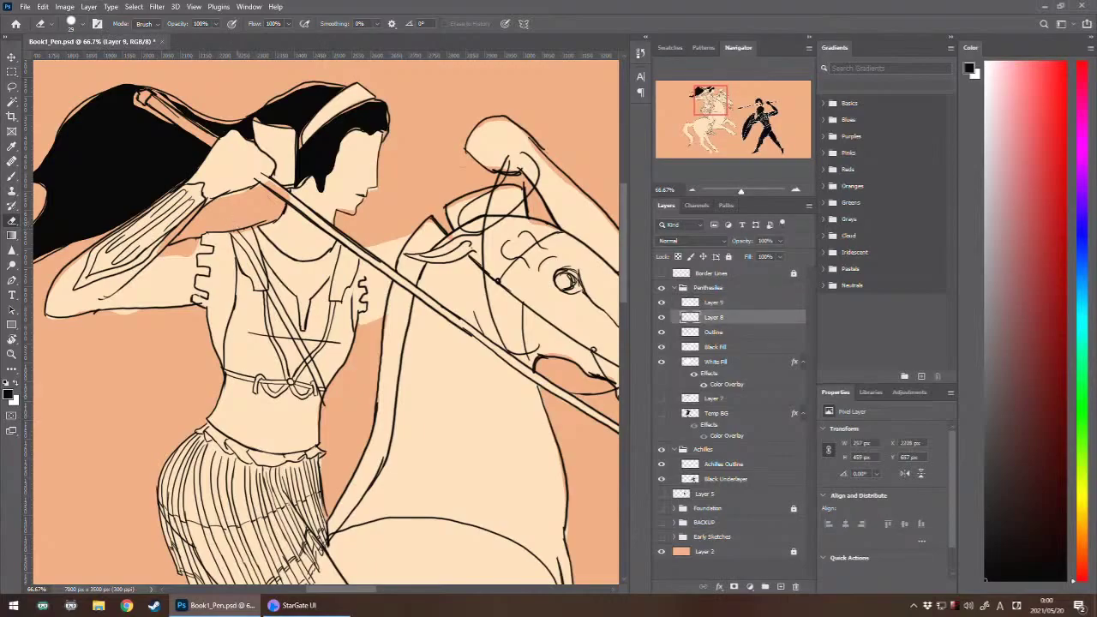
{"action": "left_click_drag", "start_coordinate": [328, 407], "coordinate": [324, 401]}
- Erase the belt line that shows inside the diagonal strap's lower end on the Outline layer
{"action": "key", "text": "alt+shift+bracketright"}
{"action": "key", "text": "alt+shift+bracketleft"}
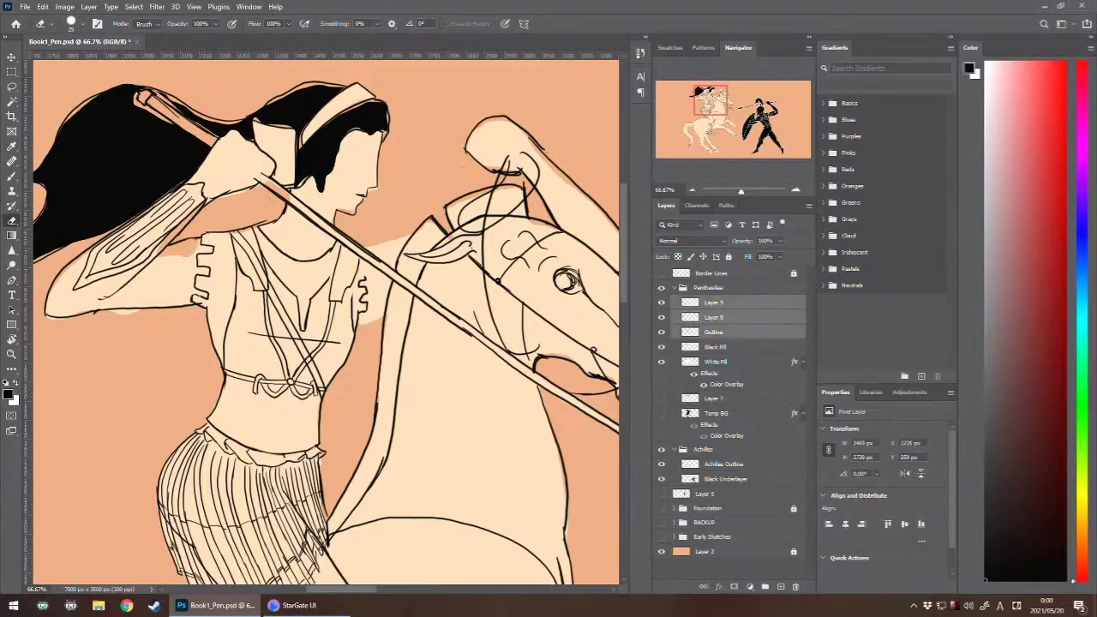
{"action": "left_click", "coordinate": [714, 331]}
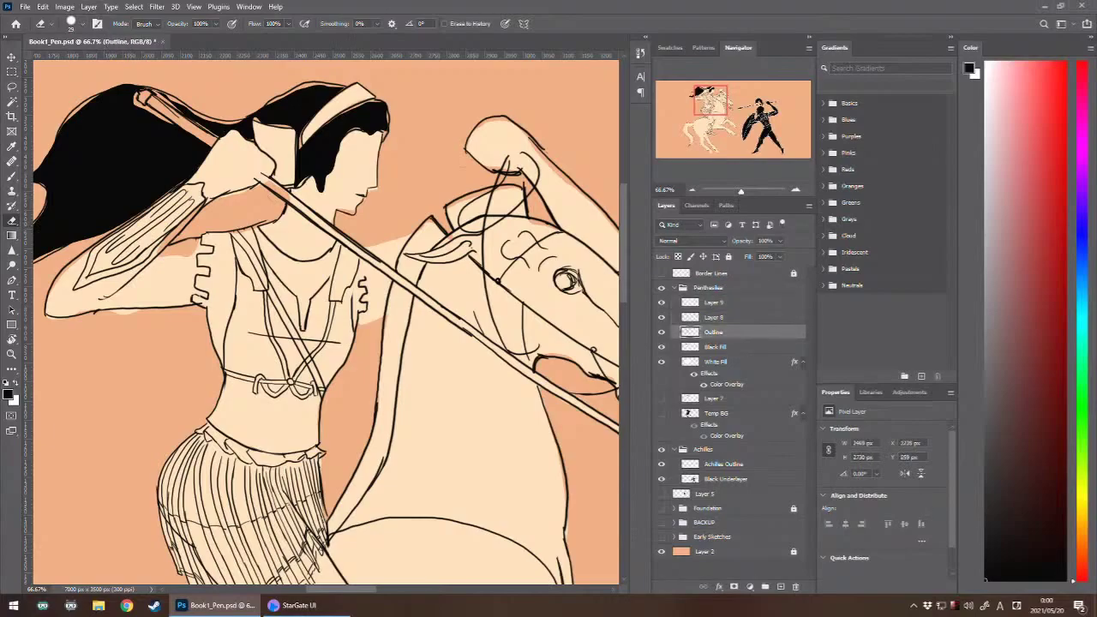
{"action": "key", "text": "ctrl+plus"}
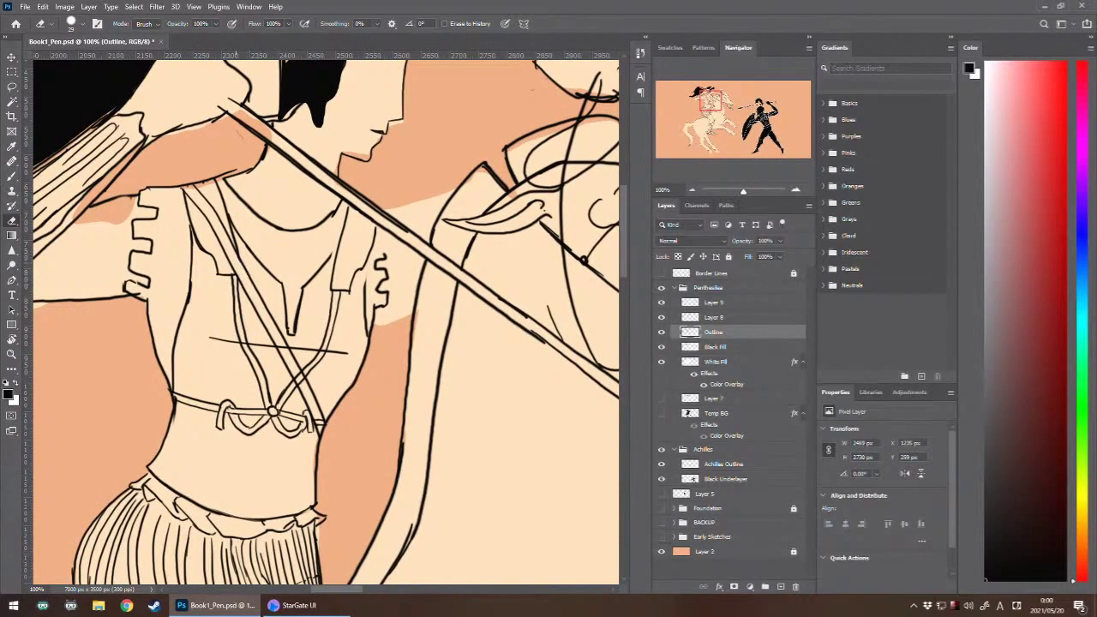
{"action": "left_click_drag", "start_coordinate": [323, 428], "coordinate": [319, 420]}
- Merge the two diagonal strap edge layers into one layer
{"action": "left_click", "coordinate": [715, 317]}
{"action": "left_click", "coordinate": [715, 302], "text": "shift"}
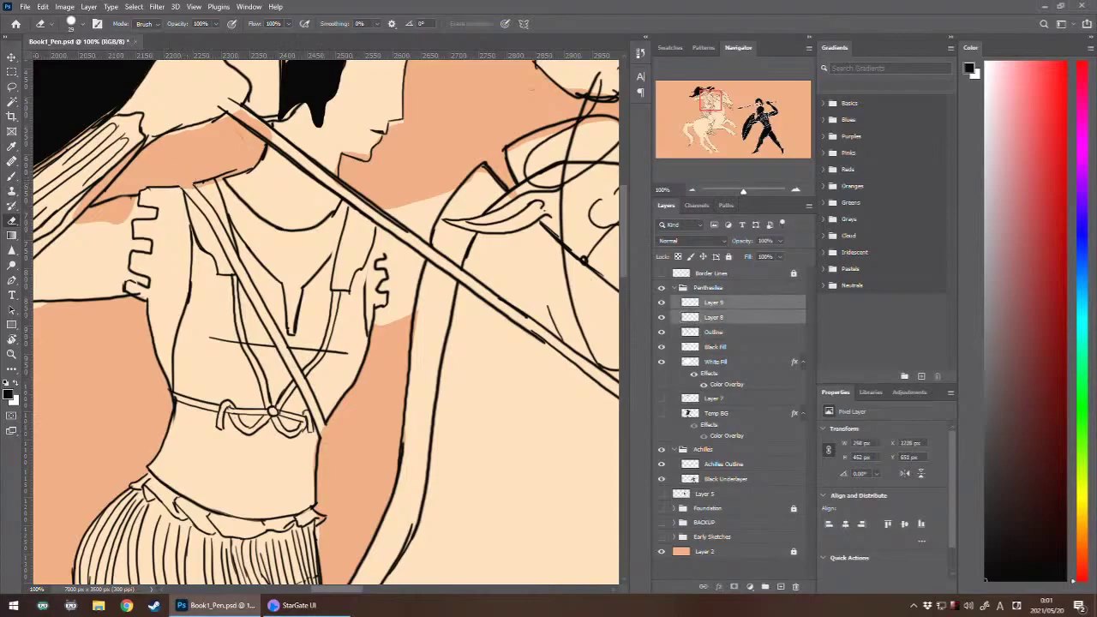
{"action": "key", "text": "ctrl+e"}
- Touch up the diagonal strap's ends at the near shoulder and the far waist with short brush strokes
{"action": "key", "text": "b"}
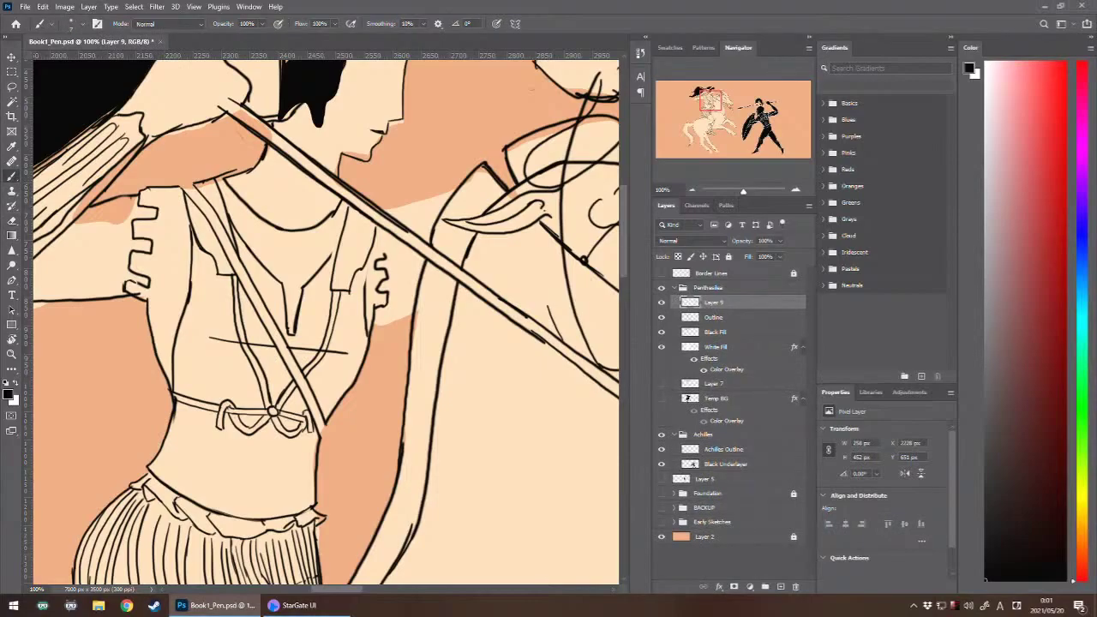
{"action": "left_click_drag", "start_coordinate": [177, 182], "coordinate": [187, 188]}
{"action": "key", "text": "ctrl+z"}
{"action": "left_click_drag", "start_coordinate": [321, 437], "coordinate": [325, 428]}
{"action": "key", "text": "ctrl+z"}
{"action": "key", "text": "super+x"}
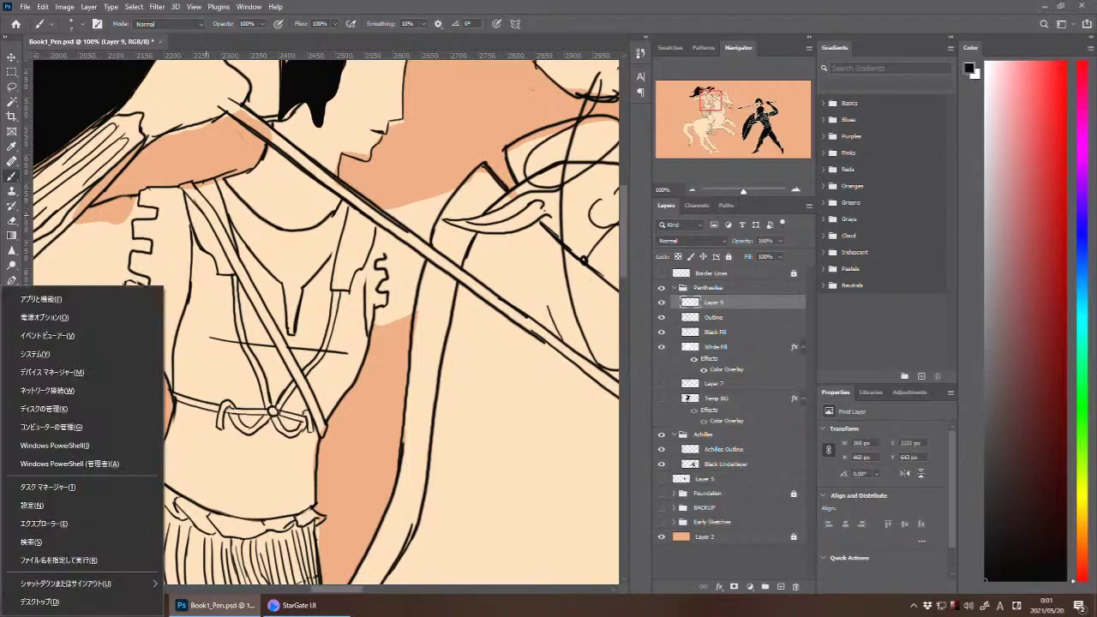
{"action": "key", "text": "Escape"}
{"action": "left_click_drag", "start_coordinate": [216, 228], "coordinate": [243, 280]}
{"action": "key", "text": "ctrl+z"}
{"action": "left_click_drag", "start_coordinate": [217, 228], "coordinate": [269, 331]}
{"action": "key", "text": "ctrl+z"}
{"action": "left_click_drag", "start_coordinate": [197, 204], "coordinate": [297, 384]}
{"action": "key", "text": "ctrl+z"}
{"action": "left_click_drag", "start_coordinate": [323, 436], "coordinate": [298, 384]}
{"action": "key", "text": "ctrl+z"}
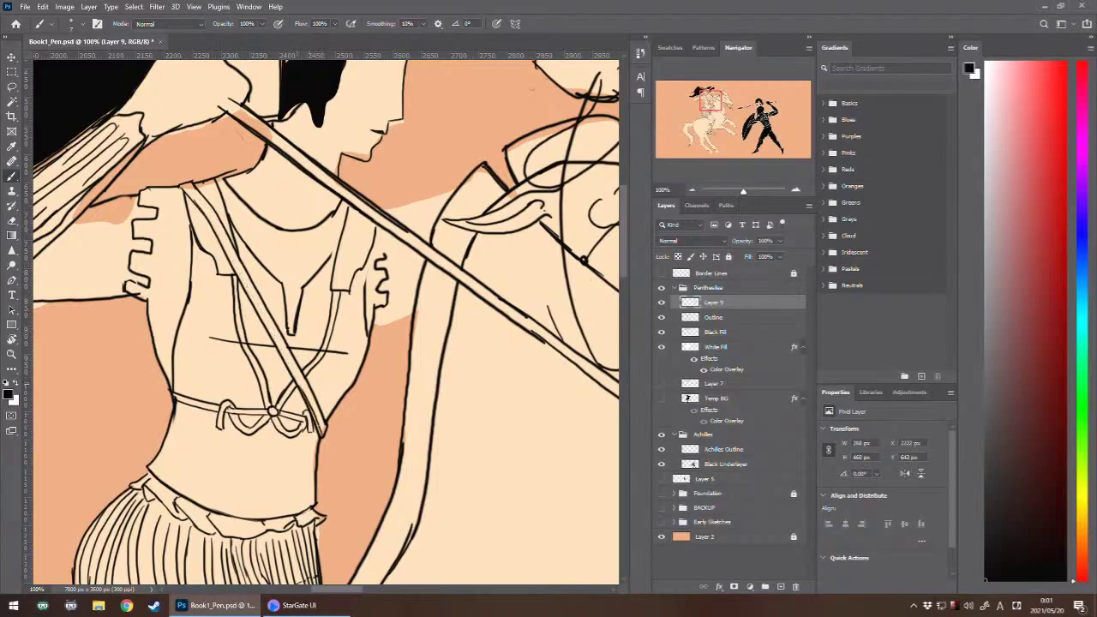
{"action": "key", "text": "ctrl+z"}
{"action": "left_click_drag", "start_coordinate": [323, 433], "coordinate": [277, 327]}
{"action": "key", "text": "ctrl+z"}
{"action": "left_click_drag", "start_coordinate": [241, 278], "coordinate": [295, 378]}
{"action": "key", "text": "ctrl+z"}
{"action": "left_click_drag", "start_coordinate": [240, 273], "coordinate": [302, 380]}
{"action": "key", "text": "ctrl+z"}
- Merge the diagonal strap's layer with the Outline layer, keeping the result as the Outline layer
{"action": "key", "text": "ctrl+minus"}
{"action": "key", "text": "ctrl+plus"}
{"action": "key", "text": "ctrl+e"}
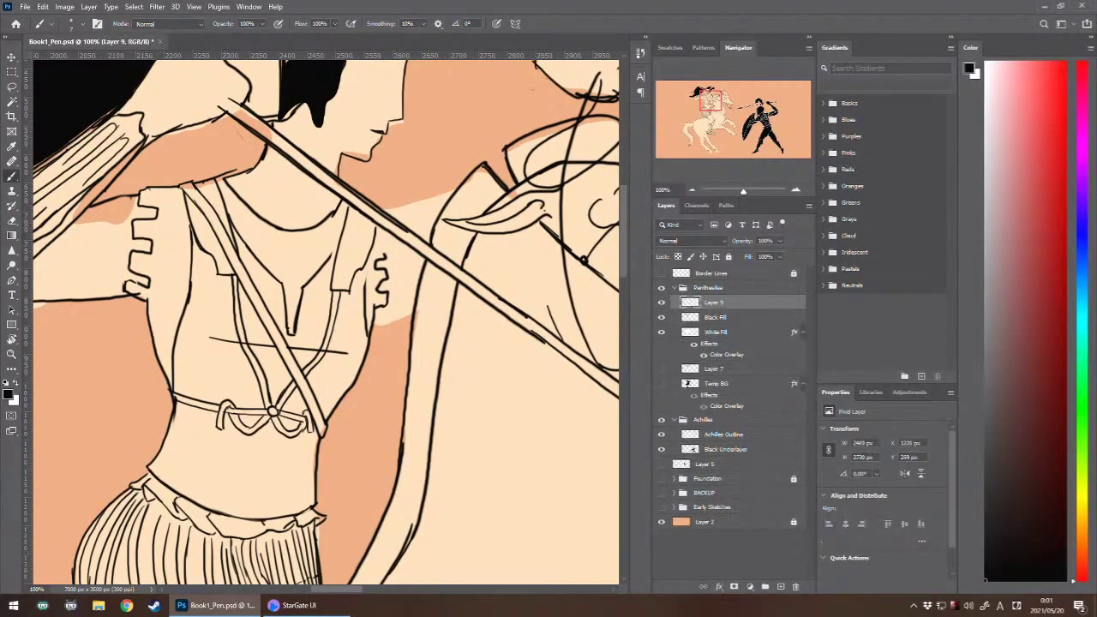
{"action": "key", "text": "ctrl+z"}
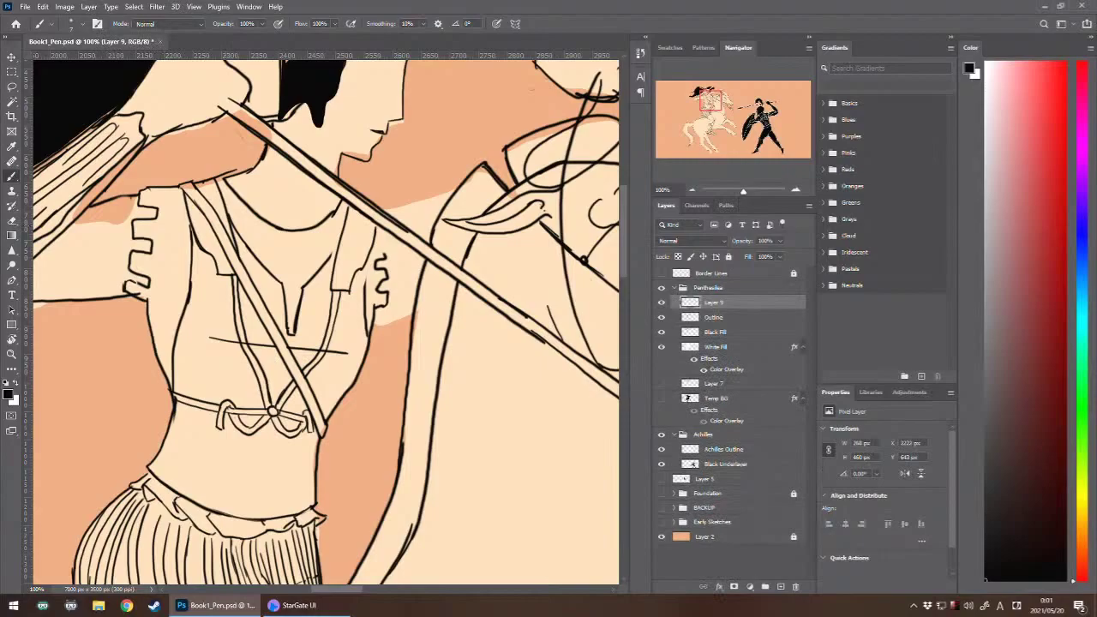
{"action": "key", "text": "ctrl+e"}
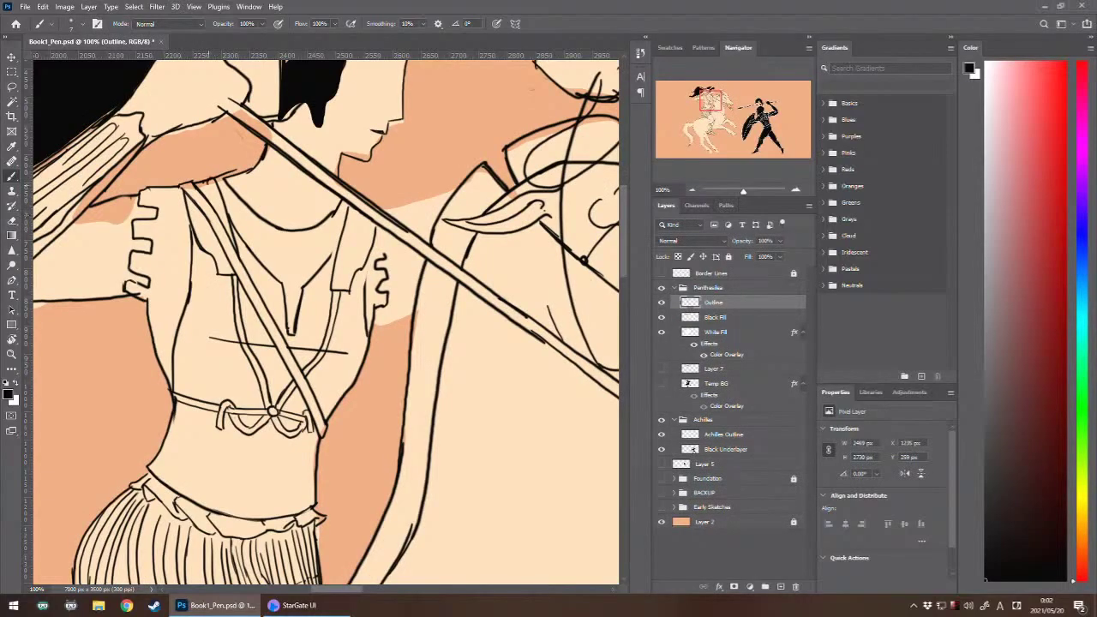
- Draw an inner border line along the near shoulder flap, beside the diagonal strap
{"action": "left_click_drag", "start_coordinate": [209, 180], "coordinate": [226, 227]}
{"action": "key", "text": "ctrl+z"}
{"action": "key", "text": "ctrl+z"}
{"action": "mouse_move", "coordinate": [208, 180]}
{"action": "left_mouse_down"}
{"action": "mouse_move", "coordinate": [223, 227]}
{"action": "mouse_move", "coordinate": [208, 183]}
{"action": "left_mouse_up"}
{"action": "key", "text": "ctrl+z"}
{"action": "key", "text": "ctrl+z"}
{"action": "left_click_drag", "start_coordinate": [223, 228], "coordinate": [213, 190]}
{"action": "left_click_drag", "start_coordinate": [195, 209], "coordinate": [209, 246]}
{"action": "key", "text": "ctrl+z"}
{"action": "left_click_drag", "start_coordinate": [194, 204], "coordinate": [217, 256]}
{"action": "left_click_drag", "start_coordinate": [204, 216], "coordinate": [219, 242]}
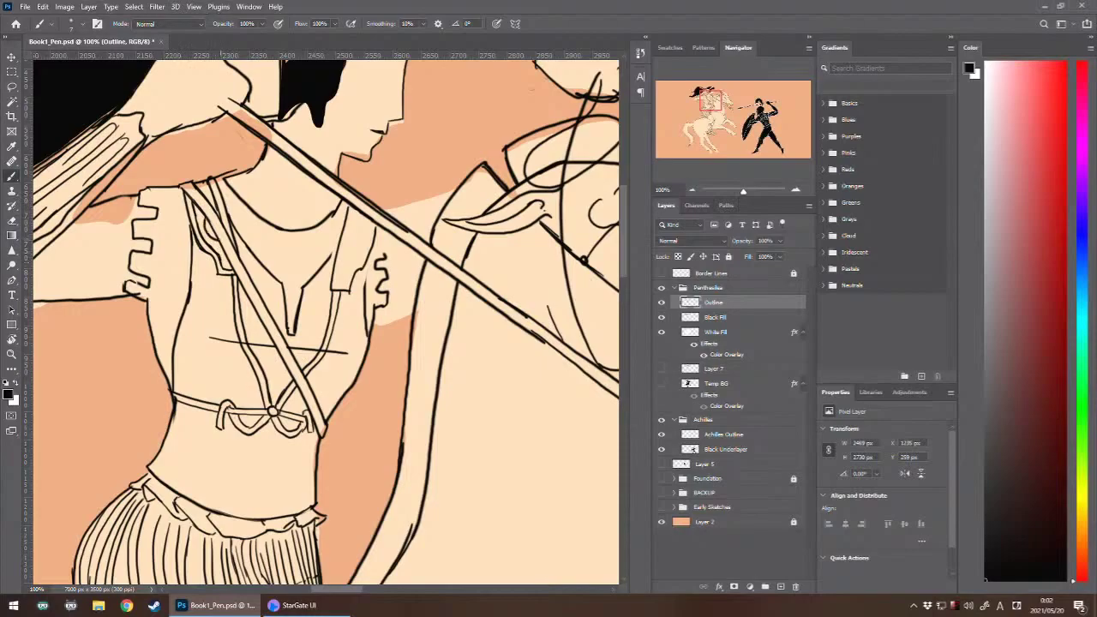
{"action": "key", "text": "ctrl+z"}
- Draw an inner border line along the far shoulder flap and add dividing lines across both flaps
{"action": "left_click_drag", "start_coordinate": [353, 208], "coordinate": [346, 253]}
{"action": "key", "text": "ctrl+z"}
{"action": "left_click_drag", "start_coordinate": [352, 209], "coordinate": [336, 288]}
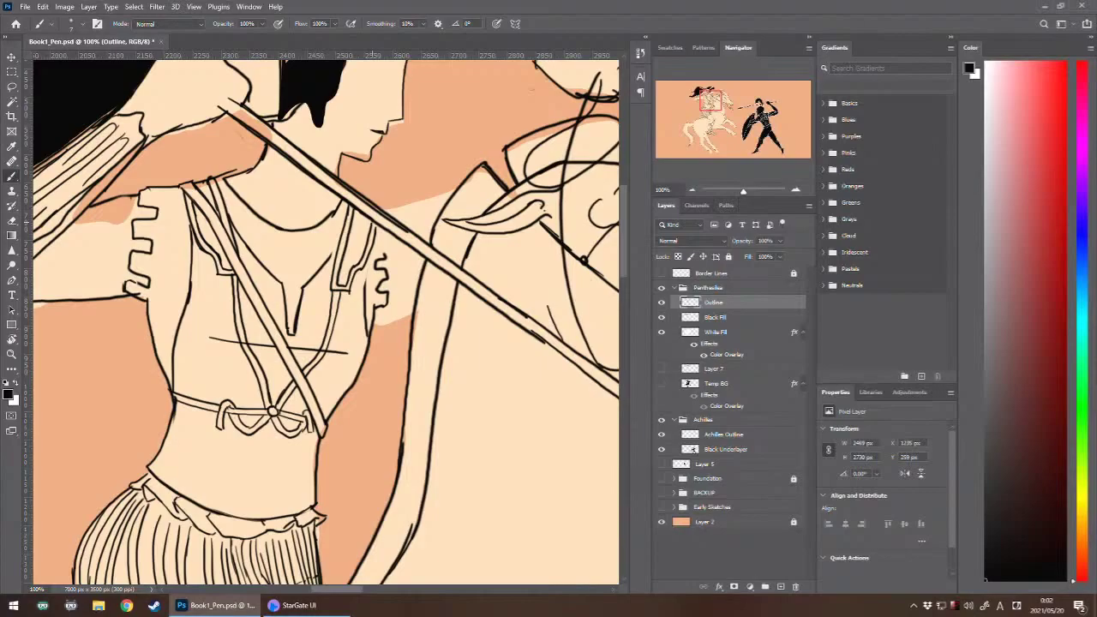
{"action": "left_click_drag", "start_coordinate": [191, 218], "coordinate": [192, 229]}
{"action": "left_click_drag", "start_coordinate": [200, 235], "coordinate": [217, 244]}
{"action": "key", "text": "ctrl+z"}
- Fill the lower sections of both shoulder flaps with black on the Black Fill layer
{"action": "left_click", "coordinate": [715, 317]}
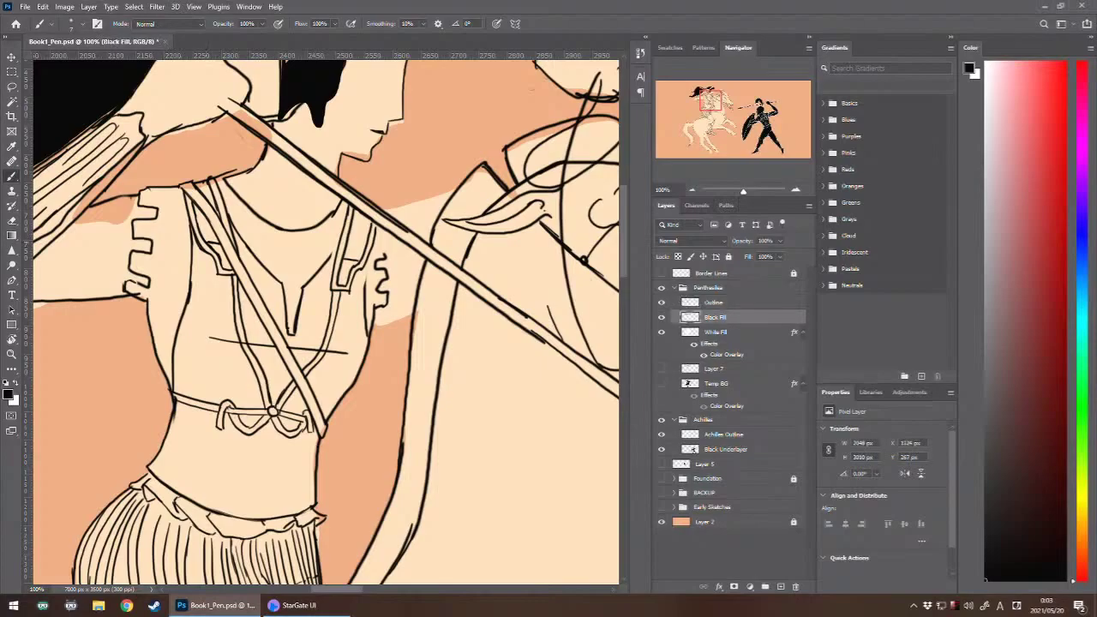
{"action": "key", "text": "l"}
{"action": "mouse_move", "coordinate": [345, 259]}
{"action": "left_mouse_down"}
{"action": "mouse_move", "coordinate": [370, 269]}
{"action": "mouse_move", "coordinate": [341, 295]}
{"action": "mouse_move", "coordinate": [346, 262]}
{"action": "left_mouse_up"}
{"action": "key", "text": "alt+BackSpace"}
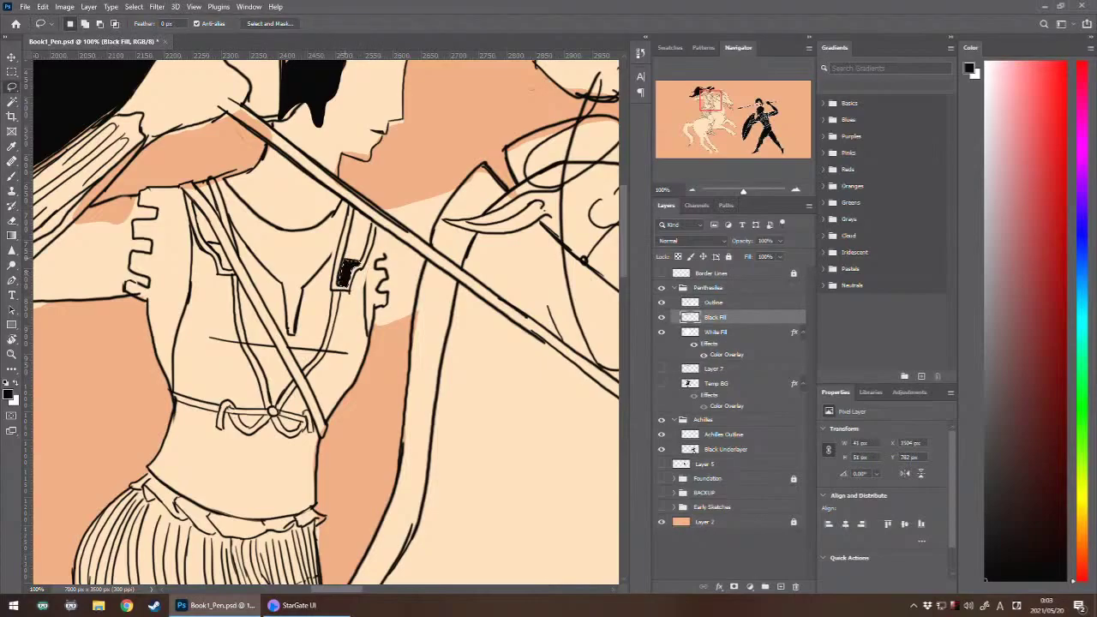
{"action": "key", "text": "ctrl+d"}
{"action": "mouse_move", "coordinate": [219, 257]}
{"action": "left_mouse_down"}
{"action": "mouse_move", "coordinate": [238, 276]}
{"action": "mouse_move", "coordinate": [233, 257]}
{"action": "mouse_move", "coordinate": [219, 257]}
{"action": "left_mouse_up"}
{"action": "key", "text": "alt+BackSpace"}
{"action": "key", "text": "ctrl+d"}
{"action": "key", "text": "m"}
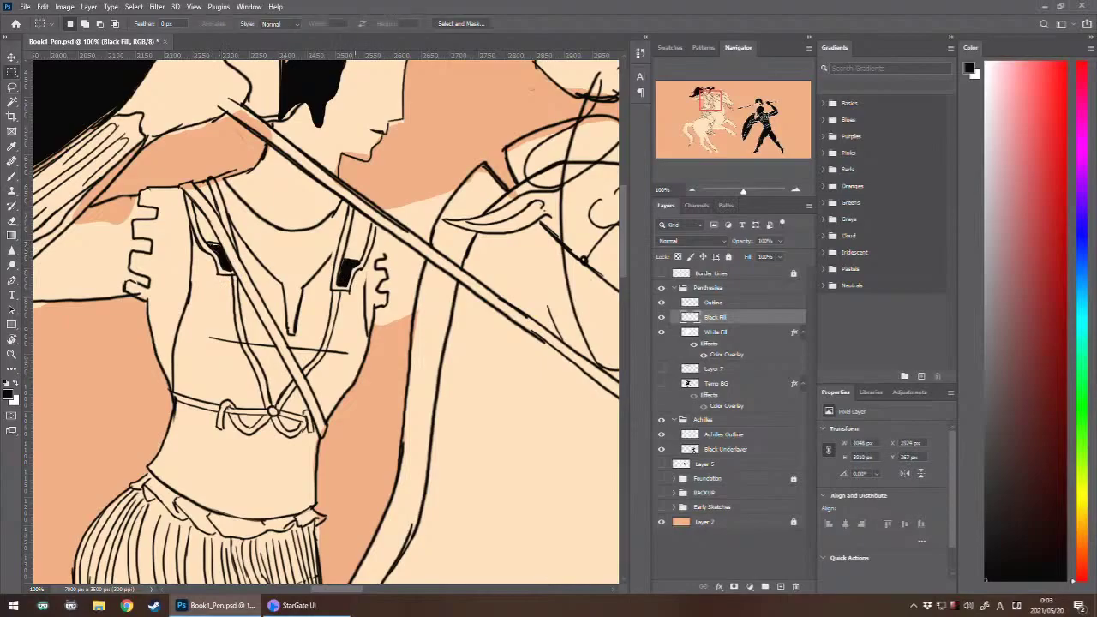
{"action": "key", "text": "b"}
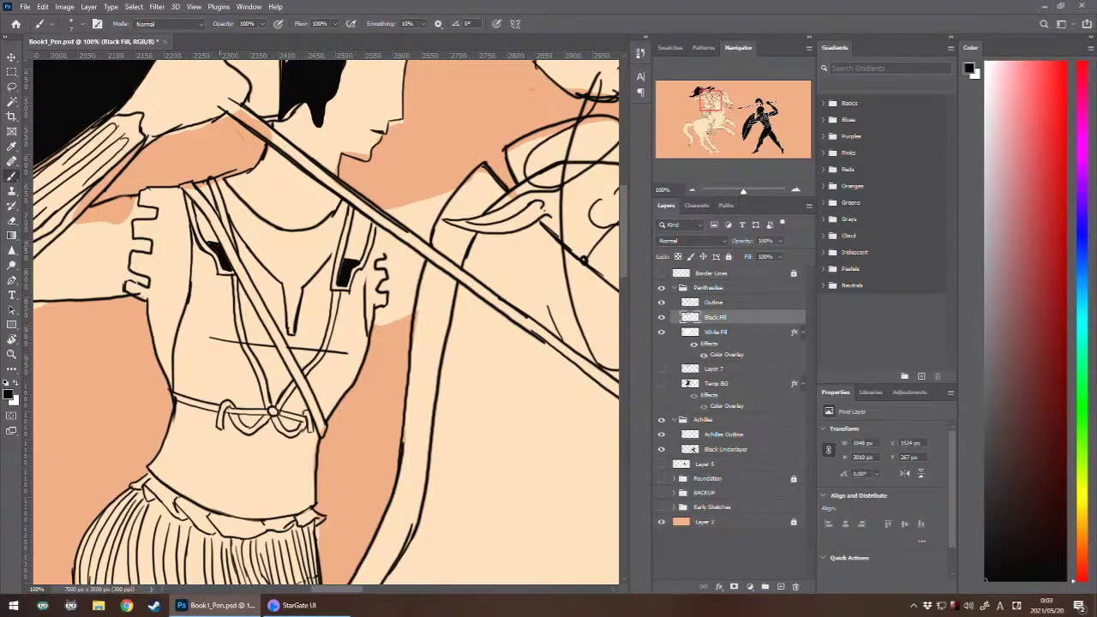
- Draw a small round stud with a star inside on the far shoulder flap, on the Outline layer
{"action": "left_click", "coordinate": [714, 303]}
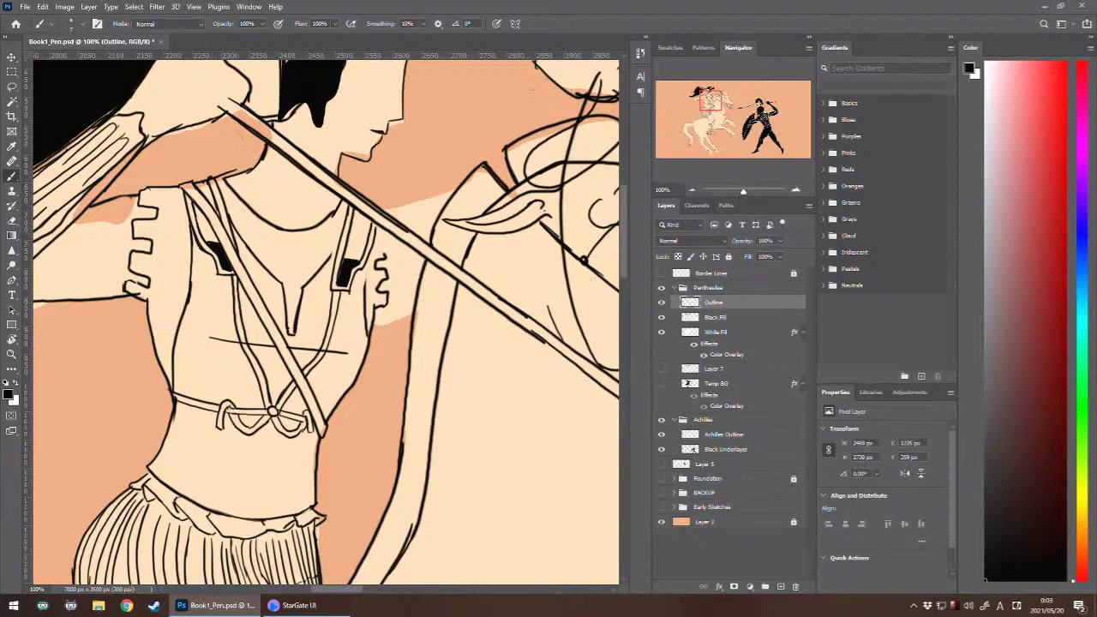
{"action": "left_click_drag", "start_coordinate": [357, 231], "coordinate": [355, 248]}
{"action": "key", "text": "ctrl+z"}
{"action": "key", "text": "ctrl+z"}
{"action": "key", "text": "ctrl+z"}
- Erase and redraw the line running from the near shoulder up to the neck, and touch up the front of the neck
{"action": "left_click_drag", "start_coordinate": [224, 177], "coordinate": [233, 191]}
{"action": "key", "text": "e"}
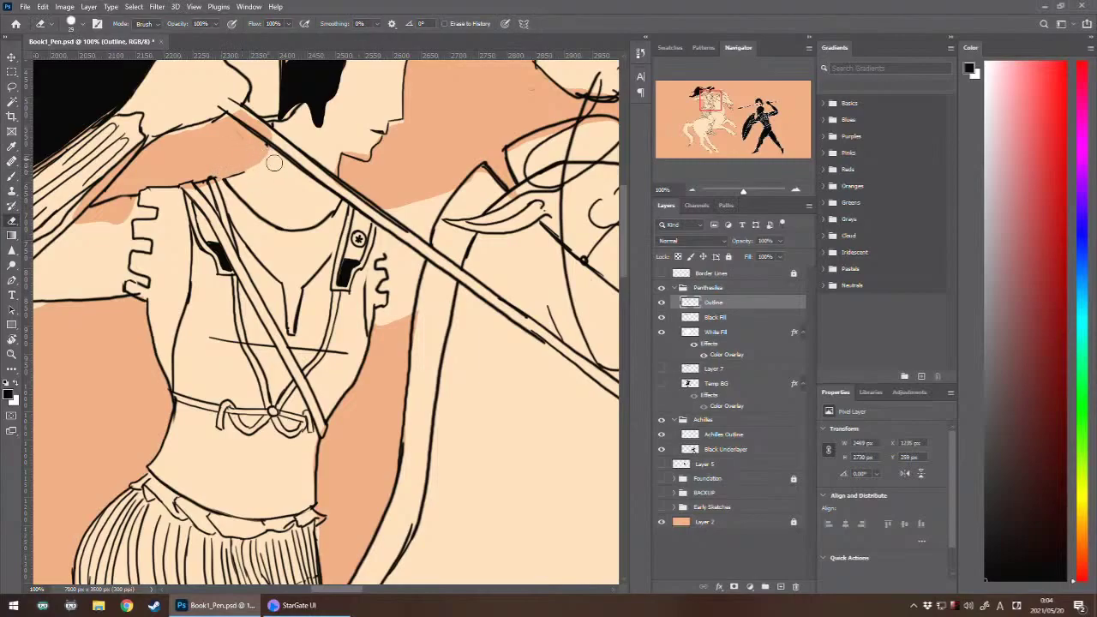
{"action": "key", "text": "b"}
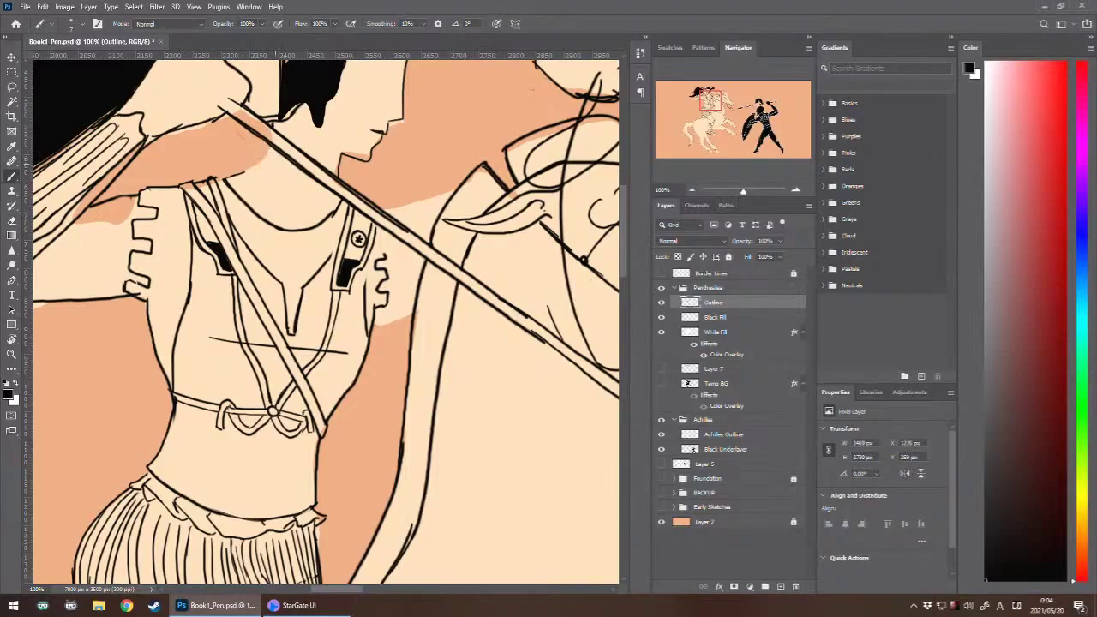
{"action": "mouse_move", "coordinate": [216, 178]}
{"action": "left_mouse_down"}
{"action": "mouse_move", "coordinate": [244, 173]}
{"action": "mouse_move", "coordinate": [268, 146]}
{"action": "left_mouse_up"}
{"action": "key", "text": "ctrl+z"}
{"action": "key", "text": "ctrl+z"}
{"action": "left_click_drag", "start_coordinate": [228, 178], "coordinate": [272, 144]}
{"action": "key", "text": "ctrl+z"}
{"action": "left_click_drag", "start_coordinate": [341, 155], "coordinate": [337, 177]}
- Draw small curling scroll lines above the belt knot on both sides of the chest
{"action": "left_click_drag", "start_coordinate": [272, 366], "coordinate": [265, 386]}
{"action": "left_click_drag", "start_coordinate": [261, 380], "coordinate": [221, 385]}
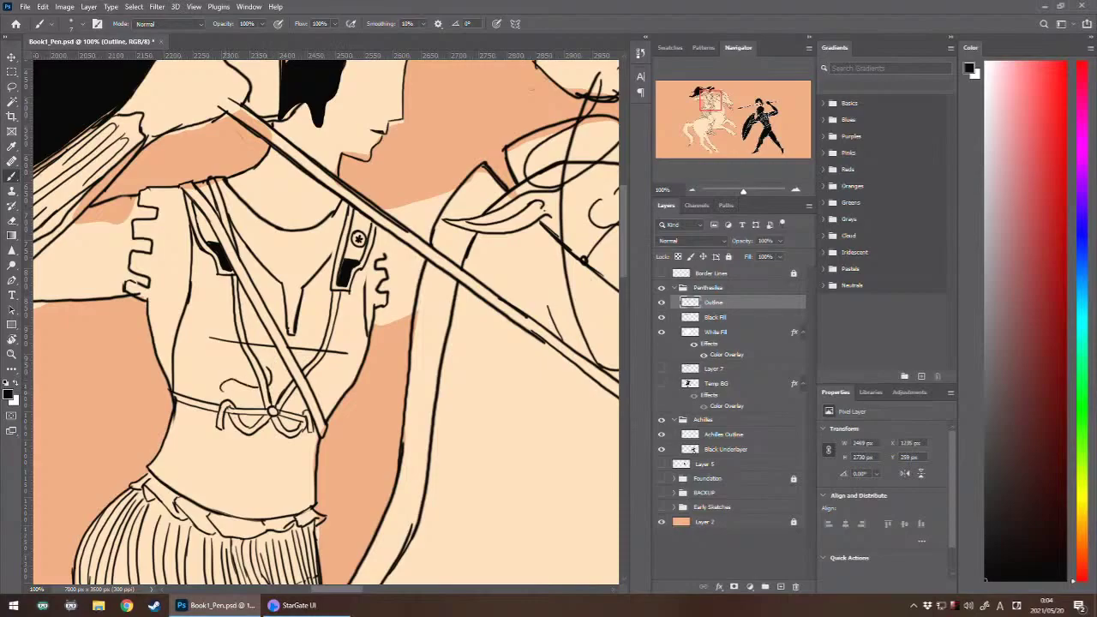
{"action": "mouse_move", "coordinate": [286, 373]}
{"action": "left_mouse_down"}
{"action": "mouse_move", "coordinate": [284, 386]}
{"action": "mouse_move", "coordinate": [320, 410]}
{"action": "left_mouse_up"}
{"action": "left_click_drag", "start_coordinate": [257, 357], "coordinate": [273, 352]}
- Try large spiral ornaments on both sides of the chest on the Outline layer, and compare them zoomed out
{"action": "mouse_move", "coordinate": [221, 340]}
{"action": "left_mouse_down"}
{"action": "mouse_move", "coordinate": [210, 309]}
{"action": "mouse_move", "coordinate": [230, 296]}
{"action": "mouse_move", "coordinate": [259, 312]}
{"action": "left_mouse_up"}
{"action": "key", "text": "ctrl+z"}
{"action": "mouse_move", "coordinate": [255, 356]}
{"action": "left_mouse_down"}
{"action": "mouse_move", "coordinate": [233, 348]}
{"action": "mouse_move", "coordinate": [214, 295]}
{"action": "mouse_move", "coordinate": [245, 292]}
{"action": "left_mouse_up"}
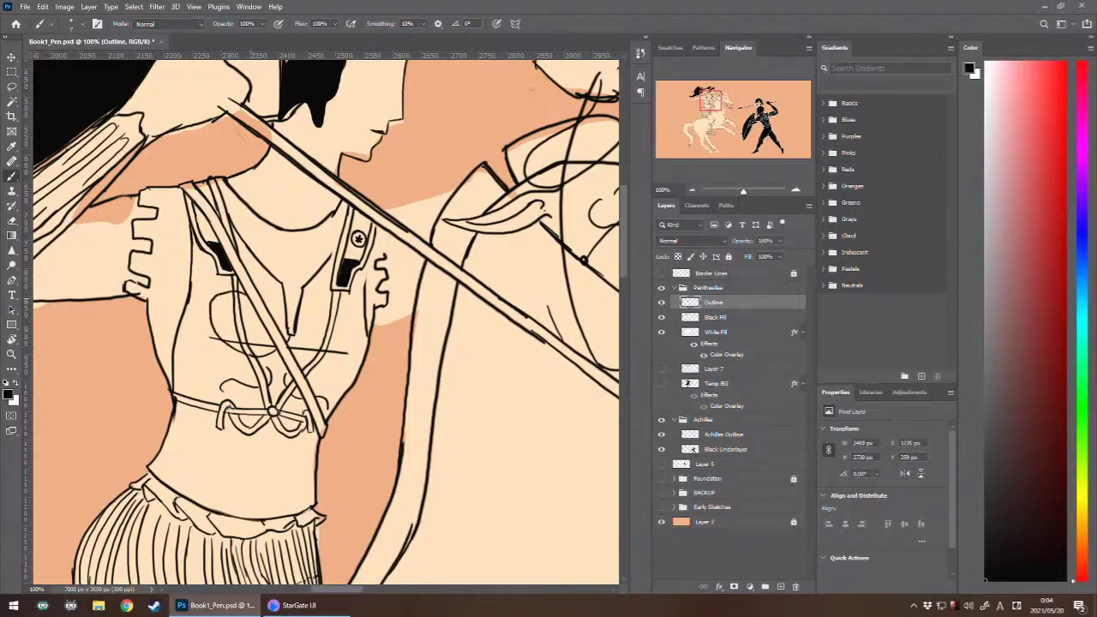
{"action": "left_click_drag", "start_coordinate": [263, 333], "coordinate": [247, 312]}
{"action": "key", "text": "ctrl+z"}
{"action": "mouse_move", "coordinate": [263, 332]}
{"action": "left_mouse_down"}
{"action": "mouse_move", "coordinate": [230, 319]}
{"action": "mouse_move", "coordinate": [360, 355]}
{"action": "mouse_move", "coordinate": [332, 310]}
{"action": "left_mouse_up"}
{"action": "key", "text": "ctrl+z"}
{"action": "key", "text": "ctrl+z"}
{"action": "mouse_move", "coordinate": [292, 344]}
{"action": "left_mouse_down"}
{"action": "mouse_move", "coordinate": [351, 341]}
{"action": "mouse_move", "coordinate": [324, 314]}
{"action": "mouse_move", "coordinate": [350, 360]}
{"action": "mouse_move", "coordinate": [315, 314]}
{"action": "mouse_move", "coordinate": [343, 347]}
{"action": "mouse_move", "coordinate": [326, 334]}
{"action": "left_mouse_up"}
{"action": "key", "text": "ctrl+z"}
{"action": "key", "text": "ctrl+minus"}
{"action": "key", "text": "ctrl+minus"}
{"action": "key", "text": "ctrl+minus"}
{"action": "key", "text": "ctrl+minus"}
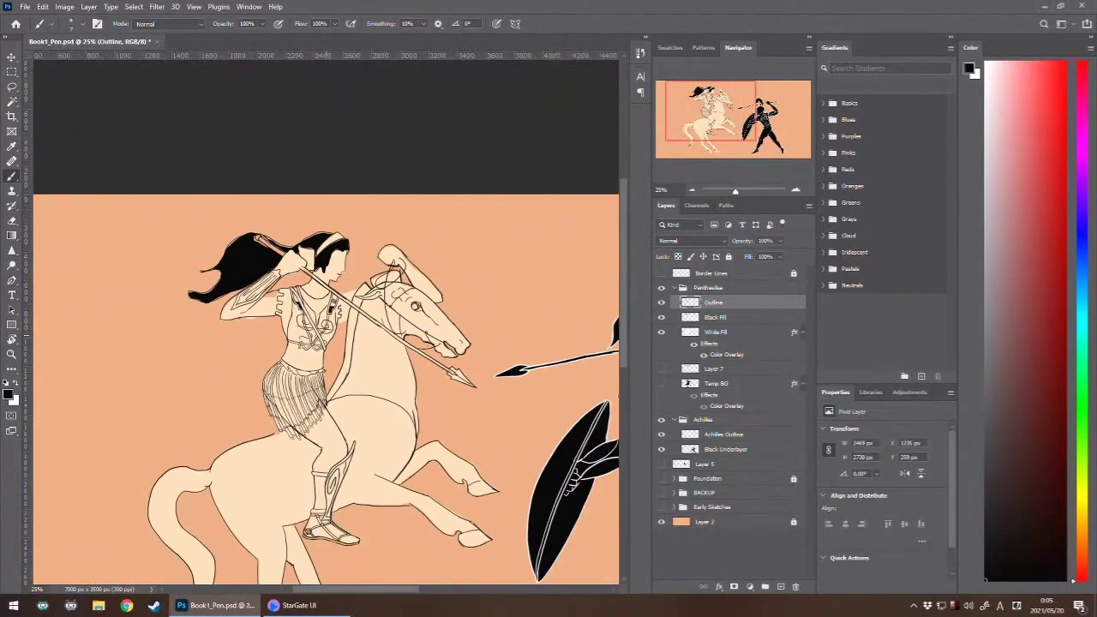
{"action": "key", "text": "ctrl+plus"}
{"action": "key", "text": "ctrl+plus"}
{"action": "key", "text": "ctrl+plus"}
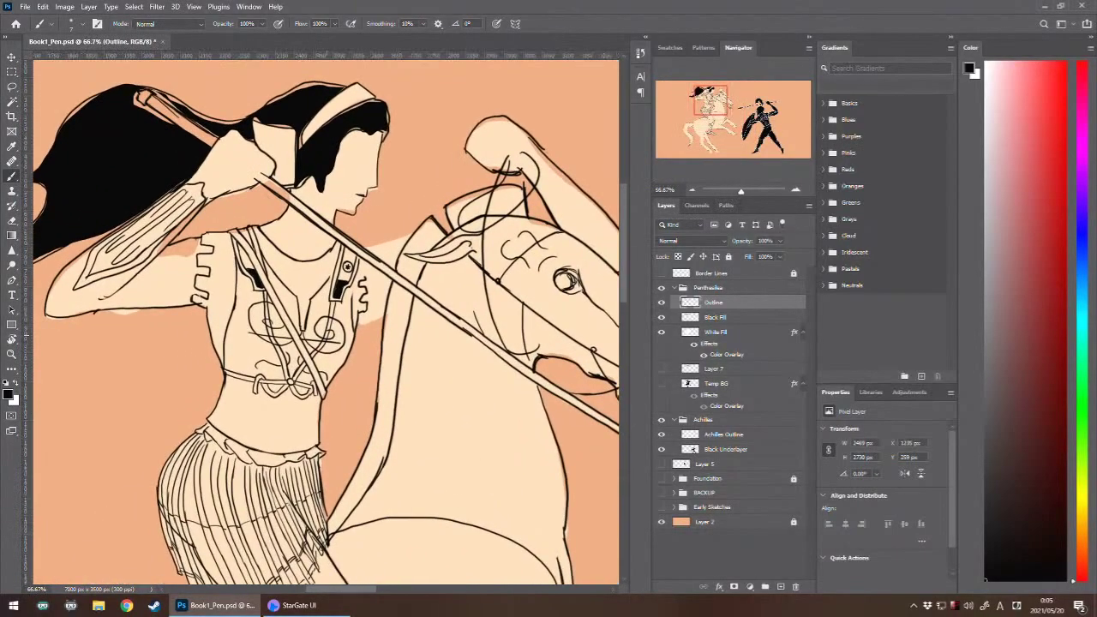
{"action": "key", "text": "ctrl+minus"}
{"action": "key", "text": "ctrl+plus"}
{"action": "key", "text": "ctrl+plus"}
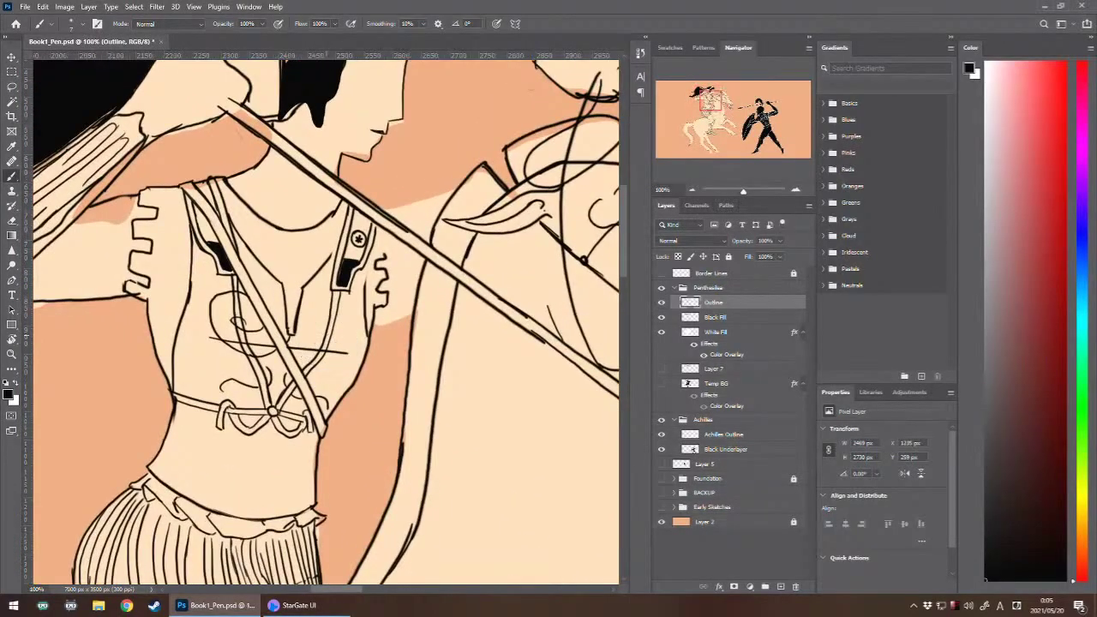
{"action": "key", "text": "ctrl+z"}
{"action": "key", "text": "ctrl+z"}
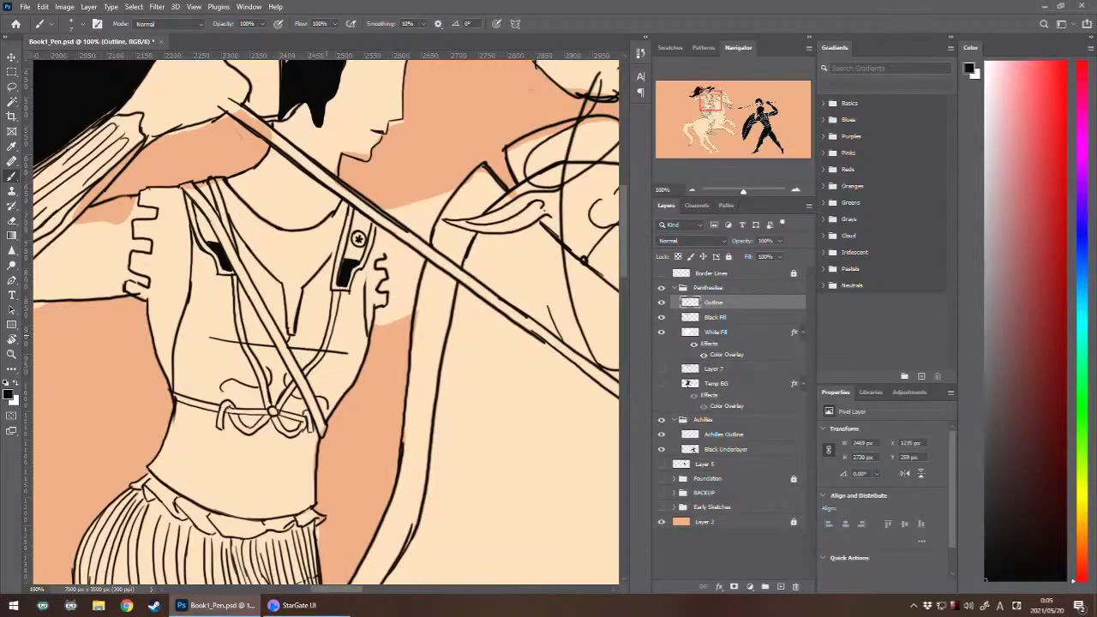
{"action": "mouse_move", "coordinate": [272, 356]}
{"action": "left_mouse_down"}
{"action": "mouse_move", "coordinate": [225, 359]}
{"action": "mouse_move", "coordinate": [215, 309]}
{"action": "left_mouse_up"}
{"action": "key", "text": "ctrl+z"}
{"action": "mouse_move", "coordinate": [274, 355]}
{"action": "left_mouse_down"}
{"action": "mouse_move", "coordinate": [201, 351]}
{"action": "mouse_move", "coordinate": [210, 309]}
{"action": "left_mouse_up"}
{"action": "key", "text": "ctrl+z"}
{"action": "mouse_move", "coordinate": [280, 360]}
{"action": "left_mouse_down"}
{"action": "mouse_move", "coordinate": [205, 346]}
{"action": "mouse_move", "coordinate": [207, 310]}
{"action": "left_mouse_up"}
{"action": "key", "text": "ctrl+z"}
{"action": "mouse_move", "coordinate": [274, 354]}
{"action": "left_mouse_down"}
{"action": "mouse_move", "coordinate": [224, 361]}
{"action": "mouse_move", "coordinate": [210, 308]}
{"action": "left_mouse_up"}
{"action": "key", "text": "ctrl+z"}
{"action": "left_click_drag", "start_coordinate": [270, 360], "coordinate": [197, 307]}
{"action": "key", "text": "ctrl+z"}
- Add a new layer and draw a large spiral ornament on it over the near side of the chest
{"action": "key", "text": "ctrl+shift+alt+n"}
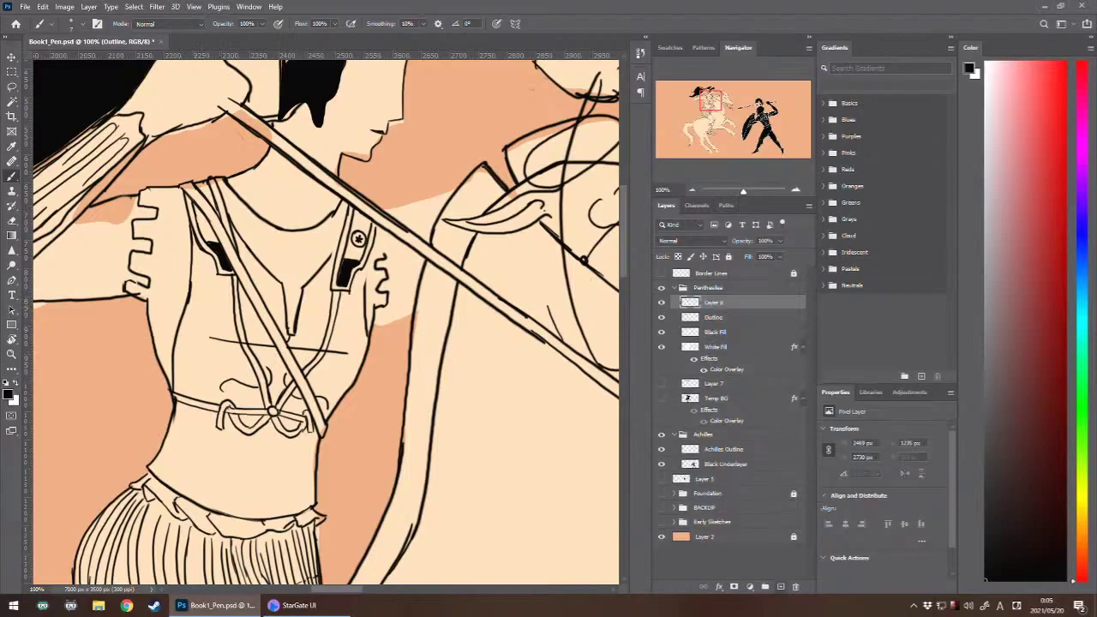
{"action": "mouse_move", "coordinate": [274, 355]}
{"action": "left_mouse_down"}
{"action": "mouse_move", "coordinate": [210, 358]}
{"action": "mouse_move", "coordinate": [197, 302]}
{"action": "left_mouse_up"}
{"action": "key", "text": "ctrl+z"}
{"action": "mouse_move", "coordinate": [278, 354]}
{"action": "left_mouse_down"}
{"action": "mouse_move", "coordinate": [243, 360]}
{"action": "mouse_move", "coordinate": [253, 295]}
{"action": "left_mouse_up"}
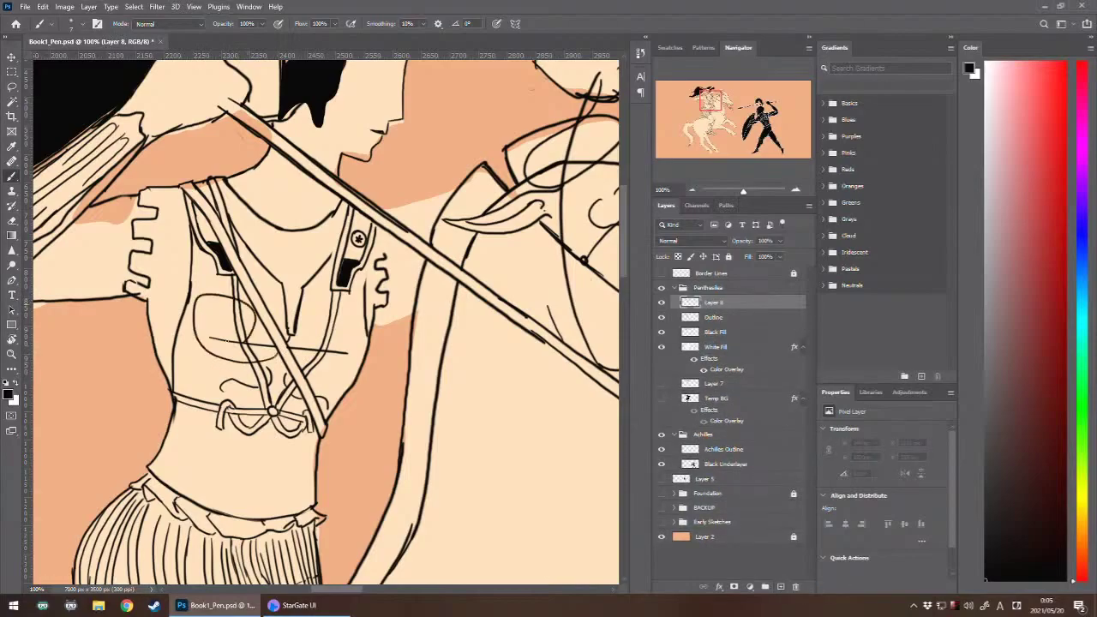
{"action": "key", "text": "ctrl+z"}
{"action": "mouse_move", "coordinate": [280, 356]}
{"action": "left_mouse_down"}
{"action": "mouse_move", "coordinate": [215, 354]}
{"action": "mouse_move", "coordinate": [198, 296]}
{"action": "mouse_move", "coordinate": [246, 361]}
{"action": "mouse_move", "coordinate": [197, 336]}
{"action": "mouse_move", "coordinate": [198, 294]}
{"action": "left_mouse_up"}
{"action": "key", "text": "ctrl+z"}
{"action": "key", "text": "ctrl+z"}
{"action": "mouse_move", "coordinate": [205, 347]}
{"action": "left_mouse_down"}
{"action": "mouse_move", "coordinate": [238, 298]}
{"action": "mouse_move", "coordinate": [247, 307]}
{"action": "mouse_move", "coordinate": [221, 344]}
{"action": "mouse_move", "coordinate": [232, 323]}
{"action": "mouse_move", "coordinate": [230, 335]}
{"action": "left_mouse_up"}
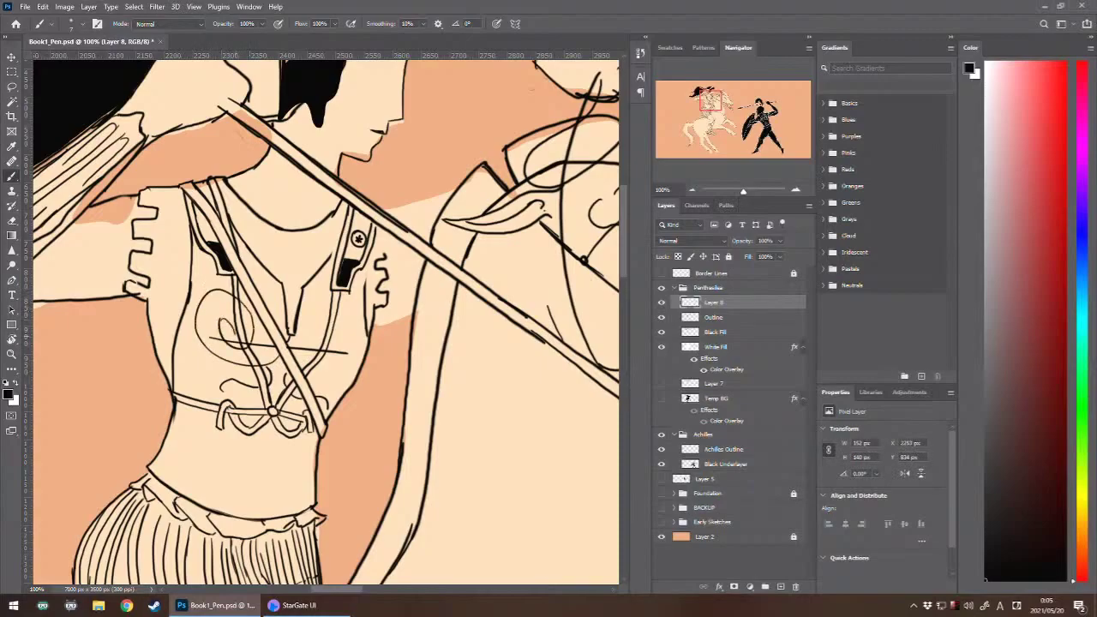
- Erase the horizontal guide line across the chest on the Outline layer
{"action": "key", "text": "ctrl+minus"}
{"action": "key", "text": "ctrl+minus"}
{"action": "key", "text": "ctrl+minus"}
{"action": "key", "text": "ctrl+minus"}
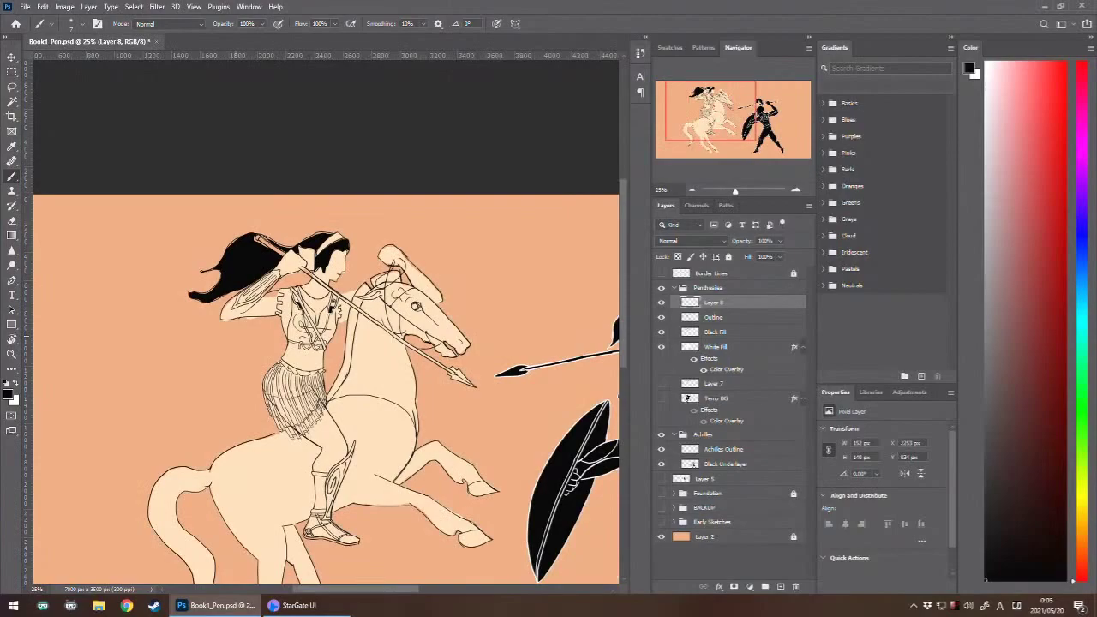
{"action": "key", "text": "ctrl+plus"}
{"action": "key", "text": "ctrl+plus"}
{"action": "key", "text": "ctrl+plus"}
{"action": "key", "text": "ctrl+plus"}
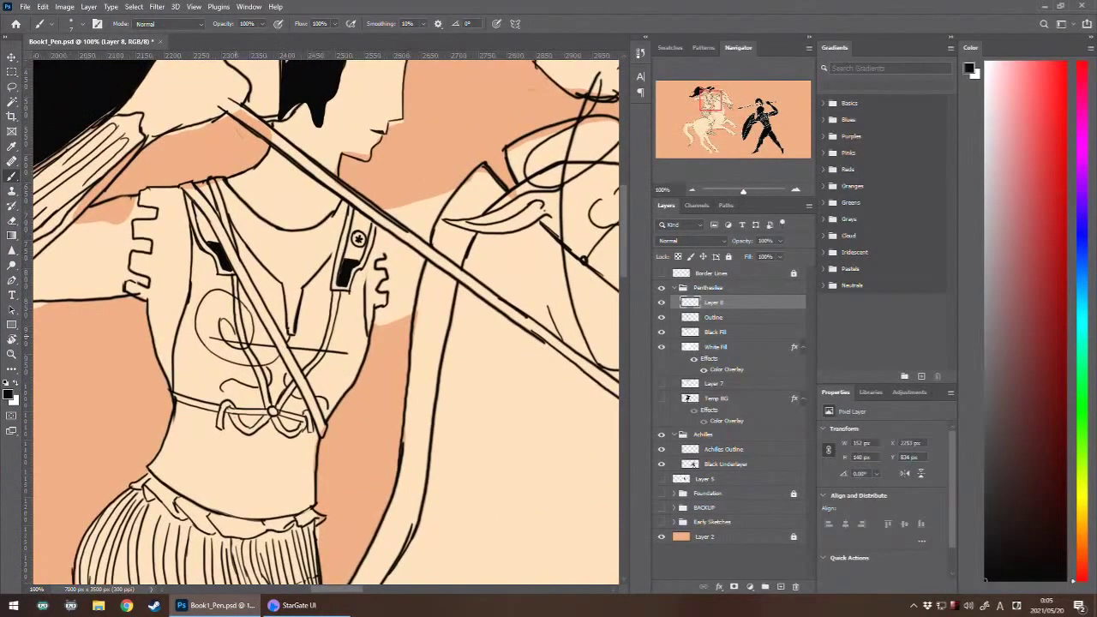
{"action": "left_click", "coordinate": [714, 317]}
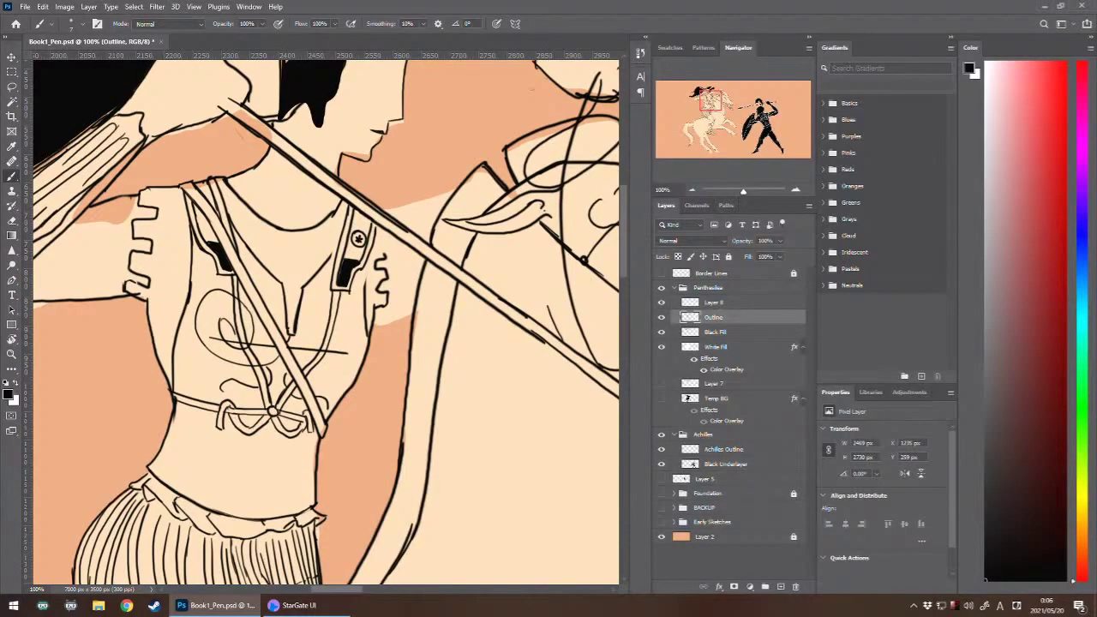
{"action": "key", "text": "e"}
{"action": "left_click_drag", "start_coordinate": [214, 338], "coordinate": [351, 353]}
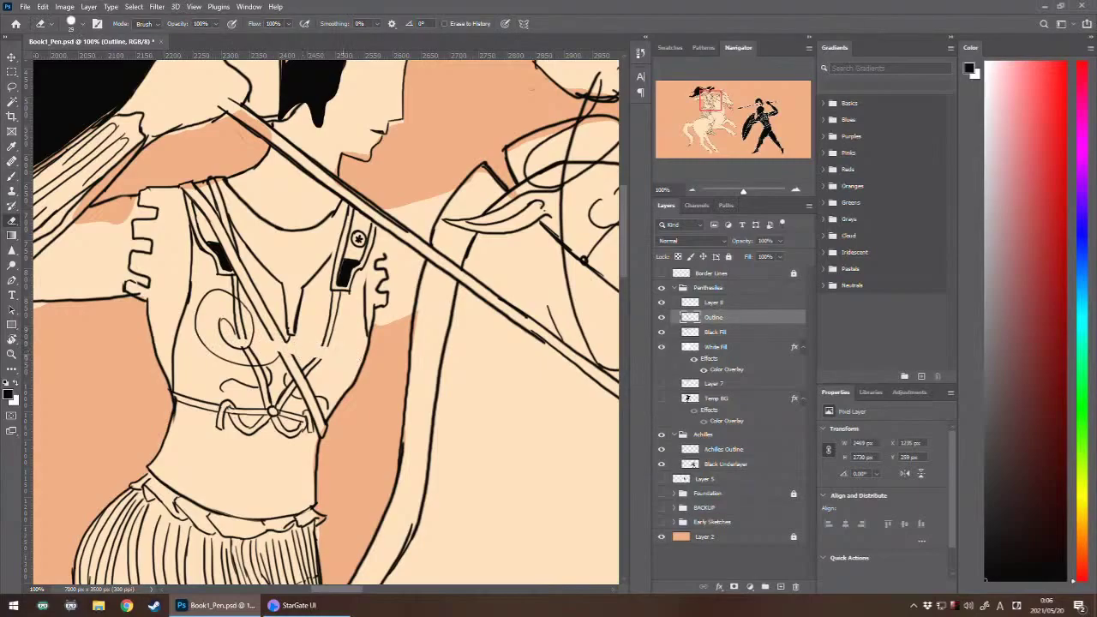
- Redraw the diagonal strap's edge across the gap left by the erased chest line
{"action": "key", "text": "ctrl+minus"}
{"action": "key", "text": "ctrl+minus"}
{"action": "key", "text": "ctrl+minus"}
{"action": "key", "text": "ctrl+minus"}
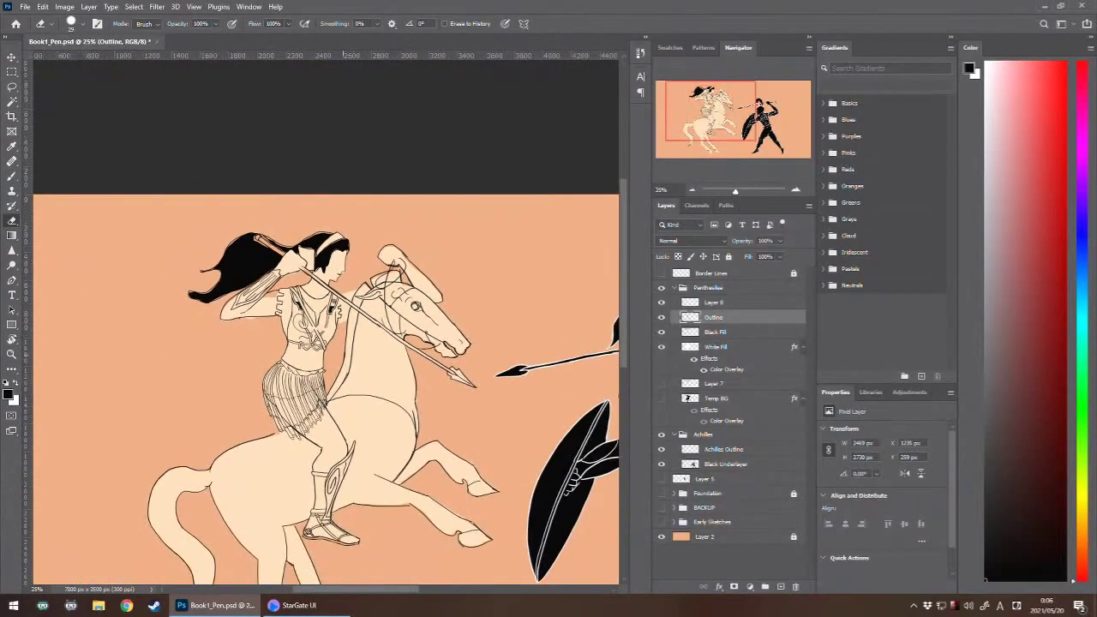
{"action": "key", "text": "ctrl+plus"}
{"action": "key", "text": "ctrl+plus"}
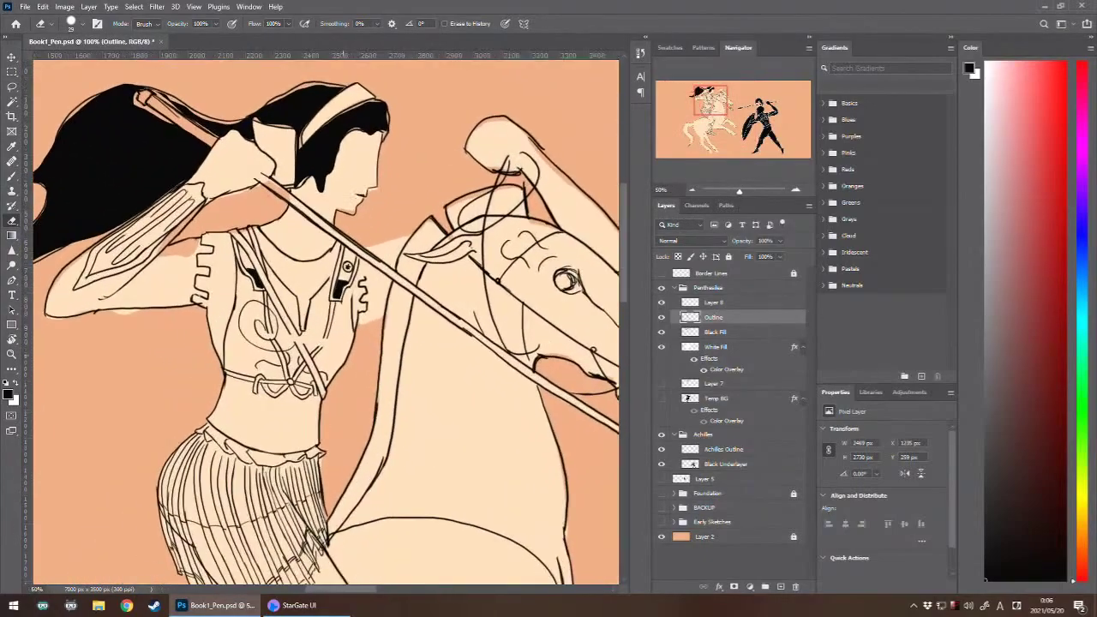
{"action": "key", "text": "ctrl+plus"}
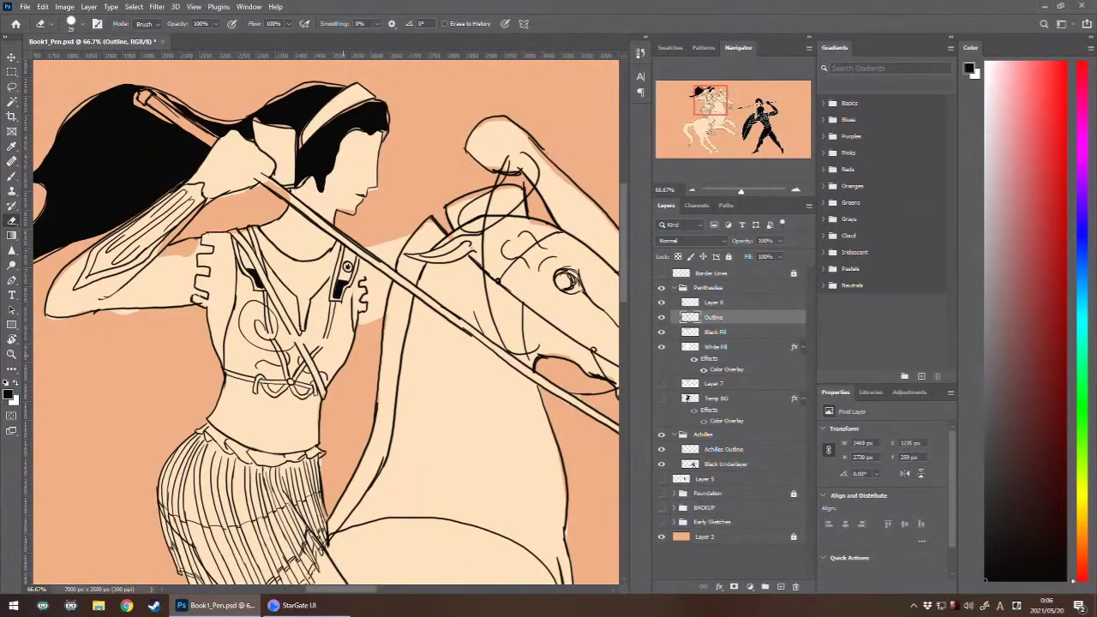
{"action": "key", "text": "b"}
{"action": "key", "text": "ctrl+plus"}
{"action": "key", "text": "ctrl+plus"}
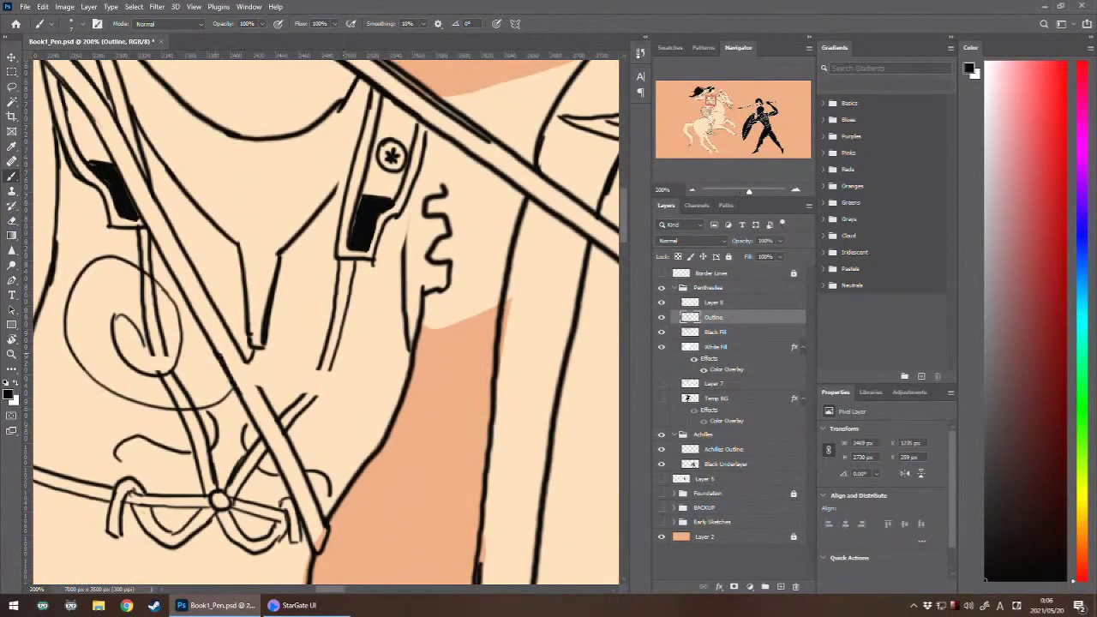
{"action": "mouse_move", "coordinate": [216, 353]}
{"action": "left_mouse_down"}
{"action": "mouse_move", "coordinate": [235, 387]}
{"action": "mouse_move", "coordinate": [265, 396]}
{"action": "left_mouse_up"}
{"action": "key", "text": "ctrl+z"}
{"action": "left_click_drag", "start_coordinate": [244, 350], "coordinate": [268, 398]}
- Erase the broken line ends of the near thin chest strap inside the spiral on the Outline layer
{"action": "key", "text": "e"}
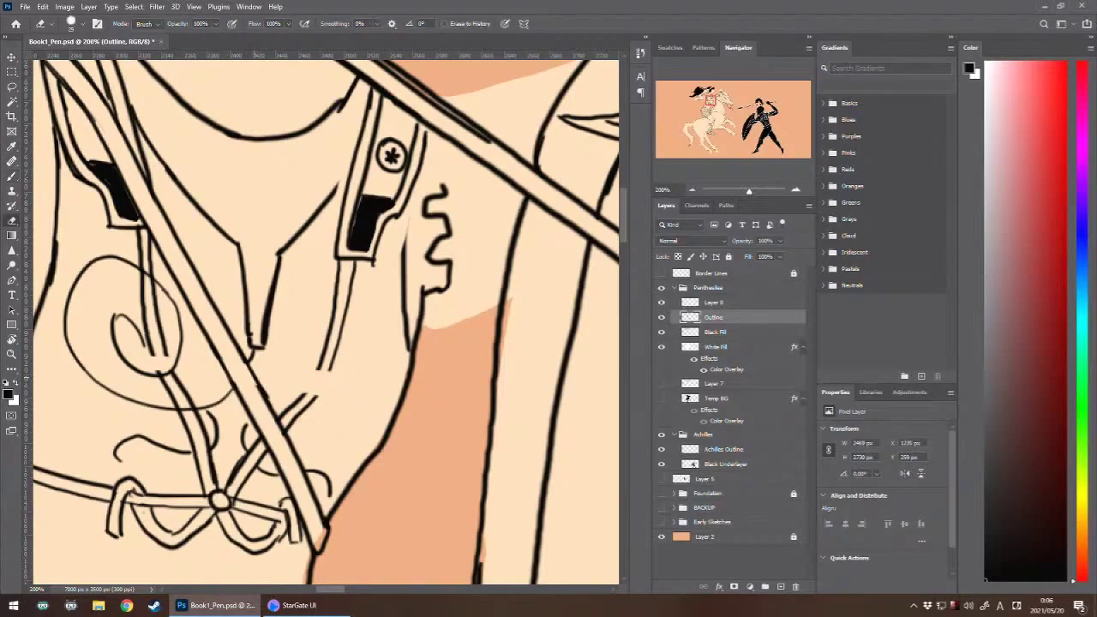
{"action": "left_click_drag", "start_coordinate": [166, 371], "coordinate": [182, 372]}
{"action": "key", "text": "alt+bracketleft"}
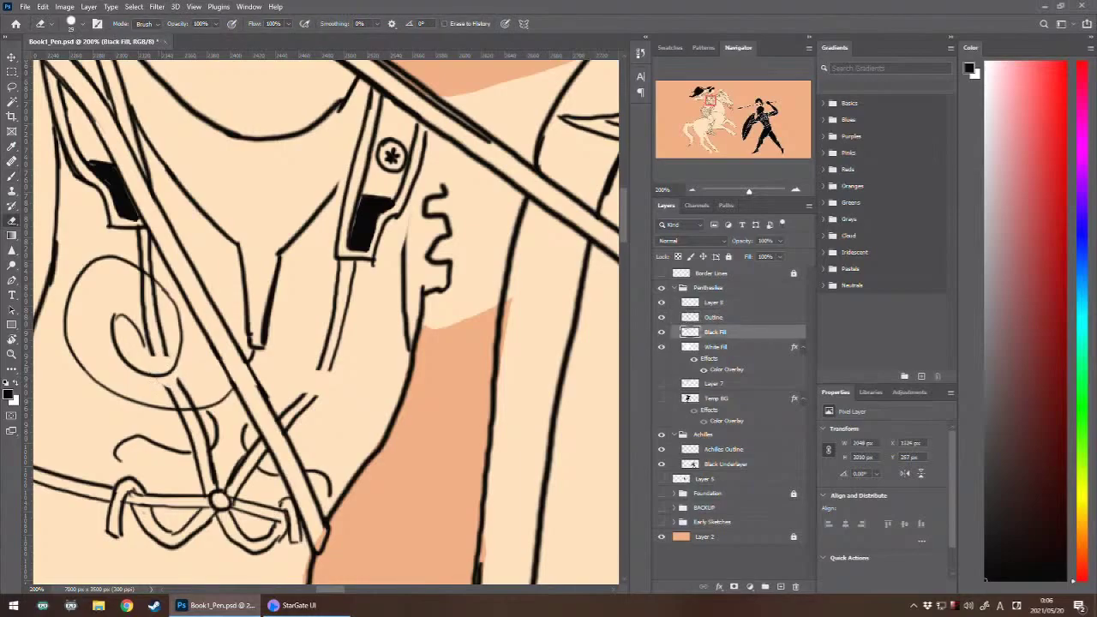
{"action": "key", "text": "alt+bracketright"}
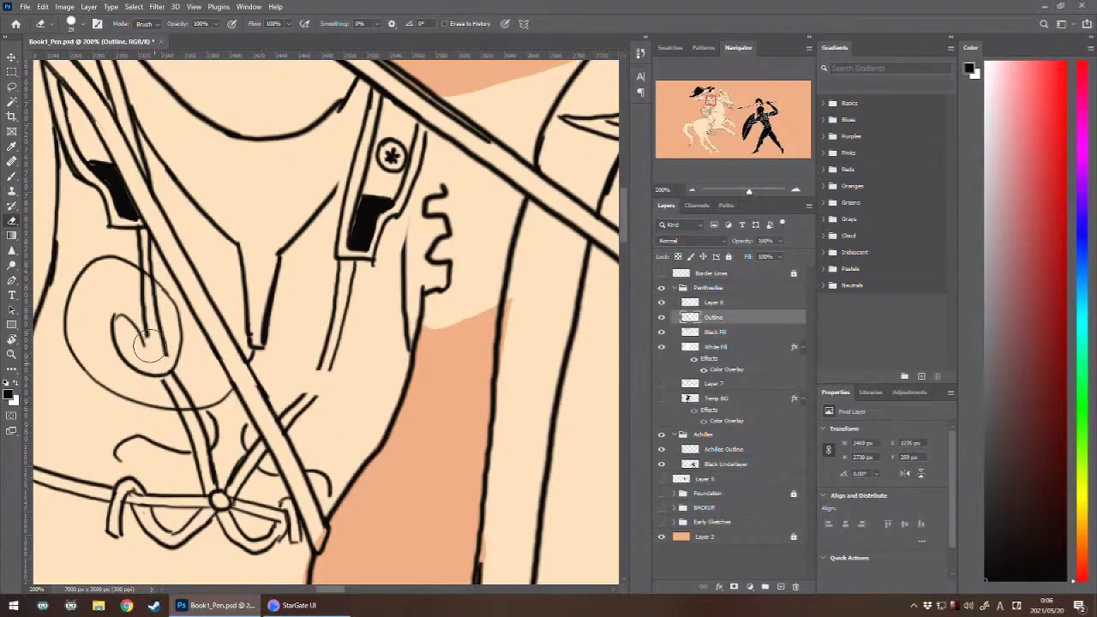
- Redraw the missing line sections of the near and far thin chest straps on the Outline layer
{"action": "key", "text": "b"}
{"action": "left_click_drag", "start_coordinate": [168, 384], "coordinate": [151, 341]}
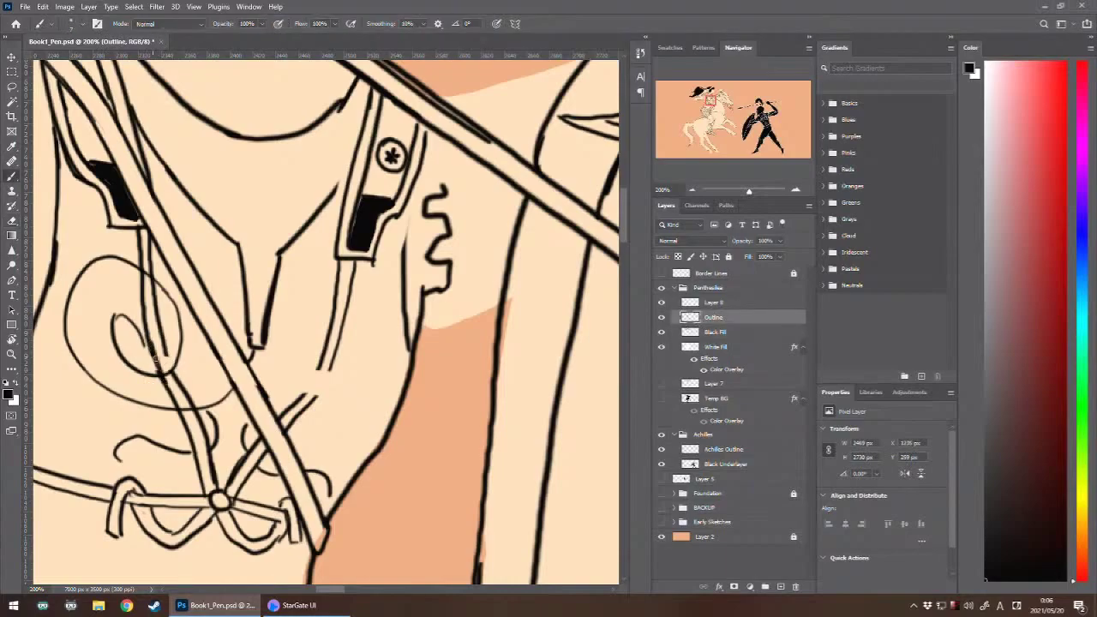
{"action": "key", "text": "ctrl+z"}
{"action": "left_click_drag", "start_coordinate": [169, 386], "coordinate": [147, 337]}
{"action": "mouse_move", "coordinate": [168, 384]}
{"action": "left_mouse_down"}
{"action": "mouse_move", "coordinate": [149, 334]}
{"action": "mouse_move", "coordinate": [164, 346]}
{"action": "left_mouse_up"}
{"action": "key", "text": "ctrl+z"}
{"action": "key", "text": "ctrl+z"}
{"action": "left_click_drag", "start_coordinate": [322, 361], "coordinate": [301, 398]}
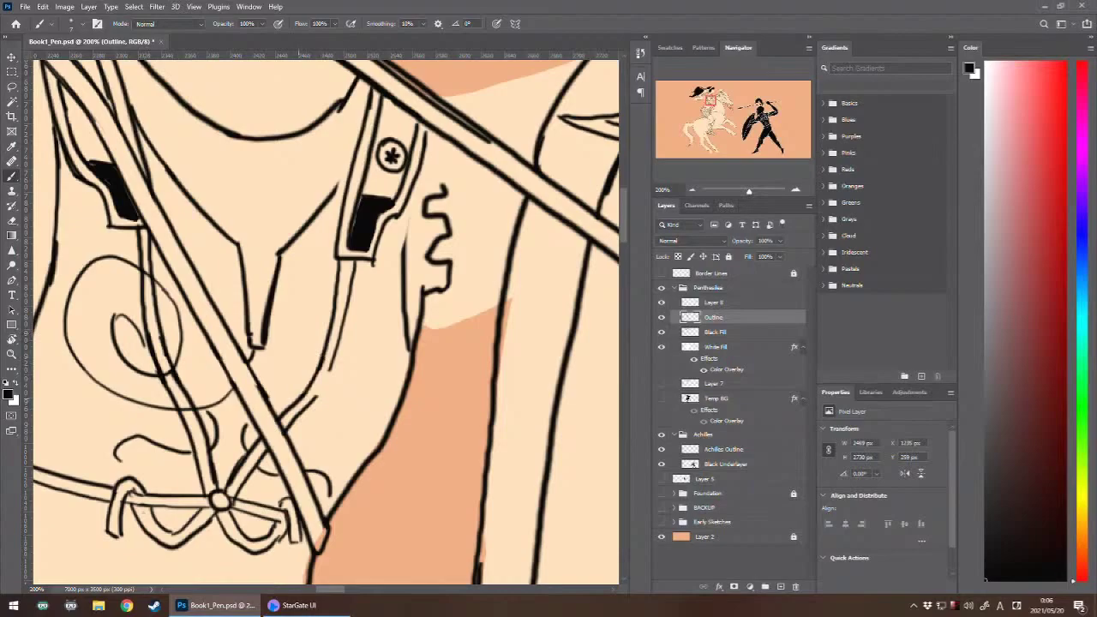
{"action": "left_click_drag", "start_coordinate": [332, 360], "coordinate": [313, 399]}
- Draw the lower curve of a matching spiral ornament over the far side of the chest on Layer 8
{"action": "left_click", "coordinate": [715, 303]}
{"action": "key", "text": "ctrl+minus"}
{"action": "key", "text": "ctrl+minus"}
{"action": "key", "text": "ctrl+minus"}
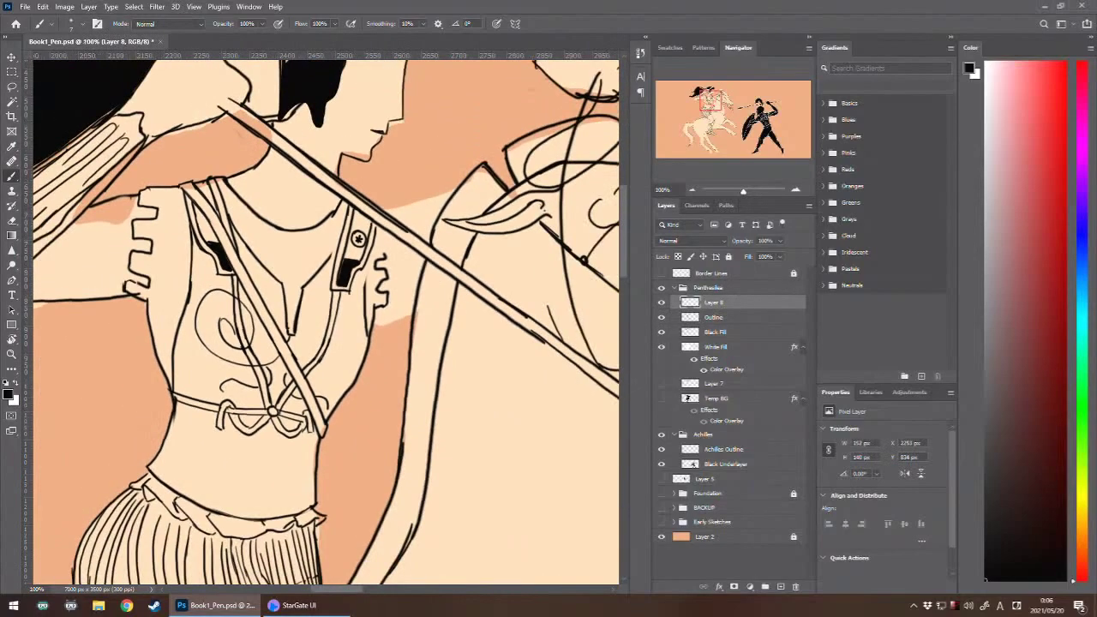
{"action": "mouse_move", "coordinate": [302, 338]}
{"action": "left_mouse_down"}
{"action": "mouse_move", "coordinate": [329, 357]}
{"action": "mouse_move", "coordinate": [349, 326]}
{"action": "mouse_move", "coordinate": [319, 336]}
{"action": "mouse_move", "coordinate": [338, 343]}
{"action": "mouse_move", "coordinate": [330, 324]}
{"action": "mouse_move", "coordinate": [341, 345]}
{"action": "mouse_move", "coordinate": [332, 324]}
{"action": "mouse_move", "coordinate": [326, 346]}
{"action": "mouse_move", "coordinate": [340, 325]}
{"action": "mouse_move", "coordinate": [332, 348]}
{"action": "left_mouse_up"}
{"action": "key", "text": "ctrl+z"}
{"action": "key", "text": "ctrl+z"}
{"action": "key", "text": "ctrl+z"}
{"action": "key", "text": "ctrl+z"}
{"action": "key", "text": "ctrl+z"}
{"action": "key", "text": "ctrl+z"}
{"action": "key", "text": "ctrl+z"}
{"action": "key", "text": "ctrl+z"}
{"action": "scroll", "coordinate": [325, 322], "scroll_direction": "up", "scroll_amount": 2}
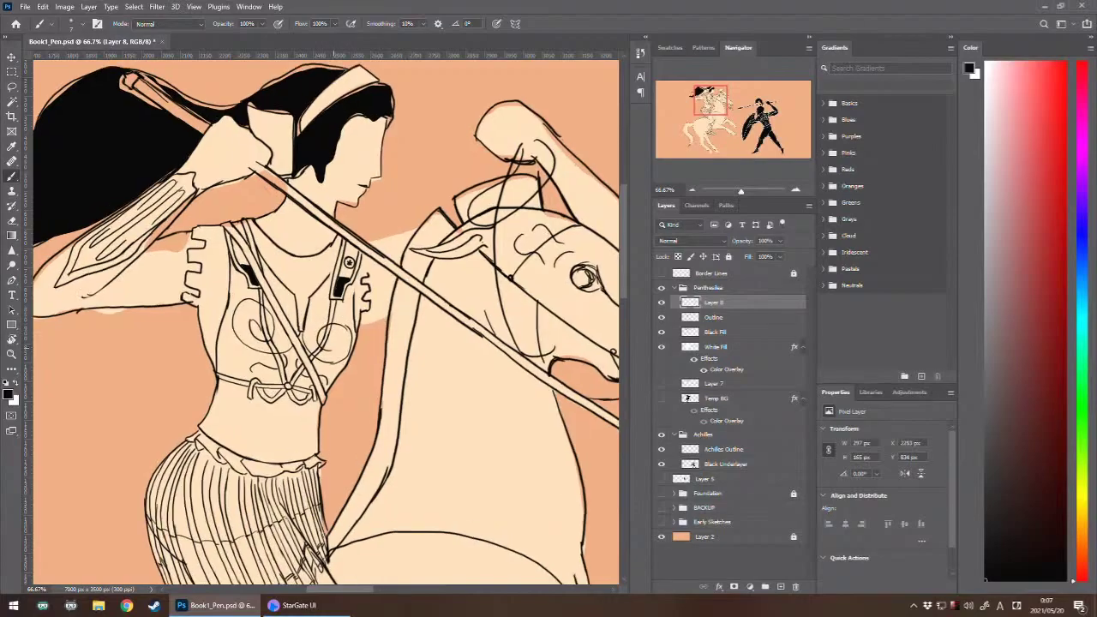
{"action": "left_click_drag", "start_coordinate": [381, 356], "coordinate": [298, 331]}
{"action": "key", "text": "ctrl+z"}
{"action": "key", "text": "ctrl+z"}
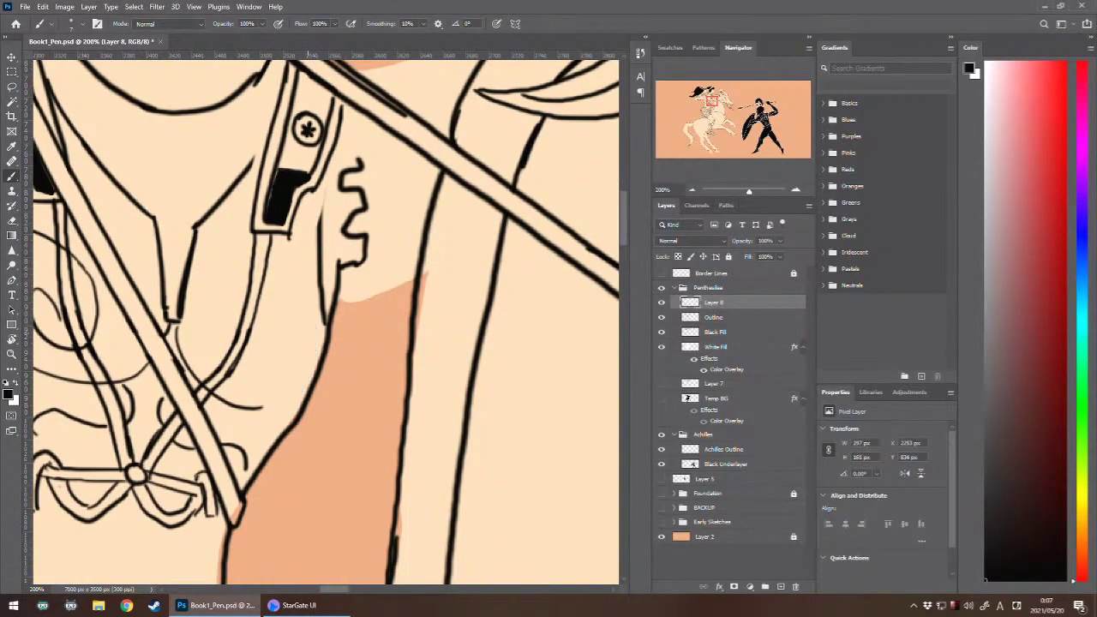
- Draw the outer loop and inner curl of the far chest spiral on Layer 8
{"action": "left_click_drag", "start_coordinate": [260, 408], "coordinate": [302, 344]}
{"action": "key", "text": "ctrl+z"}
{"action": "mouse_move", "coordinate": [260, 408]}
{"action": "left_mouse_down"}
{"action": "mouse_move", "coordinate": [317, 351]}
{"action": "mouse_move", "coordinate": [258, 314]}
{"action": "left_mouse_up"}
{"action": "key", "text": "ctrl+z"}
{"action": "left_click_drag", "start_coordinate": [261, 408], "coordinate": [272, 309]}
{"action": "key", "text": "ctrl+z"}
{"action": "mouse_move", "coordinate": [256, 408]}
{"action": "left_mouse_down"}
{"action": "mouse_move", "coordinate": [297, 315]}
{"action": "mouse_move", "coordinate": [317, 348]}
{"action": "left_mouse_up"}
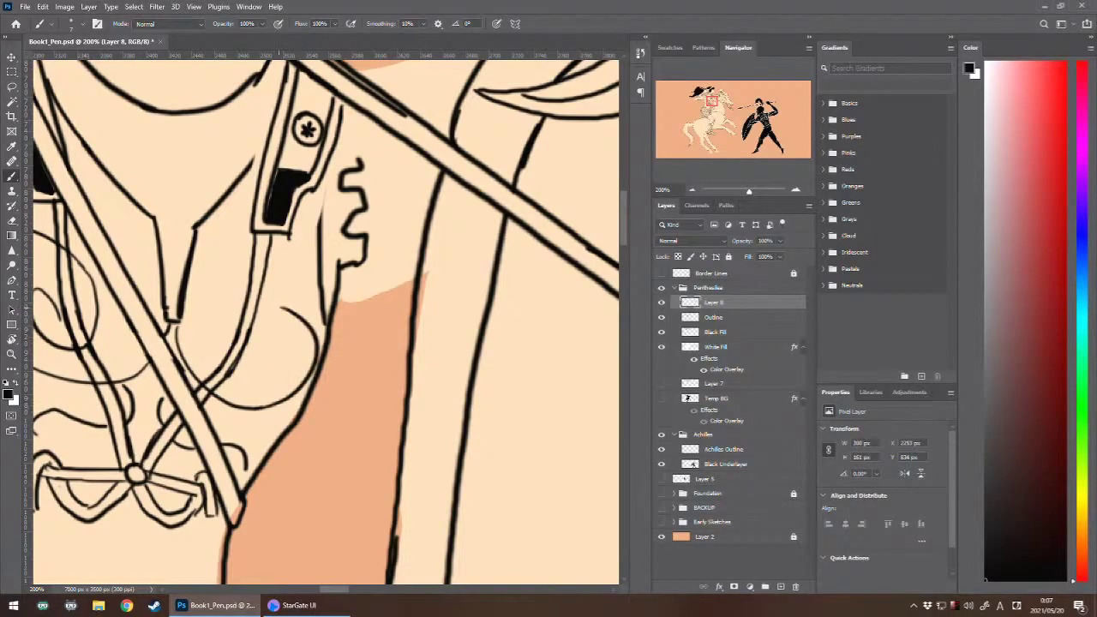
{"action": "mouse_move", "coordinate": [263, 346]}
{"action": "left_mouse_down"}
{"action": "mouse_move", "coordinate": [225, 316]}
{"action": "mouse_move", "coordinate": [296, 318]}
{"action": "left_mouse_up"}
- Erase the far chest spiral's loop and curl, and redraw them as one smooth, rounded spiral
{"action": "key", "text": "e"}
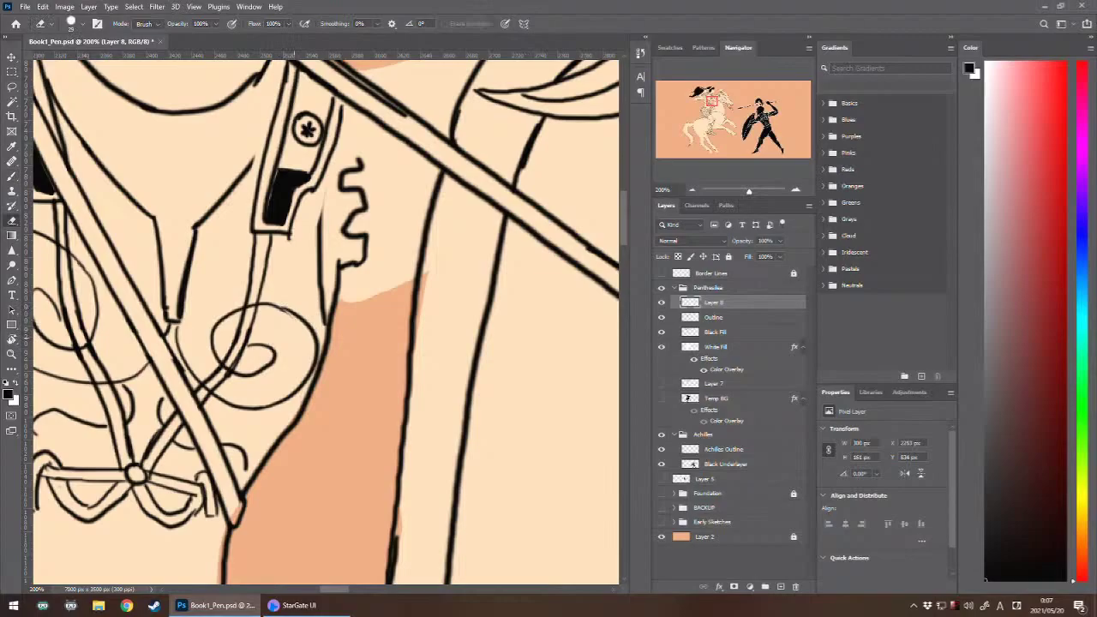
{"action": "key", "text": "ctrl+minus"}
{"action": "key", "text": "ctrl+minus"}
{"action": "key", "text": "ctrl+minus"}
{"action": "key", "text": "ctrl+minus"}
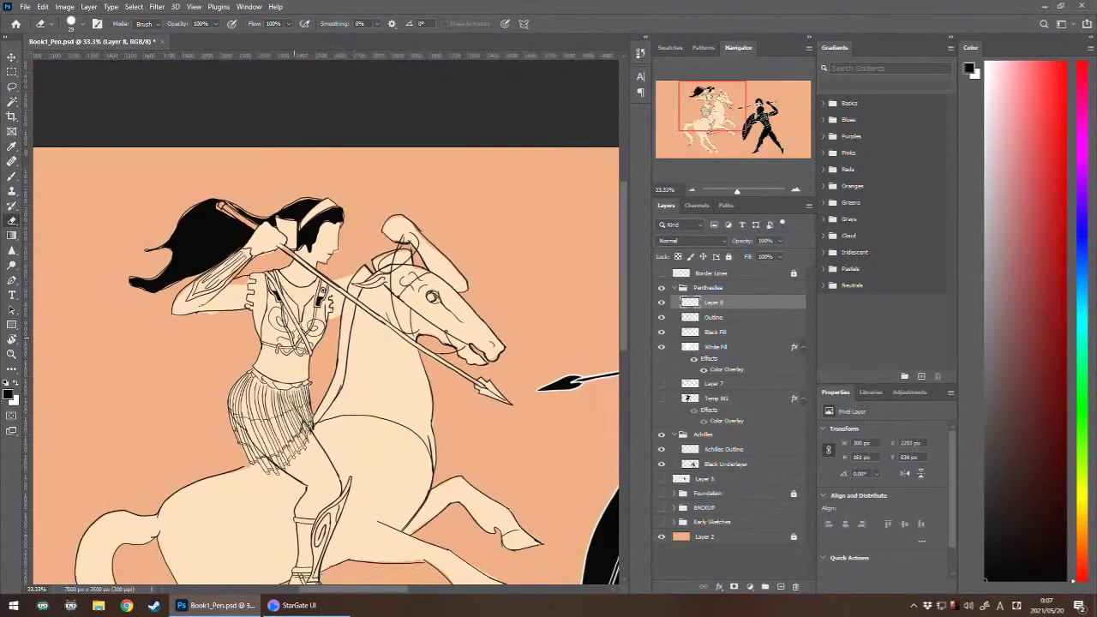
{"action": "key", "text": "ctrl+plus"}
{"action": "key", "text": "ctrl+plus"}
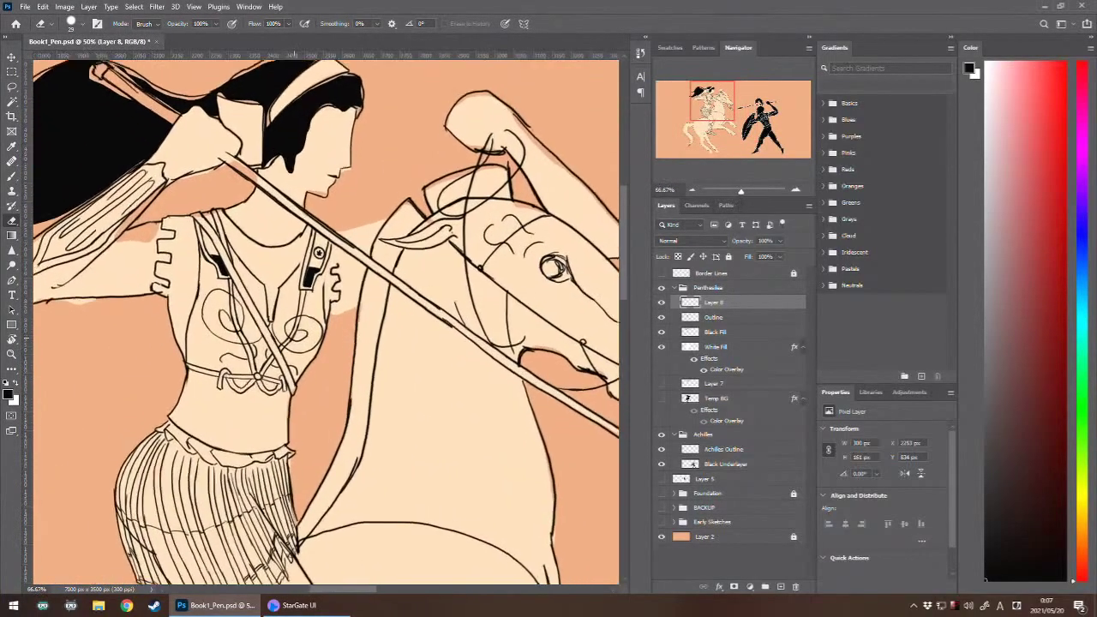
{"action": "key", "text": "ctrl+plus"}
{"action": "left_click_drag", "start_coordinate": [305, 318], "coordinate": [300, 360]}
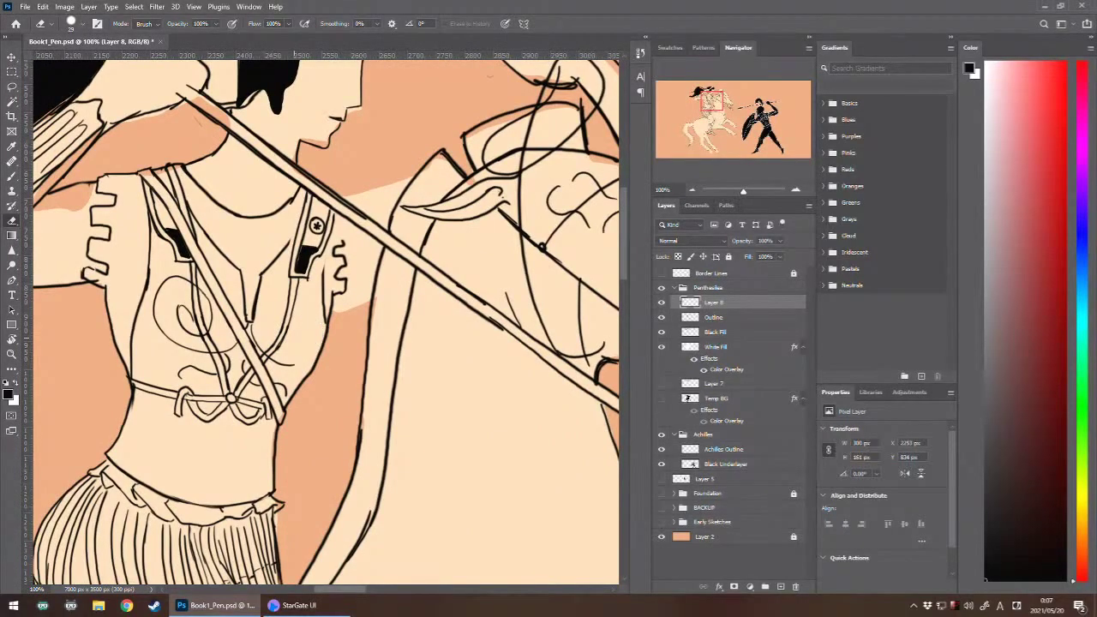
{"action": "key", "text": "b"}
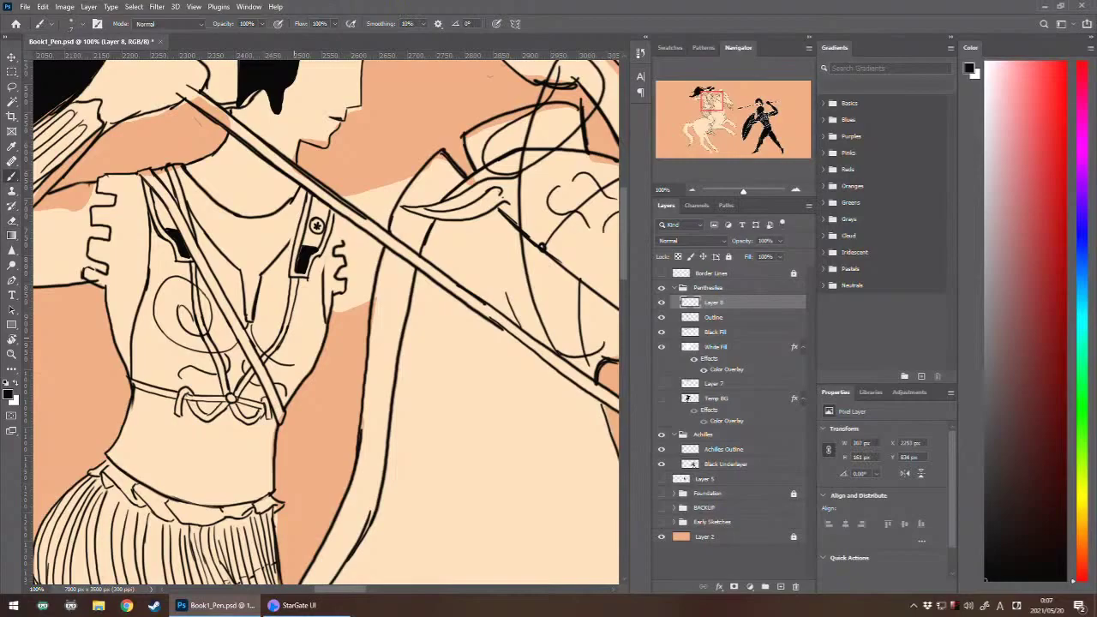
{"action": "mouse_move", "coordinate": [319, 312]}
{"action": "left_mouse_down"}
{"action": "mouse_move", "coordinate": [310, 304]}
{"action": "mouse_move", "coordinate": [284, 338]}
{"action": "left_mouse_up"}
{"action": "key", "text": "ctrl+z"}
{"action": "mouse_move", "coordinate": [318, 310]}
{"action": "left_mouse_down"}
{"action": "mouse_move", "coordinate": [274, 314]}
{"action": "mouse_move", "coordinate": [293, 316]}
{"action": "mouse_move", "coordinate": [272, 326]}
{"action": "mouse_move", "coordinate": [297, 319]}
{"action": "mouse_move", "coordinate": [281, 308]}
{"action": "mouse_move", "coordinate": [316, 346]}
{"action": "mouse_move", "coordinate": [321, 332]}
{"action": "mouse_move", "coordinate": [293, 364]}
{"action": "mouse_move", "coordinate": [324, 329]}
{"action": "left_mouse_up"}
{"action": "key", "text": "ctrl+z"}
{"action": "key", "text": "ctrl+z"}
{"action": "key", "text": "ctrl+z"}
{"action": "key", "text": "ctrl+z"}
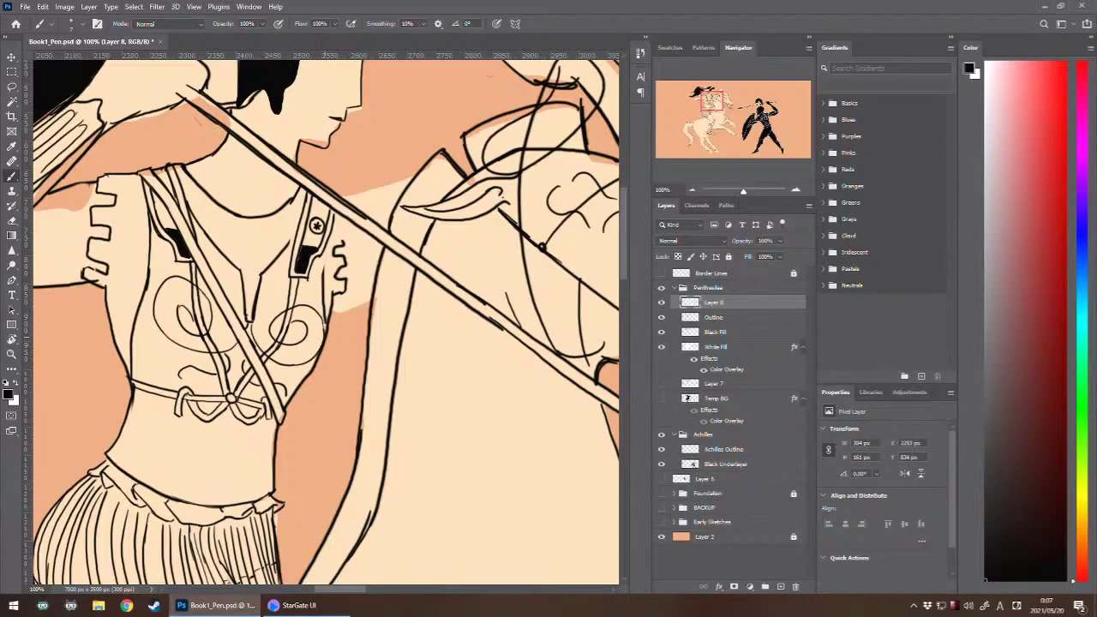
- Erase the far spiral's overlap around the thin strap and merge Layer 8 down into the Outline layer
{"action": "key", "text": "ctrl+minus"}
{"action": "key", "text": "ctrl+minus"}
{"action": "key", "text": "ctrl+minus"}
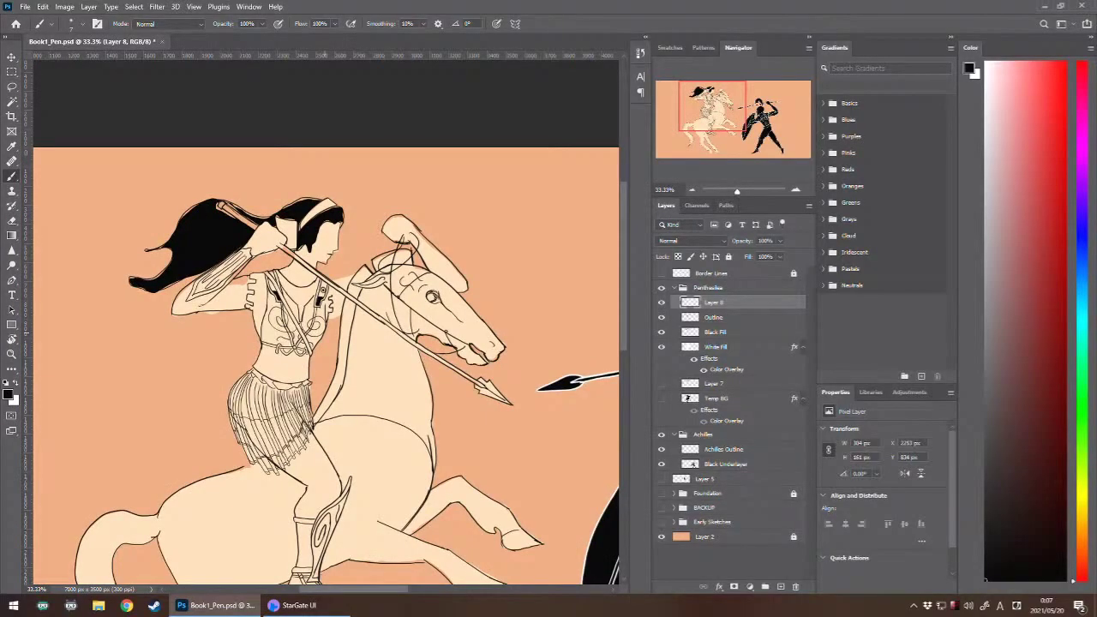
{"action": "scroll", "coordinate": [321, 292], "scroll_direction": "up", "scroll_amount": 8}
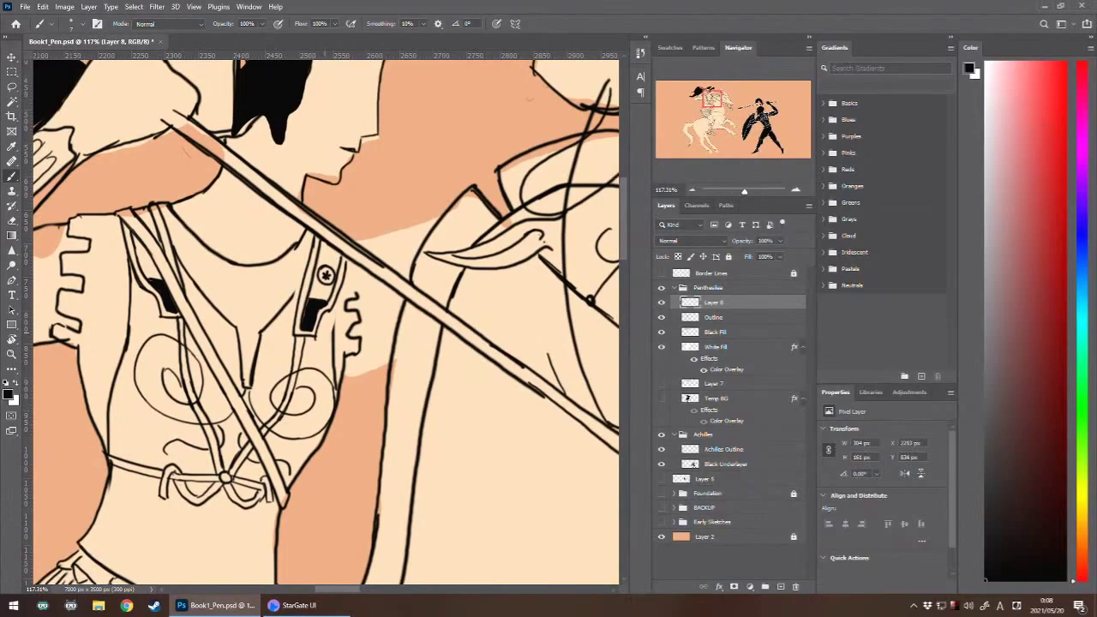
{"action": "key", "text": "e"}
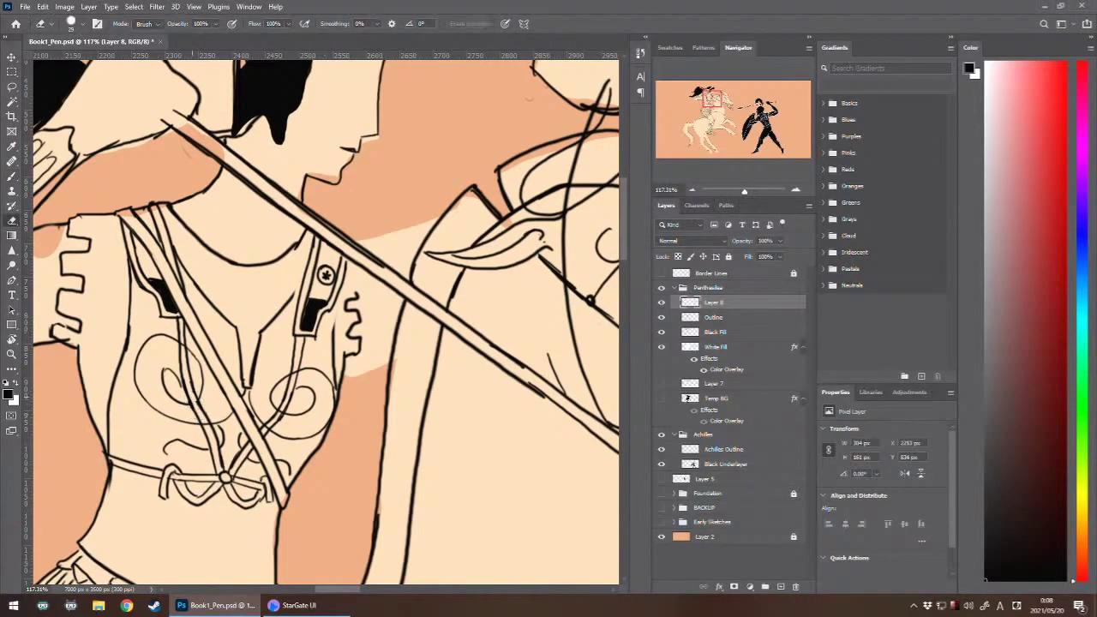
{"action": "mouse_move", "coordinate": [280, 406]}
{"action": "left_mouse_down"}
{"action": "mouse_move", "coordinate": [287, 398]}
{"action": "mouse_move", "coordinate": [270, 431]}
{"action": "left_mouse_up"}
{"action": "key", "text": "ctrl+e"}
{"action": "left_click", "coordinate": [661, 302]}
{"action": "left_click", "coordinate": [661, 302]}
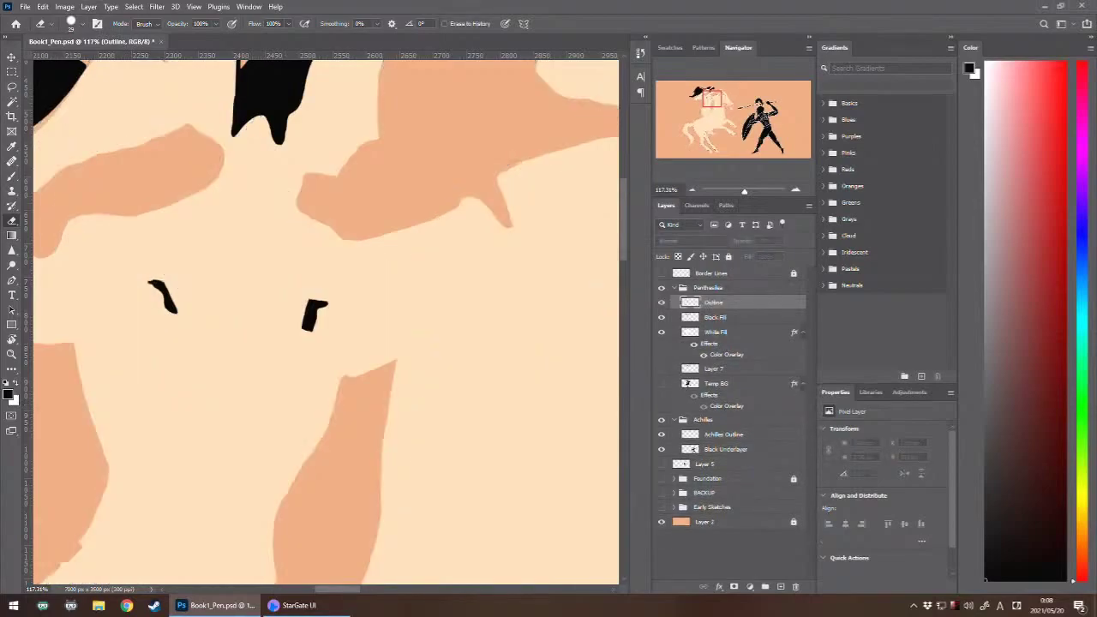
{"action": "left_click", "coordinate": [662, 303]}
{"action": "left_click", "coordinate": [660, 301]}
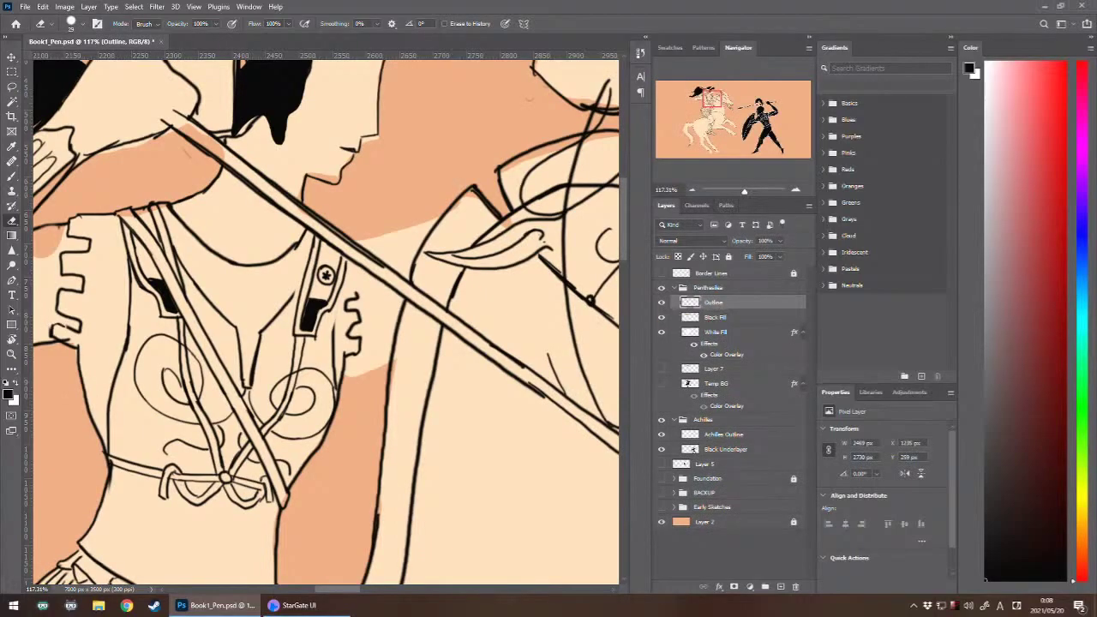
- Draw a narrow double-line belt curving around the torso just below the chest bow
{"action": "left_click_drag", "start_coordinate": [265, 482], "coordinate": [239, 386]}
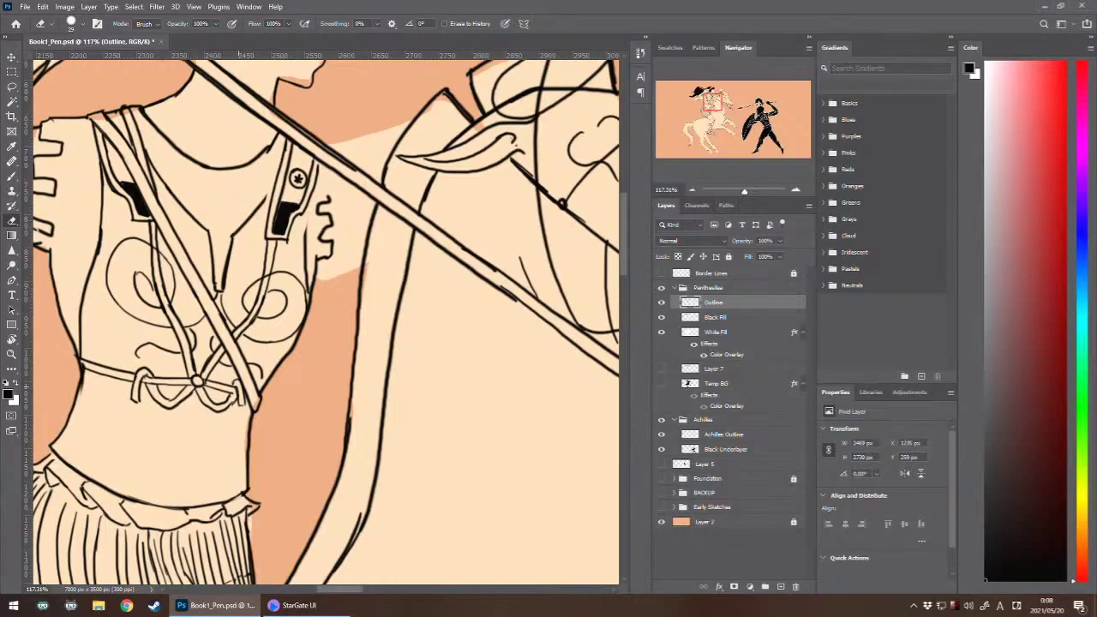
{"action": "key", "text": "b"}
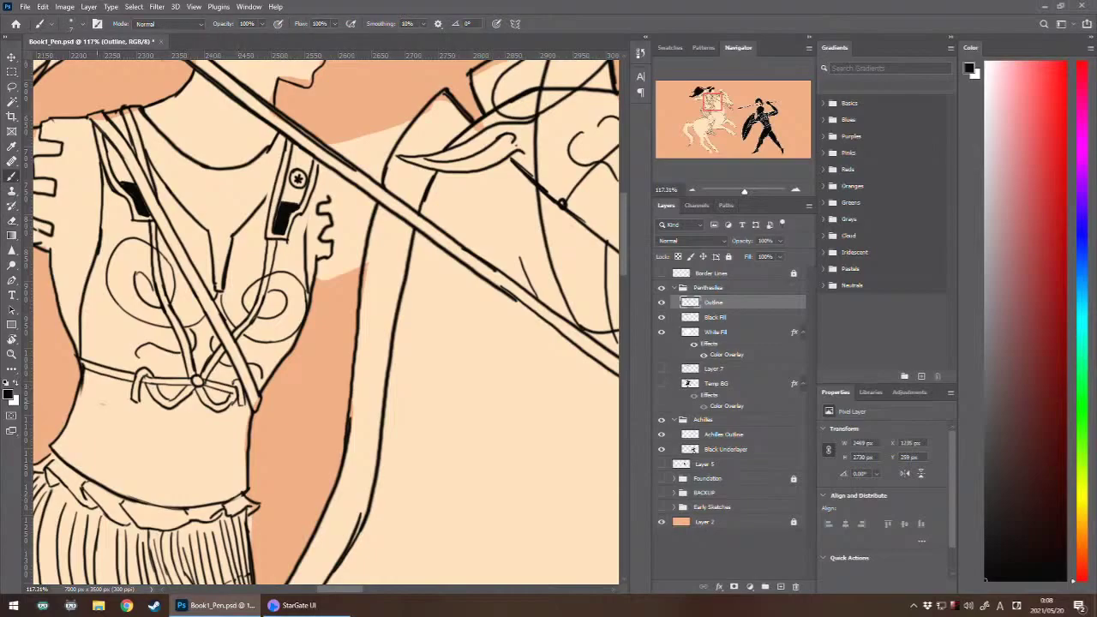
{"action": "left_click_drag", "start_coordinate": [81, 390], "coordinate": [243, 425]}
{"action": "key", "text": "ctrl+z"}
{"action": "left_click_drag", "start_coordinate": [79, 390], "coordinate": [240, 423]}
{"action": "key", "text": "ctrl+z"}
{"action": "mouse_move", "coordinate": [79, 391]}
{"action": "left_mouse_down"}
{"action": "mouse_move", "coordinate": [178, 424]}
{"action": "mouse_move", "coordinate": [239, 425]}
{"action": "left_mouse_up"}
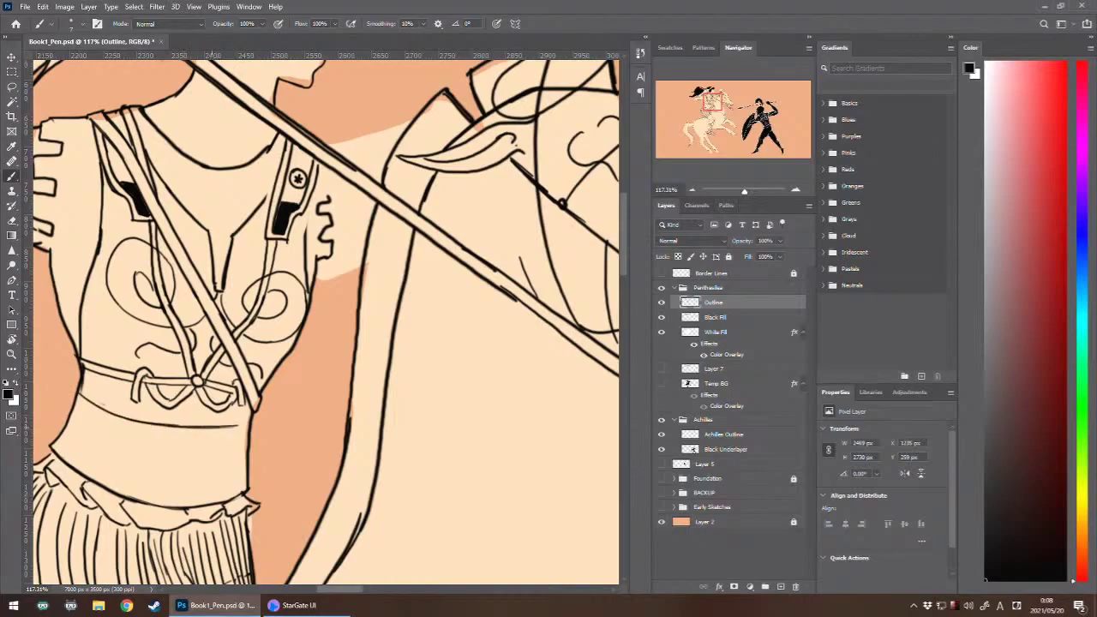
{"action": "key", "text": "ctrl+z"}
{"action": "left_click_drag", "start_coordinate": [165, 424], "coordinate": [254, 420]}
{"action": "mouse_move", "coordinate": [77, 394]}
{"action": "left_mouse_down"}
{"action": "mouse_move", "coordinate": [119, 424]}
{"action": "mouse_move", "coordinate": [169, 433]}
{"action": "left_mouse_up"}
{"action": "key", "text": "ctrl+z"}
{"action": "key", "text": "ctrl+z"}
{"action": "mouse_move", "coordinate": [106, 418]}
{"action": "left_mouse_down"}
{"action": "mouse_move", "coordinate": [219, 436]}
{"action": "mouse_move", "coordinate": [248, 429]}
{"action": "left_mouse_up"}
{"action": "left_click_drag", "start_coordinate": [235, 431], "coordinate": [255, 418]}
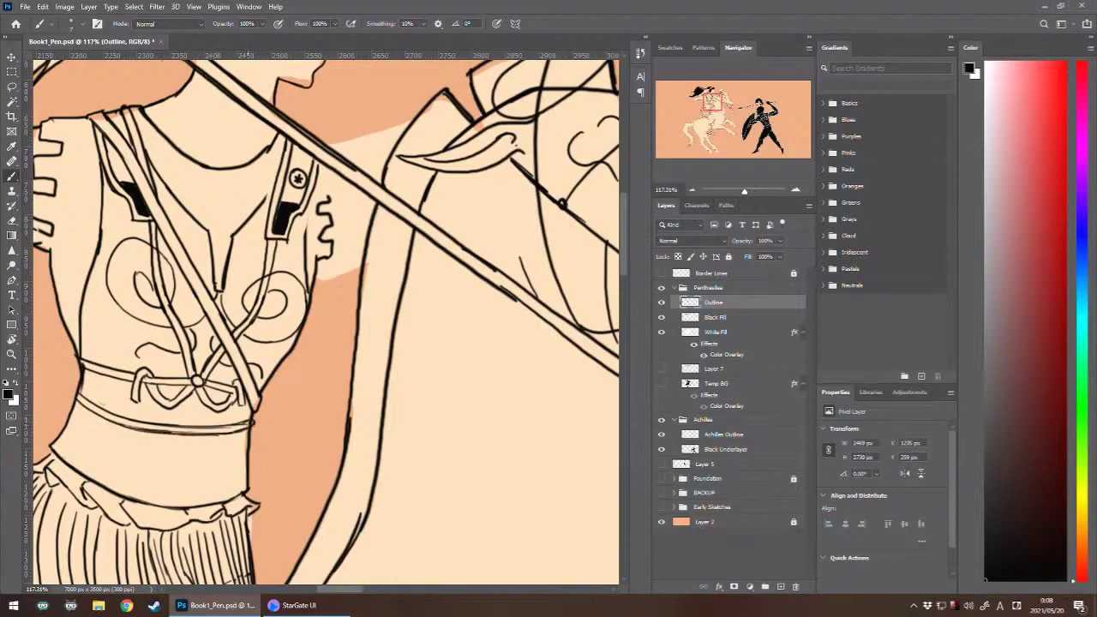
- Draw the short closing edge at the near end of the belt below the chest bow
{"action": "left_click_drag", "start_coordinate": [72, 387], "coordinate": [81, 403]}
{"action": "key", "text": "ctrl+z"}
{"action": "key", "text": "e"}
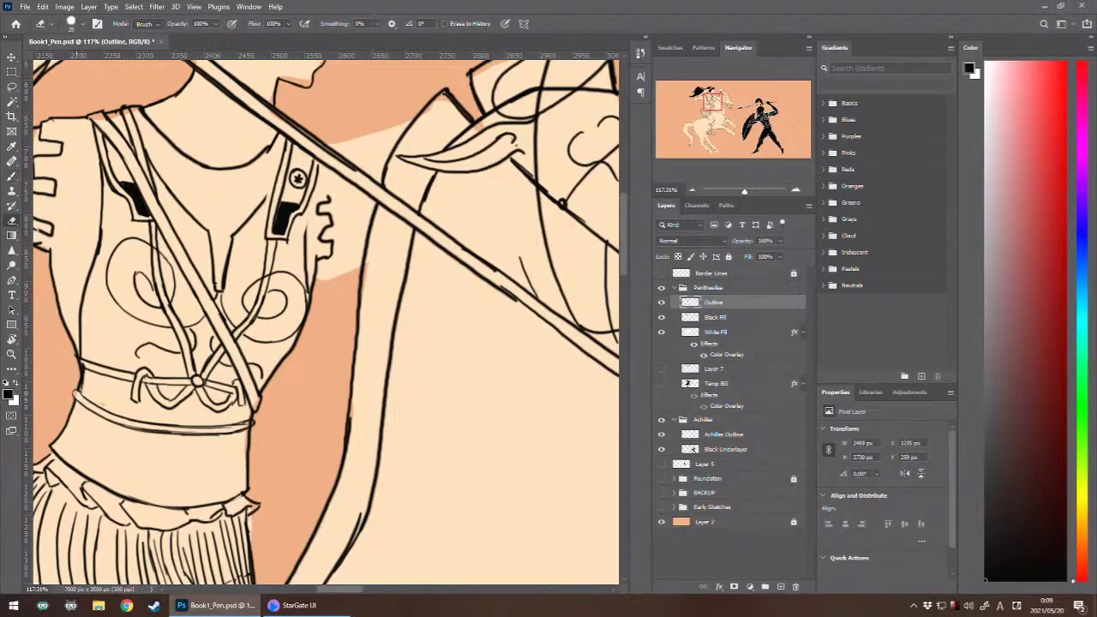
{"action": "left_click_drag", "start_coordinate": [249, 424], "coordinate": [250, 419]}
{"action": "key", "text": "b"}
{"action": "key", "text": "ctrl+z"}
{"action": "left_click_drag", "start_coordinate": [72, 387], "coordinate": [80, 403]}
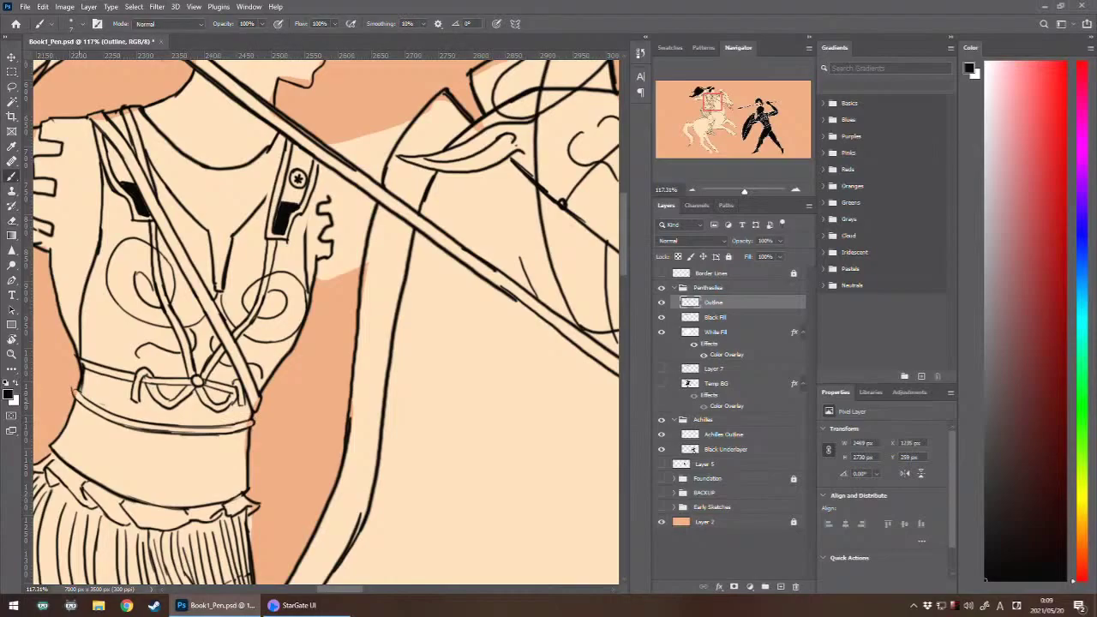
{"action": "key", "text": "ctrl+z"}
{"action": "left_click_drag", "start_coordinate": [77, 390], "coordinate": [86, 403]}
- Add a second line along the lower waist edge above the skirt ruffle to form a double-line band
{"action": "left_click_drag", "start_coordinate": [51, 442], "coordinate": [143, 495]}
{"action": "left_click_drag", "start_coordinate": [83, 468], "coordinate": [159, 498]}
{"action": "key", "text": "ctrl+z"}
{"action": "mouse_move", "coordinate": [86, 470]}
{"action": "left_mouse_down"}
{"action": "mouse_move", "coordinate": [186, 502]}
{"action": "mouse_move", "coordinate": [247, 486]}
{"action": "left_mouse_up"}
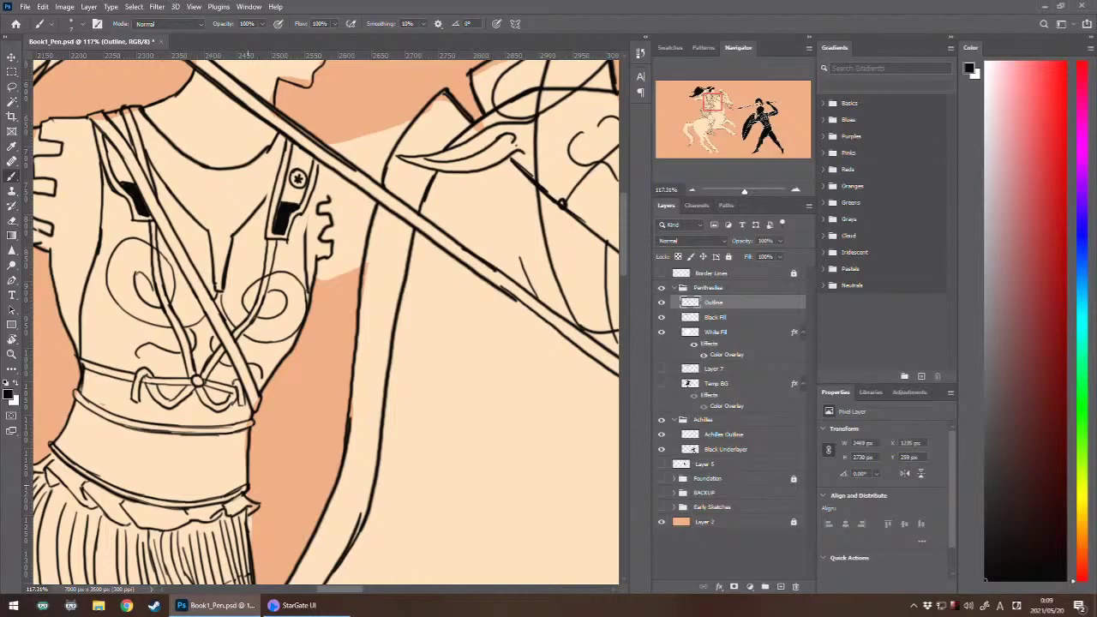
- Try dividing the midriff into vertical strips with thin lines between the upper belt and the lower waistband
{"action": "left_click_drag", "start_coordinate": [89, 409], "coordinate": [65, 451]}
{"action": "mouse_move", "coordinate": [90, 414]}
{"action": "left_mouse_down"}
{"action": "mouse_move", "coordinate": [72, 455]}
{"action": "mouse_move", "coordinate": [87, 414]}
{"action": "mouse_move", "coordinate": [102, 460]}
{"action": "mouse_move", "coordinate": [128, 426]}
{"action": "left_mouse_up"}
{"action": "key", "text": "ctrl+z"}
{"action": "key", "text": "ctrl+z"}
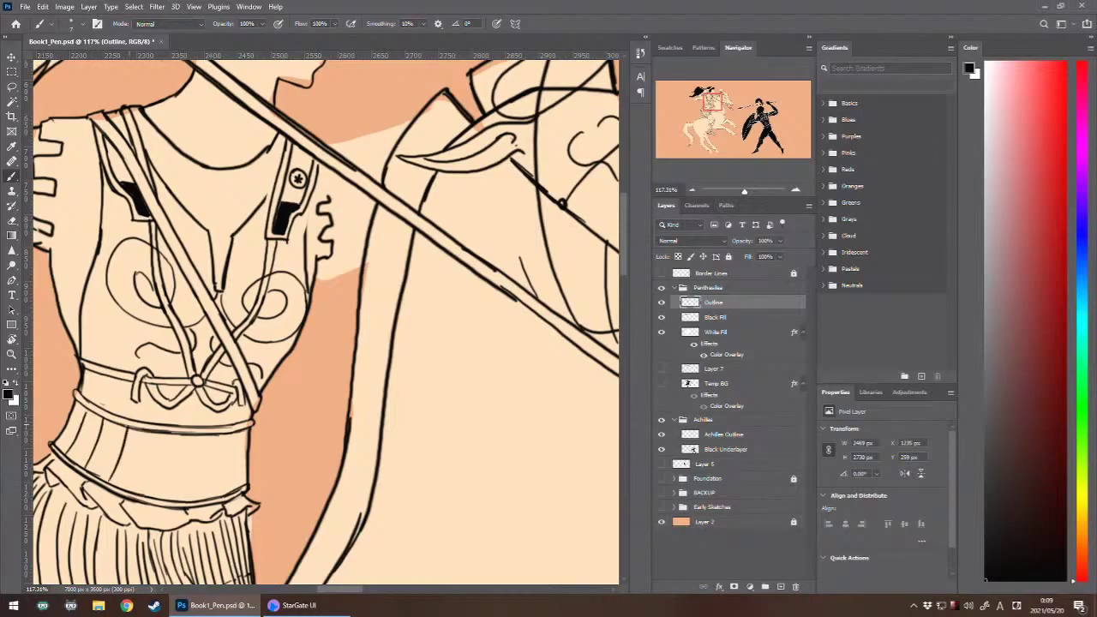
{"action": "mouse_move", "coordinate": [144, 495]}
{"action": "left_mouse_down"}
{"action": "mouse_move", "coordinate": [154, 433]}
{"action": "mouse_move", "coordinate": [183, 498]}
{"action": "left_mouse_up"}
{"action": "left_click_drag", "start_coordinate": [214, 435], "coordinate": [216, 497]}
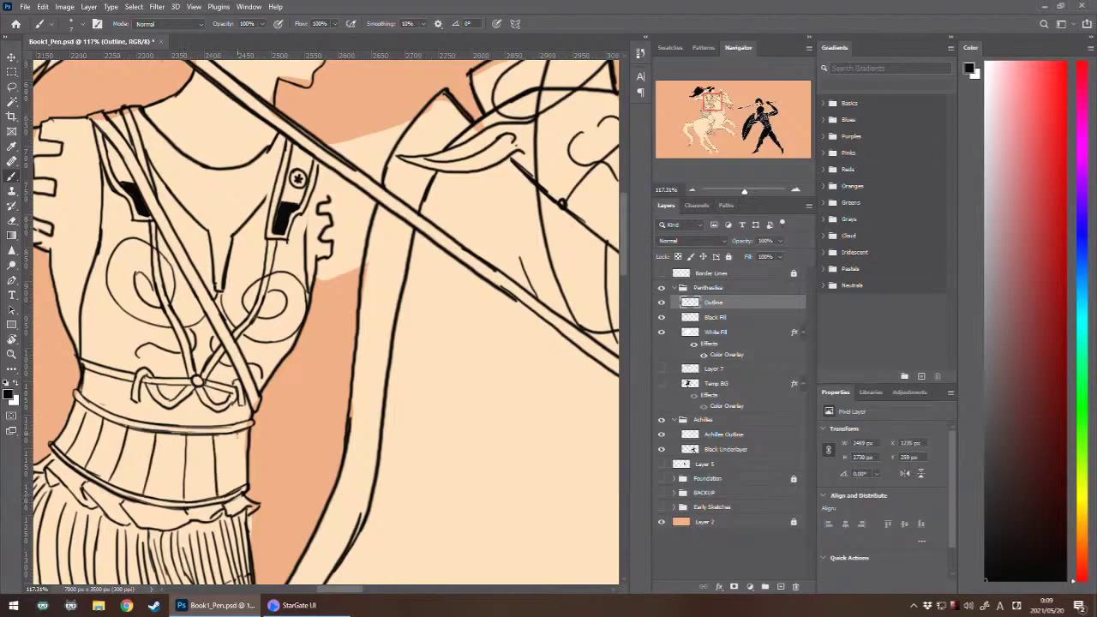
{"action": "left_click_drag", "start_coordinate": [236, 434], "coordinate": [244, 491]}
{"action": "key", "text": "ctrl+z"}
{"action": "left_click_drag", "start_coordinate": [241, 431], "coordinate": [240, 487]}
{"action": "key", "text": "ctrl+z"}
{"action": "key", "text": "ctrl+z"}
{"action": "left_click_drag", "start_coordinate": [209, 435], "coordinate": [210, 500]}
{"action": "left_click_drag", "start_coordinate": [228, 433], "coordinate": [232, 493]}
{"action": "left_click_drag", "start_coordinate": [243, 429], "coordinate": [245, 486]}
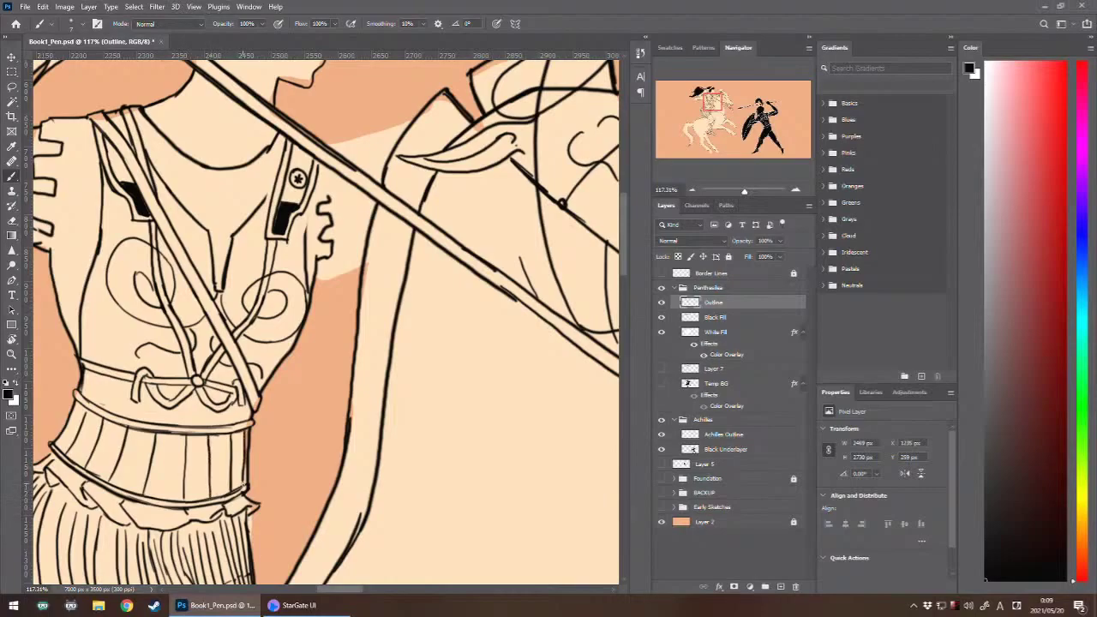
- Examine the rider's waist detailing up close and against the whole battle composition
{"action": "scroll", "coordinate": [341, 296], "scroll_direction": "down", "scroll_amount": 5}
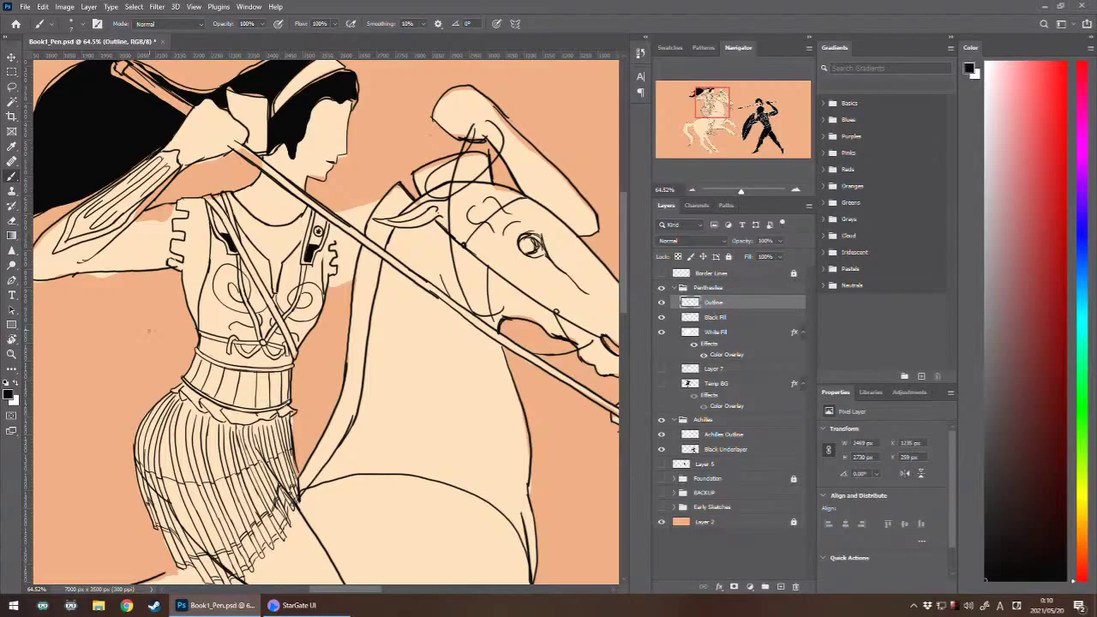
{"action": "scroll", "coordinate": [149, 331], "scroll_direction": "up", "scroll_amount": 4}
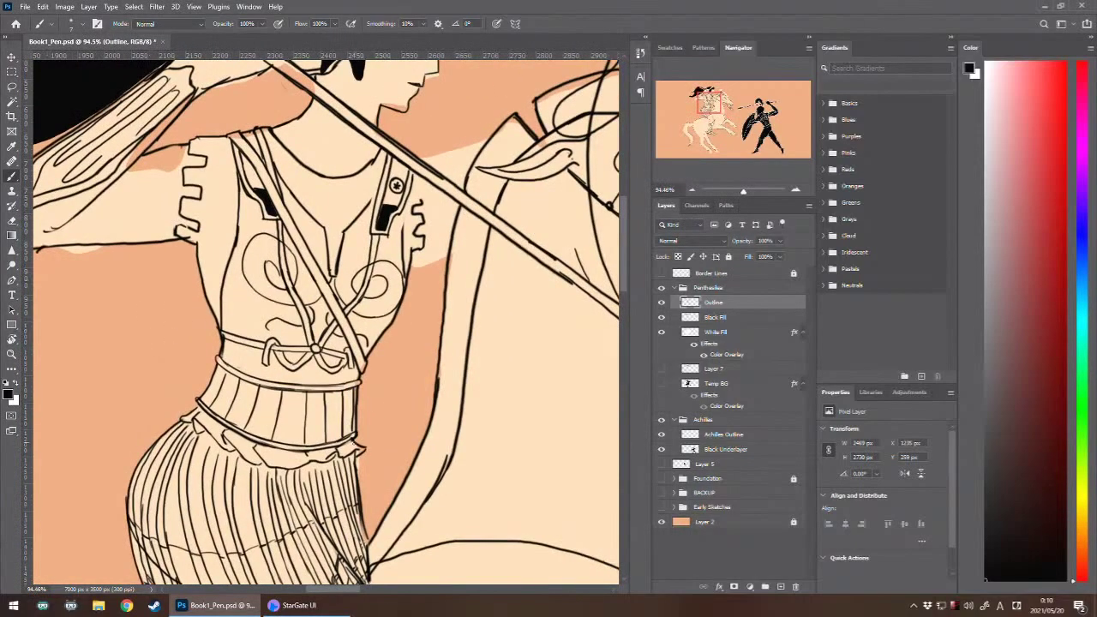
{"action": "left_click_drag", "start_coordinate": [354, 444], "coordinate": [300, 363]}
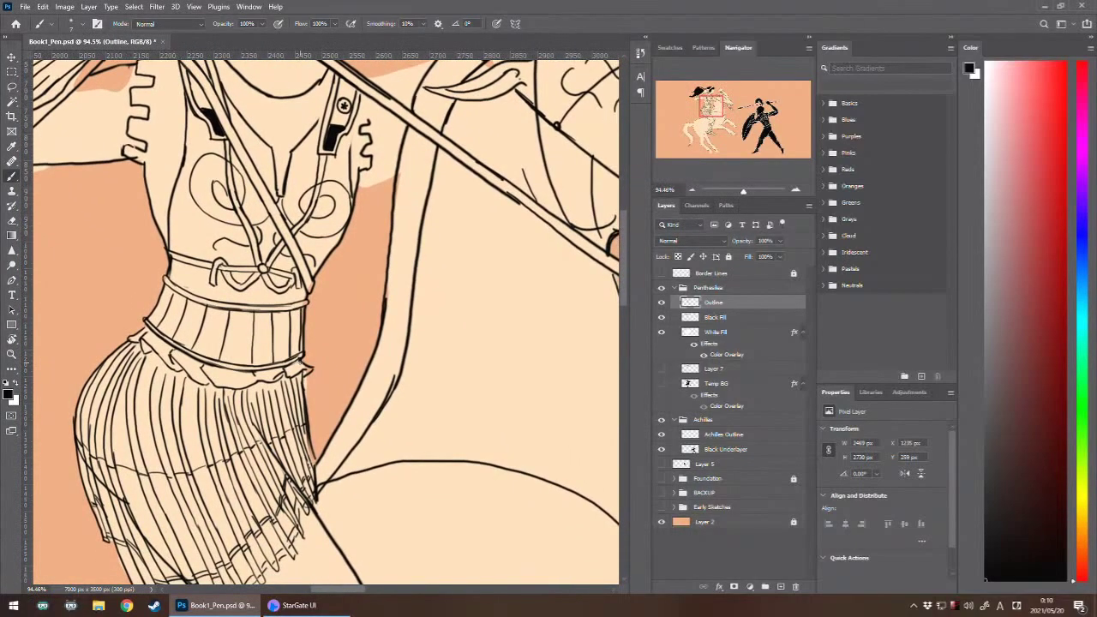
{"action": "scroll", "coordinate": [325, 321], "scroll_direction": "down", "scroll_amount": 5}
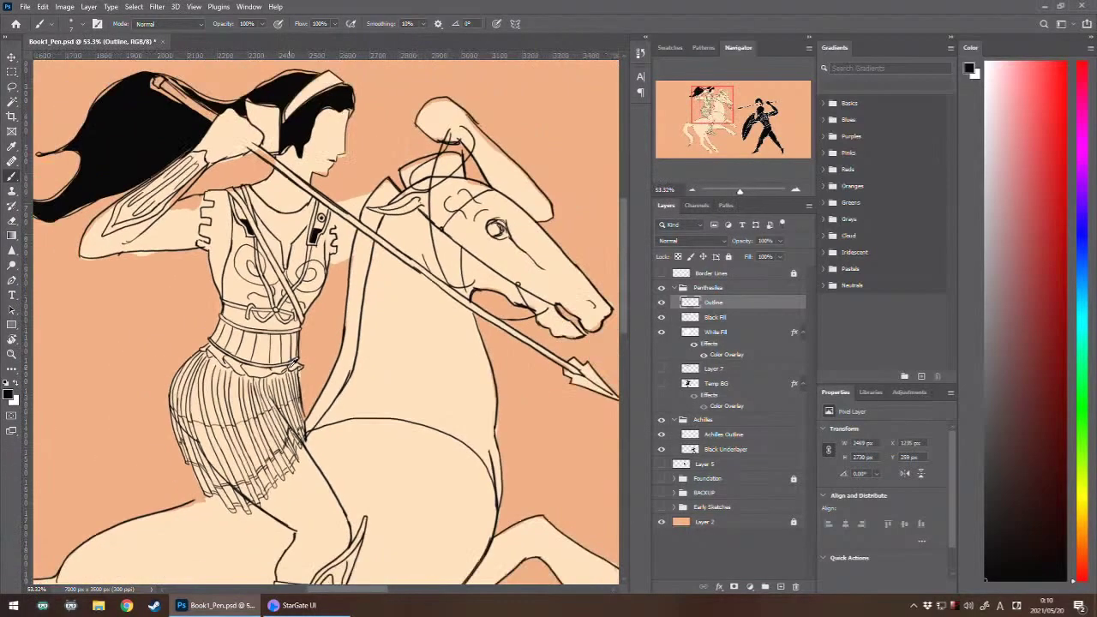
{"action": "scroll", "coordinate": [288, 367], "scroll_direction": "down", "scroll_amount": 2}
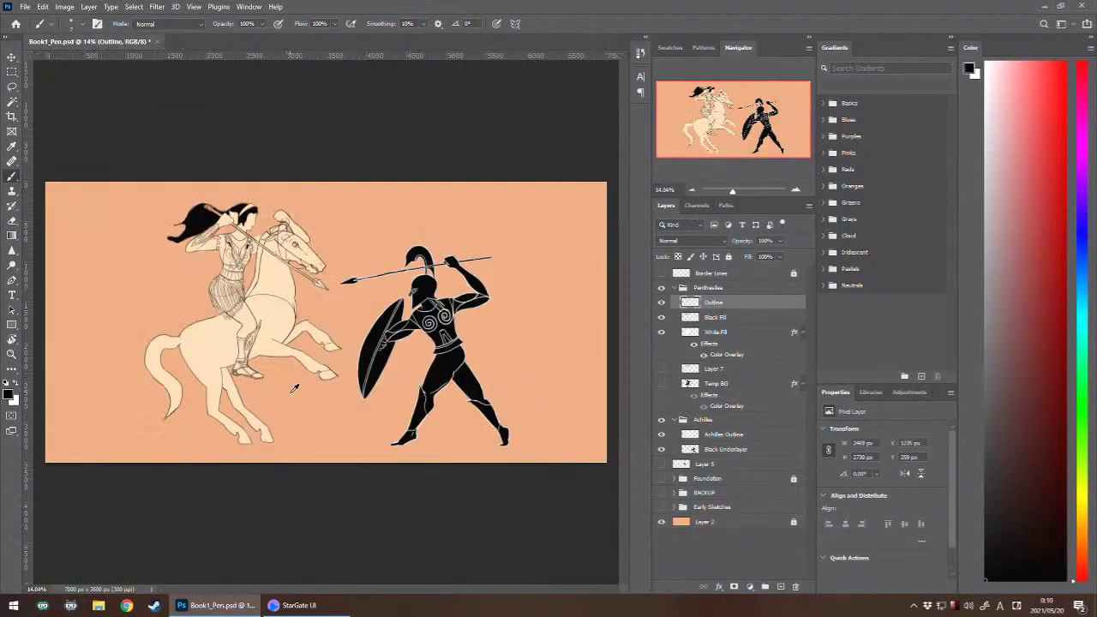
{"action": "scroll", "coordinate": [282, 343], "scroll_direction": "up", "scroll_amount": 5}
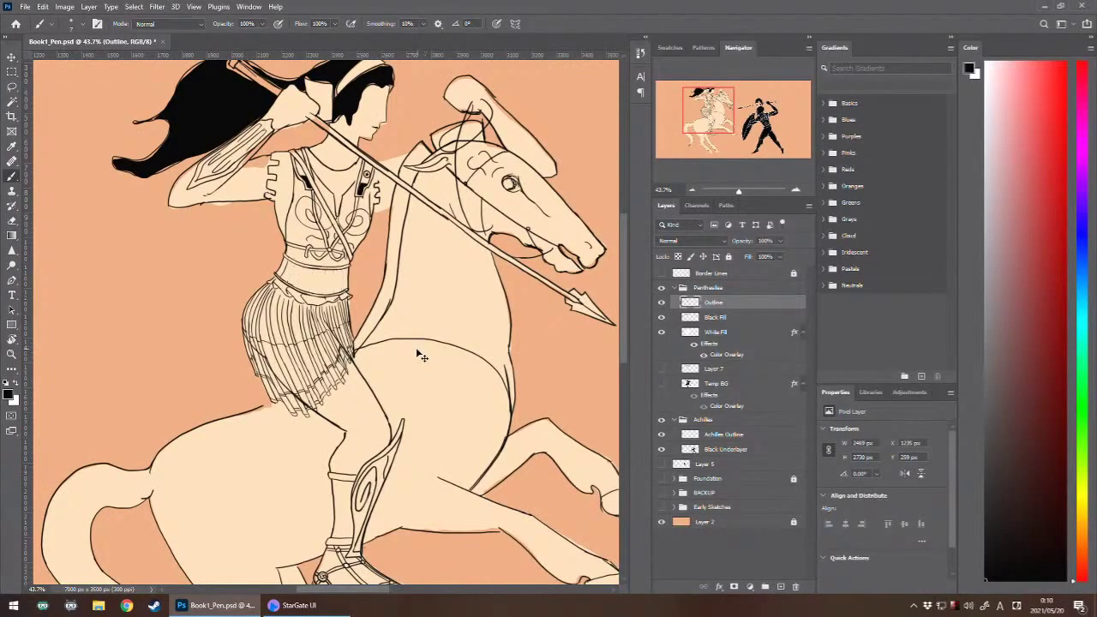
{"action": "scroll", "coordinate": [420, 347], "scroll_direction": "down", "scroll_amount": 2}
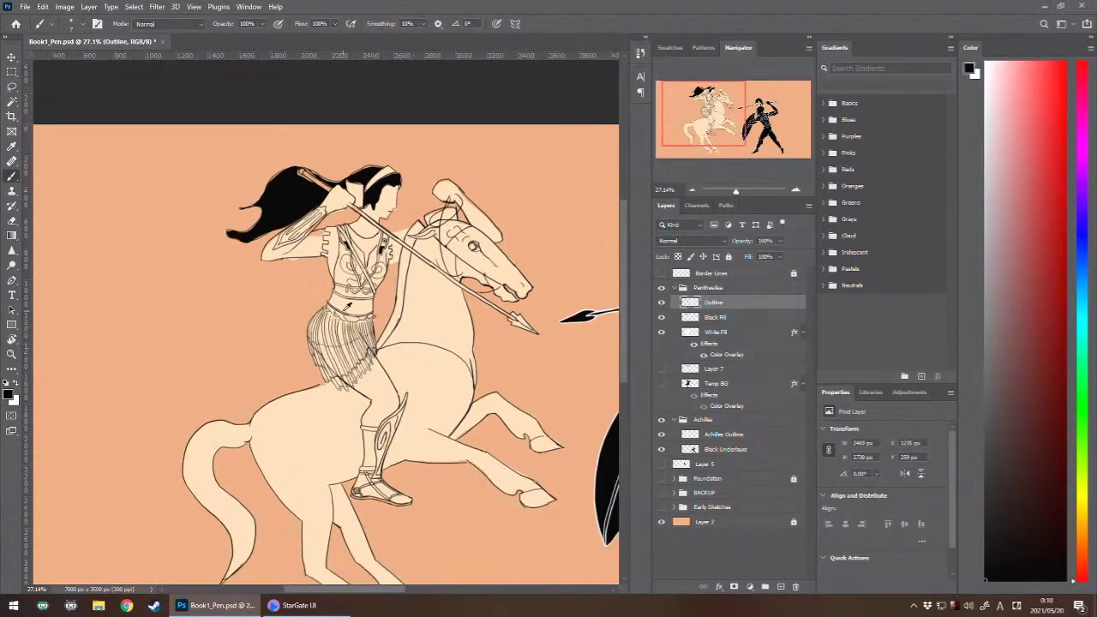
{"action": "scroll", "coordinate": [348, 307], "scroll_direction": "up", "scroll_amount": 2}
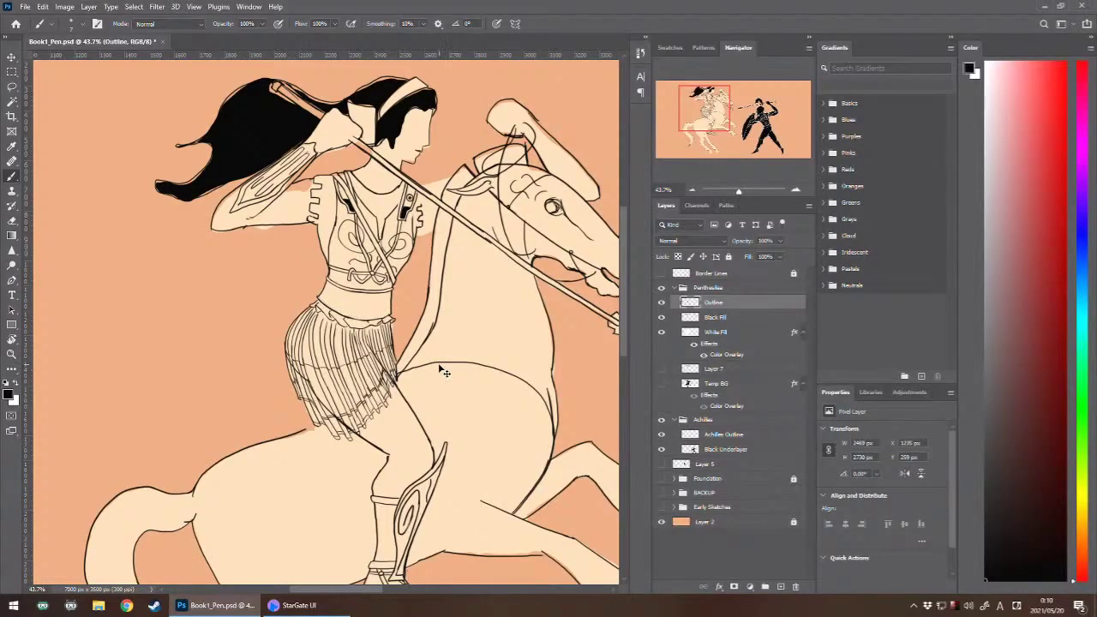
- Try short side strokes down both edges of the rider's midriff between the upper belt and the skirt ruffle
{"action": "scroll", "coordinate": [374, 307], "scroll_direction": "down", "scroll_amount": 1}
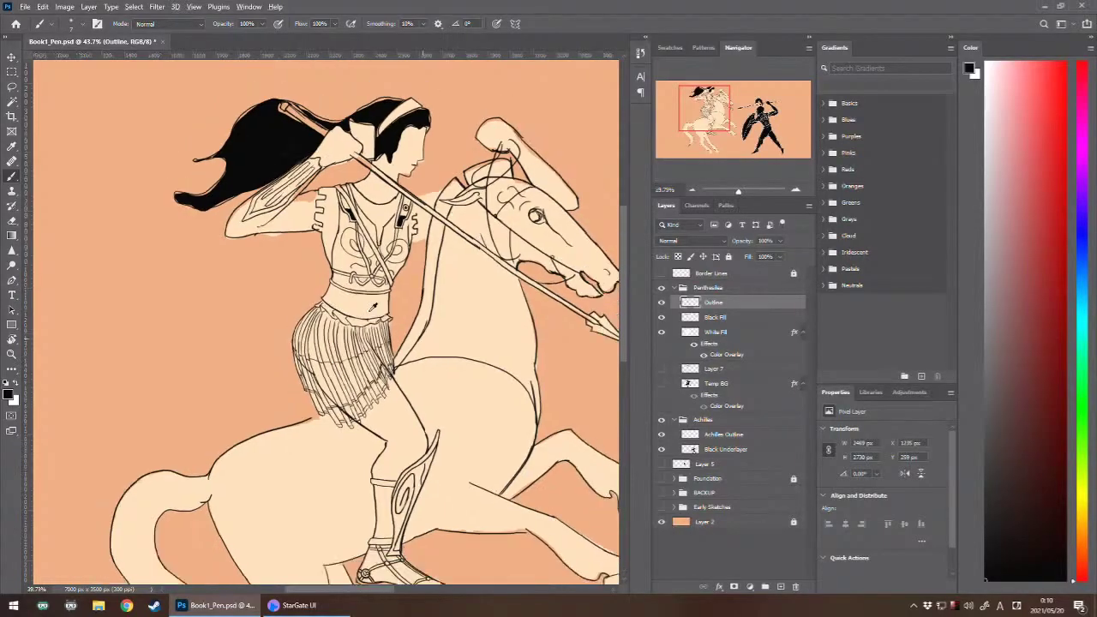
{"action": "scroll", "coordinate": [375, 306], "scroll_direction": "down", "scroll_amount": 3}
{"action": "scroll", "coordinate": [379, 332], "scroll_direction": "up", "scroll_amount": 2}
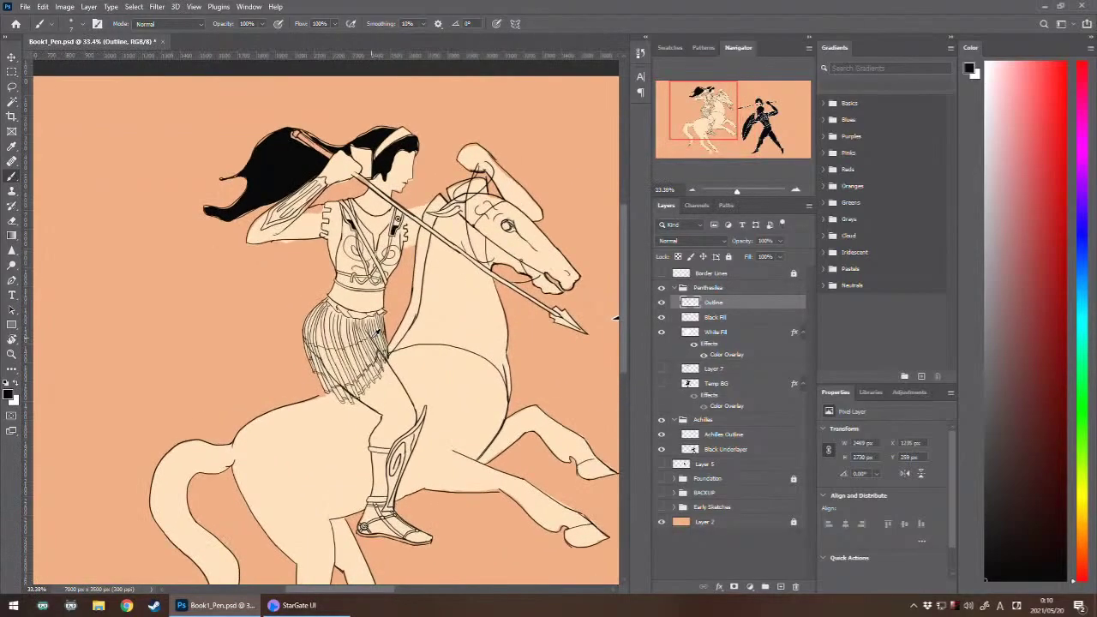
{"action": "scroll", "coordinate": [379, 332], "scroll_direction": "up", "scroll_amount": 5}
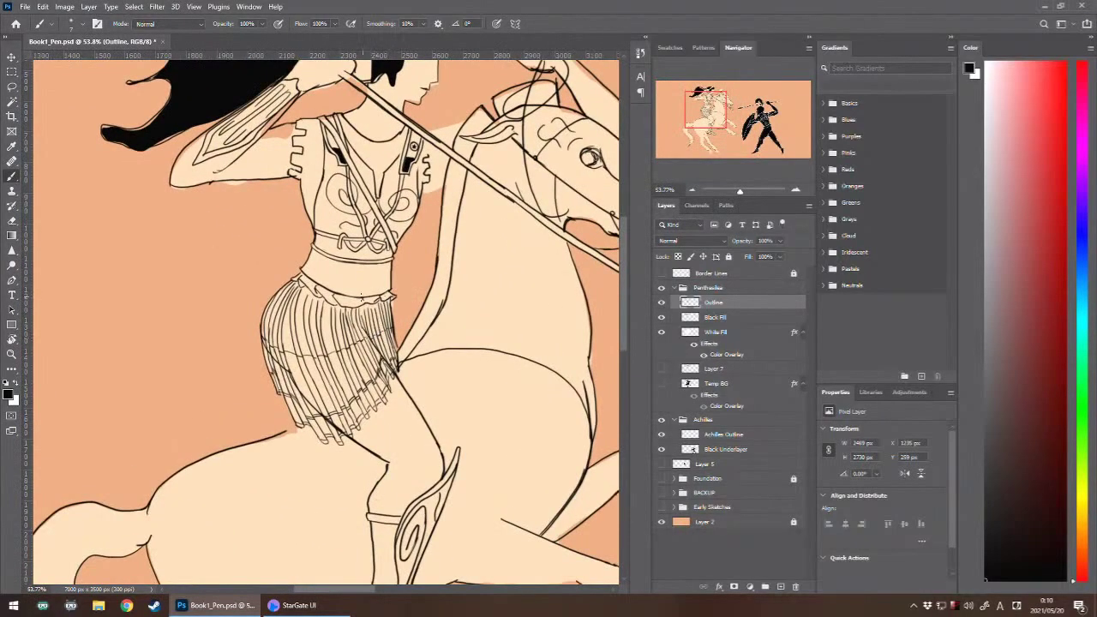
{"action": "scroll", "coordinate": [362, 296], "scroll_direction": "right", "scroll_amount": 2}
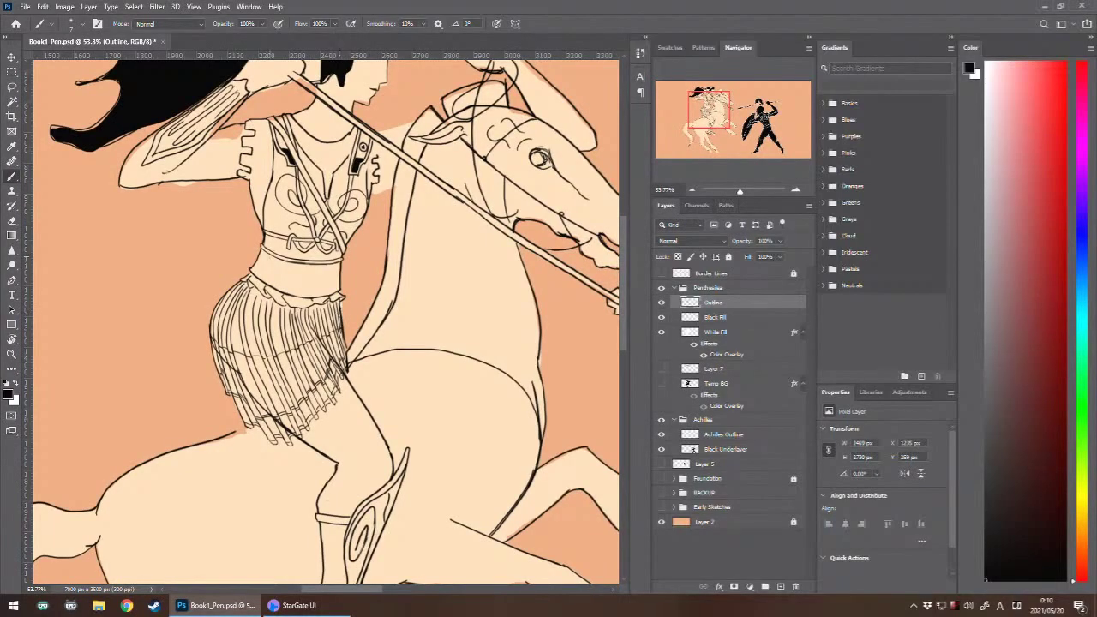
{"action": "left_click_drag", "start_coordinate": [269, 260], "coordinate": [263, 276]}
{"action": "key", "text": "ctrl+z"}
{"action": "left_click_drag", "start_coordinate": [335, 272], "coordinate": [332, 299]}
- Try a row of large hanging scallops beneath the upper belt, trimming the one that sticks out past the waist
{"action": "scroll", "coordinate": [347, 319], "scroll_direction": "down", "scroll_amount": 10}
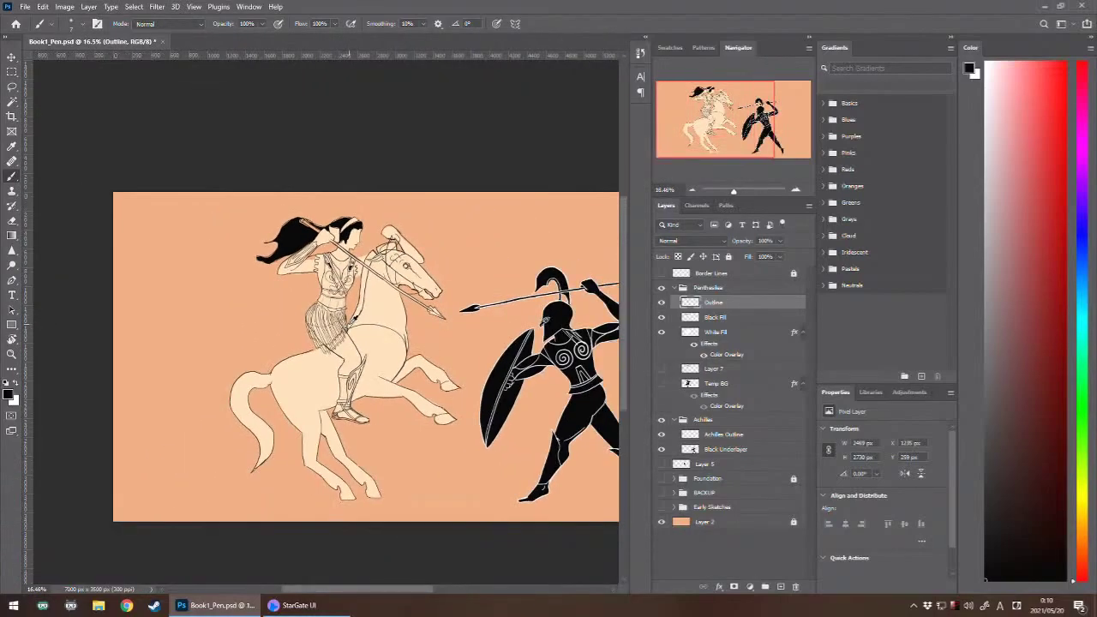
{"action": "scroll", "coordinate": [350, 329], "scroll_direction": "up", "scroll_amount": 5, "text": "alt"}
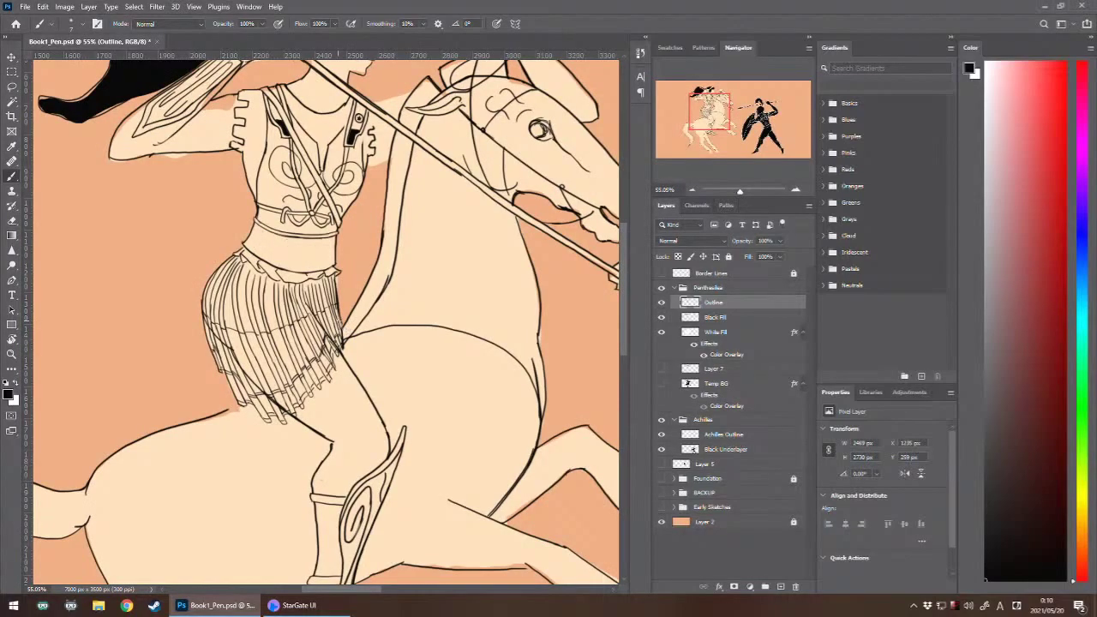
{"action": "scroll", "coordinate": [341, 175], "scroll_direction": "up", "scroll_amount": 3, "text": "alt"}
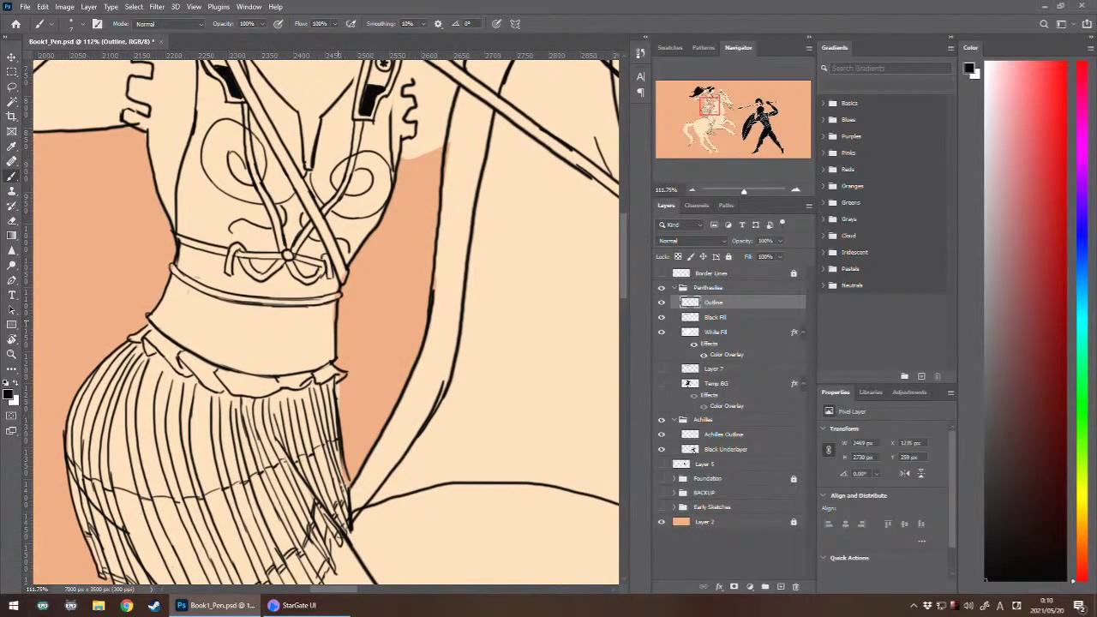
{"action": "mouse_move", "coordinate": [229, 307]}
{"action": "left_mouse_down"}
{"action": "mouse_move", "coordinate": [249, 327]}
{"action": "mouse_move", "coordinate": [268, 305]}
{"action": "mouse_move", "coordinate": [231, 314]}
{"action": "mouse_move", "coordinate": [345, 308]}
{"action": "mouse_move", "coordinate": [340, 298]}
{"action": "left_mouse_up"}
{"action": "key", "text": "ctrl+z"}
{"action": "key", "text": "ctrl+z"}
{"action": "mouse_move", "coordinate": [169, 272]}
{"action": "left_mouse_down"}
{"action": "mouse_move", "coordinate": [165, 283]}
{"action": "mouse_move", "coordinate": [183, 289]}
{"action": "mouse_move", "coordinate": [160, 282]}
{"action": "mouse_move", "coordinate": [185, 291]}
{"action": "mouse_move", "coordinate": [183, 302]}
{"action": "mouse_move", "coordinate": [231, 323]}
{"action": "mouse_move", "coordinate": [253, 307]}
{"action": "mouse_move", "coordinate": [264, 329]}
{"action": "mouse_move", "coordinate": [282, 308]}
{"action": "mouse_move", "coordinate": [284, 324]}
{"action": "mouse_move", "coordinate": [303, 324]}
{"action": "mouse_move", "coordinate": [323, 308]}
{"action": "left_mouse_up"}
{"action": "key", "text": "ctrl+z"}
{"action": "key", "text": "ctrl+z"}
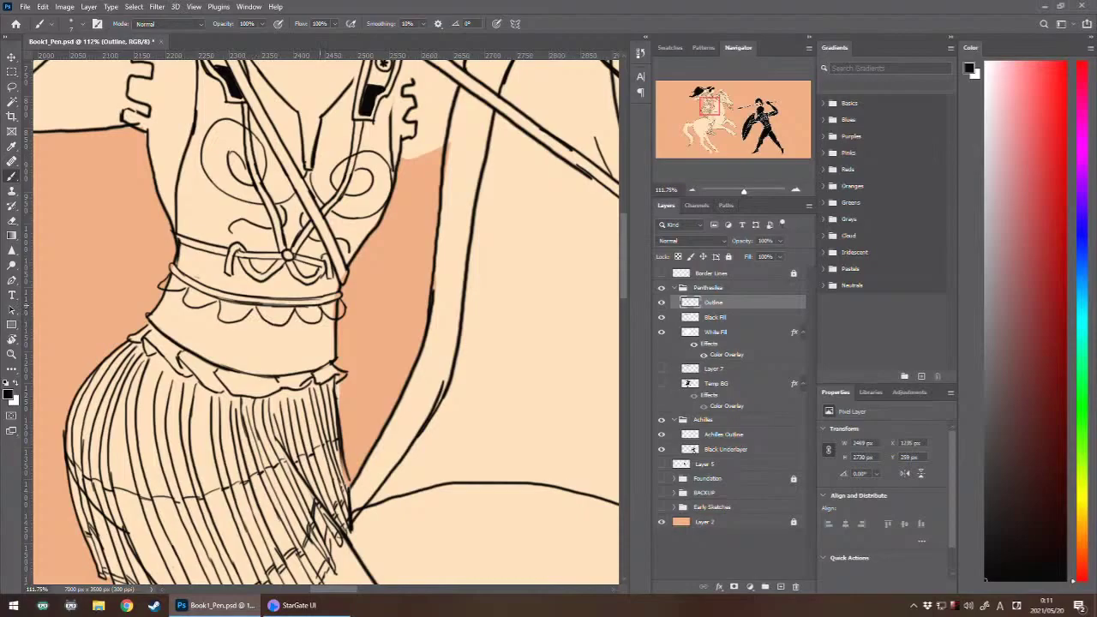
{"action": "key", "text": "e"}
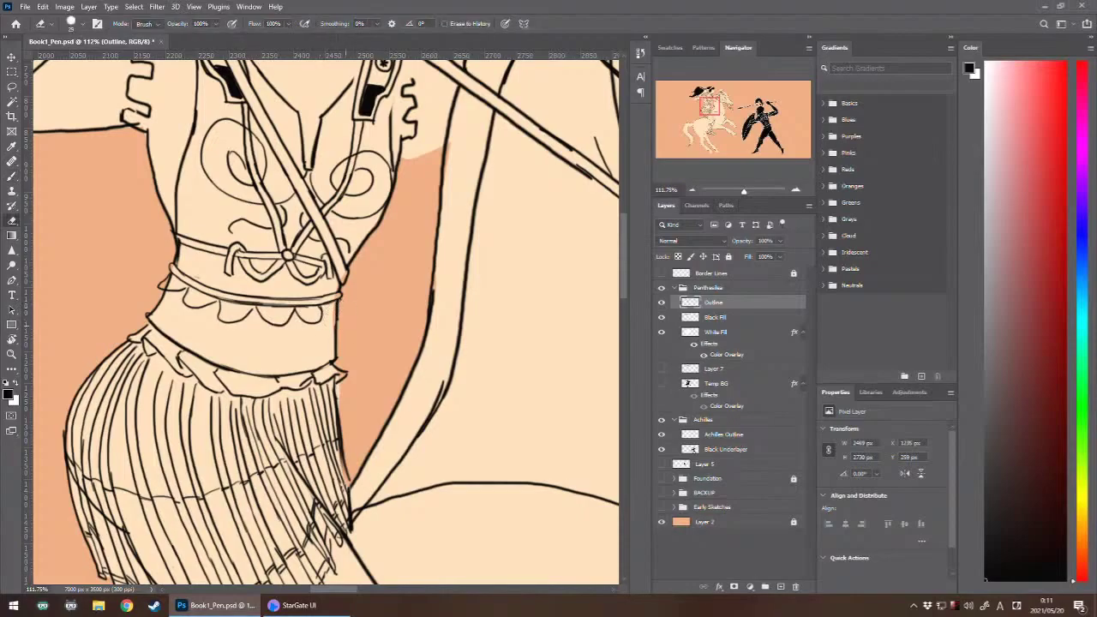
{"action": "key", "text": "b"}
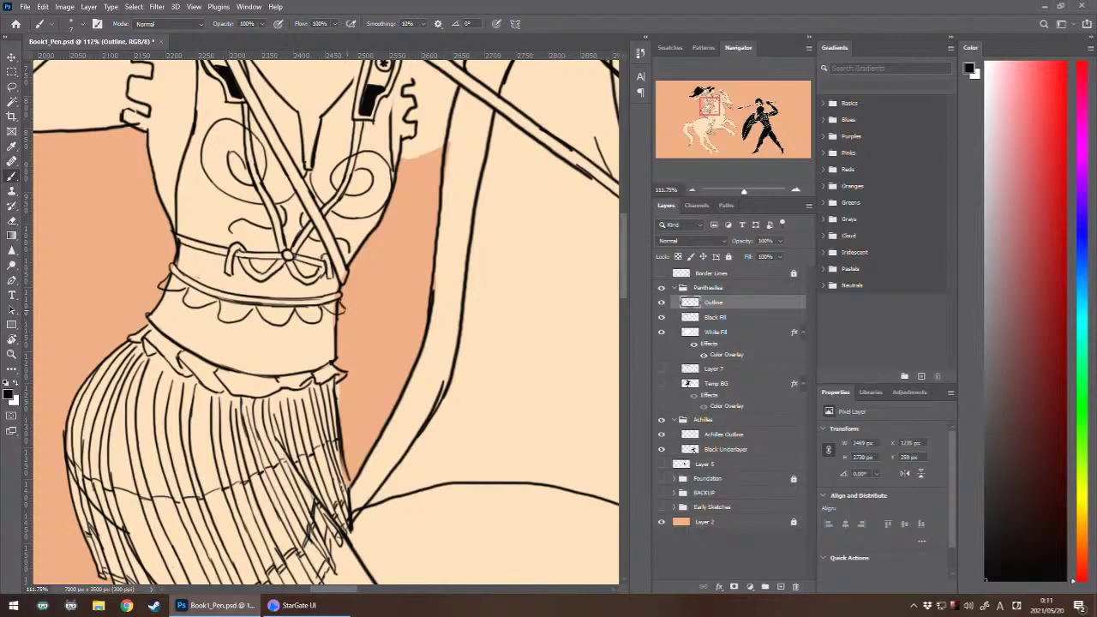
- Examine the waist detailing against the whole battle composition and up close
{"action": "key", "text": "ctrl+minus"}
{"action": "key", "text": "ctrl+minus"}
{"action": "key", "text": "ctrl+minus"}
{"action": "key", "text": "ctrl+minus"}
{"action": "key", "text": "ctrl+minus"}
{"action": "key", "text": "ctrl+minus"}
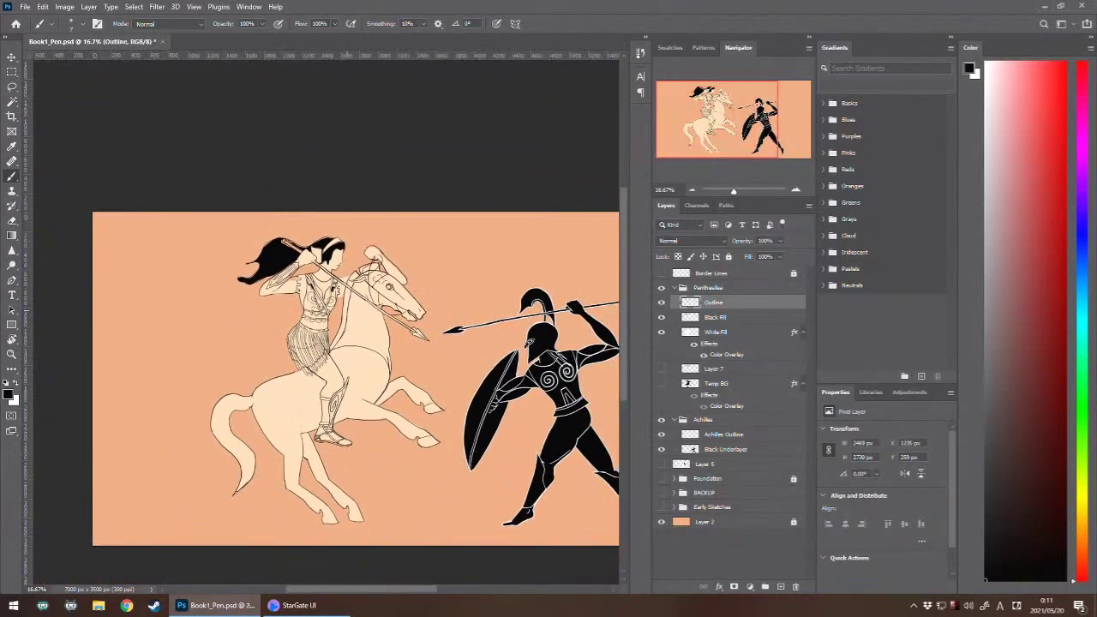
{"action": "key", "text": "ctrl+plus"}
{"action": "key", "text": "ctrl+plus"}
{"action": "key", "text": "ctrl+plus"}
{"action": "key", "text": "ctrl+plus"}
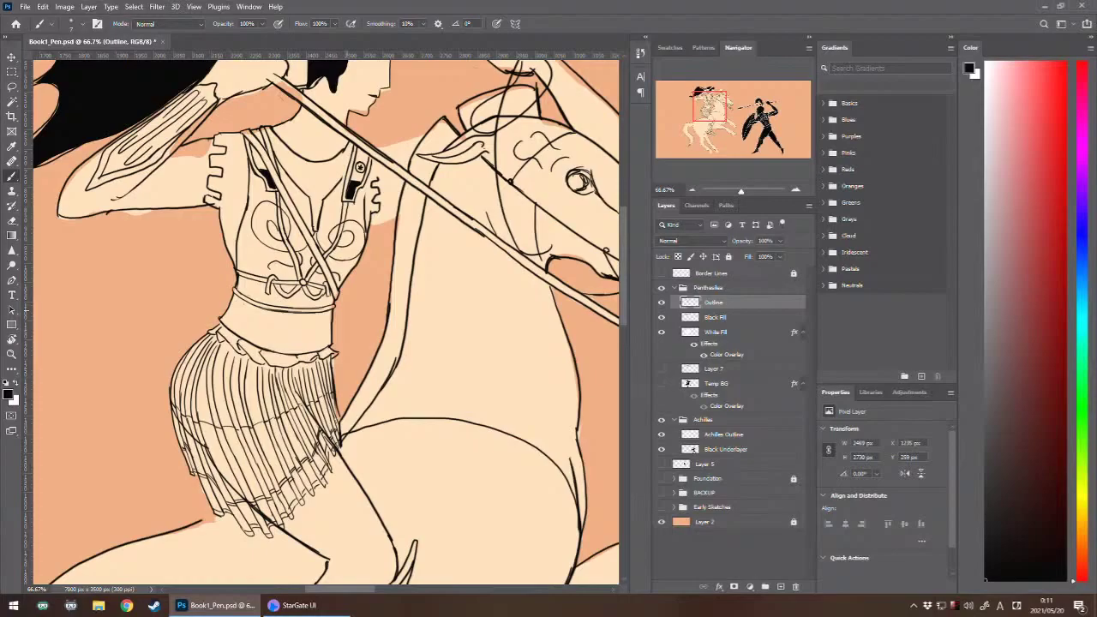
- Try decorating the bare midriff with small curling scroll strokes
{"action": "left_click_drag", "start_coordinate": [245, 314], "coordinate": [325, 340]}
{"action": "key", "text": "ctrl+z"}
{"action": "key", "text": "ctrl+z"}
{"action": "key", "text": "ctrl+z"}
- Compare the midriff scrolls with the opposing warrior's armour and with the rider as a whole
{"action": "key", "text": "ctrl+minus"}
{"action": "key", "text": "ctrl+minus"}
{"action": "key", "text": "ctrl+minus"}
{"action": "key", "text": "ctrl+minus"}
{"action": "key", "text": "ctrl+minus"}
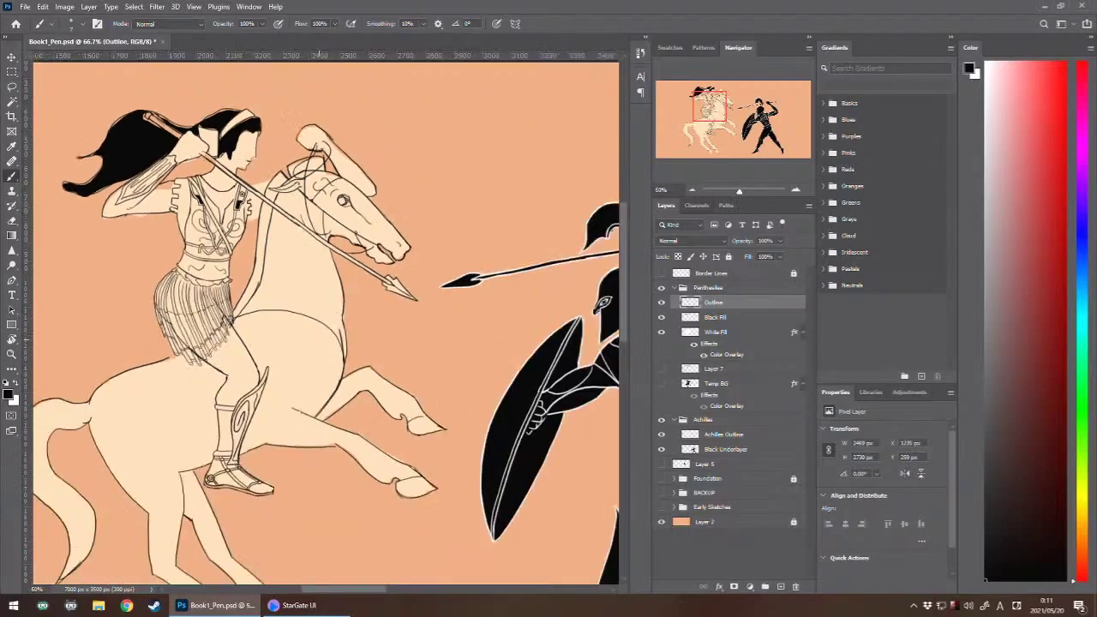
{"action": "key", "text": "ctrl+plus"}
{"action": "key", "text": "ctrl+plus"}
{"action": "key", "text": "ctrl+plus"}
{"action": "key", "text": "ctrl+plus"}
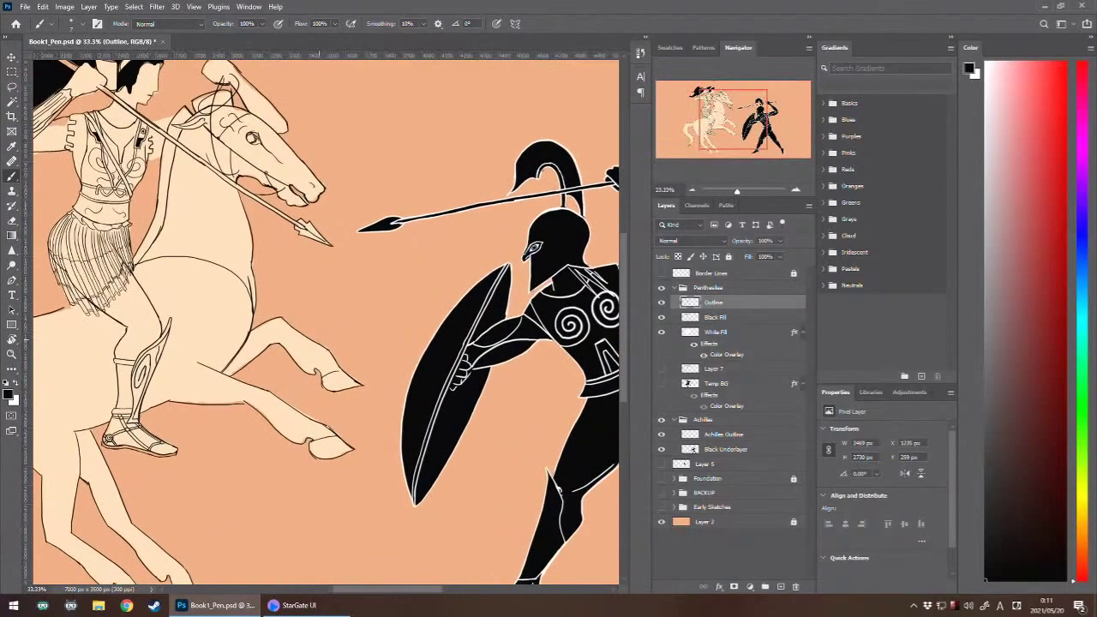
{"action": "left_click_drag", "start_coordinate": [239, 369], "coordinate": [355, 416]}
{"action": "key", "text": "ctrl+plus"}
{"action": "key", "text": "ctrl+plus"}
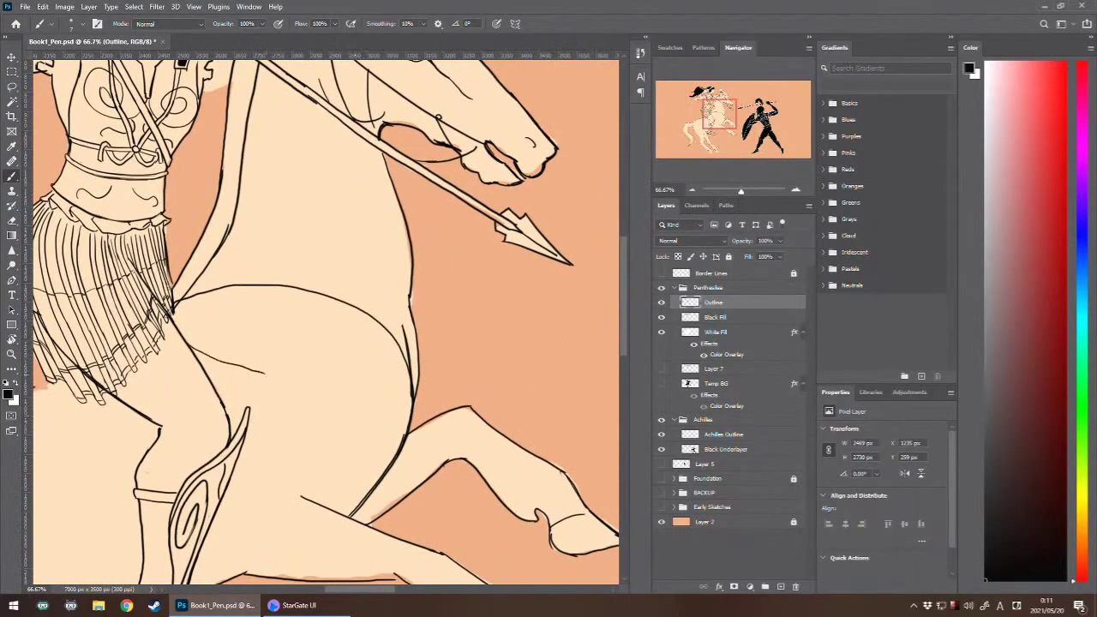
{"action": "left_click_drag", "start_coordinate": [202, 330], "coordinate": [362, 489]}
{"action": "left_click_drag", "start_coordinate": [333, 450], "coordinate": [335, 461]}
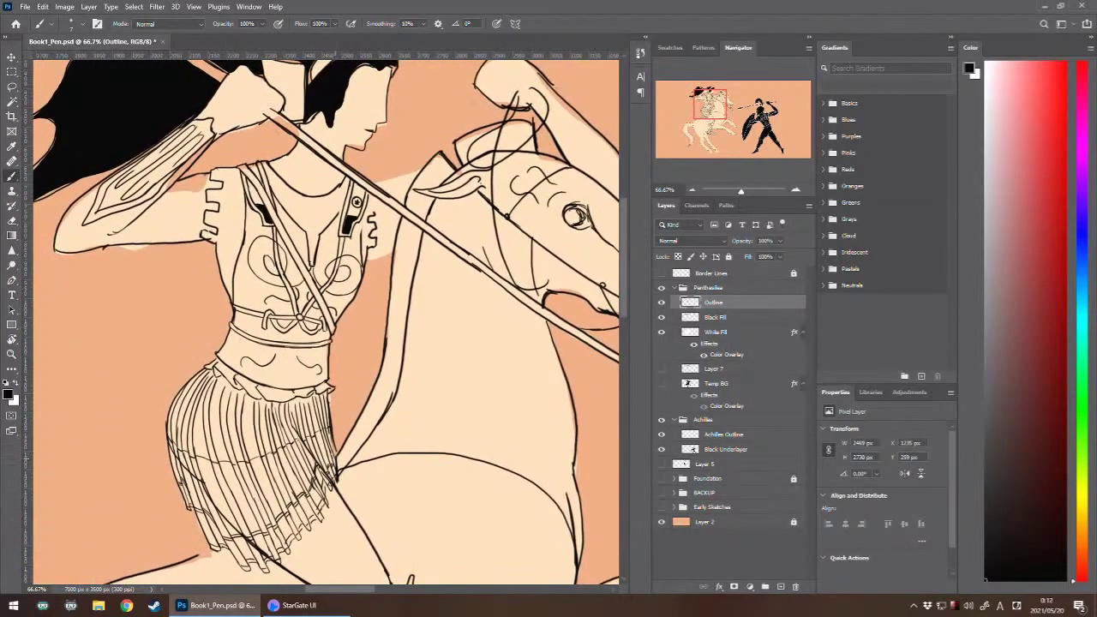
- Undo the midriff scrolls and try another ornamental stroke across the same area
{"action": "key", "text": "ctrl+z"}
{"action": "key", "text": "ctrl+z"}
{"action": "mouse_move", "coordinate": [231, 348]}
{"action": "left_mouse_down"}
{"action": "mouse_move", "coordinate": [262, 369]}
{"action": "mouse_move", "coordinate": [271, 353]}
{"action": "mouse_move", "coordinate": [324, 372]}
{"action": "left_mouse_up"}
{"action": "key", "text": "ctrl+z"}
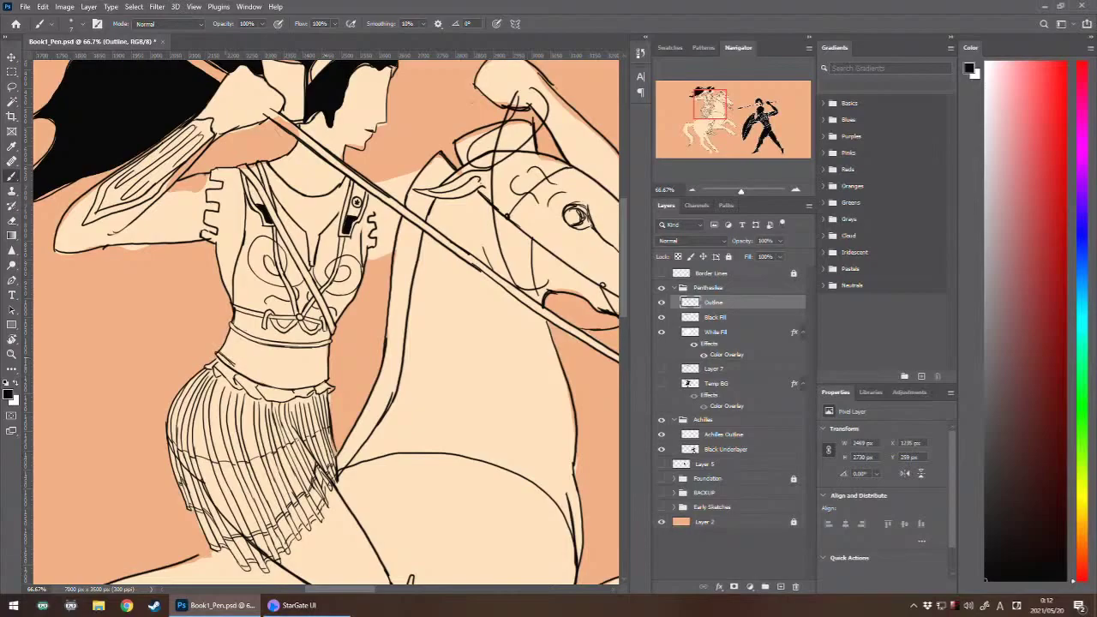
- Erase both side outlines of the midriff and the double waistband line above the skirt ruffle
{"action": "key", "text": "e"}
{"action": "mouse_move", "coordinate": [216, 353]}
{"action": "left_mouse_down"}
{"action": "mouse_move", "coordinate": [234, 370]}
{"action": "mouse_move", "coordinate": [231, 353]}
{"action": "left_mouse_up"}
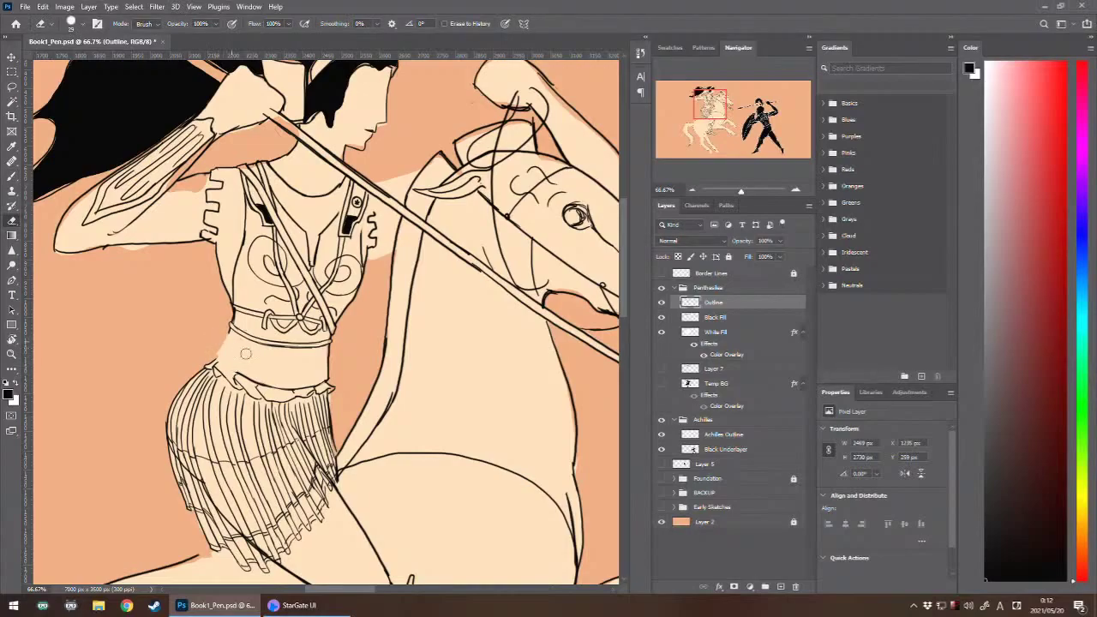
{"action": "mouse_move", "coordinate": [326, 353]}
{"action": "left_mouse_down"}
{"action": "mouse_move", "coordinate": [334, 348]}
{"action": "mouse_move", "coordinate": [328, 377]}
{"action": "left_mouse_up"}
{"action": "left_click_drag", "start_coordinate": [233, 368], "coordinate": [311, 386]}
{"action": "key", "text": "ctrl+plus"}
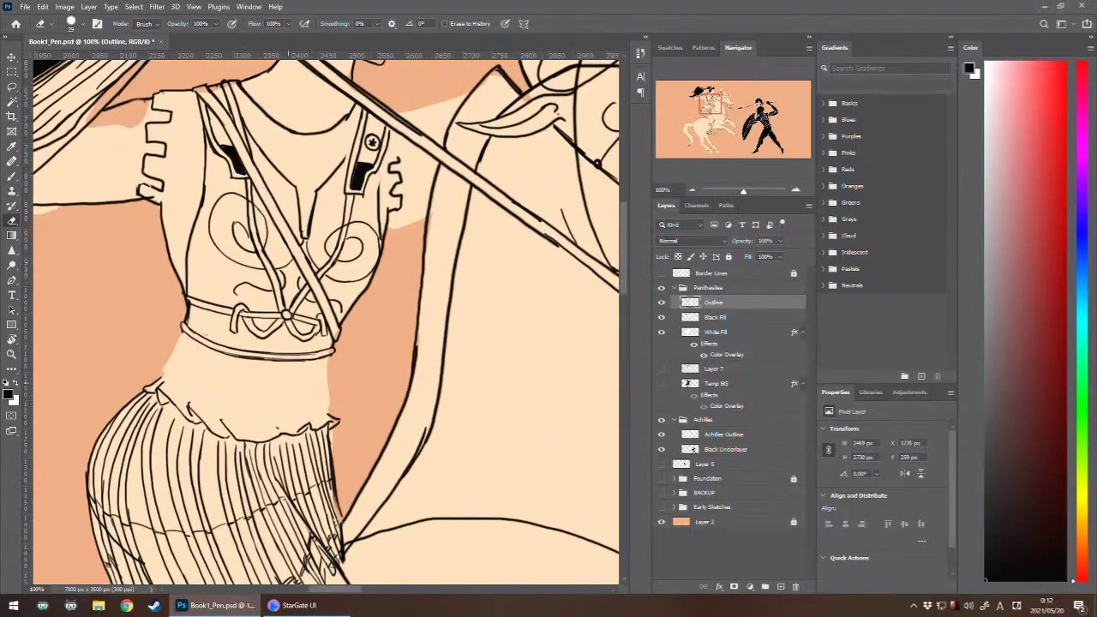
{"action": "left_click_drag", "start_coordinate": [270, 395], "coordinate": [246, 417]}
- Brush a row of small scallops along the lower edge of the upper belt
{"action": "key", "text": "b"}
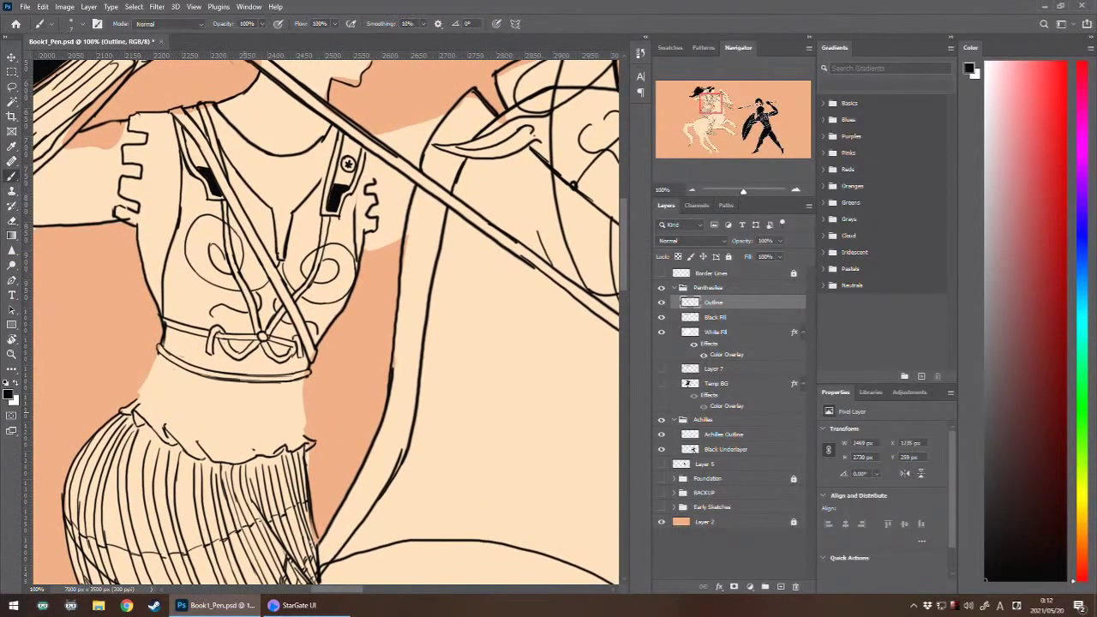
{"action": "mouse_move", "coordinate": [157, 351]}
{"action": "left_mouse_down"}
{"action": "mouse_move", "coordinate": [149, 363]}
{"action": "mouse_move", "coordinate": [193, 384]}
{"action": "mouse_move", "coordinate": [313, 380]}
{"action": "left_mouse_up"}
{"action": "key", "text": "ctrl+z"}
{"action": "key", "text": "ctrl+z"}
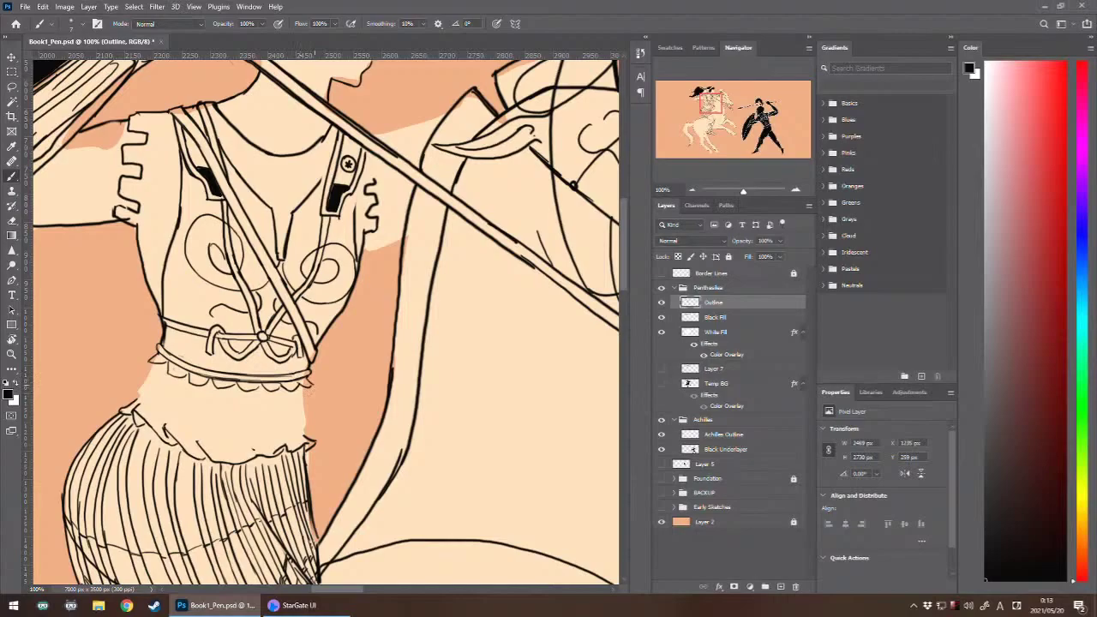
- Draw the first slanted pleats at the rear of the midriff and a dashed hem line above the skirt ruffle
{"action": "mouse_move", "coordinate": [134, 399]}
{"action": "left_mouse_down"}
{"action": "mouse_move", "coordinate": [158, 365]}
{"action": "mouse_move", "coordinate": [128, 403]}
{"action": "mouse_move", "coordinate": [145, 403]}
{"action": "mouse_move", "coordinate": [157, 387]}
{"action": "mouse_move", "coordinate": [154, 401]}
{"action": "left_mouse_up"}
{"action": "key", "text": "ctrl+z"}
{"action": "left_click_drag", "start_coordinate": [152, 408], "coordinate": [171, 419]}
{"action": "key", "text": "ctrl+z"}
{"action": "mouse_move", "coordinate": [187, 379]}
{"action": "left_mouse_down"}
{"action": "mouse_move", "coordinate": [170, 419]}
{"action": "mouse_move", "coordinate": [260, 438]}
{"action": "mouse_move", "coordinate": [311, 429]}
{"action": "left_mouse_up"}
{"action": "key", "text": "ctrl+z"}
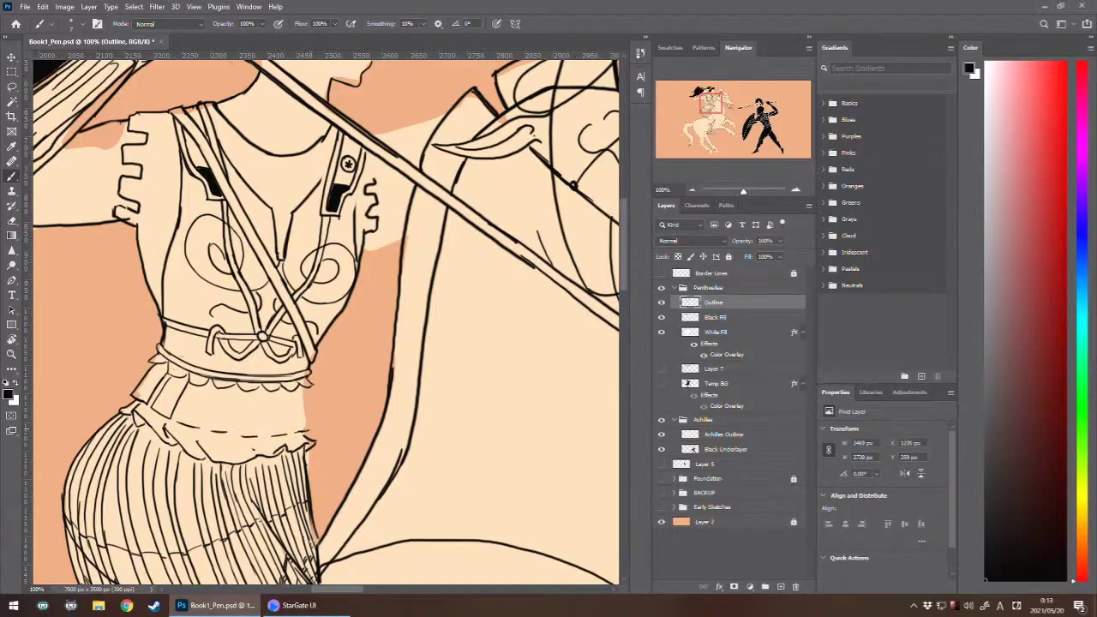
- Draw the flared front edge of the pleated waist piece and the first pleat lines beside it
{"action": "left_click_drag", "start_coordinate": [312, 394], "coordinate": [303, 432]}
{"action": "key", "text": "ctrl+z"}
{"action": "left_click_drag", "start_coordinate": [309, 385], "coordinate": [305, 429]}
{"action": "key", "text": "ctrl+z"}
{"action": "mouse_move", "coordinate": [303, 387]}
{"action": "left_mouse_down"}
{"action": "mouse_move", "coordinate": [312, 428]}
{"action": "mouse_move", "coordinate": [291, 391]}
{"action": "left_mouse_up"}
{"action": "key", "text": "ctrl+z"}
{"action": "mouse_move", "coordinate": [289, 436]}
{"action": "left_mouse_down"}
{"action": "mouse_move", "coordinate": [285, 393]}
{"action": "mouse_move", "coordinate": [270, 437]}
{"action": "left_mouse_up"}
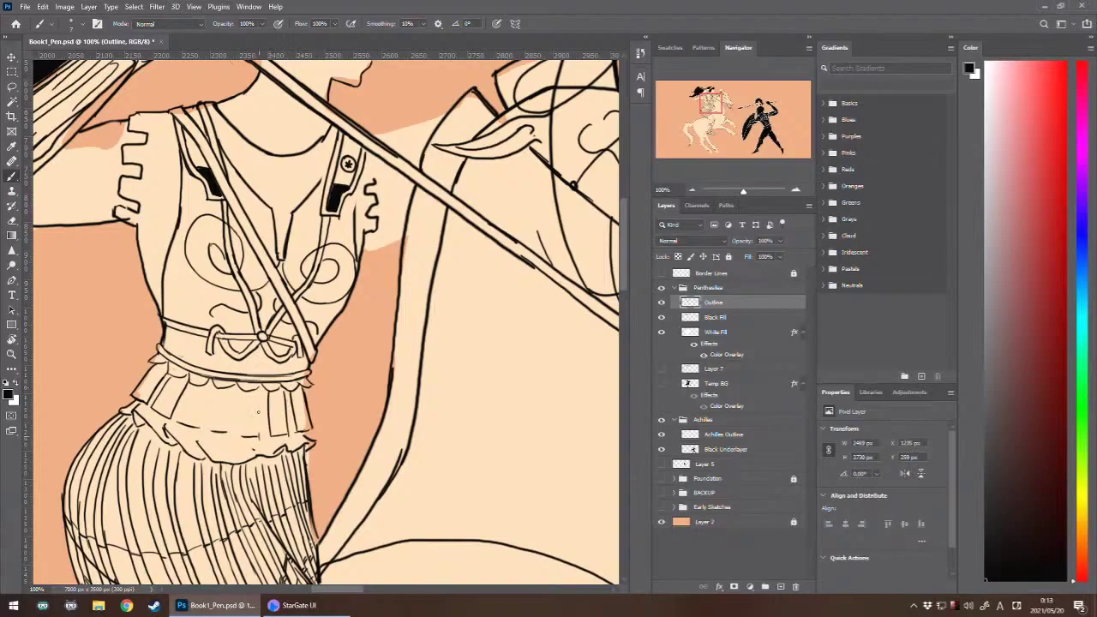
- Fill the middle of the waist piece with vertical pleat lines from the scalloped belt down to the hem
{"action": "mouse_move", "coordinate": [258, 387]}
{"action": "left_mouse_down"}
{"action": "mouse_move", "coordinate": [260, 437]}
{"action": "mouse_move", "coordinate": [242, 390]}
{"action": "left_mouse_up"}
{"action": "left_click_drag", "start_coordinate": [230, 437], "coordinate": [233, 391]}
{"action": "mouse_move", "coordinate": [209, 429]}
{"action": "left_mouse_down"}
{"action": "mouse_move", "coordinate": [231, 434]}
{"action": "mouse_move", "coordinate": [218, 392]}
{"action": "left_mouse_up"}
{"action": "key", "text": "ctrl+z"}
{"action": "left_click_drag", "start_coordinate": [208, 433], "coordinate": [220, 386]}
{"action": "key", "text": "ctrl+z"}
{"action": "key", "text": "ctrl+z"}
{"action": "left_click_drag", "start_coordinate": [210, 433], "coordinate": [212, 388]}
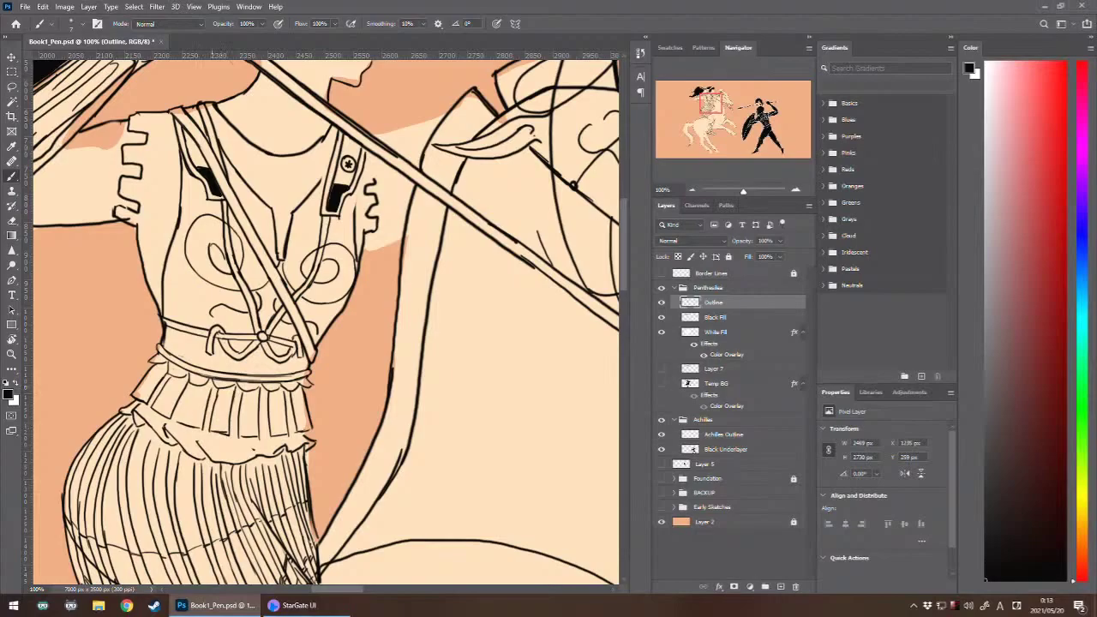
{"action": "key", "text": "ctrl+z"}
{"action": "left_click_drag", "start_coordinate": [201, 431], "coordinate": [212, 382]}
- Add the remaining pleat line at the rear of the waist piece and connect the hem segments across its bottom
{"action": "left_click_drag", "start_coordinate": [178, 425], "coordinate": [189, 384]}
{"action": "key", "text": "ctrl+z"}
{"action": "left_click_drag", "start_coordinate": [177, 424], "coordinate": [190, 387]}
{"action": "key", "text": "ctrl+z"}
{"action": "left_click_drag", "start_coordinate": [178, 425], "coordinate": [194, 384]}
{"action": "left_click_drag", "start_coordinate": [167, 423], "coordinate": [277, 442]}
{"action": "key", "text": "ctrl+z"}
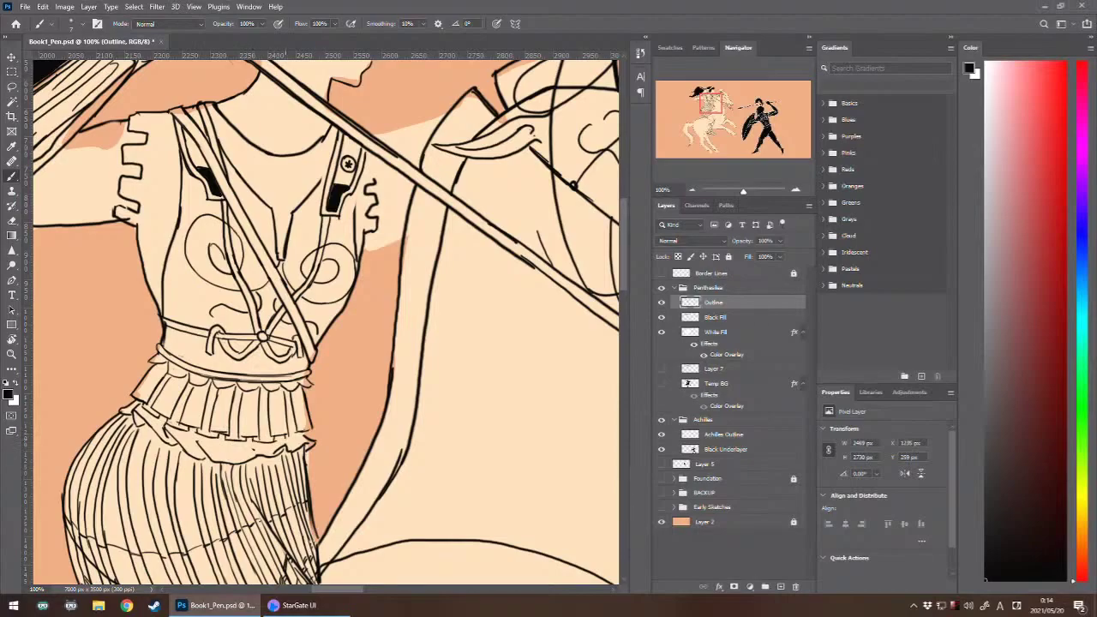
- Add short border strokes across the pleats just above the hem of the waist piece
{"action": "mouse_move", "coordinate": [281, 437]}
{"action": "left_mouse_down"}
{"action": "mouse_move", "coordinate": [300, 441]}
{"action": "mouse_move", "coordinate": [300, 430]}
{"action": "left_mouse_up"}
{"action": "key", "text": "ctrl+z"}
{"action": "left_click_drag", "start_coordinate": [295, 428], "coordinate": [290, 391]}
{"action": "mouse_move", "coordinate": [242, 421]}
{"action": "left_mouse_down"}
{"action": "mouse_move", "coordinate": [240, 434]}
{"action": "mouse_move", "coordinate": [256, 433]}
{"action": "mouse_move", "coordinate": [167, 411]}
{"action": "mouse_move", "coordinate": [137, 397]}
{"action": "mouse_move", "coordinate": [149, 388]}
{"action": "left_mouse_up"}
{"action": "key", "text": "ctrl+z"}
{"action": "left_click_drag", "start_coordinate": [146, 394], "coordinate": [147, 401]}
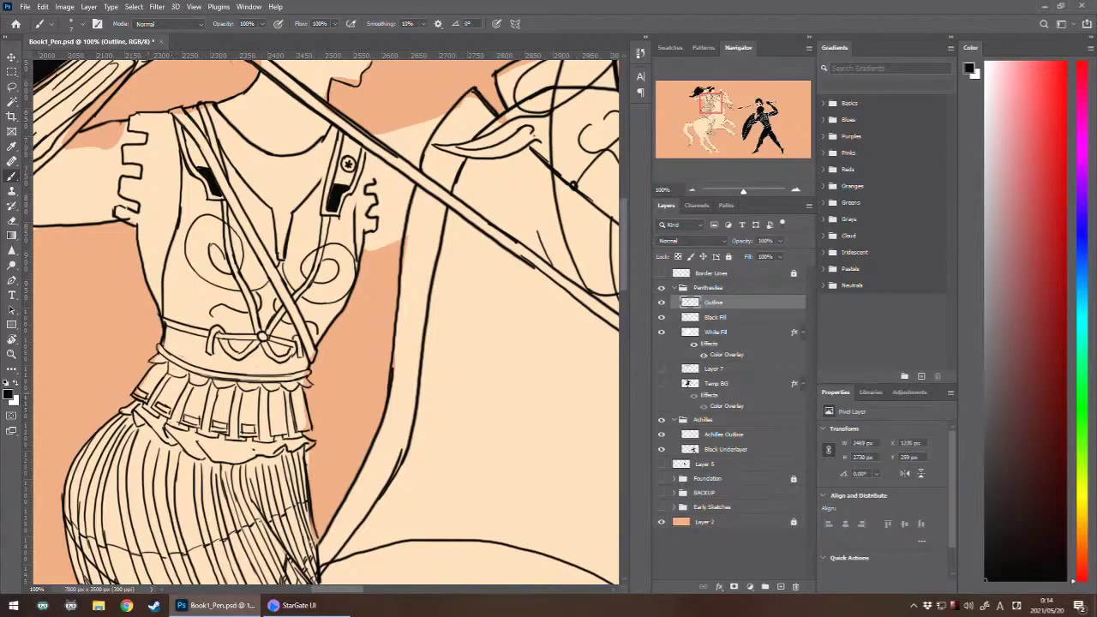
{"action": "left_click_drag", "start_coordinate": [274, 427], "coordinate": [307, 419]}
{"action": "mouse_move", "coordinate": [255, 438]}
{"action": "left_mouse_down"}
{"action": "mouse_move", "coordinate": [272, 430]}
{"action": "mouse_move", "coordinate": [241, 438]}
{"action": "mouse_move", "coordinate": [156, 402]}
{"action": "left_mouse_up"}
{"action": "key", "text": "ctrl+z"}
{"action": "left_click_drag", "start_coordinate": [286, 436], "coordinate": [298, 432]}
- Examine the pleated waist piece against the horse, rider and opposing warrior
{"action": "key", "text": "ctrl+minus"}
{"action": "key", "text": "ctrl+minus"}
{"action": "key", "text": "ctrl+minus"}
{"action": "key", "text": "ctrl+minus"}
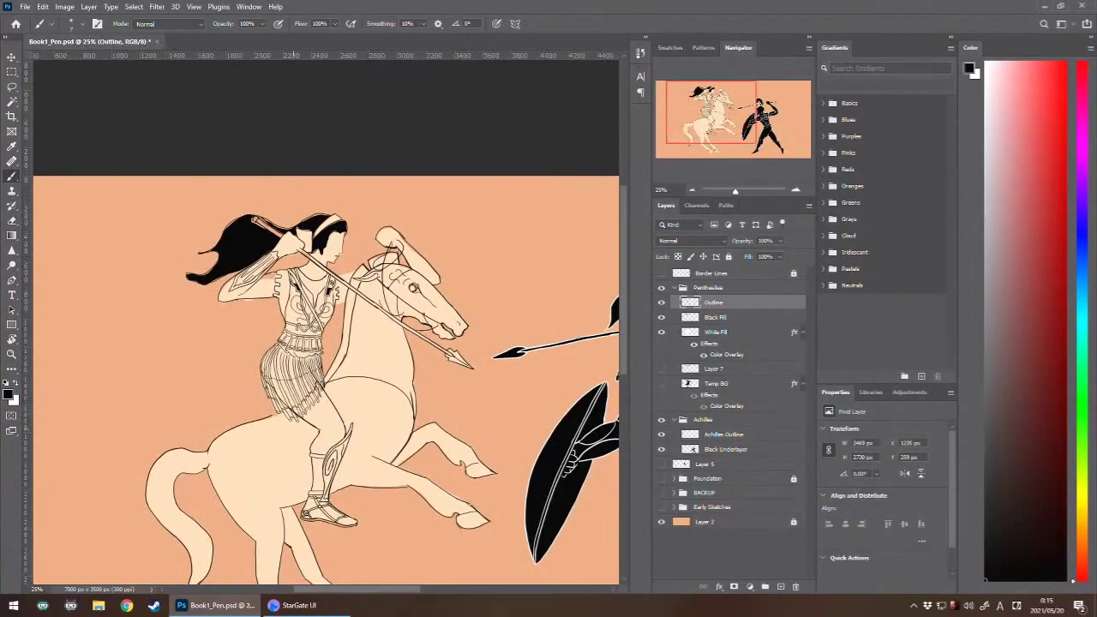
{"action": "key", "text": "ctrl+minus"}
{"action": "key", "text": "ctrl+plus"}
{"action": "key", "text": "ctrl+plus"}
{"action": "key", "text": "ctrl+plus"}
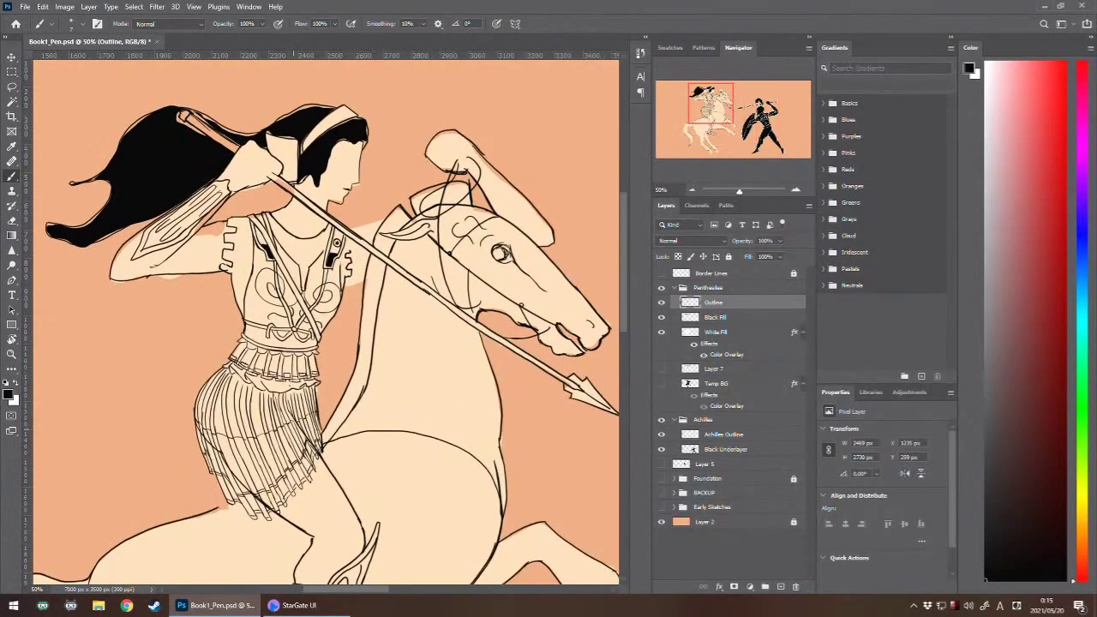
{"action": "key", "text": "ctrl+plus"}
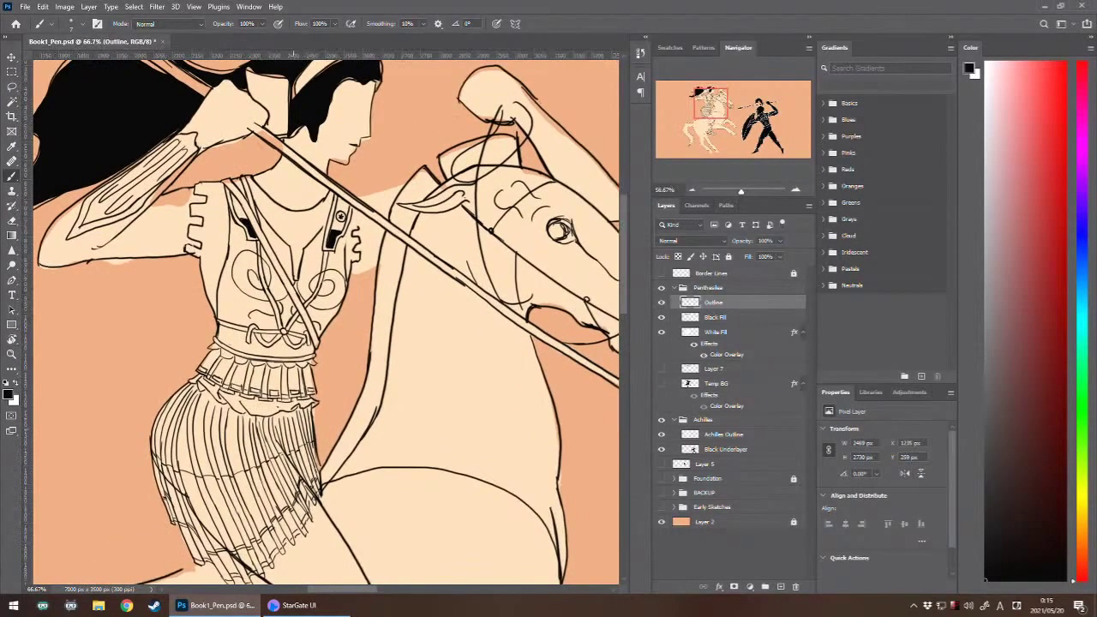
- Erase parts of the ruffle line at the top of the skirt and try redrawing its wavy edge
{"action": "key", "text": "e"}
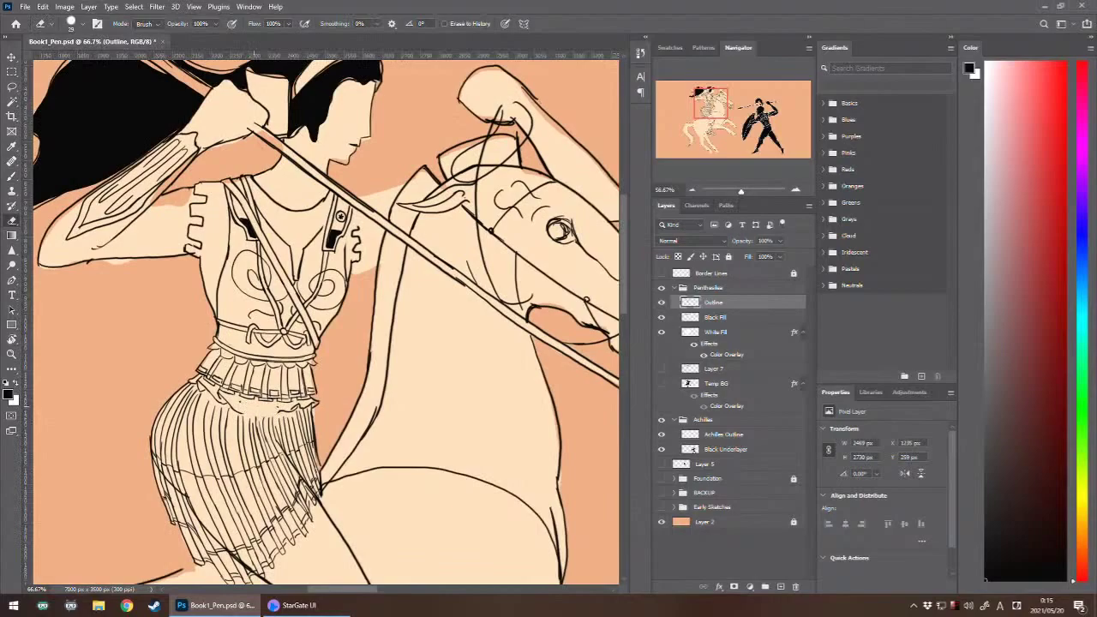
{"action": "mouse_move", "coordinate": [272, 409]}
{"action": "left_mouse_down"}
{"action": "mouse_move", "coordinate": [287, 408]}
{"action": "mouse_move", "coordinate": [240, 407]}
{"action": "left_mouse_up"}
{"action": "key", "text": "b"}
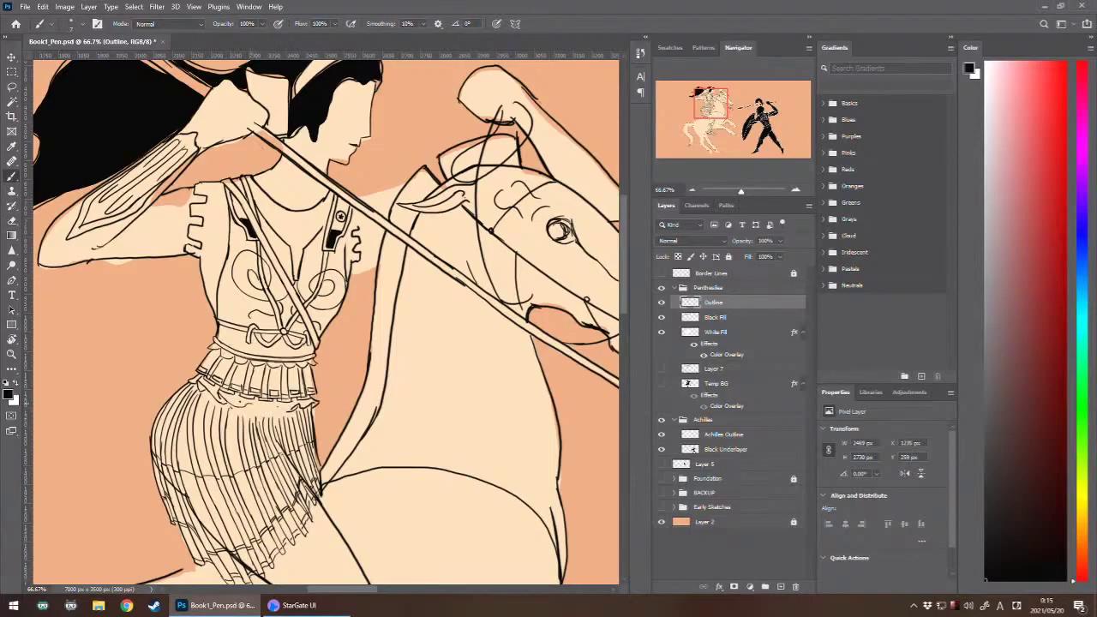
{"action": "left_click_drag", "start_coordinate": [256, 406], "coordinate": [289, 407]}
{"action": "key", "text": "ctrl+z"}
{"action": "key", "text": "ctrl+z"}
{"action": "key", "text": "ctrl+z"}
{"action": "left_click_drag", "start_coordinate": [244, 404], "coordinate": [286, 412]}
{"action": "key", "text": "ctrl+z"}
- Rework the skirt ruffle with short fold strokes, undoing the unwanted ones and redrawing from its rear end
{"action": "key", "text": "ctrl+minus"}
{"action": "key", "text": "ctrl+minus"}
{"action": "key", "text": "ctrl+plus"}
{"action": "key", "text": "ctrl+plus"}
{"action": "mouse_move", "coordinate": [211, 395]}
{"action": "left_mouse_down"}
{"action": "mouse_move", "coordinate": [206, 411]}
{"action": "mouse_move", "coordinate": [225, 415]}
{"action": "left_mouse_up"}
{"action": "left_click_drag", "start_coordinate": [251, 406], "coordinate": [252, 423]}
{"action": "left_click_drag", "start_coordinate": [270, 409], "coordinate": [271, 418]}
{"action": "key", "text": "ctrl+z"}
{"action": "key", "text": "ctrl+z"}
{"action": "key", "text": "ctrl+z"}
{"action": "key", "text": "ctrl+z"}
{"action": "key", "text": "ctrl+z"}
{"action": "key", "text": "ctrl+z"}
{"action": "left_click_drag", "start_coordinate": [209, 396], "coordinate": [209, 411]}
- Examine the finished waist piece and ruffle in the overall scene and at close range
{"action": "key", "text": "ctrl+minus"}
{"action": "key", "text": "ctrl+minus"}
{"action": "key", "text": "ctrl+minus"}
{"action": "key", "text": "ctrl+minus"}
{"action": "key", "text": "ctrl+minus"}
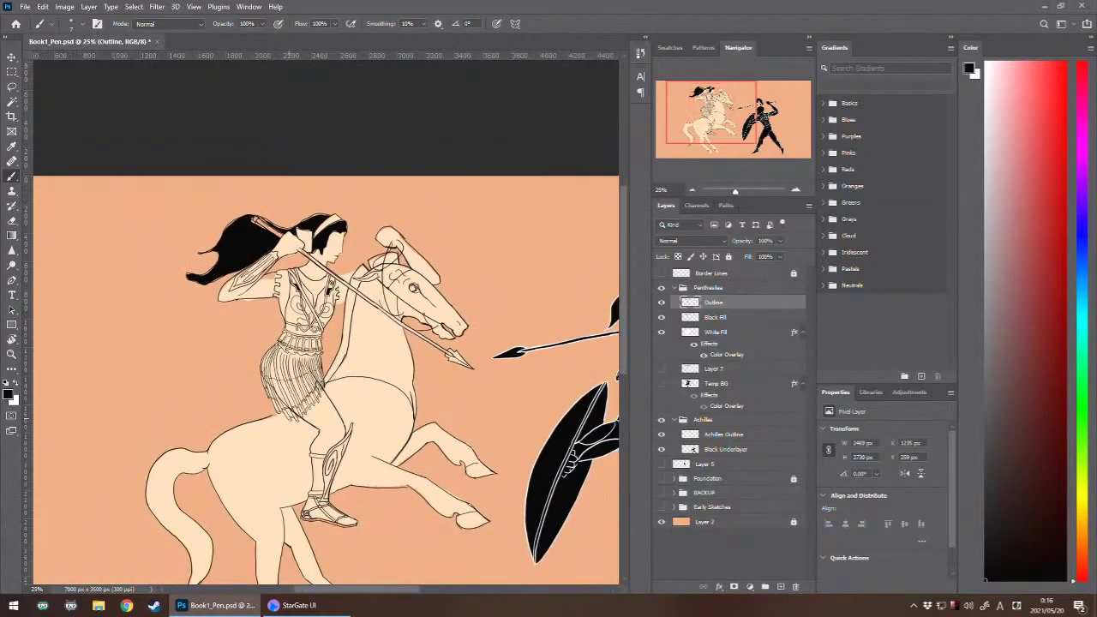
{"action": "key", "text": "ctrl+plus"}
{"action": "key", "text": "ctrl+plus"}
{"action": "key", "text": "ctrl+plus"}
{"action": "key", "text": "ctrl+plus"}
{"action": "key", "text": "ctrl+plus"}
{"action": "key", "text": "ctrl+plus"}
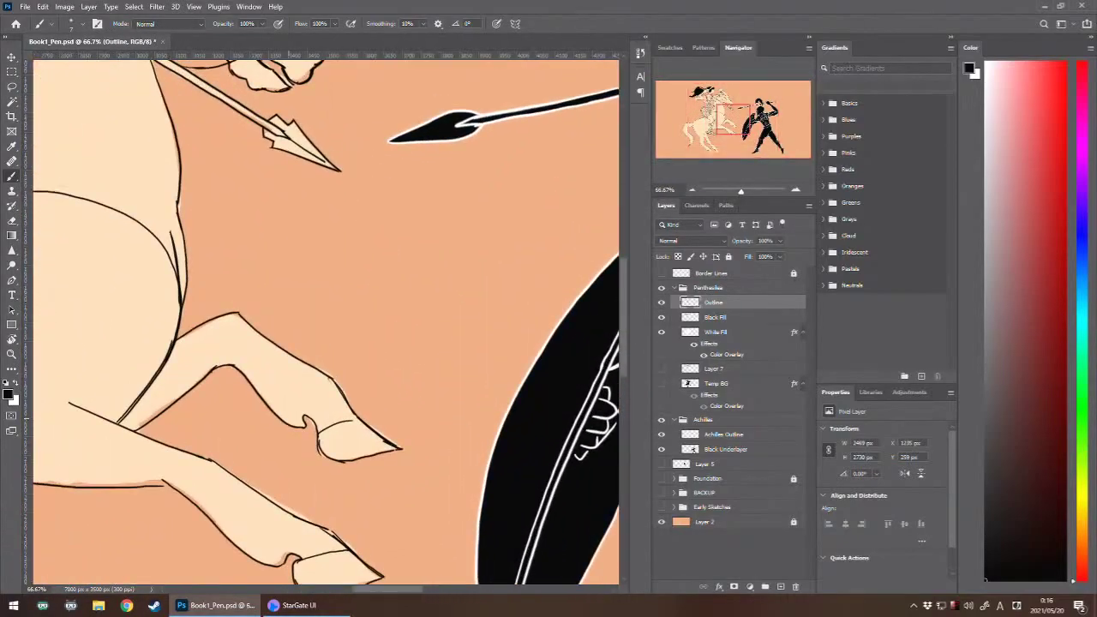
{"action": "left_click_drag", "start_coordinate": [146, 300], "coordinate": [519, 474]}
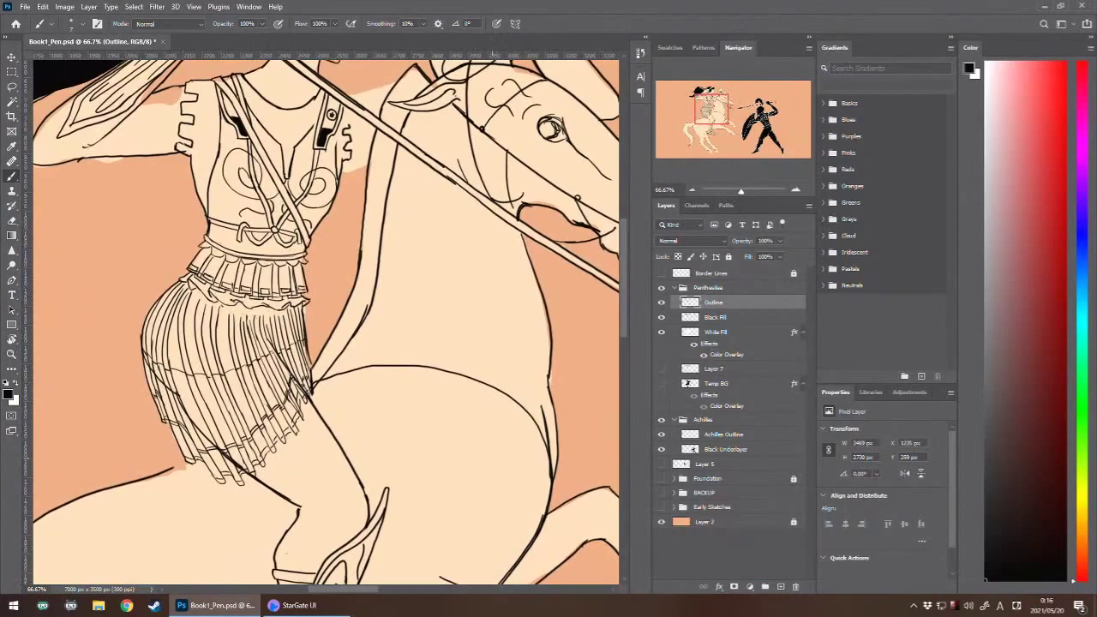
{"action": "key", "text": "ctrl+plus"}
{"action": "key", "text": "ctrl+plus"}
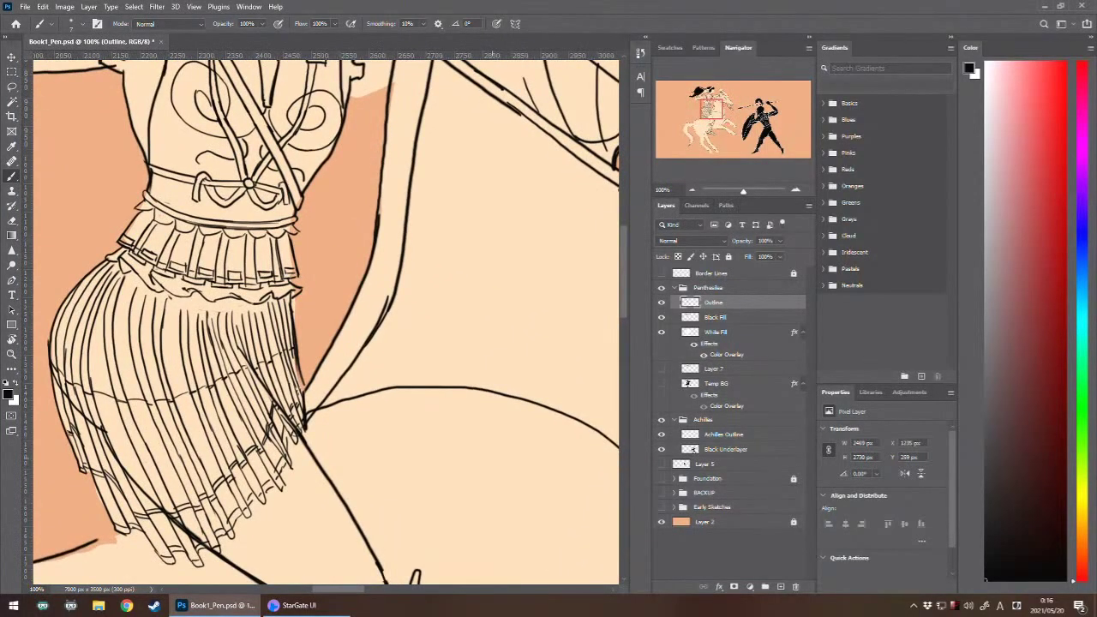
- Touch up the top of the skirt pleats just below the ruffle, undoing unwanted strokes and adding a short fold line
{"action": "key", "text": "e"}
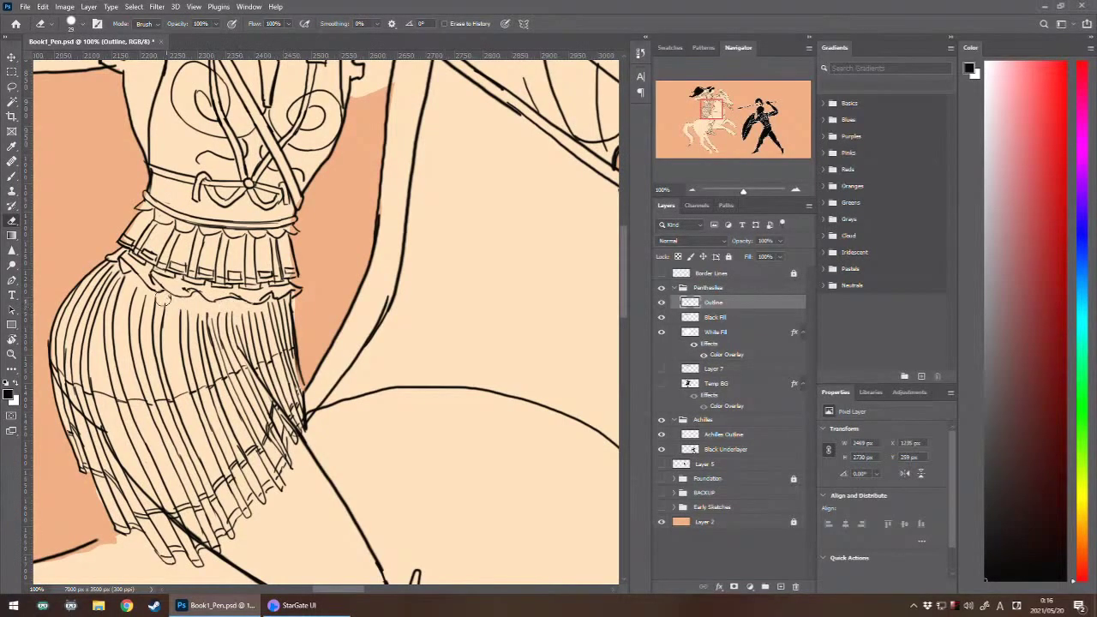
{"action": "key", "text": "b"}
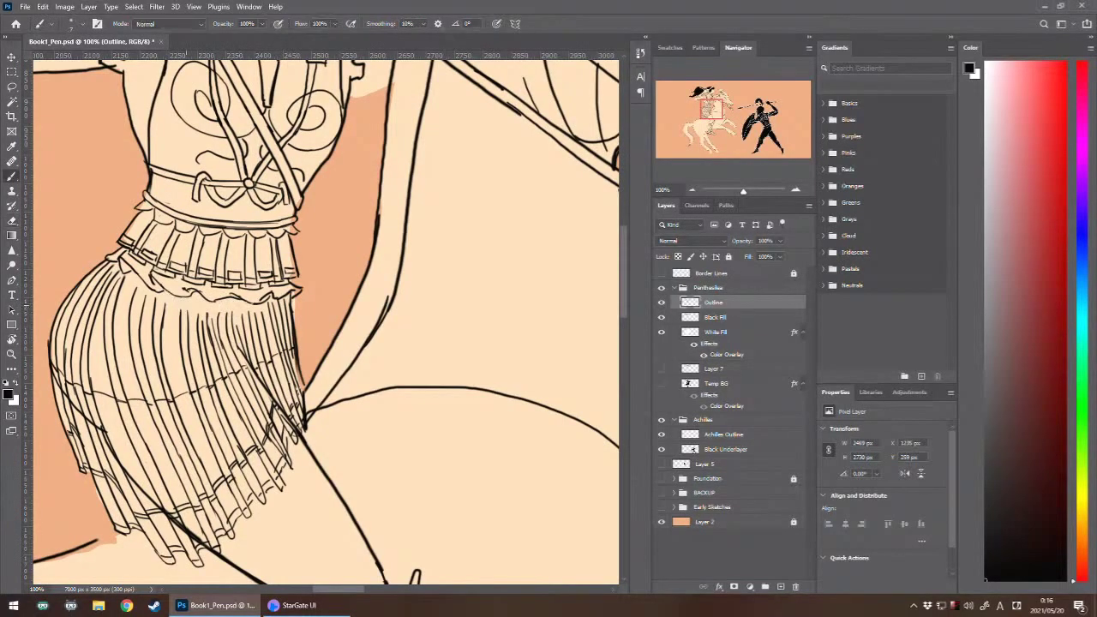
{"action": "mouse_move", "coordinate": [186, 300]}
{"action": "left_mouse_down"}
{"action": "mouse_move", "coordinate": [191, 329]}
{"action": "mouse_move", "coordinate": [168, 315]}
{"action": "left_mouse_up"}
{"action": "mouse_move", "coordinate": [208, 302]}
{"action": "left_mouse_down"}
{"action": "mouse_move", "coordinate": [211, 325]}
{"action": "mouse_move", "coordinate": [210, 314]}
{"action": "mouse_move", "coordinate": [251, 316]}
{"action": "left_mouse_up"}
{"action": "key", "text": "ctrl+z"}
{"action": "key", "text": "ctrl+z"}
{"action": "left_click_drag", "start_coordinate": [199, 309], "coordinate": [201, 321]}
- Examine the armour, waist piece and skirt in the overall scene, toggling the Outline layer's visibility to compare
{"action": "scroll", "coordinate": [325, 321], "scroll_direction": "down", "scroll_amount": 5}
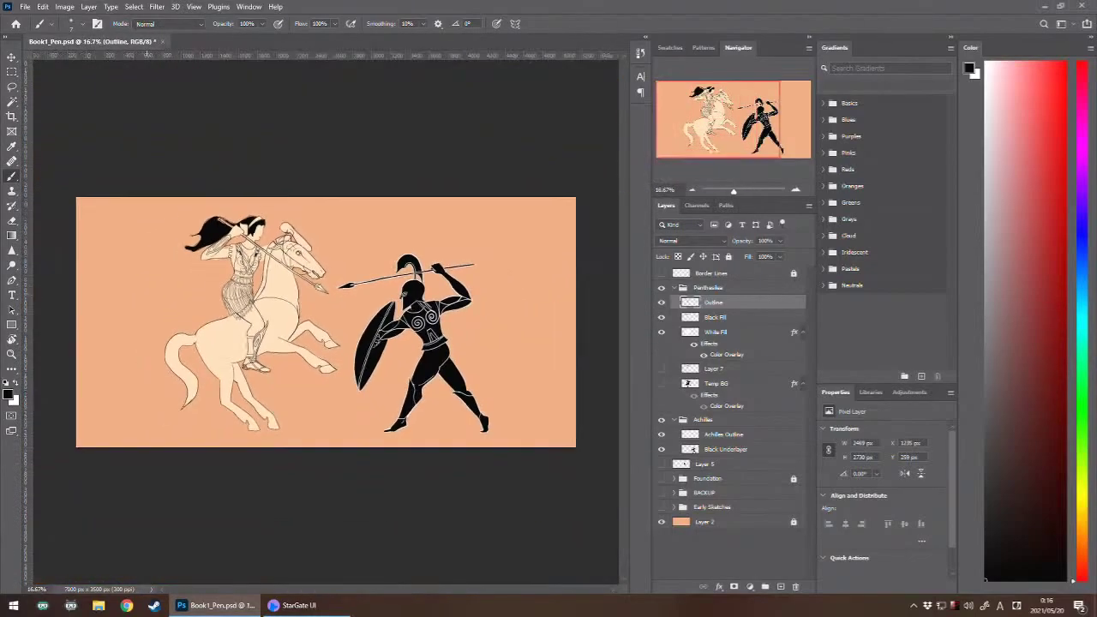
{"action": "scroll", "coordinate": [315, 319], "scroll_direction": "up", "scroll_amount": 2}
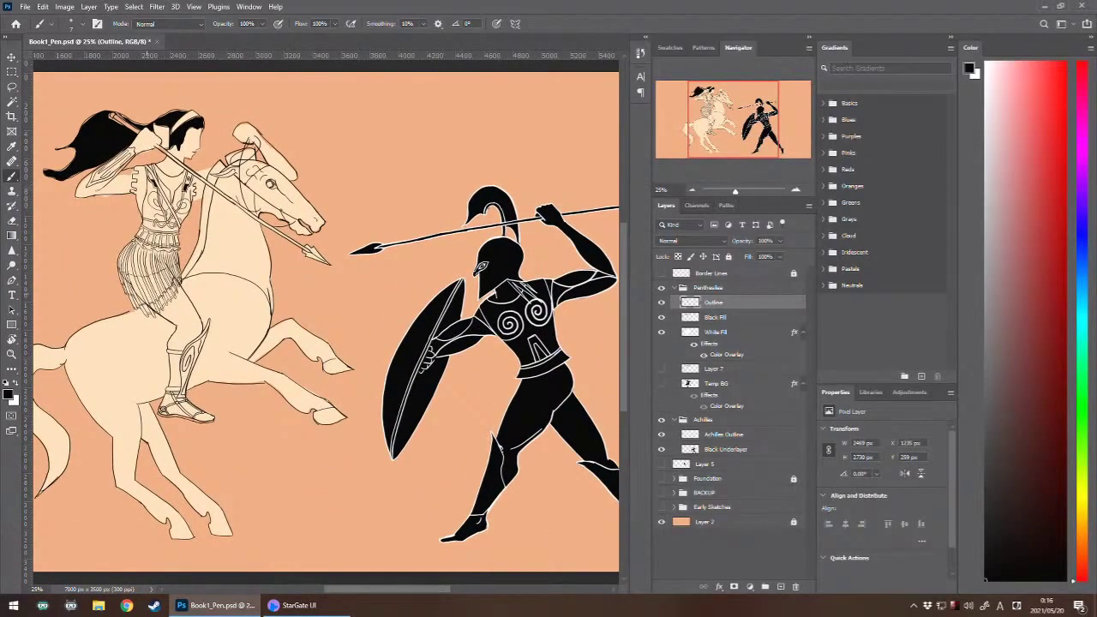
{"action": "scroll", "coordinate": [316, 319], "scroll_direction": "up", "scroll_amount": 1}
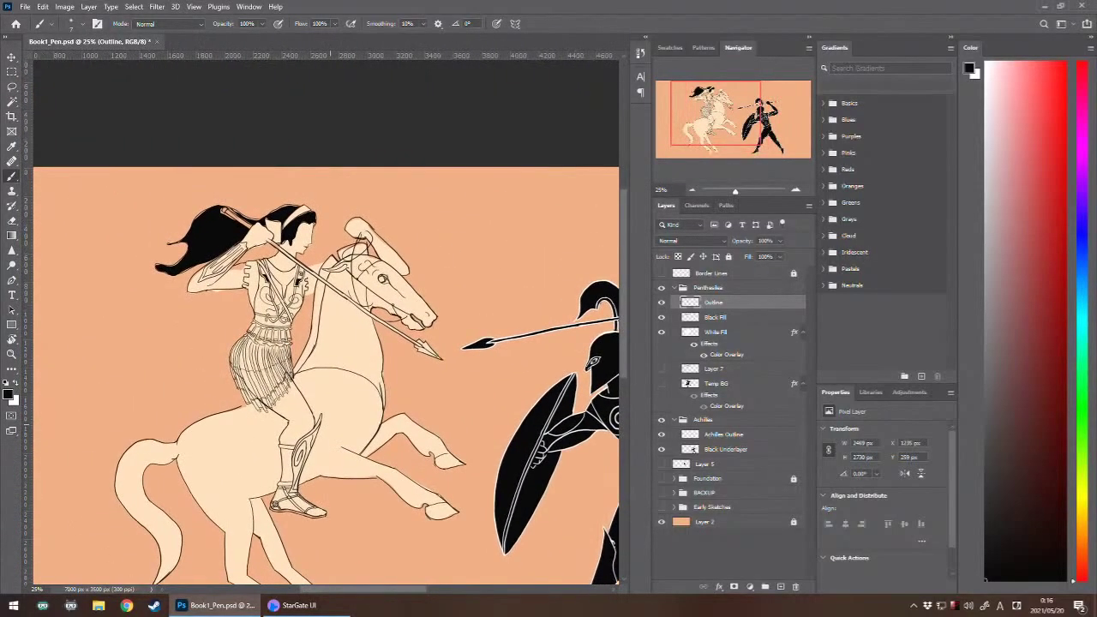
{"action": "scroll", "coordinate": [329, 320], "scroll_direction": "up", "scroll_amount": 1}
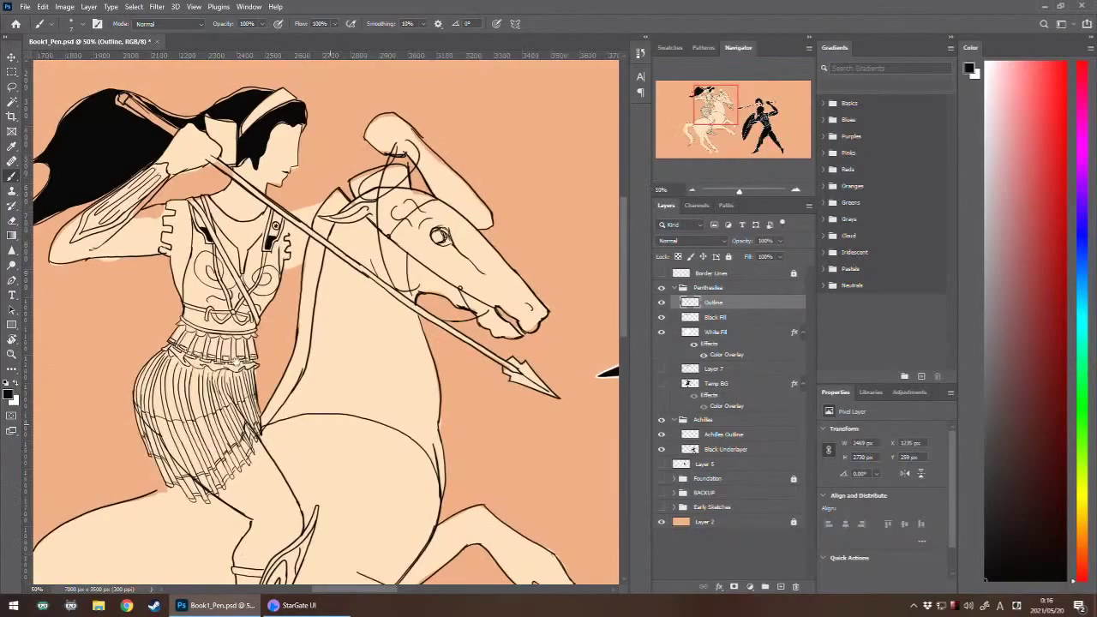
{"action": "left_click_drag", "start_coordinate": [233, 357], "coordinate": [299, 398]}
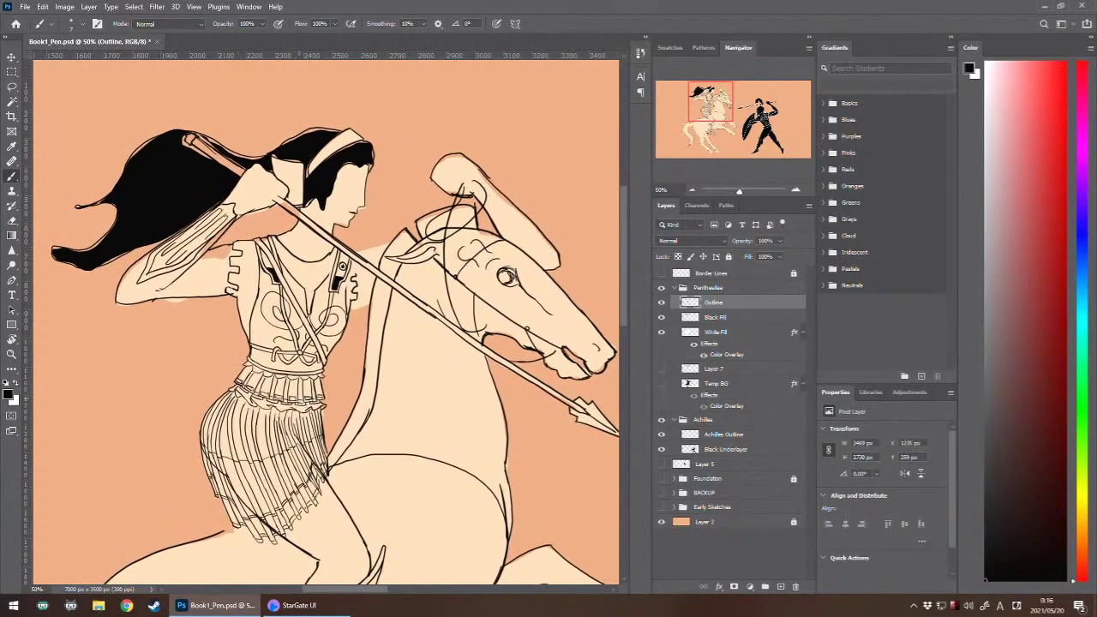
{"action": "left_click", "coordinate": [662, 303]}
{"action": "left_click", "coordinate": [662, 303]}
{"action": "key", "text": "ctrl+1"}
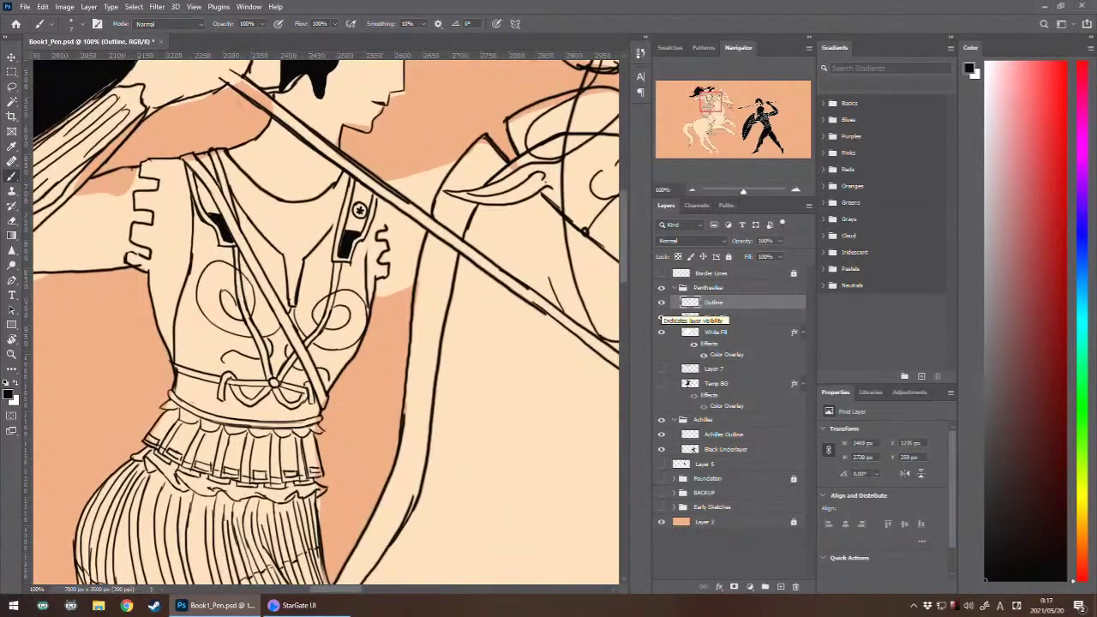
- Add a new layer above Outline and draw a slanted guide line across the rider's face at eye level
{"action": "left_click_drag", "start_coordinate": [255, 220], "coordinate": [283, 371]}
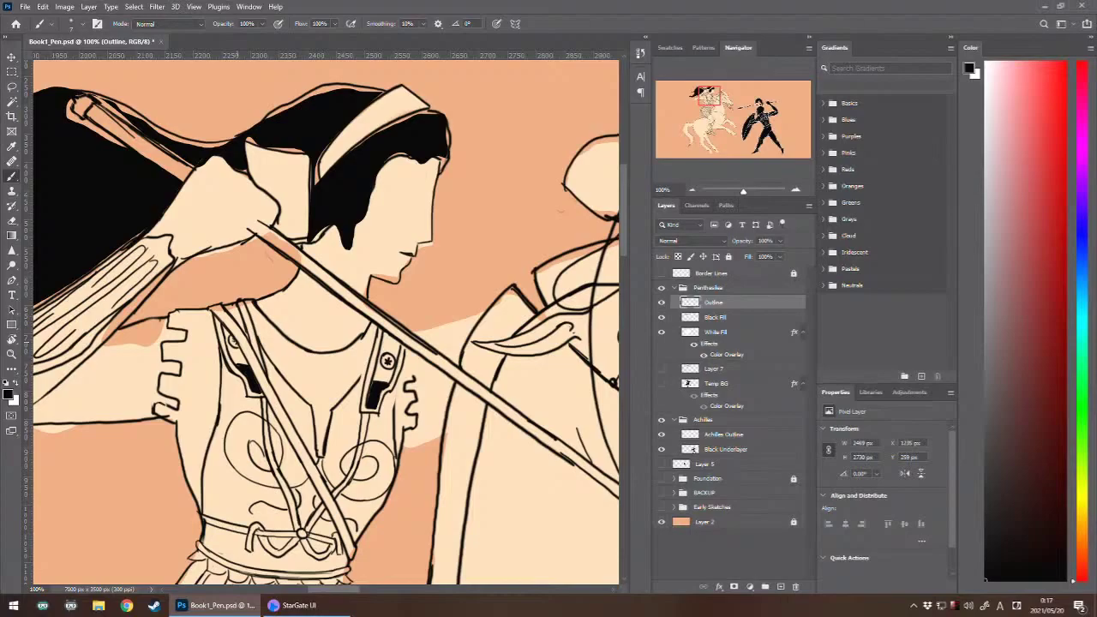
{"action": "key", "text": "ctrl+alt+shift+n"}
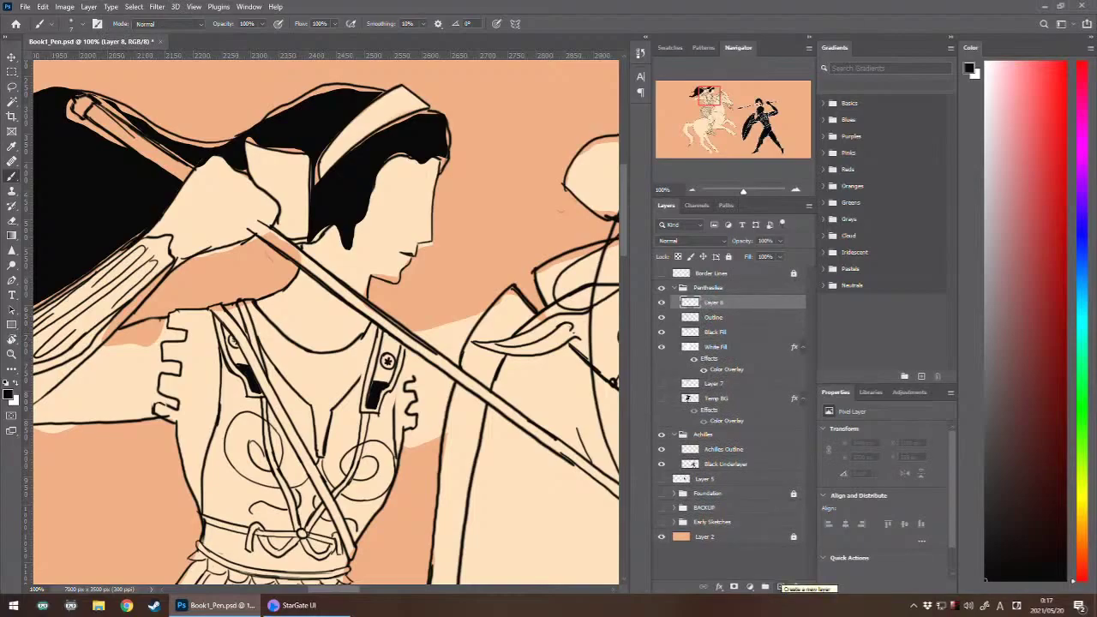
{"action": "left_click_drag", "start_coordinate": [396, 187], "coordinate": [470, 222]}
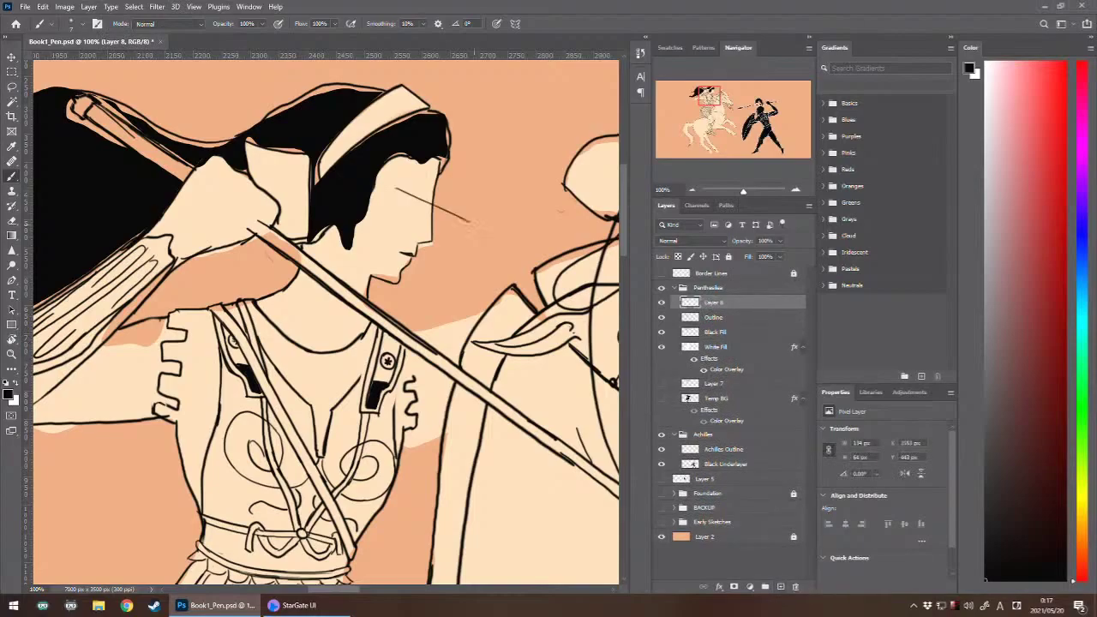
{"action": "left_click_drag", "start_coordinate": [375, 177], "coordinate": [438, 206]}
- Create another layer above the guide line and sketch the rider's eye in profile with short black strokes
{"action": "left_click", "coordinate": [781, 587]}
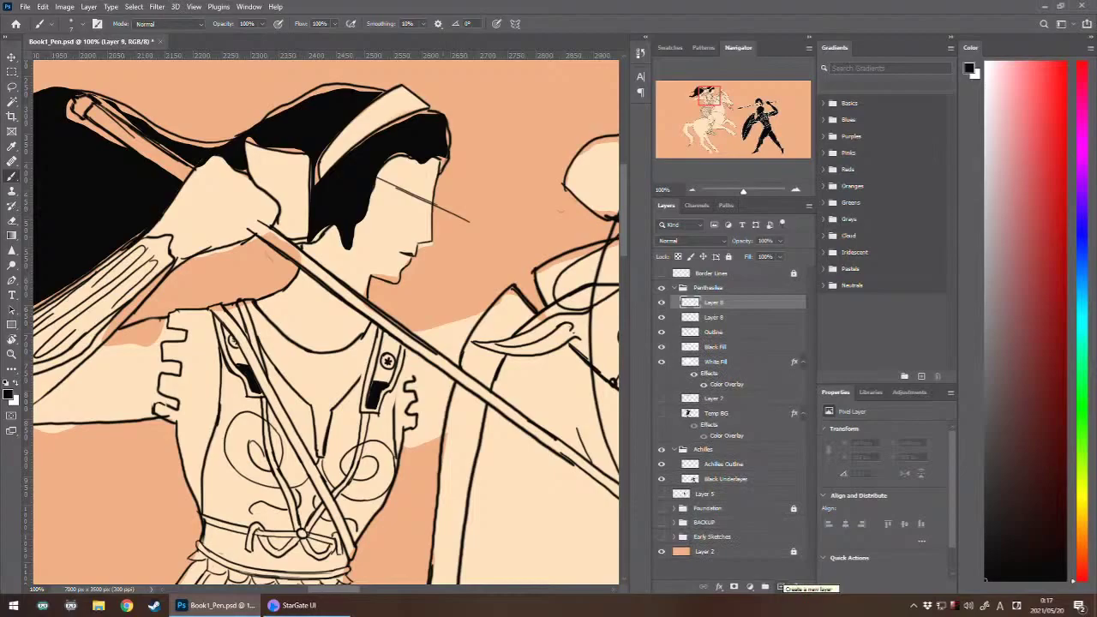
{"action": "left_click_drag", "start_coordinate": [418, 197], "coordinate": [430, 203]}
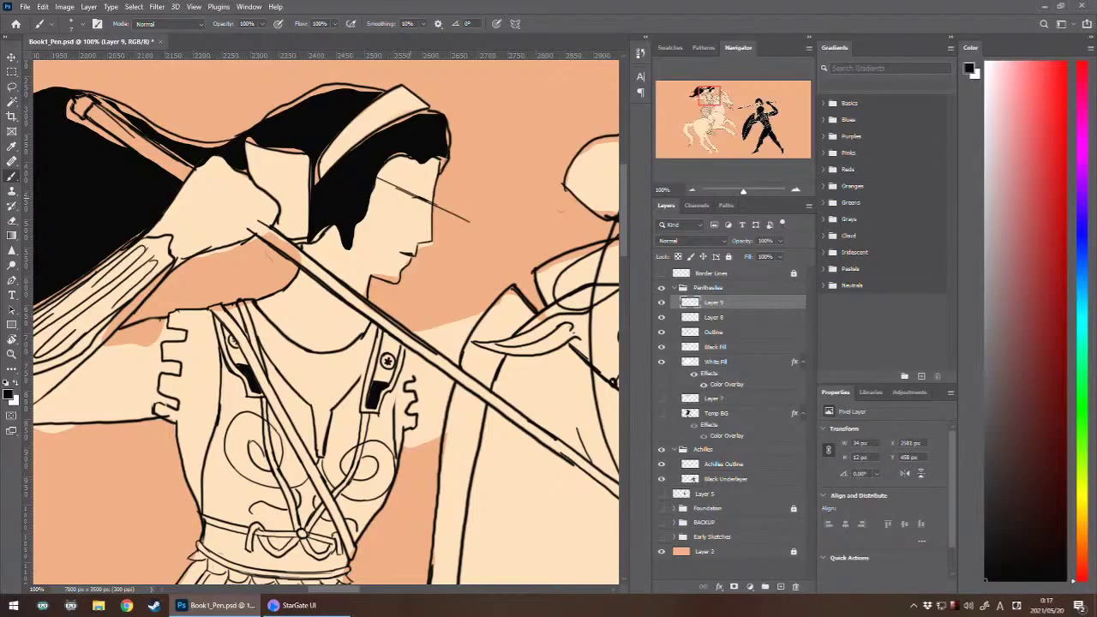
{"action": "left_click_drag", "start_coordinate": [406, 196], "coordinate": [421, 200]}
{"action": "left_click_drag", "start_coordinate": [424, 208], "coordinate": [426, 200]}
{"action": "left_click_drag", "start_coordinate": [417, 205], "coordinate": [426, 206]}
{"action": "left_click_drag", "start_coordinate": [416, 205], "coordinate": [431, 211]}
- Rework the lower lid and the line above the eye, undoing the strokes that do not fit
{"action": "key", "text": "ctrl+z"}
{"action": "key", "text": "ctrl+z"}
{"action": "left_click_drag", "start_coordinate": [417, 204], "coordinate": [428, 209]}
{"action": "key", "text": "ctrl+z"}
{"action": "key", "text": "ctrl+z"}
{"action": "key", "text": "ctrl+z"}
{"action": "key", "text": "ctrl+z"}
{"action": "key", "text": "ctrl+z"}
{"action": "left_click_drag", "start_coordinate": [407, 193], "coordinate": [428, 193]}
{"action": "key", "text": "ctrl+z"}
{"action": "key", "text": "ctrl+z"}
{"action": "key", "text": "ctrl+z"}
- Hide the guide line layer to check the drawn eye on the rider's face
{"action": "left_click", "coordinate": [662, 317]}
{"action": "key", "text": "ctrl+minus"}
{"action": "key", "text": "ctrl+minus"}
{"action": "key", "text": "ctrl+minus"}
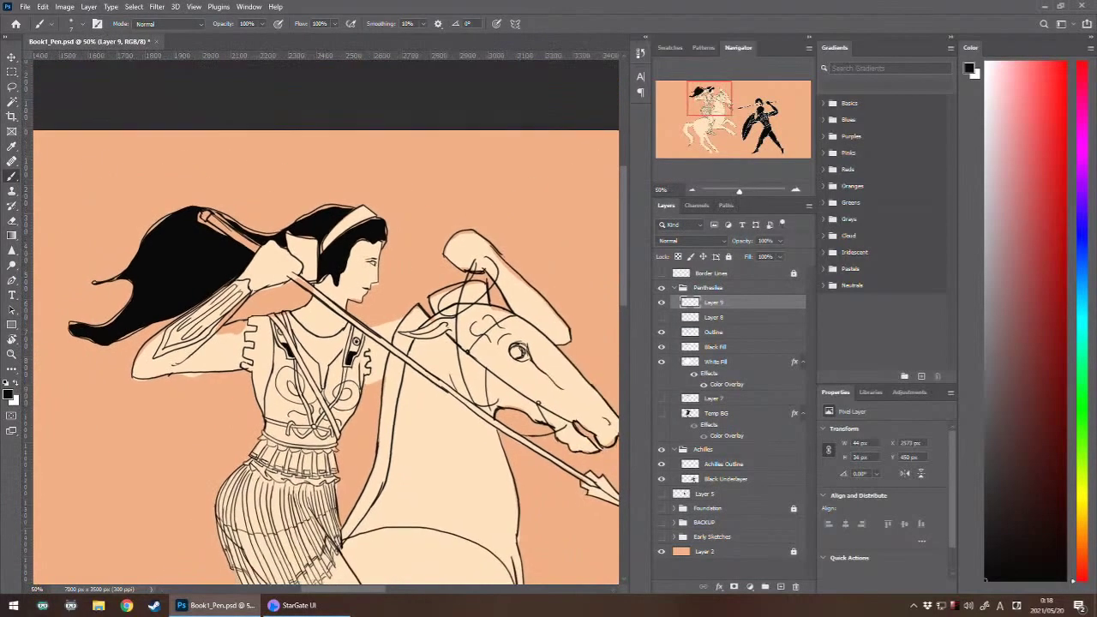
- Adjust the eye drawing slightly on the face with a free transform and apply it
{"action": "key", "text": "ctrl+plus"}
{"action": "key", "text": "ctrl+plus"}
{"action": "key", "text": "ctrl+t"}
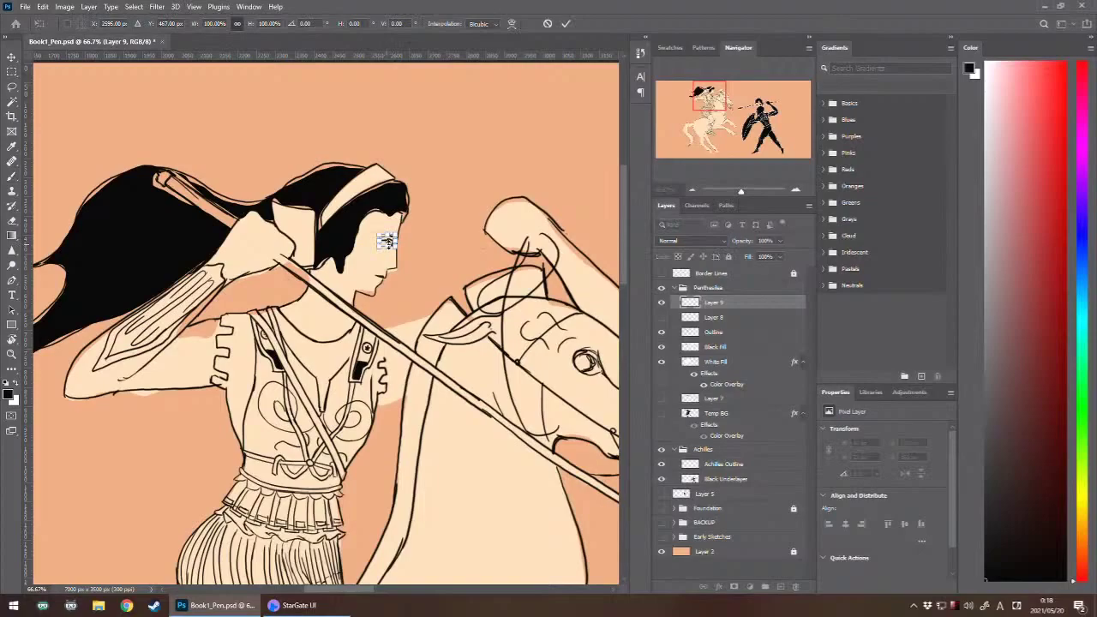
{"action": "scroll", "coordinate": [386, 242], "scroll_direction": "up", "scroll_amount": 3}
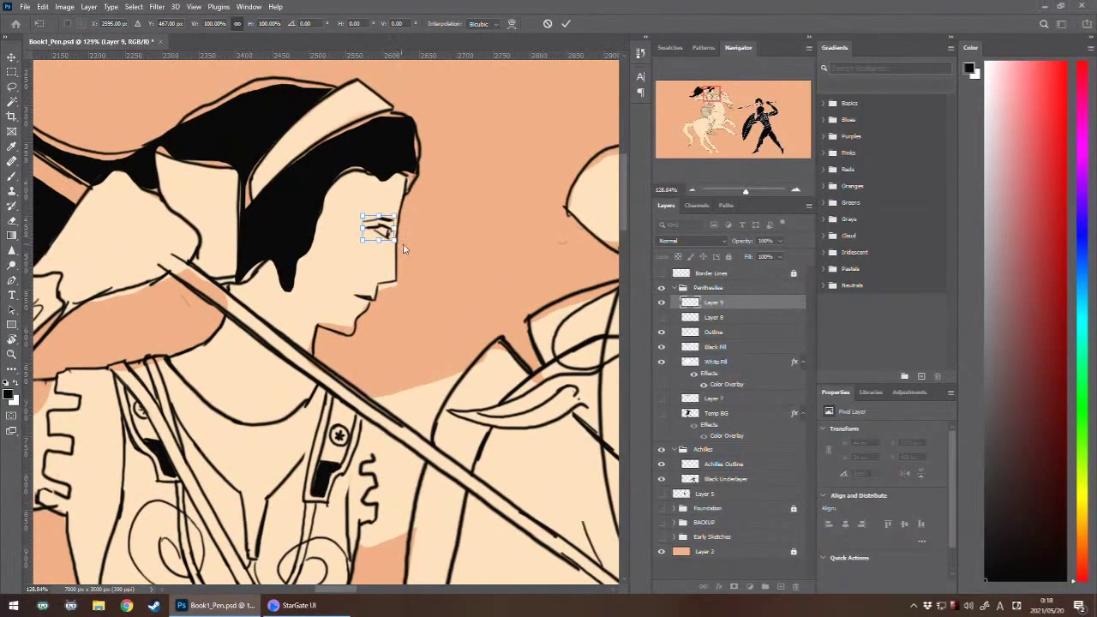
{"action": "left_click_drag", "start_coordinate": [401, 249], "coordinate": [403, 248]}
{"action": "key", "text": "Return"}
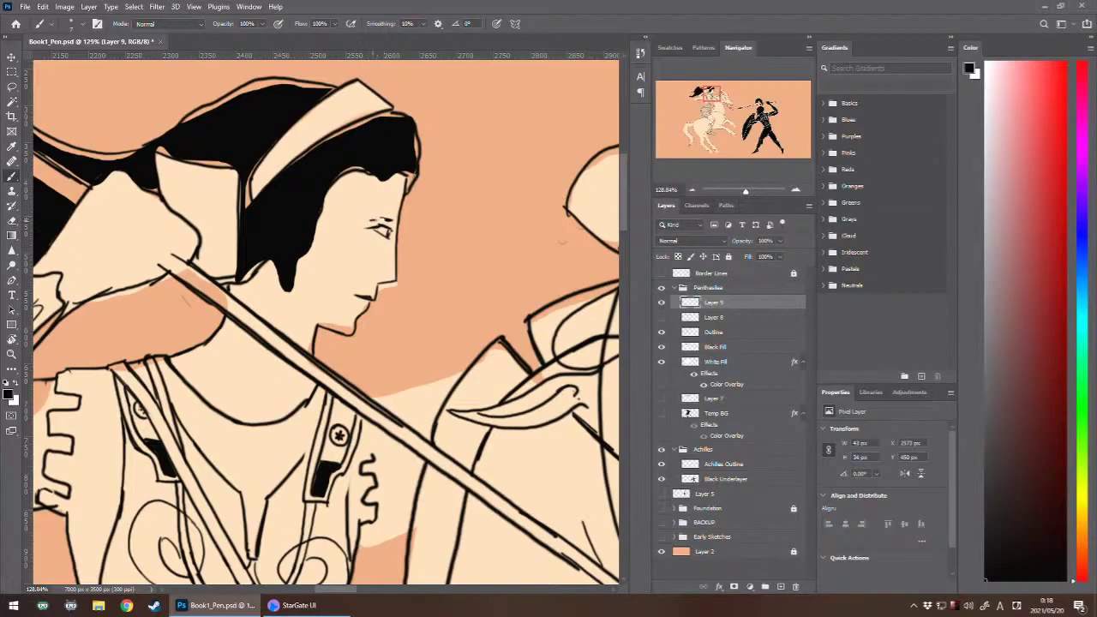
- Rework the rider's upper eyelid and the front of the eye with short strokes, undoing the unwanted ones
{"action": "left_click_drag", "start_coordinate": [375, 221], "coordinate": [392, 227]}
{"action": "key", "text": "v"}
{"action": "key", "text": "b"}
{"action": "key", "text": "ctrl+z"}
{"action": "left_click_drag", "start_coordinate": [383, 236], "coordinate": [381, 245]}
{"action": "key", "text": "ctrl+z"}
{"action": "key", "text": "ctrl+z"}
{"action": "left_click_drag", "start_coordinate": [382, 236], "coordinate": [383, 244]}
{"action": "key", "text": "ctrl+z"}
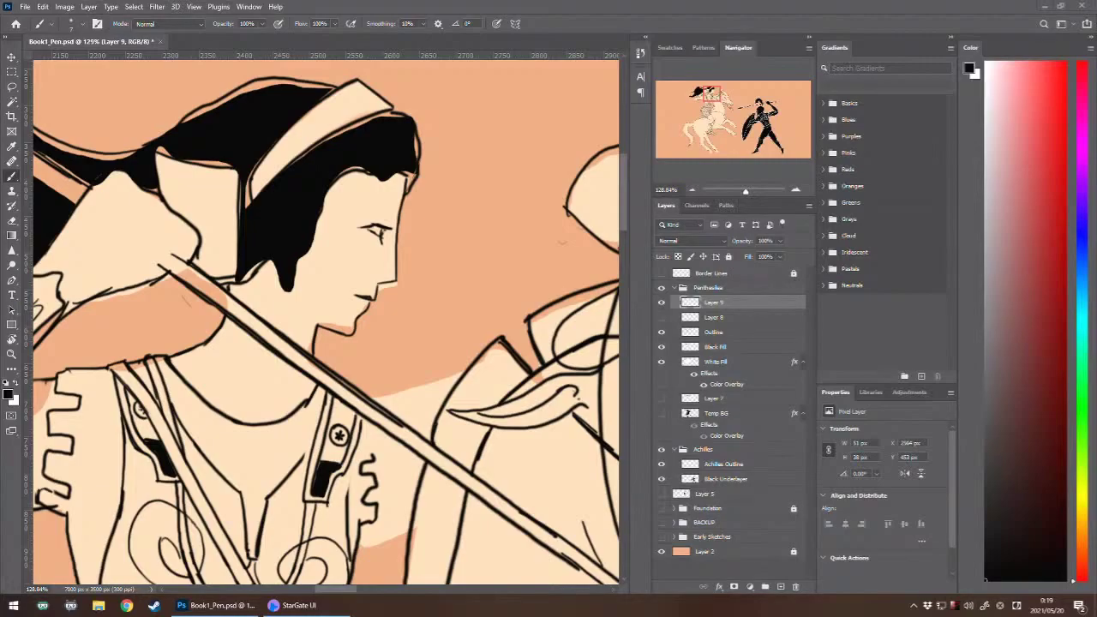
- Erase the rear part of the eye's lower lines and redraw its corner, clearing any accidental selection
{"action": "key", "text": "e"}
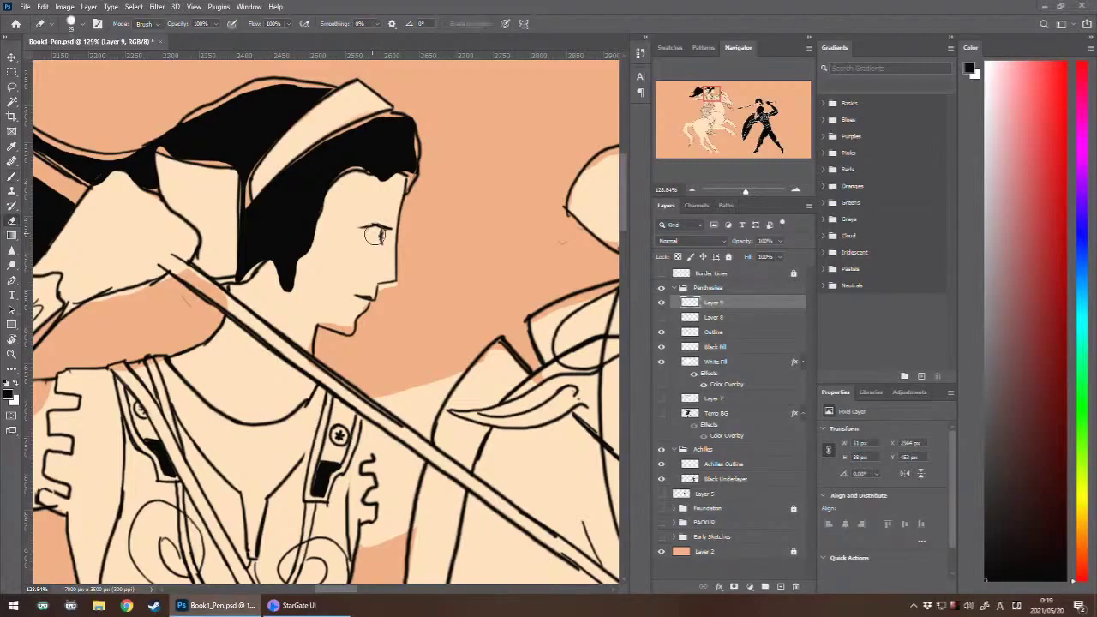
{"action": "key", "text": "b"}
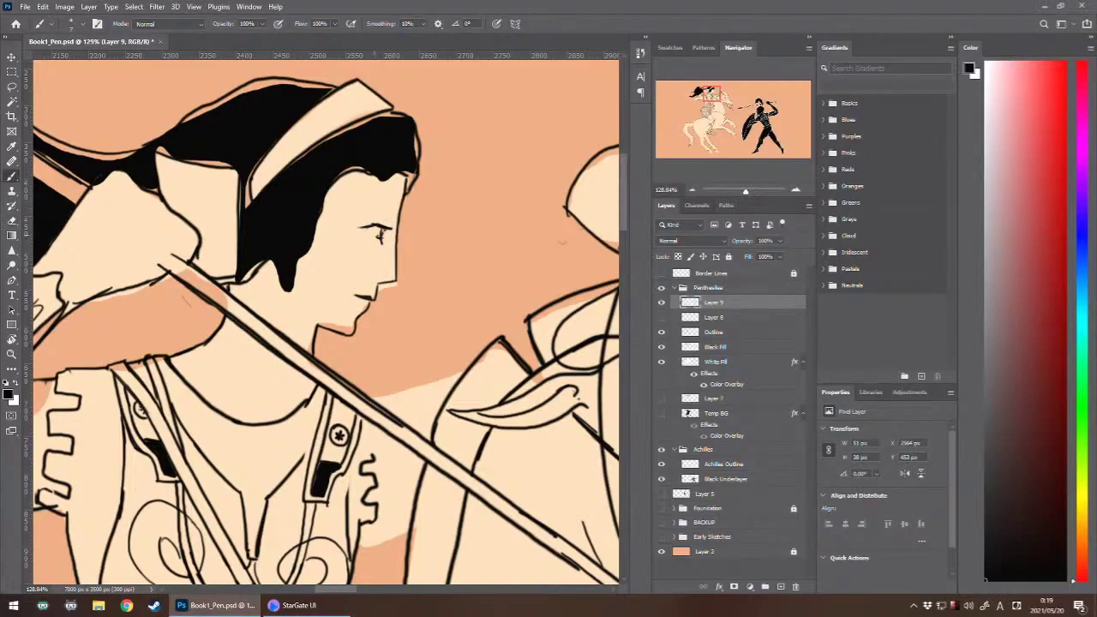
{"action": "mouse_move", "coordinate": [377, 230]}
{"action": "left_mouse_down"}
{"action": "mouse_move", "coordinate": [367, 233]}
{"action": "mouse_move", "coordinate": [381, 243]}
{"action": "left_mouse_up"}
{"action": "key", "text": "ctrl+z"}
{"action": "key", "text": "w"}
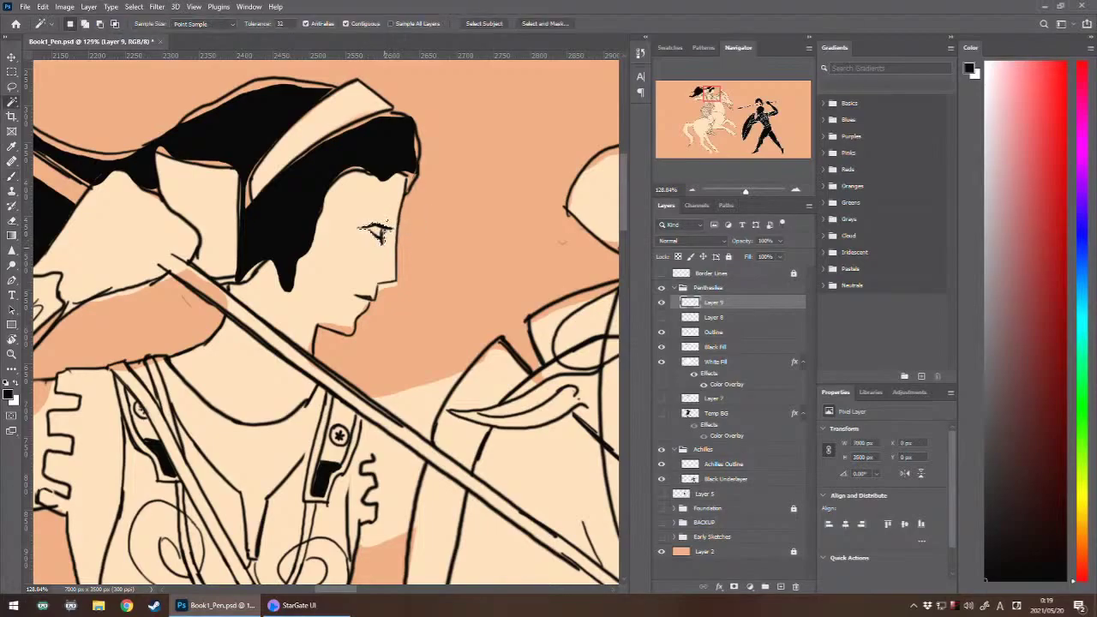
{"action": "key", "text": "m"}
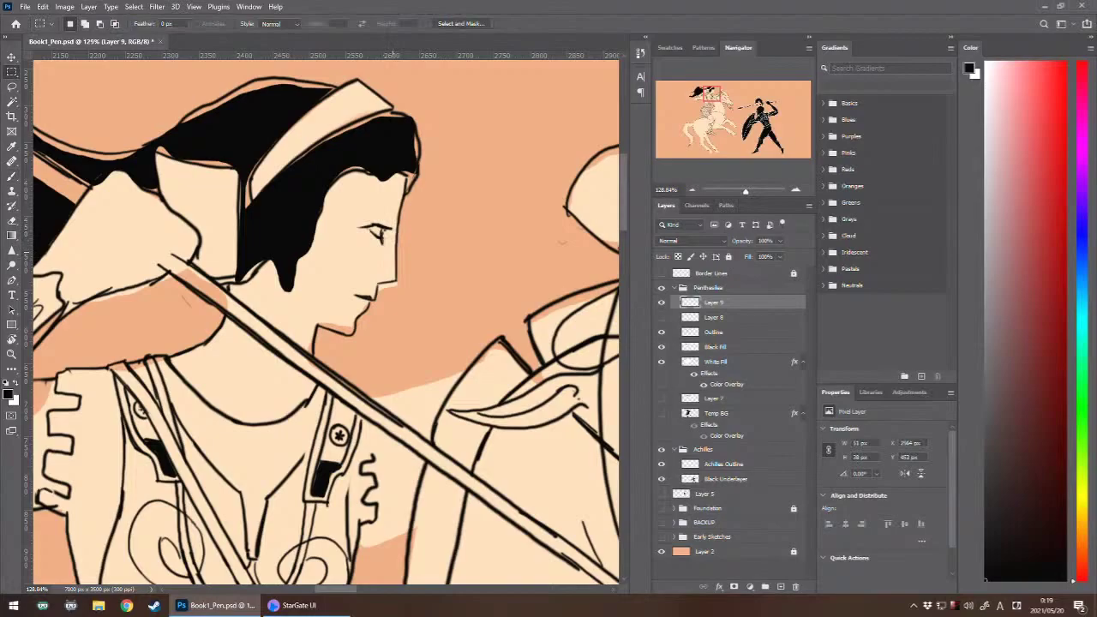
{"action": "key", "text": "b"}
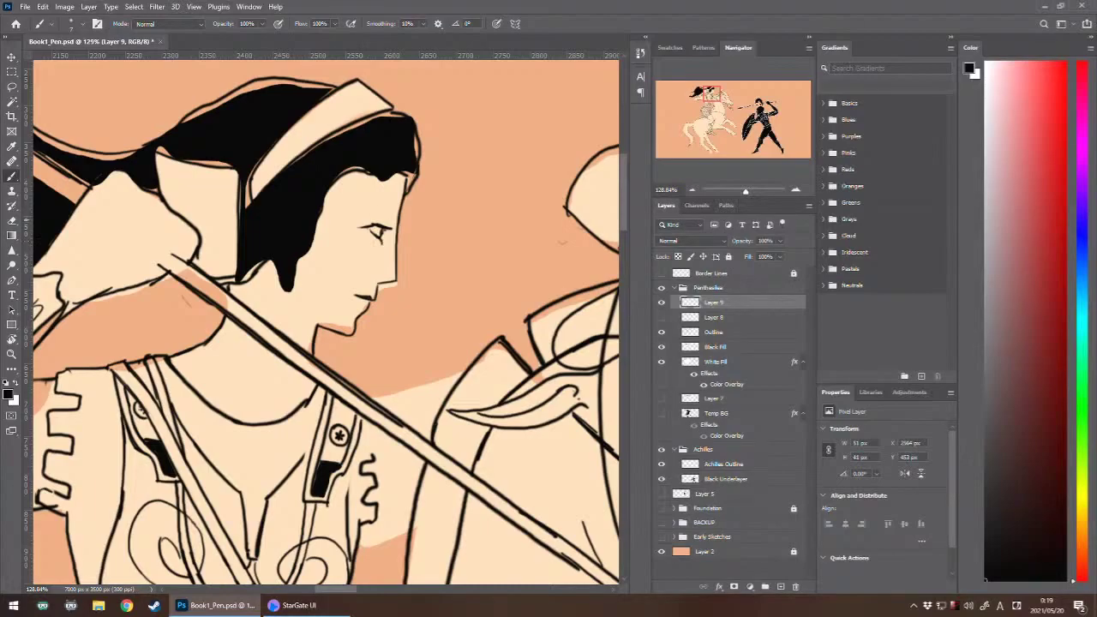
- Draw the rider's eyebrow as a thin line above the eye, undoing the attempts that do not fit
{"action": "left_click_drag", "start_coordinate": [392, 222], "coordinate": [365, 220]}
{"action": "key", "text": "ctrl+z"}
{"action": "key", "text": "ctrl+z"}
{"action": "left_click_drag", "start_coordinate": [364, 218], "coordinate": [393, 221]}
{"action": "key", "text": "ctrl+z"}
- Check the face from a distance and add a short stroke at the rear of the rider's eye lines
{"action": "scroll", "coordinate": [255, 380], "scroll_direction": "down", "scroll_amount": 5}
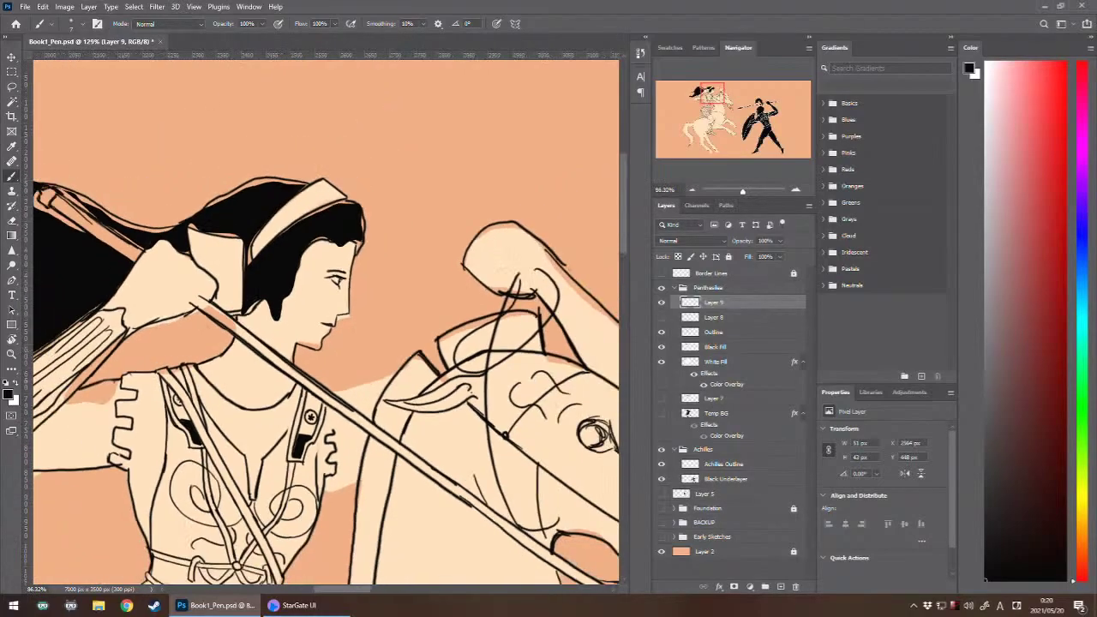
{"action": "scroll", "coordinate": [230, 379], "scroll_direction": "down", "scroll_amount": 4}
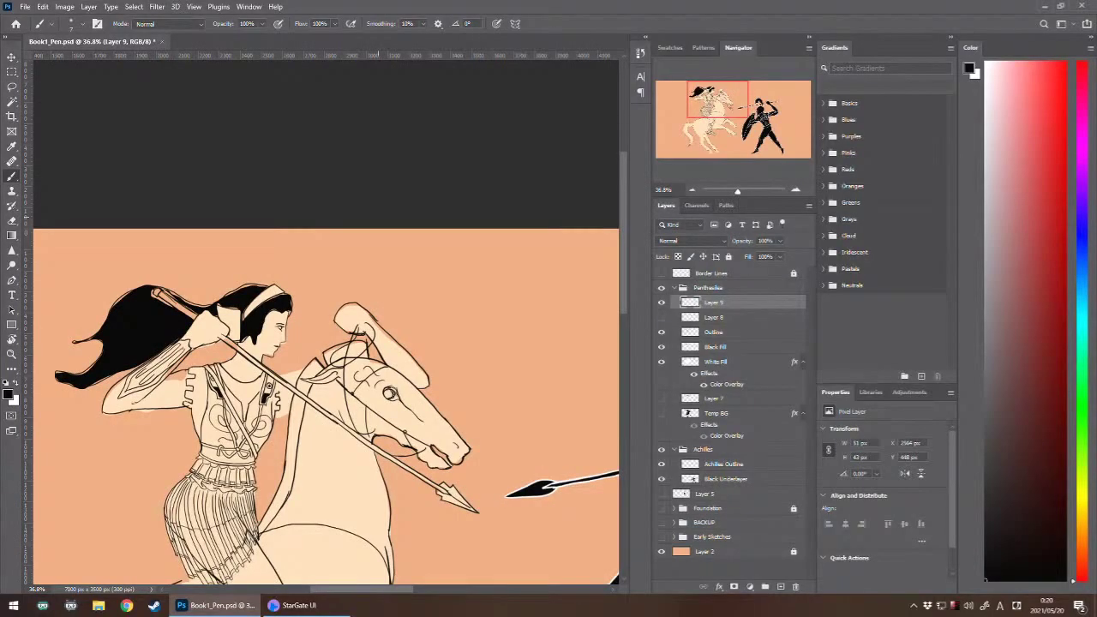
{"action": "scroll", "coordinate": [284, 296], "scroll_direction": "up", "scroll_amount": 4}
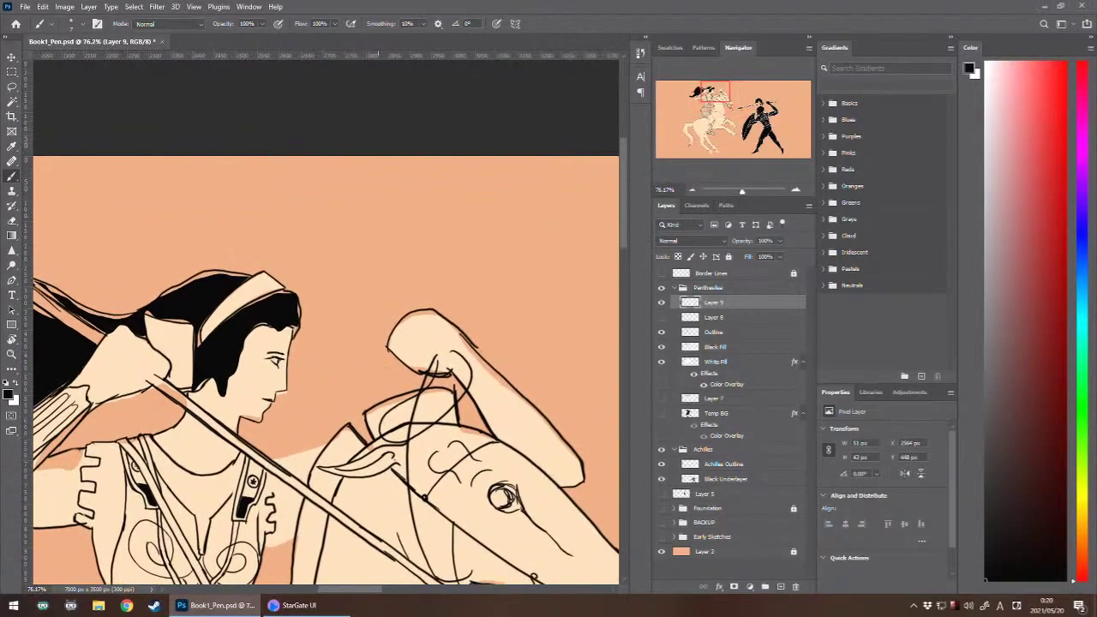
{"action": "scroll", "coordinate": [287, 333], "scroll_direction": "up", "scroll_amount": 3}
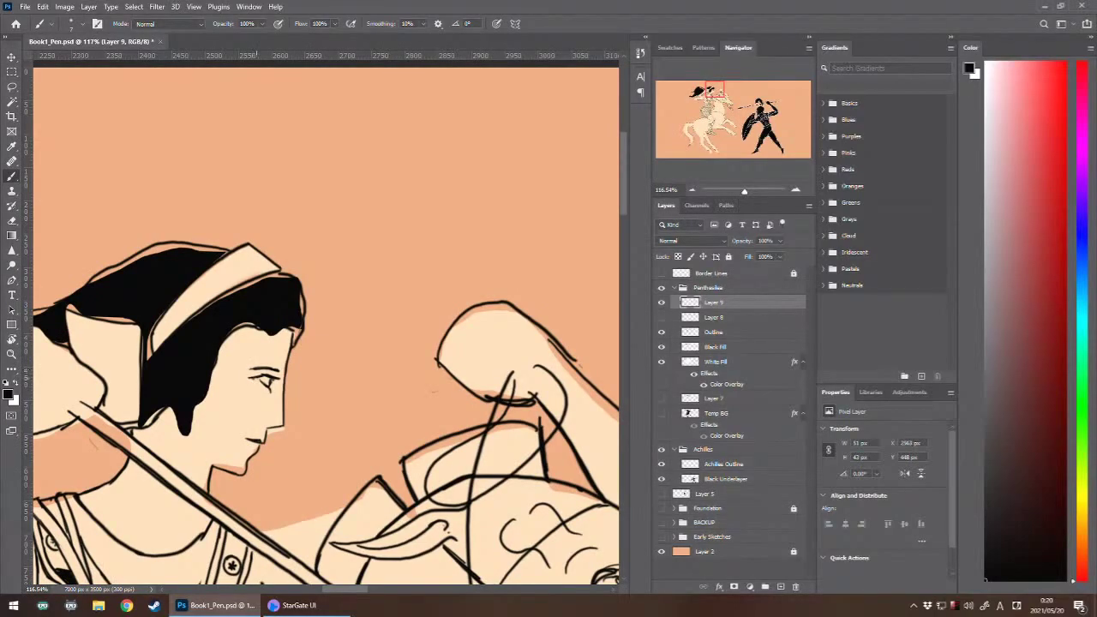
{"action": "left_click_drag", "start_coordinate": [255, 378], "coordinate": [245, 376]}
- Examine the rider's finished eye and brow against the horse's head, the raised arm and the whole battle scene
{"action": "key", "text": "ctrl+minus"}
{"action": "key", "text": "ctrl+minus"}
{"action": "key", "text": "ctrl+minus"}
{"action": "key", "text": "ctrl+minus"}
{"action": "key", "text": "ctrl+minus"}
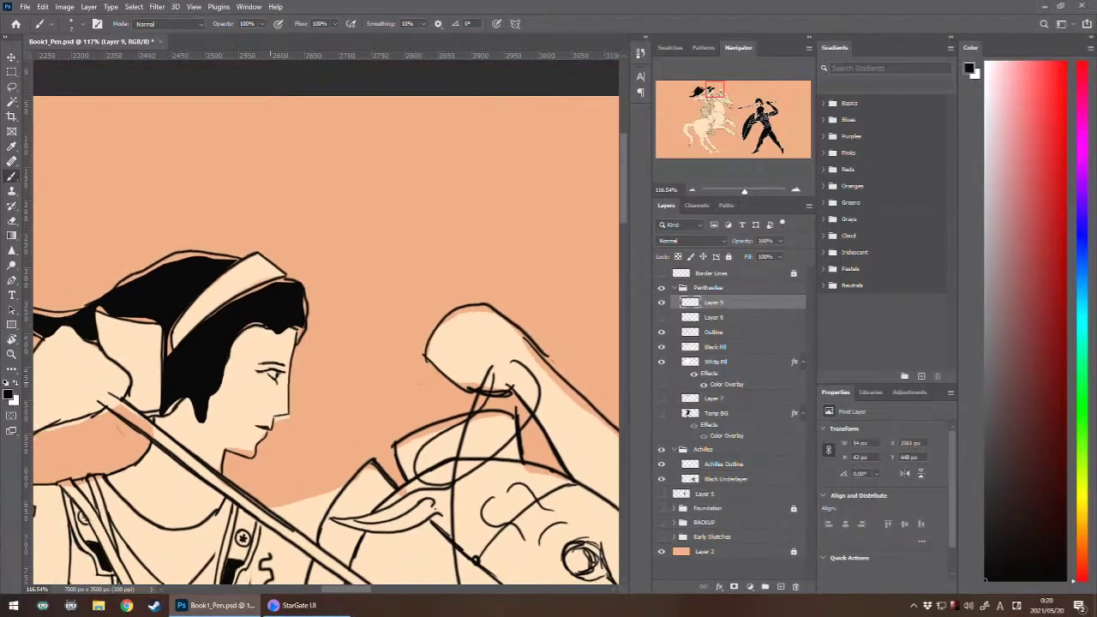
{"action": "key", "text": "ctrl+minus"}
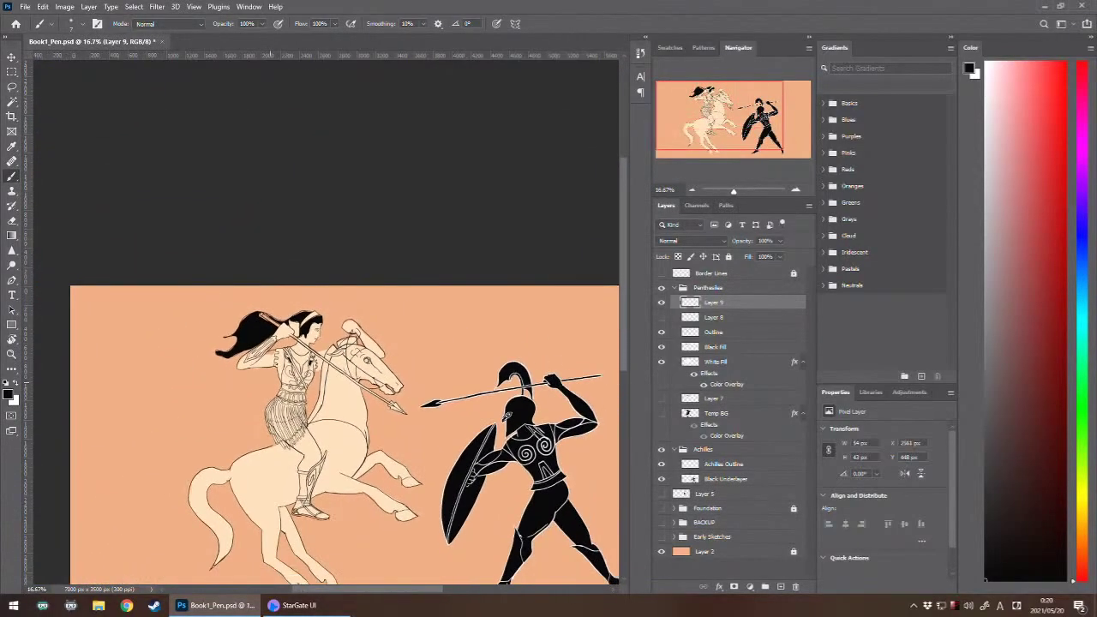
{"action": "key", "text": "ctrl+plus"}
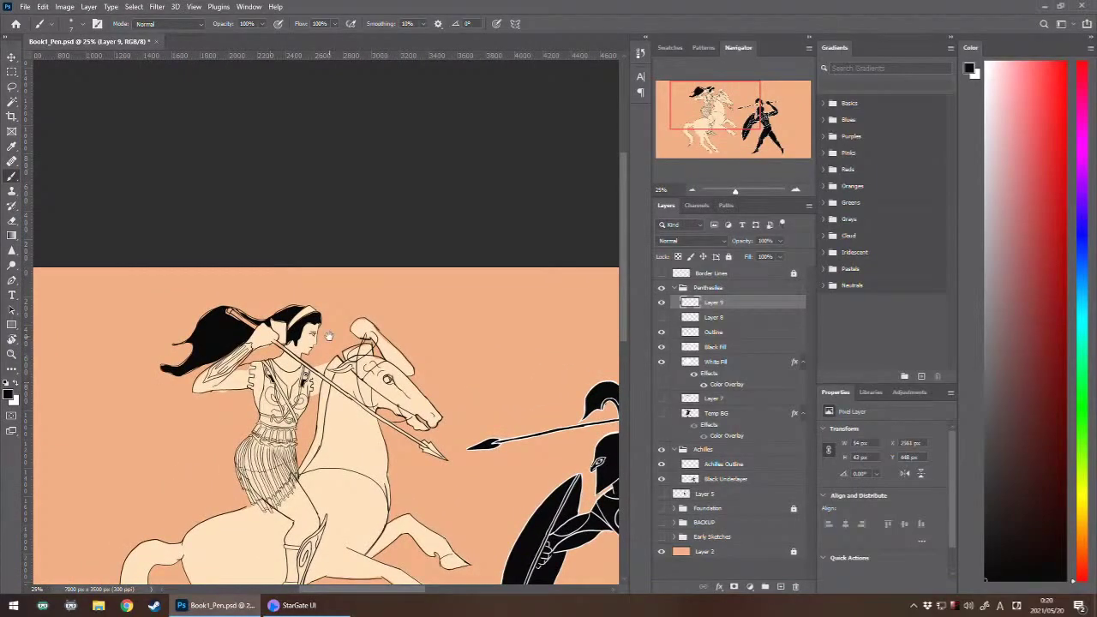
{"action": "left_click_drag", "start_coordinate": [339, 336], "coordinate": [218, 337]}
{"action": "key", "text": "ctrl+plus"}
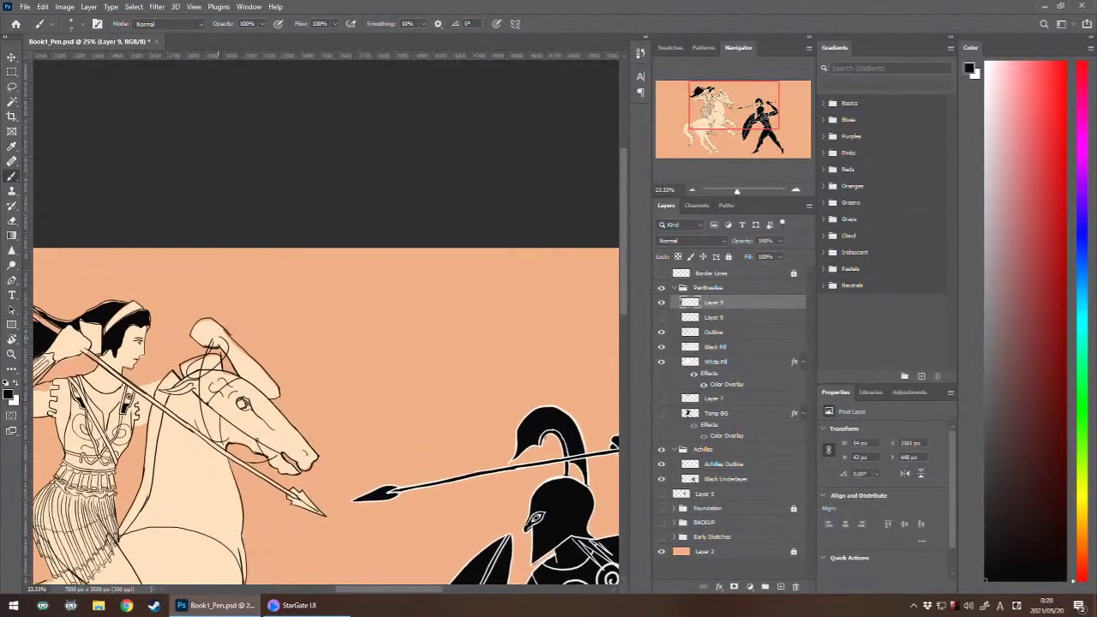
{"action": "key", "text": "ctrl+plus"}
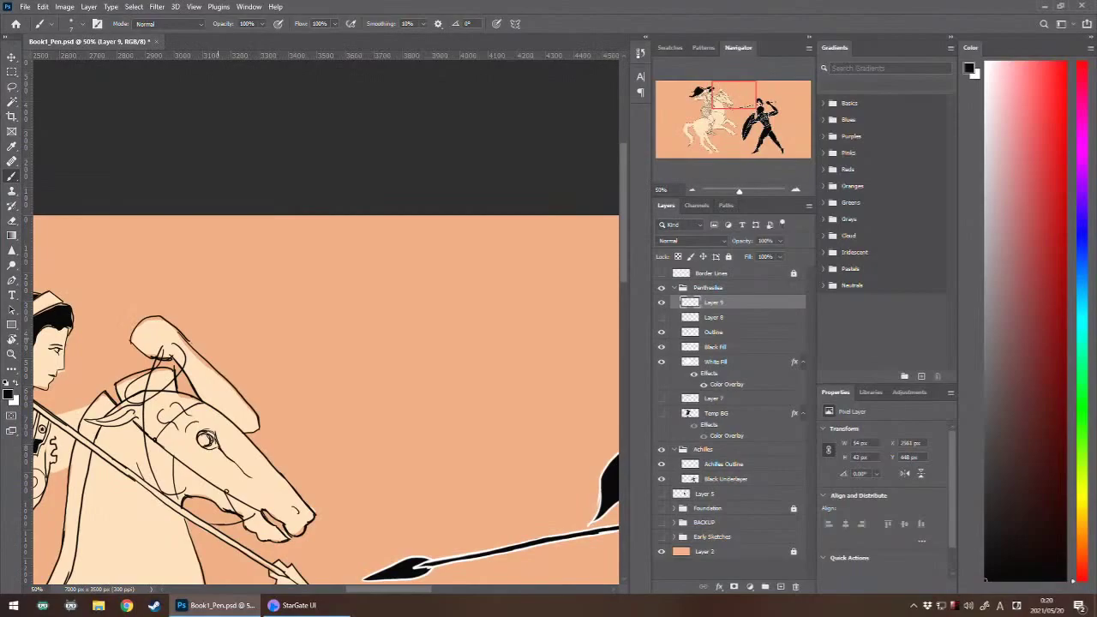
{"action": "left_click_drag", "start_coordinate": [125, 401], "coordinate": [184, 411]}
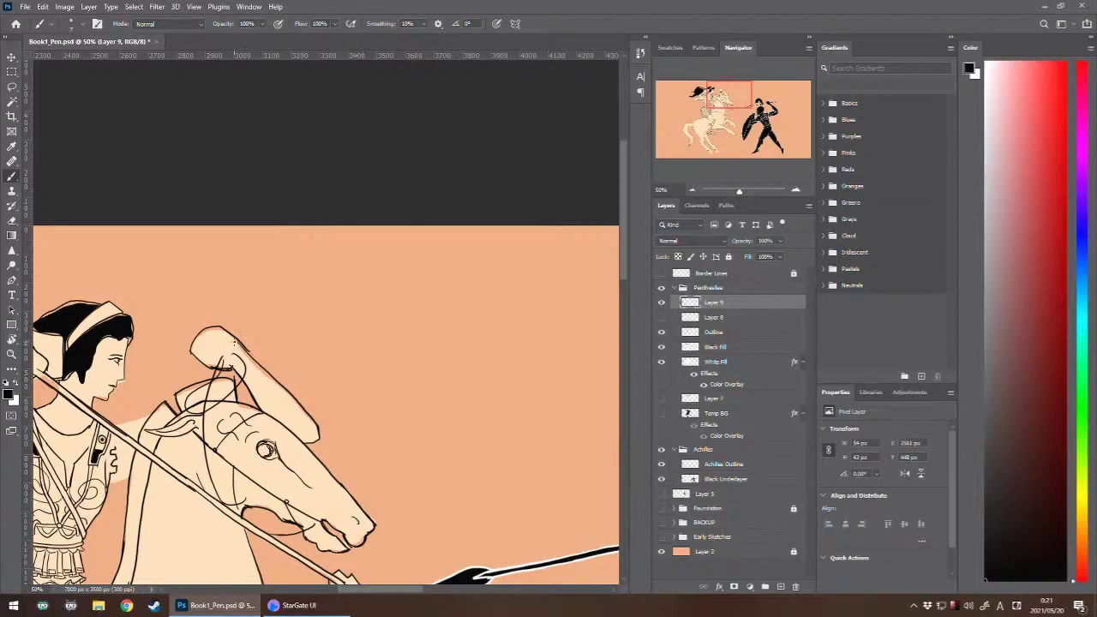
{"action": "left_click_drag", "start_coordinate": [234, 342], "coordinate": [410, 129]}
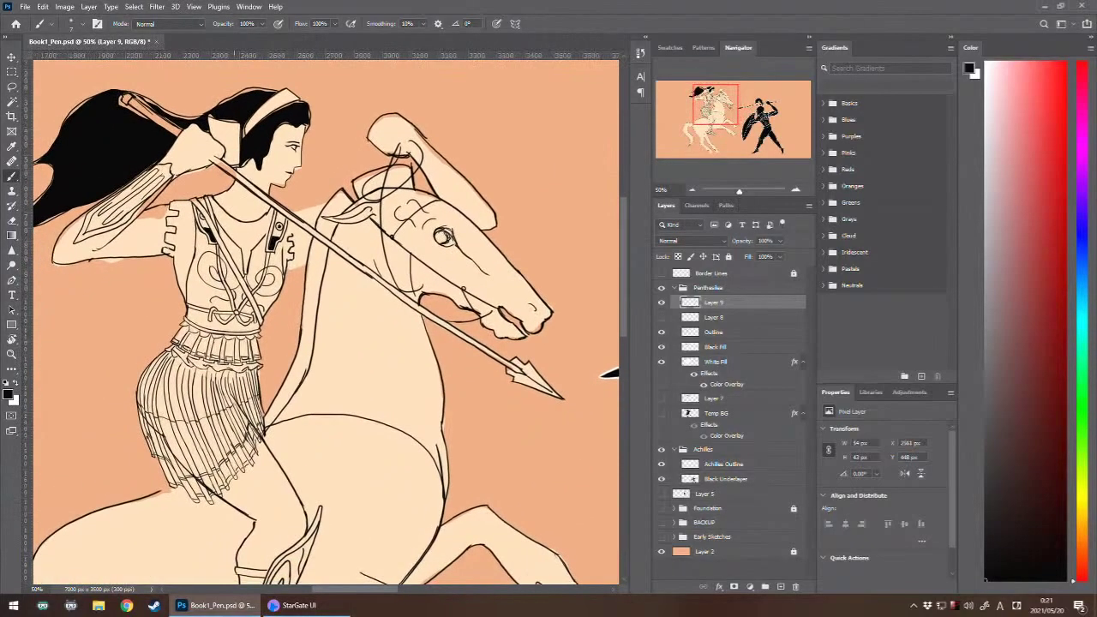
{"action": "scroll", "coordinate": [339, 180], "scroll_direction": "up", "scroll_amount": 1}
{"action": "scroll", "coordinate": [385, 300], "scroll_direction": "down", "scroll_amount": 5}
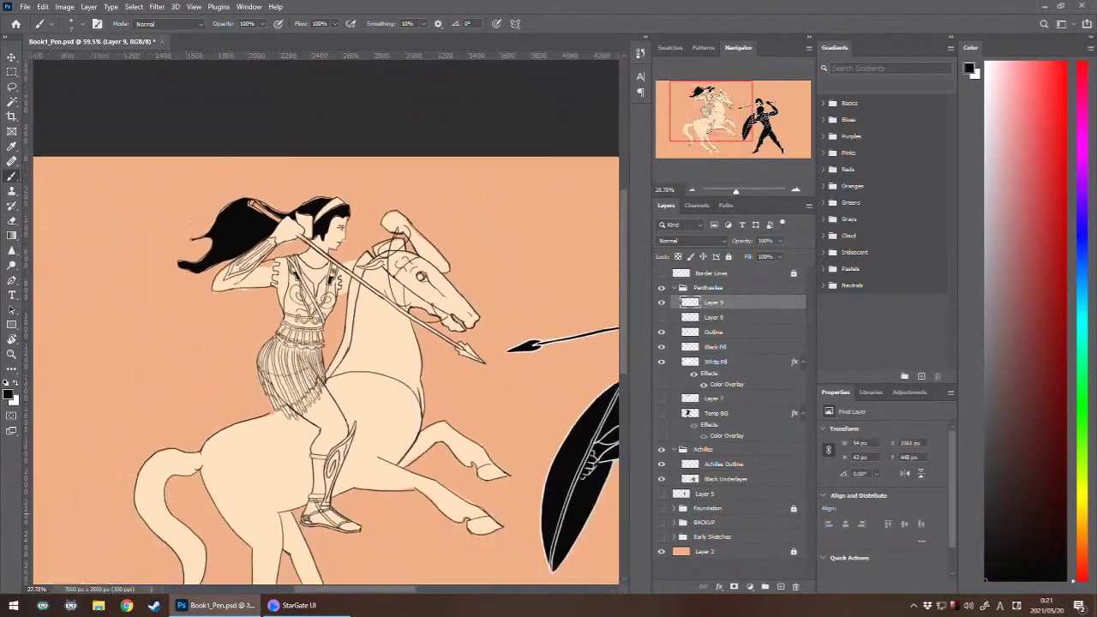
- Draw Greek-key spirals inside the upper two projecting flaps of the rider's rear shoulder armour
{"action": "scroll", "coordinate": [373, 329], "scroll_direction": "up", "scroll_amount": 5}
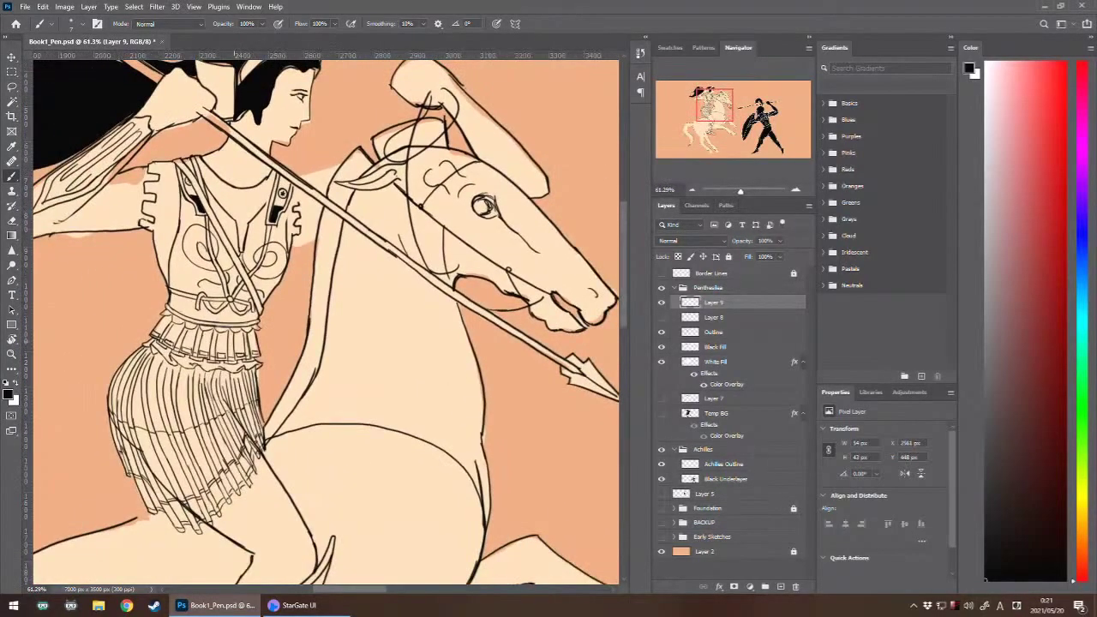
{"action": "left_click_drag", "start_coordinate": [373, 330], "coordinate": [378, 304]}
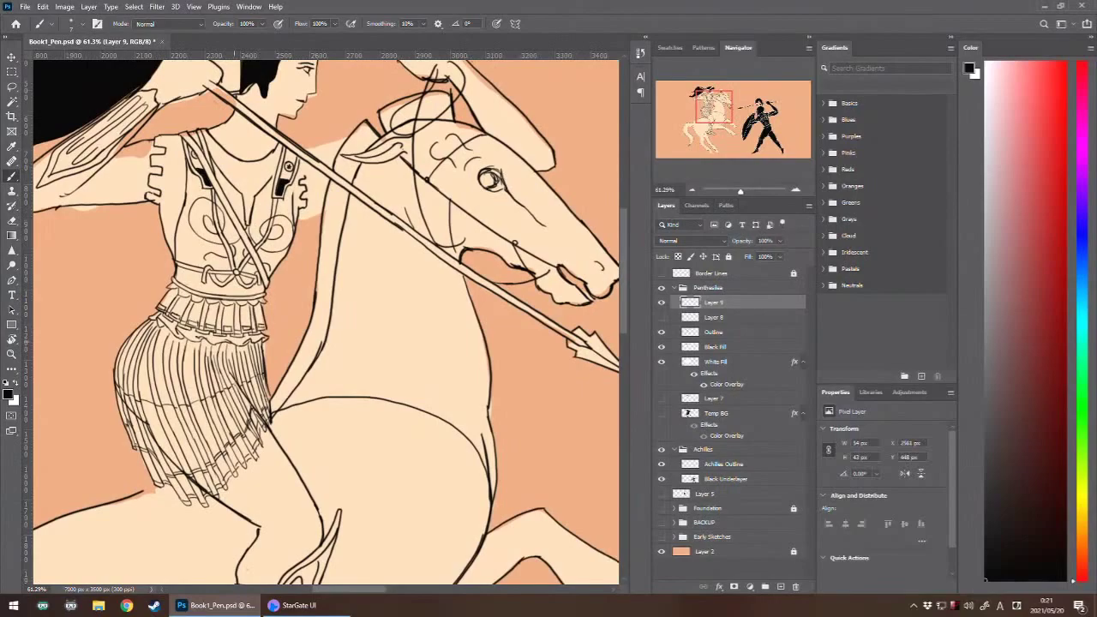
{"action": "scroll", "coordinate": [234, 341], "scroll_direction": "down", "scroll_amount": 3}
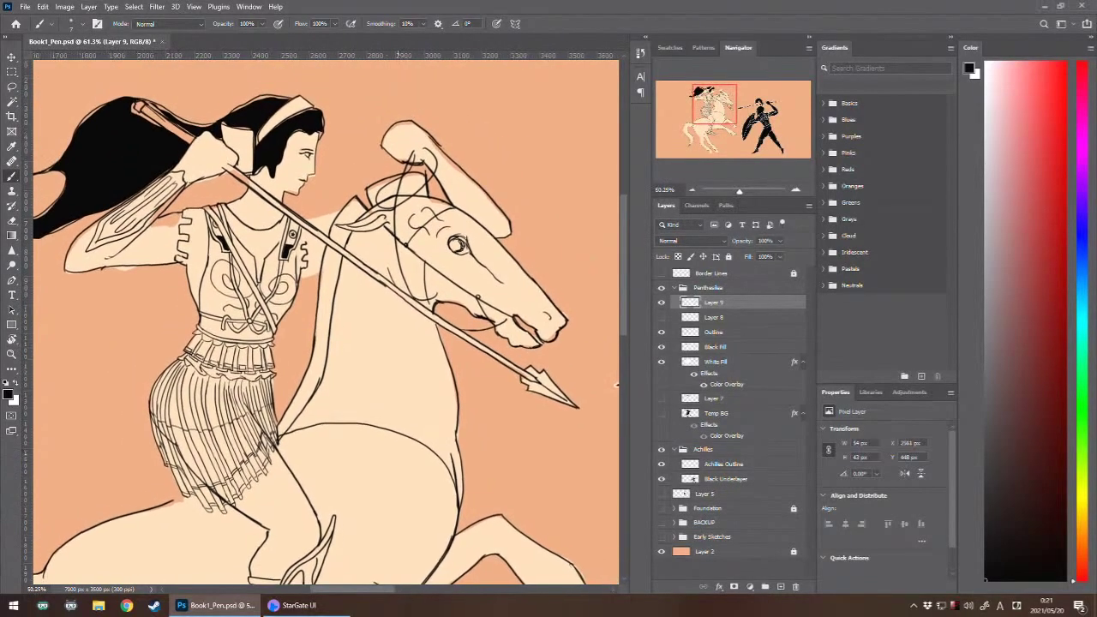
{"action": "scroll", "coordinate": [234, 341], "scroll_direction": "up", "scroll_amount": 6}
{"action": "left_click_drag", "start_coordinate": [234, 341], "coordinate": [305, 448]}
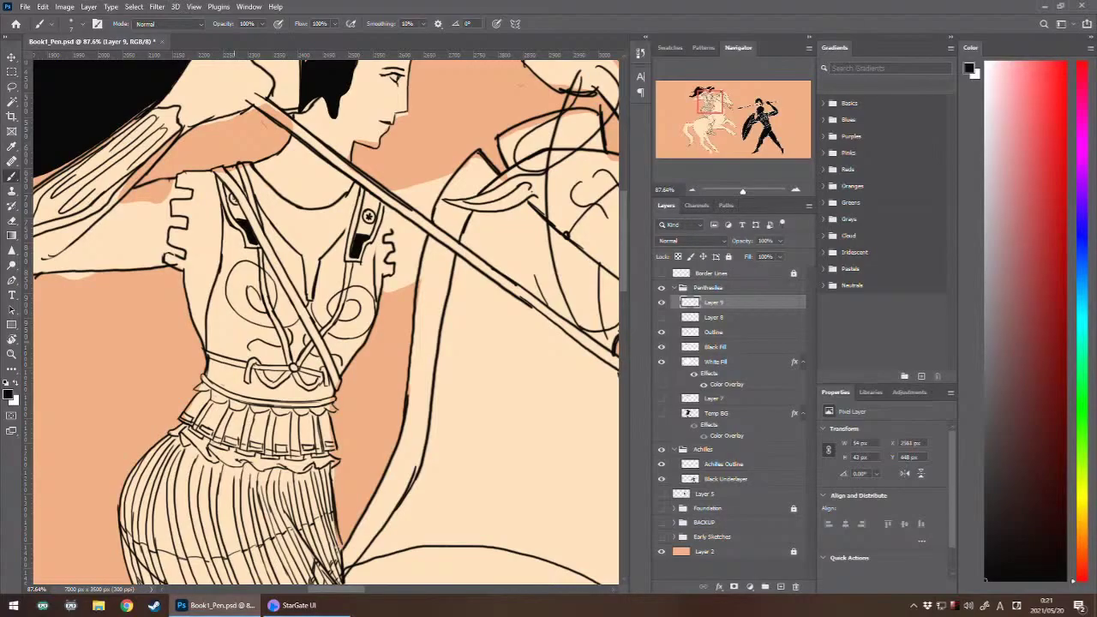
{"action": "mouse_move", "coordinate": [175, 201]}
{"action": "left_mouse_down"}
{"action": "mouse_move", "coordinate": [175, 213]}
{"action": "mouse_move", "coordinate": [186, 209]}
{"action": "left_mouse_up"}
{"action": "mouse_move", "coordinate": [179, 174]}
{"action": "left_mouse_down"}
{"action": "mouse_move", "coordinate": [190, 186]}
{"action": "mouse_move", "coordinate": [194, 179]}
{"action": "left_mouse_up"}
{"action": "left_click_drag", "start_coordinate": [198, 173], "coordinate": [204, 182]}
{"action": "key", "text": "ctrl+z"}
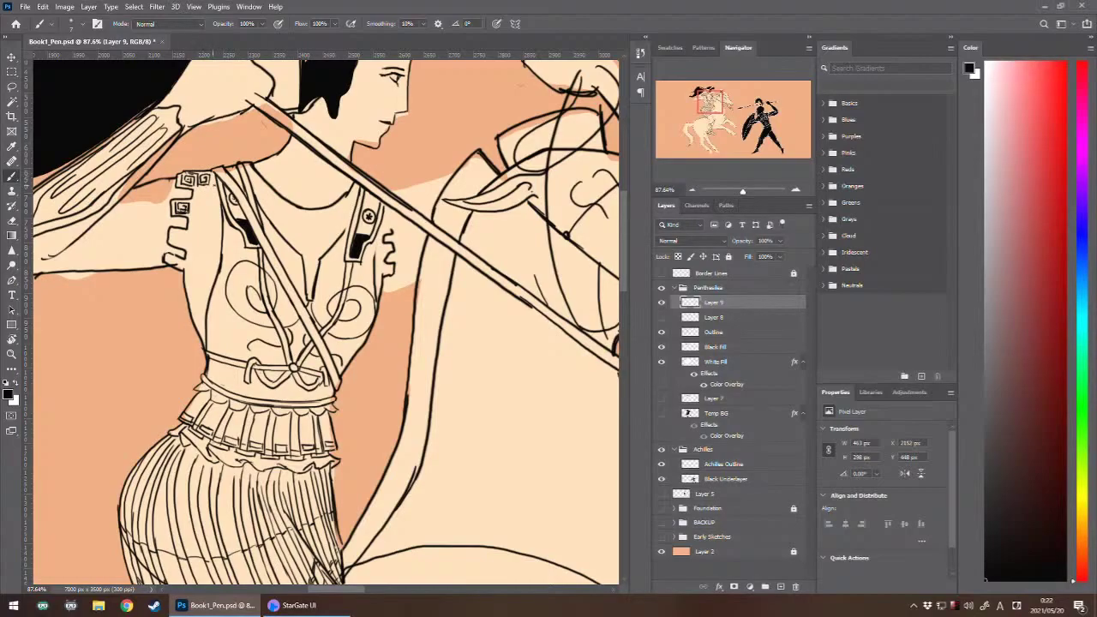
- Add a second row of small squared key spirals beneath the shoulder armour's uppermost flap, undoing strokes that do not fit
{"action": "key", "text": "ctrl+z"}
{"action": "key", "text": "ctrl+z"}
{"action": "key", "text": "ctrl+shift+z"}
{"action": "left_click_drag", "start_coordinate": [213, 177], "coordinate": [198, 198]}
{"action": "mouse_move", "coordinate": [217, 190]}
{"action": "left_mouse_down"}
{"action": "mouse_move", "coordinate": [197, 199]}
{"action": "mouse_move", "coordinate": [214, 202]}
{"action": "left_mouse_up"}
- Draw a third row of squared key spirals beside the second shoulder flap, undoing and redrawing the misplaced ones
{"action": "scroll", "coordinate": [217, 198], "scroll_direction": "up", "scroll_amount": 6}
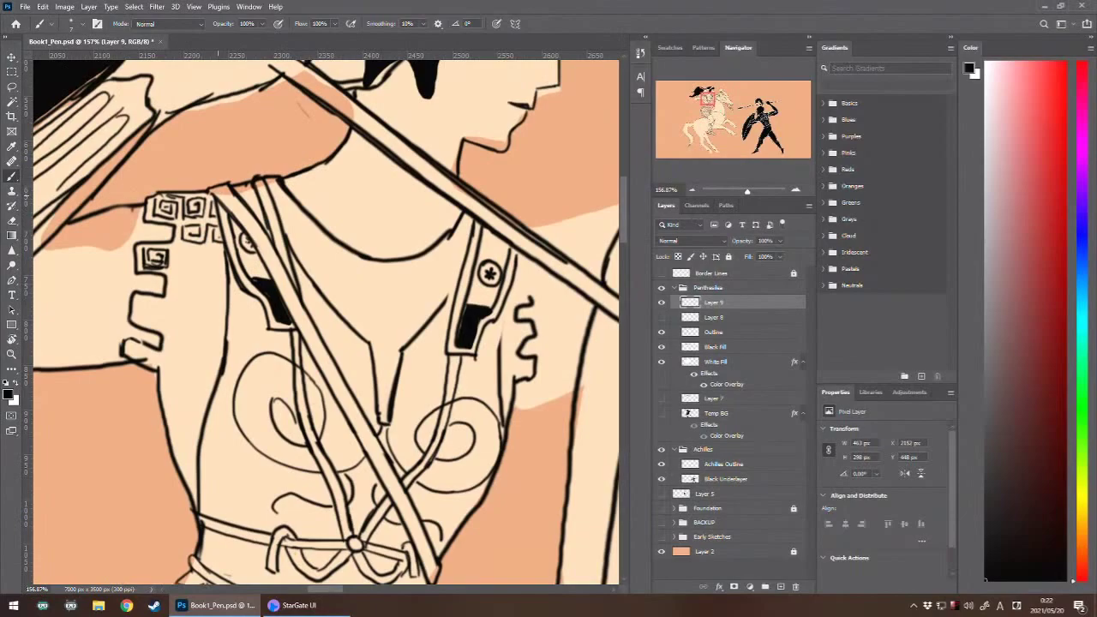
{"action": "mouse_move", "coordinate": [178, 249]}
{"action": "left_mouse_down"}
{"action": "mouse_move", "coordinate": [180, 268]}
{"action": "mouse_move", "coordinate": [202, 267]}
{"action": "mouse_move", "coordinate": [189, 247]}
{"action": "mouse_move", "coordinate": [192, 257]}
{"action": "mouse_move", "coordinate": [179, 261]}
{"action": "left_mouse_up"}
{"action": "key", "text": "ctrl+z"}
{"action": "key", "text": "ctrl+z"}
{"action": "key", "text": "ctrl+z"}
{"action": "key", "text": "ctrl+z"}
{"action": "key", "text": "ctrl+z"}
{"action": "key", "text": "ctrl+z"}
{"action": "mouse_move", "coordinate": [178, 251]}
{"action": "left_mouse_down"}
{"action": "mouse_move", "coordinate": [199, 251]}
{"action": "mouse_move", "coordinate": [200, 271]}
{"action": "mouse_move", "coordinate": [221, 271]}
{"action": "mouse_move", "coordinate": [222, 252]}
{"action": "mouse_move", "coordinate": [206, 251]}
{"action": "mouse_move", "coordinate": [214, 266]}
{"action": "mouse_move", "coordinate": [218, 255]}
{"action": "mouse_move", "coordinate": [177, 272]}
{"action": "mouse_move", "coordinate": [195, 260]}
{"action": "mouse_move", "coordinate": [185, 265]}
{"action": "left_mouse_up"}
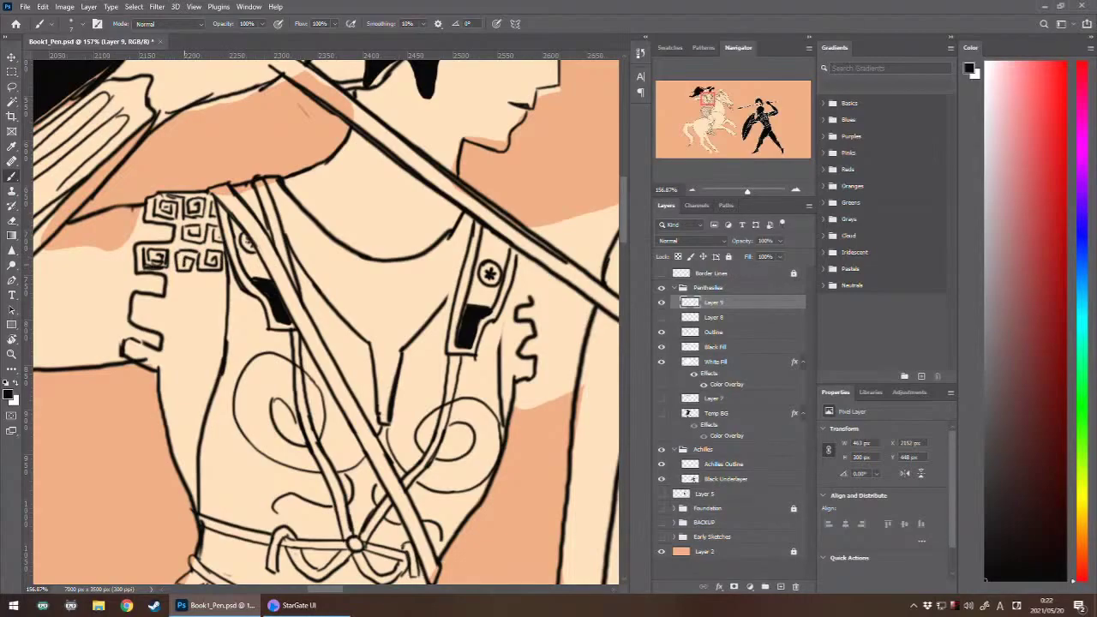
- Examine the shoulder armour's key pattern from a distance against the whole mounted figure
{"action": "key", "text": "ctrl+minus"}
{"action": "key", "text": "ctrl+minus"}
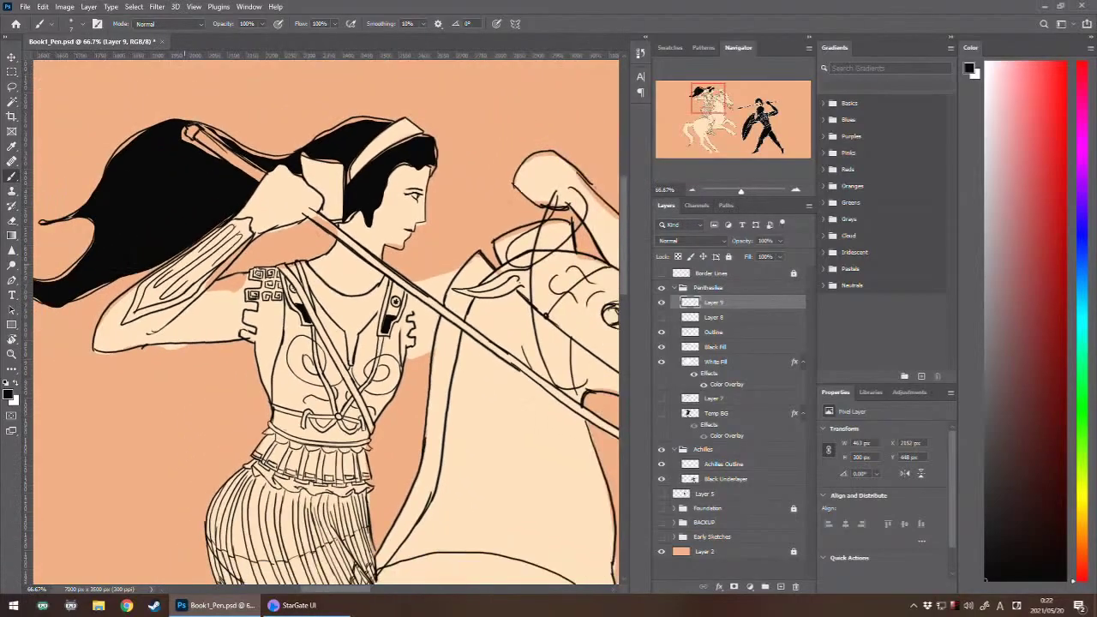
{"action": "key", "text": "ctrl+minus"}
{"action": "key", "text": "ctrl+minus"}
{"action": "key", "text": "ctrl+minus"}
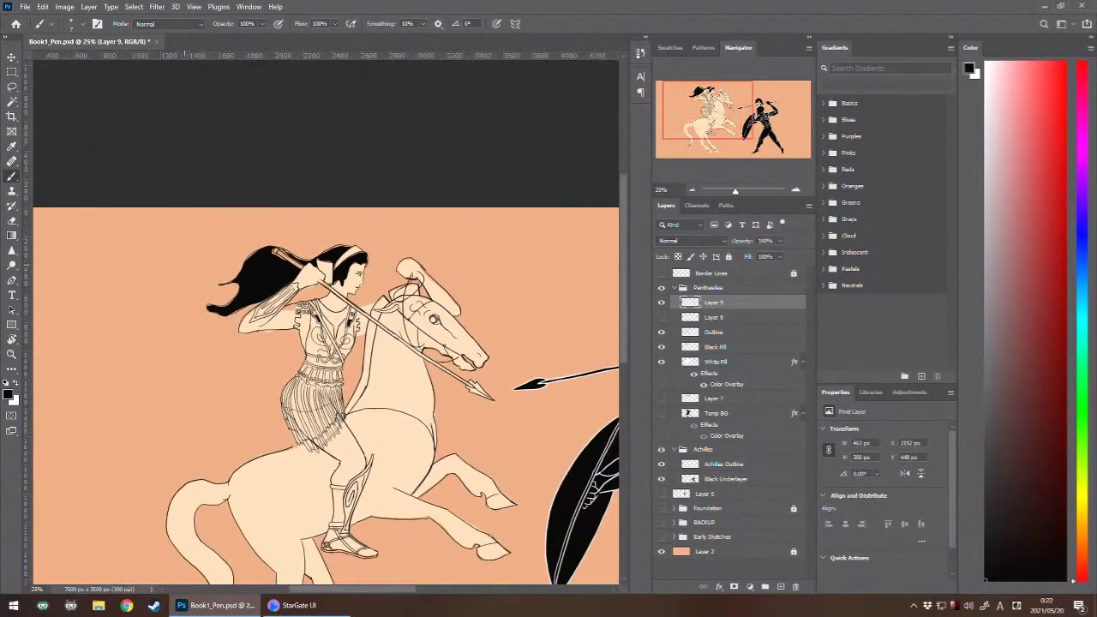
{"action": "key", "text": "ctrl+plus"}
{"action": "key", "text": "ctrl+plus"}
{"action": "key", "text": "ctrl+plus"}
{"action": "key", "text": "ctrl+plus"}
{"action": "key", "text": "ctrl+plus"}
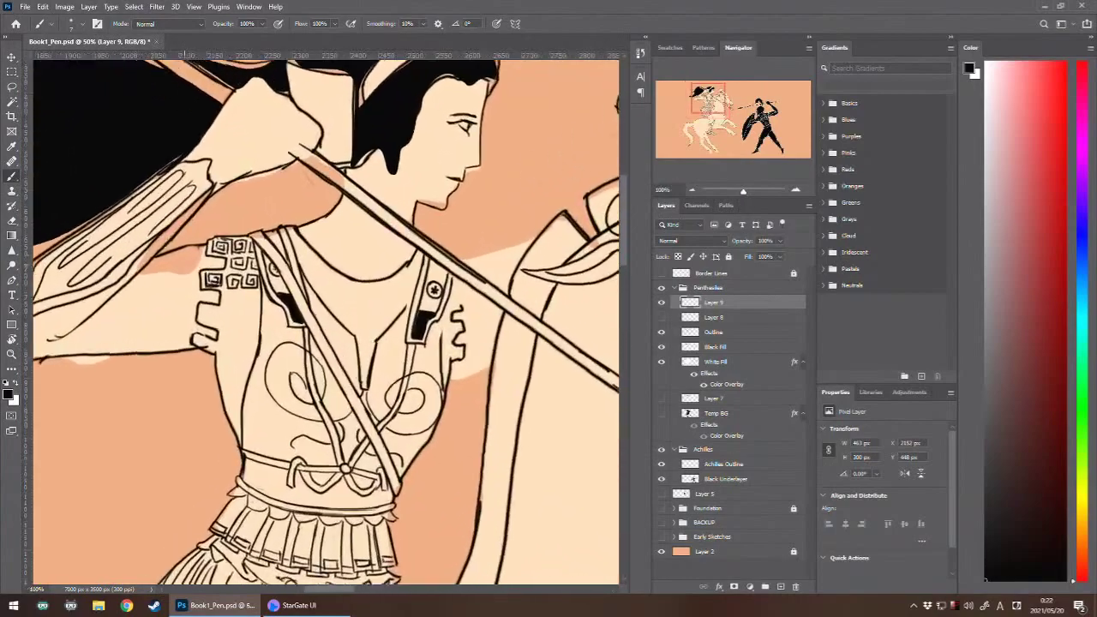
- Continue the key pattern with a fourth row of spirals and a fifth row that fills the third shoulder flap
{"action": "left_click_drag", "start_coordinate": [194, 334], "coordinate": [257, 324]}
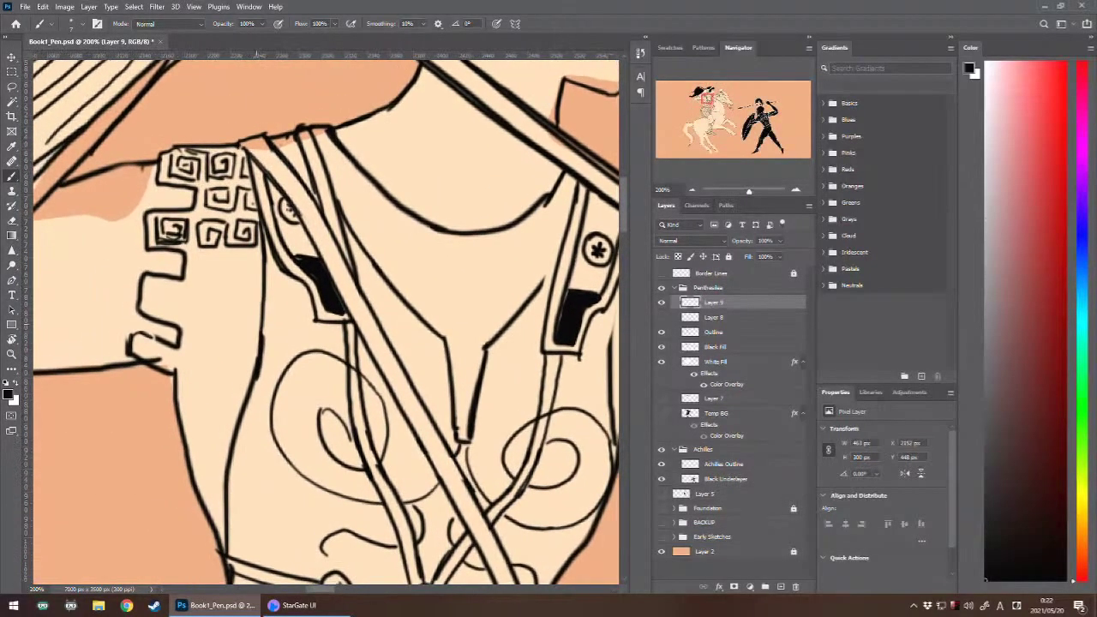
{"action": "mouse_move", "coordinate": [196, 253]}
{"action": "left_mouse_down"}
{"action": "mouse_move", "coordinate": [196, 274]}
{"action": "mouse_move", "coordinate": [214, 283]}
{"action": "mouse_move", "coordinate": [220, 257]}
{"action": "mouse_move", "coordinate": [206, 255]}
{"action": "mouse_move", "coordinate": [202, 273]}
{"action": "mouse_move", "coordinate": [231, 285]}
{"action": "mouse_move", "coordinate": [255, 283]}
{"action": "mouse_move", "coordinate": [262, 258]}
{"action": "mouse_move", "coordinate": [233, 275]}
{"action": "mouse_move", "coordinate": [242, 268]}
{"action": "mouse_move", "coordinate": [262, 277]}
{"action": "mouse_move", "coordinate": [259, 266]}
{"action": "left_mouse_up"}
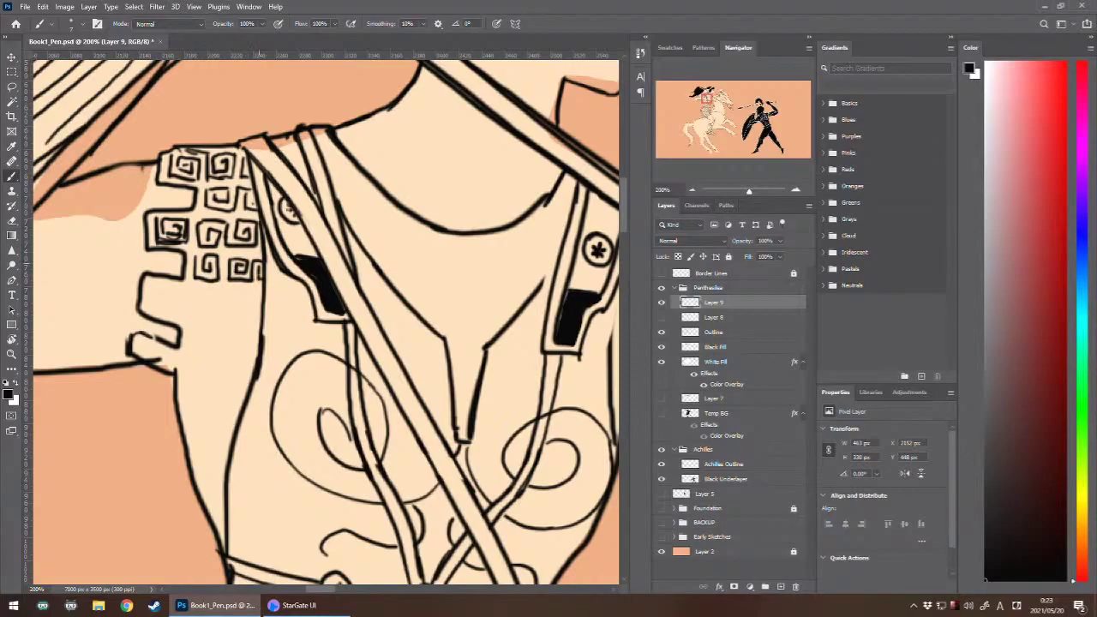
{"action": "mouse_move", "coordinate": [153, 283]}
{"action": "left_mouse_down"}
{"action": "mouse_move", "coordinate": [148, 308]}
{"action": "mouse_move", "coordinate": [184, 313]}
{"action": "mouse_move", "coordinate": [182, 287]}
{"action": "mouse_move", "coordinate": [156, 284]}
{"action": "mouse_move", "coordinate": [182, 311]}
{"action": "mouse_move", "coordinate": [184, 288]}
{"action": "mouse_move", "coordinate": [216, 293]}
{"action": "mouse_move", "coordinate": [212, 317]}
{"action": "mouse_move", "coordinate": [190, 322]}
{"action": "mouse_move", "coordinate": [211, 302]}
{"action": "mouse_move", "coordinate": [200, 315]}
{"action": "mouse_move", "coordinate": [151, 285]}
{"action": "mouse_move", "coordinate": [180, 284]}
{"action": "mouse_move", "coordinate": [171, 303]}
{"action": "mouse_move", "coordinate": [159, 297]}
{"action": "mouse_move", "coordinate": [226, 319]}
{"action": "mouse_move", "coordinate": [248, 320]}
{"action": "mouse_move", "coordinate": [258, 297]}
{"action": "mouse_move", "coordinate": [242, 307]}
{"action": "left_mouse_up"}
{"action": "key", "text": "ctrl+z"}
{"action": "key", "text": "ctrl+z"}
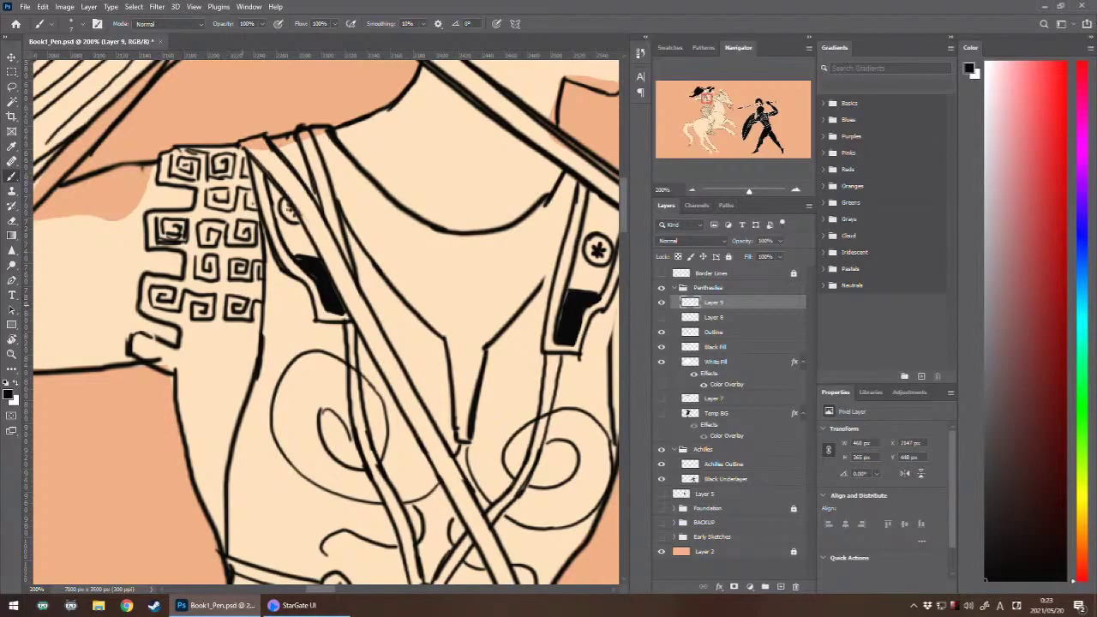
- Draw a sixth row of two squared key spirals just above the lowest shoulder flap
{"action": "scroll", "coordinate": [326, 322], "scroll_direction": "down", "scroll_amount": 2}
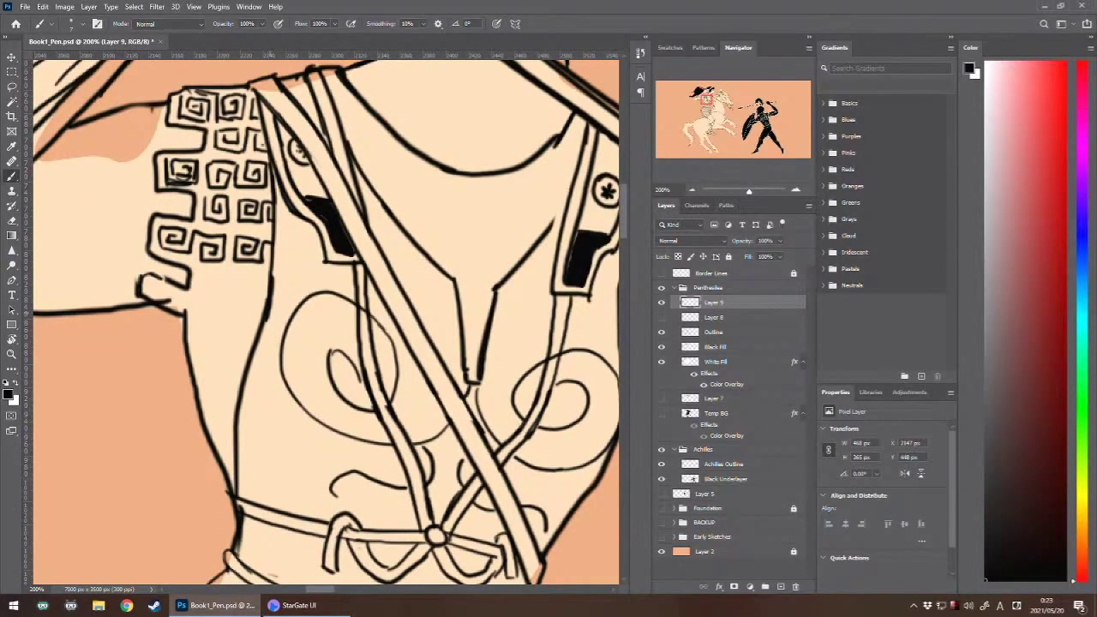
{"action": "mouse_move", "coordinate": [221, 273]}
{"action": "left_mouse_down"}
{"action": "mouse_move", "coordinate": [196, 288]}
{"action": "mouse_move", "coordinate": [222, 292]}
{"action": "mouse_move", "coordinate": [226, 277]}
{"action": "mouse_move", "coordinate": [199, 274]}
{"action": "mouse_move", "coordinate": [194, 295]}
{"action": "mouse_move", "coordinate": [226, 294]}
{"action": "mouse_move", "coordinate": [228, 274]}
{"action": "mouse_move", "coordinate": [263, 281]}
{"action": "mouse_move", "coordinate": [255, 301]}
{"action": "mouse_move", "coordinate": [236, 301]}
{"action": "mouse_move", "coordinate": [235, 286]}
{"action": "mouse_move", "coordinate": [253, 288]}
{"action": "mouse_move", "coordinate": [207, 283]}
{"action": "left_mouse_up"}
{"action": "key", "text": "ctrl+z"}
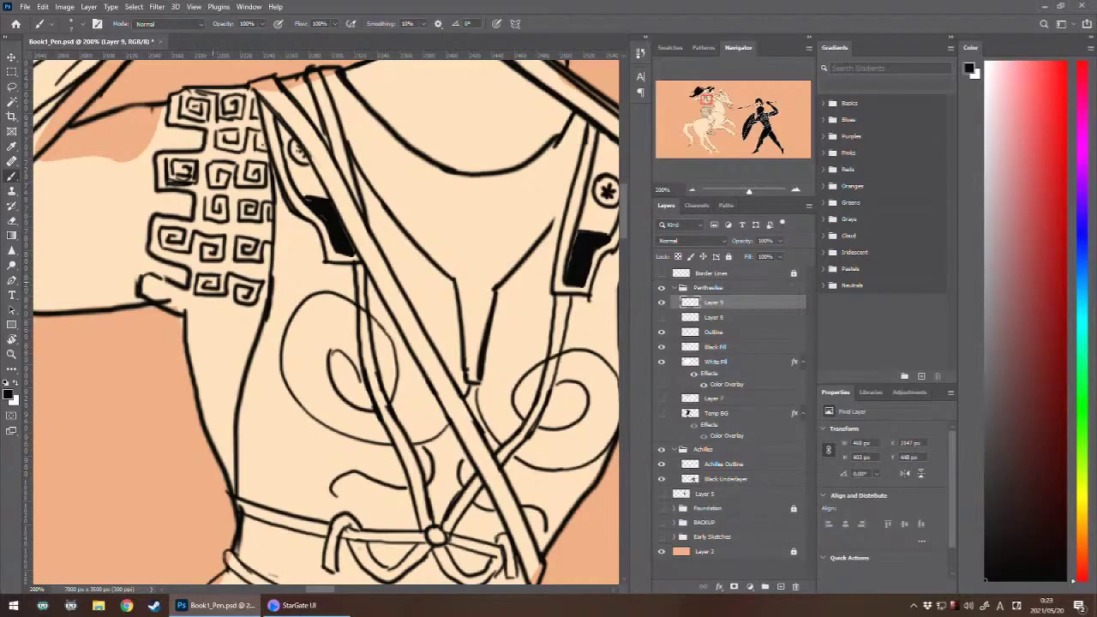
{"action": "key", "text": "e"}
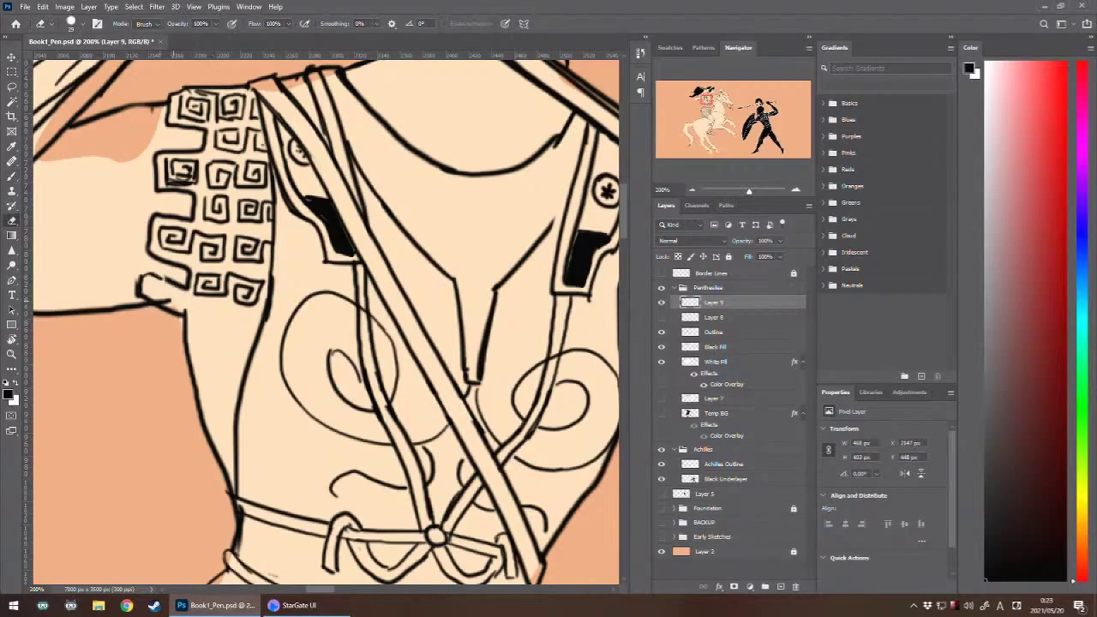
- Hide and show Layer 9 to compare the rider with and without the new eye and key-pattern details
{"action": "left_click", "coordinate": [662, 302]}
{"action": "scroll", "coordinate": [223, 407], "scroll_direction": "down", "scroll_amount": 8}
{"action": "scroll", "coordinate": [313, 311], "scroll_direction": "down", "scroll_amount": 2}
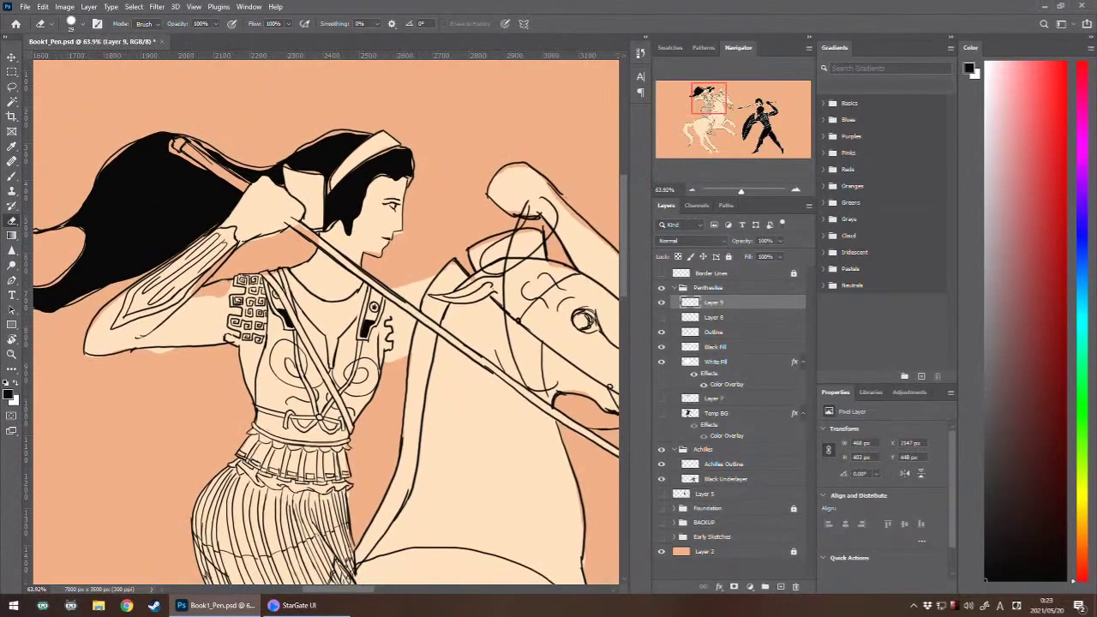
{"action": "left_click", "coordinate": [662, 302]}
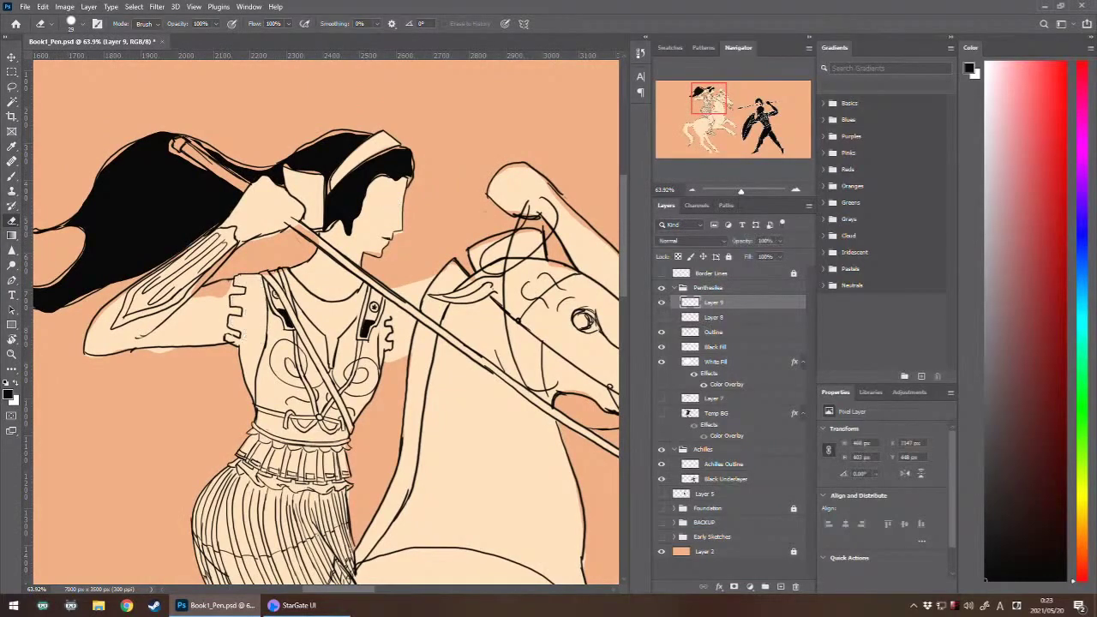
{"action": "left_click", "coordinate": [661, 303]}
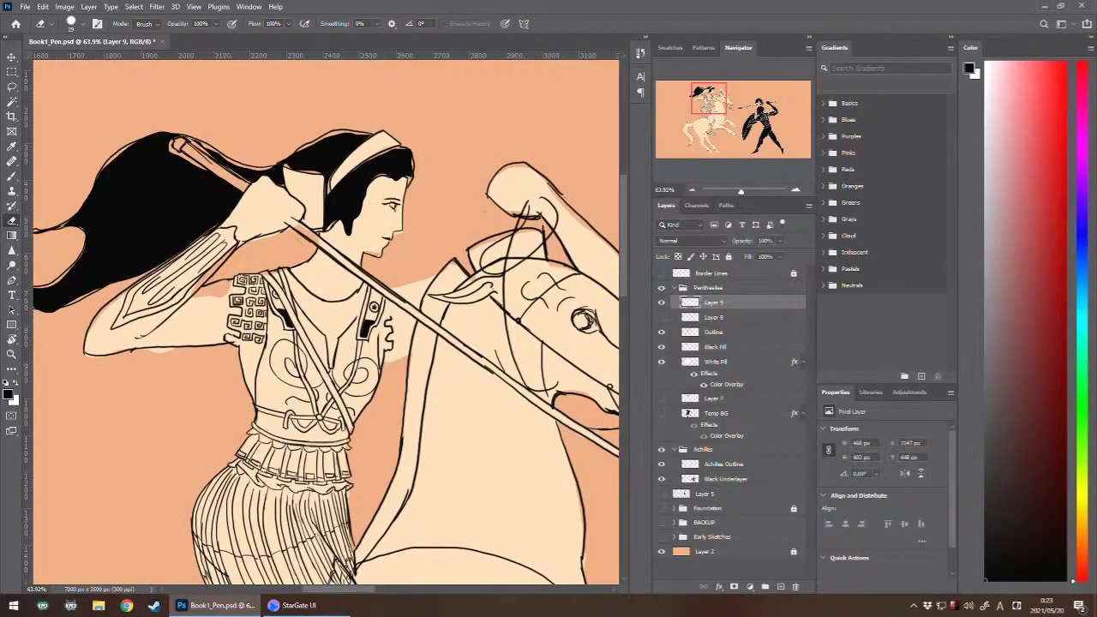
- Delete Layer 8 and merge Layer 9 down into the Outline layer
{"action": "left_click_drag", "start_coordinate": [721, 318], "coordinate": [796, 587]}
{"action": "left_click", "coordinate": [662, 302]}
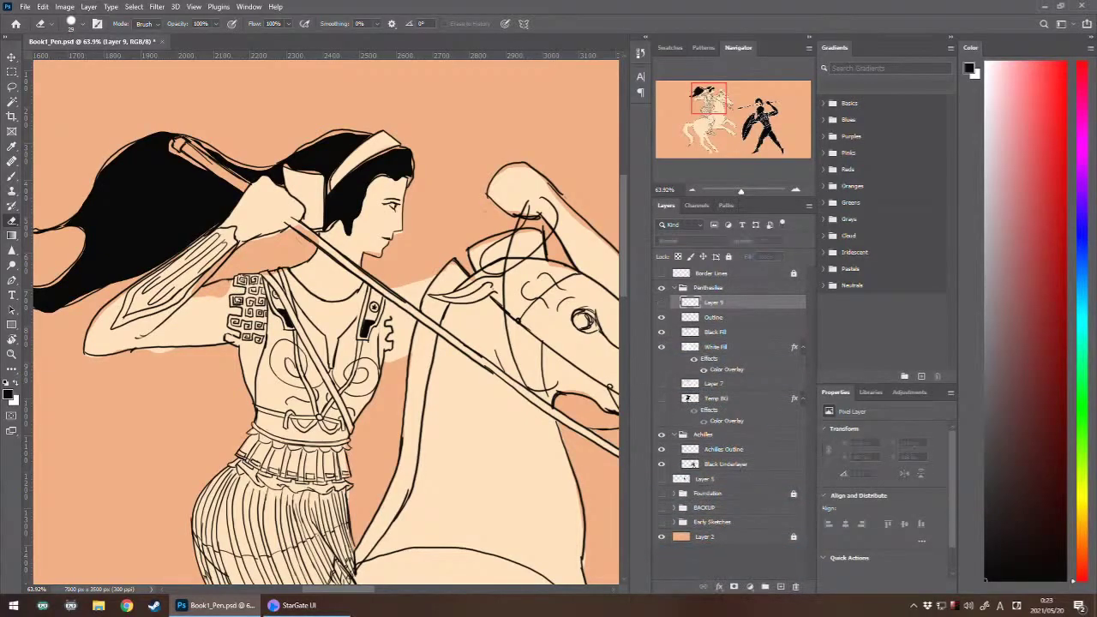
{"action": "left_click", "coordinate": [661, 302]}
{"action": "key", "text": "ctrl+e"}
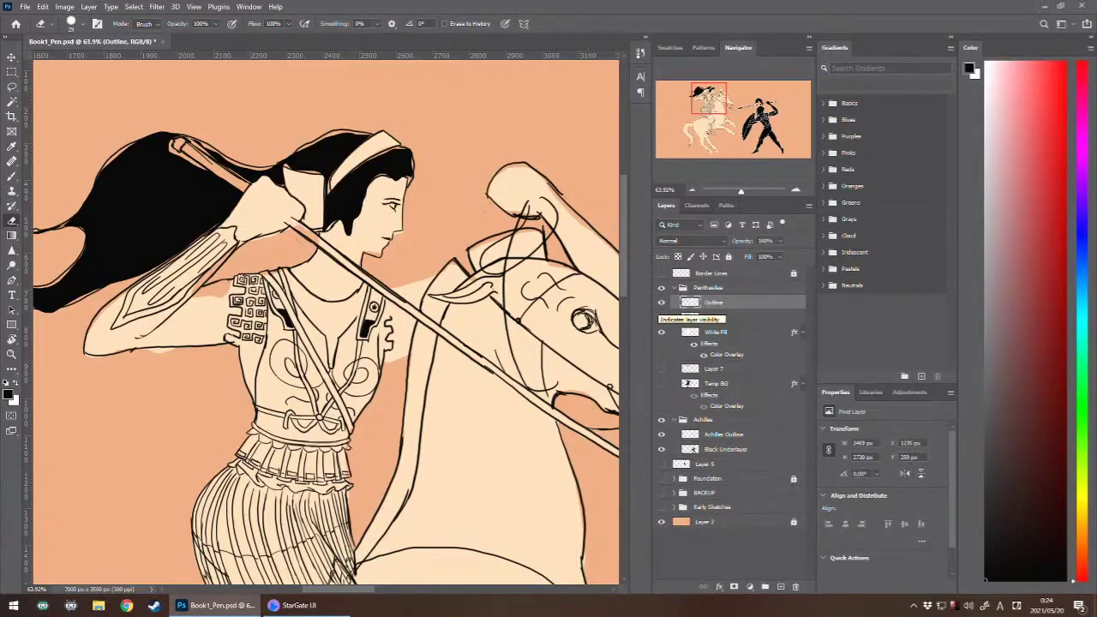
- Redraw the smudged key spiral in the second shoulder flap more cleanly and erase stray marks inside the lowest flap
{"action": "scroll", "coordinate": [276, 296], "scroll_direction": "up", "scroll_amount": 7}
{"action": "scroll", "coordinate": [253, 324], "scroll_direction": "up", "scroll_amount": 3}
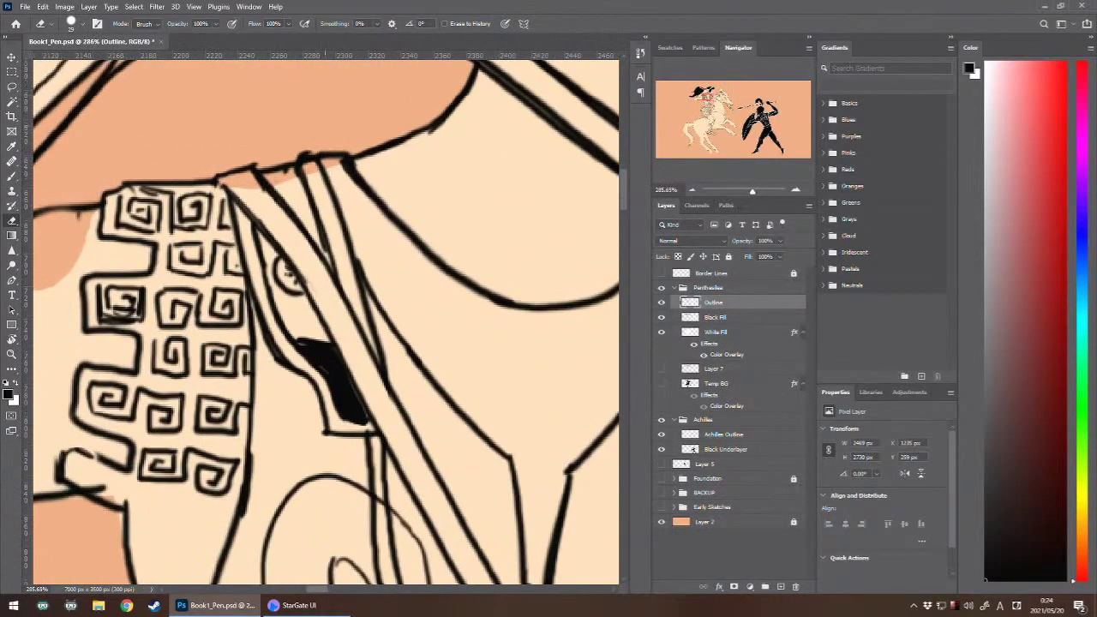
{"action": "mouse_move", "coordinate": [119, 307]}
{"action": "left_mouse_down"}
{"action": "mouse_move", "coordinate": [107, 317]}
{"action": "mouse_move", "coordinate": [133, 300]}
{"action": "mouse_move", "coordinate": [129, 313]}
{"action": "mouse_move", "coordinate": [143, 320]}
{"action": "mouse_move", "coordinate": [108, 319]}
{"action": "mouse_move", "coordinate": [133, 314]}
{"action": "mouse_move", "coordinate": [128, 300]}
{"action": "mouse_move", "coordinate": [116, 304]}
{"action": "mouse_move", "coordinate": [126, 295]}
{"action": "mouse_move", "coordinate": [109, 307]}
{"action": "mouse_move", "coordinate": [107, 292]}
{"action": "mouse_move", "coordinate": [136, 286]}
{"action": "mouse_move", "coordinate": [131, 312]}
{"action": "mouse_move", "coordinate": [115, 299]}
{"action": "mouse_move", "coordinate": [122, 304]}
{"action": "left_mouse_up"}
{"action": "key", "text": "b"}
{"action": "key", "text": "ctrl+z"}
{"action": "key", "text": "e"}
{"action": "key", "text": "b"}
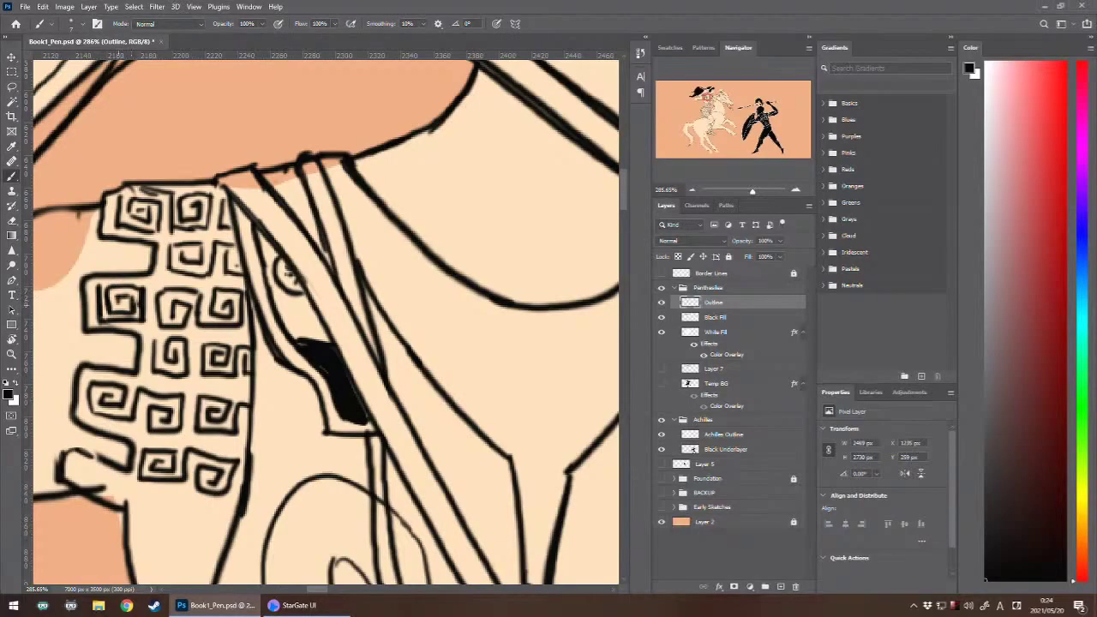
{"action": "key", "text": "e"}
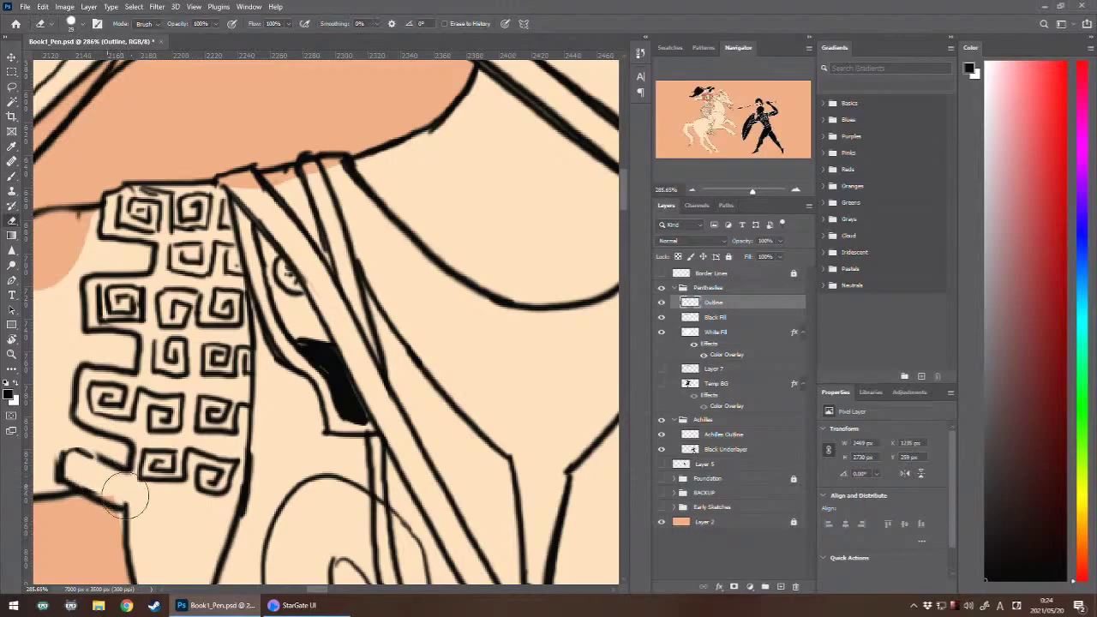
{"action": "key", "text": "b"}
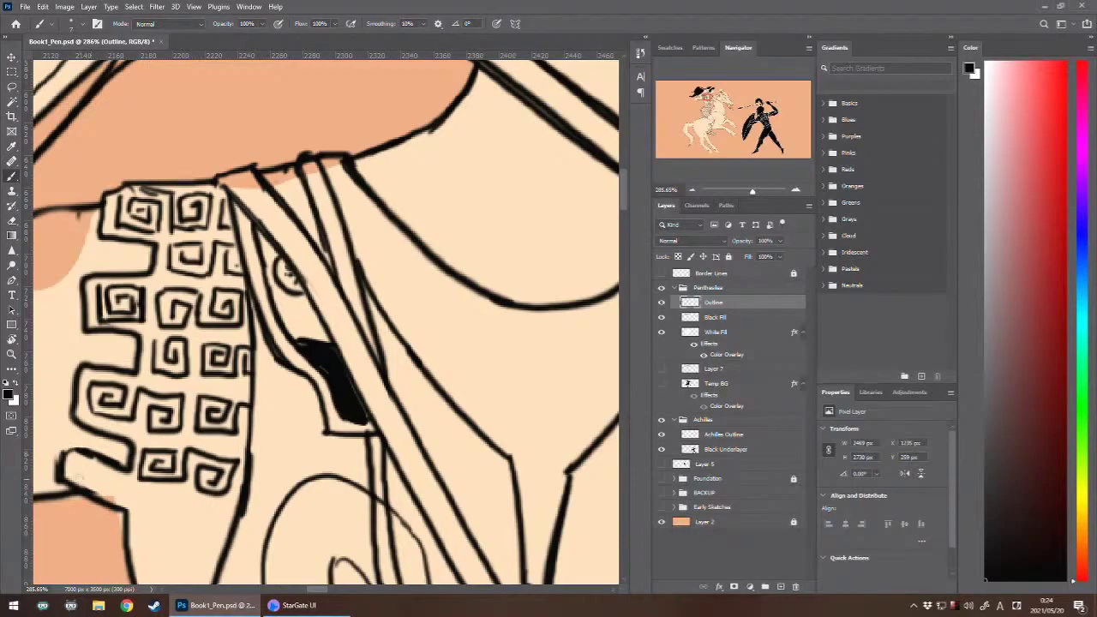
{"action": "left_click_drag", "start_coordinate": [77, 477], "coordinate": [148, 507]}
{"action": "left_click_drag", "start_coordinate": [78, 475], "coordinate": [129, 502]}
{"action": "key", "text": "ctrl+z"}
{"action": "mouse_move", "coordinate": [117, 497]}
{"action": "left_mouse_down"}
{"action": "mouse_move", "coordinate": [186, 495]}
{"action": "mouse_move", "coordinate": [180, 521]}
{"action": "mouse_move", "coordinate": [144, 517]}
{"action": "mouse_move", "coordinate": [147, 496]}
{"action": "mouse_move", "coordinate": [168, 511]}
{"action": "left_mouse_up"}
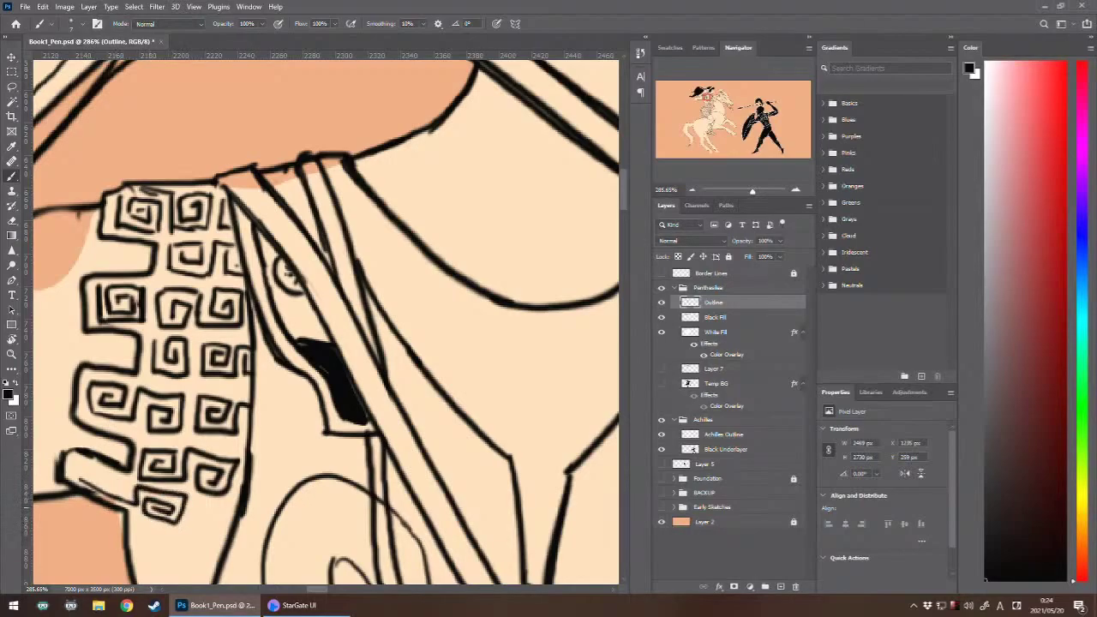
{"action": "mouse_move", "coordinate": [79, 481]}
{"action": "left_mouse_down"}
{"action": "mouse_move", "coordinate": [72, 463]}
{"action": "mouse_move", "coordinate": [128, 481]}
{"action": "mouse_move", "coordinate": [99, 481]}
{"action": "mouse_move", "coordinate": [123, 490]}
{"action": "left_mouse_up"}
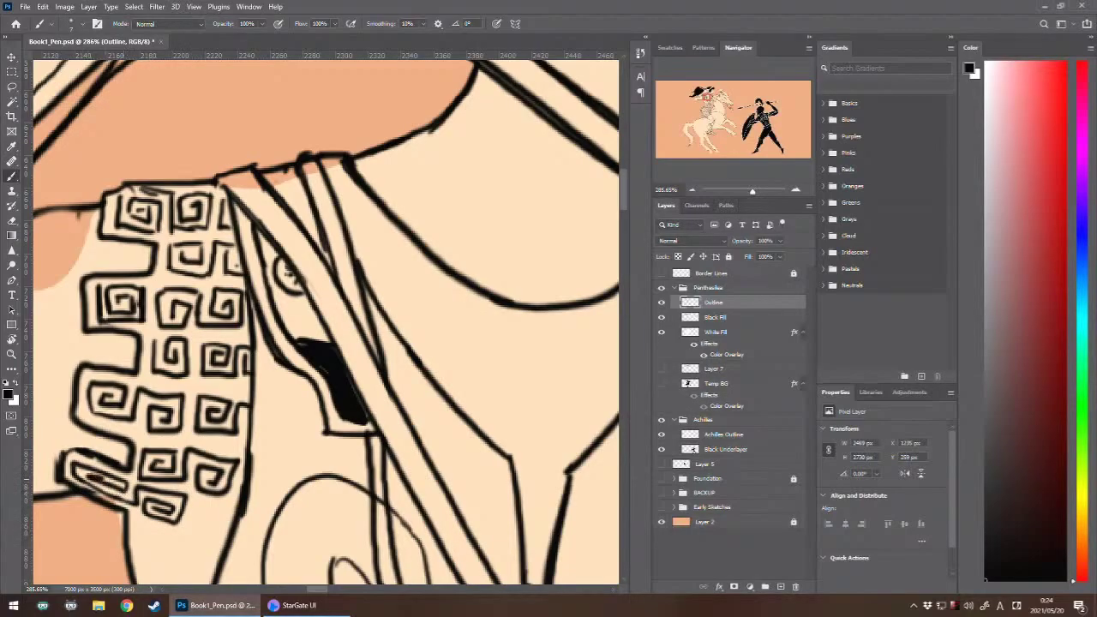
{"action": "key", "text": "ctrl+minus"}
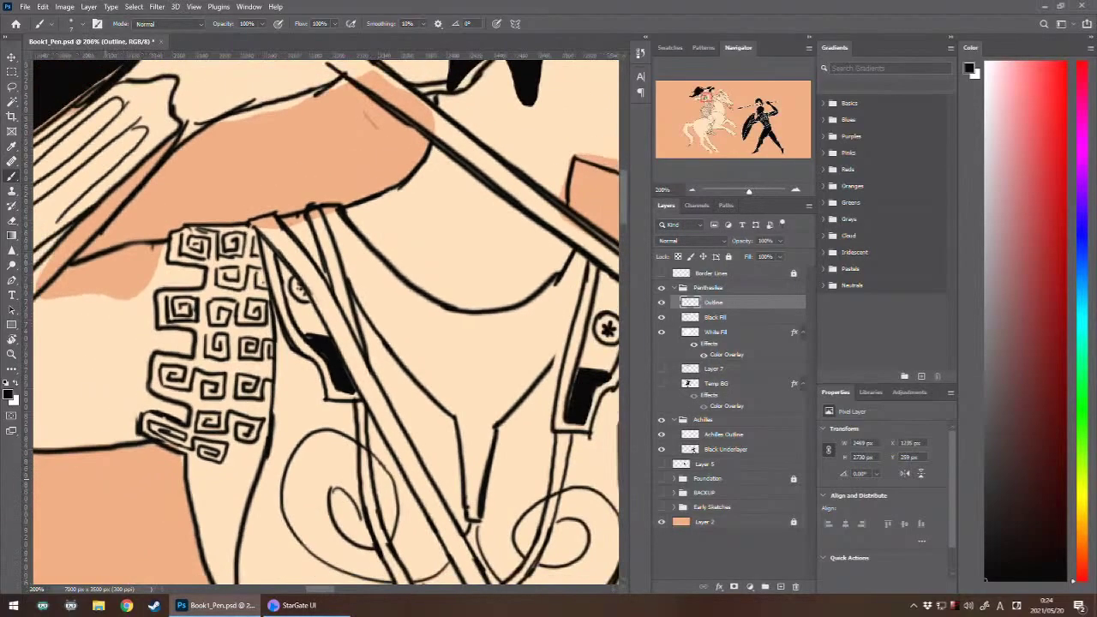
- Erase the tip of the lowest shoulder flap and redraw its end shorter
{"action": "key", "text": "ctrl+plus"}
{"action": "scroll", "coordinate": [326, 317], "scroll_direction": "down", "scroll_amount": 3}
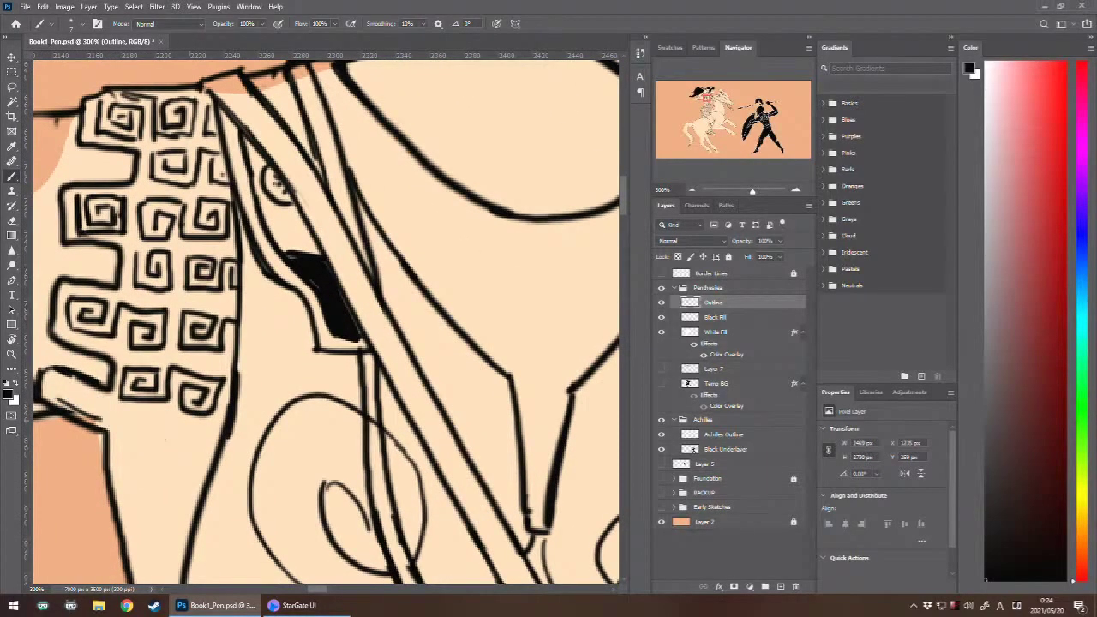
{"action": "left_click_drag", "start_coordinate": [166, 440], "coordinate": [235, 423]}
{"action": "key", "text": "w"}
{"action": "key", "text": "e"}
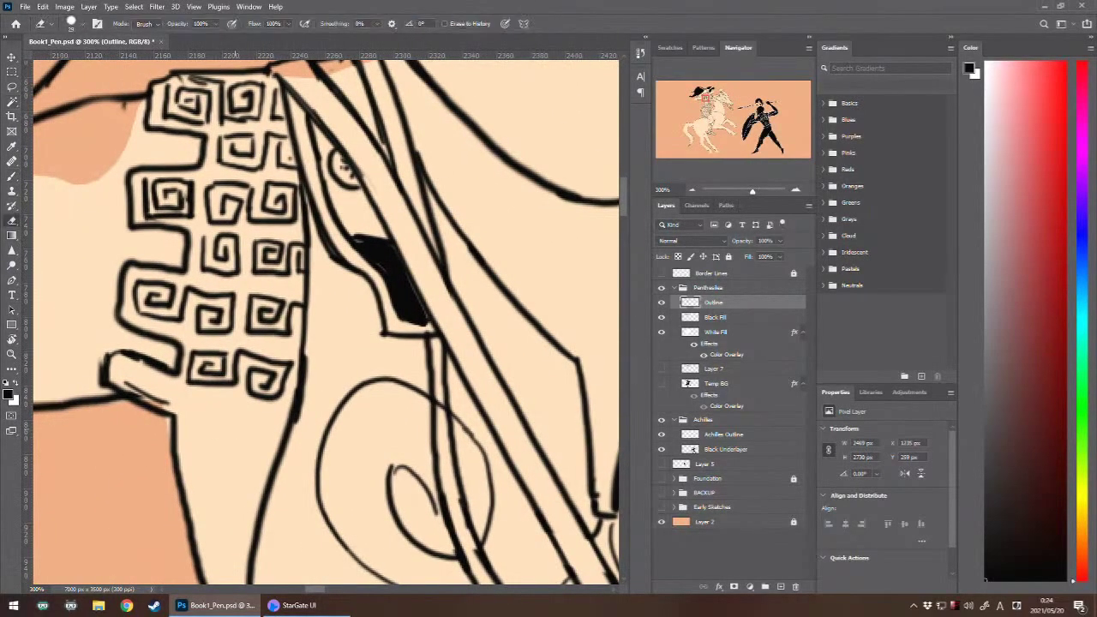
{"action": "mouse_move", "coordinate": [102, 343]}
{"action": "left_mouse_down"}
{"action": "mouse_move", "coordinate": [112, 381]}
{"action": "mouse_move", "coordinate": [119, 352]}
{"action": "mouse_move", "coordinate": [133, 400]}
{"action": "left_mouse_up"}
{"action": "key", "text": "b"}
{"action": "mouse_move", "coordinate": [144, 360]}
{"action": "left_mouse_down"}
{"action": "mouse_move", "coordinate": [128, 354]}
{"action": "mouse_move", "coordinate": [129, 368]}
{"action": "left_mouse_up"}
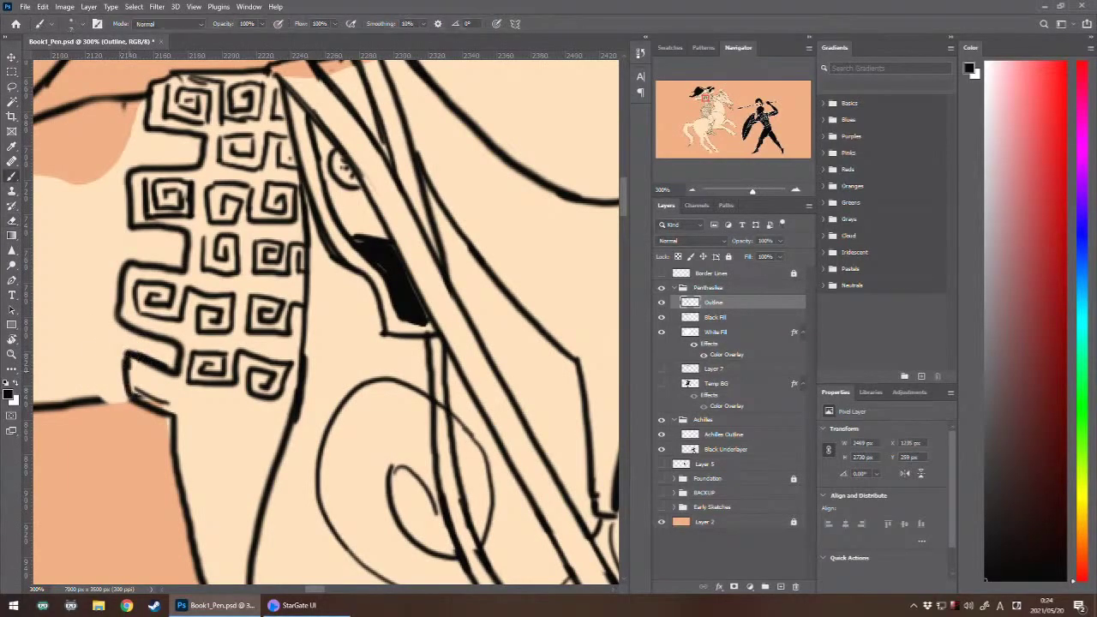
- Reconnect the arm's underside line to the shortened flap and draw key spirals inside and beside it, undoing poor strokes
{"action": "mouse_move", "coordinate": [96, 402]}
{"action": "left_mouse_down"}
{"action": "mouse_move", "coordinate": [133, 392]}
{"action": "mouse_move", "coordinate": [132, 367]}
{"action": "mouse_move", "coordinate": [175, 382]}
{"action": "mouse_move", "coordinate": [170, 401]}
{"action": "mouse_move", "coordinate": [145, 385]}
{"action": "mouse_move", "coordinate": [164, 388]}
{"action": "mouse_move", "coordinate": [182, 410]}
{"action": "mouse_move", "coordinate": [184, 387]}
{"action": "mouse_move", "coordinate": [233, 401]}
{"action": "mouse_move", "coordinate": [226, 434]}
{"action": "left_mouse_up"}
{"action": "mouse_move", "coordinate": [228, 430]}
{"action": "left_mouse_down"}
{"action": "mouse_move", "coordinate": [194, 421]}
{"action": "mouse_move", "coordinate": [231, 430]}
{"action": "mouse_move", "coordinate": [231, 399]}
{"action": "mouse_move", "coordinate": [190, 405]}
{"action": "mouse_move", "coordinate": [224, 401]}
{"action": "mouse_move", "coordinate": [199, 414]}
{"action": "mouse_move", "coordinate": [286, 411]}
{"action": "mouse_move", "coordinate": [279, 442]}
{"action": "mouse_move", "coordinate": [260, 432]}
{"action": "mouse_move", "coordinate": [272, 420]}
{"action": "mouse_move", "coordinate": [245, 442]}
{"action": "mouse_move", "coordinate": [279, 444]}
{"action": "left_mouse_up"}
{"action": "key", "text": "ctrl+z"}
{"action": "key", "text": "ctrl+z"}
{"action": "key", "text": "ctrl+z"}
{"action": "key", "text": "ctrl+z"}
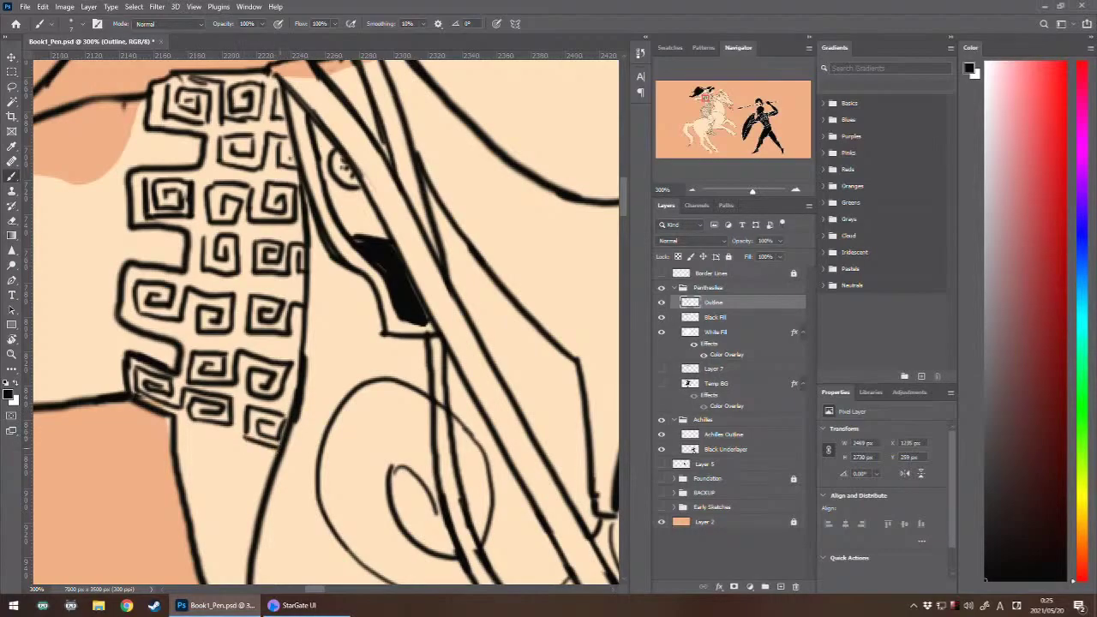
- Draw another row of two small key spirals below the lowest flap, within the armour's narrowing side panel
{"action": "mouse_move", "coordinate": [187, 437]}
{"action": "left_mouse_down"}
{"action": "mouse_move", "coordinate": [190, 467]}
{"action": "mouse_move", "coordinate": [229, 469]}
{"action": "mouse_move", "coordinate": [229, 448]}
{"action": "mouse_move", "coordinate": [274, 460]}
{"action": "mouse_move", "coordinate": [264, 485]}
{"action": "mouse_move", "coordinate": [240, 457]}
{"action": "mouse_move", "coordinate": [262, 471]}
{"action": "mouse_move", "coordinate": [250, 471]}
{"action": "left_mouse_up"}
{"action": "mouse_move", "coordinate": [185, 438]}
{"action": "left_mouse_down"}
{"action": "mouse_move", "coordinate": [221, 448]}
{"action": "mouse_move", "coordinate": [196, 463]}
{"action": "mouse_move", "coordinate": [195, 445]}
{"action": "mouse_move", "coordinate": [211, 449]}
{"action": "left_mouse_up"}
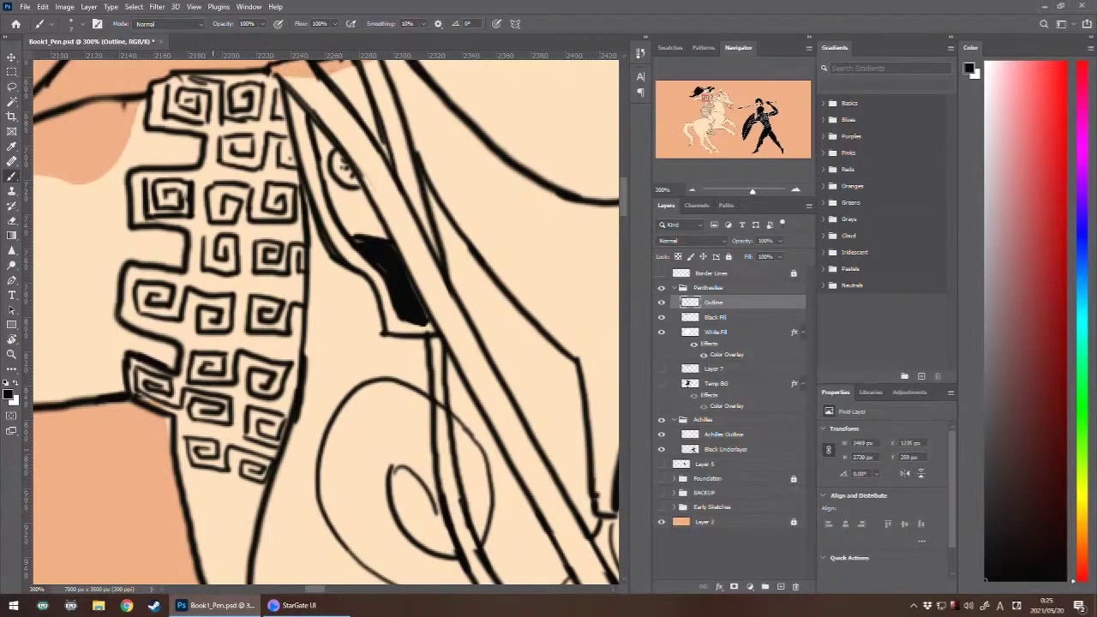
{"action": "left_click_drag", "start_coordinate": [253, 513], "coordinate": [268, 417]}
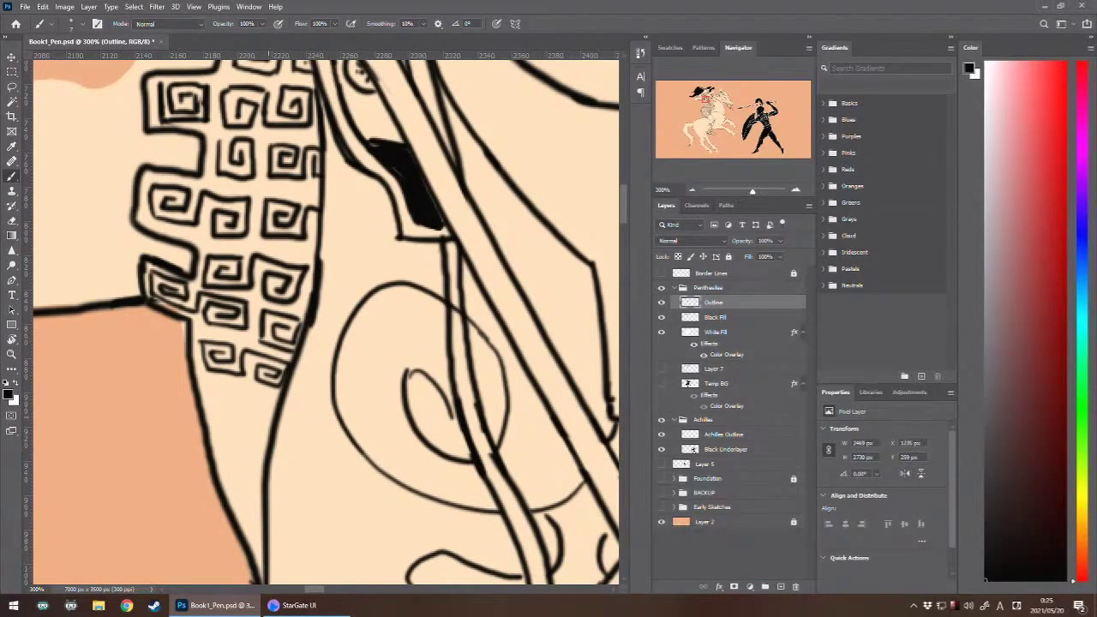
{"action": "scroll", "coordinate": [326, 317], "scroll_direction": "right", "scroll_amount": 2}
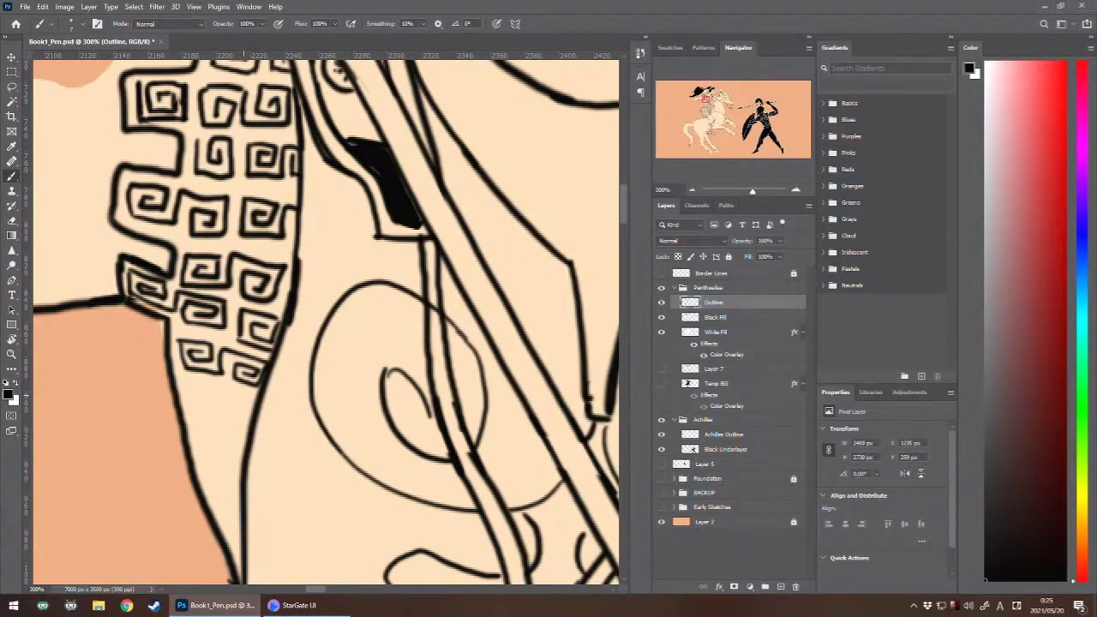
- Fill the rest of the armour's narrowing side panel with small key spirals down to its pointed lower end
{"action": "mouse_move", "coordinate": [216, 390]}
{"action": "left_mouse_down"}
{"action": "mouse_move", "coordinate": [186, 379]}
{"action": "mouse_move", "coordinate": [184, 409]}
{"action": "mouse_move", "coordinate": [216, 413]}
{"action": "mouse_move", "coordinate": [195, 392]}
{"action": "mouse_move", "coordinate": [203, 403]}
{"action": "mouse_move", "coordinate": [226, 396]}
{"action": "mouse_move", "coordinate": [227, 422]}
{"action": "mouse_move", "coordinate": [258, 427]}
{"action": "mouse_move", "coordinate": [234, 412]}
{"action": "mouse_move", "coordinate": [243, 395]}
{"action": "mouse_move", "coordinate": [260, 409]}
{"action": "left_mouse_up"}
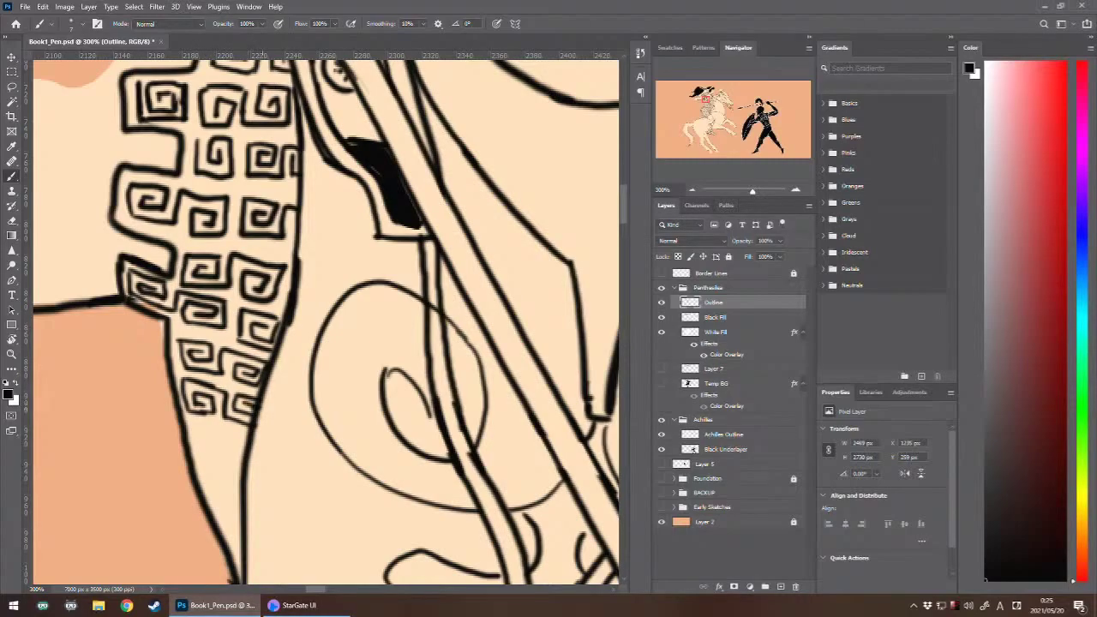
{"action": "mouse_move", "coordinate": [189, 422]}
{"action": "left_mouse_down"}
{"action": "mouse_move", "coordinate": [223, 434]}
{"action": "mouse_move", "coordinate": [225, 447]}
{"action": "mouse_move", "coordinate": [195, 454]}
{"action": "mouse_move", "coordinate": [228, 457]}
{"action": "mouse_move", "coordinate": [238, 435]}
{"action": "mouse_move", "coordinate": [252, 434]}
{"action": "mouse_move", "coordinate": [213, 446]}
{"action": "mouse_move", "coordinate": [223, 446]}
{"action": "mouse_move", "coordinate": [207, 435]}
{"action": "mouse_move", "coordinate": [228, 471]}
{"action": "mouse_move", "coordinate": [209, 485]}
{"action": "mouse_move", "coordinate": [216, 497]}
{"action": "mouse_move", "coordinate": [237, 470]}
{"action": "mouse_move", "coordinate": [235, 498]}
{"action": "mouse_move", "coordinate": [235, 480]}
{"action": "left_mouse_up"}
{"action": "mouse_move", "coordinate": [235, 480]}
{"action": "left_mouse_down"}
{"action": "mouse_move", "coordinate": [216, 482]}
{"action": "mouse_move", "coordinate": [223, 491]}
{"action": "mouse_move", "coordinate": [245, 476]}
{"action": "left_mouse_up"}
{"action": "mouse_move", "coordinate": [217, 511]}
{"action": "left_mouse_down"}
{"action": "mouse_move", "coordinate": [242, 509]}
{"action": "mouse_move", "coordinate": [227, 535]}
{"action": "mouse_move", "coordinate": [245, 537]}
{"action": "mouse_move", "coordinate": [256, 428]}
{"action": "left_mouse_up"}
{"action": "key", "text": "ctrl+minus"}
{"action": "key", "text": "ctrl+minus"}
{"action": "scroll", "coordinate": [334, 343], "scroll_direction": "down", "scroll_amount": 7}
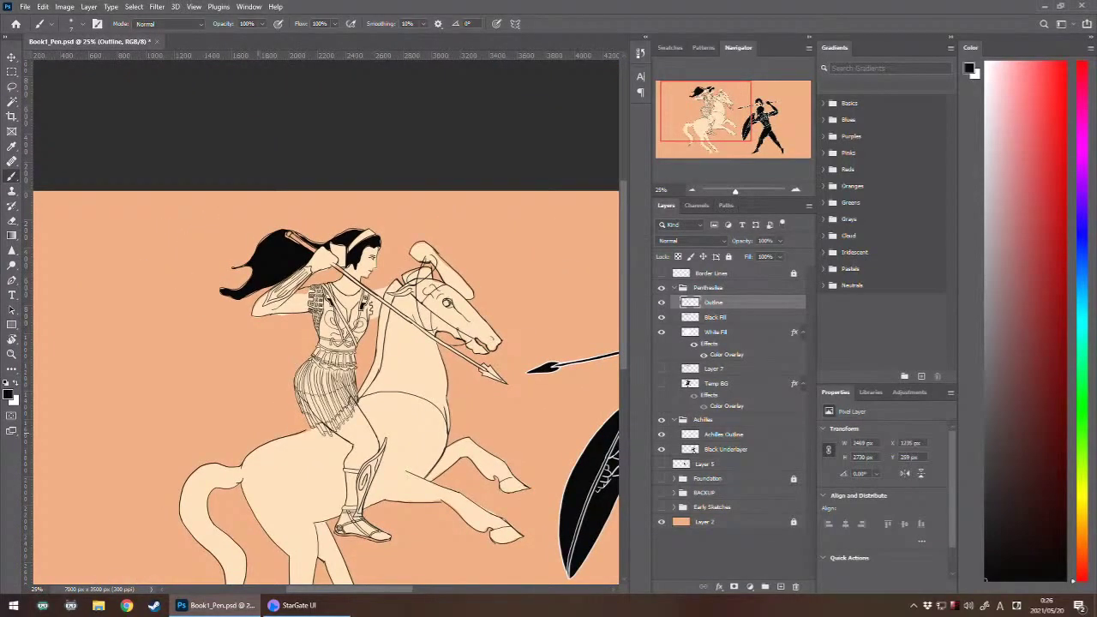
- Erase the row of key spirals between the second and third shoulder flaps and redraw it more cleanly
{"action": "scroll", "coordinate": [328, 306], "scroll_direction": "up", "scroll_amount": 7}
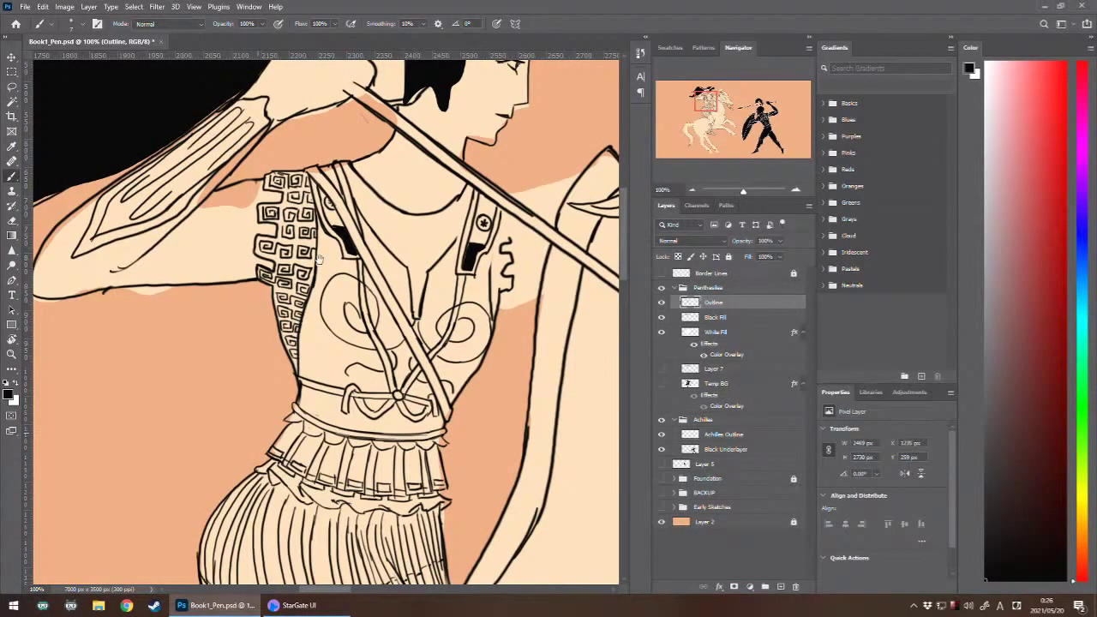
{"action": "left_click_drag", "start_coordinate": [319, 261], "coordinate": [292, 353]}
{"action": "scroll", "coordinate": [308, 321], "scroll_direction": "up", "scroll_amount": 2}
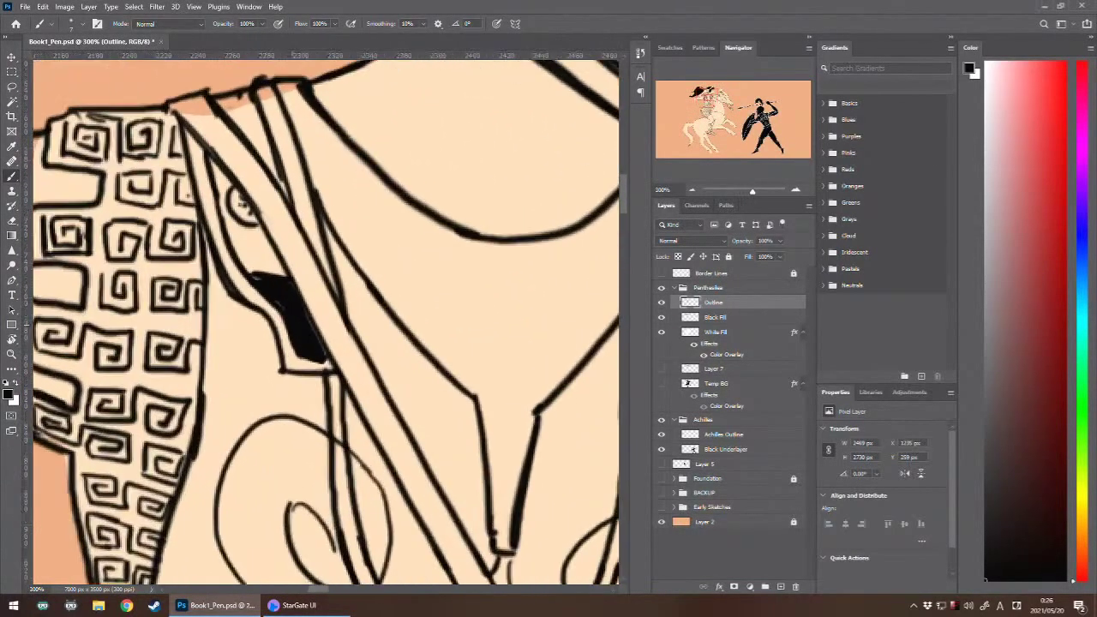
{"action": "mouse_move", "coordinate": [163, 337]}
{"action": "left_mouse_down"}
{"action": "mouse_move", "coordinate": [218, 332]}
{"action": "mouse_move", "coordinate": [220, 309]}
{"action": "mouse_move", "coordinate": [216, 359]}
{"action": "left_mouse_up"}
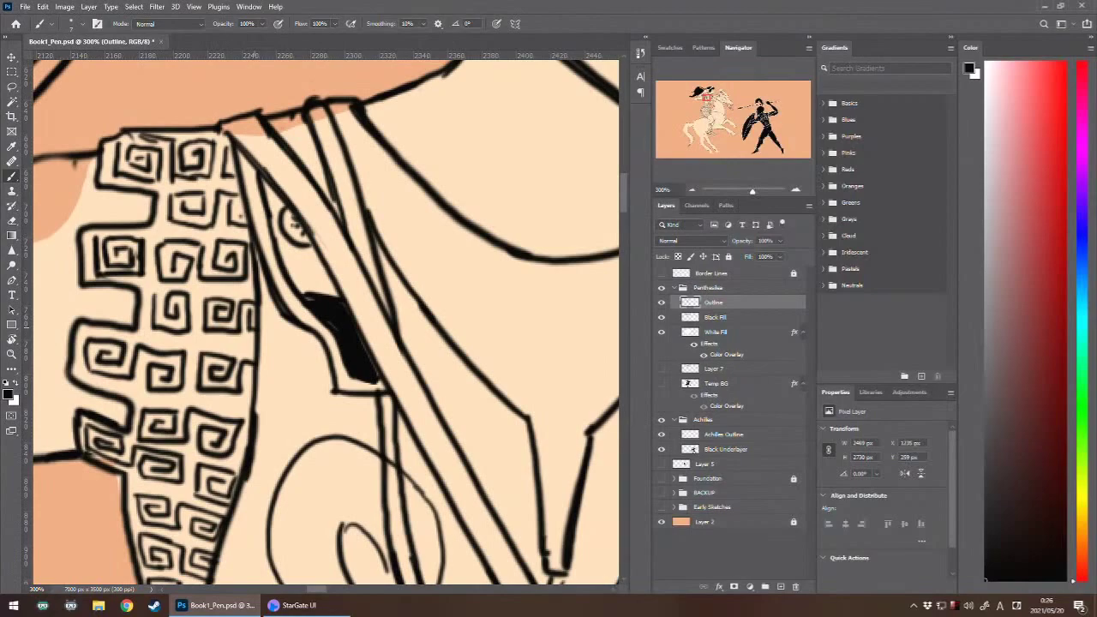
{"action": "key", "text": "e"}
{"action": "mouse_move", "coordinate": [141, 319]}
{"action": "left_mouse_down"}
{"action": "mouse_move", "coordinate": [185, 308]}
{"action": "mouse_move", "coordinate": [190, 330]}
{"action": "mouse_move", "coordinate": [232, 318]}
{"action": "mouse_move", "coordinate": [216, 306]}
{"action": "mouse_move", "coordinate": [241, 335]}
{"action": "mouse_move", "coordinate": [259, 290]}
{"action": "left_mouse_up"}
{"action": "key", "text": "b"}
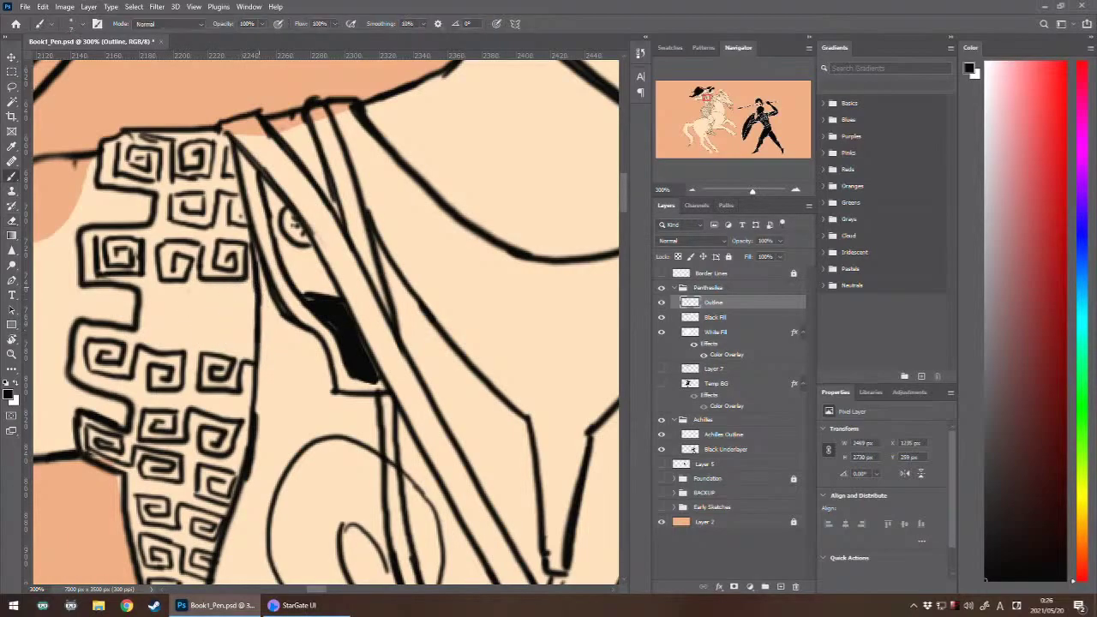
{"action": "mouse_move", "coordinate": [142, 330]}
{"action": "left_mouse_down"}
{"action": "mouse_move", "coordinate": [188, 332]}
{"action": "mouse_move", "coordinate": [164, 291]}
{"action": "mouse_move", "coordinate": [187, 293]}
{"action": "mouse_move", "coordinate": [159, 305]}
{"action": "mouse_move", "coordinate": [175, 317]}
{"action": "mouse_move", "coordinate": [198, 297]}
{"action": "mouse_move", "coordinate": [198, 335]}
{"action": "mouse_move", "coordinate": [240, 336]}
{"action": "mouse_move", "coordinate": [236, 301]}
{"action": "mouse_move", "coordinate": [214, 297]}
{"action": "mouse_move", "coordinate": [235, 301]}
{"action": "mouse_move", "coordinate": [225, 325]}
{"action": "mouse_move", "coordinate": [221, 314]}
{"action": "mouse_move", "coordinate": [255, 340]}
{"action": "mouse_move", "coordinate": [257, 300]}
{"action": "left_mouse_up"}
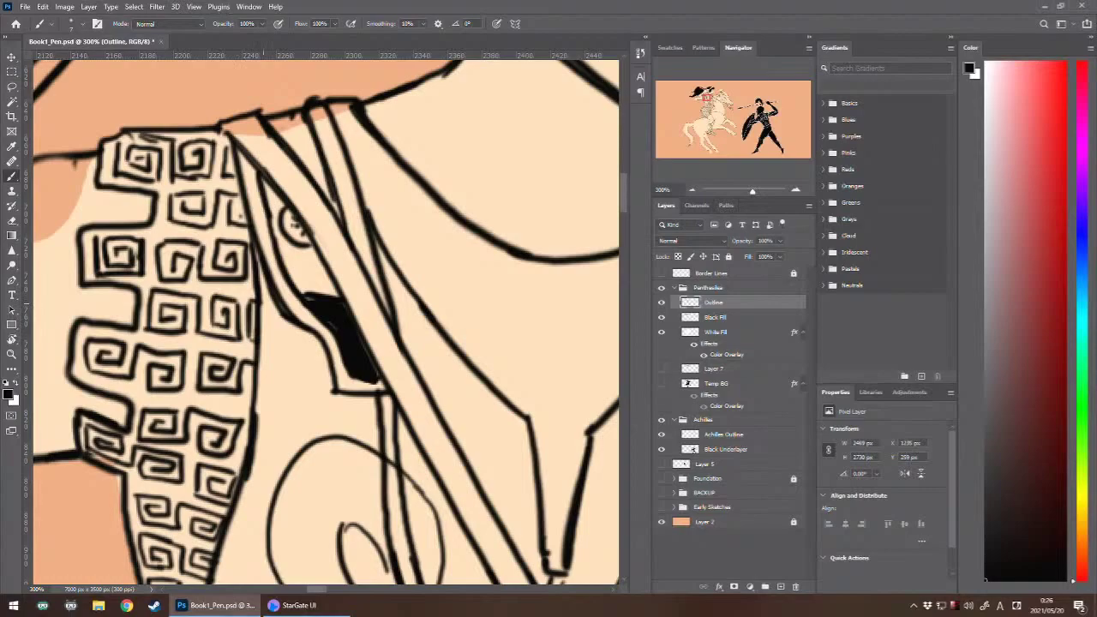
- Draw a second curved line just below the rider's neckline, running from the rear strap to the front strap
{"action": "key", "text": "ctrl+minus"}
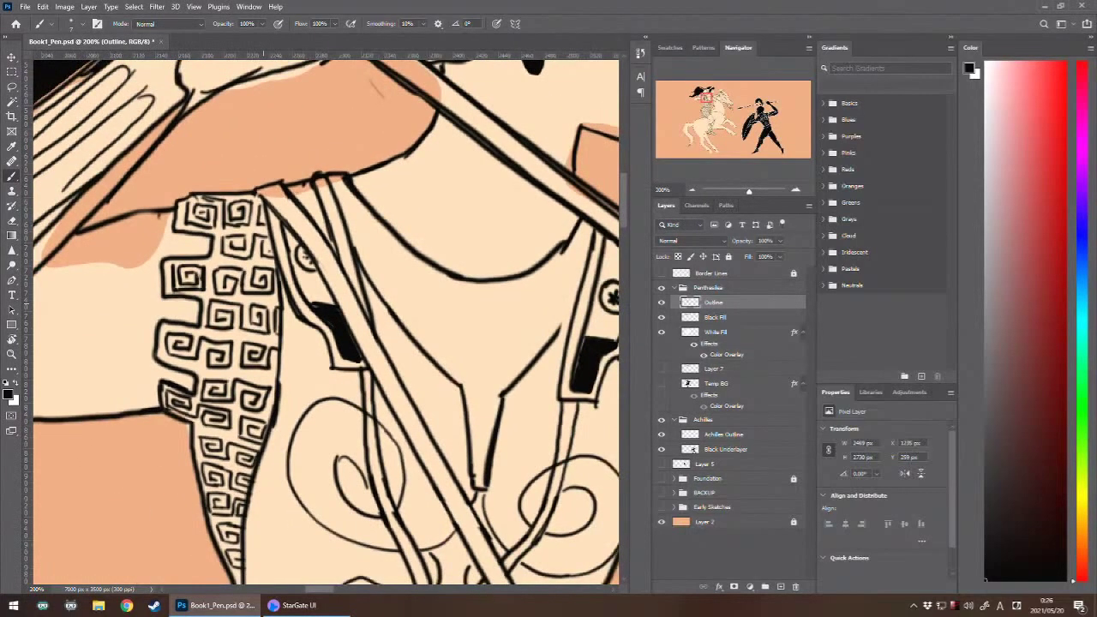
{"action": "left_click_drag", "start_coordinate": [271, 255], "coordinate": [247, 233]}
{"action": "left_click_drag", "start_coordinate": [420, 258], "coordinate": [239, 349]}
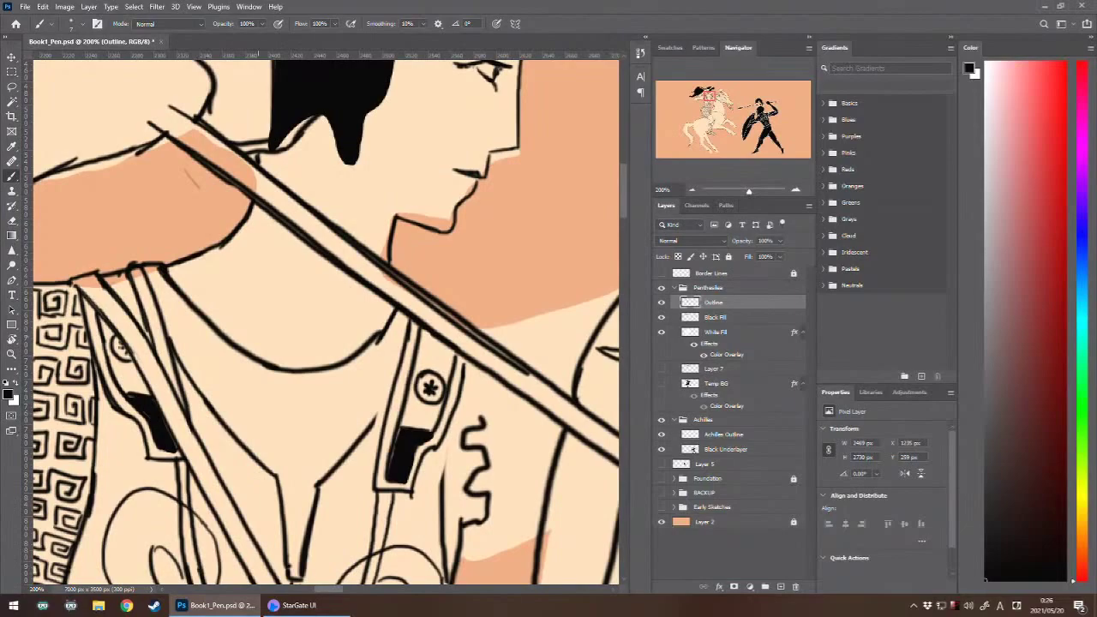
{"action": "mouse_move", "coordinate": [151, 261]}
{"action": "left_mouse_down"}
{"action": "mouse_move", "coordinate": [243, 362]}
{"action": "mouse_move", "coordinate": [321, 386]}
{"action": "left_mouse_up"}
{"action": "left_click_drag", "start_coordinate": [365, 347], "coordinate": [405, 303]}
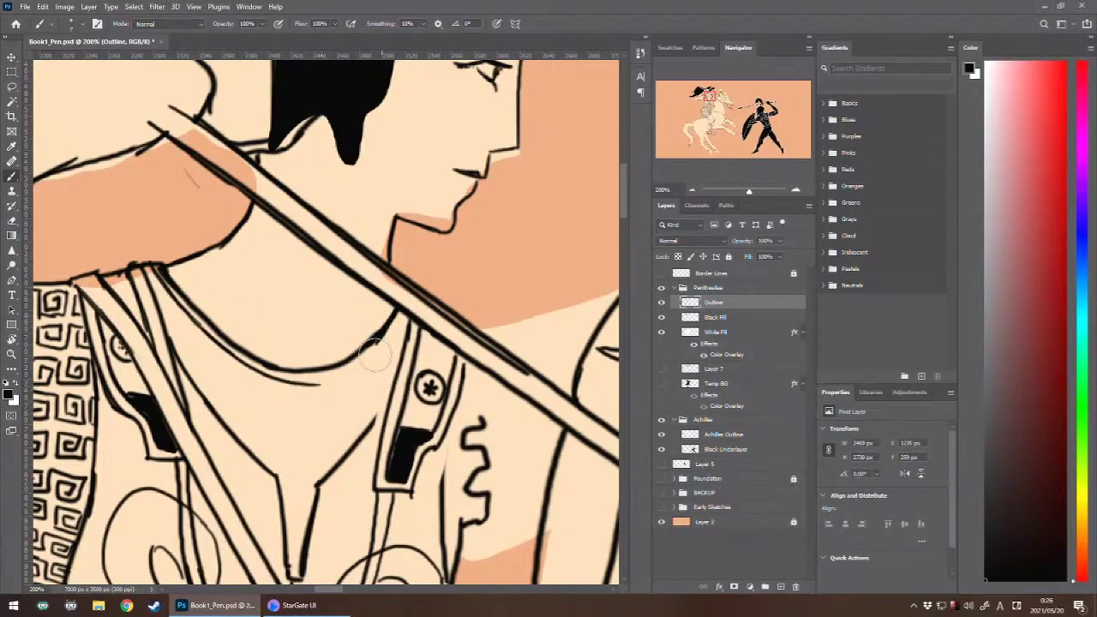
{"action": "mouse_move", "coordinate": [382, 353]}
{"action": "left_mouse_down"}
{"action": "mouse_move", "coordinate": [372, 360]}
{"action": "mouse_move", "coordinate": [397, 328]}
{"action": "left_mouse_up"}
{"action": "mouse_move", "coordinate": [287, 378]}
{"action": "left_mouse_down"}
{"action": "mouse_move", "coordinate": [353, 367]}
{"action": "mouse_move", "coordinate": [404, 313]}
{"action": "left_mouse_up"}
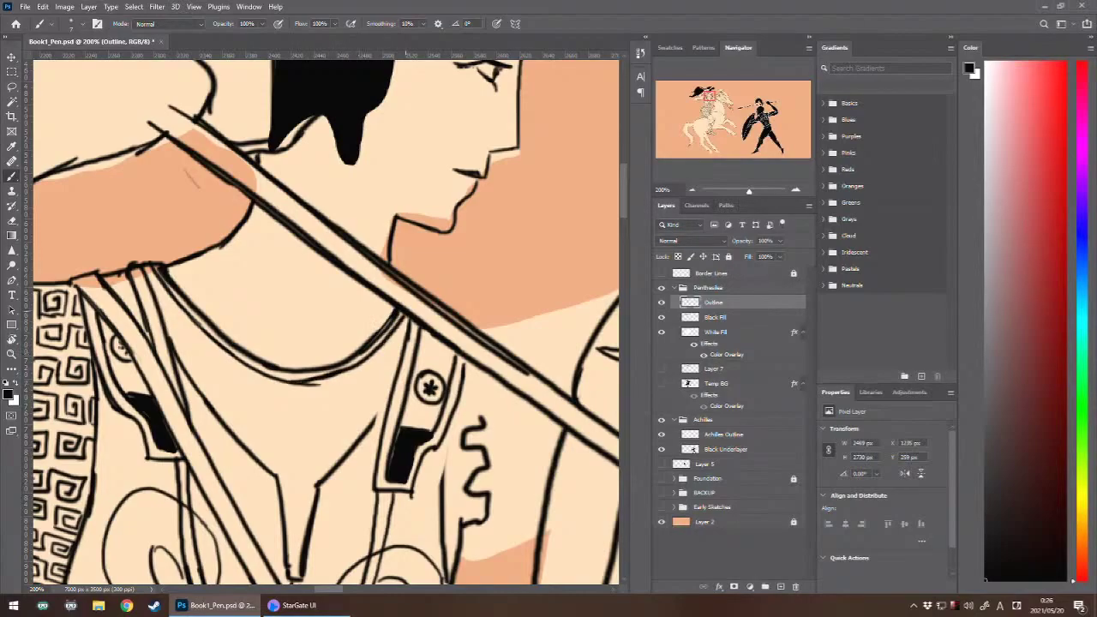
- Undo the front half of the second neckline curve and redraw it as a smoother line up to the front strap
{"action": "key", "text": "ctrl+z"}
{"action": "key", "text": "ctrl+z"}
{"action": "mouse_move", "coordinate": [286, 383]}
{"action": "left_mouse_down"}
{"action": "mouse_move", "coordinate": [361, 366]}
{"action": "mouse_move", "coordinate": [408, 316]}
{"action": "left_mouse_up"}
{"action": "key", "text": "ctrl+z"}
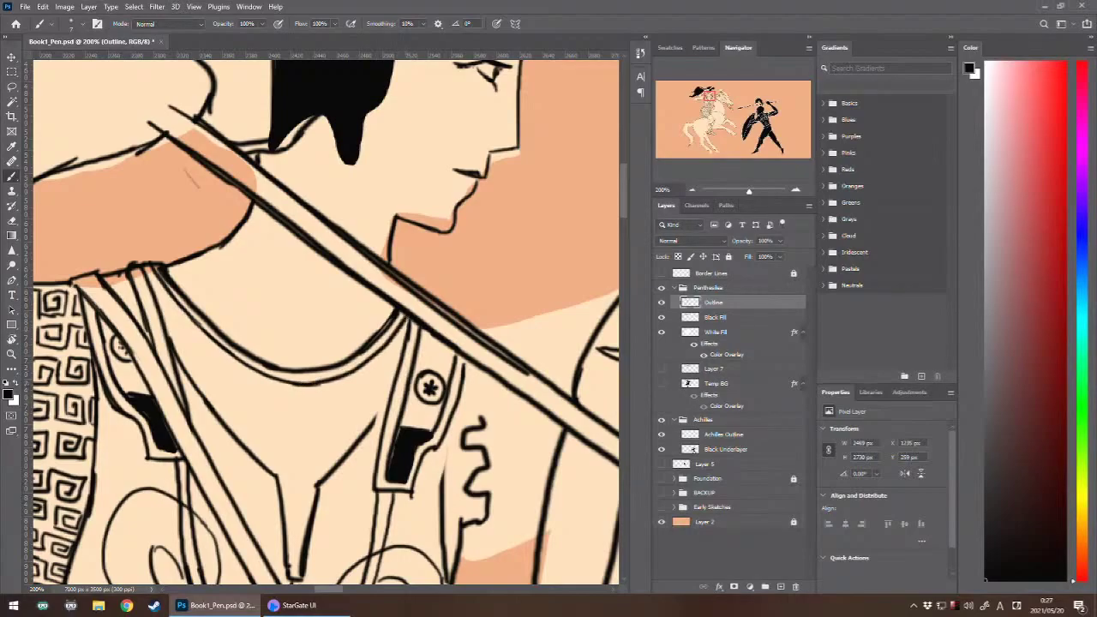
{"action": "key", "text": "ctrl+z"}
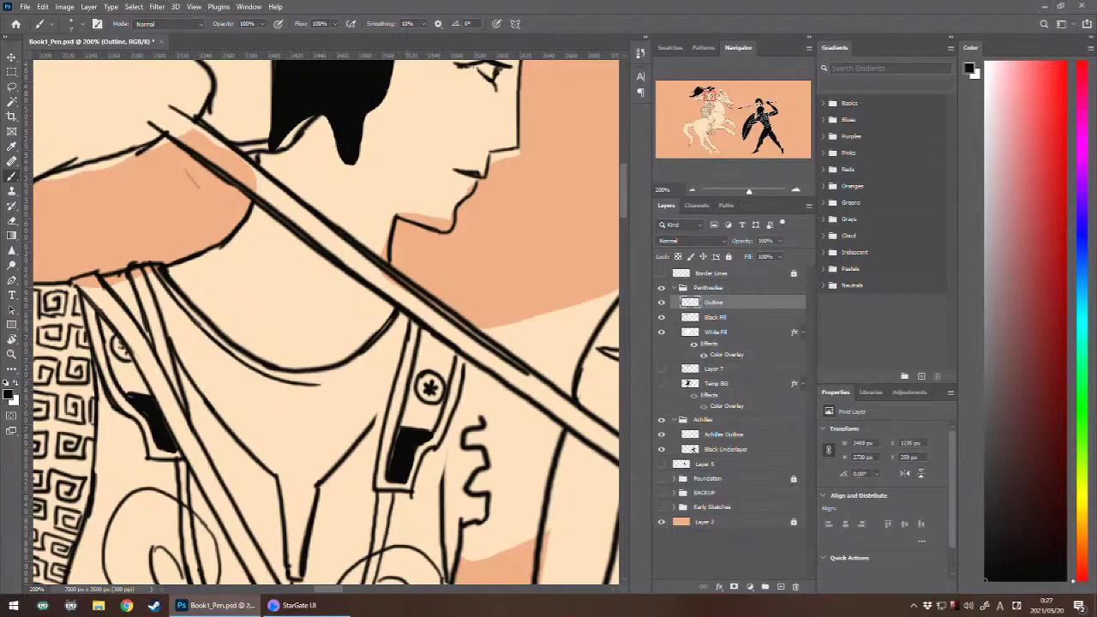
{"action": "left_click_drag", "start_coordinate": [250, 370], "coordinate": [339, 377]}
{"action": "key", "text": "ctrl+z"}
{"action": "mouse_move", "coordinate": [252, 372]}
{"action": "left_mouse_down"}
{"action": "mouse_move", "coordinate": [311, 382]}
{"action": "mouse_move", "coordinate": [353, 368]}
{"action": "mouse_move", "coordinate": [410, 312]}
{"action": "left_mouse_up"}
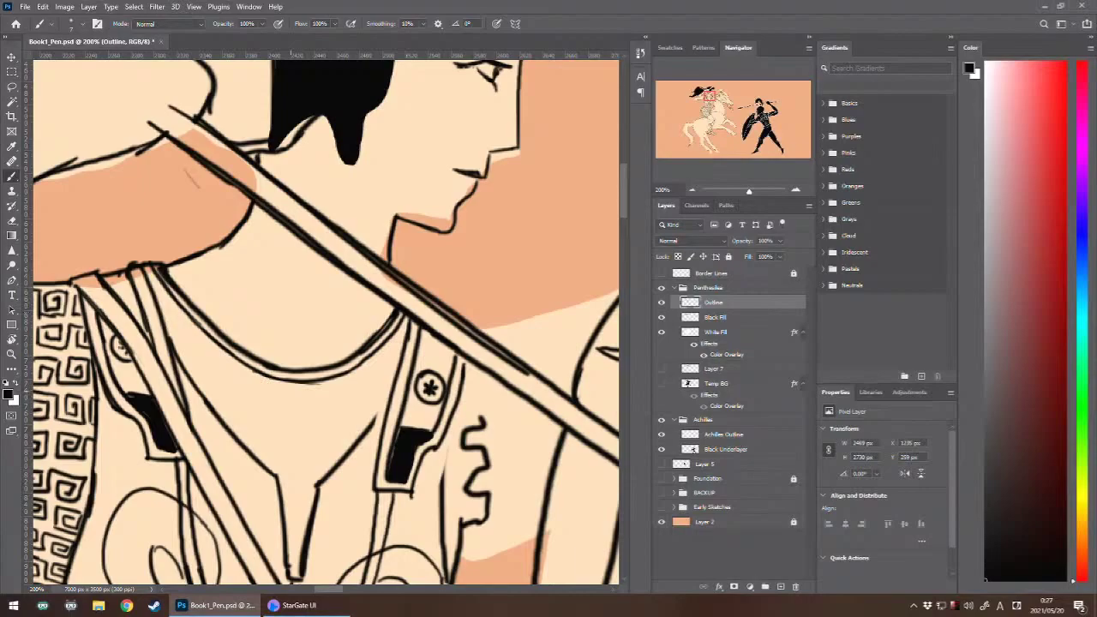
- Draw a small square key spiral beneath the middle of the neckline, undoing the first poor strokes
{"action": "mouse_move", "coordinate": [288, 387]}
{"action": "left_mouse_down"}
{"action": "mouse_move", "coordinate": [288, 410]}
{"action": "mouse_move", "coordinate": [310, 386]}
{"action": "left_mouse_up"}
{"action": "key", "text": "ctrl+z"}
{"action": "key", "text": "ctrl+z"}
{"action": "mouse_move", "coordinate": [291, 392]}
{"action": "left_mouse_down"}
{"action": "mouse_move", "coordinate": [290, 412]}
{"action": "mouse_move", "coordinate": [310, 391]}
{"action": "mouse_move", "coordinate": [312, 406]}
{"action": "mouse_move", "coordinate": [306, 398]}
{"action": "left_mouse_up"}
{"action": "mouse_move", "coordinate": [289, 413]}
{"action": "left_mouse_down"}
{"action": "mouse_move", "coordinate": [323, 411]}
{"action": "mouse_move", "coordinate": [322, 389]}
{"action": "left_mouse_up"}
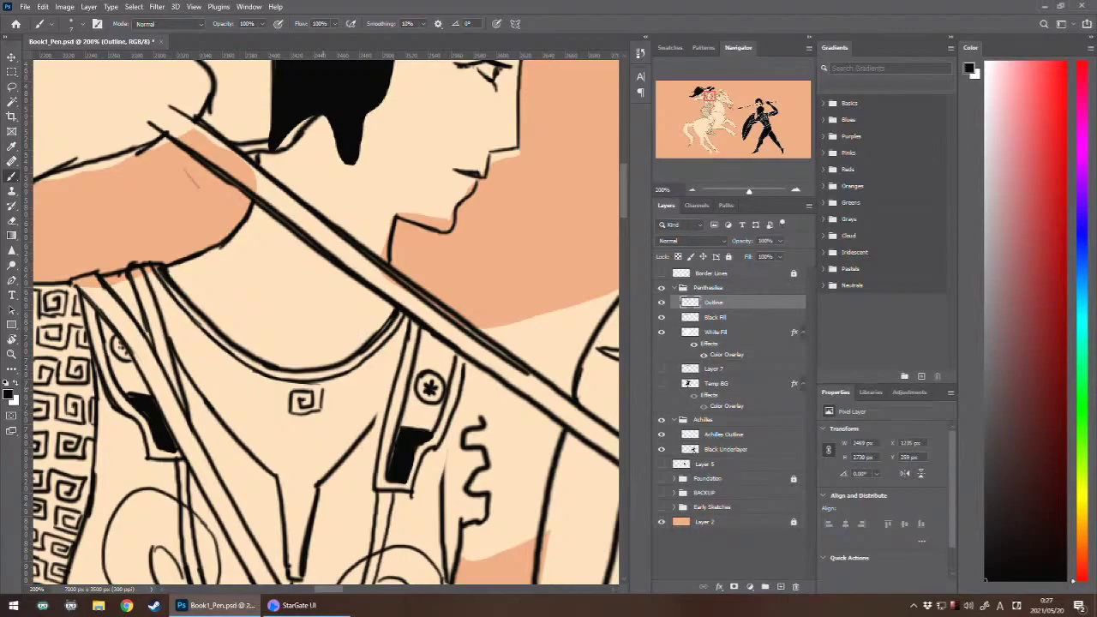
- Add a second key spiral on the rear-shoulder side of the first, undoing the misshapen strokes beyond it
{"action": "left_click_drag", "start_coordinate": [288, 403], "coordinate": [290, 425]}
{"action": "key", "text": "ctrl+z"}
{"action": "left_click_drag", "start_coordinate": [292, 411], "coordinate": [268, 409]}
{"action": "key", "text": "ctrl+z"}
{"action": "mouse_move", "coordinate": [266, 406]}
{"action": "left_mouse_down"}
{"action": "mouse_move", "coordinate": [283, 410]}
{"action": "mouse_move", "coordinate": [282, 390]}
{"action": "mouse_move", "coordinate": [262, 409]}
{"action": "mouse_move", "coordinate": [256, 389]}
{"action": "mouse_move", "coordinate": [274, 399]}
{"action": "mouse_move", "coordinate": [255, 382]}
{"action": "mouse_move", "coordinate": [250, 401]}
{"action": "mouse_move", "coordinate": [230, 368]}
{"action": "mouse_move", "coordinate": [248, 384]}
{"action": "mouse_move", "coordinate": [236, 387]}
{"action": "left_mouse_up"}
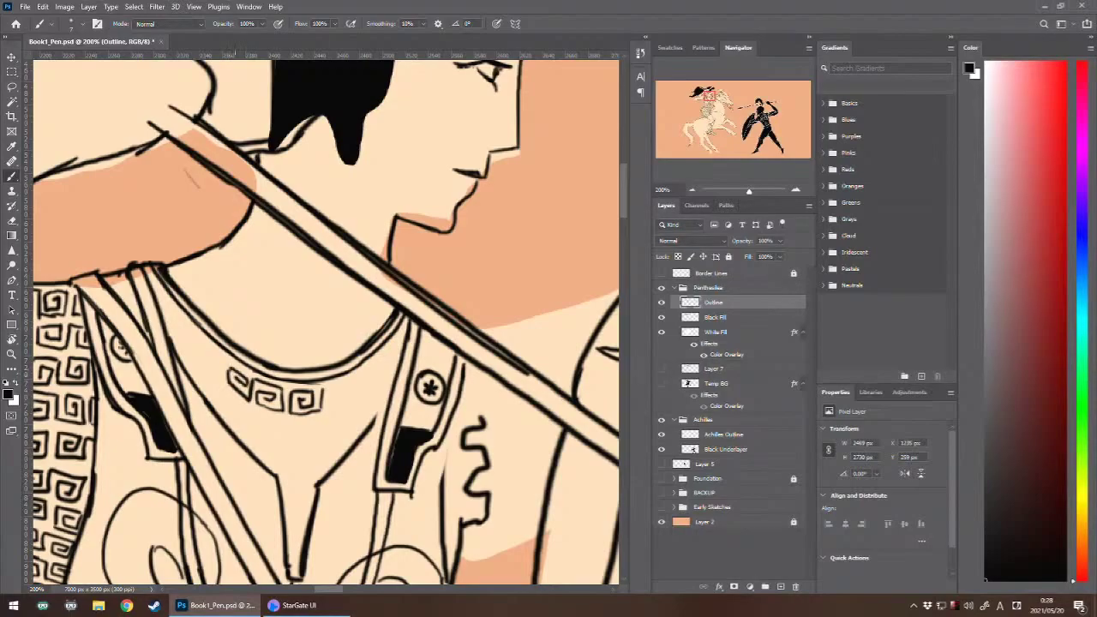
{"action": "key", "text": "ctrl+z"}
{"action": "key", "text": "ctrl+z"}
{"action": "key", "text": "ctrl+z"}
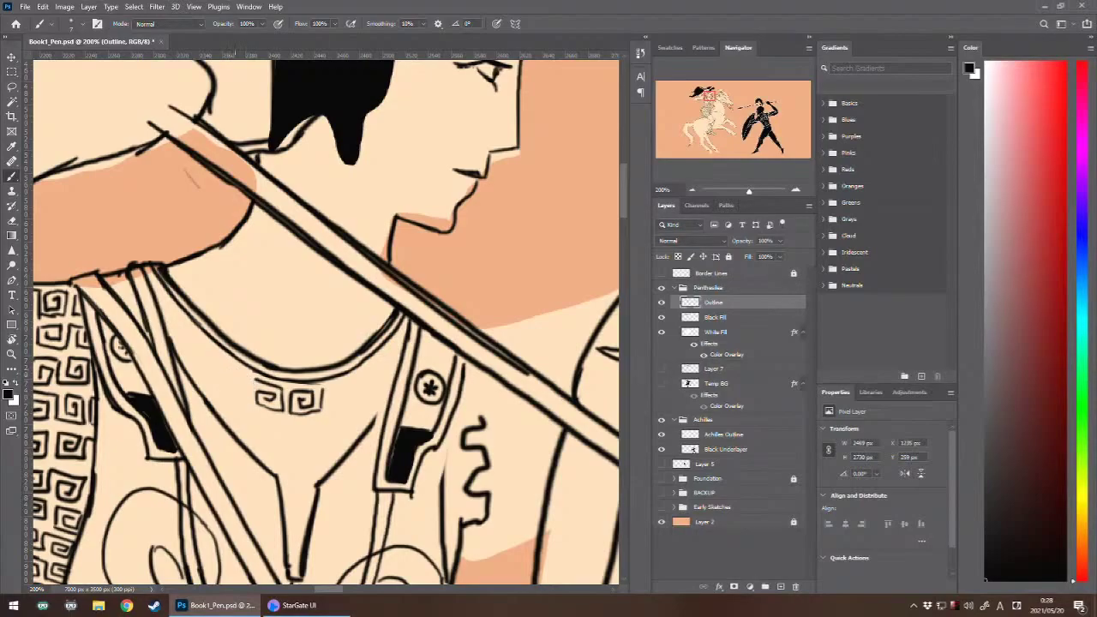
- Continue the row of key spirals along the neckline up to the rear shoulder strap, undoing poor strokes
{"action": "mouse_move", "coordinate": [252, 380]}
{"action": "left_mouse_down"}
{"action": "mouse_move", "coordinate": [248, 401]}
{"action": "mouse_move", "coordinate": [223, 358]}
{"action": "mouse_move", "coordinate": [216, 381]}
{"action": "mouse_move", "coordinate": [197, 364]}
{"action": "mouse_move", "coordinate": [216, 360]}
{"action": "mouse_move", "coordinate": [175, 339]}
{"action": "mouse_move", "coordinate": [182, 325]}
{"action": "mouse_move", "coordinate": [199, 341]}
{"action": "mouse_move", "coordinate": [185, 348]}
{"action": "mouse_move", "coordinate": [163, 299]}
{"action": "left_mouse_up"}
{"action": "key", "text": "ctrl+z"}
{"action": "key", "text": "ctrl+z"}
{"action": "key", "text": "ctrl+z"}
{"action": "key", "text": "ctrl+z"}
{"action": "key", "text": "ctrl+z"}
{"action": "key", "text": "ctrl+z"}
{"action": "key", "text": "ctrl+z"}
{"action": "key", "text": "ctrl+z"}
{"action": "key", "text": "ctrl+z"}
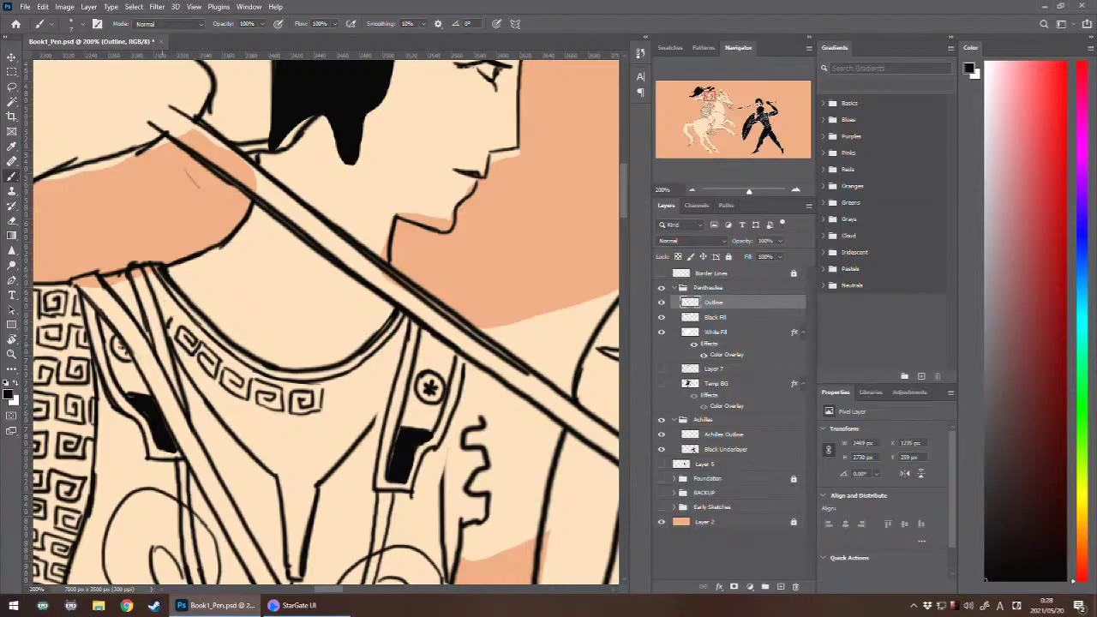
- Extend the key pattern into the gap between the crossing straps at the top of the rear shoulder
{"action": "mouse_move", "coordinate": [216, 382]}
{"action": "left_mouse_down"}
{"action": "mouse_move", "coordinate": [197, 361]}
{"action": "mouse_move", "coordinate": [215, 353]}
{"action": "mouse_move", "coordinate": [210, 369]}
{"action": "mouse_move", "coordinate": [207, 349]}
{"action": "mouse_move", "coordinate": [199, 362]}
{"action": "mouse_move", "coordinate": [198, 340]}
{"action": "mouse_move", "coordinate": [192, 356]}
{"action": "mouse_move", "coordinate": [172, 334]}
{"action": "mouse_move", "coordinate": [177, 322]}
{"action": "mouse_move", "coordinate": [194, 339]}
{"action": "mouse_move", "coordinate": [183, 345]}
{"action": "mouse_move", "coordinate": [152, 287]}
{"action": "mouse_move", "coordinate": [135, 303]}
{"action": "mouse_move", "coordinate": [112, 269]}
{"action": "mouse_move", "coordinate": [124, 279]}
{"action": "left_mouse_up"}
{"action": "key", "text": "ctrl+z"}
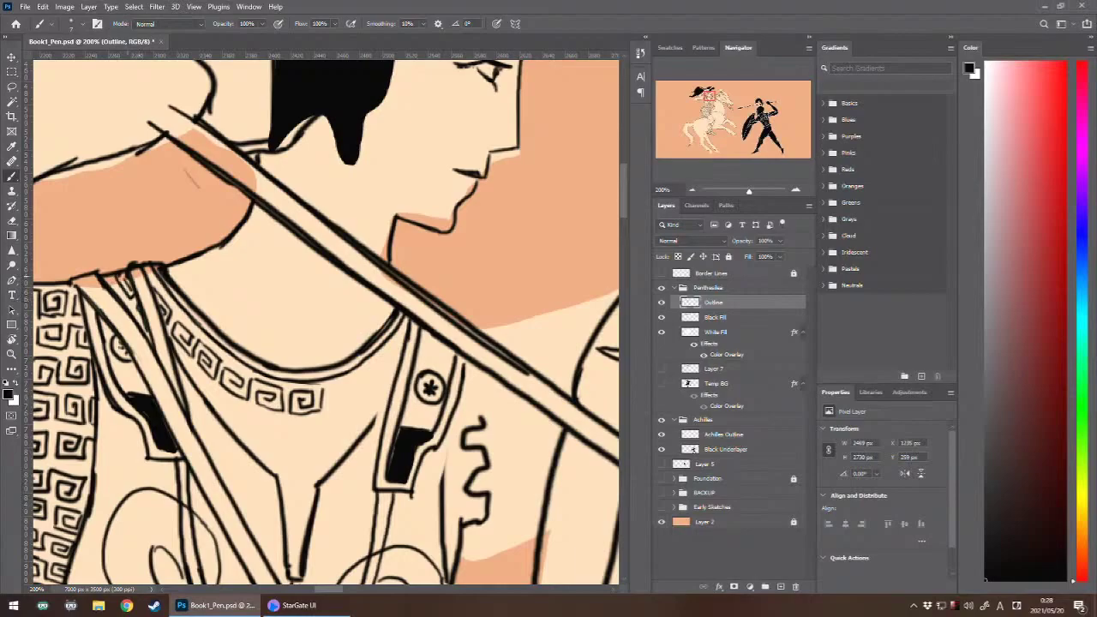
{"action": "key", "text": "ctrl+z"}
{"action": "key", "text": "ctrl+z"}
{"action": "key", "text": "ctrl+z"}
{"action": "key", "text": "ctrl+z"}
{"action": "key", "text": "ctrl+z"}
- Draw more key spirals along the neckline from its middle towards the front shoulder strap, undoing poor strokes
{"action": "mouse_move", "coordinate": [283, 389]}
{"action": "left_mouse_down"}
{"action": "mouse_move", "coordinate": [216, 345]}
{"action": "mouse_move", "coordinate": [275, 335]}
{"action": "mouse_move", "coordinate": [281, 356]}
{"action": "mouse_move", "coordinate": [263, 363]}
{"action": "mouse_move", "coordinate": [263, 346]}
{"action": "mouse_move", "coordinate": [273, 353]}
{"action": "mouse_move", "coordinate": [307, 324]}
{"action": "mouse_move", "coordinate": [312, 341]}
{"action": "mouse_move", "coordinate": [310, 329]}
{"action": "mouse_move", "coordinate": [295, 336]}
{"action": "mouse_move", "coordinate": [311, 323]}
{"action": "mouse_move", "coordinate": [315, 337]}
{"action": "mouse_move", "coordinate": [327, 329]}
{"action": "mouse_move", "coordinate": [331, 304]}
{"action": "left_mouse_up"}
{"action": "key", "text": "ctrl+z"}
{"action": "key", "text": "ctrl+z"}
{"action": "key", "text": "ctrl+z"}
{"action": "key", "text": "ctrl+z"}
{"action": "key", "text": "ctrl+z"}
{"action": "key", "text": "ctrl+z"}
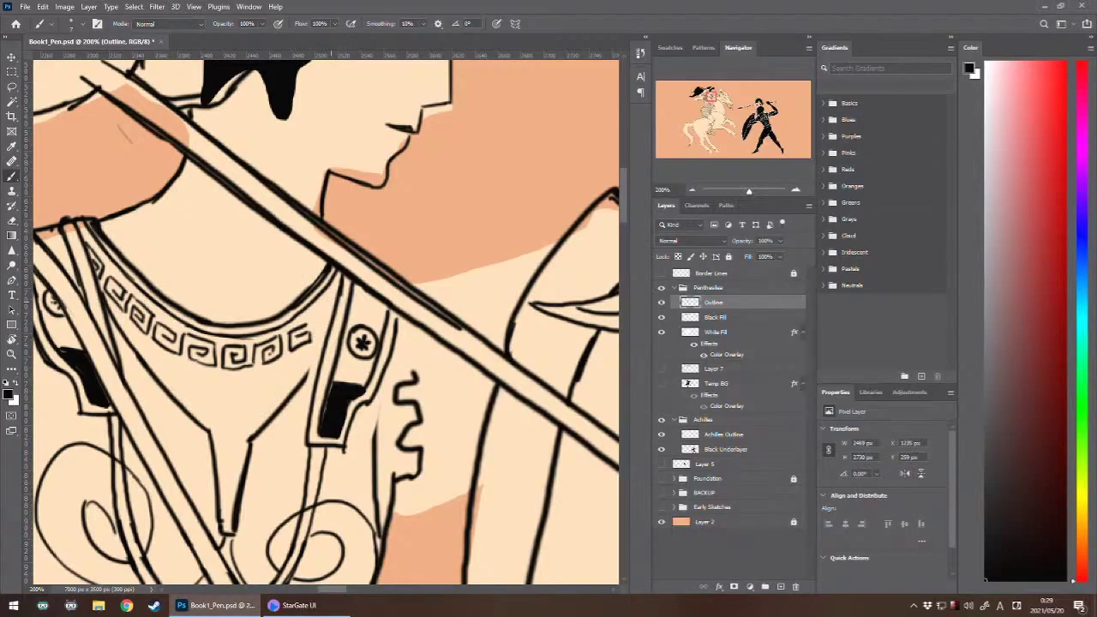
- Undo the last spiral strokes near the front strap and redraw their lines following the neckline's curve
{"action": "key", "text": "ctrl+z"}
{"action": "key", "text": "ctrl+z"}
{"action": "key", "text": "ctrl+z"}
{"action": "key", "text": "ctrl+z"}
{"action": "left_click_drag", "start_coordinate": [288, 335], "coordinate": [327, 301]}
{"action": "key", "text": "ctrl+shift+z"}
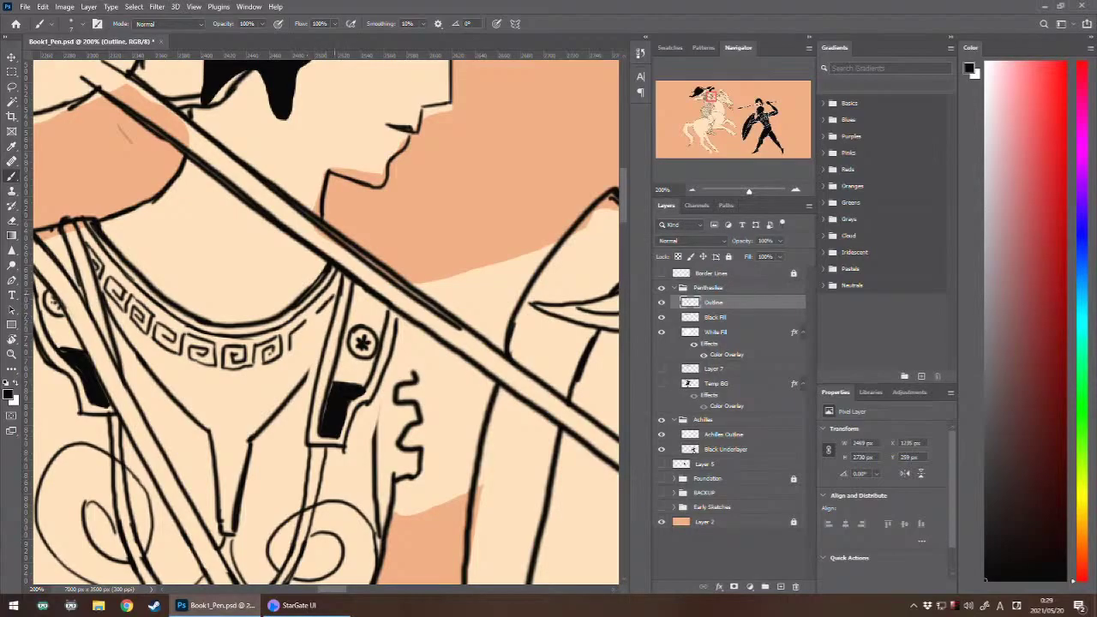
- Complete the neckline's first row of key spirals up to the front shoulder strap
{"action": "key", "text": "ctrl+shift+z"}
{"action": "key", "text": "ctrl+shift+z"}
{"action": "key", "text": "ctrl+shift+z"}
{"action": "key", "text": "ctrl+shift+z"}
{"action": "key", "text": "ctrl+shift+z"}
{"action": "key", "text": "ctrl+shift+z"}
{"action": "key", "text": "ctrl+shift+z"}
{"action": "key", "text": "ctrl+shift+z"}
{"action": "key", "text": "ctrl+shift+z"}
{"action": "key", "text": "ctrl+shift+z"}
{"action": "key", "text": "ctrl+shift+z"}
{"action": "key", "text": "ctrl+shift+z"}
{"action": "key", "text": "ctrl+shift+z"}
{"action": "key", "text": "ctrl+shift+z"}
{"action": "key", "text": "ctrl+shift+z"}
{"action": "key", "text": "ctrl+shift+z"}
{"action": "key", "text": "ctrl+shift+z"}
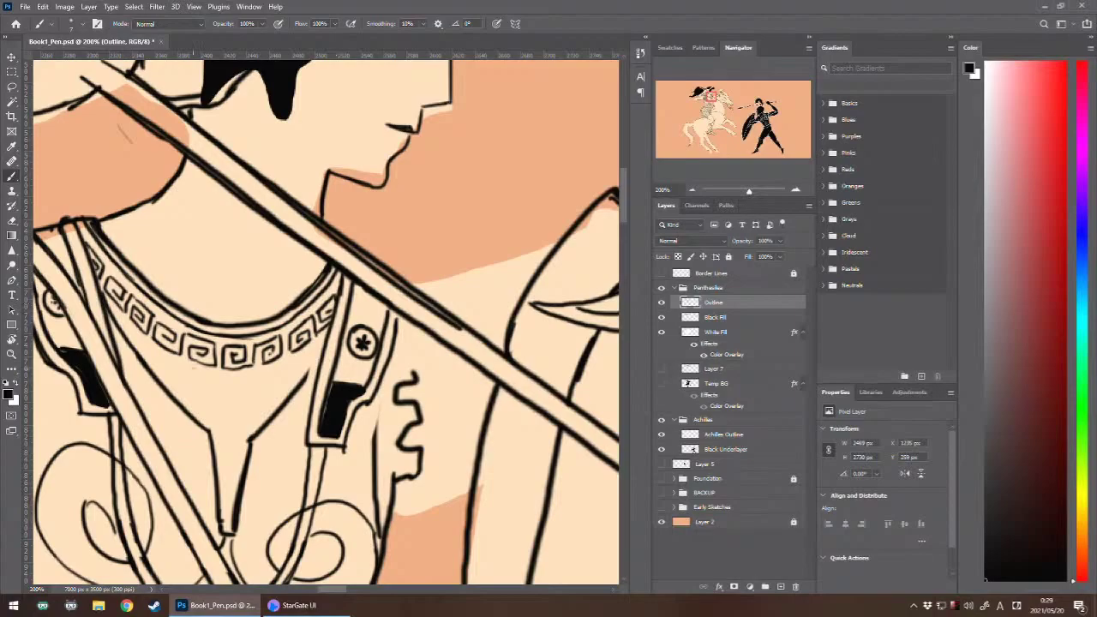
{"action": "left_click_drag", "start_coordinate": [190, 365], "coordinate": [206, 372]}
{"action": "key", "text": "ctrl+z"}
{"action": "mouse_move", "coordinate": [178, 385]}
{"action": "left_mouse_down"}
{"action": "mouse_move", "coordinate": [250, 375]}
{"action": "mouse_move", "coordinate": [246, 394]}
{"action": "mouse_move", "coordinate": [222, 396]}
{"action": "mouse_move", "coordinate": [224, 381]}
{"action": "mouse_move", "coordinate": [243, 383]}
{"action": "mouse_move", "coordinate": [181, 365]}
{"action": "mouse_move", "coordinate": [208, 373]}
{"action": "mouse_move", "coordinate": [186, 375]}
{"action": "mouse_move", "coordinate": [211, 365]}
{"action": "left_mouse_up"}
{"action": "key", "text": "ctrl+z"}
{"action": "key", "text": "ctrl+z"}
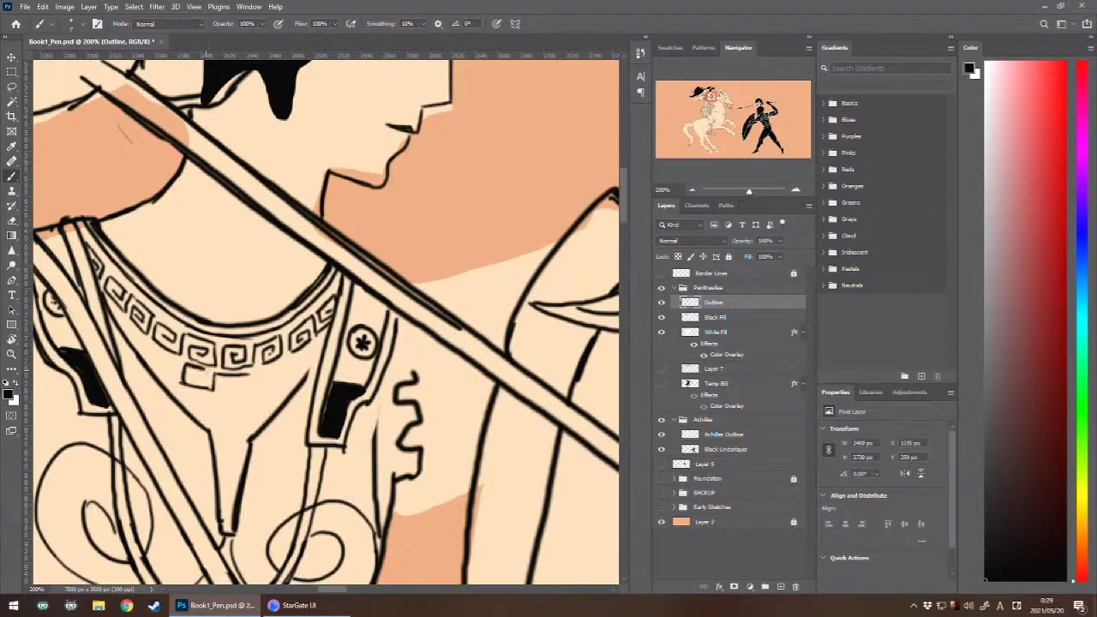
{"action": "key", "text": "ctrl+z"}
{"action": "key", "text": "ctrl+z"}
{"action": "key", "text": "ctrl+z"}
{"action": "key", "text": "ctrl+z"}
{"action": "key", "text": "ctrl+z"}
{"action": "key", "text": "ctrl+z"}
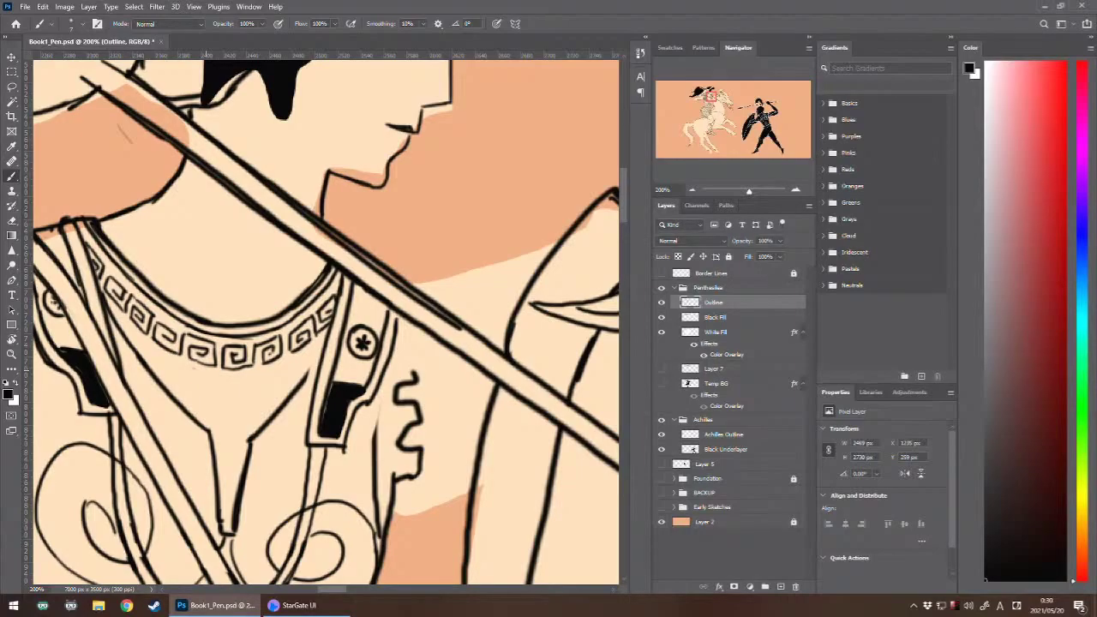
- Draw a second row of key spirals below the first, along the rear side of the V-shaped chest panel
{"action": "mouse_move", "coordinate": [180, 384]}
{"action": "left_mouse_down"}
{"action": "mouse_move", "coordinate": [180, 364]}
{"action": "mouse_move", "coordinate": [213, 393]}
{"action": "mouse_move", "coordinate": [202, 390]}
{"action": "mouse_move", "coordinate": [212, 372]}
{"action": "mouse_move", "coordinate": [191, 370]}
{"action": "mouse_move", "coordinate": [206, 386]}
{"action": "mouse_move", "coordinate": [152, 350]}
{"action": "mouse_move", "coordinate": [181, 367]}
{"action": "mouse_move", "coordinate": [147, 365]}
{"action": "mouse_move", "coordinate": [172, 379]}
{"action": "mouse_move", "coordinate": [120, 323]}
{"action": "mouse_move", "coordinate": [131, 341]}
{"action": "left_mouse_up"}
{"action": "key", "text": "ctrl+z"}
{"action": "key", "text": "ctrl+z"}
{"action": "key", "text": "ctrl+z"}
{"action": "key", "text": "ctrl+z"}
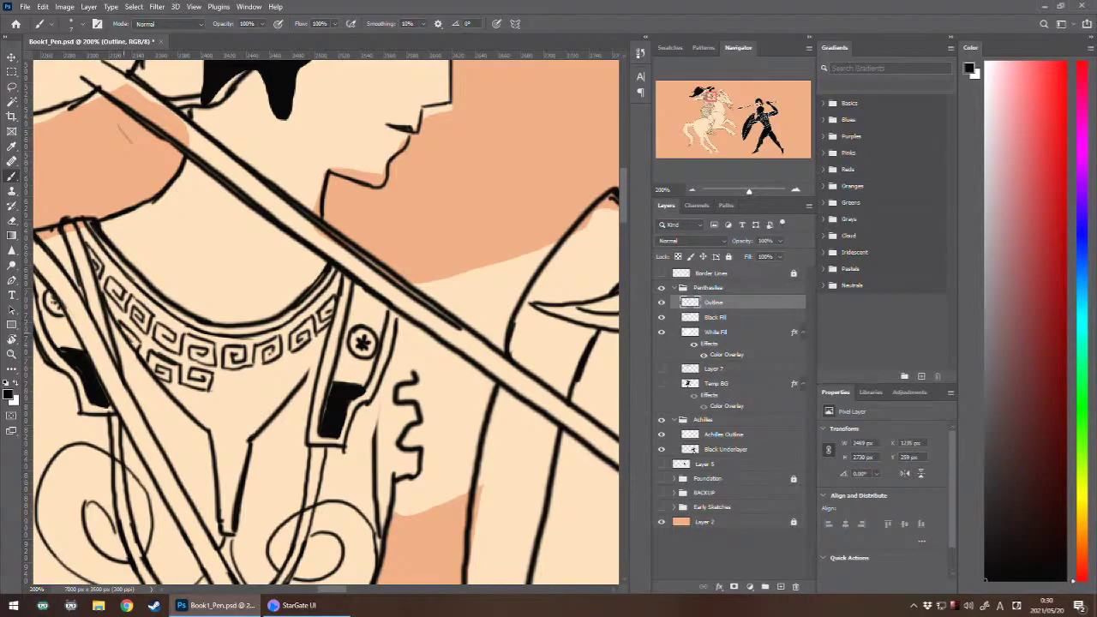
- Continue the second row of key spirals across the middle of the chest panel, undoing poor strokes
{"action": "mouse_move", "coordinate": [225, 375]}
{"action": "left_mouse_down"}
{"action": "mouse_move", "coordinate": [219, 391]}
{"action": "mouse_move", "coordinate": [249, 391]}
{"action": "mouse_move", "coordinate": [250, 379]}
{"action": "mouse_move", "coordinate": [235, 387]}
{"action": "mouse_move", "coordinate": [257, 376]}
{"action": "mouse_move", "coordinate": [238, 393]}
{"action": "mouse_move", "coordinate": [249, 391]}
{"action": "left_mouse_up"}
{"action": "key", "text": "ctrl+z"}
{"action": "key", "text": "ctrl+z"}
{"action": "key", "text": "ctrl+z"}
{"action": "key", "text": "ctrl+z"}
{"action": "mouse_move", "coordinate": [223, 377]}
{"action": "left_mouse_down"}
{"action": "mouse_move", "coordinate": [255, 374]}
{"action": "mouse_move", "coordinate": [257, 388]}
{"action": "mouse_move", "coordinate": [278, 390]}
{"action": "mouse_move", "coordinate": [283, 367]}
{"action": "mouse_move", "coordinate": [266, 365]}
{"action": "mouse_move", "coordinate": [276, 386]}
{"action": "mouse_move", "coordinate": [273, 374]}
{"action": "mouse_move", "coordinate": [231, 379]}
{"action": "mouse_move", "coordinate": [229, 391]}
{"action": "left_mouse_up"}
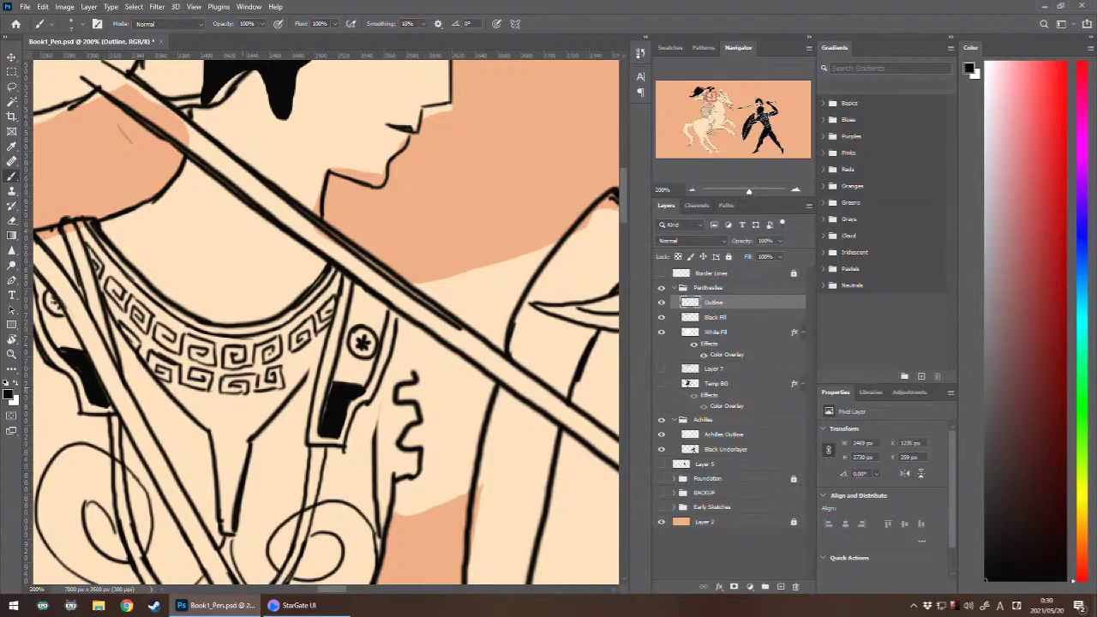
- Examine how the neckline's key pattern reads on the mounted rider in the wider composition
{"action": "key", "text": "ctrl+minus"}
{"action": "key", "text": "ctrl+minus"}
{"action": "key", "text": "ctrl+minus"}
{"action": "key", "text": "ctrl+minus"}
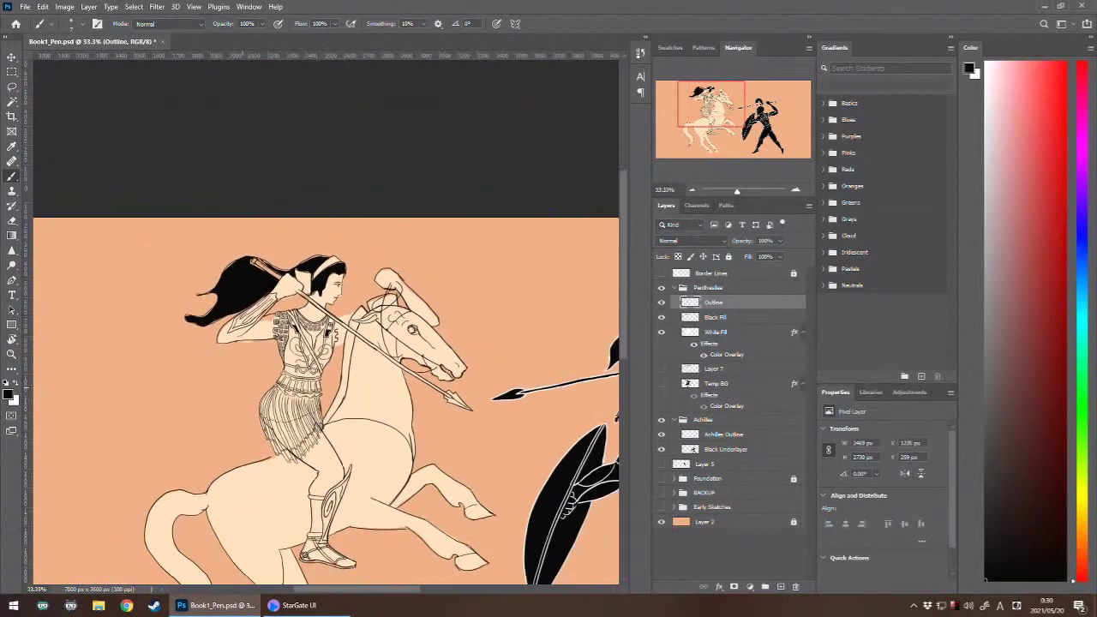
{"action": "key", "text": "ctrl+minus"}
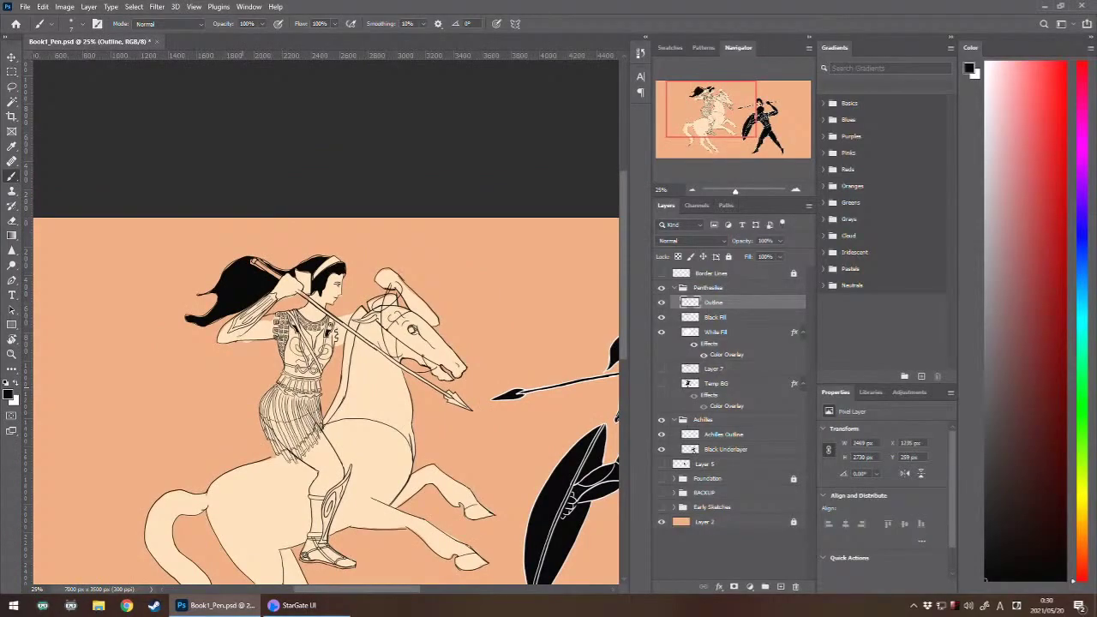
{"action": "key", "text": "ctrl+plus"}
{"action": "key", "text": "ctrl+plus"}
{"action": "key", "text": "ctrl+plus"}
{"action": "key", "text": "ctrl+plus"}
{"action": "key", "text": "ctrl+plus"}
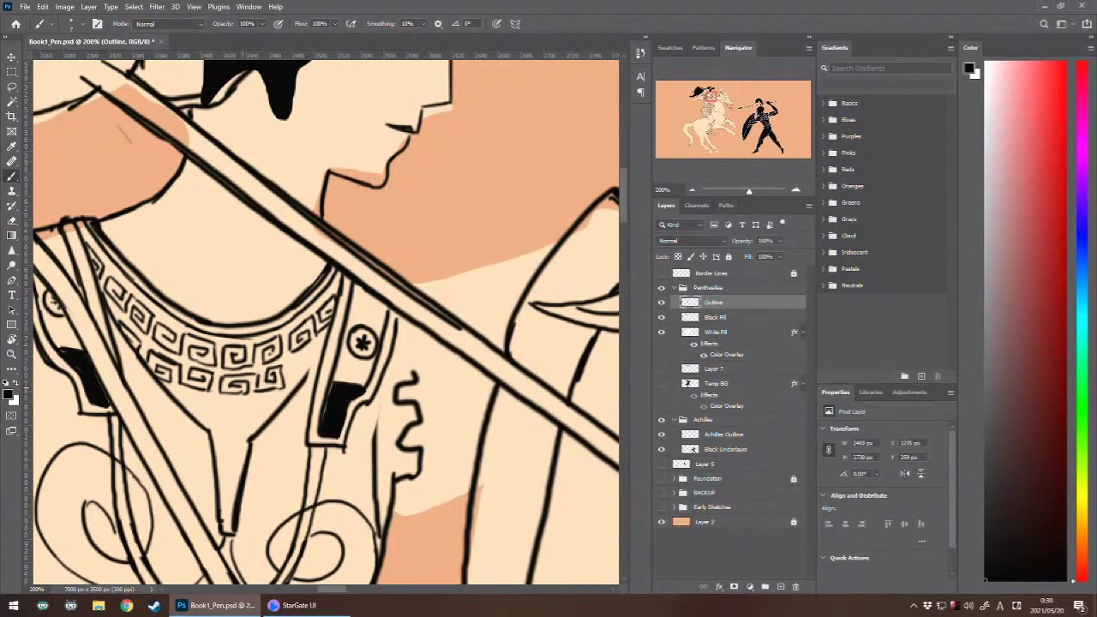
- Finish the second row at the front strap and fill the rest of the V-shaped chest panel with key spirals
{"action": "mouse_move", "coordinate": [293, 359]}
{"action": "left_mouse_down"}
{"action": "mouse_move", "coordinate": [296, 383]}
{"action": "mouse_move", "coordinate": [325, 350]}
{"action": "left_mouse_up"}
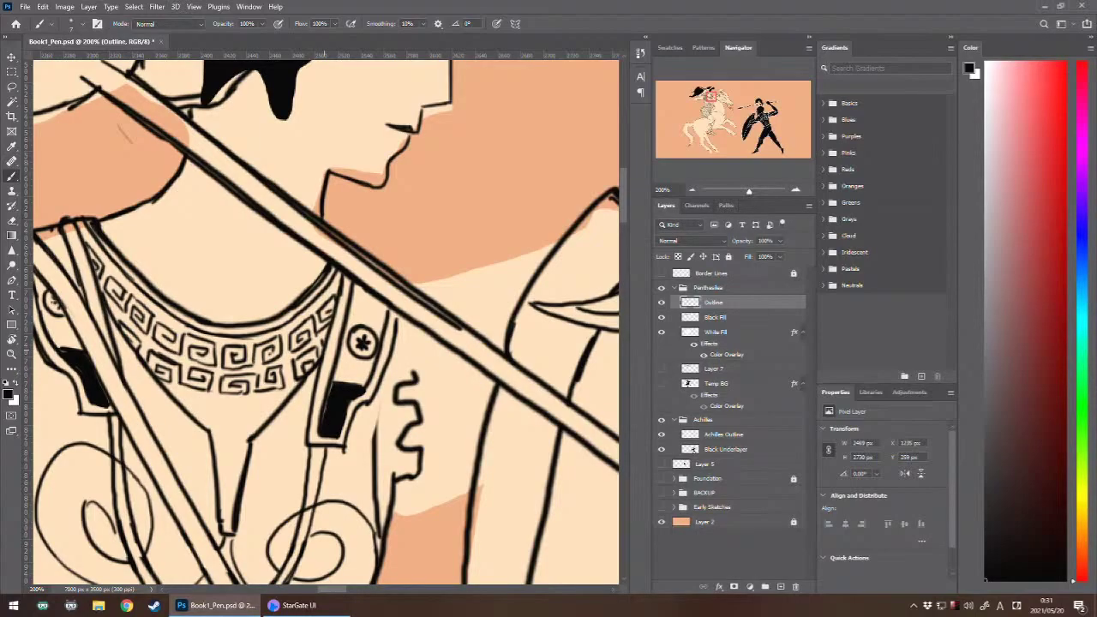
{"action": "left_click_drag", "start_coordinate": [256, 402], "coordinate": [255, 420]}
{"action": "key", "text": "ctrl+z"}
{"action": "key", "text": "ctrl+z"}
{"action": "mouse_move", "coordinate": [181, 400]}
{"action": "left_mouse_down"}
{"action": "mouse_move", "coordinate": [204, 391]}
{"action": "mouse_move", "coordinate": [206, 419]}
{"action": "mouse_move", "coordinate": [199, 404]}
{"action": "mouse_move", "coordinate": [195, 414]}
{"action": "mouse_move", "coordinate": [223, 404]}
{"action": "mouse_move", "coordinate": [236, 418]}
{"action": "left_mouse_up"}
{"action": "key", "text": "ctrl+z"}
{"action": "mouse_move", "coordinate": [244, 411]}
{"action": "left_mouse_down"}
{"action": "mouse_move", "coordinate": [255, 419]}
{"action": "mouse_move", "coordinate": [247, 400]}
{"action": "mouse_move", "coordinate": [245, 416]}
{"action": "mouse_move", "coordinate": [230, 408]}
{"action": "mouse_move", "coordinate": [274, 408]}
{"action": "mouse_move", "coordinate": [264, 421]}
{"action": "mouse_move", "coordinate": [279, 406]}
{"action": "mouse_move", "coordinate": [222, 430]}
{"action": "mouse_move", "coordinate": [216, 450]}
{"action": "mouse_move", "coordinate": [247, 452]}
{"action": "mouse_move", "coordinate": [228, 435]}
{"action": "mouse_move", "coordinate": [238, 442]}
{"action": "mouse_move", "coordinate": [230, 460]}
{"action": "mouse_move", "coordinate": [247, 461]}
{"action": "mouse_move", "coordinate": [223, 477]}
{"action": "mouse_move", "coordinate": [243, 469]}
{"action": "mouse_move", "coordinate": [222, 486]}
{"action": "mouse_move", "coordinate": [223, 506]}
{"action": "mouse_move", "coordinate": [239, 494]}
{"action": "mouse_move", "coordinate": [223, 522]}
{"action": "mouse_move", "coordinate": [232, 530]}
{"action": "left_mouse_up"}
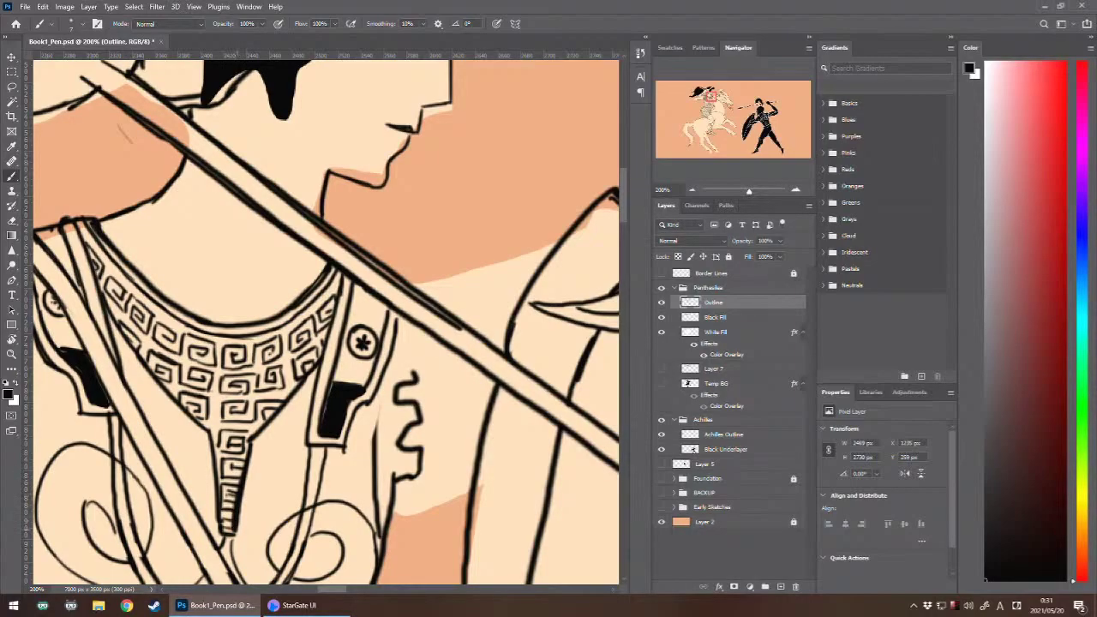
- Undo the last marks at the lower tip of the V-shaped chest panel and redraw them
{"action": "key", "text": "ctrl+z"}
{"action": "key", "text": "ctrl+z"}
{"action": "key", "text": "ctrl+z"}
{"action": "mouse_move", "coordinate": [222, 510]}
{"action": "left_mouse_down"}
{"action": "mouse_move", "coordinate": [238, 511]}
{"action": "mouse_move", "coordinate": [231, 524]}
{"action": "left_mouse_up"}
{"action": "key", "text": "ctrl+minus"}
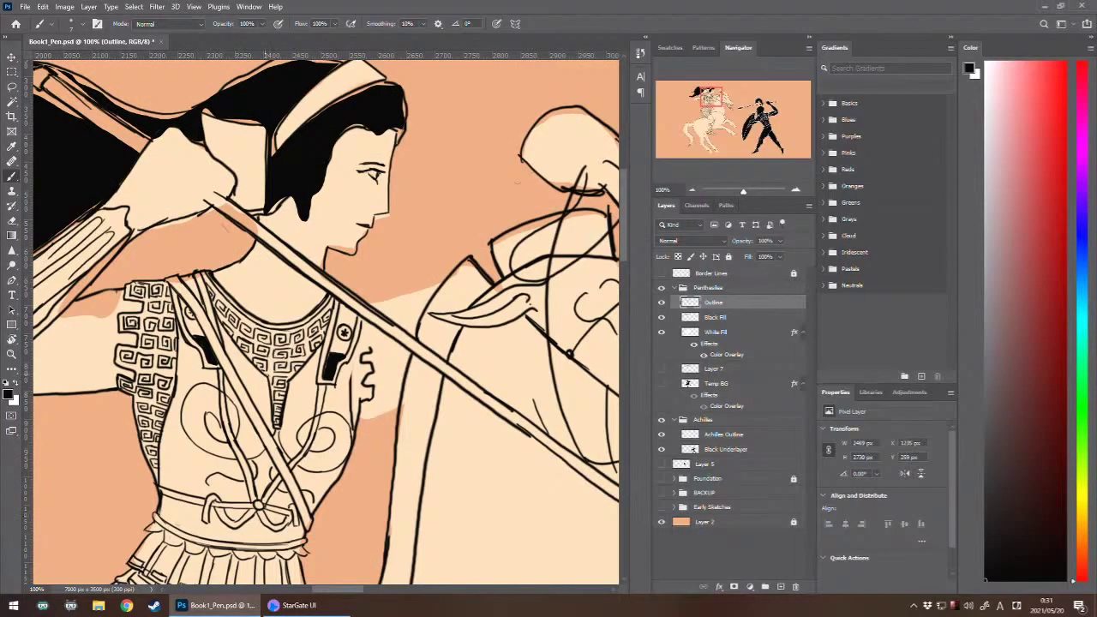
{"action": "left_click_drag", "start_coordinate": [264, 374], "coordinate": [271, 381]}
- Erase the wavy edge of the front shoulder flaps and redraw it with squarer flaps
{"action": "left_click_drag", "start_coordinate": [370, 337], "coordinate": [351, 385]}
{"action": "key", "text": "e"}
{"action": "mouse_move", "coordinate": [370, 360]}
{"action": "left_mouse_down"}
{"action": "mouse_move", "coordinate": [365, 396]}
{"action": "mouse_move", "coordinate": [366, 358]}
{"action": "mouse_move", "coordinate": [373, 397]}
{"action": "mouse_move", "coordinate": [362, 402]}
{"action": "mouse_move", "coordinate": [378, 382]}
{"action": "mouse_move", "coordinate": [376, 307]}
{"action": "left_mouse_up"}
{"action": "key", "text": "b"}
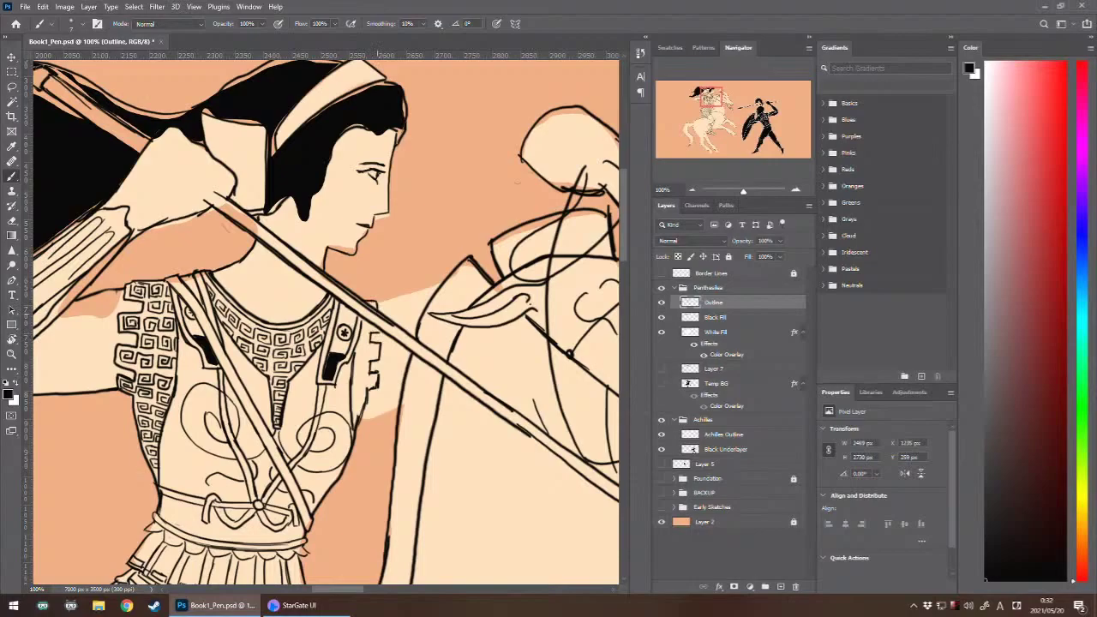
- Try inking the upper and lower edges of the rider's far arm between the front shoulder flaps and the horse's mane
{"action": "mouse_move", "coordinate": [377, 303]}
{"action": "left_mouse_down"}
{"action": "mouse_move", "coordinate": [411, 303]}
{"action": "mouse_move", "coordinate": [437, 287]}
{"action": "left_mouse_up"}
{"action": "key", "text": "ctrl+z"}
{"action": "left_click_drag", "start_coordinate": [377, 302], "coordinate": [440, 286]}
{"action": "left_click_drag", "start_coordinate": [369, 399], "coordinate": [401, 394]}
{"action": "key", "text": "ctrl+z"}
{"action": "key", "text": "ctrl+minus"}
{"action": "key", "text": "ctrl+minus"}
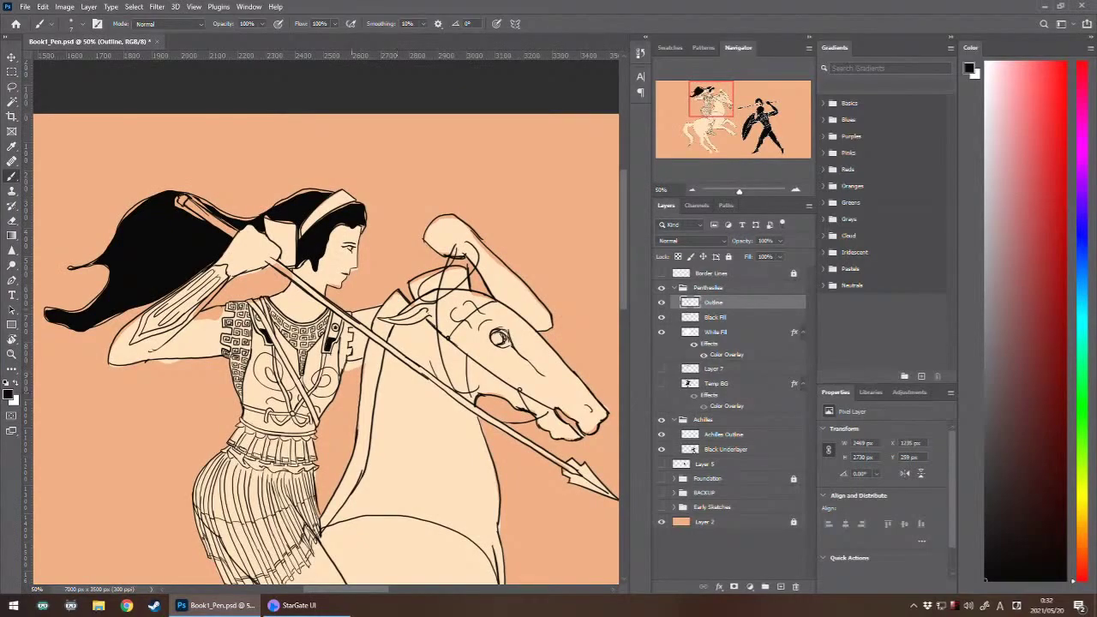
- Redraw the far arm's upper edge from the spear shaft to the mane and erase part of that line
{"action": "left_click_drag", "start_coordinate": [338, 311], "coordinate": [377, 305]}
{"action": "key", "text": "e"}
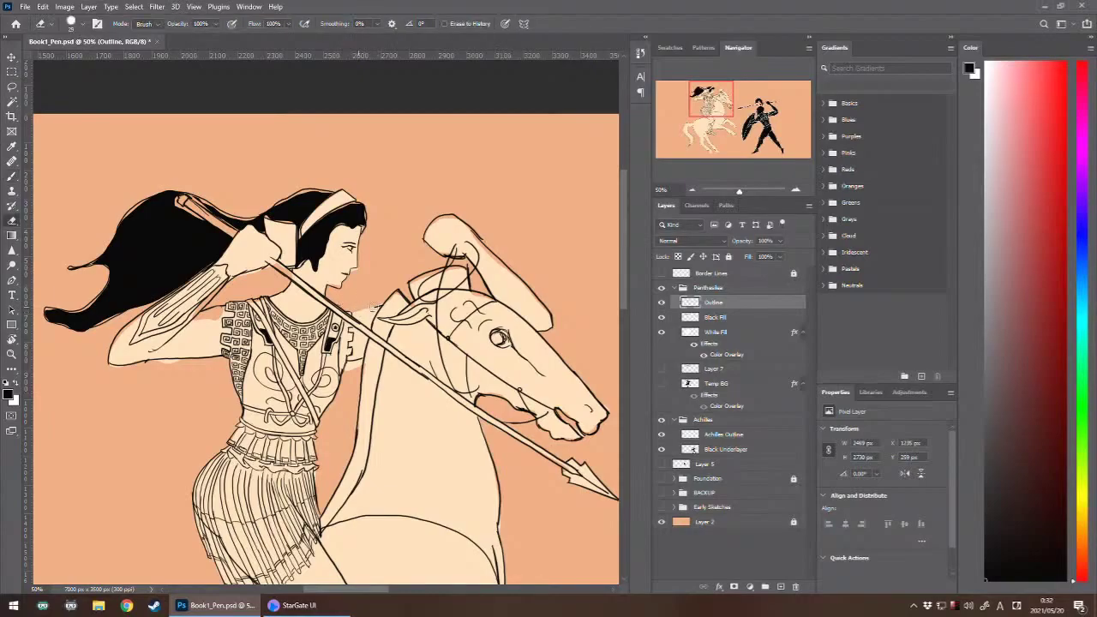
{"action": "left_click_drag", "start_coordinate": [375, 306], "coordinate": [380, 305]}
{"action": "key", "text": "ctrl+plus"}
{"action": "key", "text": "ctrl+plus"}
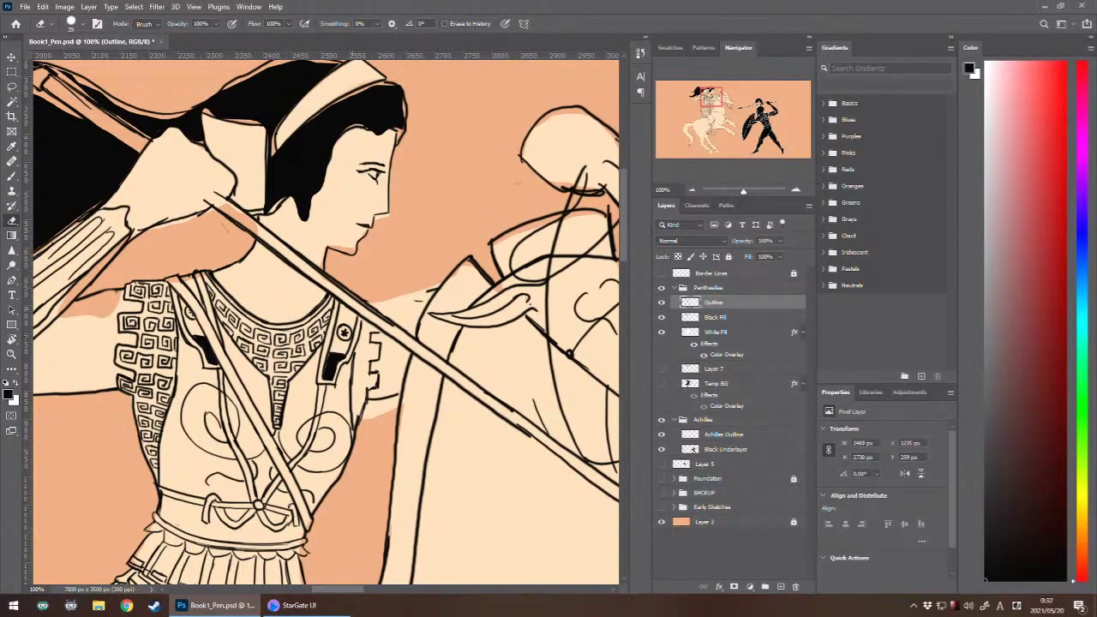
{"action": "key", "text": "b"}
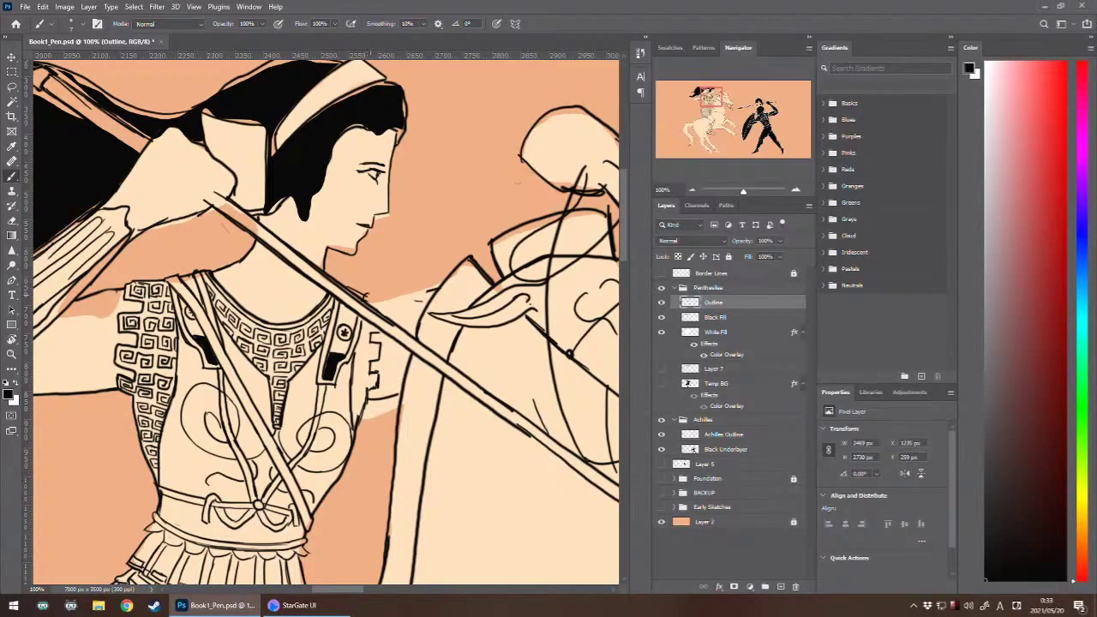
- Add a small squared shoulder flap just above the spear shaft and connect the far arm's upper edge to it
{"action": "mouse_move", "coordinate": [366, 297]}
{"action": "left_mouse_down"}
{"action": "mouse_move", "coordinate": [382, 298]}
{"action": "mouse_move", "coordinate": [378, 307]}
{"action": "left_mouse_up"}
{"action": "left_click_drag", "start_coordinate": [367, 298], "coordinate": [437, 293]}
{"action": "key", "text": "ctrl+z"}
{"action": "key", "text": "ctrl+z"}
{"action": "key", "text": "ctrl+z"}
{"action": "key", "text": "ctrl+z"}
- Erase the far arm's lower edge below the shoulder flaps and redraw it toward the horse's neck
{"action": "key", "text": "e"}
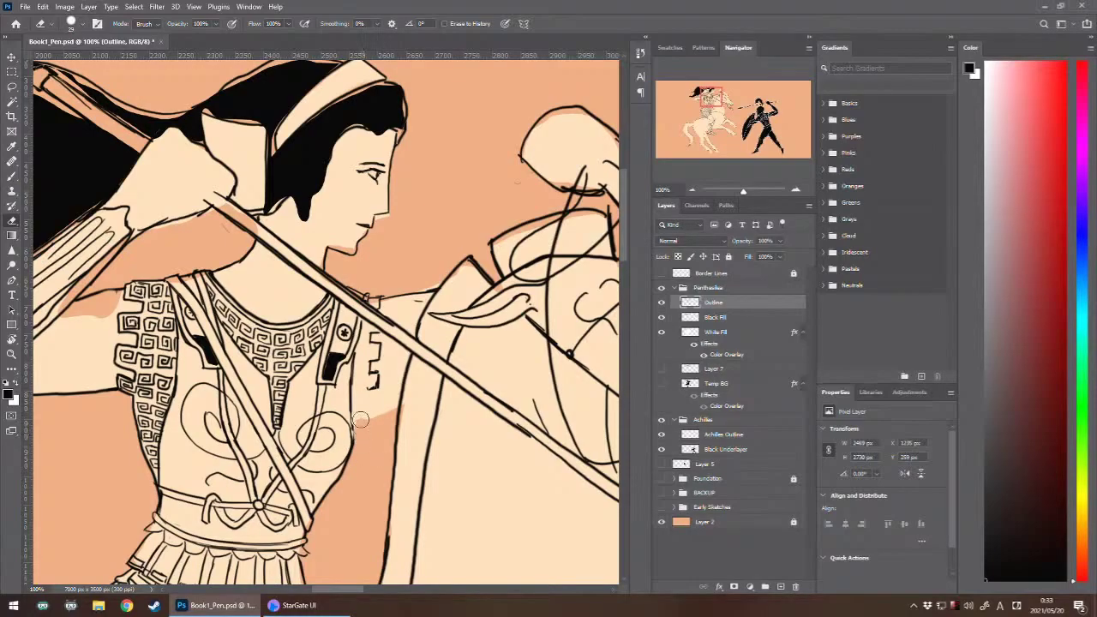
{"action": "left_click_drag", "start_coordinate": [362, 420], "coordinate": [360, 453]}
{"action": "key", "text": "b"}
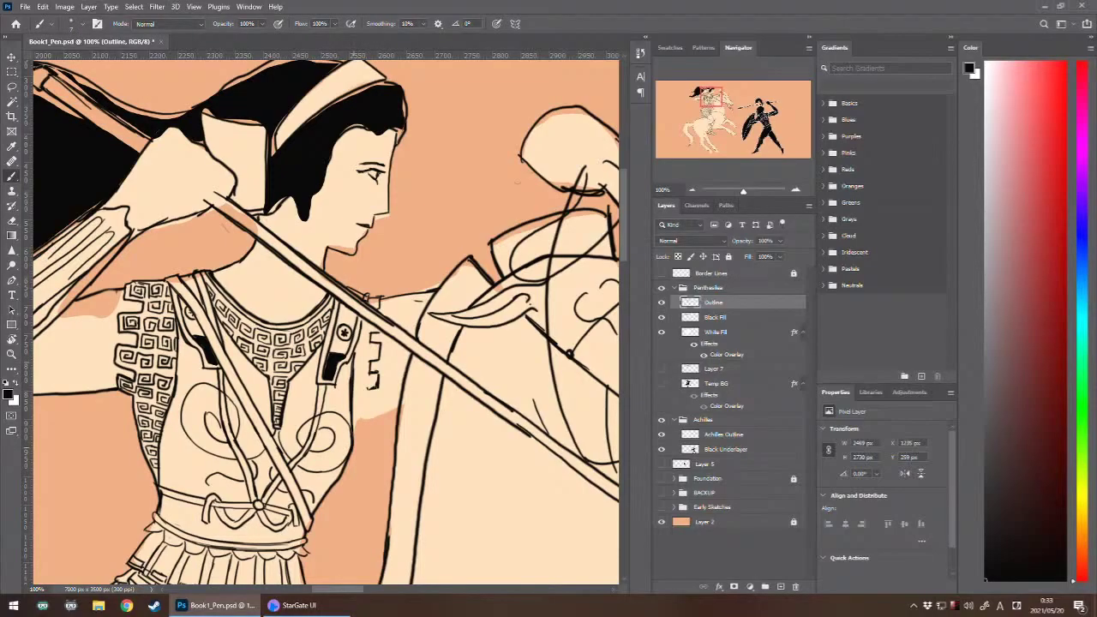
{"action": "mouse_move", "coordinate": [360, 418]}
{"action": "left_mouse_down"}
{"action": "mouse_move", "coordinate": [356, 440]}
{"action": "mouse_move", "coordinate": [364, 399]}
{"action": "mouse_move", "coordinate": [363, 410]}
{"action": "mouse_move", "coordinate": [400, 382]}
{"action": "left_mouse_up"}
{"action": "left_click_drag", "start_coordinate": [415, 302], "coordinate": [320, 331]}
{"action": "scroll", "coordinate": [377, 390], "scroll_direction": "down", "scroll_amount": 1}
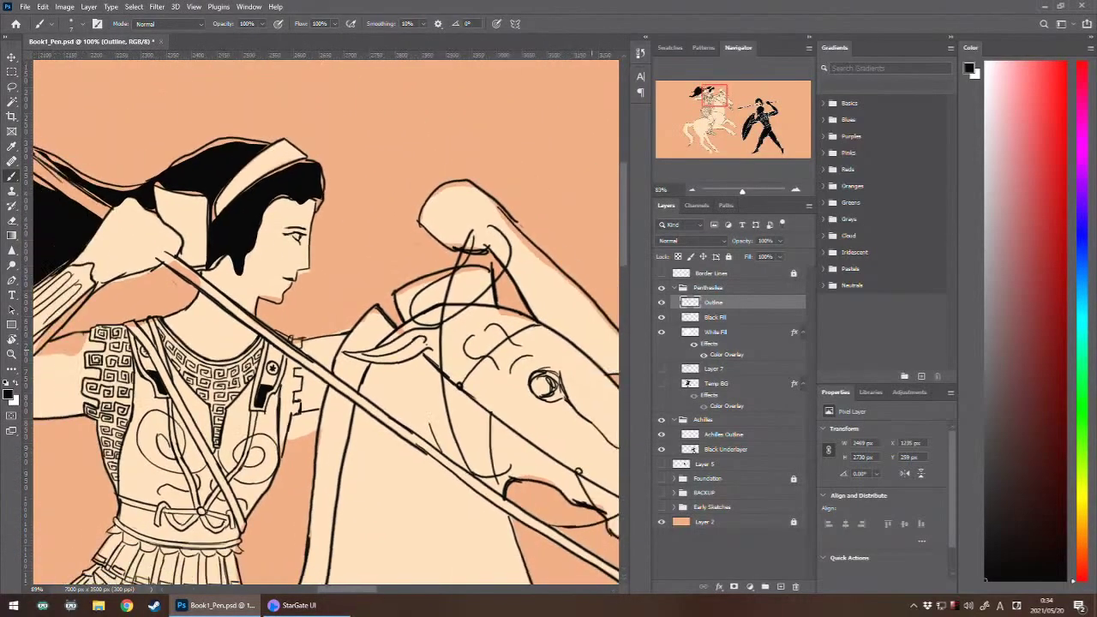
- Erase the end of the far arm's upper line next to the mane and redraw it to meet the mane
{"action": "scroll", "coordinate": [326, 317], "scroll_direction": "down", "scroll_amount": 1}
{"action": "scroll", "coordinate": [417, 369], "scroll_direction": "up", "scroll_amount": 4}
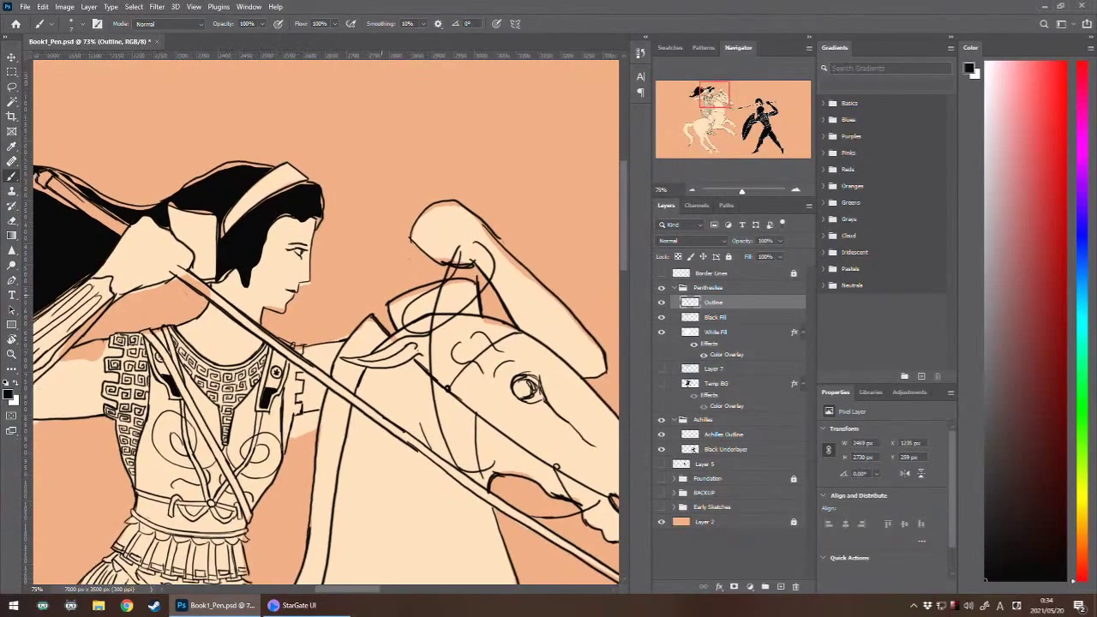
{"action": "left_click_drag", "start_coordinate": [431, 302], "coordinate": [415, 301]}
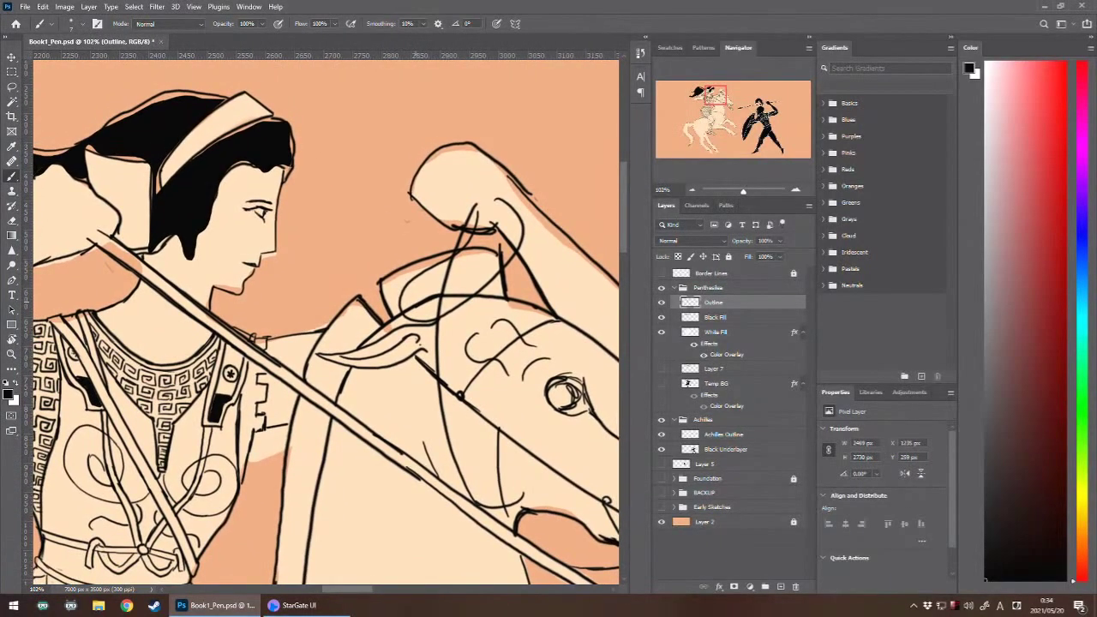
{"action": "left_click_drag", "start_coordinate": [326, 329], "coordinate": [306, 333]}
{"action": "key", "text": "e"}
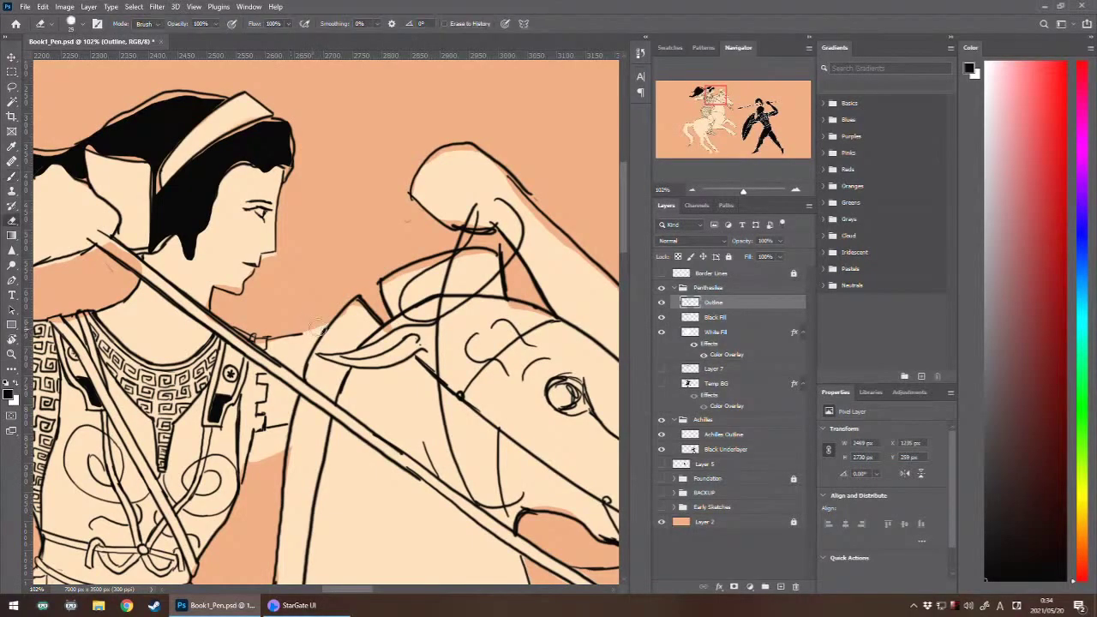
{"action": "key", "text": "b"}
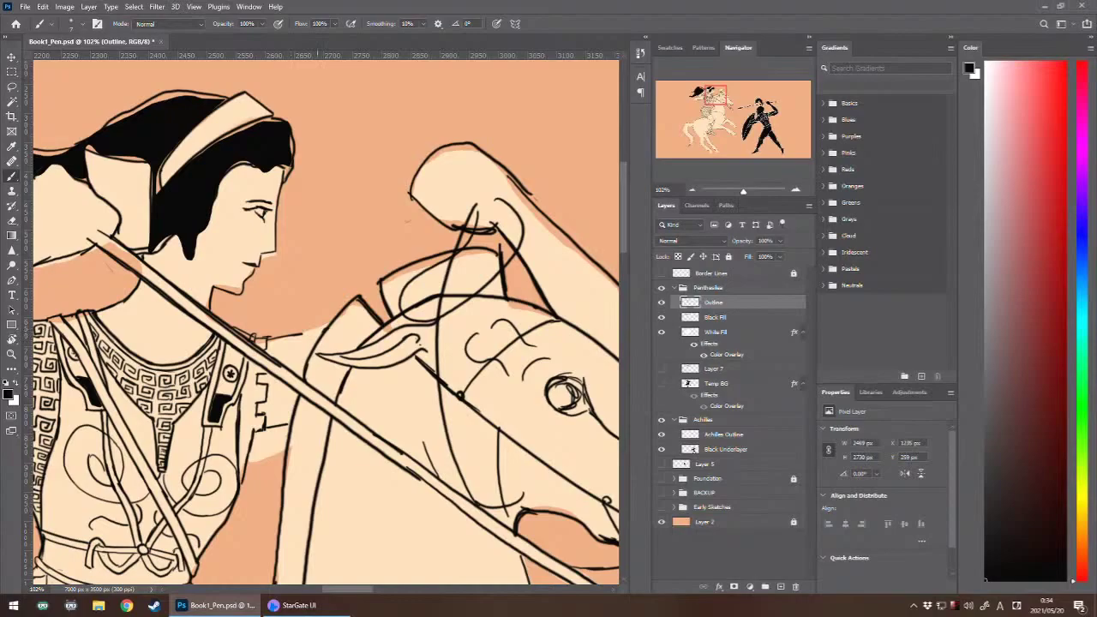
{"action": "left_click_drag", "start_coordinate": [303, 330], "coordinate": [326, 328]}
- Fill the lower squared flaps of the front shoulder with Greek-key spirals
{"action": "scroll", "coordinate": [321, 329], "scroll_direction": "up", "scroll_amount": 4}
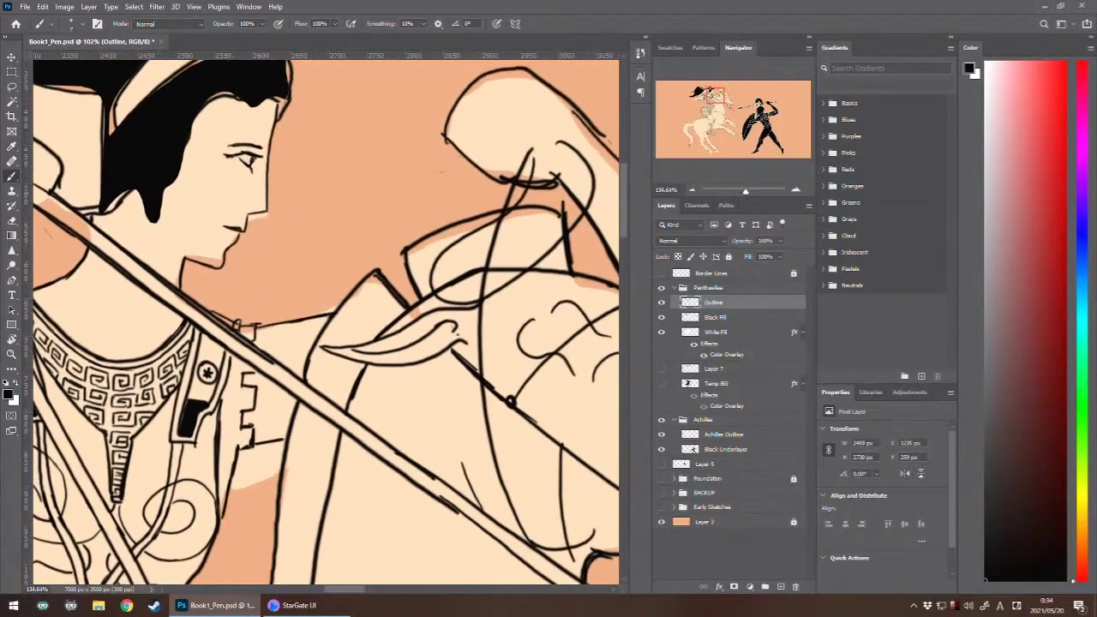
{"action": "scroll", "coordinate": [497, 317], "scroll_direction": "down", "scroll_amount": 1}
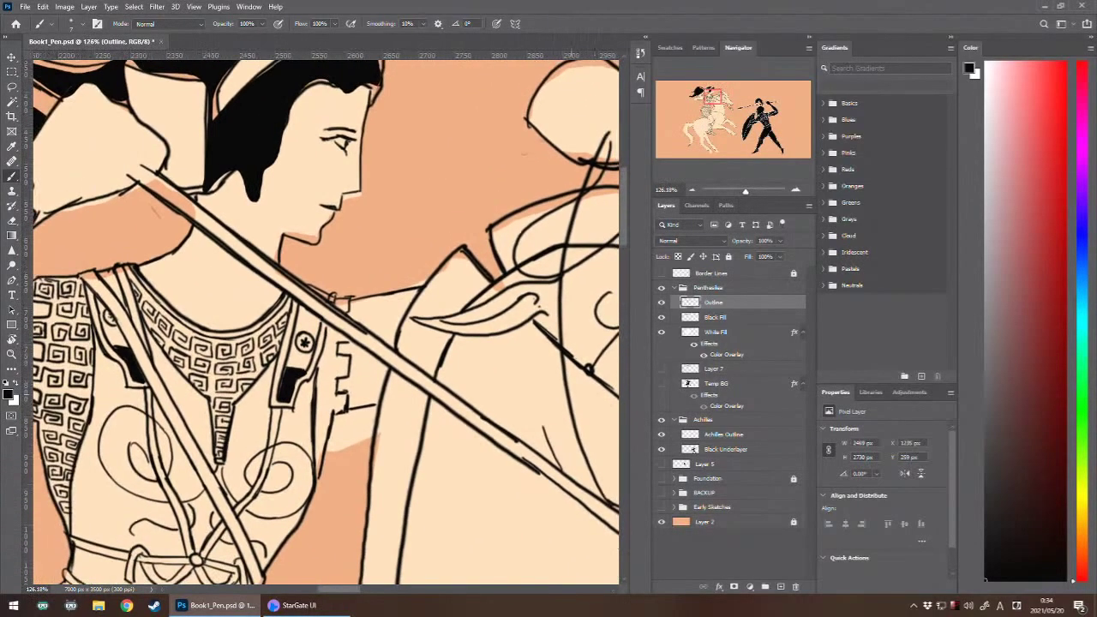
{"action": "left_click_drag", "start_coordinate": [321, 329], "coordinate": [402, 303]}
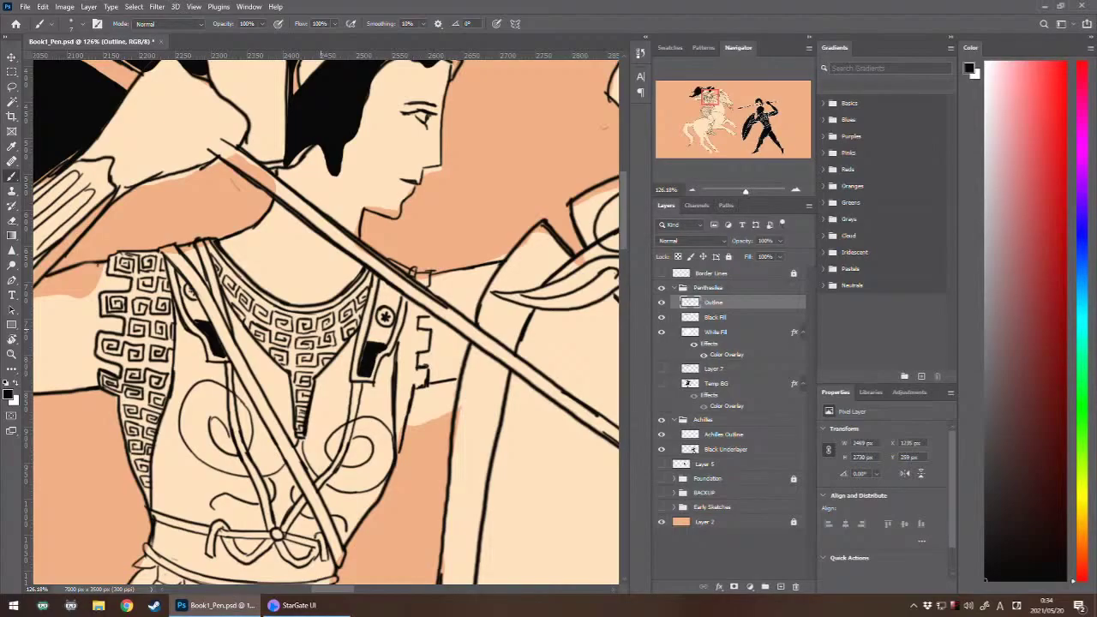
{"action": "left_click_drag", "start_coordinate": [421, 371], "coordinate": [423, 382]}
{"action": "key", "text": "ctrl+z"}
{"action": "mouse_move", "coordinate": [410, 384]}
{"action": "left_mouse_down"}
{"action": "mouse_move", "coordinate": [415, 369]}
{"action": "mouse_move", "coordinate": [417, 382]}
{"action": "mouse_move", "coordinate": [404, 366]}
{"action": "mouse_move", "coordinate": [404, 386]}
{"action": "mouse_move", "coordinate": [398, 373]}
{"action": "left_mouse_up"}
{"action": "key", "text": "ctrl+z"}
{"action": "mouse_move", "coordinate": [420, 349]}
{"action": "left_mouse_down"}
{"action": "mouse_move", "coordinate": [415, 334]}
{"action": "mouse_move", "coordinate": [426, 349]}
{"action": "mouse_move", "coordinate": [410, 332]}
{"action": "mouse_move", "coordinate": [410, 349]}
{"action": "mouse_move", "coordinate": [398, 346]}
{"action": "mouse_move", "coordinate": [407, 344]}
{"action": "left_mouse_up"}
{"action": "left_click_drag", "start_coordinate": [407, 344], "coordinate": [400, 341]}
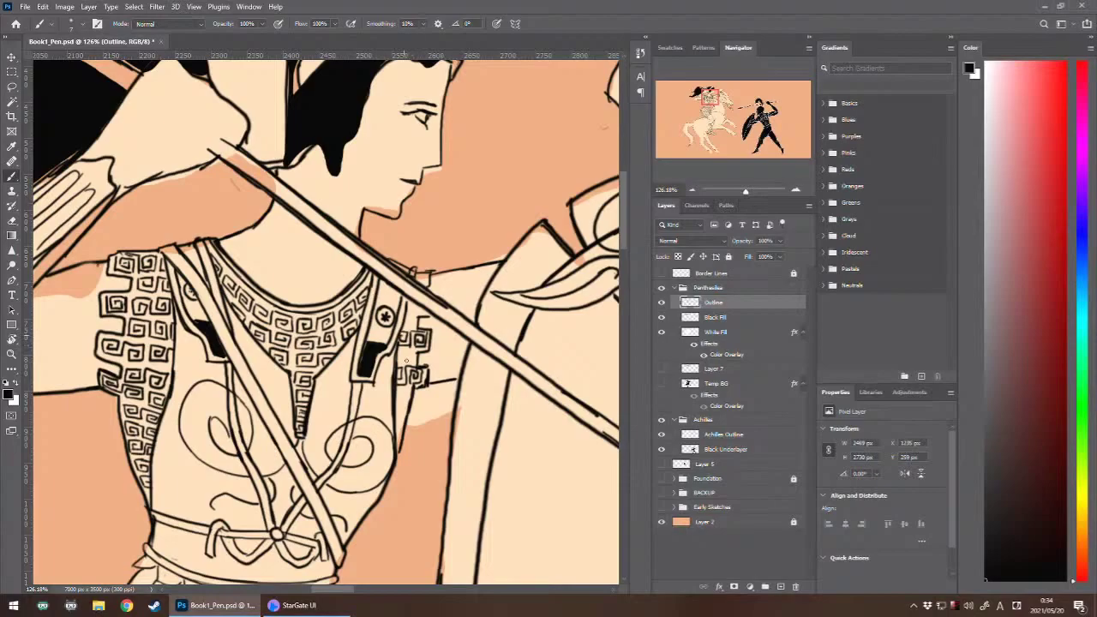
- Fill the remaining front shoulder flaps with key spirals and continue the pattern down the armhole band to a tapered end
{"action": "left_click_drag", "start_coordinate": [406, 361], "coordinate": [414, 348]}
{"action": "left_click_drag", "start_coordinate": [415, 349], "coordinate": [400, 361]}
{"action": "left_click_drag", "start_coordinate": [400, 360], "coordinate": [397, 349]}
{"action": "mouse_move", "coordinate": [415, 311]}
{"action": "left_mouse_down"}
{"action": "mouse_move", "coordinate": [426, 310]}
{"action": "mouse_move", "coordinate": [416, 312]}
{"action": "left_mouse_up"}
{"action": "mouse_move", "coordinate": [414, 323]}
{"action": "left_mouse_down"}
{"action": "mouse_move", "coordinate": [416, 313]}
{"action": "mouse_move", "coordinate": [403, 322]}
{"action": "left_mouse_up"}
{"action": "left_click_drag", "start_coordinate": [421, 274], "coordinate": [426, 287]}
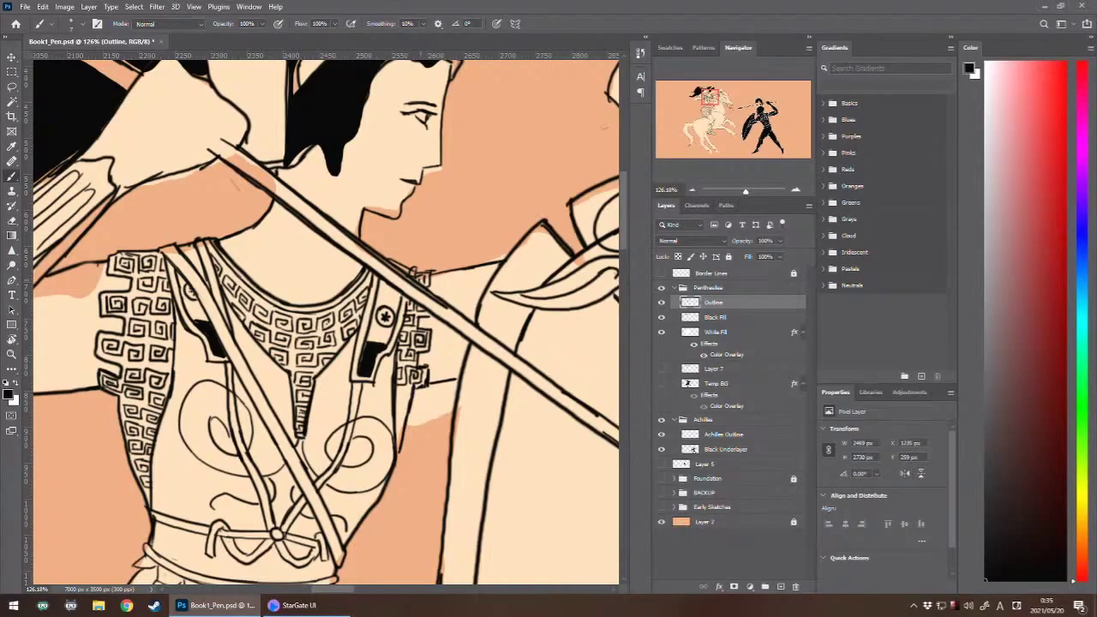
{"action": "left_click_drag", "start_coordinate": [396, 391], "coordinate": [407, 405]}
{"action": "left_click_drag", "start_coordinate": [395, 404], "coordinate": [402, 399]}
{"action": "left_click_drag", "start_coordinate": [402, 399], "coordinate": [397, 444]}
- Examine how the front shoulder's key pattern reads on the rider and in the wider composition
{"action": "key", "text": "ctrl+minus"}
{"action": "key", "text": "ctrl+plus"}
{"action": "key", "text": "ctrl+minus"}
{"action": "key", "text": "ctrl+minus"}
{"action": "key", "text": "ctrl+minus"}
{"action": "key", "text": "ctrl+minus"}
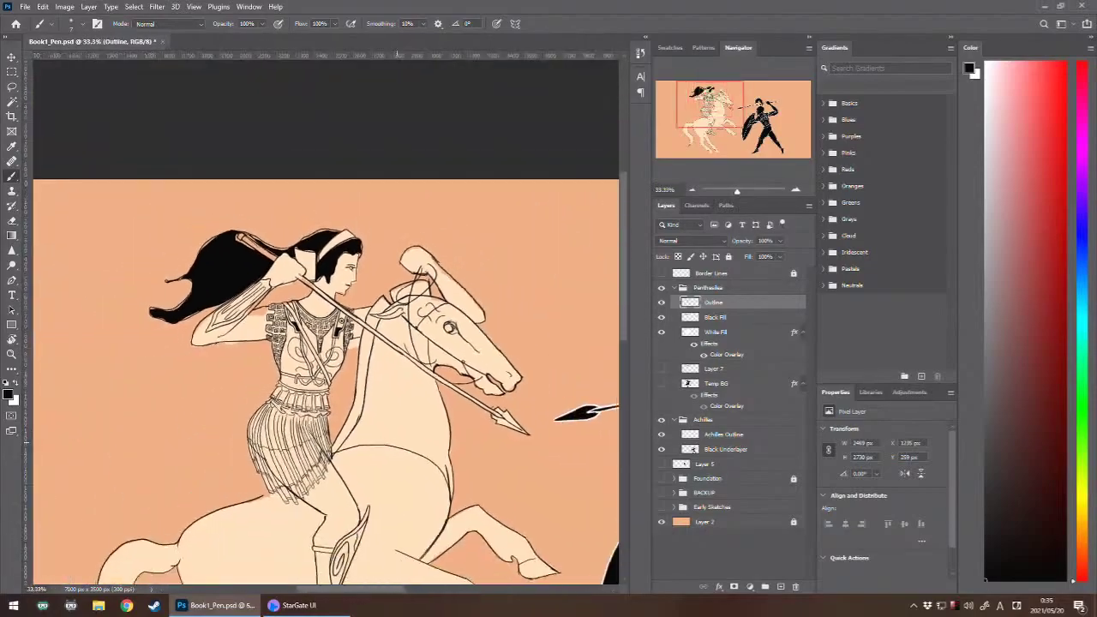
{"action": "key", "text": "ctrl+minus"}
{"action": "key", "text": "ctrl+minus"}
{"action": "key", "text": "ctrl+plus"}
{"action": "key", "text": "ctrl+plus"}
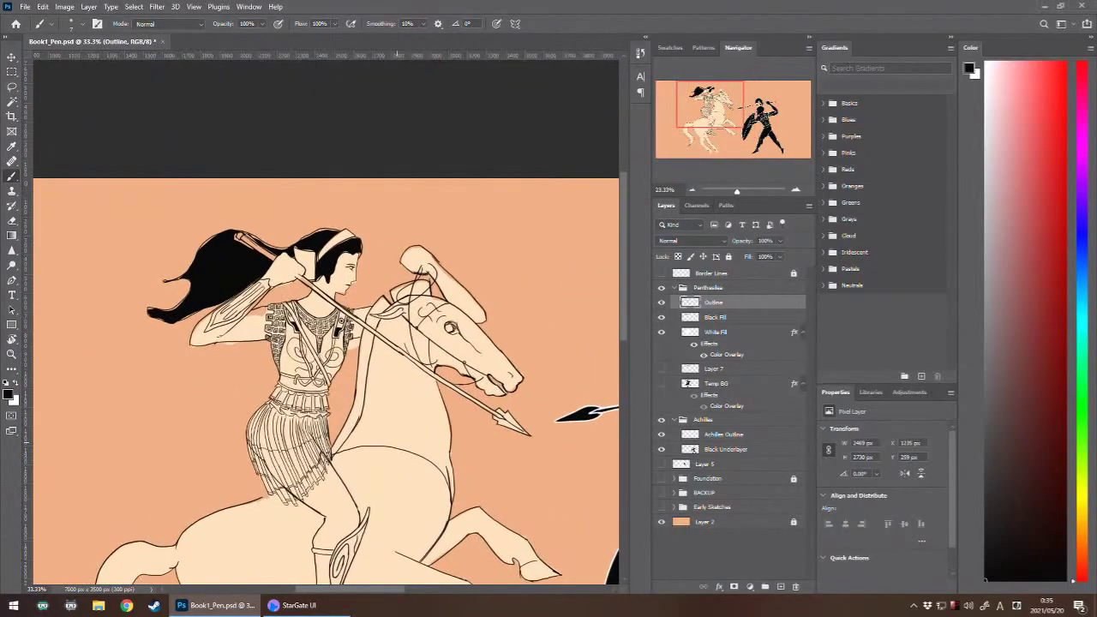
{"action": "key", "text": "ctrl+plus"}
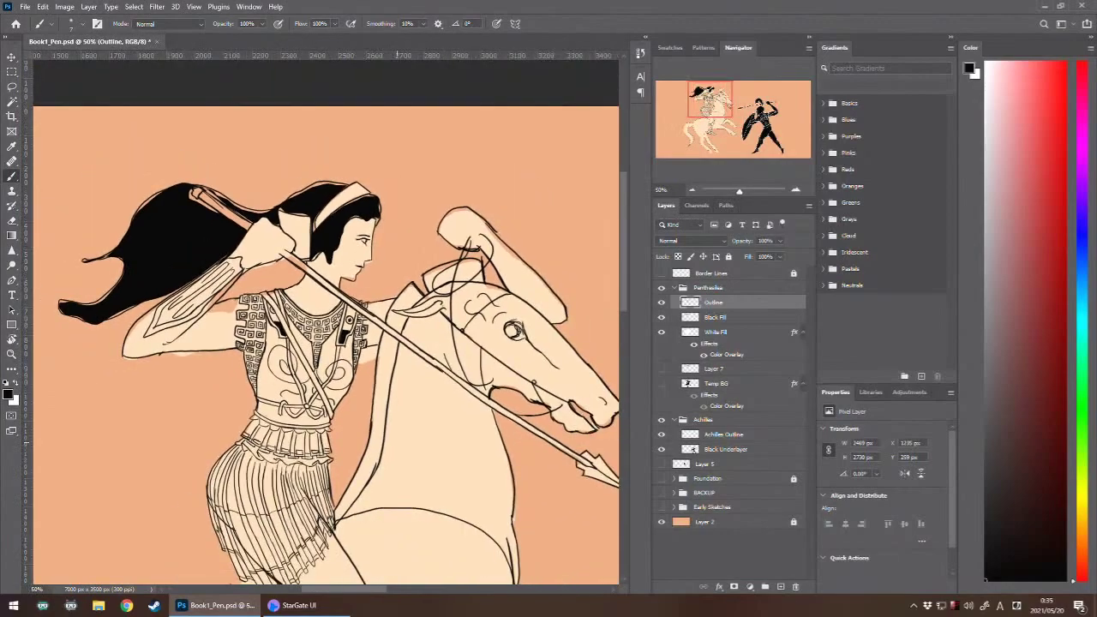
{"action": "key", "text": "ctrl+plus"}
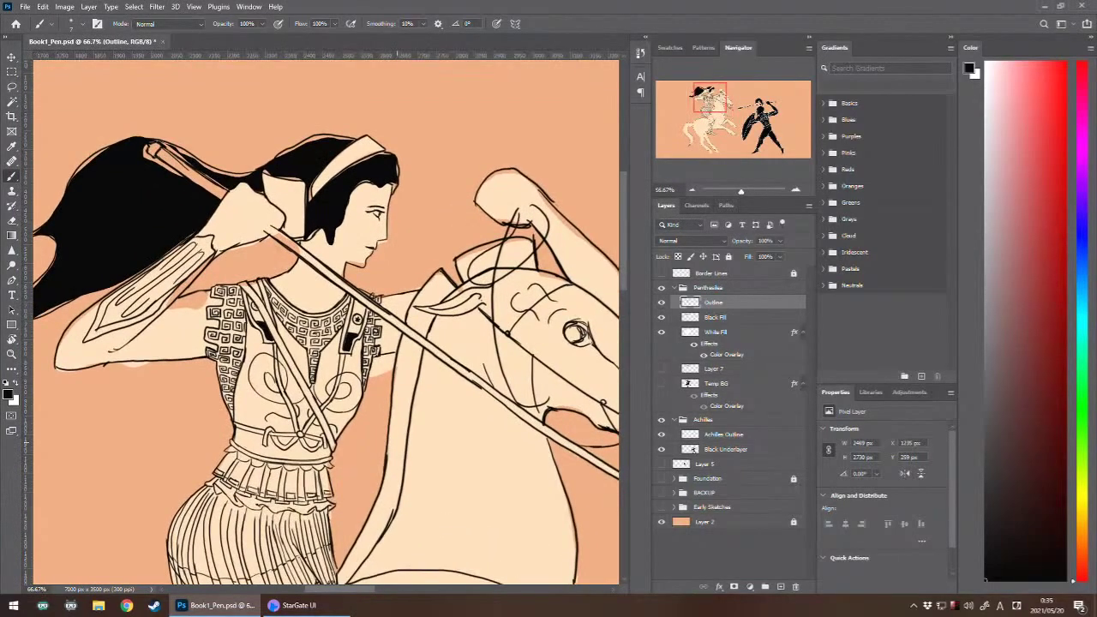
{"action": "key", "text": "ctrl+plus"}
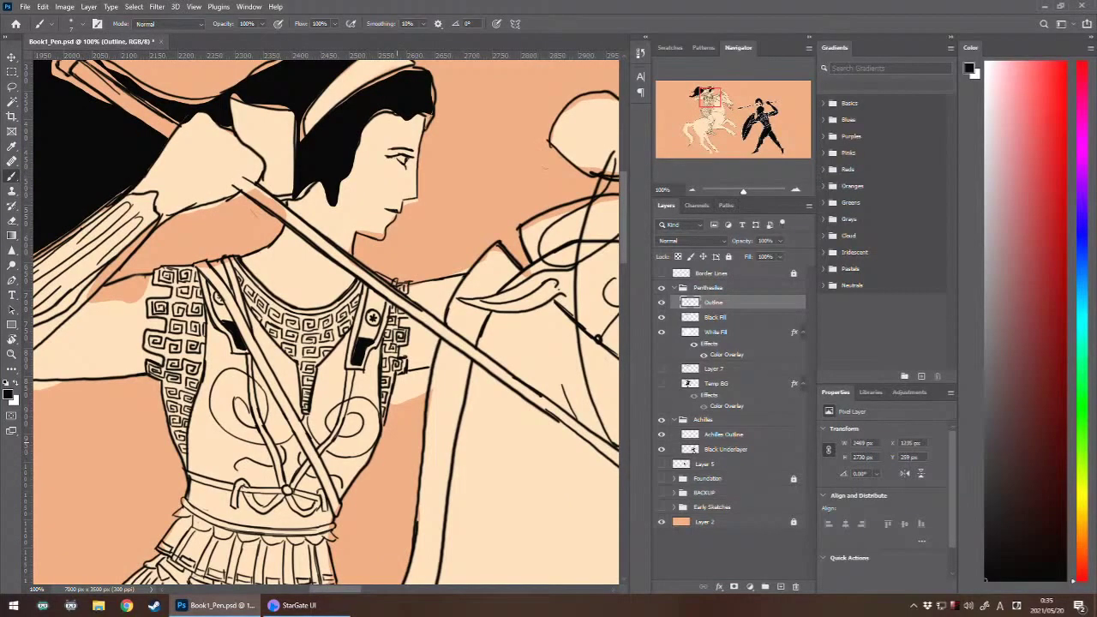
- Draw a border line around the outside of the V-shaped chest panel, undoing stray strokes
{"action": "left_click_drag", "start_coordinate": [396, 441], "coordinate": [364, 409]}
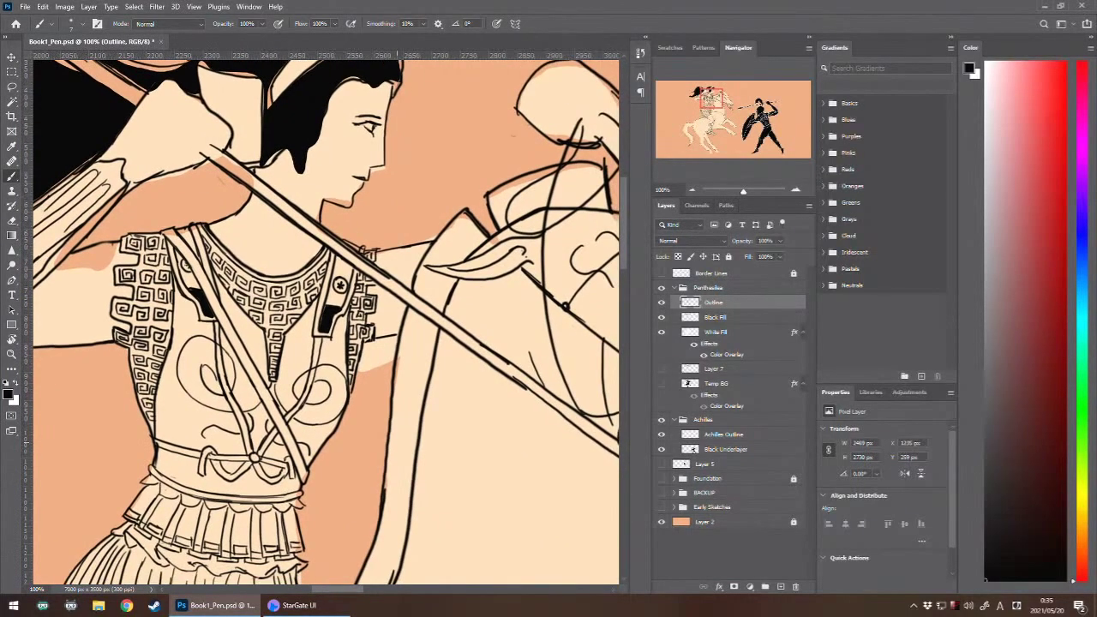
{"action": "mouse_move", "coordinate": [214, 281]}
{"action": "left_mouse_down"}
{"action": "mouse_move", "coordinate": [258, 332]}
{"action": "mouse_move", "coordinate": [263, 383]}
{"action": "left_mouse_up"}
{"action": "key", "text": "ctrl+z"}
{"action": "key", "text": "ctrl+z"}
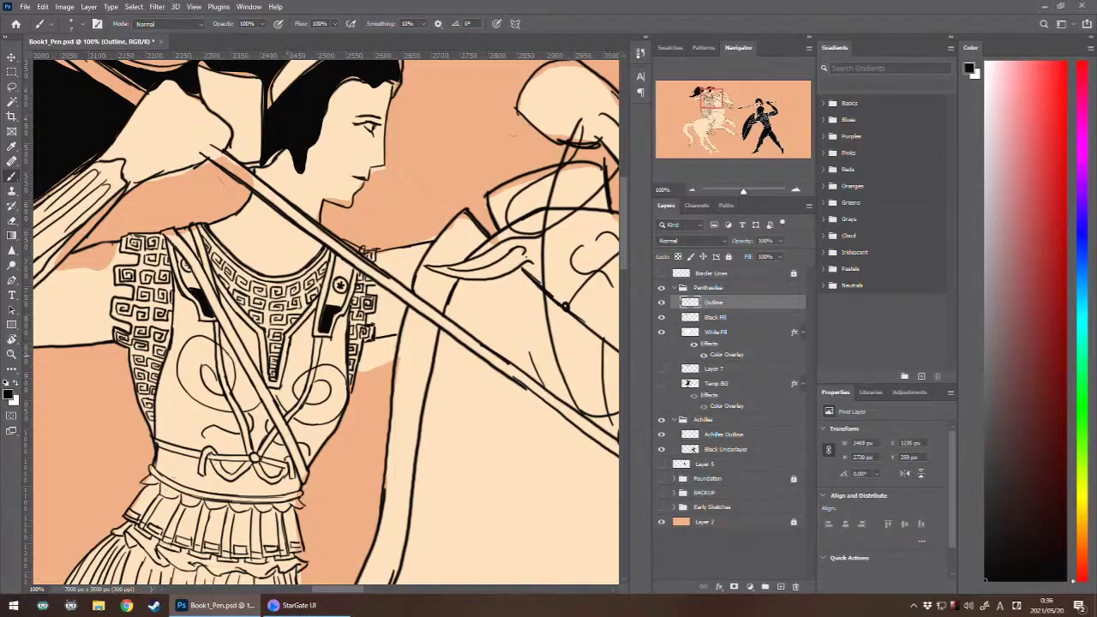
{"action": "right_click", "coordinate": [456, 376]}
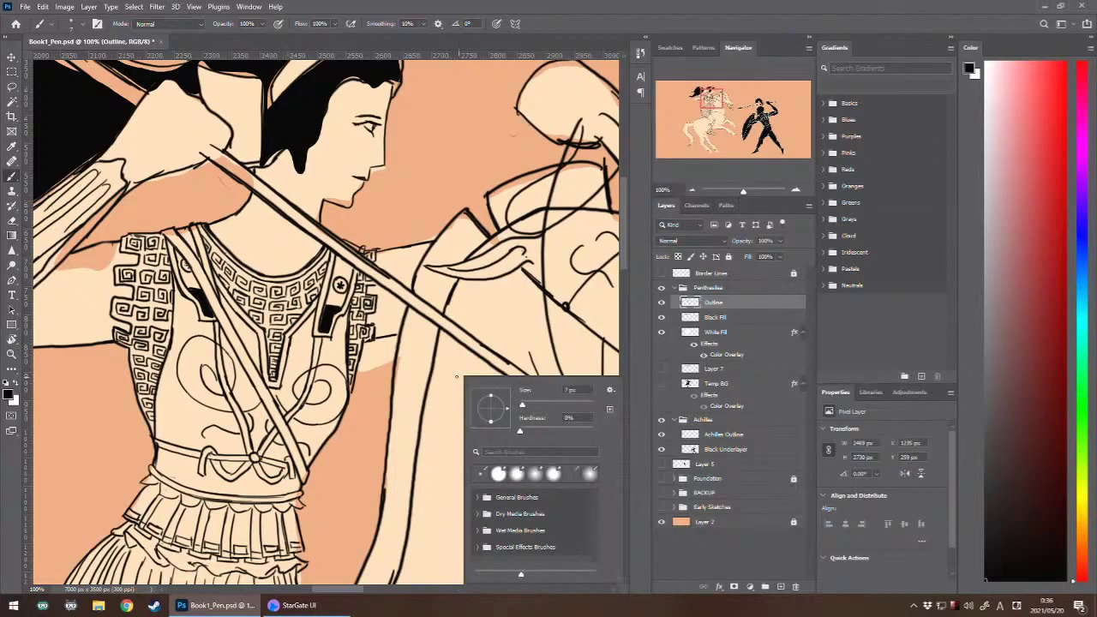
{"action": "left_click", "coordinate": [456, 377]}
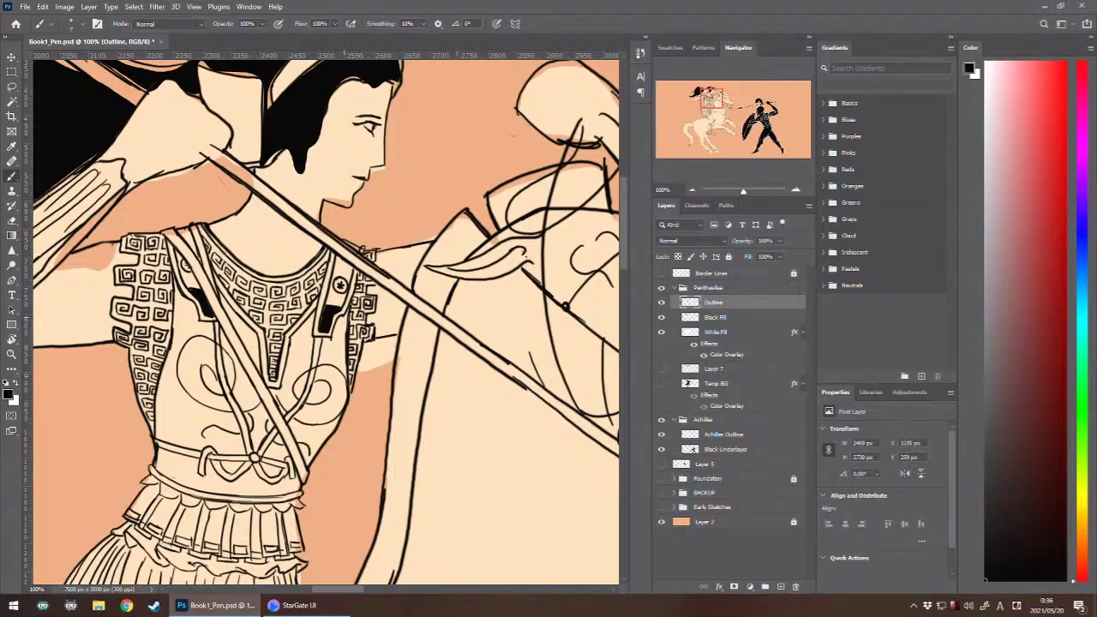
{"action": "left_click_drag", "start_coordinate": [344, 318], "coordinate": [341, 371]}
{"action": "key", "text": "ctrl+z"}
- Create a new layer and draw a border line along the inner side of the front armhole's key-patterned band
{"action": "key", "text": "ctrl+shift+alt+n"}
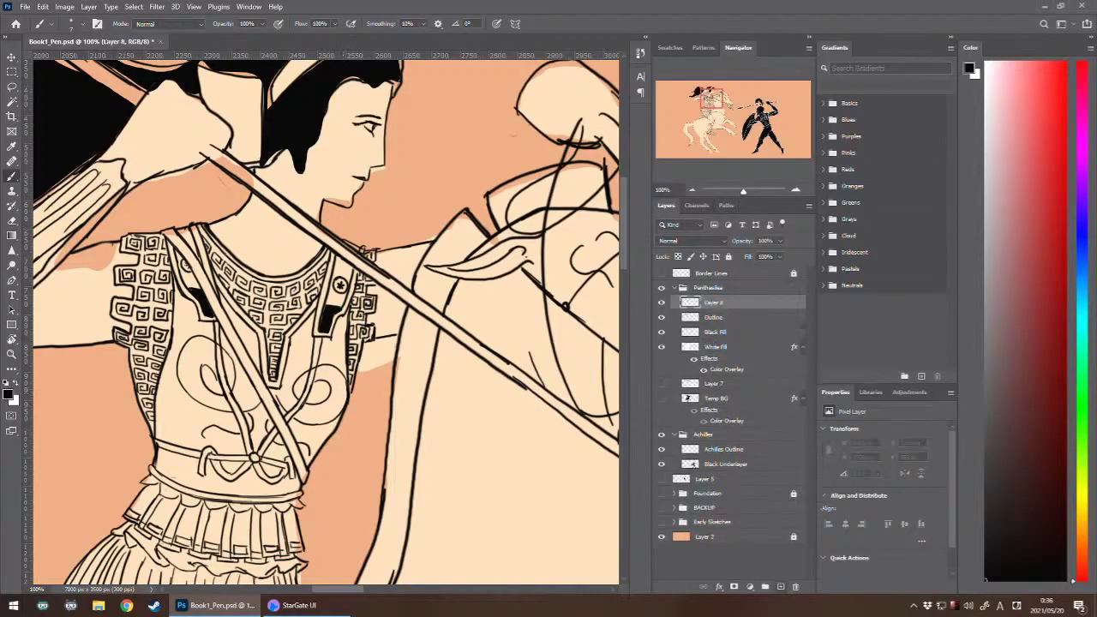
{"action": "left_click_drag", "start_coordinate": [343, 318], "coordinate": [342, 403]}
{"action": "key", "text": "ctrl+z"}
{"action": "left_click_drag", "start_coordinate": [344, 318], "coordinate": [345, 399]}
{"action": "key", "text": "ctrl+z"}
{"action": "left_click_drag", "start_coordinate": [343, 319], "coordinate": [345, 399]}
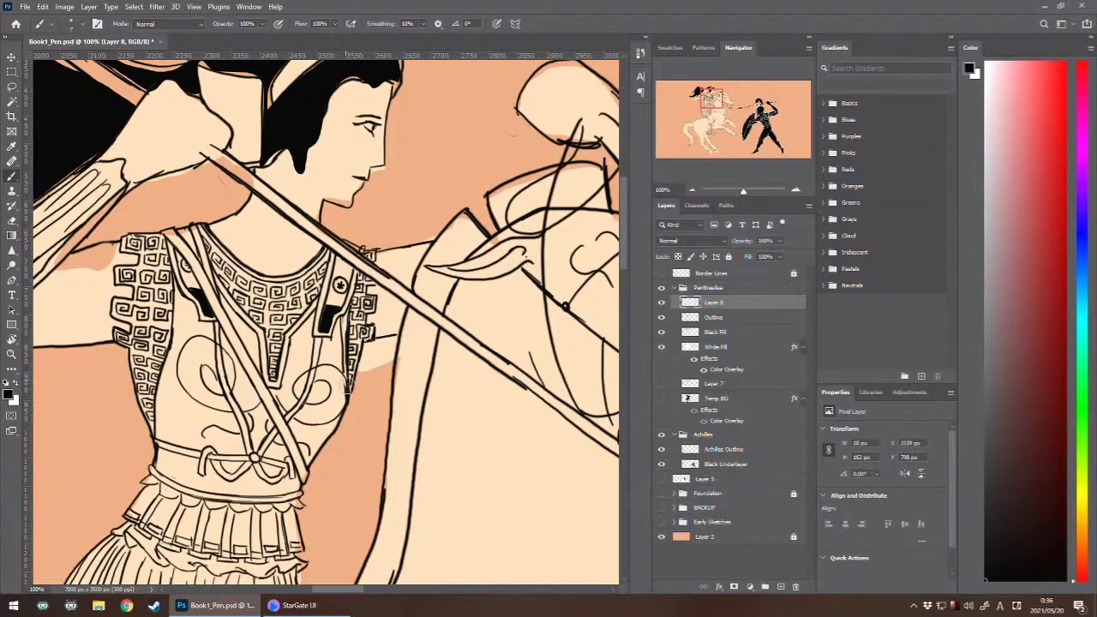
{"action": "left_click_drag", "start_coordinate": [345, 373], "coordinate": [347, 391]}
- Draw a matching border line along the inner side of the rear armhole band, from the waist up to the shoulder strap
{"action": "mouse_move", "coordinate": [157, 450]}
{"action": "left_mouse_down"}
{"action": "mouse_move", "coordinate": [150, 381]}
{"action": "mouse_move", "coordinate": [163, 381]}
{"action": "mouse_move", "coordinate": [179, 290]}
{"action": "left_mouse_up"}
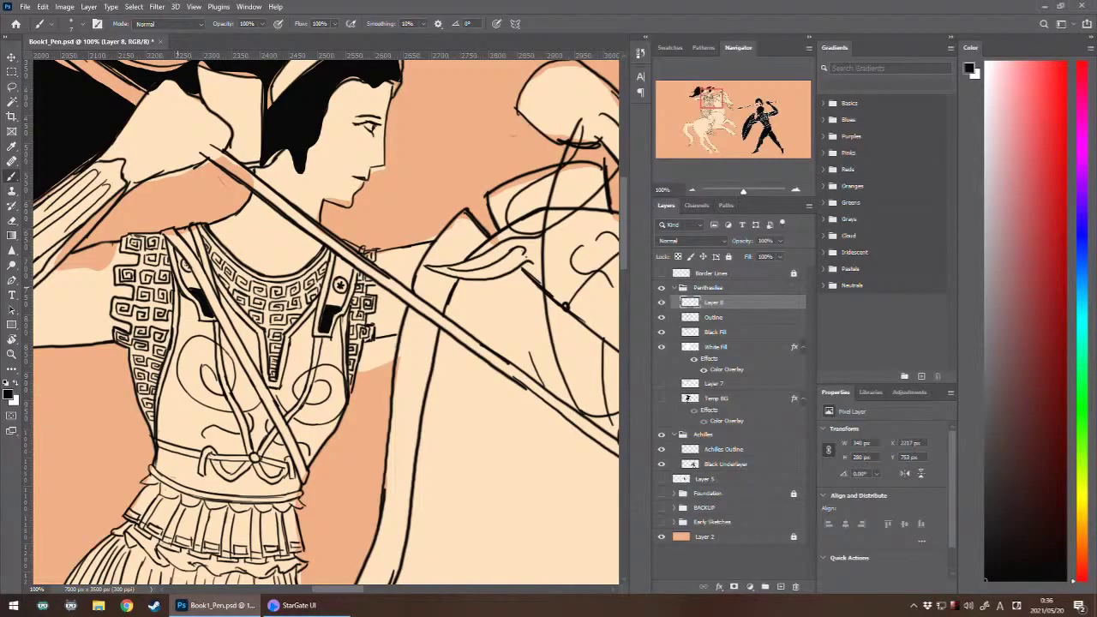
{"action": "key", "text": "ctrl+z"}
{"action": "left_click_drag", "start_coordinate": [160, 413], "coordinate": [175, 358]}
{"action": "key", "text": "ctrl+z"}
{"action": "key", "text": "ctrl+z"}
{"action": "left_click_drag", "start_coordinate": [161, 406], "coordinate": [177, 290]}
{"action": "key", "text": "ctrl+z"}
{"action": "key", "text": "ctrl+z"}
{"action": "left_click_drag", "start_coordinate": [159, 409], "coordinate": [181, 288]}
- Touch up the torso contour at the lower end of the front armhole band on the Outline layer
{"action": "left_click_drag", "start_coordinate": [312, 506], "coordinate": [243, 388]}
{"action": "left_click_drag", "start_coordinate": [232, 245], "coordinate": [283, 245]}
{"action": "left_click_drag", "start_coordinate": [207, 207], "coordinate": [165, 248]}
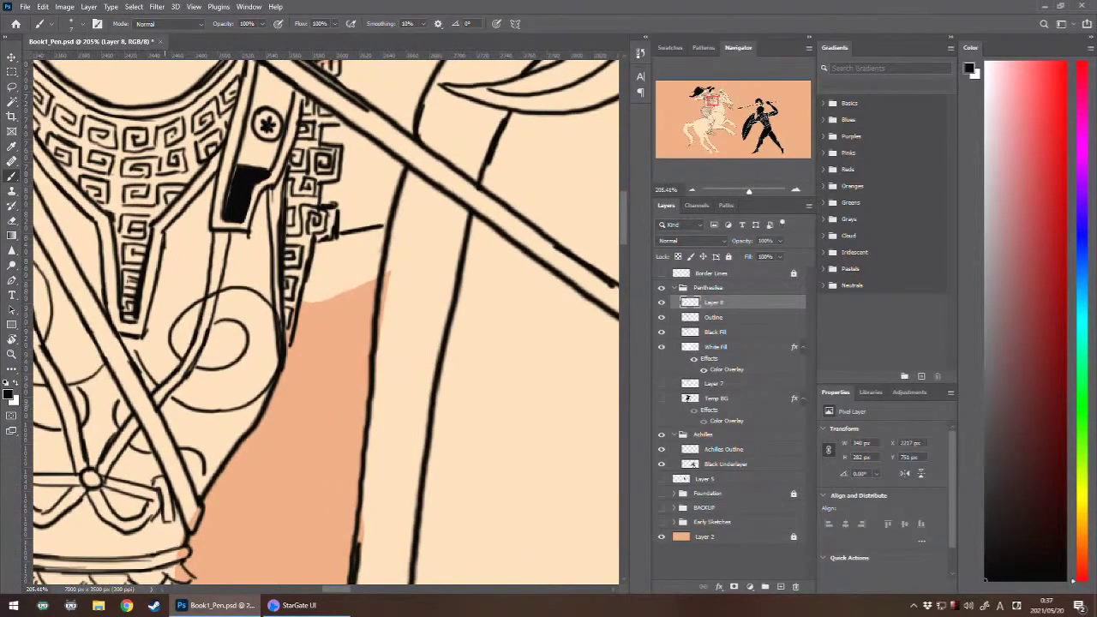
{"action": "left_click", "coordinate": [714, 317]}
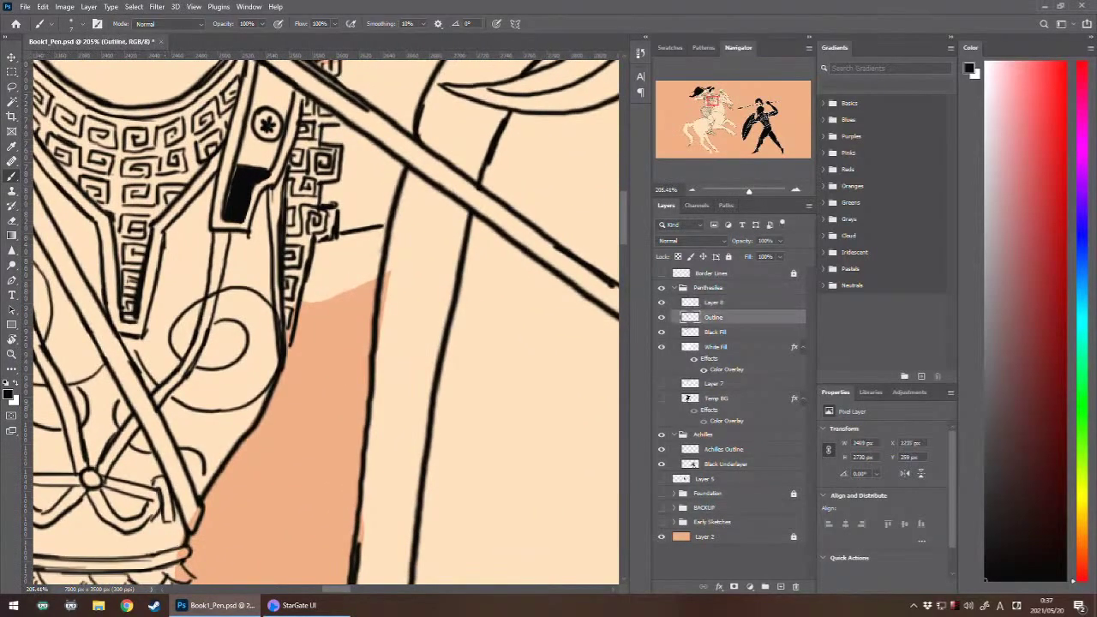
{"action": "left_click_drag", "start_coordinate": [271, 327], "coordinate": [272, 340]}
{"action": "key", "text": "ctrl+z"}
{"action": "left_click_drag", "start_coordinate": [281, 366], "coordinate": [284, 318]}
- Compare the armour with and without the new border lines, merge their layer into Outline, and review the whole composition
{"action": "left_click", "coordinate": [718, 304]}
{"action": "left_click", "coordinate": [660, 303]}
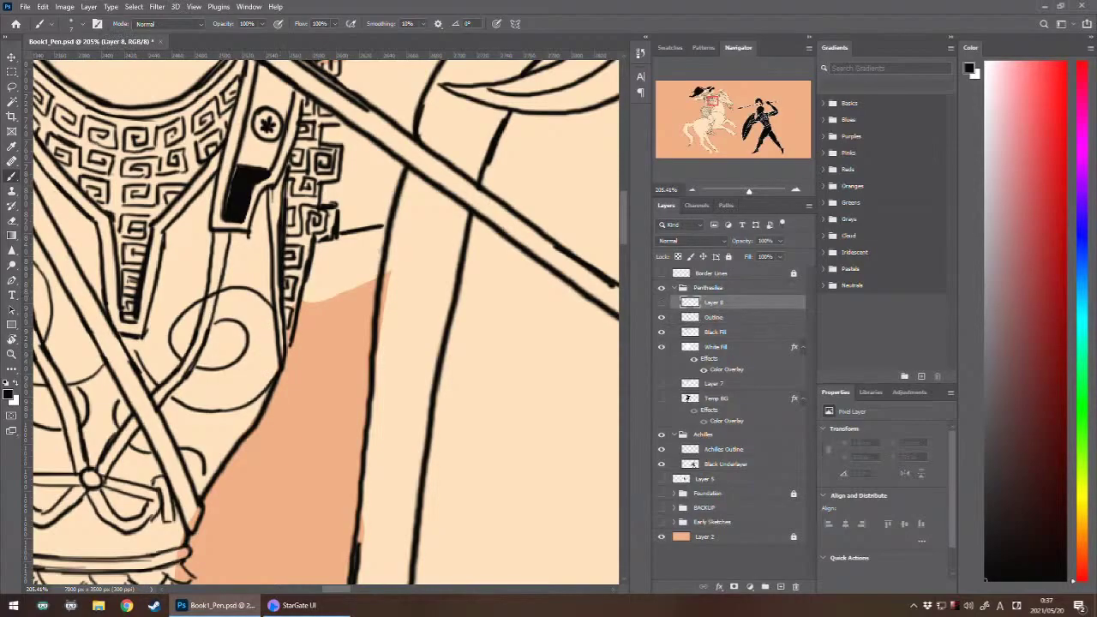
{"action": "left_click", "coordinate": [661, 302]}
{"action": "key", "text": "ctrl+e"}
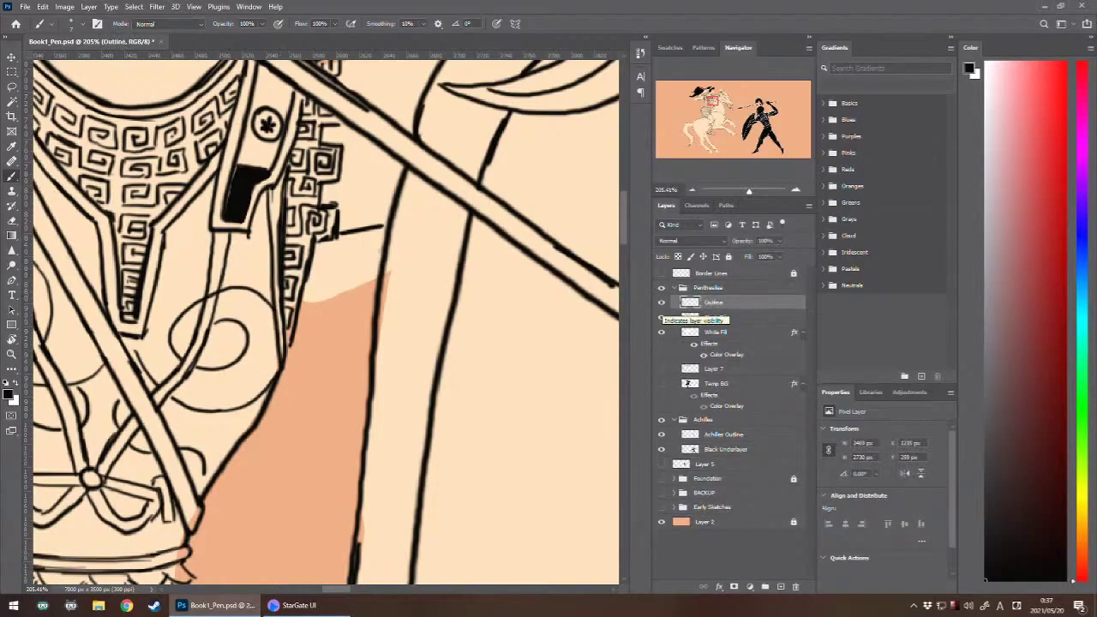
{"action": "scroll", "coordinate": [276, 324], "scroll_direction": "down", "scroll_amount": 5}
{"action": "scroll", "coordinate": [406, 264], "scroll_direction": "down", "scroll_amount": 3}
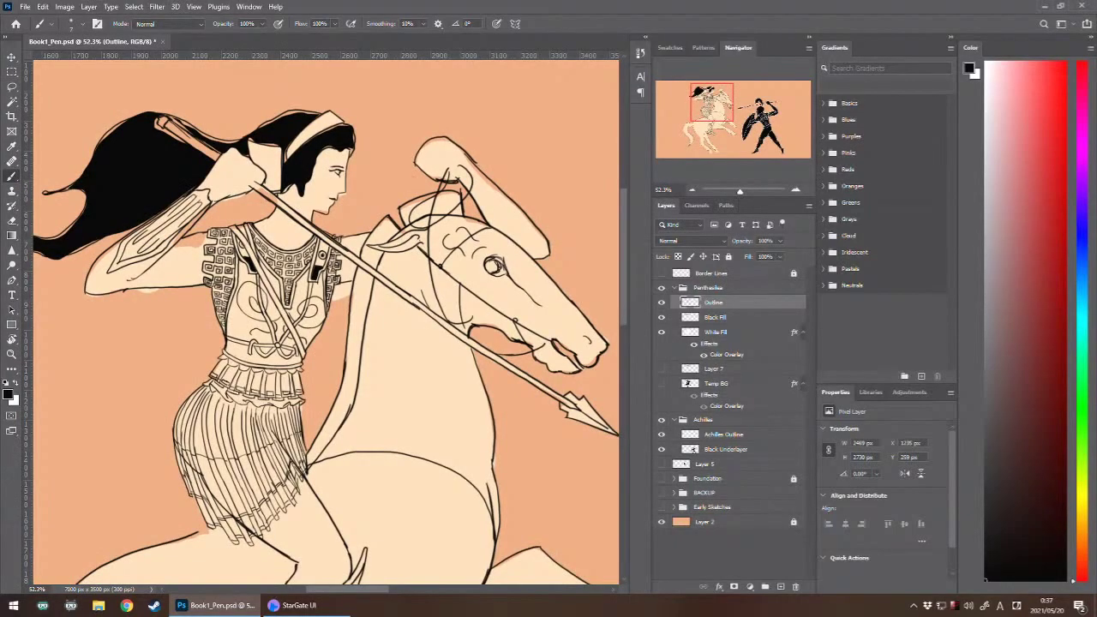
{"action": "scroll", "coordinate": [307, 334], "scroll_direction": "down", "scroll_amount": 5}
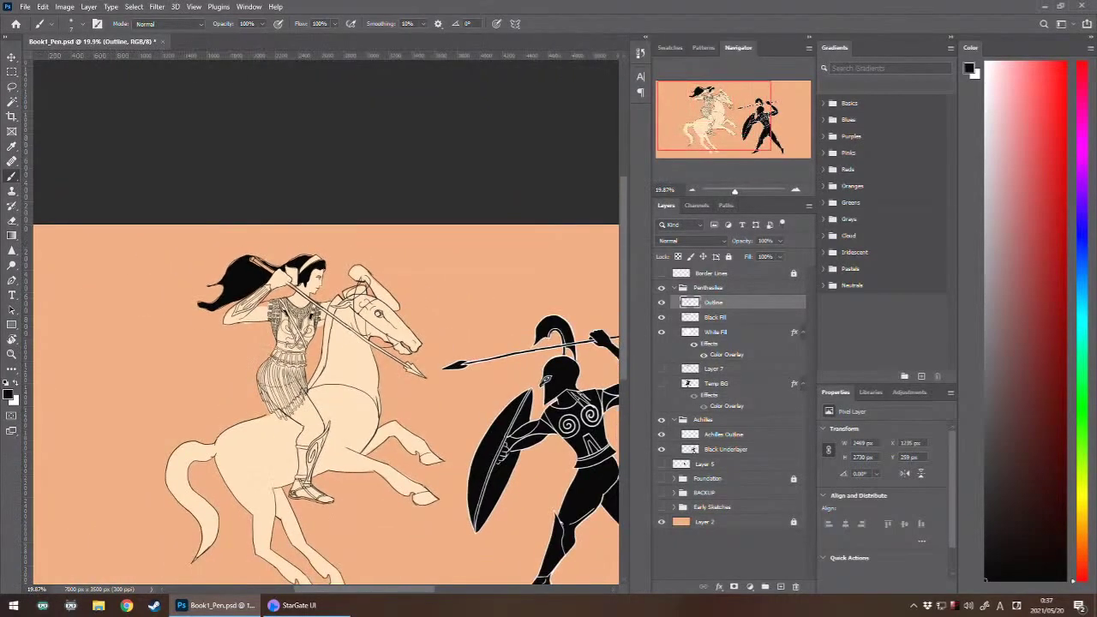
{"action": "left_click_drag", "start_coordinate": [368, 359], "coordinate": [283, 293]}
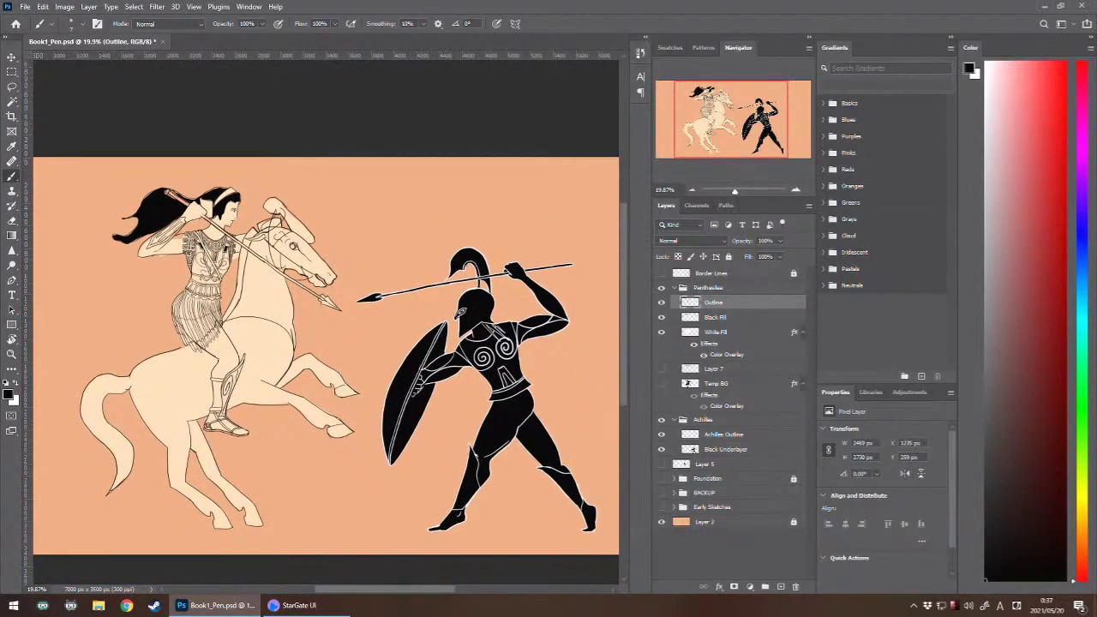
- Review the rider, horse and standing warrior up close and as a whole composition, and save the document
{"action": "scroll", "coordinate": [248, 393], "scroll_direction": "up", "scroll_amount": 2}
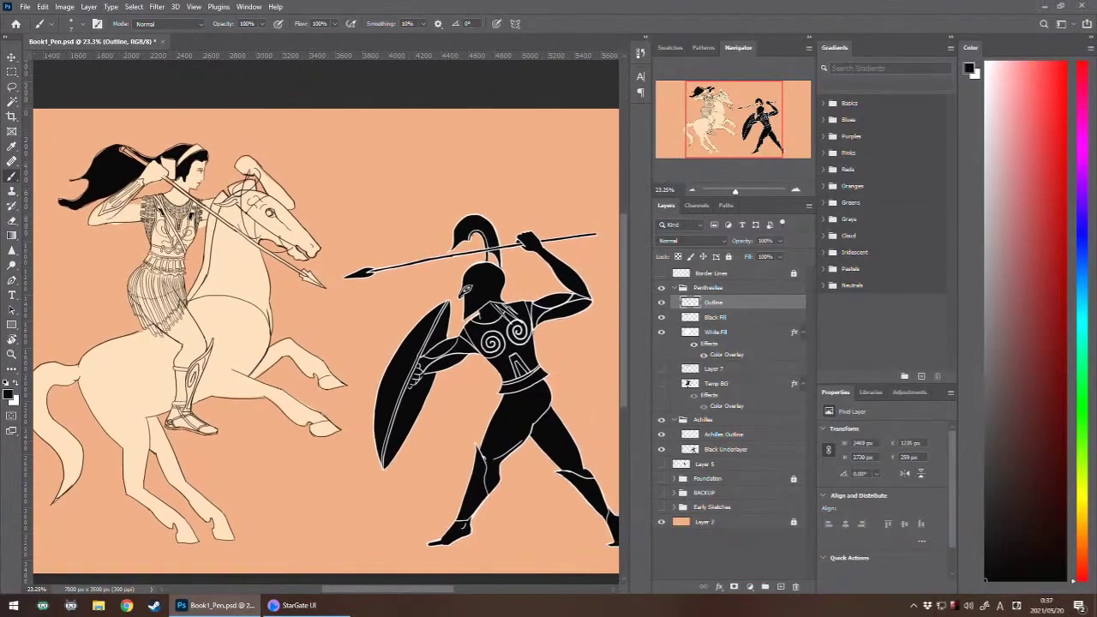
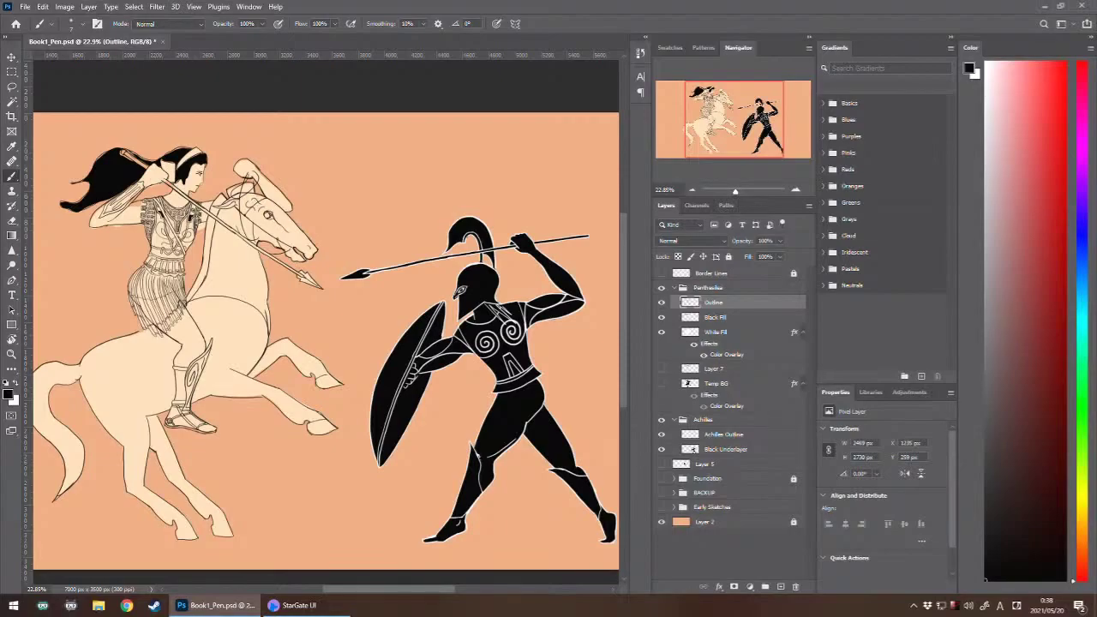
{"action": "key", "text": "ctrl+minus"}
{"action": "key", "text": "ctrl+minus"}
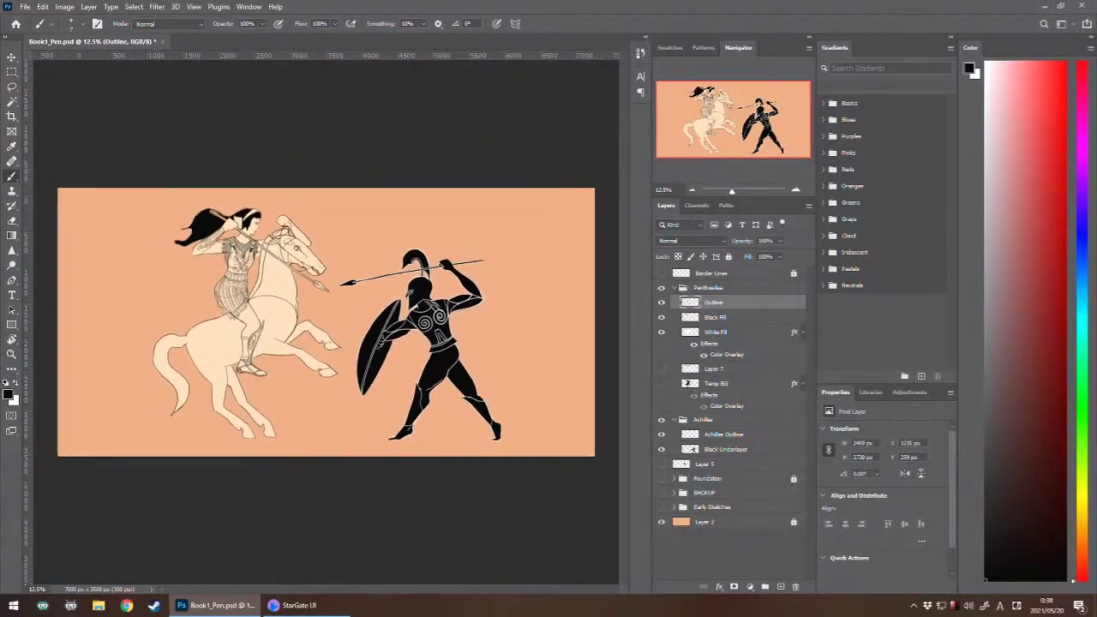
{"action": "key", "text": "ctrl+plus"}
{"action": "key", "text": "ctrl+plus"}
{"action": "key", "text": "ctrl+plus"}
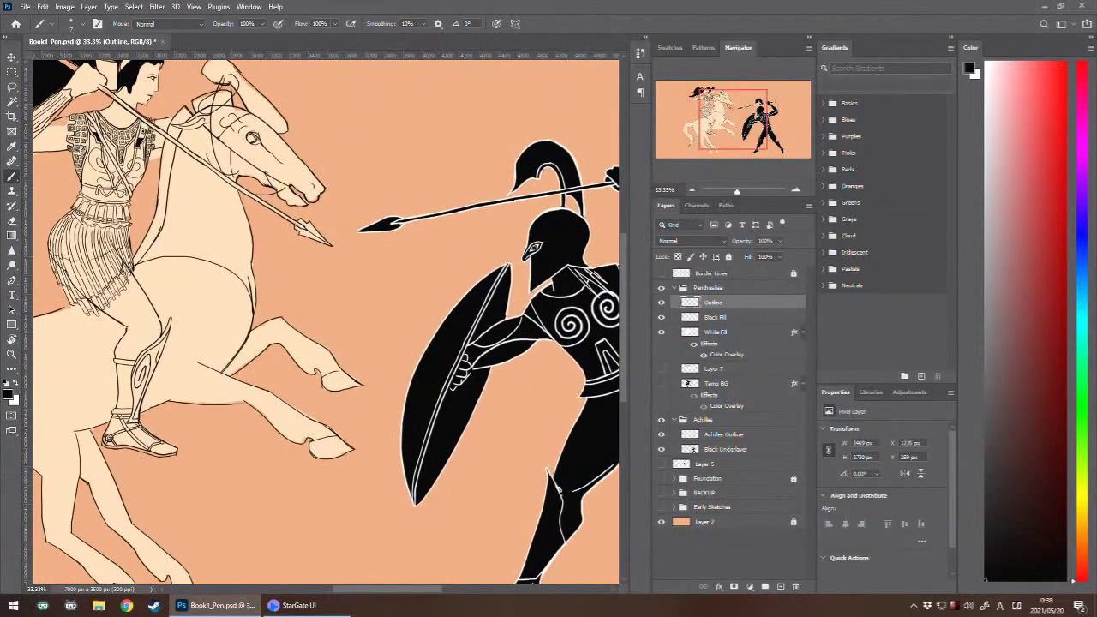
{"action": "left_click_drag", "start_coordinate": [139, 228], "coordinate": [297, 315]}
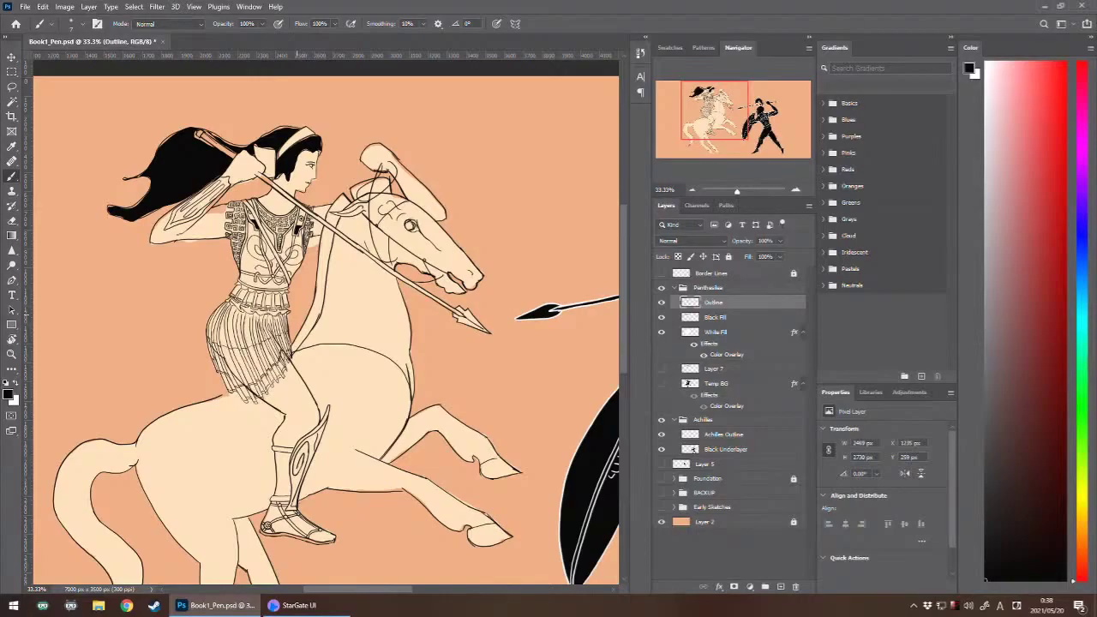
{"action": "scroll", "coordinate": [403, 210], "scroll_direction": "up", "scroll_amount": 4}
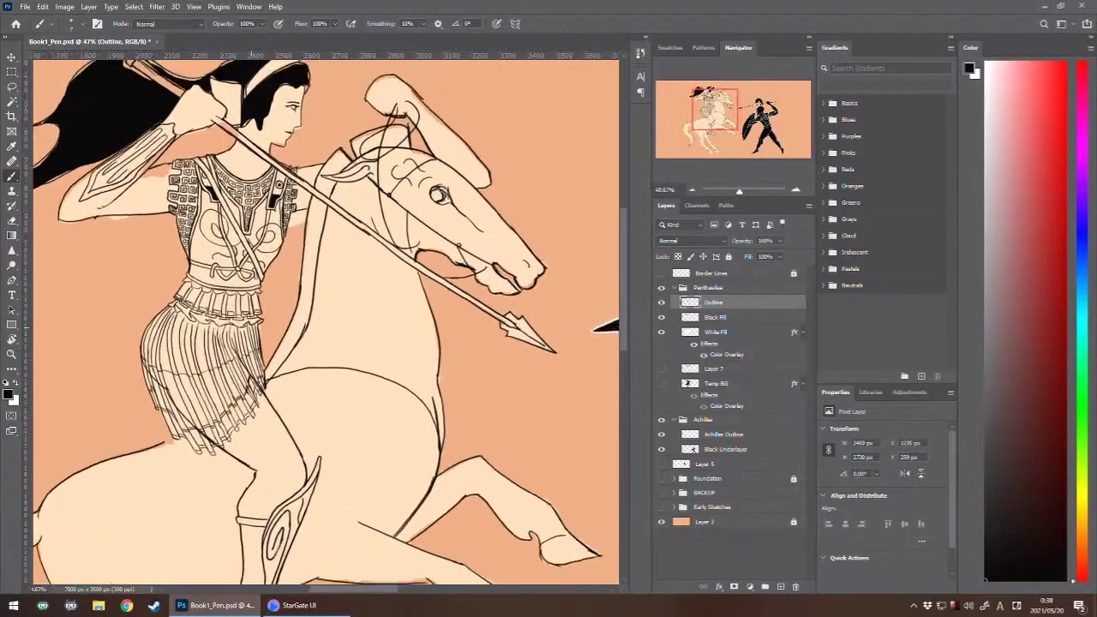
{"action": "scroll", "coordinate": [343, 215], "scroll_direction": "down", "scroll_amount": 4}
{"action": "scroll", "coordinate": [343, 214], "scroll_direction": "up", "scroll_amount": 1}
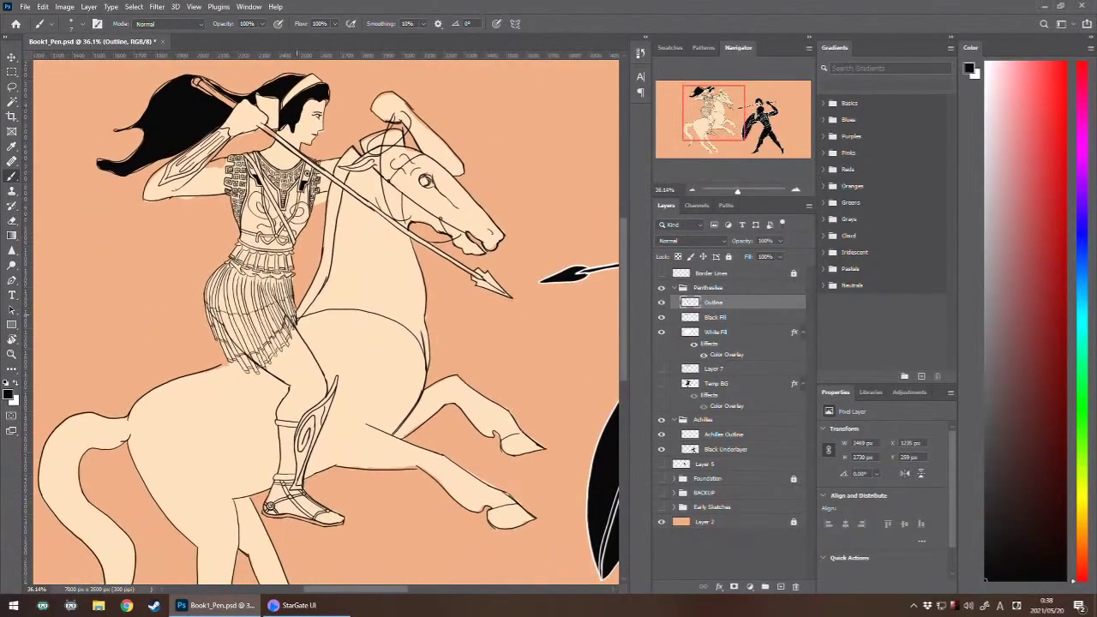
{"action": "left_click_drag", "start_coordinate": [298, 314], "coordinate": [252, 333]}
{"action": "scroll", "coordinate": [325, 317], "scroll_direction": "up", "scroll_amount": 4}
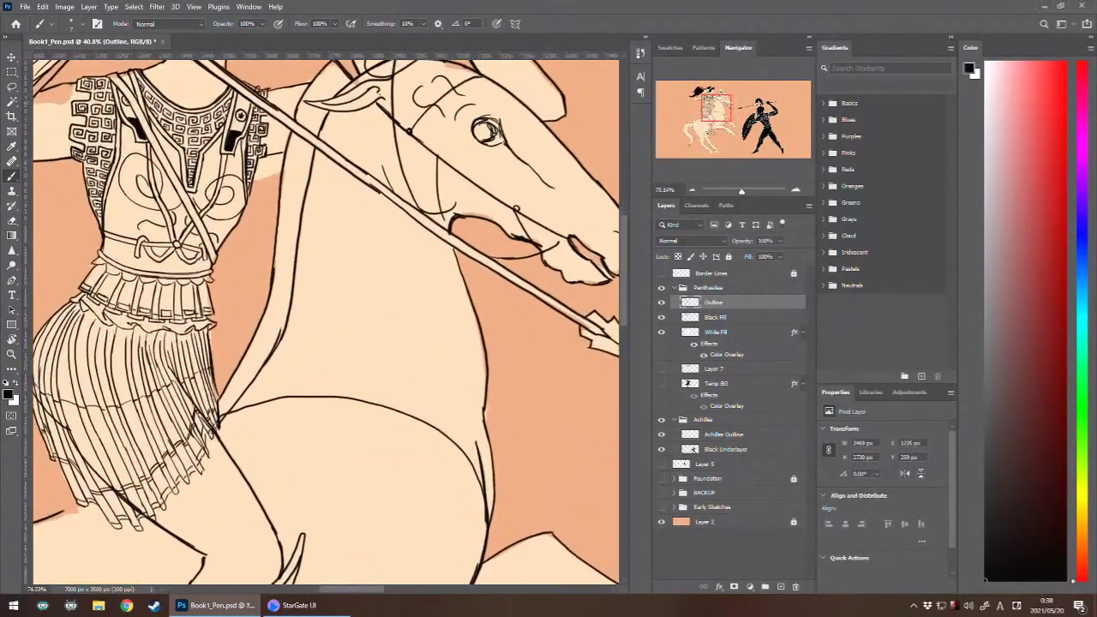
{"action": "scroll", "coordinate": [326, 317], "scroll_direction": "down", "scroll_amount": 5}
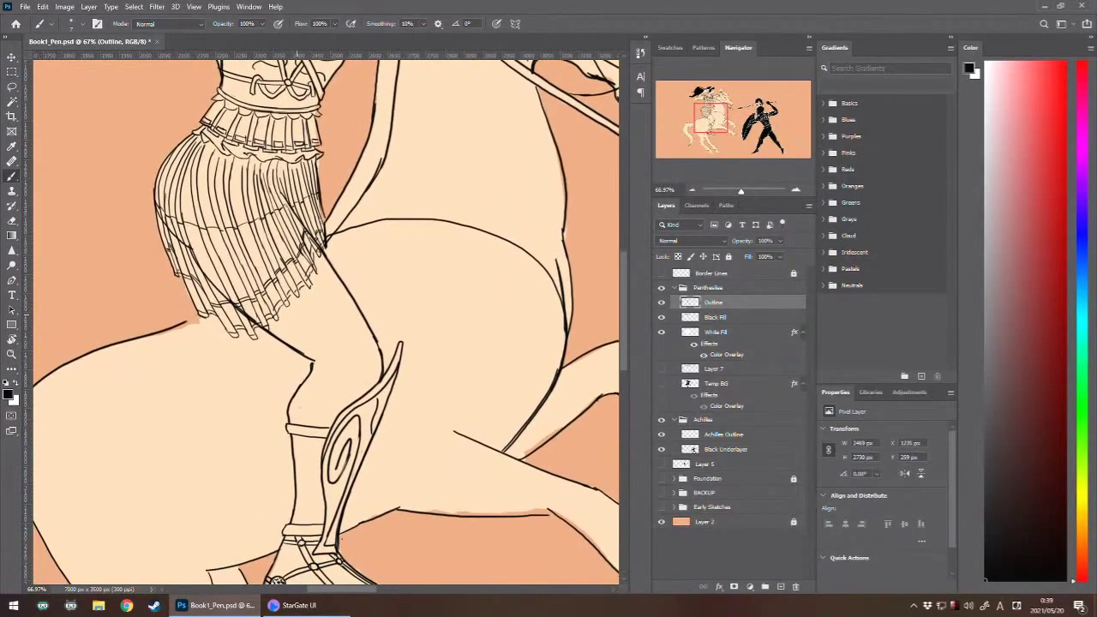
{"action": "scroll", "coordinate": [325, 317], "scroll_direction": "down", "scroll_amount": 3}
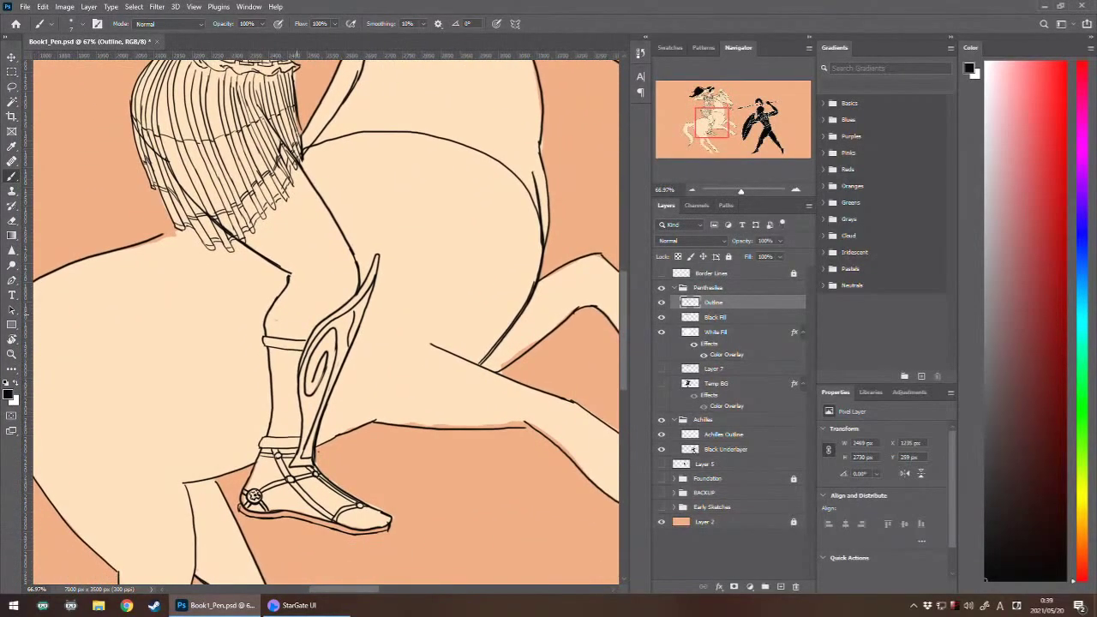
{"action": "scroll", "coordinate": [325, 317], "scroll_direction": "down", "scroll_amount": 5}
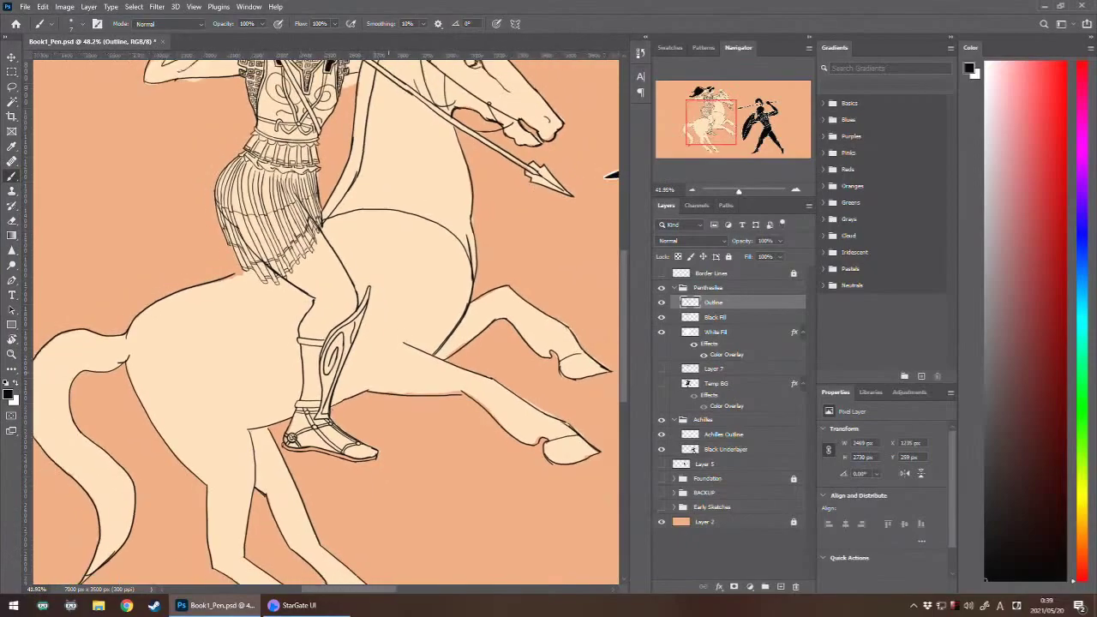
{"action": "scroll", "coordinate": [326, 317], "scroll_direction": "down", "scroll_amount": 3}
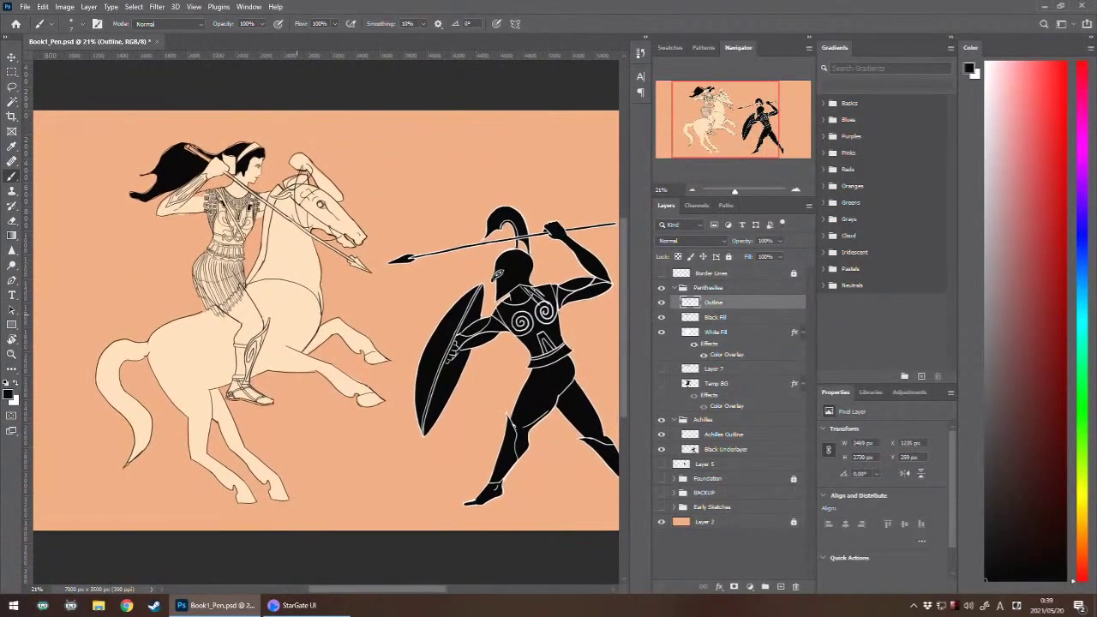
{"action": "scroll", "coordinate": [325, 317], "scroll_direction": "down", "scroll_amount": 2}
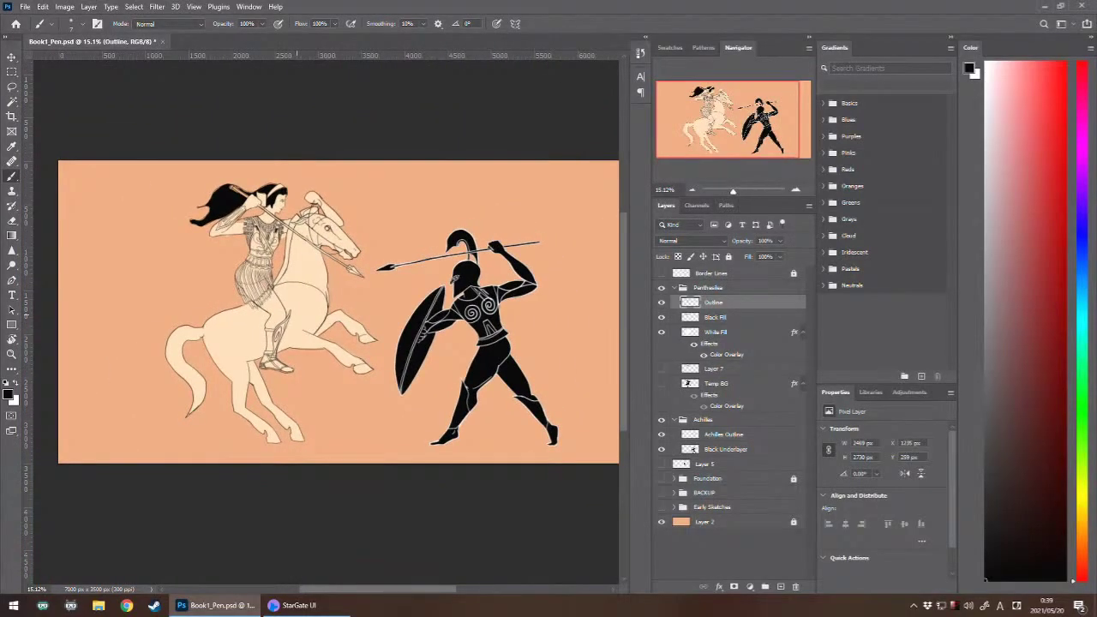
{"action": "key", "text": "ctrl+s"}
- Create a new layer at the top of the stack and set the foreground colour to green 47a833
{"action": "left_click", "coordinate": [780, 586]}
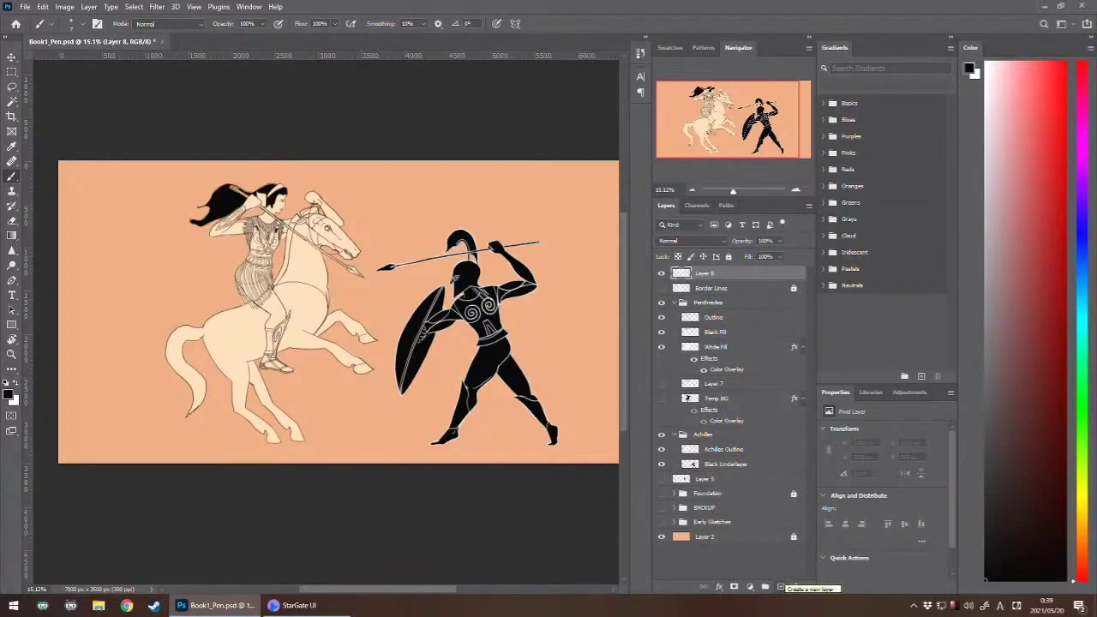
{"action": "left_click", "coordinate": [8, 394]}
{"action": "left_click", "coordinate": [844, 357]}
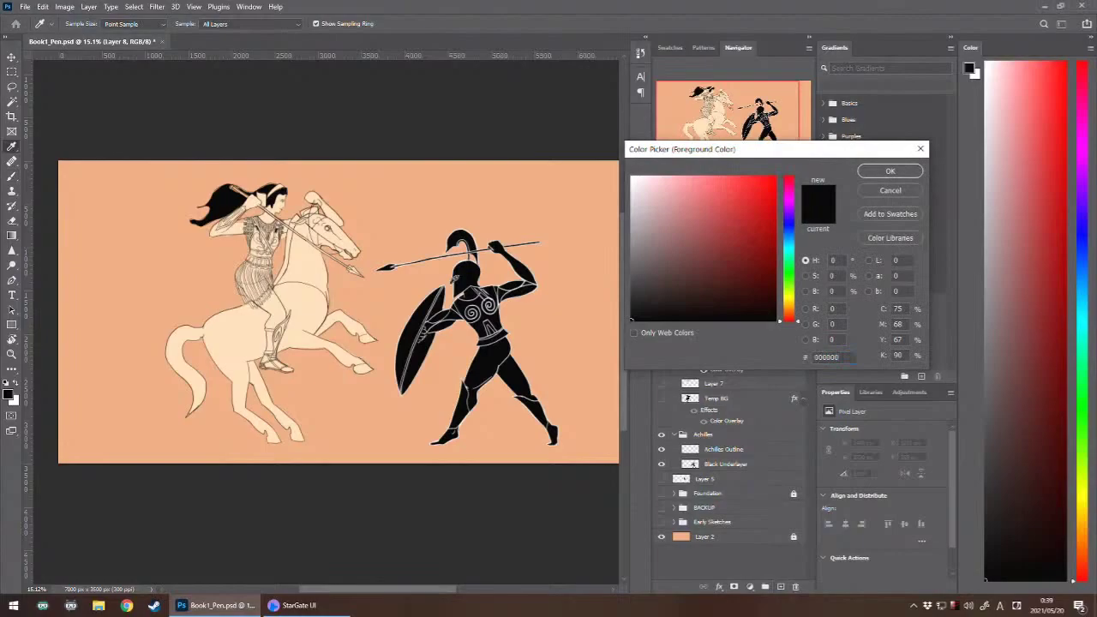
{"action": "left_click", "coordinate": [788, 279]}
{"action": "left_click_drag", "start_coordinate": [788, 279], "coordinate": [788, 319]}
{"action": "left_click", "coordinate": [747, 196]}
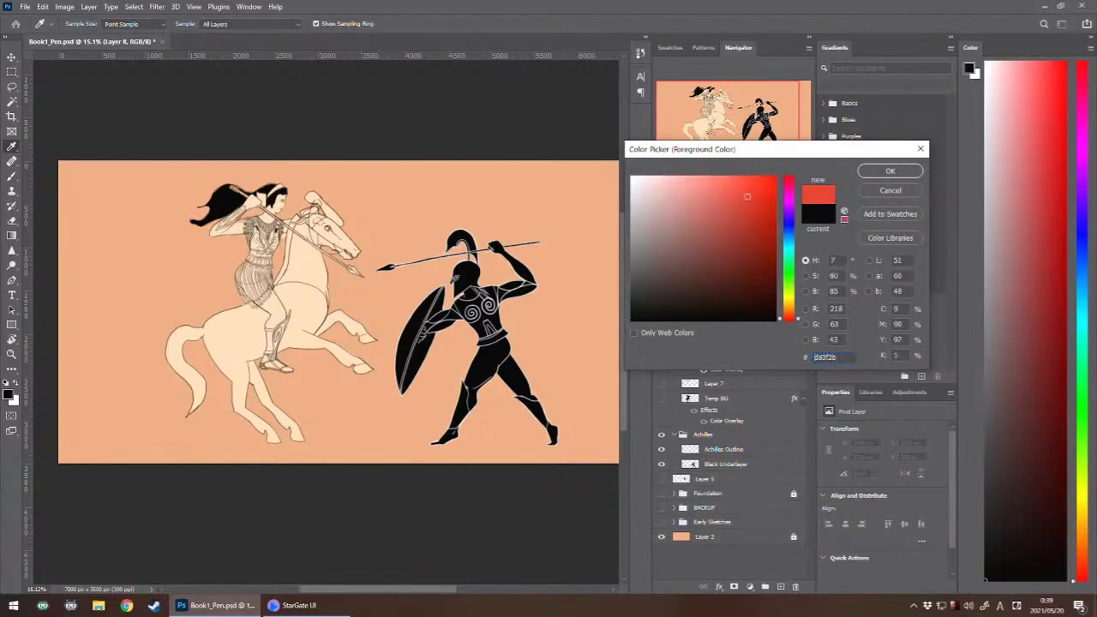
{"action": "left_click", "coordinate": [788, 284]}
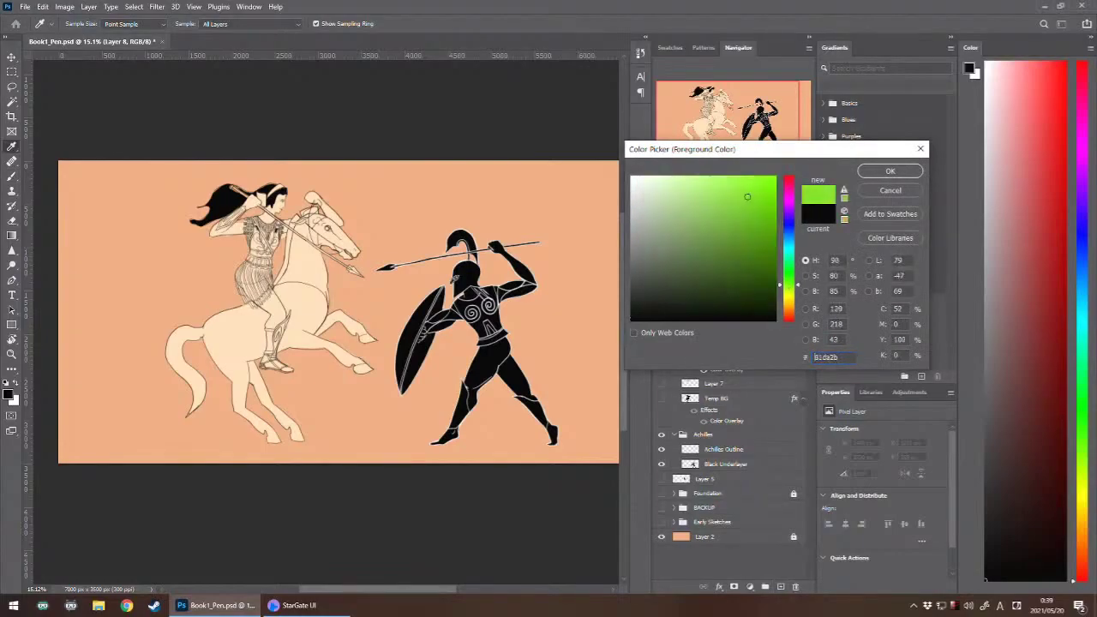
{"action": "left_click", "coordinate": [218, 322]}
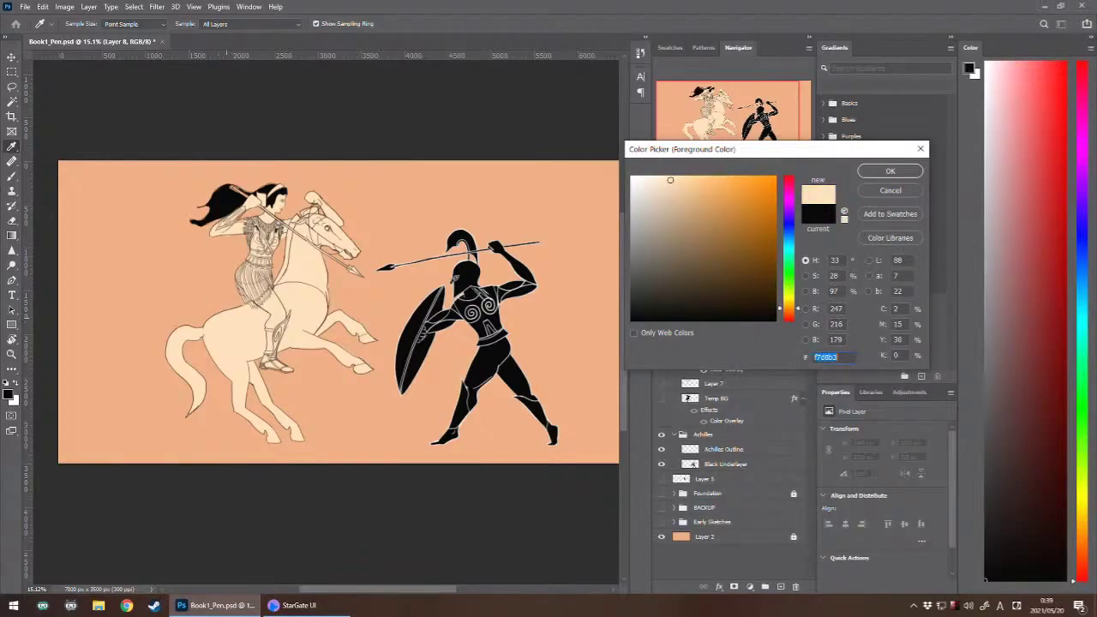
{"action": "left_click", "coordinate": [788, 275]}
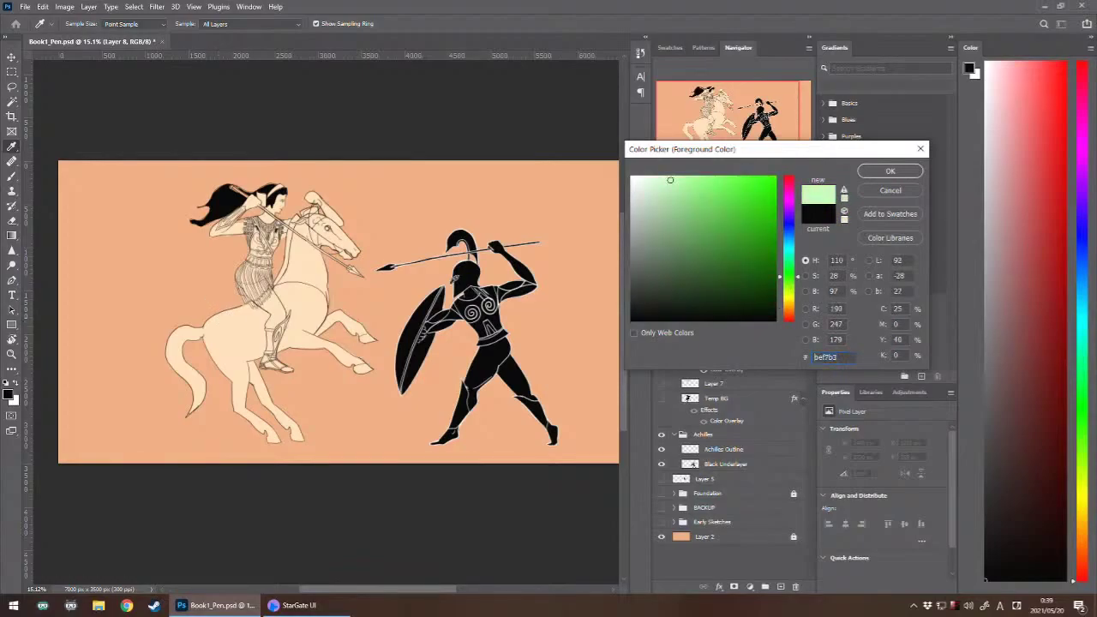
{"action": "left_click", "coordinate": [732, 225]}
{"action": "left_click_drag", "start_coordinate": [743, 149], "coordinate": [634, 183]}
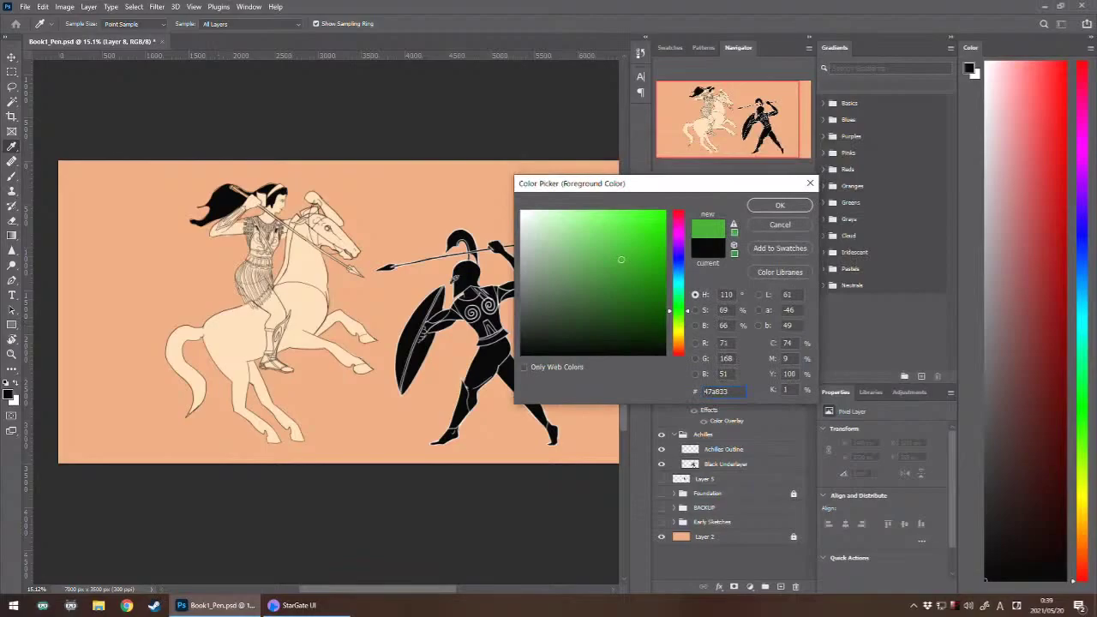
{"action": "key", "text": "Return"}
- Enlarge the brush to 17 px, draw an arrow to the horse's rump and handwrite the note "Horse Armor?" beside it
{"action": "key", "text": "b"}
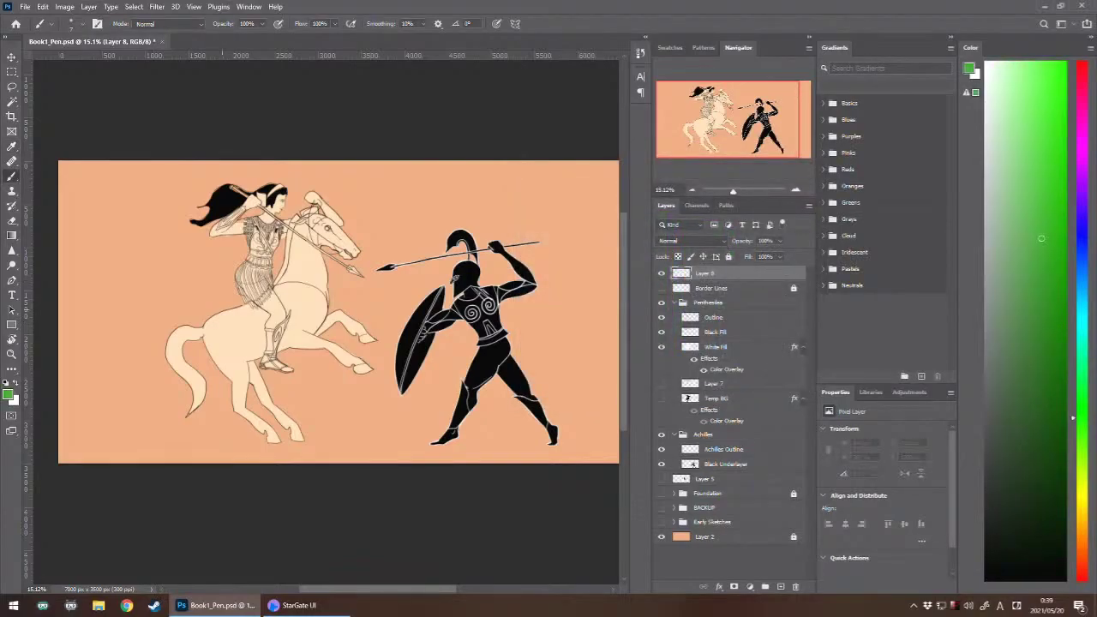
{"action": "left_click", "coordinate": [83, 24]}
{"action": "left_click_drag", "start_coordinate": [66, 61], "coordinate": [67, 61]}
{"action": "key", "text": "Return"}
{"action": "left_click_drag", "start_coordinate": [166, 292], "coordinate": [221, 315]}
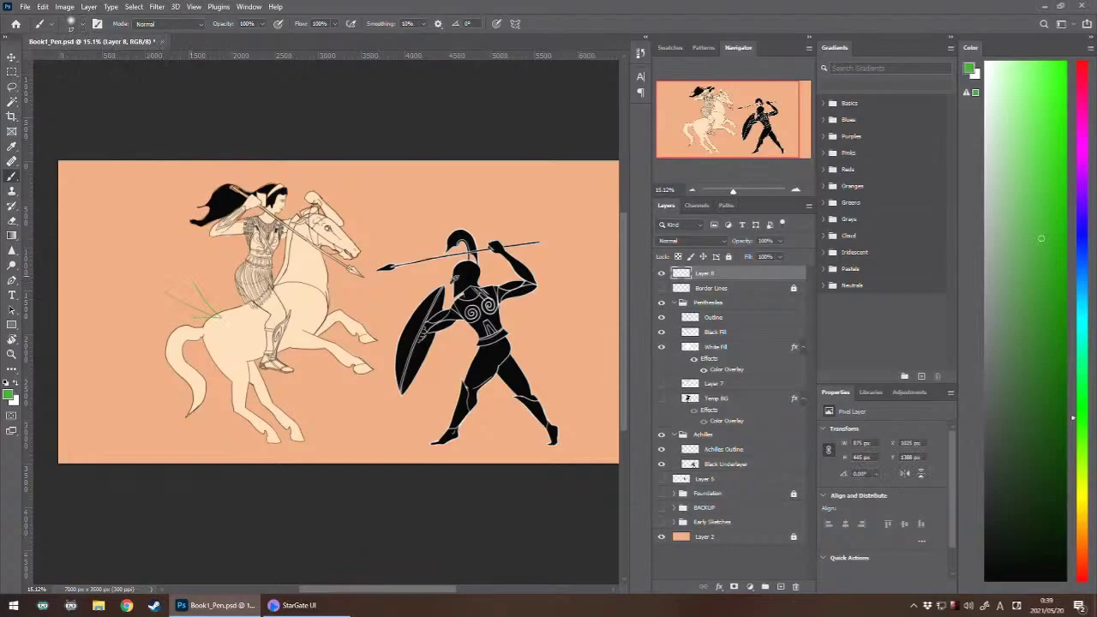
{"action": "left_click_drag", "start_coordinate": [79, 268], "coordinate": [100, 284]}
{"action": "mouse_move", "coordinate": [100, 265]}
{"action": "left_mouse_down"}
{"action": "mouse_move", "coordinate": [87, 274]}
{"action": "mouse_move", "coordinate": [125, 249]}
{"action": "left_mouse_up"}
{"action": "left_click_drag", "start_coordinate": [97, 310], "coordinate": [111, 298]}
{"action": "mouse_move", "coordinate": [111, 289]}
{"action": "left_mouse_down"}
{"action": "mouse_move", "coordinate": [137, 279]}
{"action": "mouse_move", "coordinate": [146, 251]}
{"action": "left_mouse_up"}
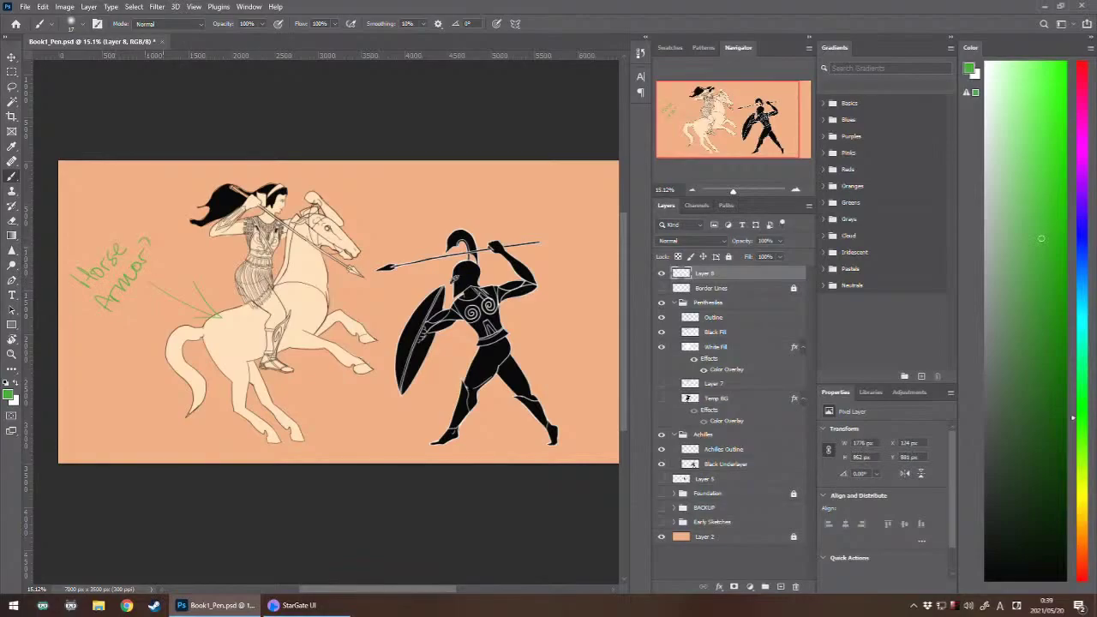
- Draw an arrow to the rider's flowing hair and handwrite the note "Clean up head" beside it
{"action": "scroll", "coordinate": [375, 206], "scroll_direction": "up", "scroll_amount": 4}
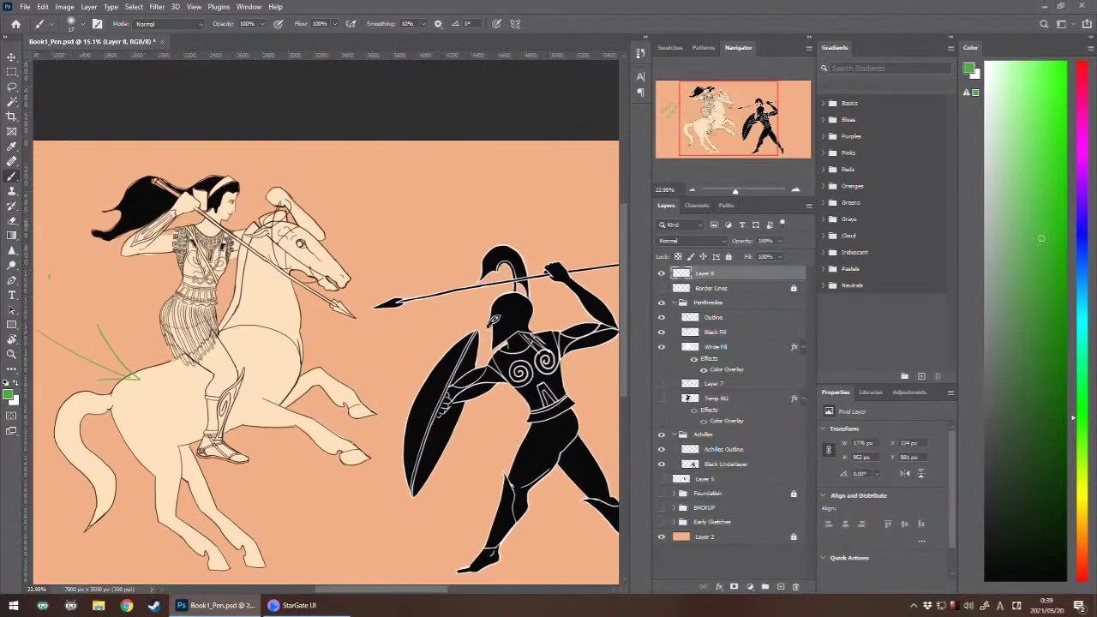
{"action": "left_click_drag", "start_coordinate": [283, 343], "coordinate": [334, 343]}
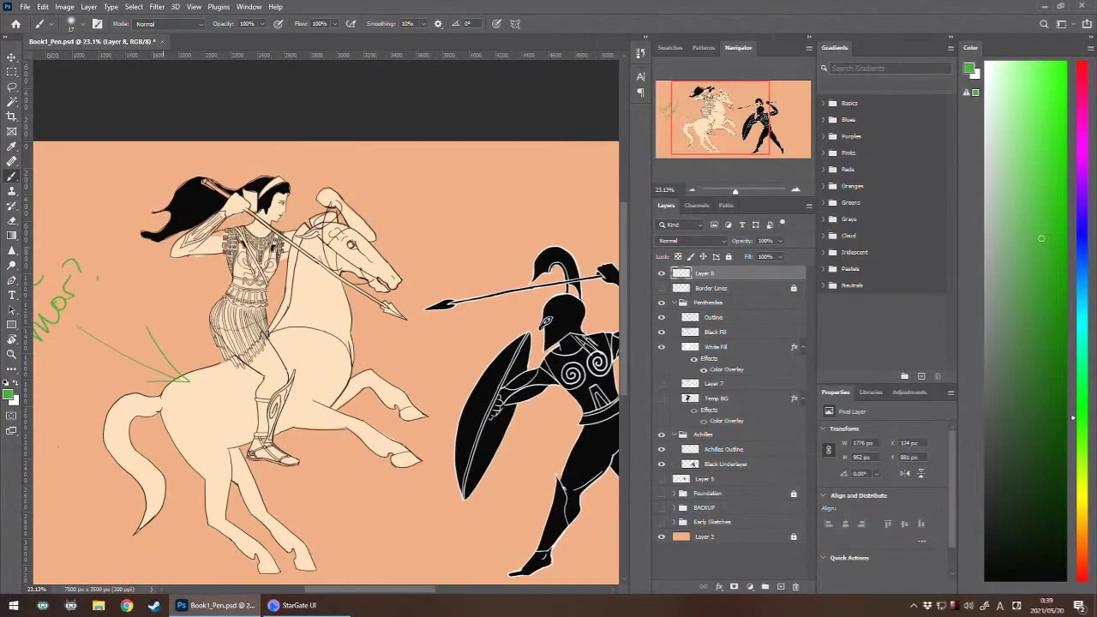
{"action": "left_click_drag", "start_coordinate": [137, 178], "coordinate": [191, 199]}
{"action": "left_click_drag", "start_coordinate": [180, 189], "coordinate": [192, 200]}
{"action": "mouse_move", "coordinate": [72, 193]}
{"action": "left_mouse_down"}
{"action": "mouse_move", "coordinate": [96, 196]}
{"action": "mouse_move", "coordinate": [117, 170]}
{"action": "left_mouse_up"}
{"action": "mouse_move", "coordinate": [106, 214]}
{"action": "left_mouse_down"}
{"action": "mouse_move", "coordinate": [110, 231]}
{"action": "mouse_move", "coordinate": [147, 154]}
{"action": "left_mouse_up"}
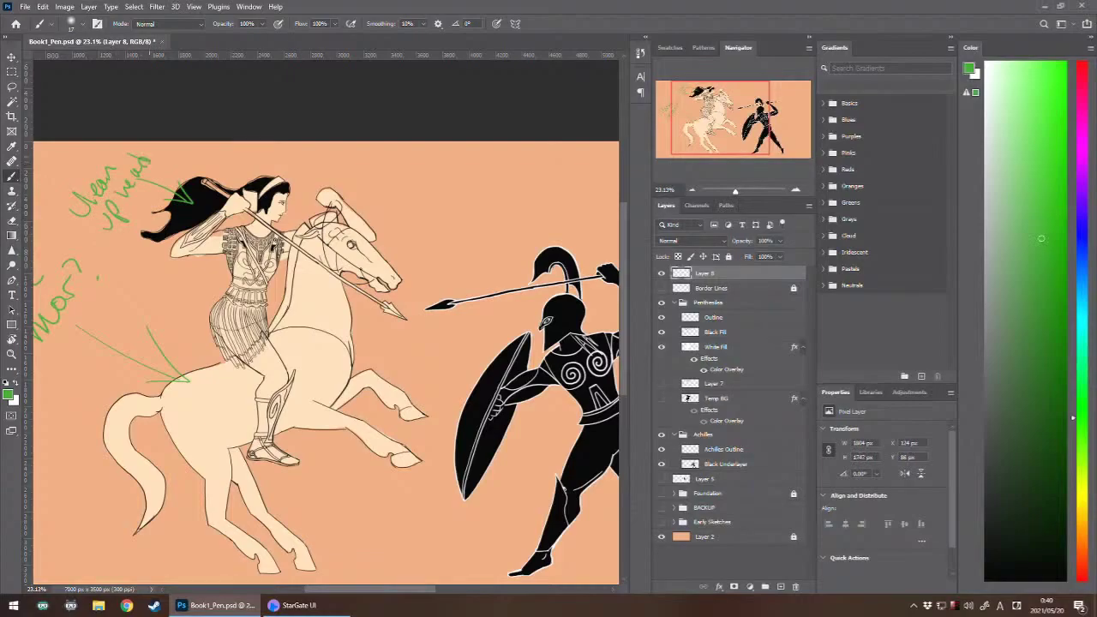
- Draw an arrow to the horse's head and handwrite a "Horse armor?" note between the two figures
{"action": "left_click_drag", "start_coordinate": [411, 317], "coordinate": [263, 360]}
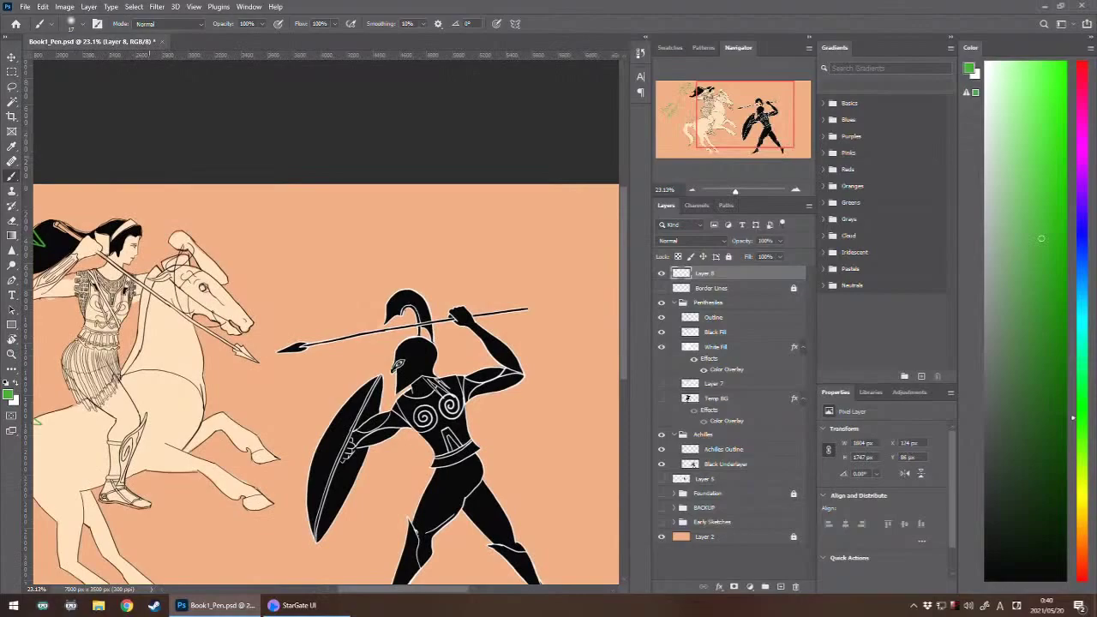
{"action": "mouse_move", "coordinate": [227, 292]}
{"action": "left_mouse_down"}
{"action": "mouse_move", "coordinate": [254, 261]}
{"action": "mouse_move", "coordinate": [226, 293]}
{"action": "left_mouse_up"}
{"action": "left_click_drag", "start_coordinate": [250, 257], "coordinate": [272, 233]}
{"action": "mouse_move", "coordinate": [276, 243]}
{"action": "left_mouse_down"}
{"action": "mouse_move", "coordinate": [295, 220]}
{"action": "mouse_move", "coordinate": [326, 207]}
{"action": "left_mouse_up"}
{"action": "left_click_drag", "start_coordinate": [284, 283], "coordinate": [341, 233]}
{"action": "mouse_move", "coordinate": [339, 240]}
{"action": "left_mouse_down"}
{"action": "mouse_move", "coordinate": [357, 218]}
{"action": "mouse_move", "coordinate": [332, 187]}
{"action": "mouse_move", "coordinate": [222, 116]}
{"action": "left_mouse_up"}
{"action": "left_click", "coordinate": [355, 226]}
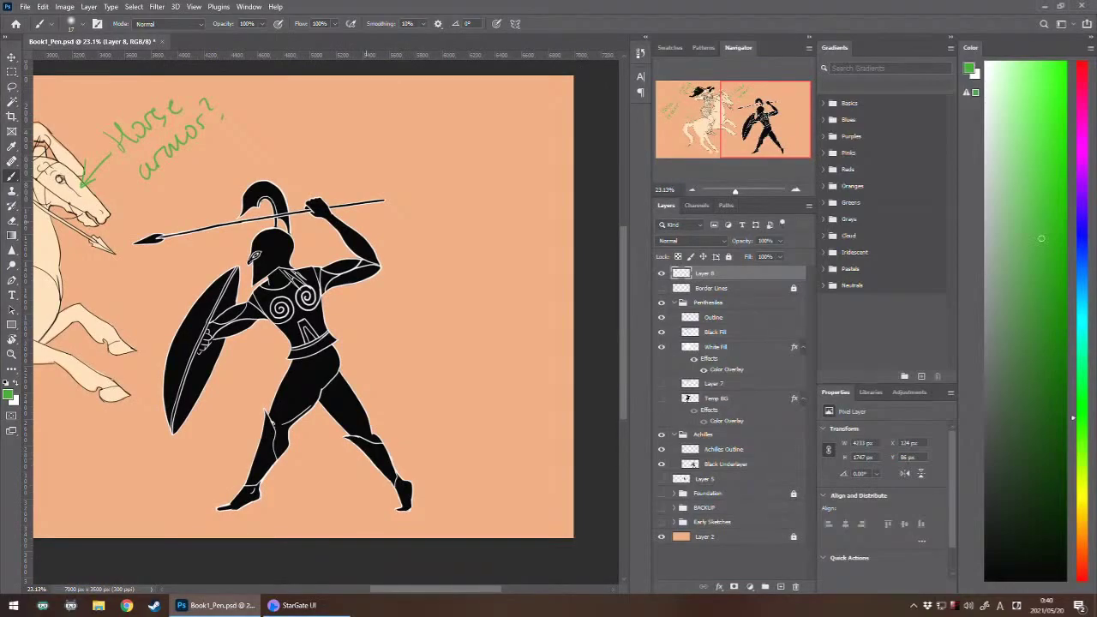
- Draw an arrow to the warrior's shield and handwrite "Details for Achilles Shield" across his legs
{"action": "mouse_move", "coordinate": [268, 443]}
{"action": "left_mouse_down"}
{"action": "mouse_move", "coordinate": [211, 393]}
{"action": "mouse_move", "coordinate": [214, 420]}
{"action": "mouse_move", "coordinate": [237, 396]}
{"action": "left_mouse_up"}
{"action": "mouse_move", "coordinate": [238, 488]}
{"action": "left_mouse_down"}
{"action": "mouse_move", "coordinate": [279, 473]}
{"action": "mouse_move", "coordinate": [282, 452]}
{"action": "mouse_move", "coordinate": [307, 416]}
{"action": "left_mouse_up"}
{"action": "mouse_move", "coordinate": [308, 435]}
{"action": "left_mouse_down"}
{"action": "mouse_move", "coordinate": [346, 382]}
{"action": "mouse_move", "coordinate": [341, 364]}
{"action": "left_mouse_up"}
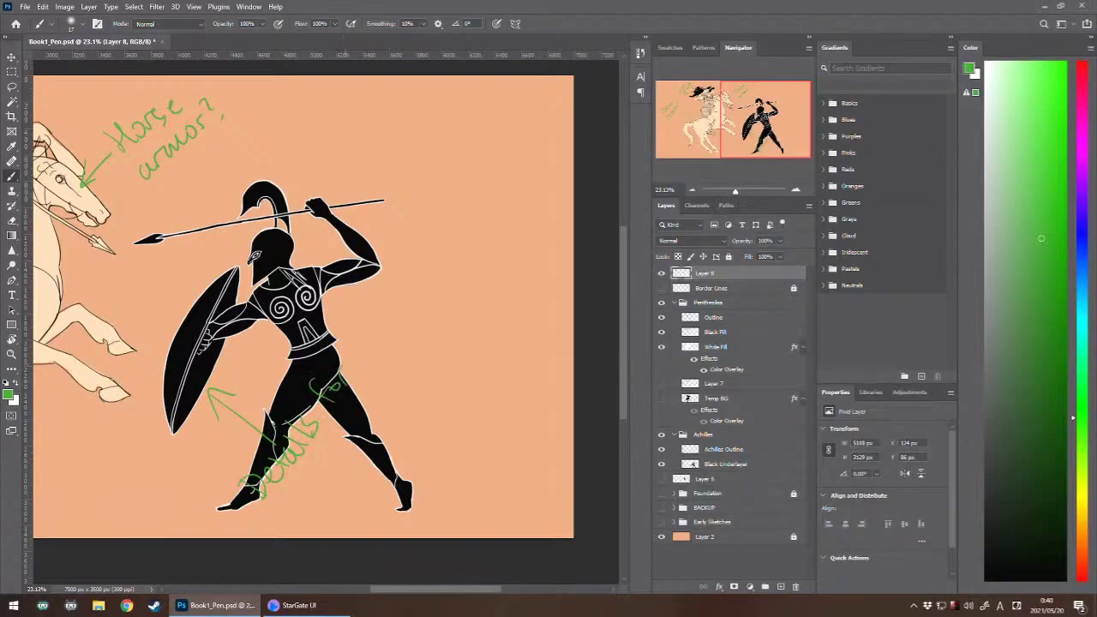
{"action": "left_click_drag", "start_coordinate": [291, 516], "coordinate": [363, 420]}
{"action": "mouse_move", "coordinate": [336, 505]}
{"action": "left_mouse_down"}
{"action": "mouse_move", "coordinate": [365, 488]}
{"action": "mouse_move", "coordinate": [401, 424]}
{"action": "left_mouse_up"}
- Handwrite a "Dust" note above the warrior's spear with a long arrow curving down behind him, undoing unwanted strokes
{"action": "scroll", "coordinate": [399, 430], "scroll_direction": "down", "scroll_amount": 3}
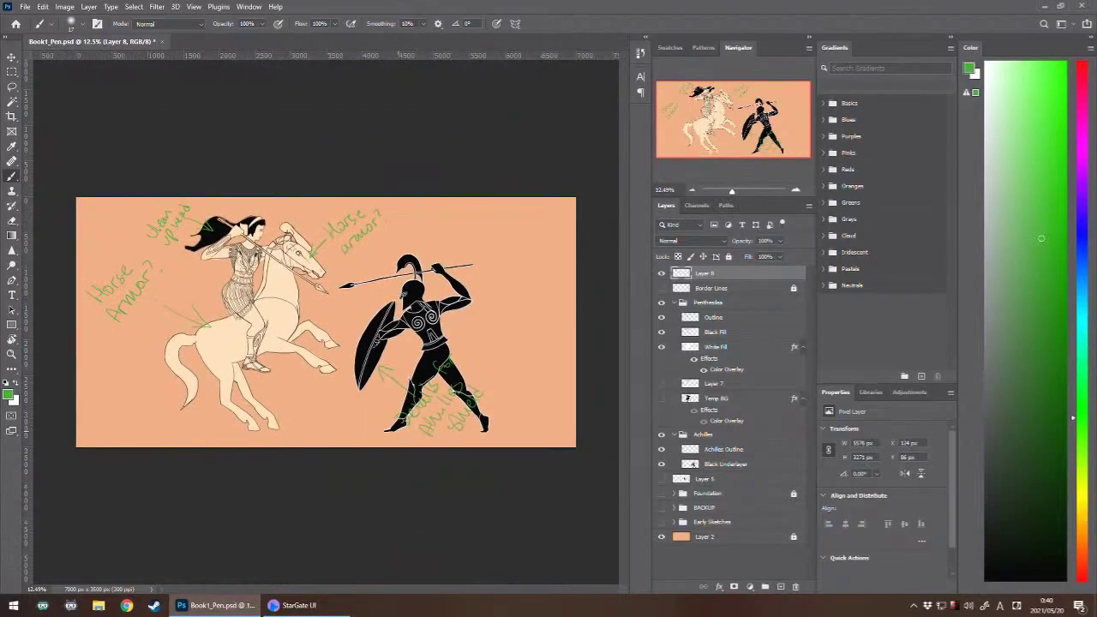
{"action": "left_click_drag", "start_coordinate": [487, 247], "coordinate": [496, 301]}
{"action": "left_click_drag", "start_coordinate": [494, 360], "coordinate": [508, 354]}
{"action": "key", "text": "ctrl+z"}
{"action": "key", "text": "ctrl+z"}
{"action": "key", "text": "ctrl+z"}
{"action": "key", "text": "ctrl+z"}
{"action": "key", "text": "ctrl+z"}
{"action": "left_click_drag", "start_coordinate": [438, 234], "coordinate": [441, 256]}
{"action": "mouse_move", "coordinate": [427, 236]}
{"action": "left_mouse_down"}
{"action": "mouse_move", "coordinate": [451, 245]}
{"action": "mouse_move", "coordinate": [440, 258]}
{"action": "left_mouse_up"}
{"action": "left_click_drag", "start_coordinate": [455, 225], "coordinate": [479, 223]}
{"action": "left_click_drag", "start_coordinate": [469, 214], "coordinate": [483, 207]}
- Add another empty layer above the handwritten notes and rename the notes layer "Specific Notes"
{"action": "key", "text": "ctrl+shift+alt+n"}
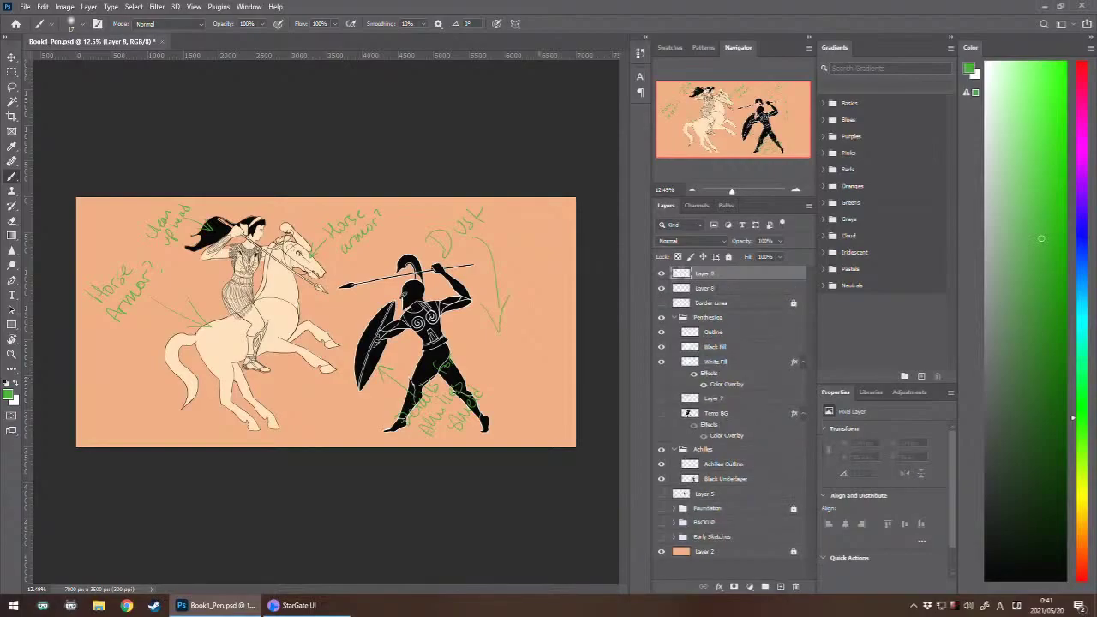
{"action": "double_click", "coordinate": [705, 287]}
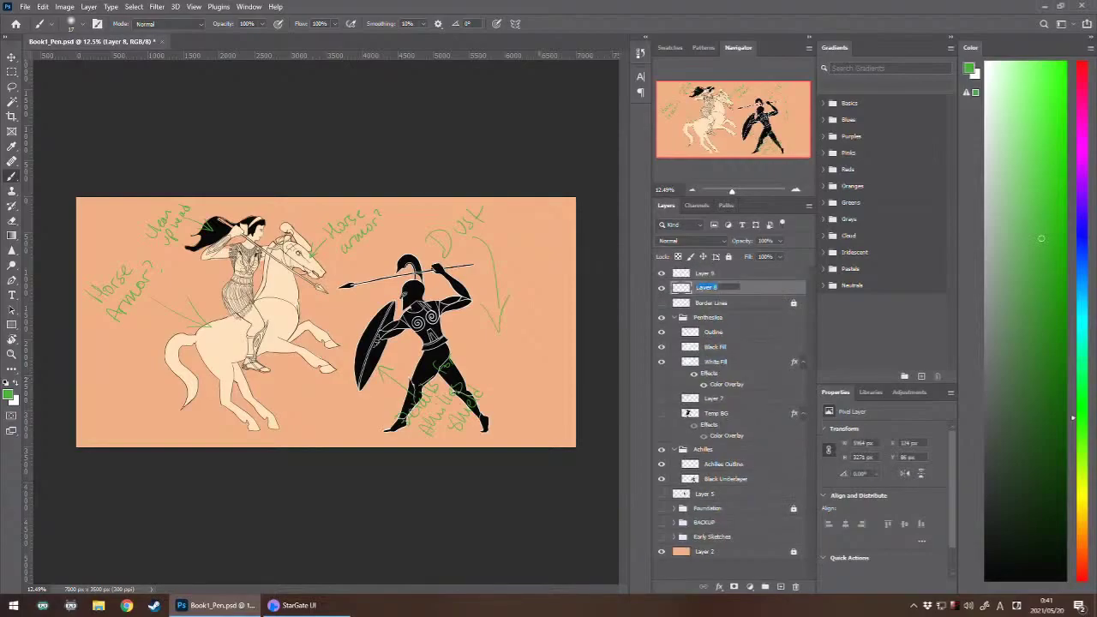
{"action": "type", "text": "Character"}
{"action": "key", "text": "ctrl+a"}
{"action": "type", "text": "Specific Notes"}
{"action": "key", "text": "Return"}
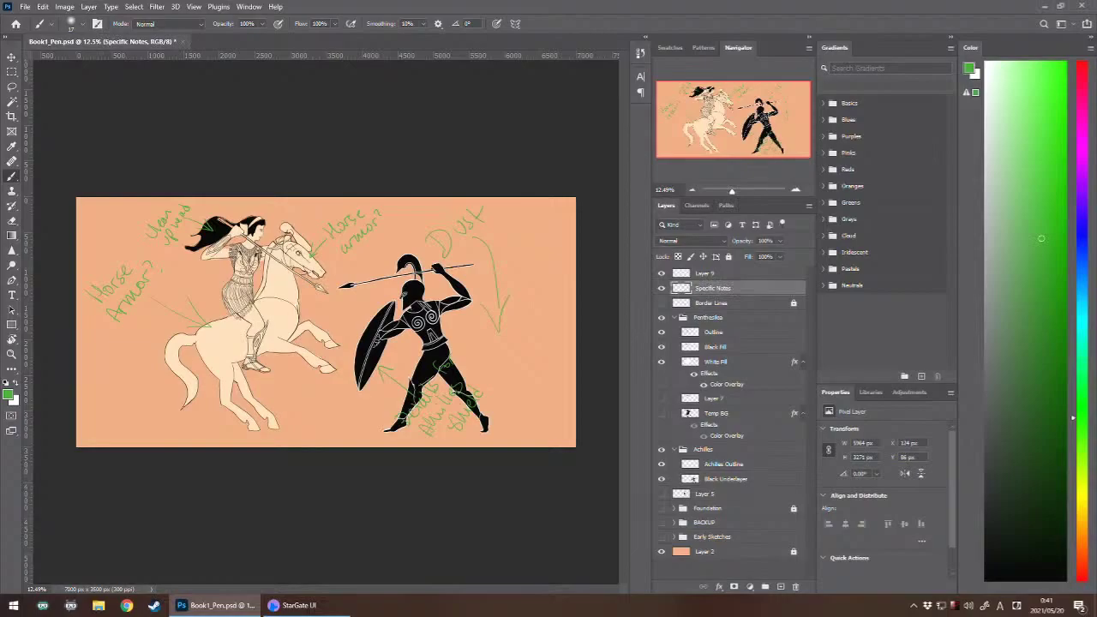
- Set the foreground colour to #ff3304 and handwrite a starred "Color variation on characters" note beside the horse's tail
{"action": "left_click", "coordinate": [8, 394]}
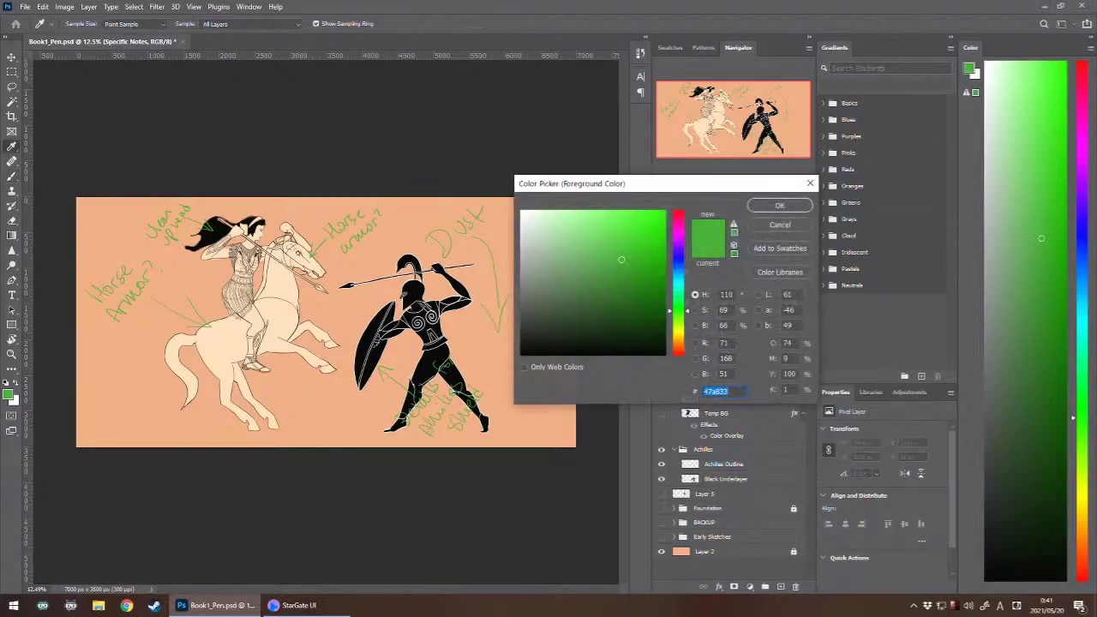
{"action": "type", "text": "ff3304"}
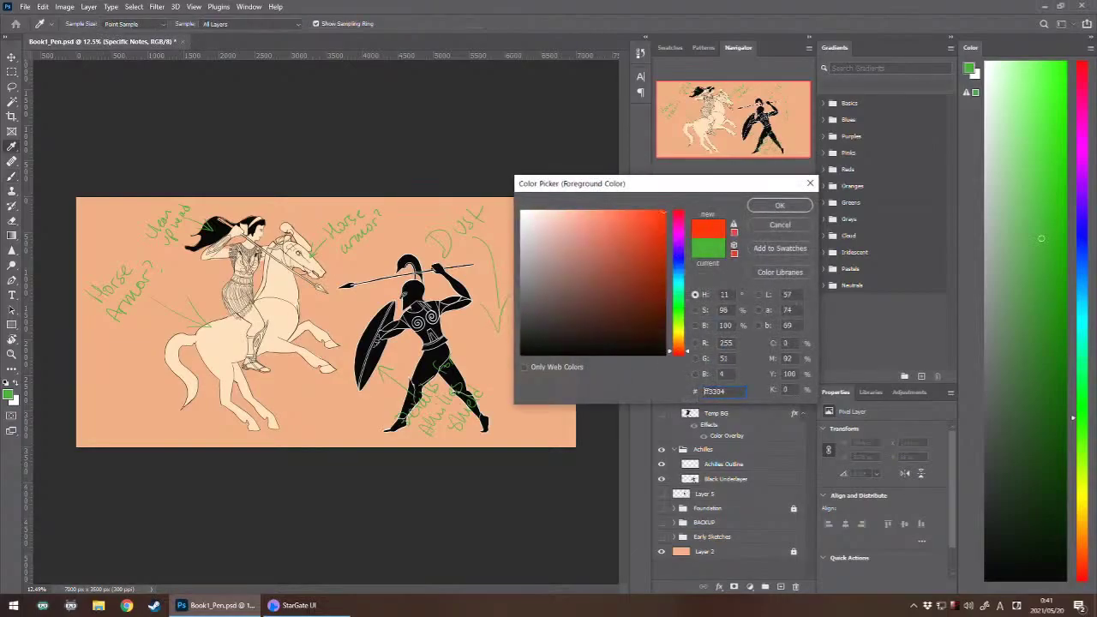
{"action": "key", "text": "Return"}
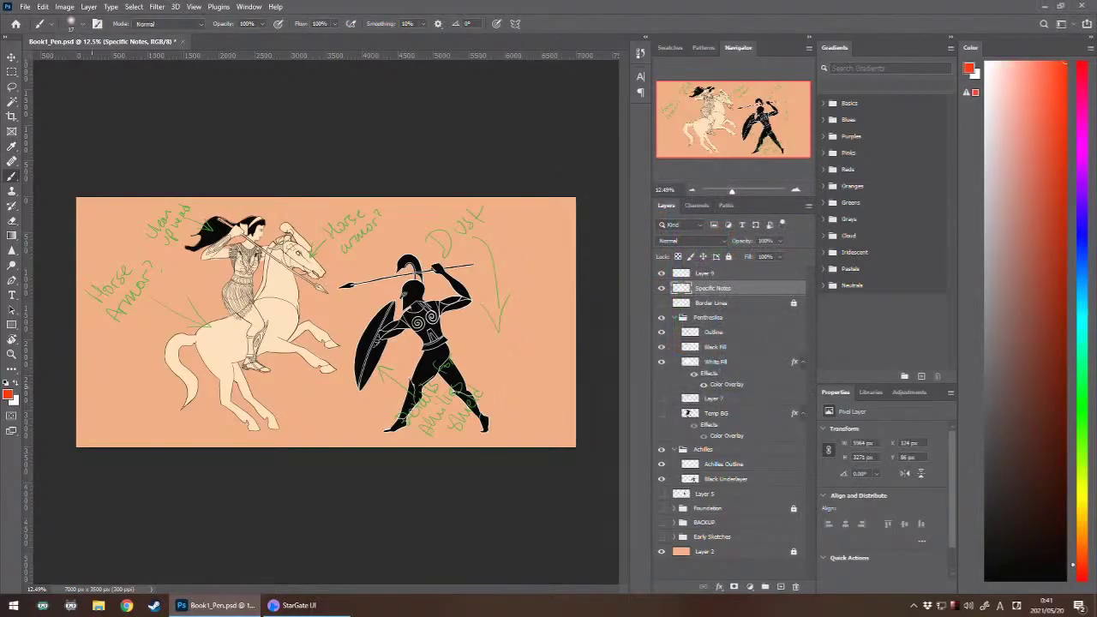
{"action": "scroll", "coordinate": [221, 358], "scroll_direction": "up", "scroll_amount": 3}
{"action": "left_click_drag", "start_coordinate": [210, 364], "coordinate": [370, 289]}
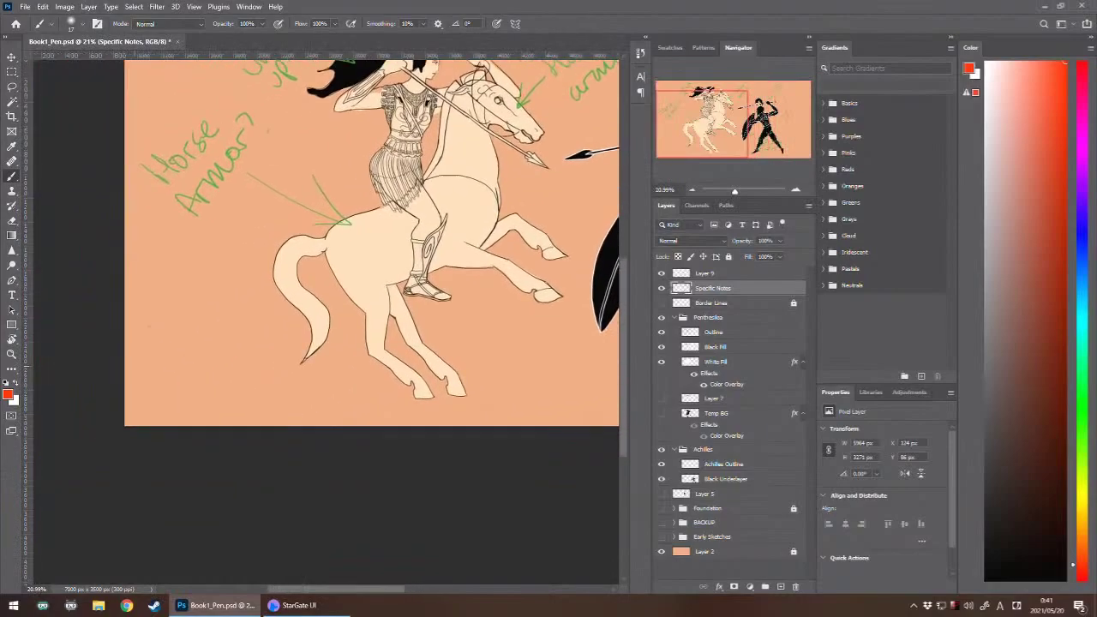
{"action": "left_click_drag", "start_coordinate": [149, 326], "coordinate": [213, 318]}
{"action": "mouse_move", "coordinate": [221, 305]}
{"action": "left_mouse_down"}
{"action": "mouse_move", "coordinate": [224, 320]}
{"action": "mouse_move", "coordinate": [231, 311]}
{"action": "left_mouse_up"}
{"action": "mouse_move", "coordinate": [239, 322]}
{"action": "left_mouse_down"}
{"action": "mouse_move", "coordinate": [246, 310]}
{"action": "mouse_move", "coordinate": [317, 312]}
{"action": "left_mouse_up"}
{"action": "left_click_drag", "start_coordinate": [319, 305], "coordinate": [341, 310]}
{"action": "left_click_drag", "start_coordinate": [341, 310], "coordinate": [351, 306]}
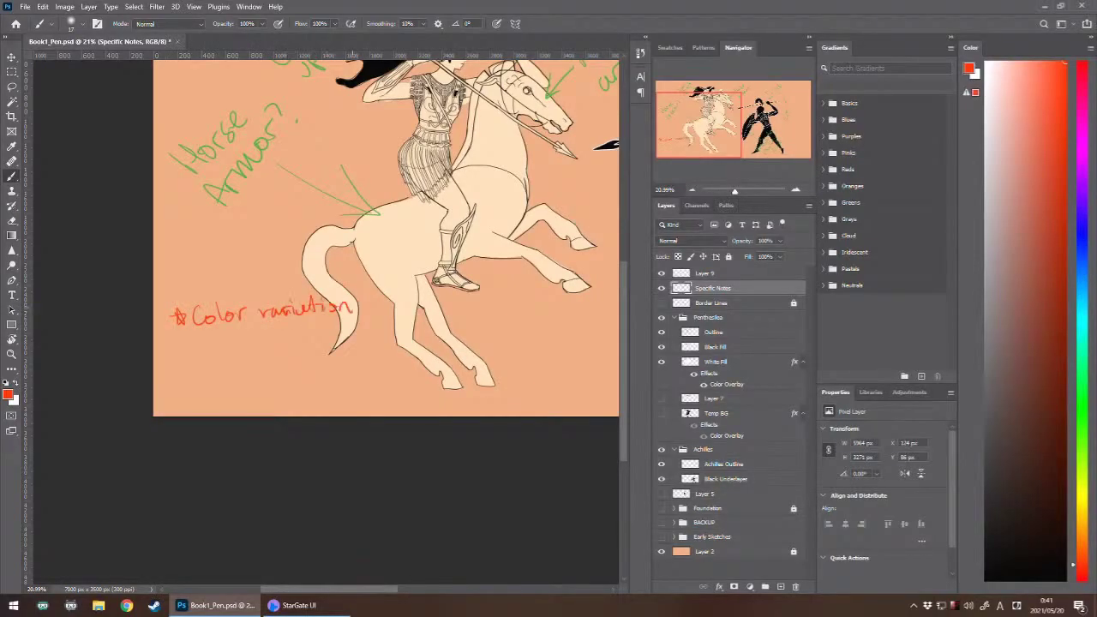
{"action": "left_click_drag", "start_coordinate": [221, 334], "coordinate": [261, 345]}
{"action": "left_click_drag", "start_coordinate": [271, 324], "coordinate": [293, 346]}
{"action": "mouse_move", "coordinate": [297, 336]}
{"action": "left_mouse_down"}
{"action": "mouse_move", "coordinate": [313, 342]}
{"action": "mouse_move", "coordinate": [355, 324]}
{"action": "left_mouse_up"}
- Handwrite two more starred red notes, "Background texture?" and "Borders", below the colour variation note
{"action": "left_click_drag", "start_coordinate": [174, 366], "coordinate": [190, 365]}
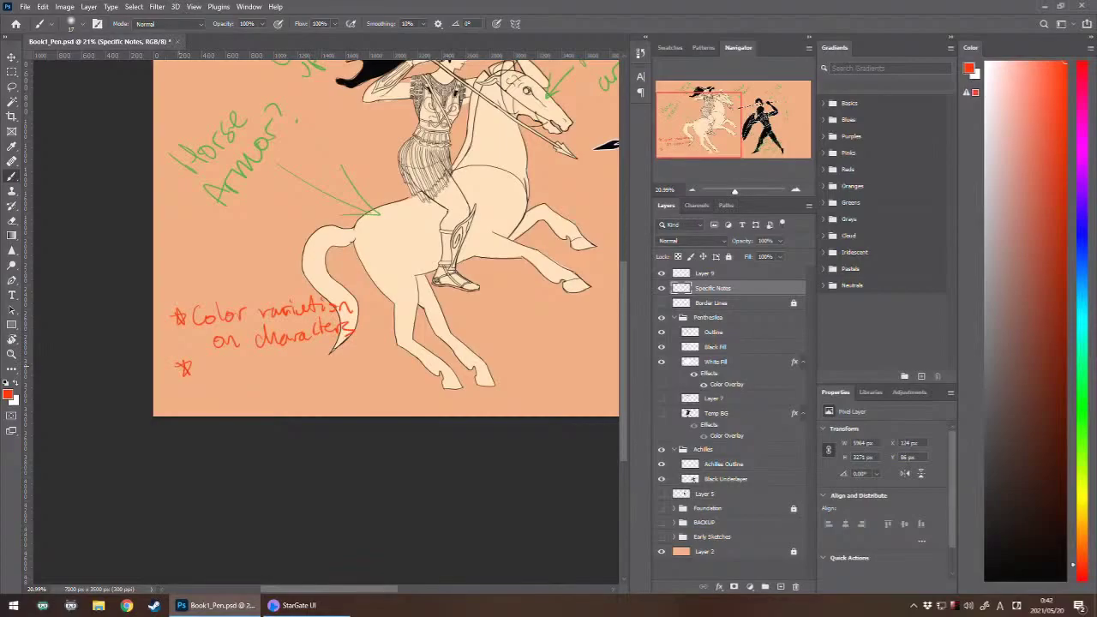
{"action": "mouse_move", "coordinate": [202, 362]}
{"action": "left_mouse_down"}
{"action": "mouse_move", "coordinate": [202, 380]}
{"action": "mouse_move", "coordinate": [231, 370]}
{"action": "mouse_move", "coordinate": [261, 382]}
{"action": "mouse_move", "coordinate": [283, 363]}
{"action": "mouse_move", "coordinate": [397, 354]}
{"action": "left_mouse_up"}
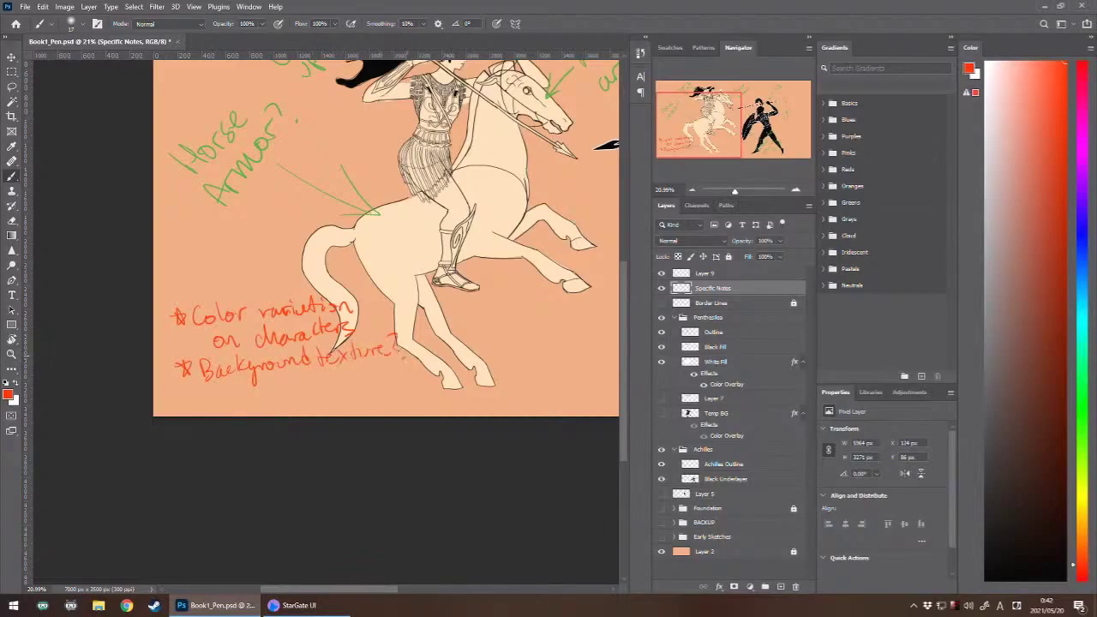
{"action": "mouse_move", "coordinate": [179, 392]}
{"action": "left_mouse_down"}
{"action": "mouse_move", "coordinate": [233, 404]}
{"action": "mouse_move", "coordinate": [293, 396]}
{"action": "left_mouse_up"}
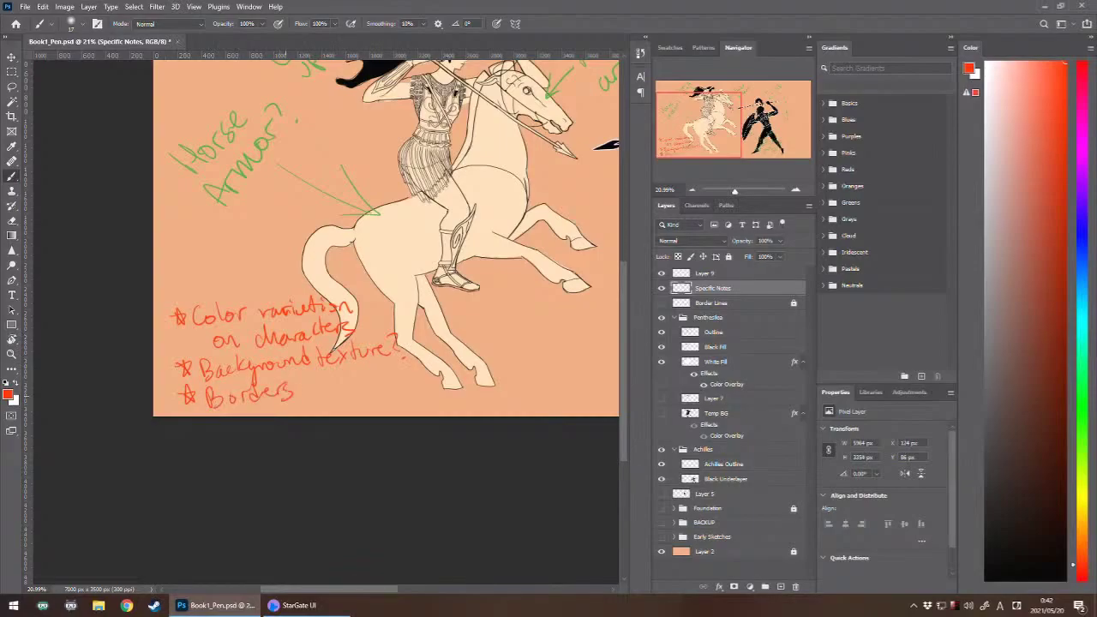
- Save the annotated illustration
{"action": "key", "text": "ctrl+0"}
{"action": "scroll", "coordinate": [326, 322], "scroll_direction": "up", "scroll_amount": 5}
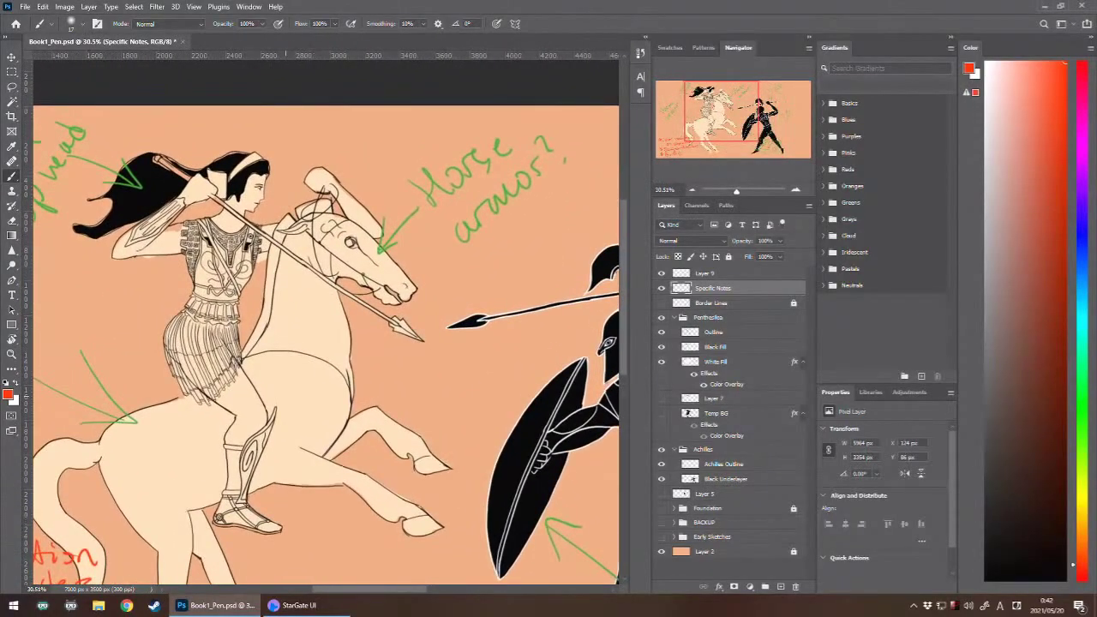
{"action": "scroll", "coordinate": [326, 322], "scroll_direction": "down", "scroll_amount": 2}
{"action": "left_click_drag", "start_coordinate": [377, 360], "coordinate": [286, 324]}
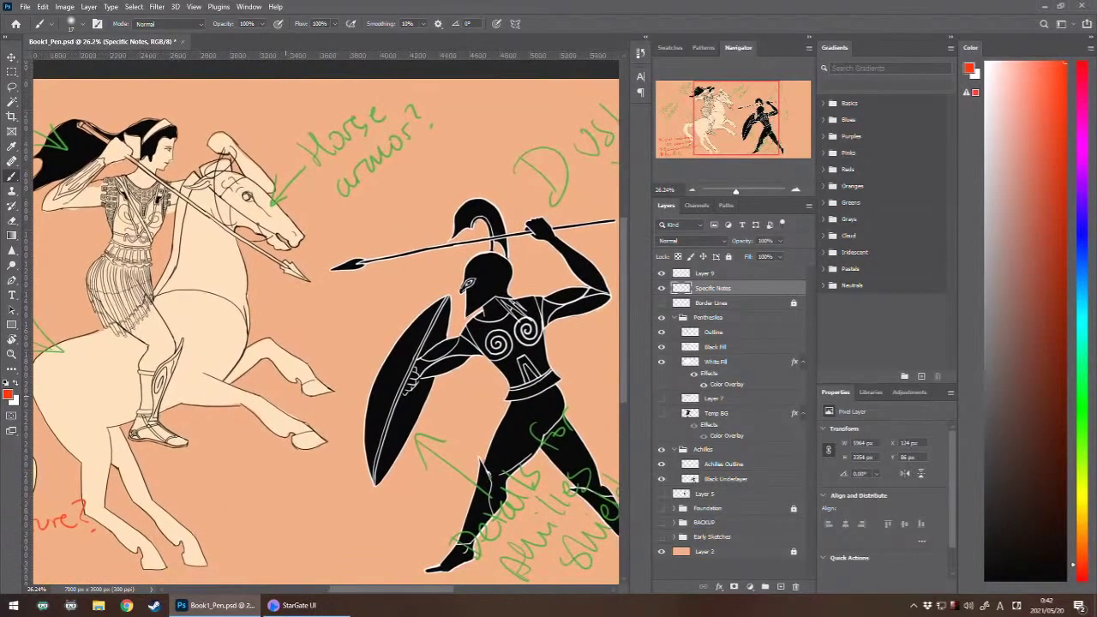
{"action": "scroll", "coordinate": [325, 322], "scroll_direction": "down", "scroll_amount": 3}
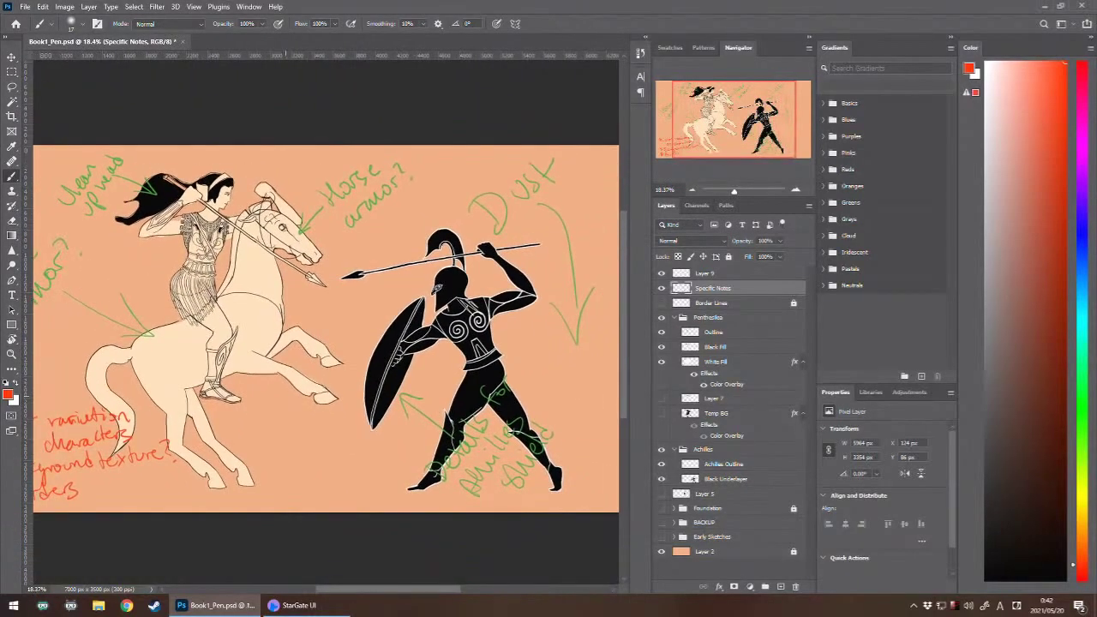
{"action": "scroll", "coordinate": [329, 296], "scroll_direction": "down", "scroll_amount": 2}
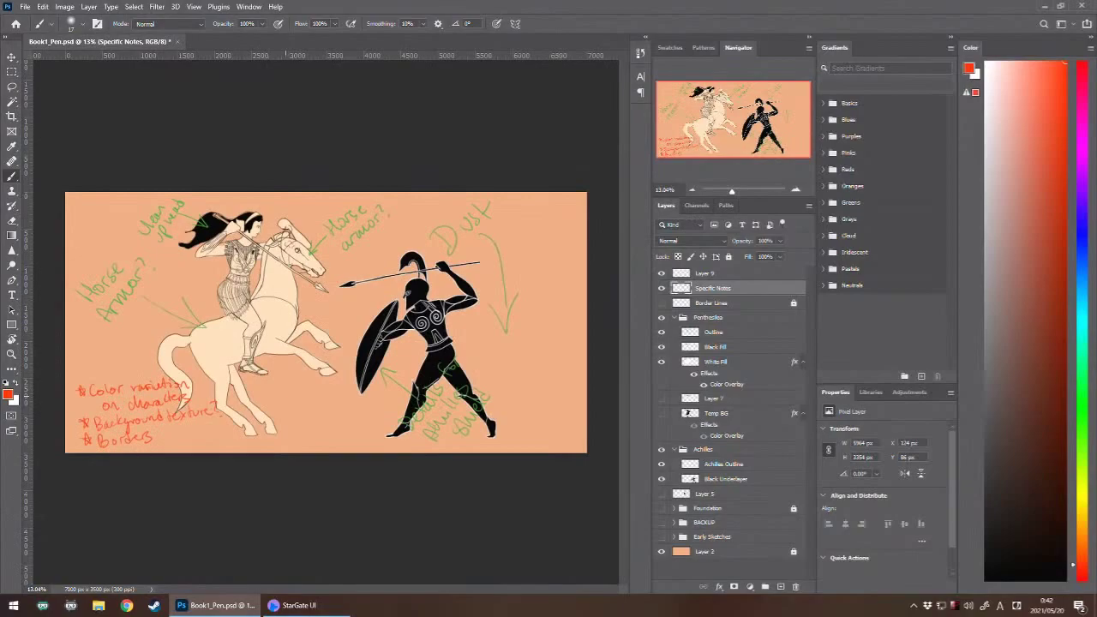
{"action": "key", "text": "ctrl+s"}
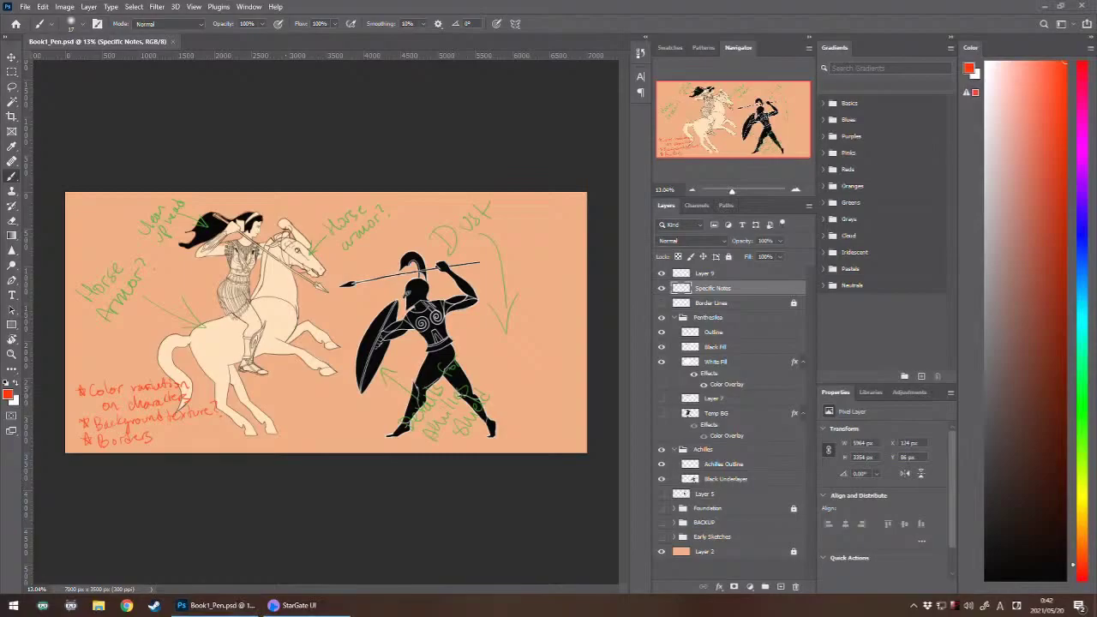
- Bring up Book1_Pen_ArtworkNotes.txt in Notepad and review the notes on Penthesilea's colour scheme, greaves, corslet and sheath
{"action": "left_click_drag", "start_coordinate": [0, 91], "coordinate": [427, 94]}
{"action": "left_click_drag", "start_coordinate": [467, 168], "coordinate": [296, 157]}
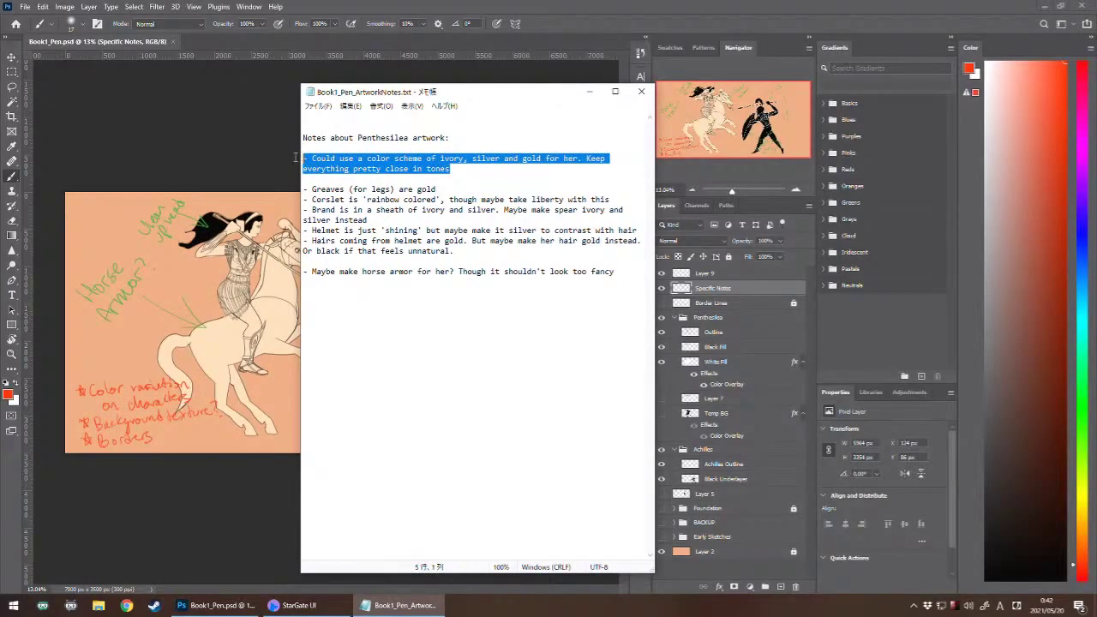
{"action": "left_click", "coordinate": [395, 189]}
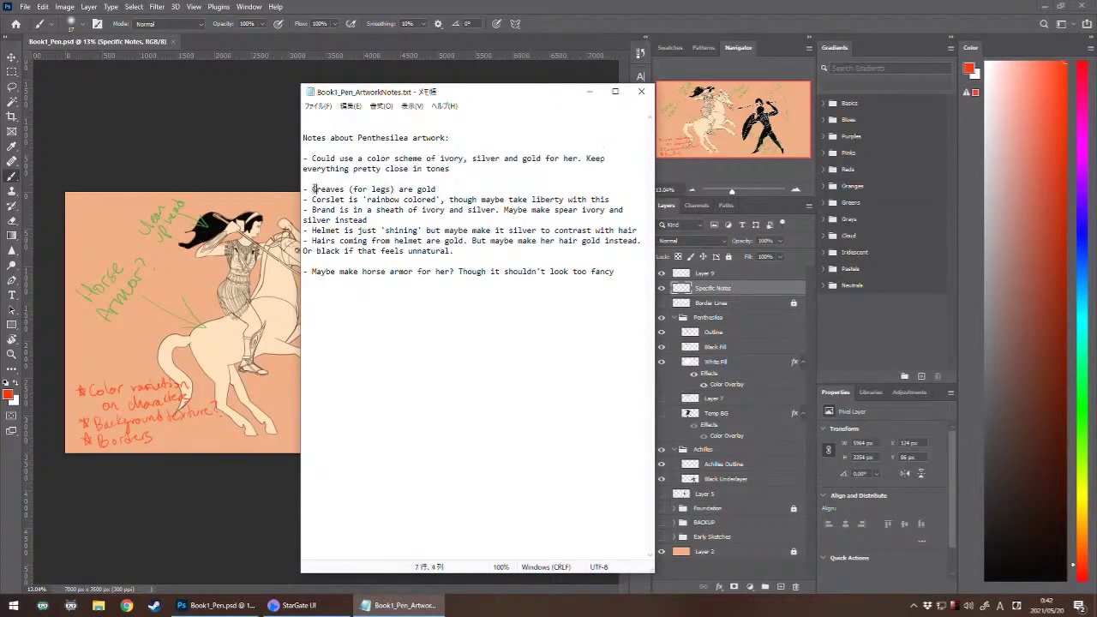
{"action": "left_click_drag", "start_coordinate": [313, 188], "coordinate": [422, 208]}
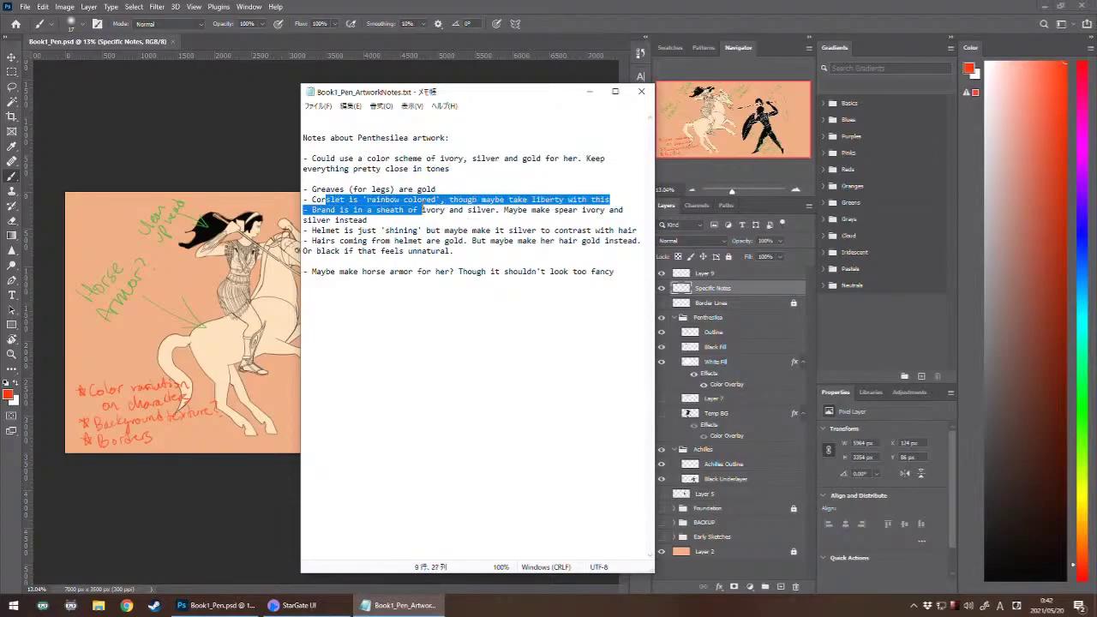
{"action": "left_click", "coordinate": [390, 210]}
{"action": "left_click_drag", "start_coordinate": [494, 200], "coordinate": [614, 200]}
{"action": "left_click", "coordinate": [554, 202]}
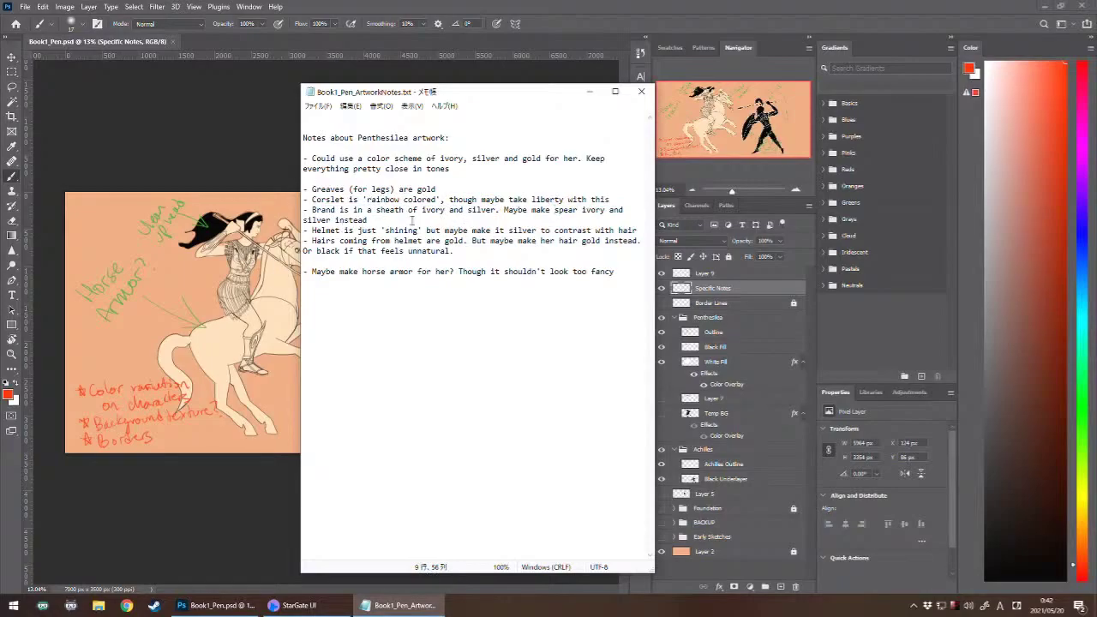
{"action": "left_click_drag", "start_coordinate": [394, 210], "coordinate": [496, 216]}
{"action": "left_click", "coordinate": [386, 210]}
- Review the helmet, hair and horse armor notes in the text file, and move its window off the artwork
{"action": "left_click_drag", "start_coordinate": [439, 94], "coordinate": [461, 177]}
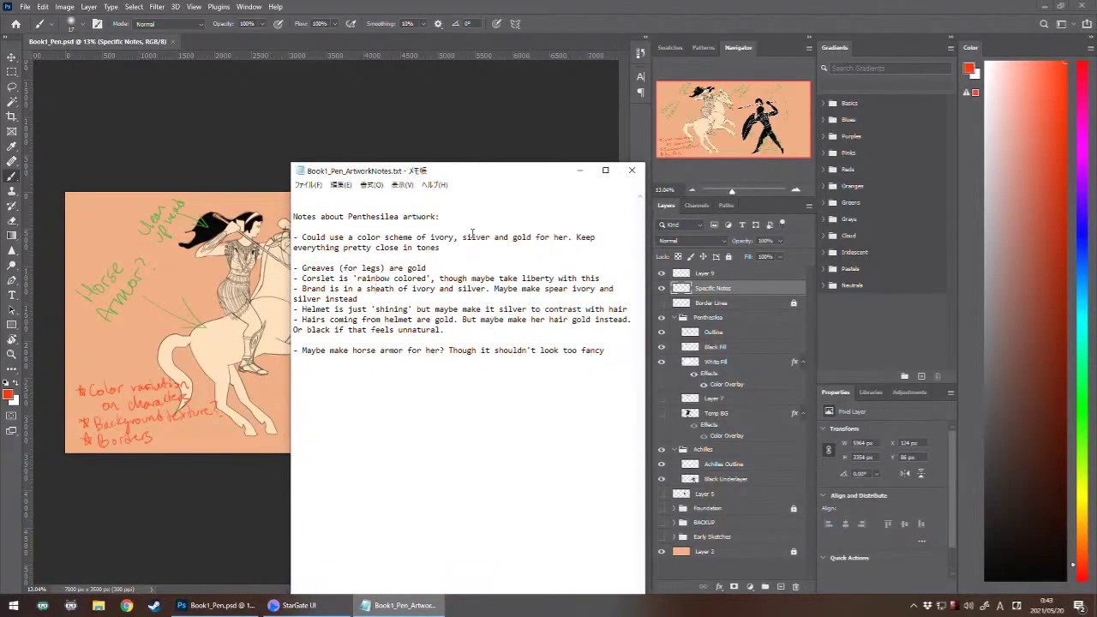
{"action": "left_click_drag", "start_coordinate": [461, 327], "coordinate": [296, 299]}
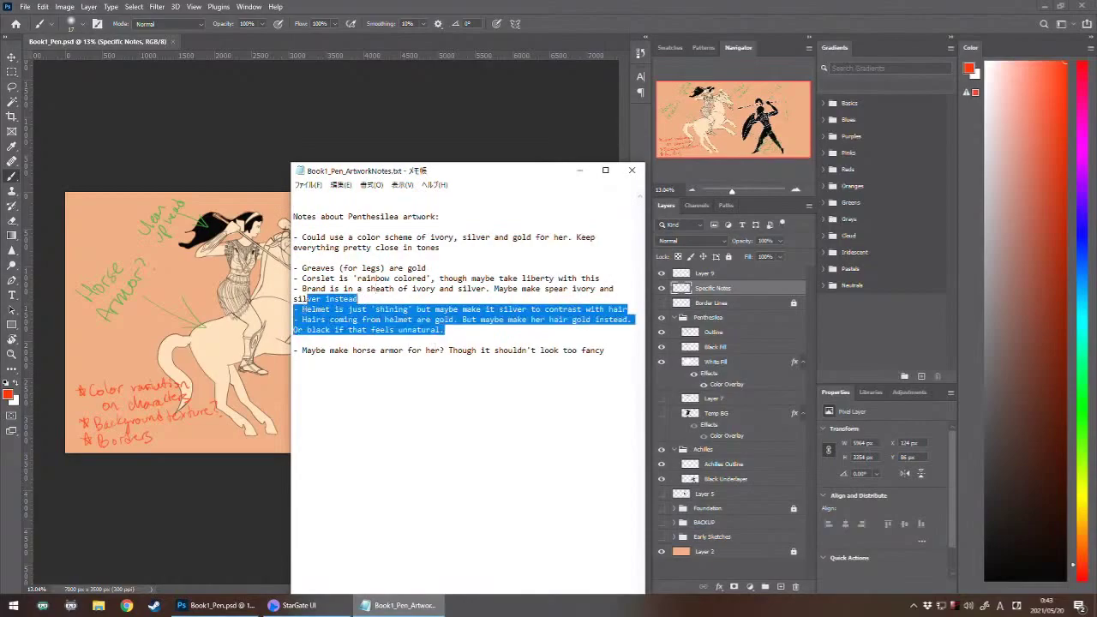
{"action": "left_click", "coordinate": [411, 322]}
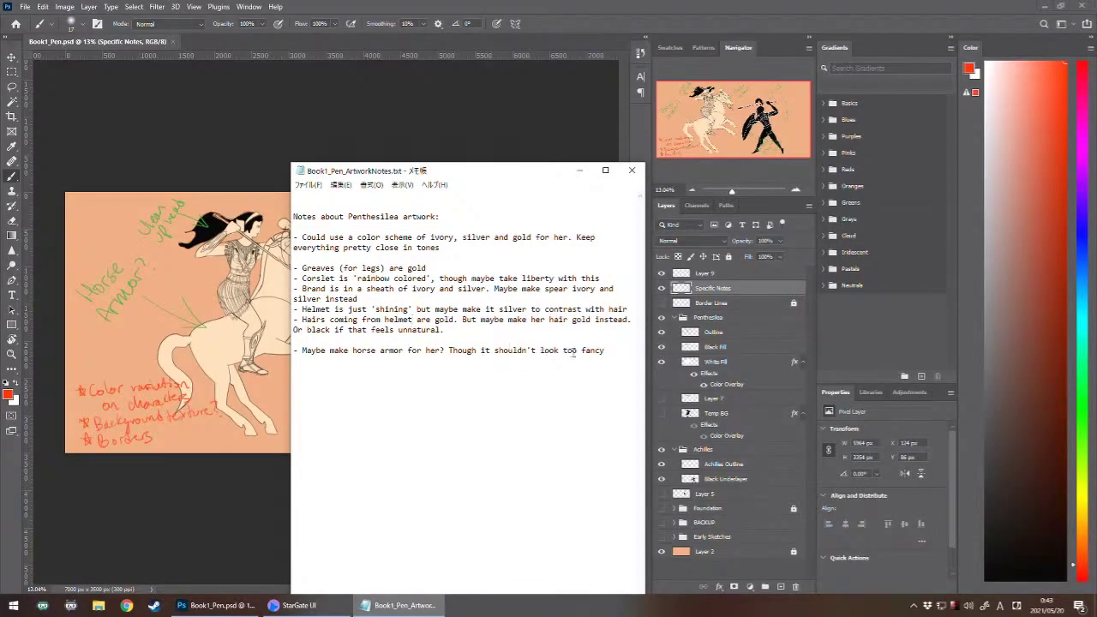
{"action": "left_click_drag", "start_coordinate": [571, 351], "coordinate": [402, 330]}
{"action": "left_click", "coordinate": [566, 297]}
{"action": "left_click_drag", "start_coordinate": [563, 169], "coordinate": [0, 112]}
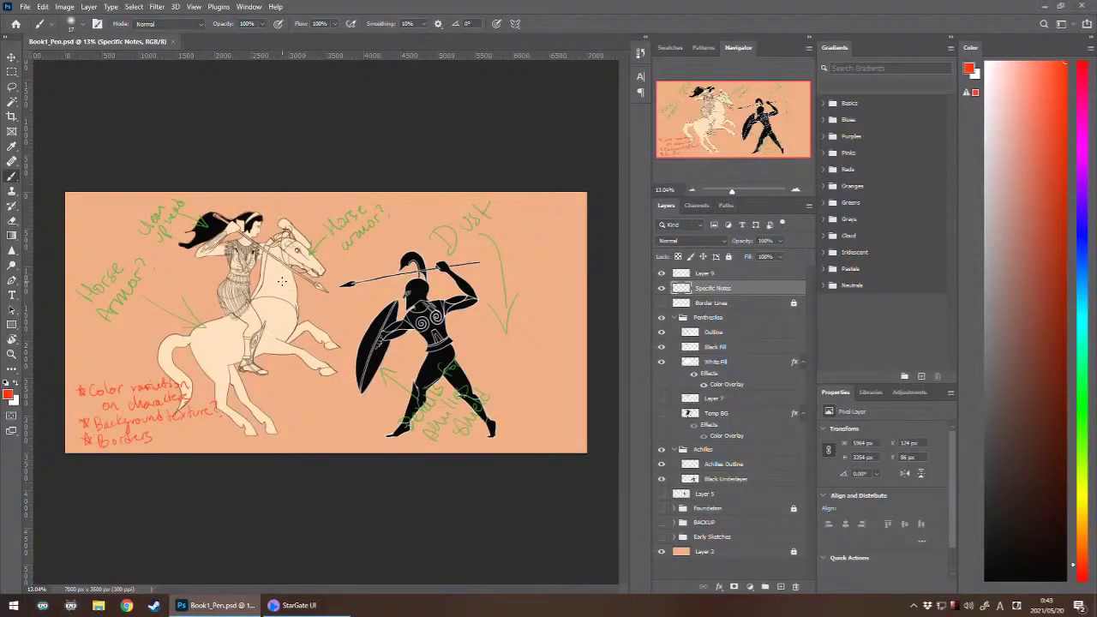
{"action": "scroll", "coordinate": [267, 259], "scroll_direction": "up", "scroll_amount": 5}
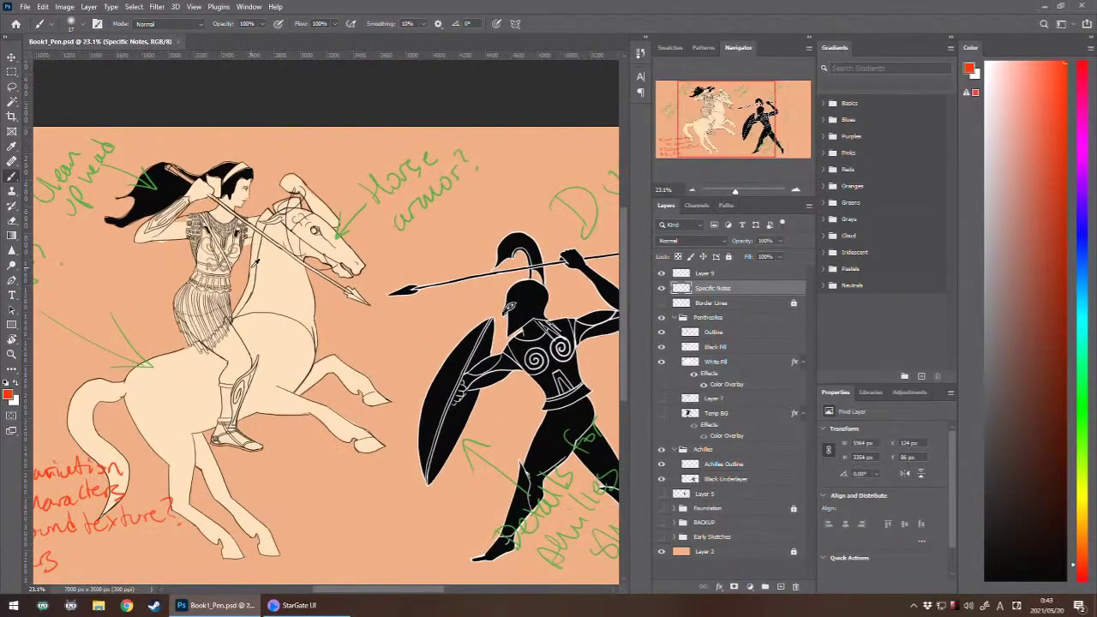
{"action": "scroll", "coordinate": [255, 262], "scroll_direction": "down", "scroll_amount": 3}
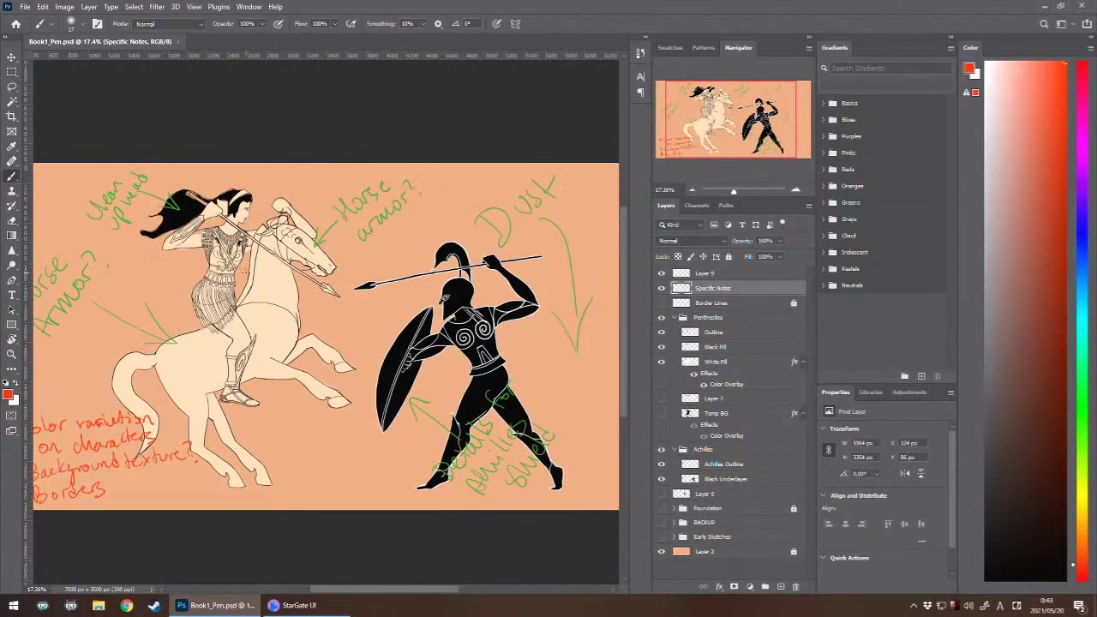